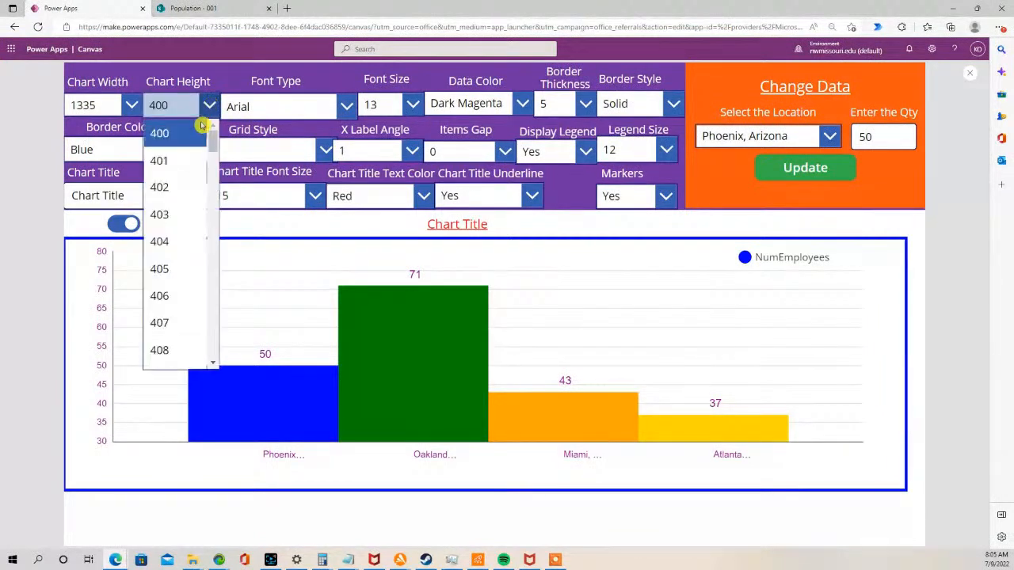
- Set the chart height to 408 and the font type to Comic Sans MS
click(190, 161)
click(208, 105)
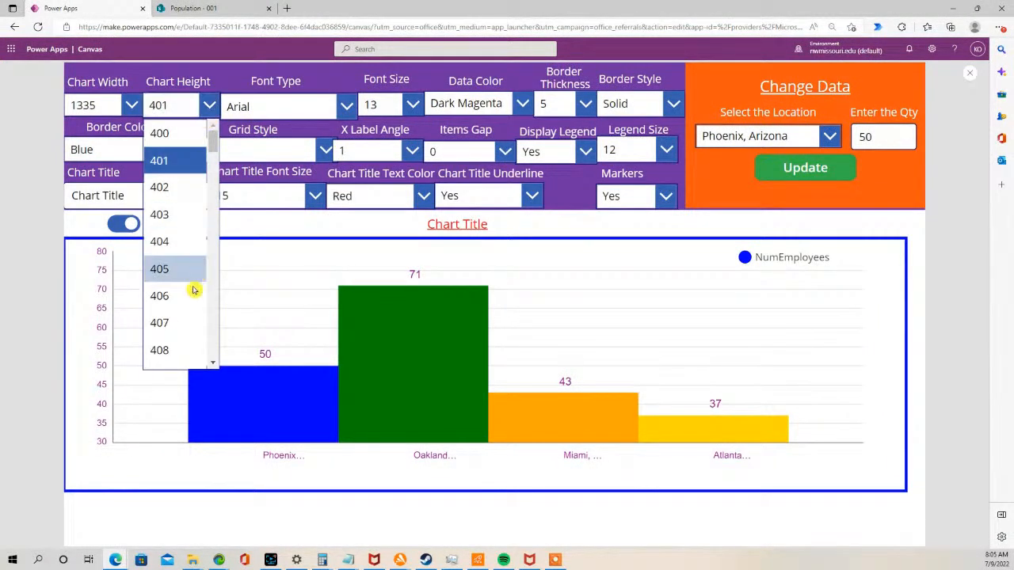
click(168, 350)
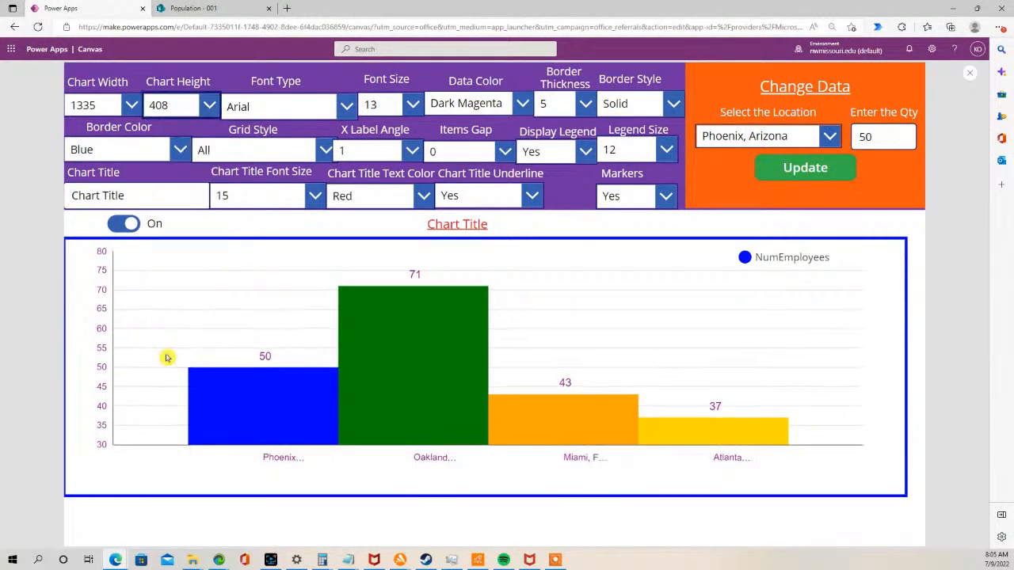
click(343, 106)
click(303, 297)
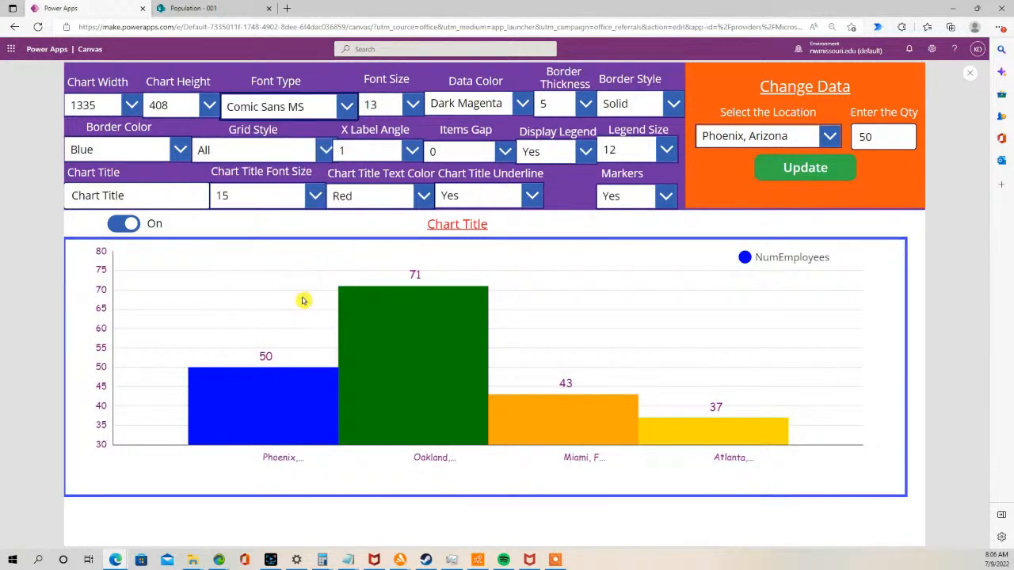
- Set the font size to 16 and the data color to Blue
click(412, 105)
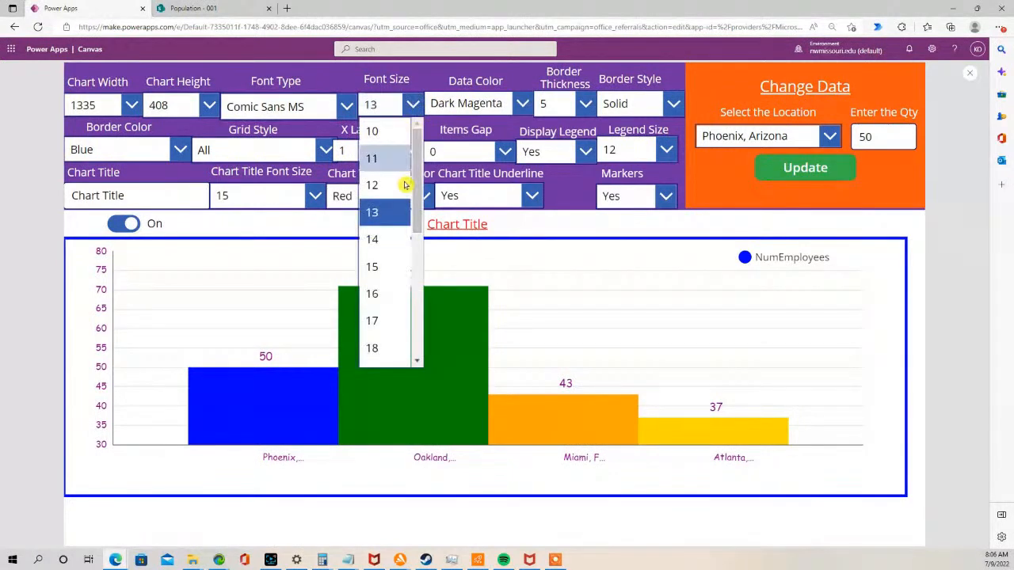
click(386, 291)
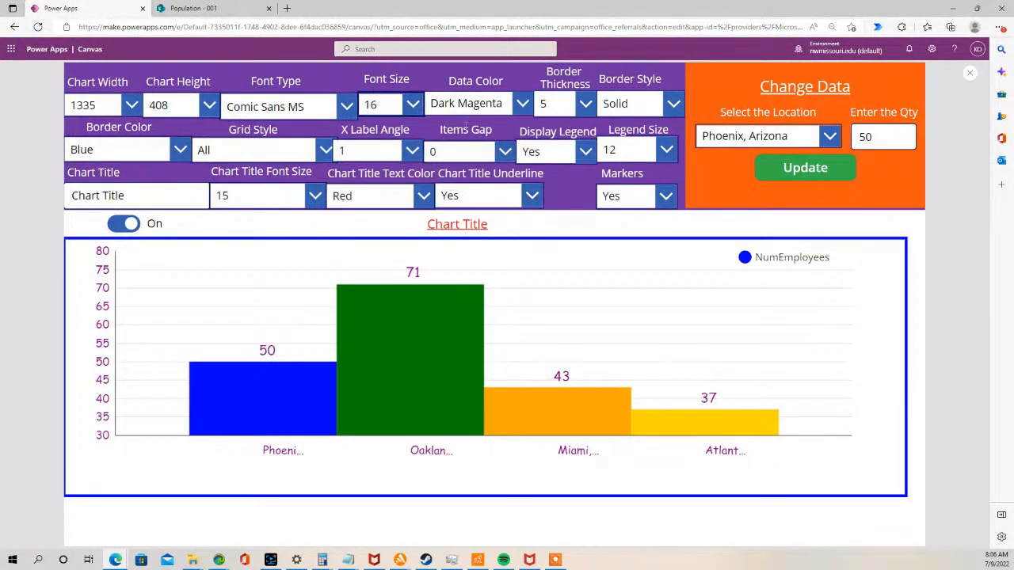
click(522, 103)
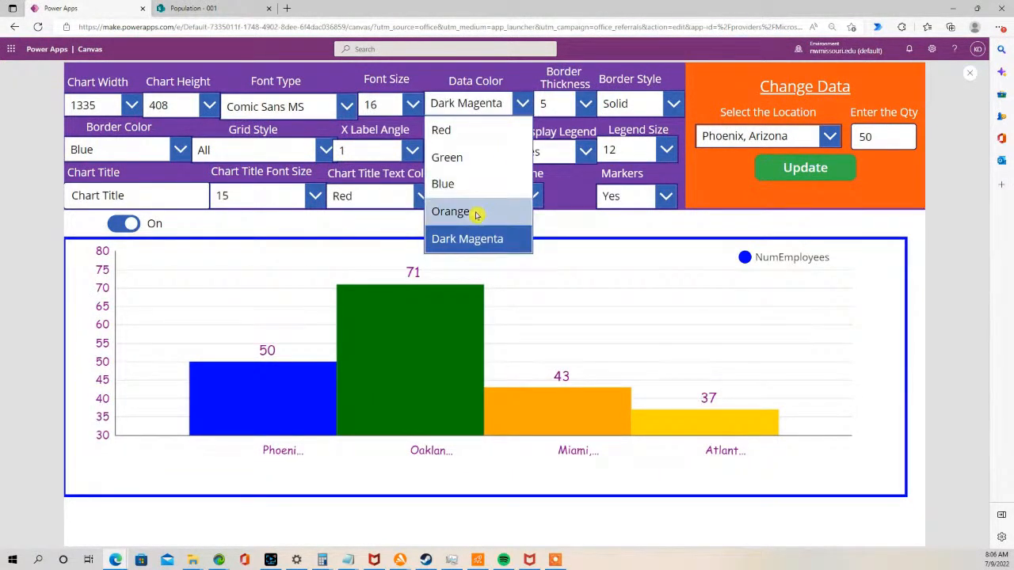
click(477, 185)
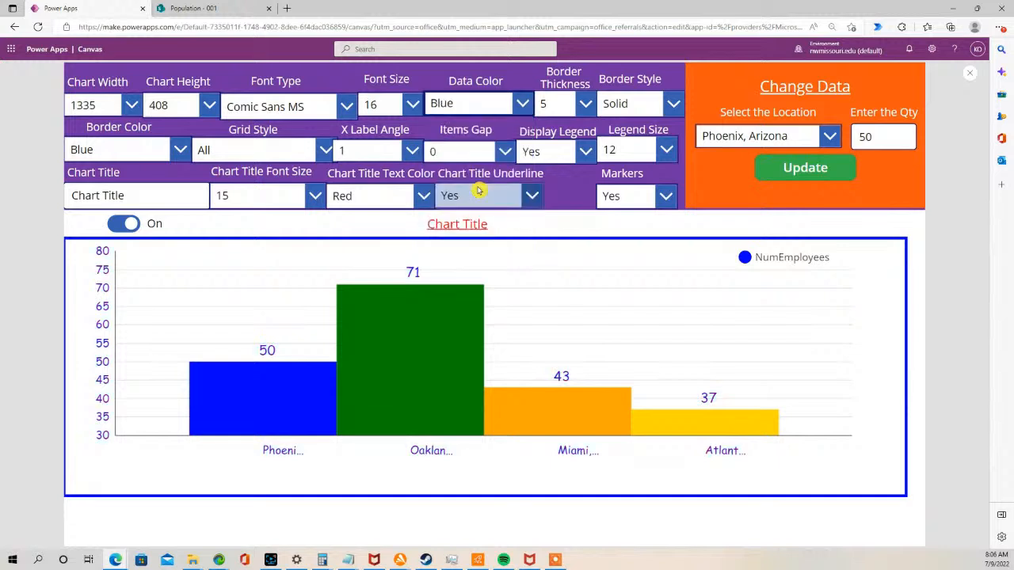
- Set the border thickness to 3
click(587, 104)
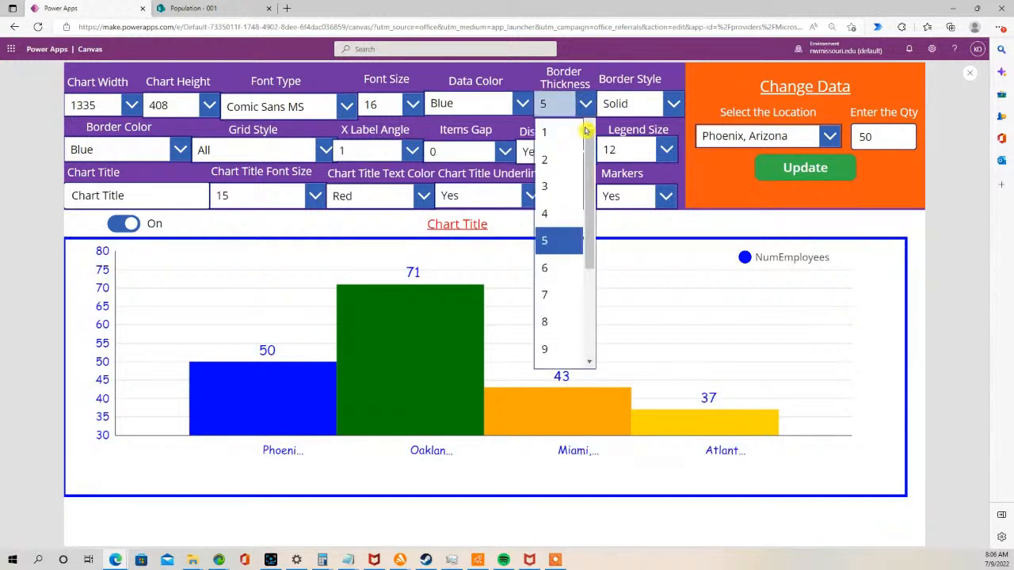
click(561, 182)
- Try the Dotted border style, then return the border style to Solid
click(675, 102)
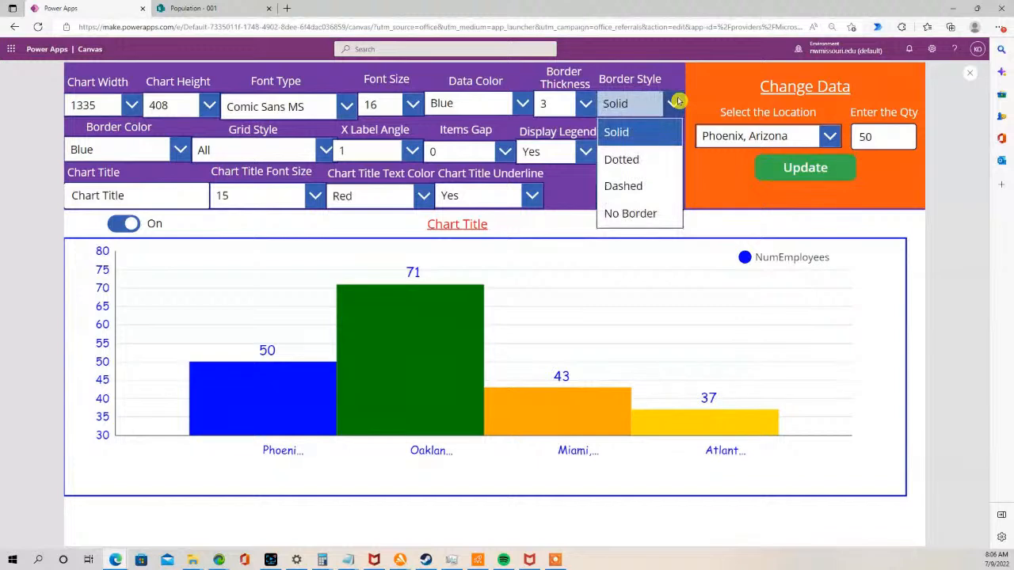
click(635, 159)
click(671, 103)
click(649, 131)
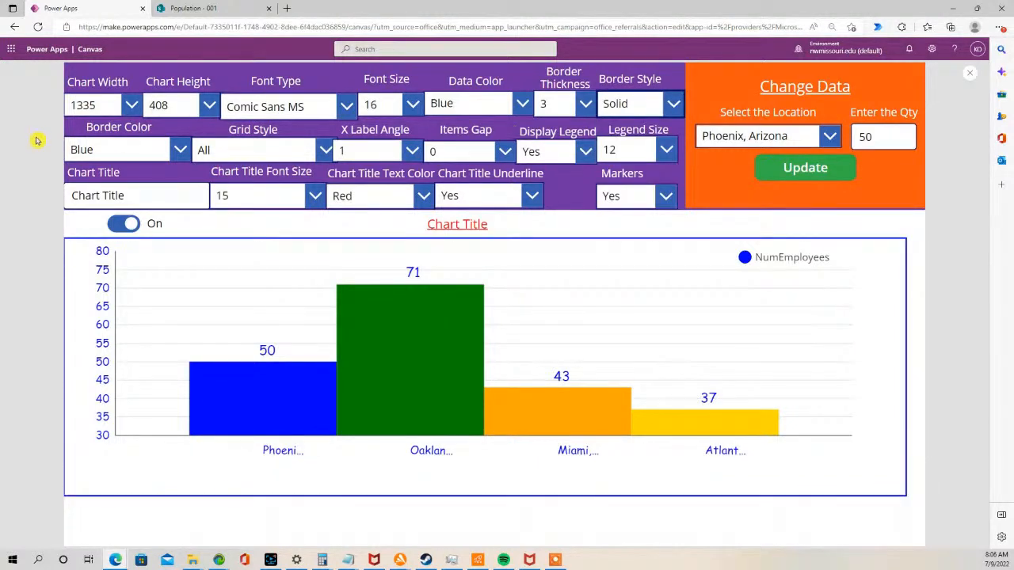
- Set the chart's border color to Green
click(180, 149)
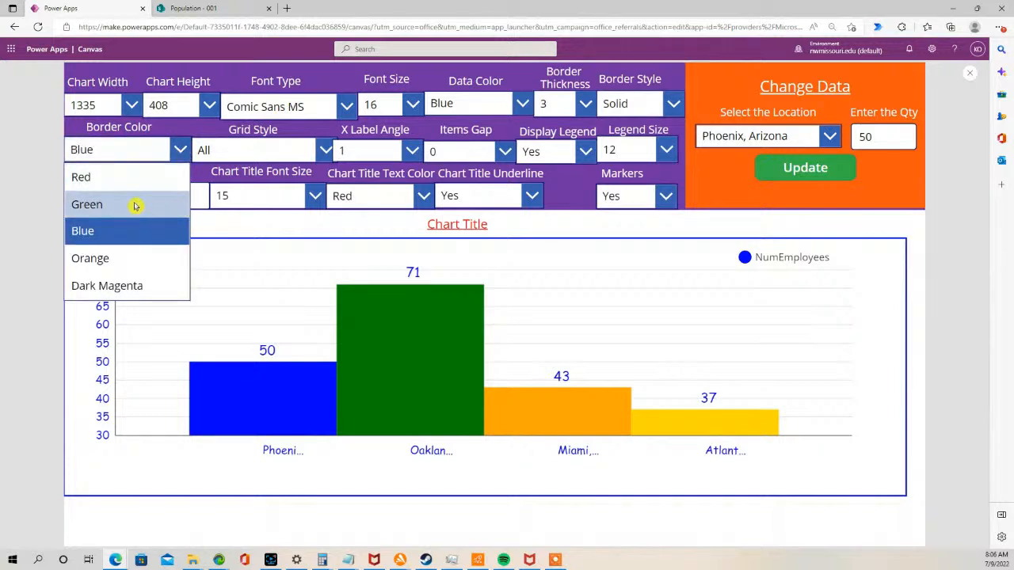
click(135, 206)
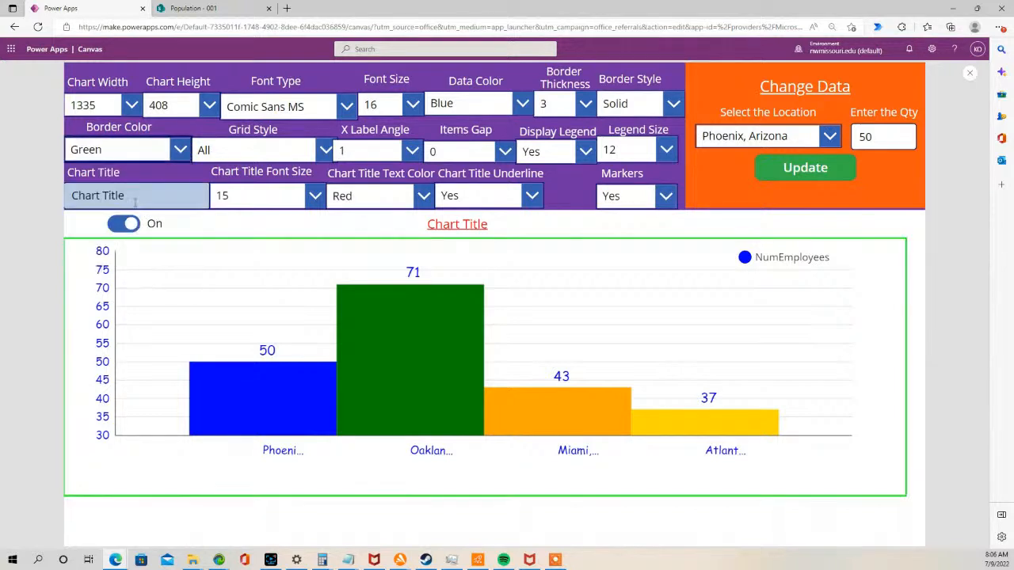
- Try the X Only grid style, then set the grid style back to All
click(323, 150)
click(214, 205)
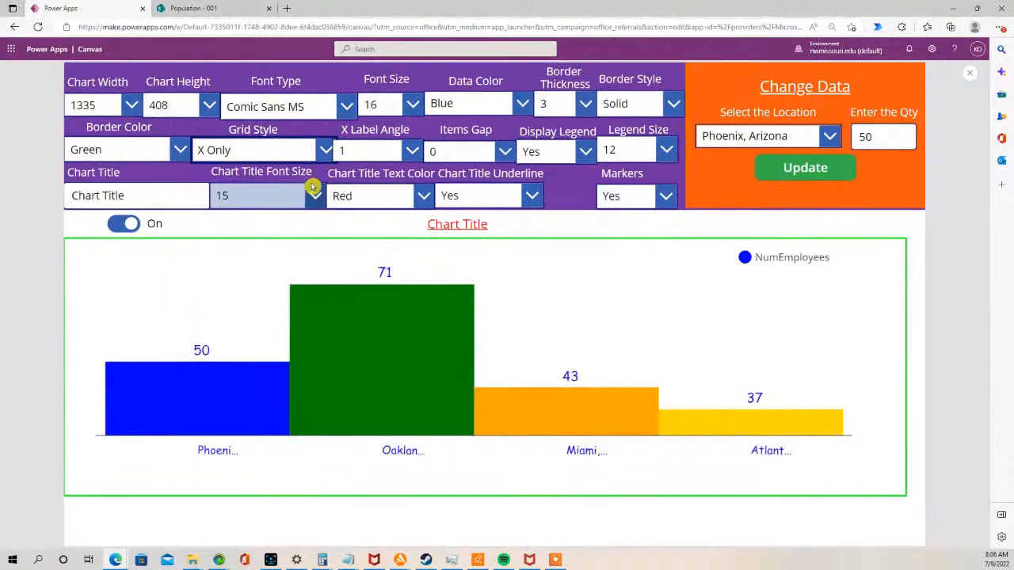
click(322, 150)
click(271, 176)
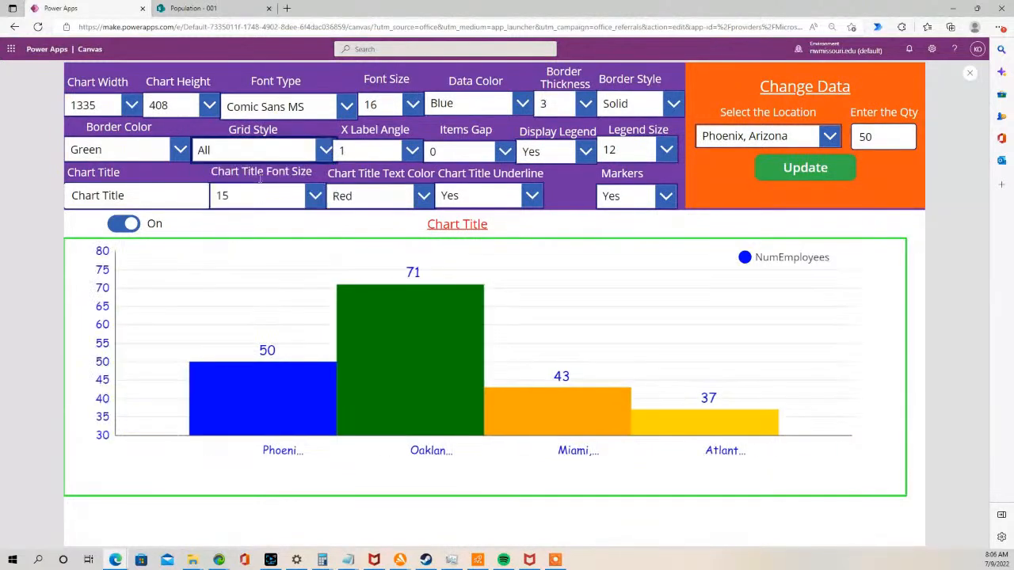
- Set the X label angle to 90
click(413, 150)
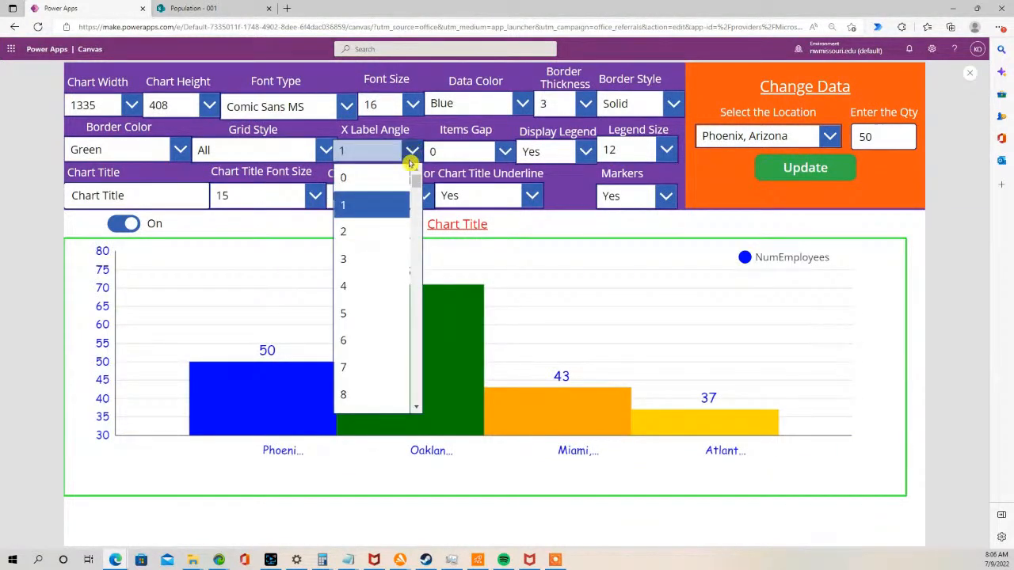
scroll(416, 181, down, 1)
drag(416, 181, 412, 228)
scroll(367, 333, down, 2)
scroll(362, 344, down, 1)
click(358, 353)
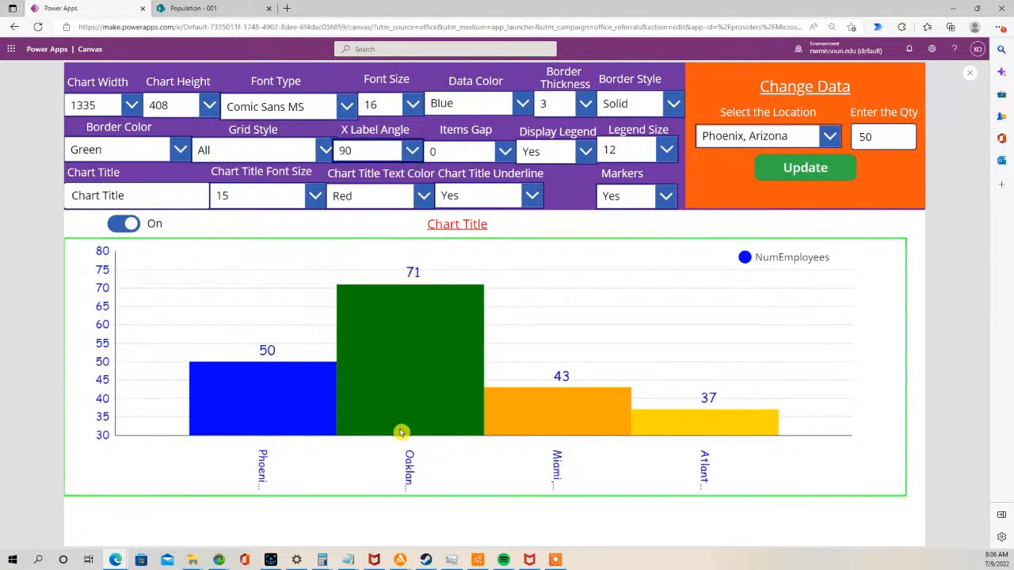
- Set the items gap to 7
click(504, 152)
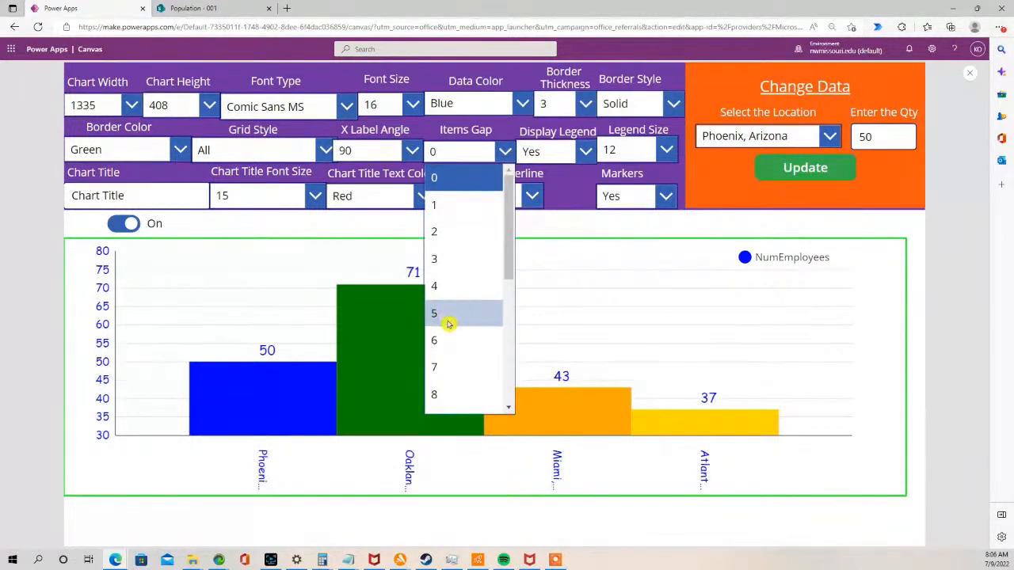
click(453, 366)
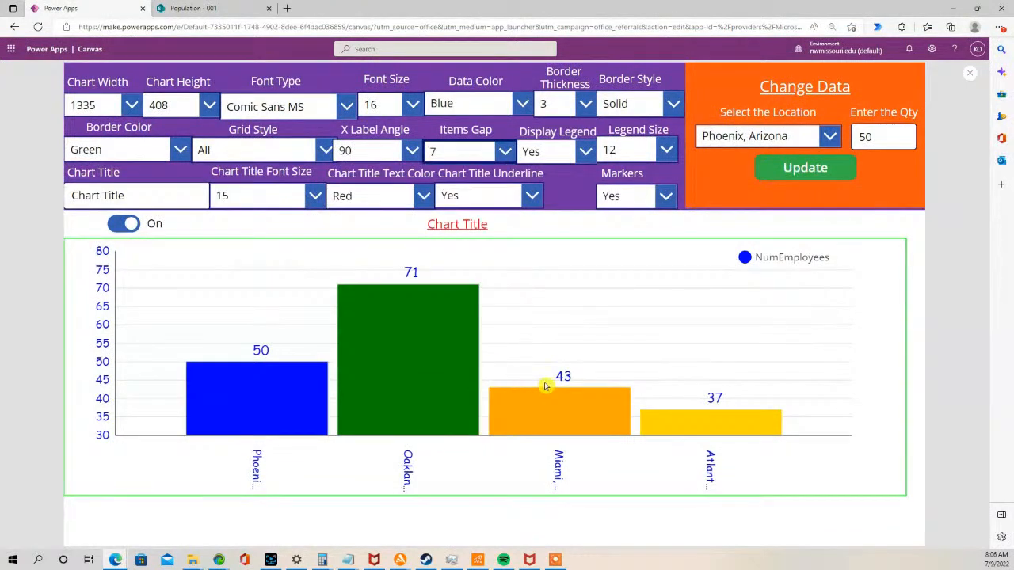
- Turn the legend display off, then set Display Legend back to Yes
click(589, 152)
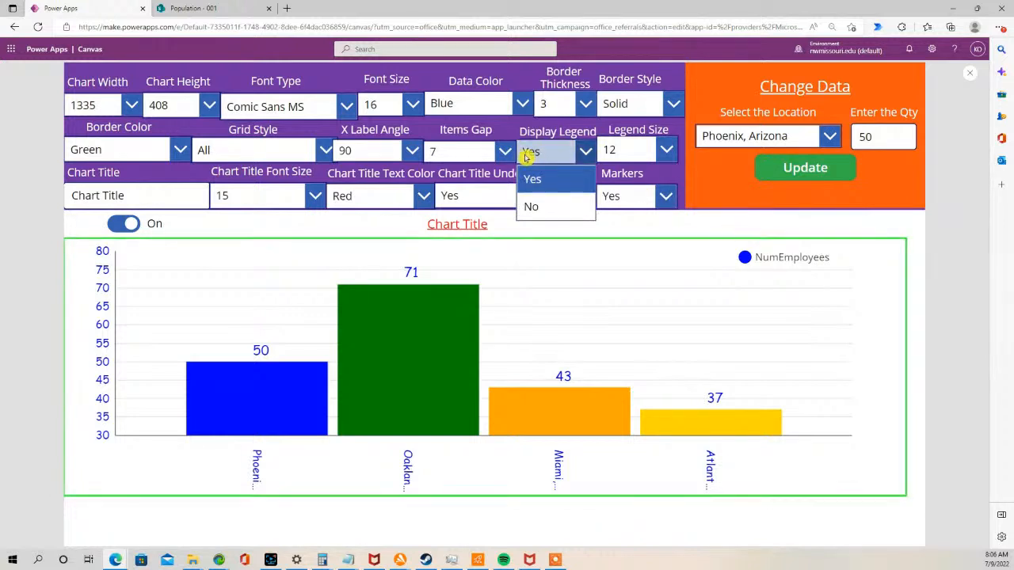
click(531, 206)
click(585, 152)
click(552, 179)
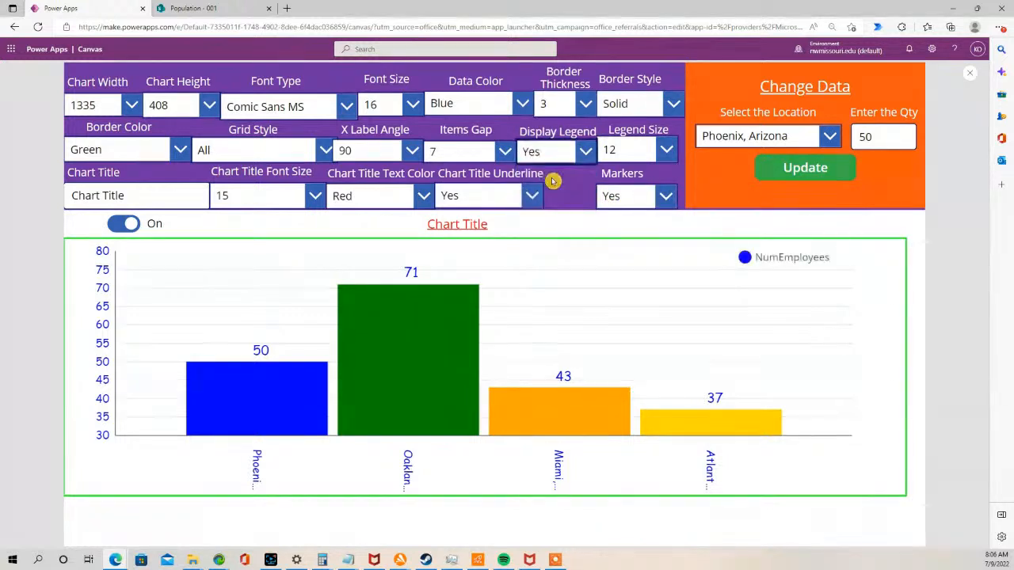
- Set the legend size to 9
click(668, 149)
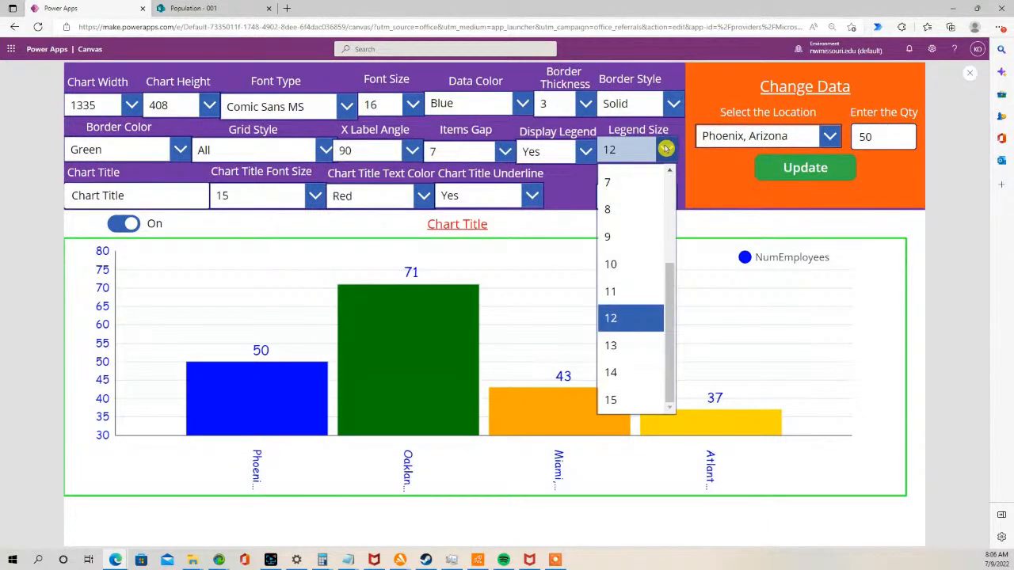
click(630, 350)
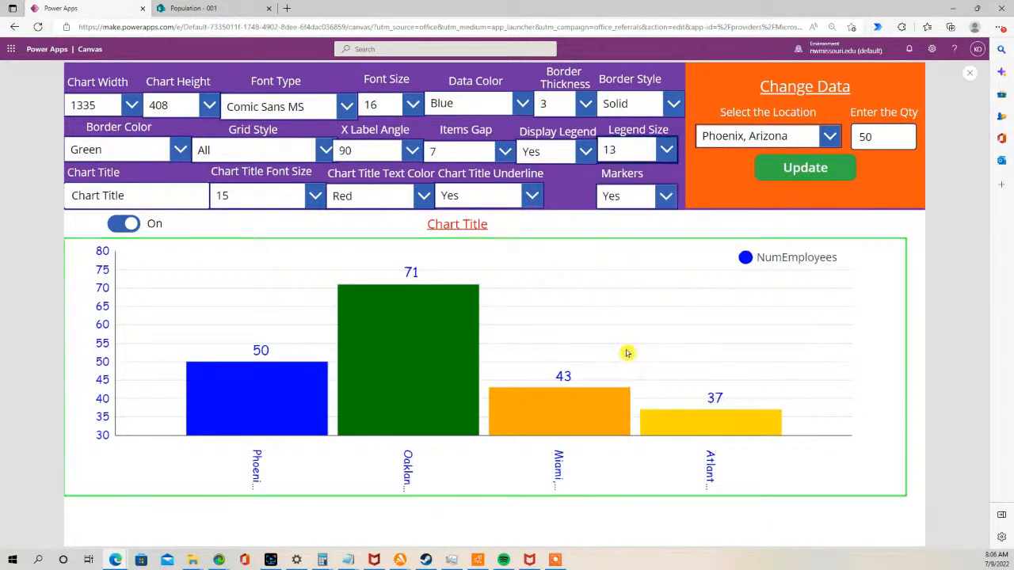
click(663, 149)
click(622, 236)
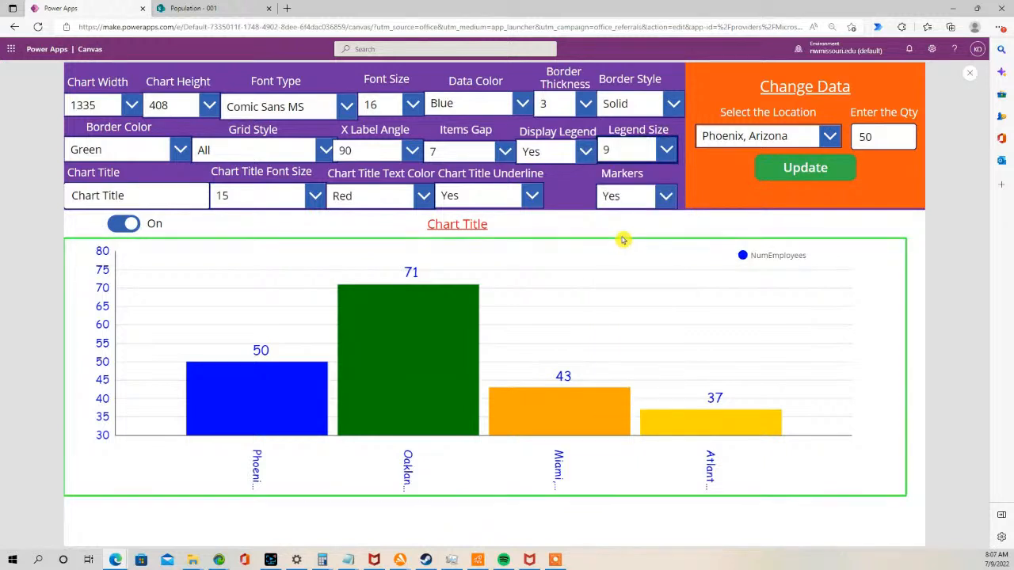
- Replace the chart title text with My Chart Title
click(144, 199)
drag(144, 199, 44, 183)
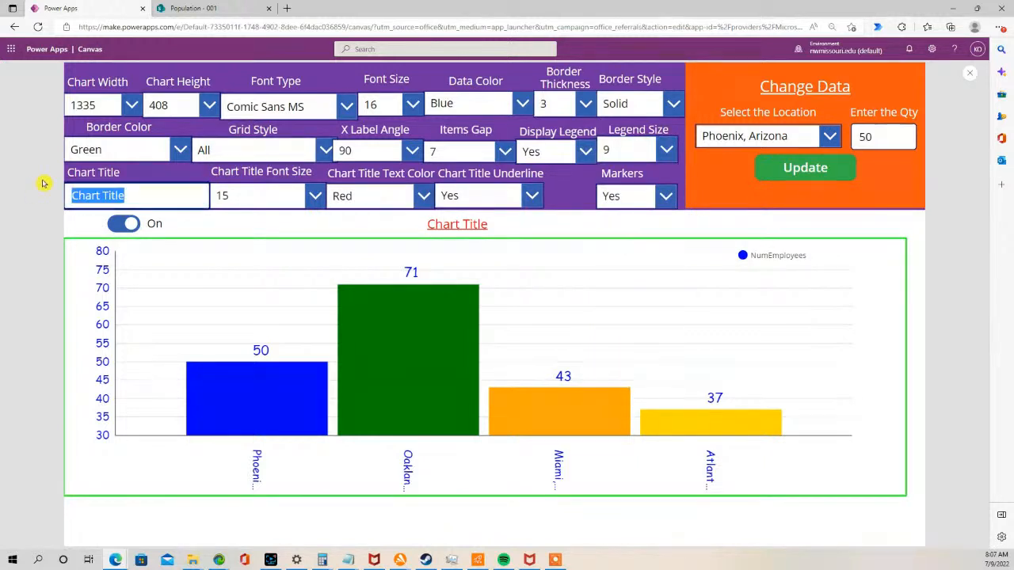
text(My Chart Title)
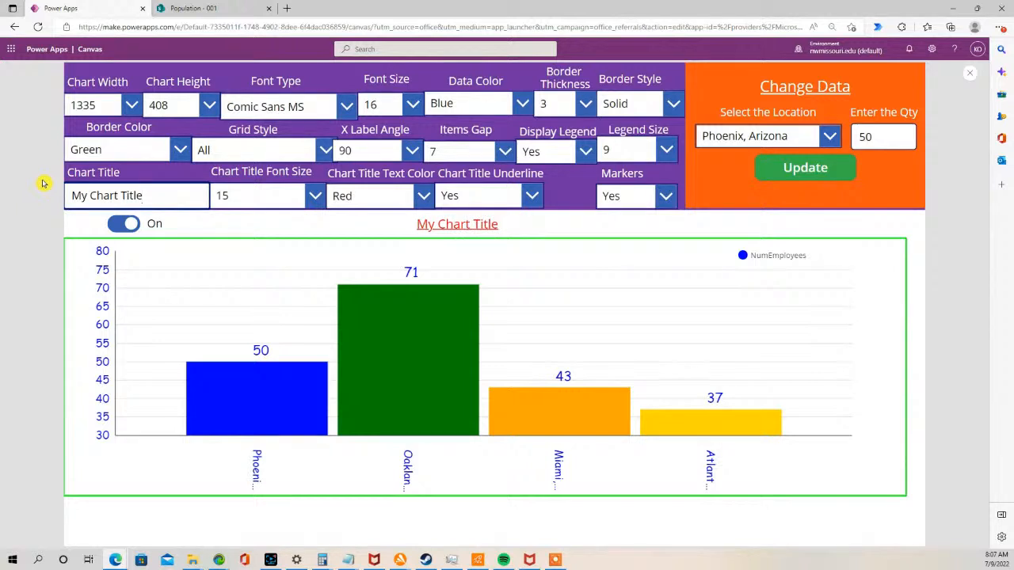
- Set the chart title font size to 17 and its text color to Blue
click(314, 197)
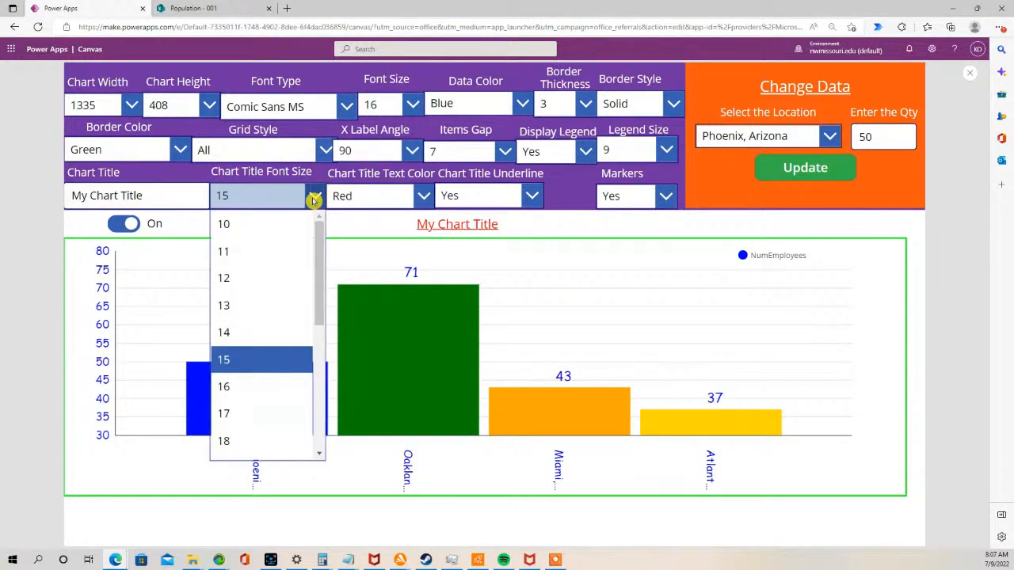
click(253, 414)
click(424, 199)
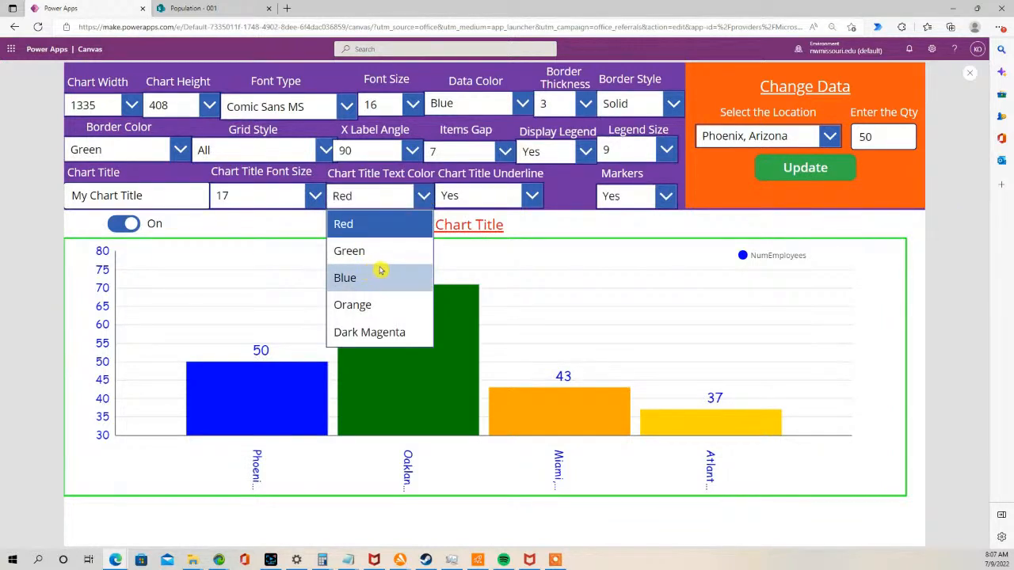
click(376, 272)
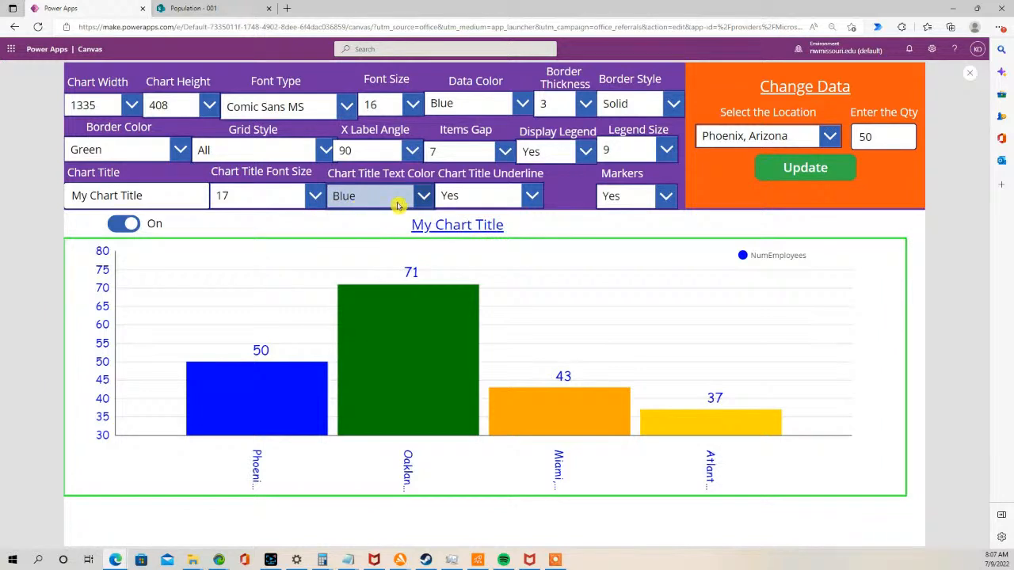
- Turn the chart title underline off, then set it back to Yes
click(536, 198)
click(476, 250)
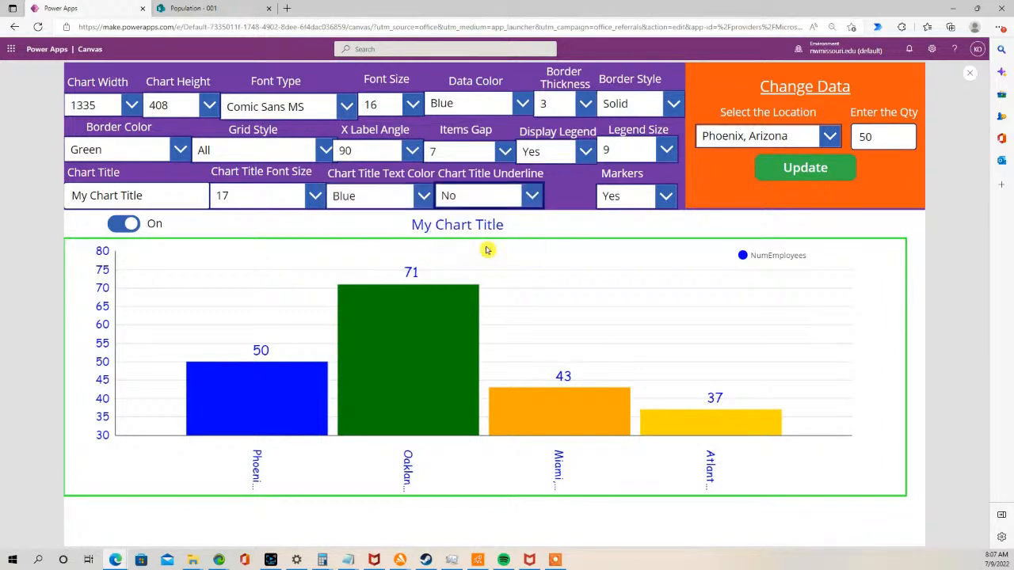
click(536, 197)
click(508, 224)
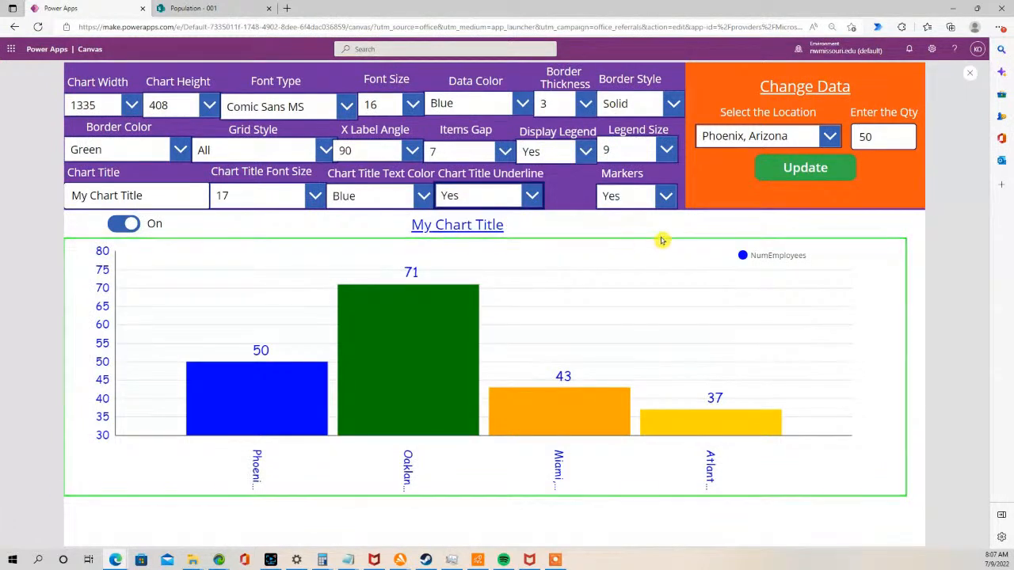
- Turn the bar markers off, then set Markers back to Yes
click(670, 197)
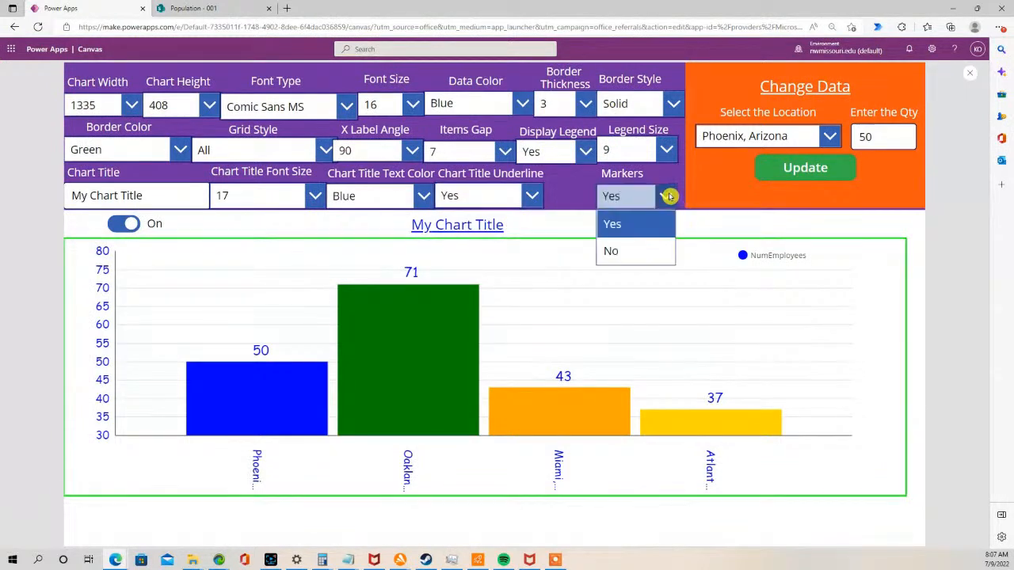
click(644, 251)
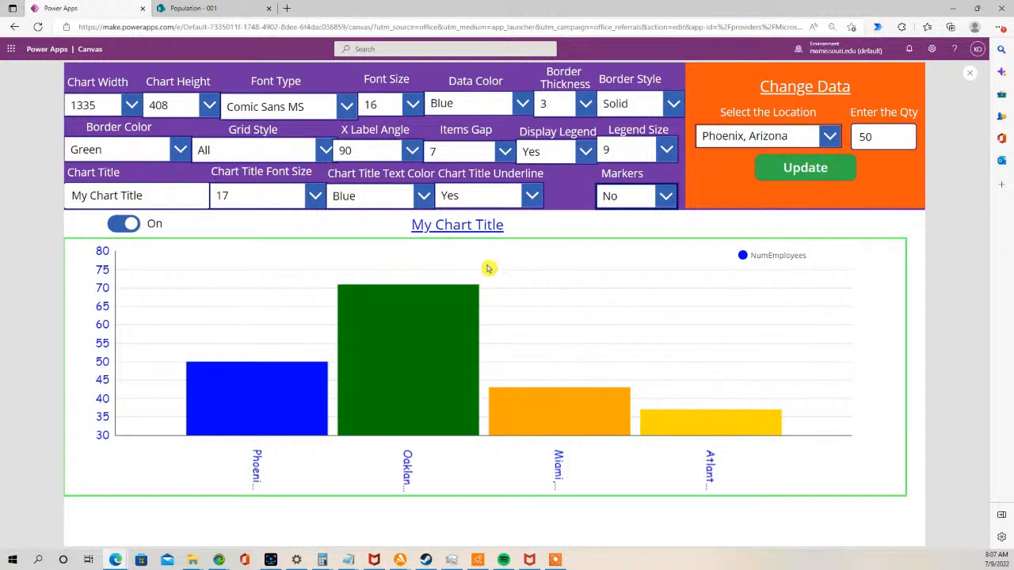
click(667, 196)
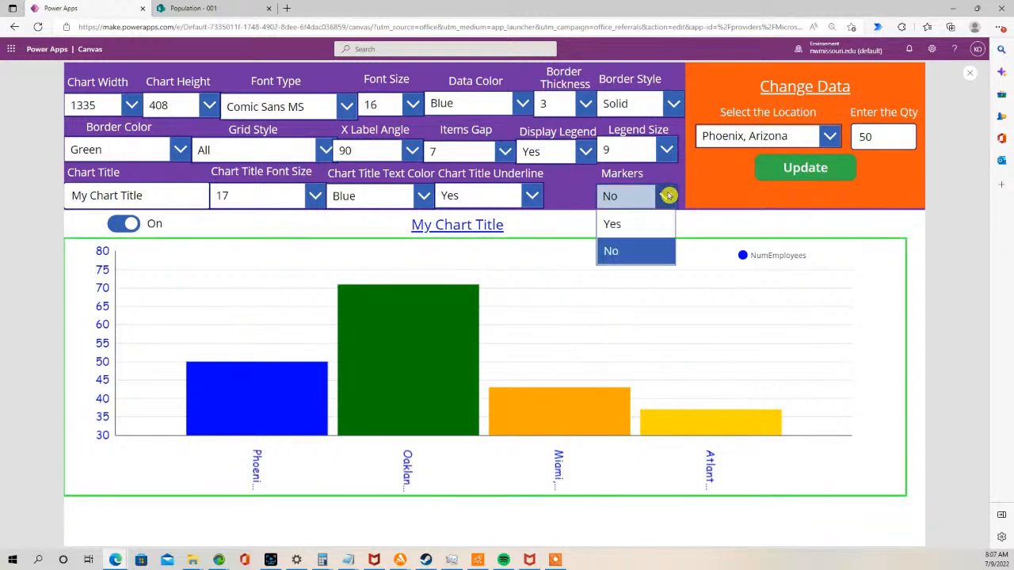
click(636, 224)
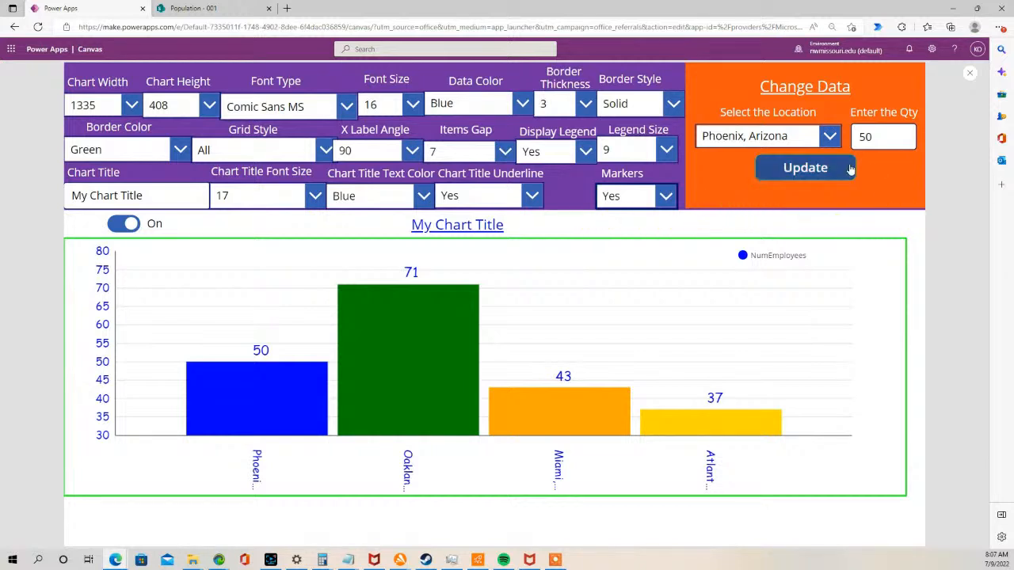
- Open Power Apps from the app launcher and start a blank canvas app
click(13, 50)
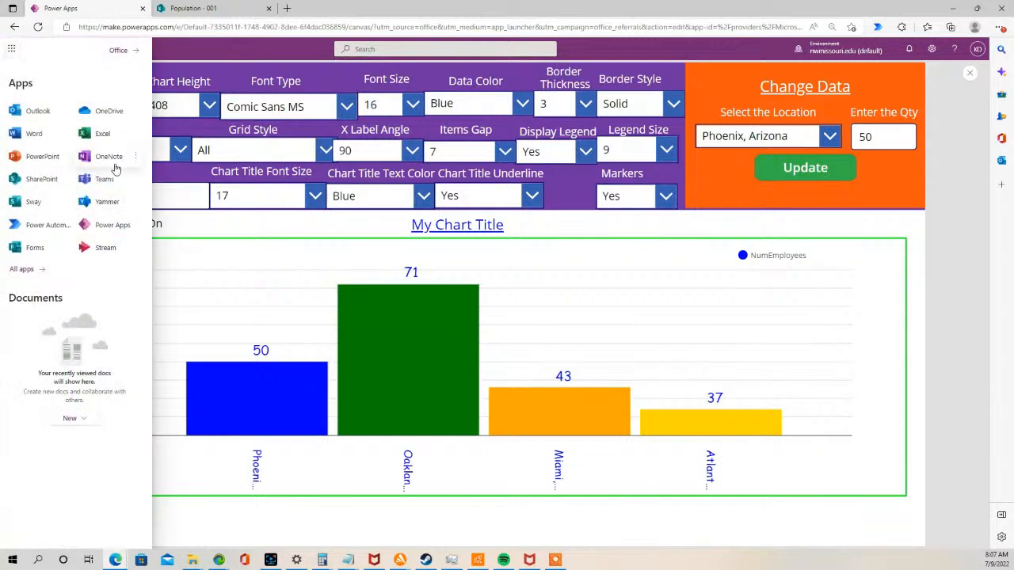
click(93, 224)
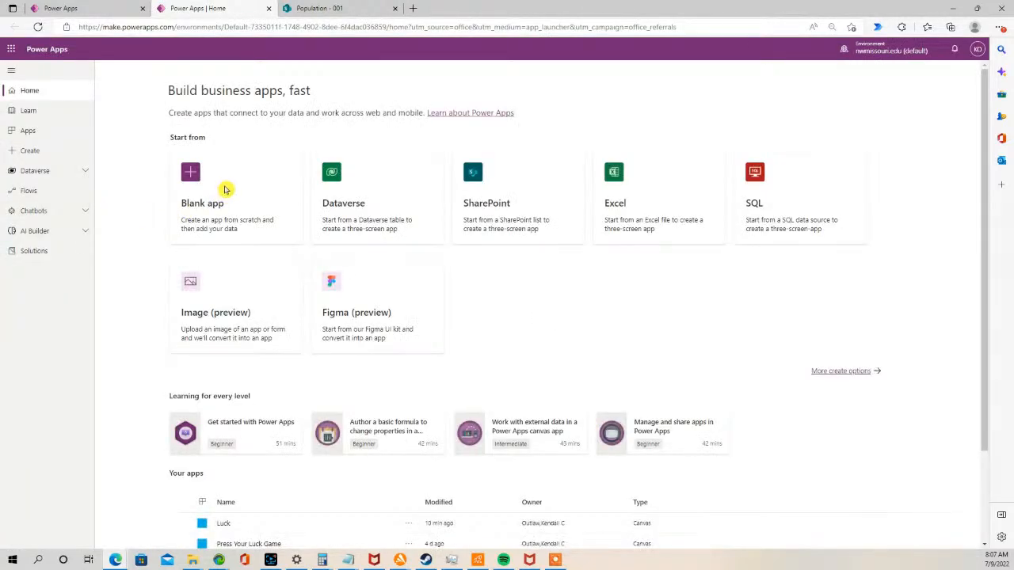
click(191, 175)
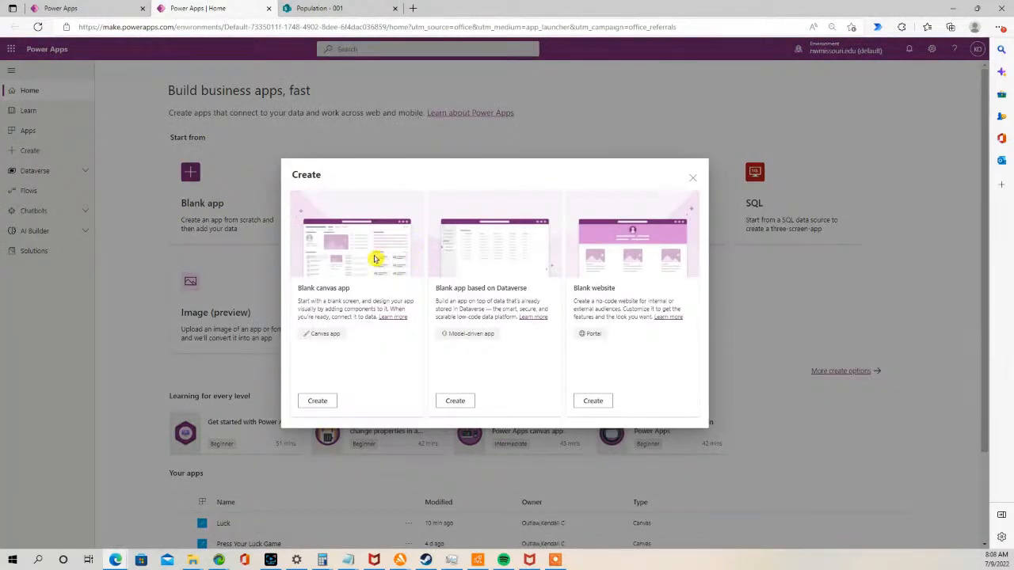
click(317, 401)
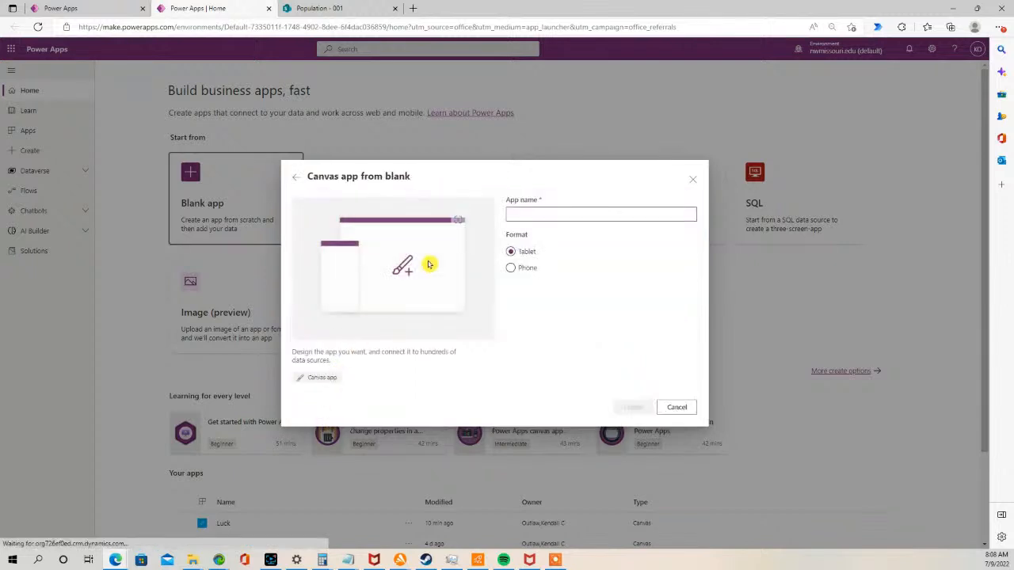
- Name the tablet-format canvas app Dynamic Bar Chart and create it
click(547, 212)
text(C)
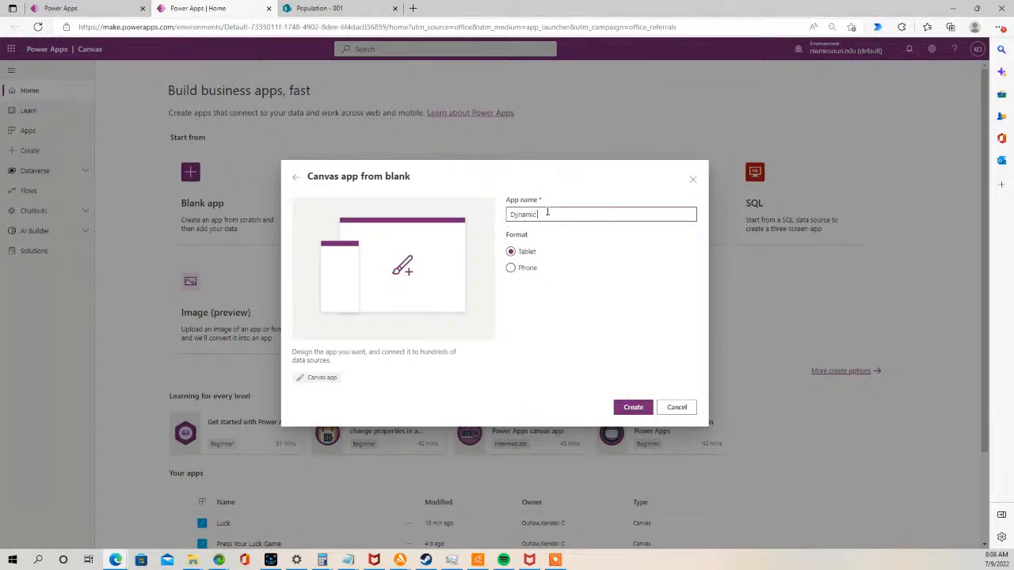
key(BackSpace)
text(hart)
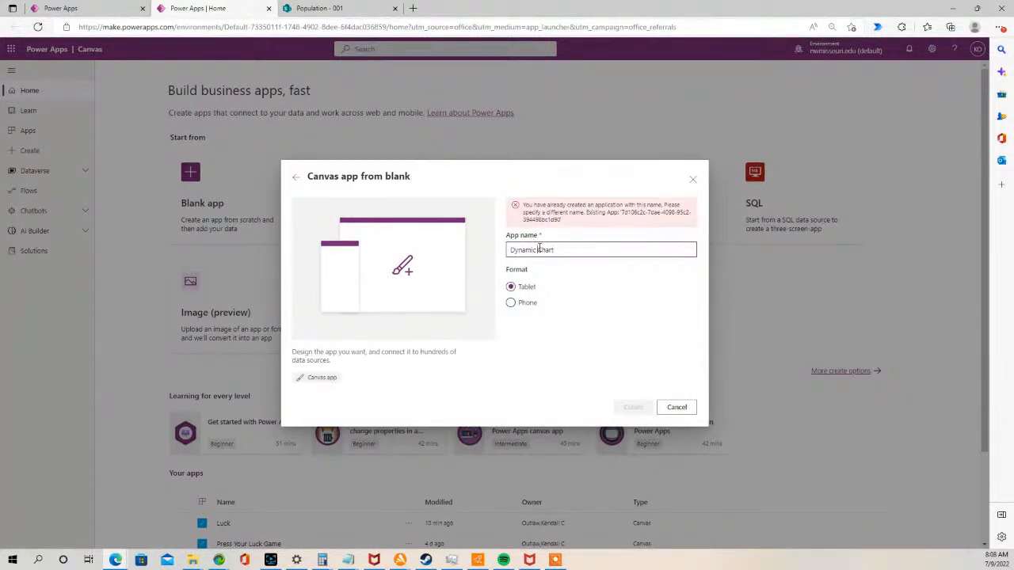
click(539, 249)
text(Bar)
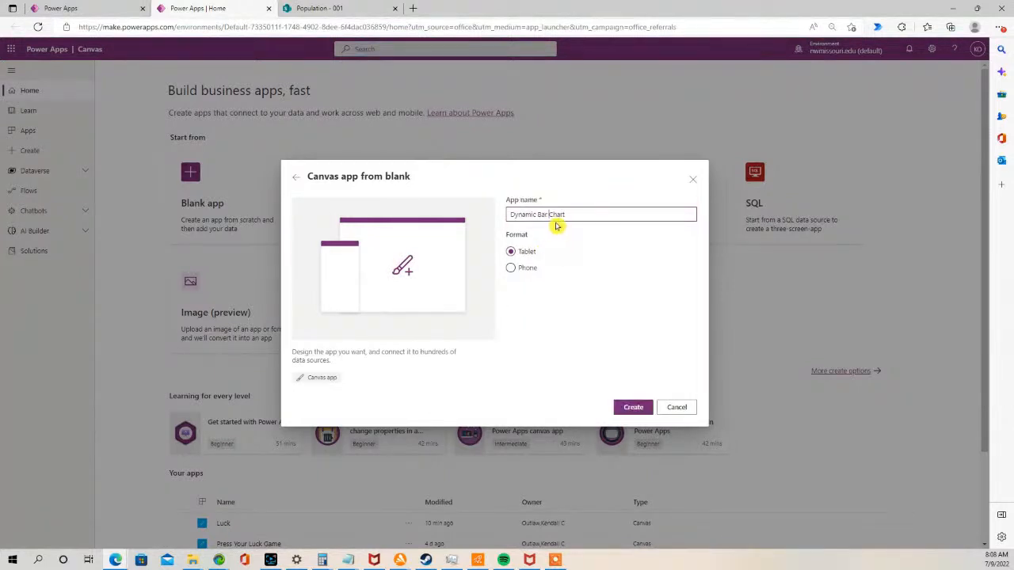
click(634, 408)
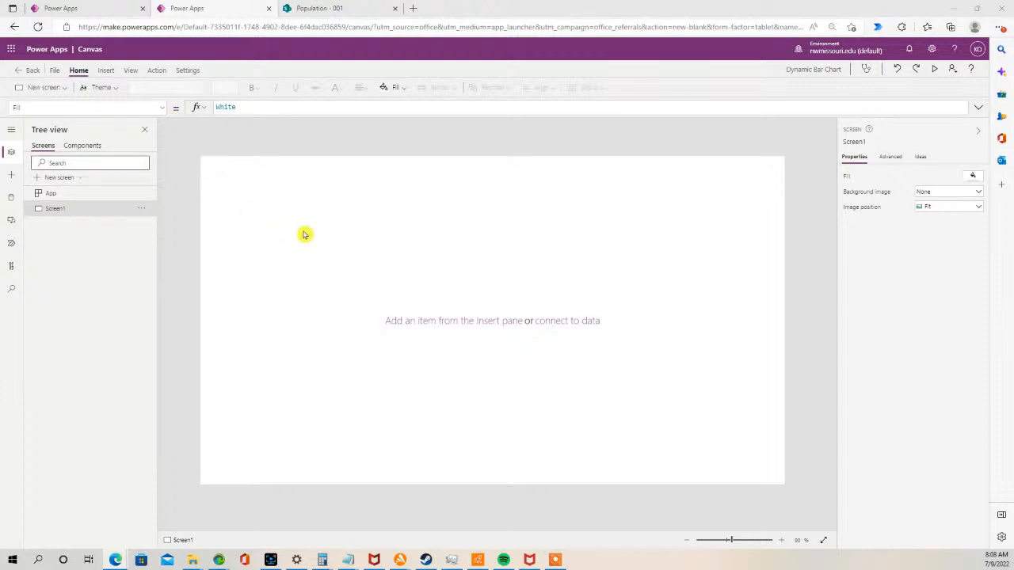
- Insert a column chart and stretch it to about 1157 px wide
click(107, 71)
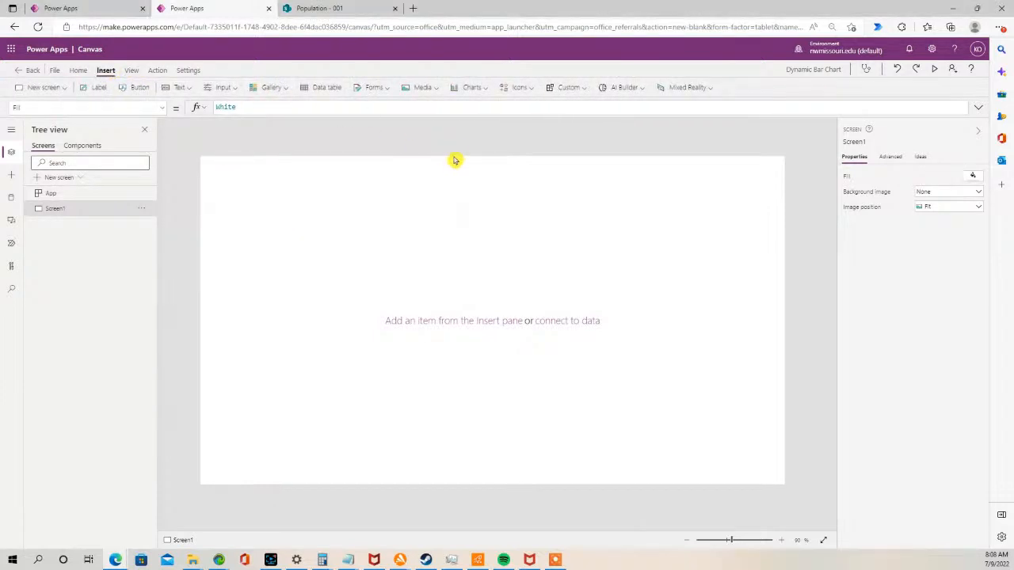
click(485, 89)
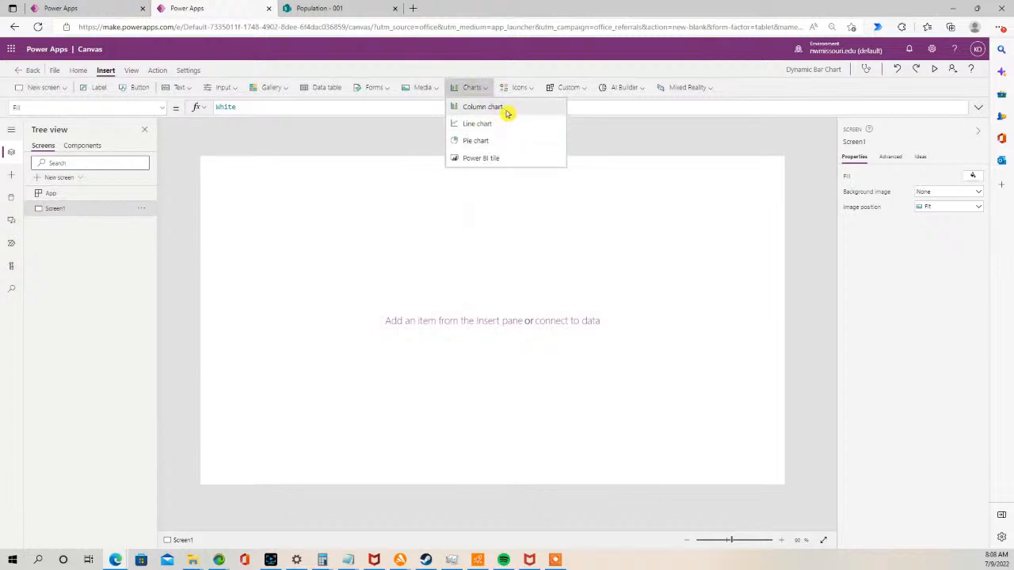
click(506, 108)
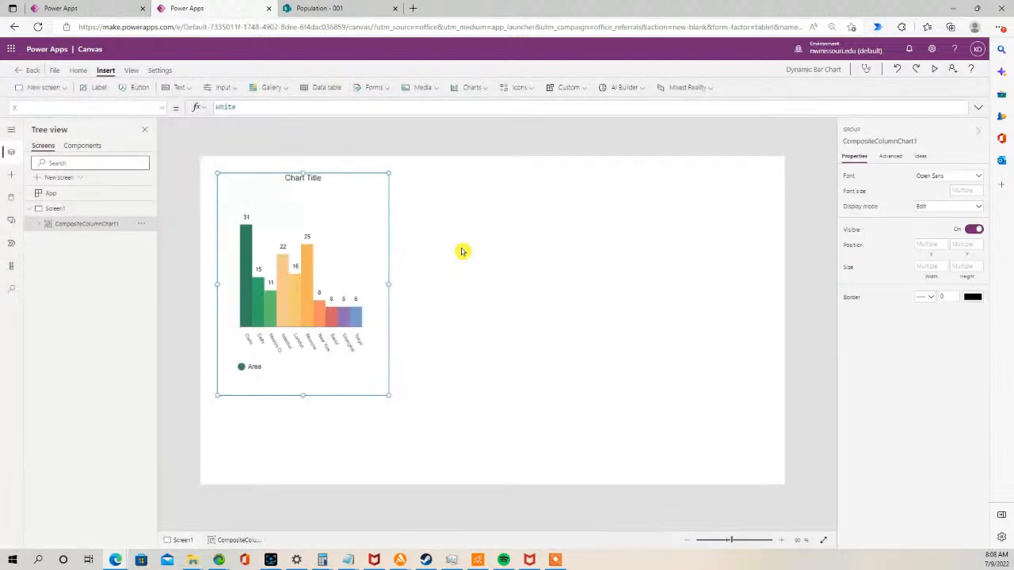
drag(390, 283, 715, 296)
click(624, 241)
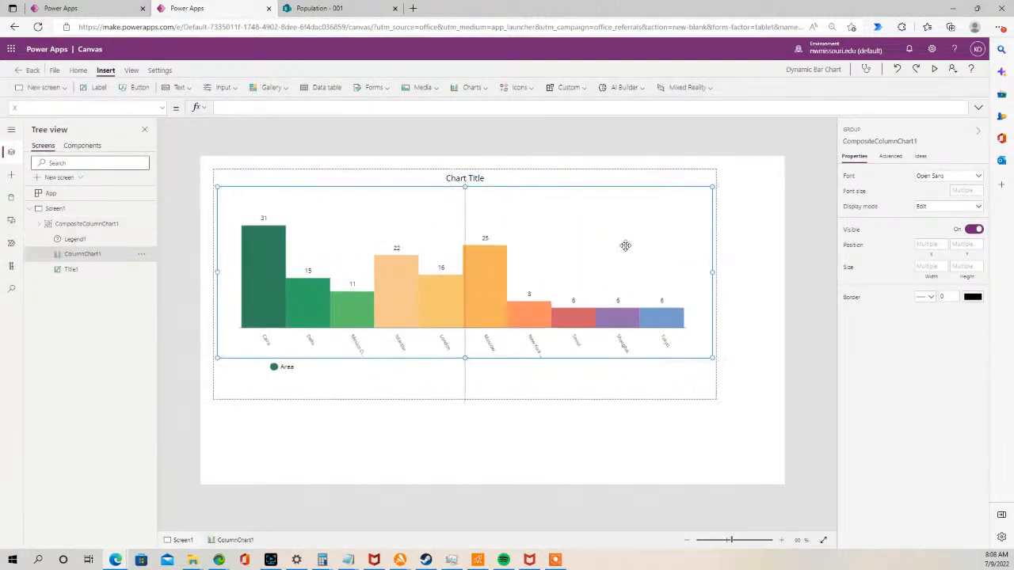
- Move the chart's legend down below the axis labels
click(300, 407)
click(354, 221)
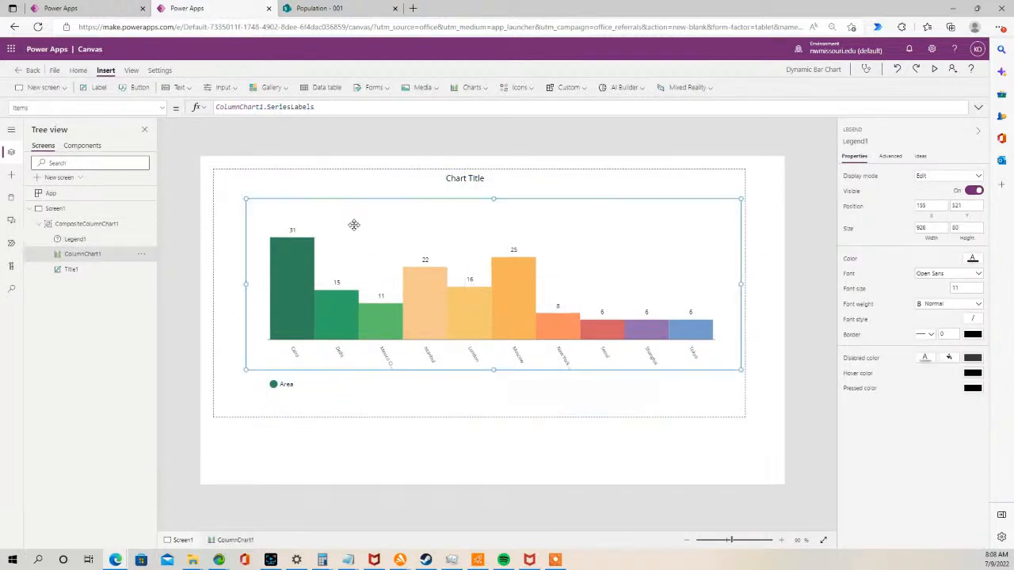
click(363, 167)
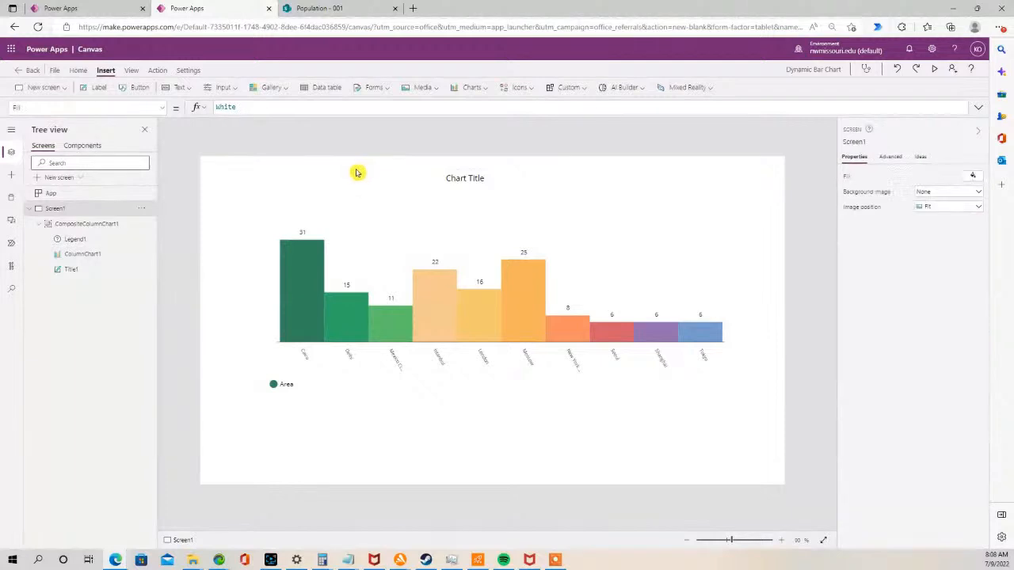
click(255, 177)
click(253, 181)
click(242, 326)
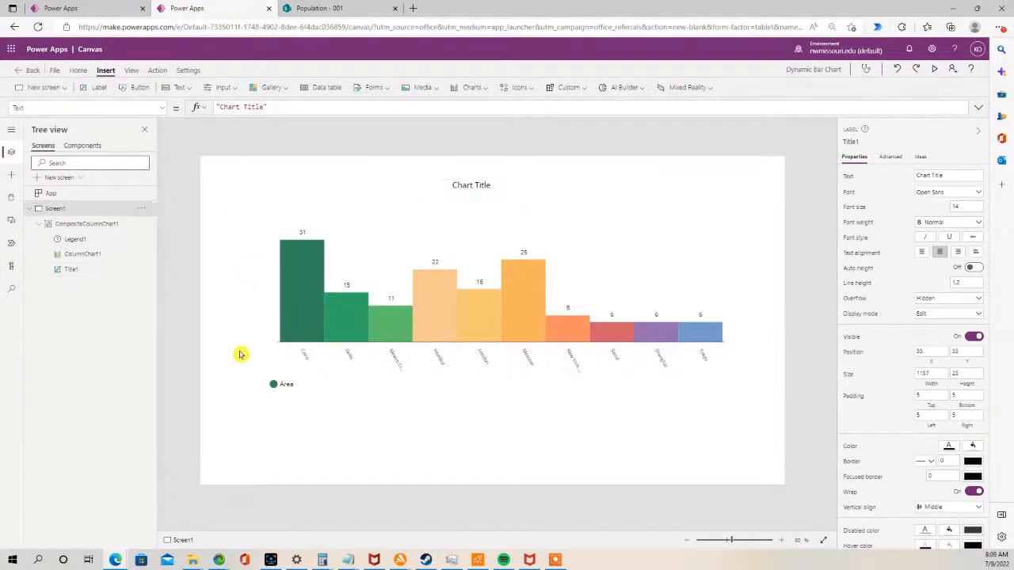
click(335, 413)
click(341, 397)
drag(341, 396, 339, 428)
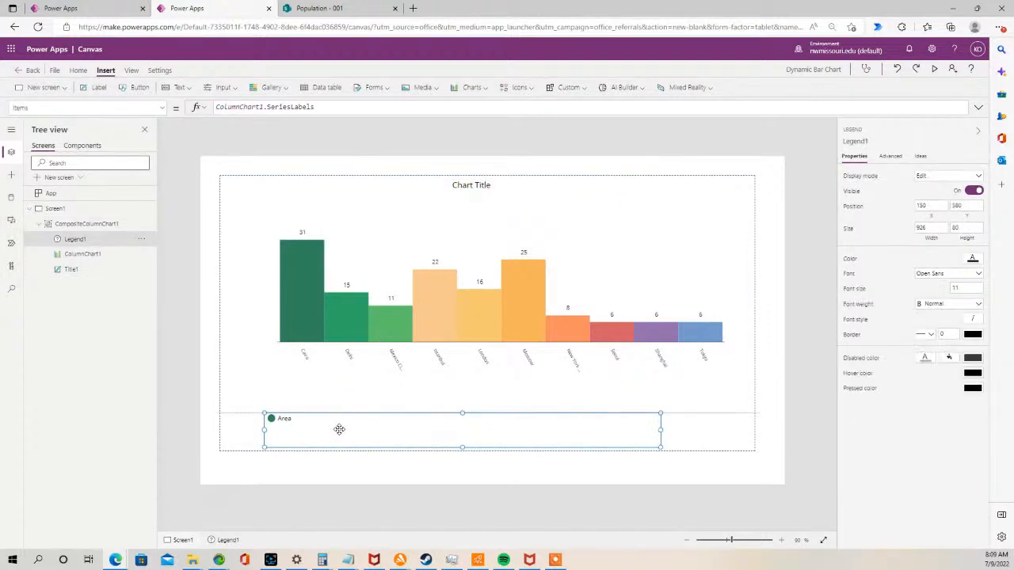
click(363, 404)
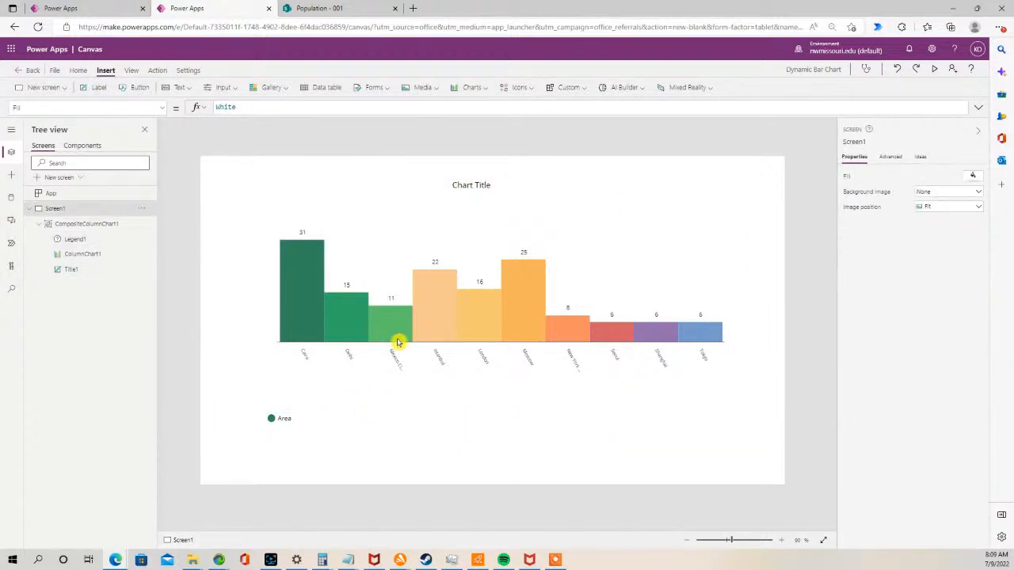
- Move the column chart plot lower within the chart group
click(400, 245)
click(396, 247)
drag(397, 247, 390, 274)
click(633, 195)
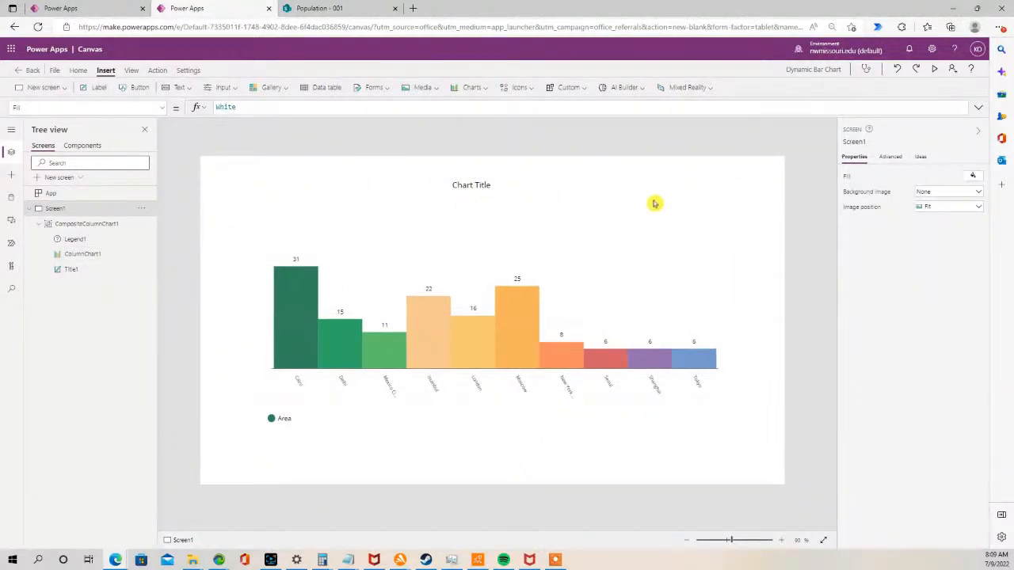
- Move the chart title down to sit just above the bars
click(546, 193)
drag(484, 179, 483, 250)
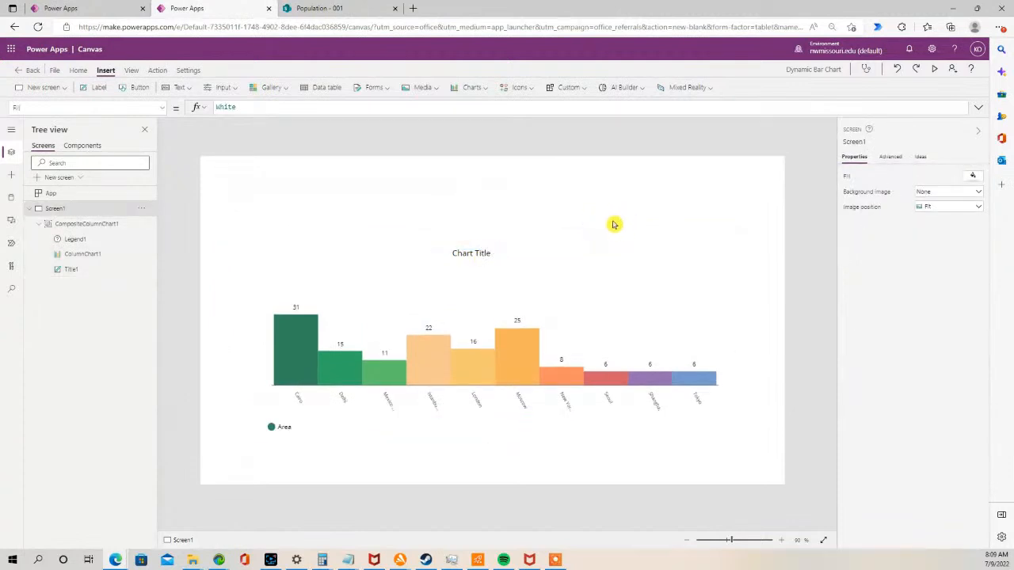
click(600, 297)
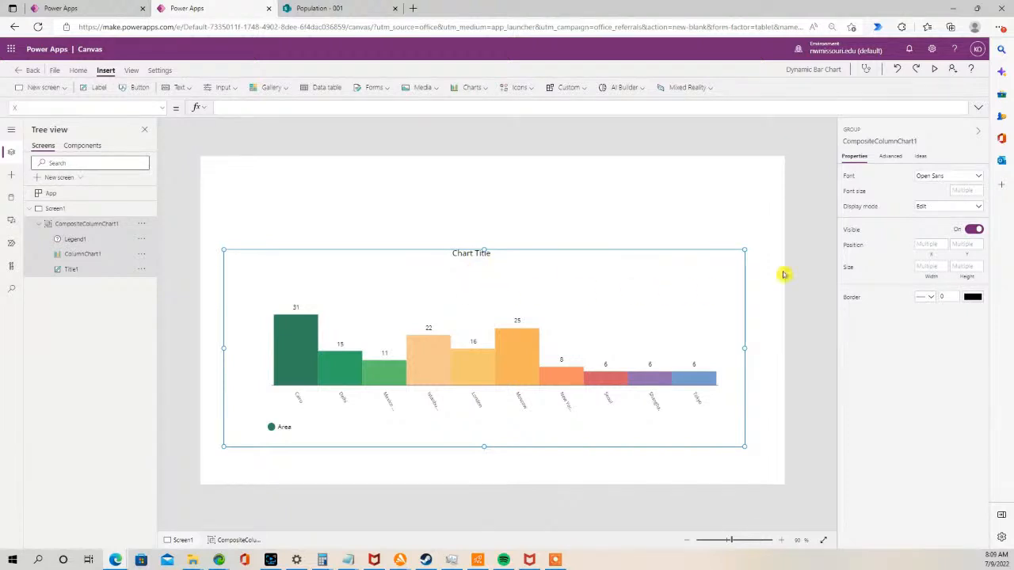
- Browse the chart group's advanced properties list
click(890, 157)
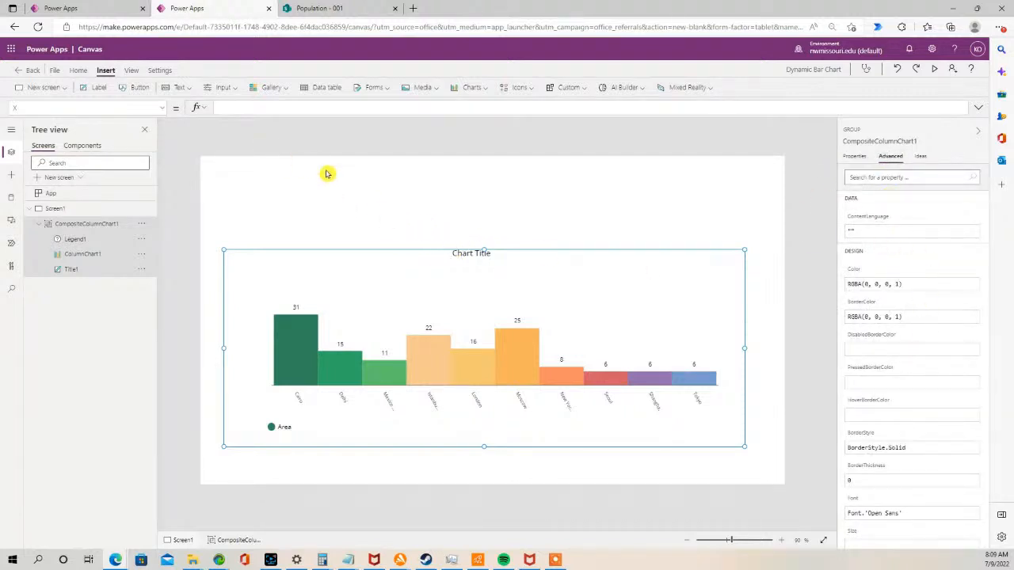
click(164, 108)
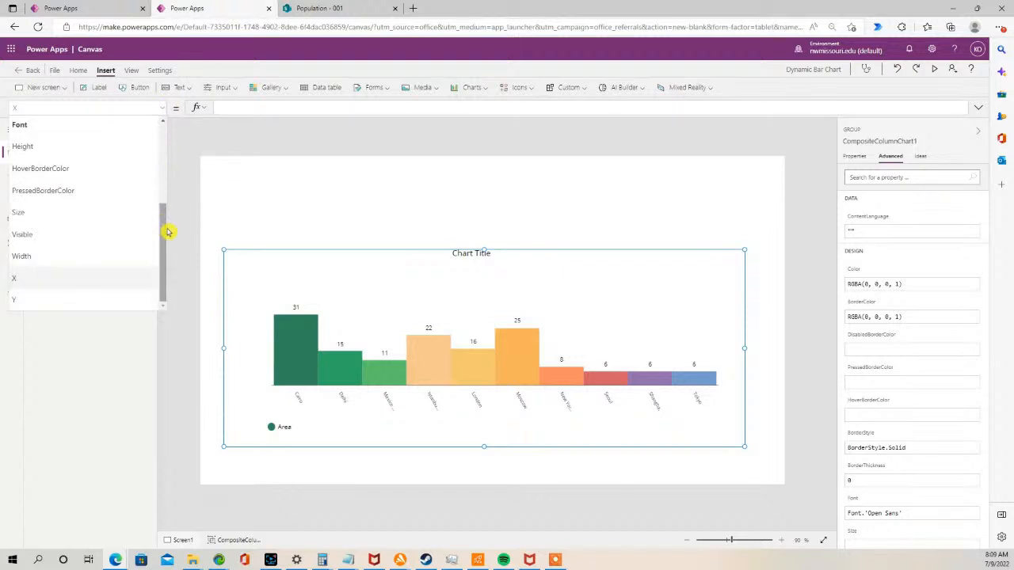
scroll(164, 214, up, 1)
drag(166, 213, 175, 133)
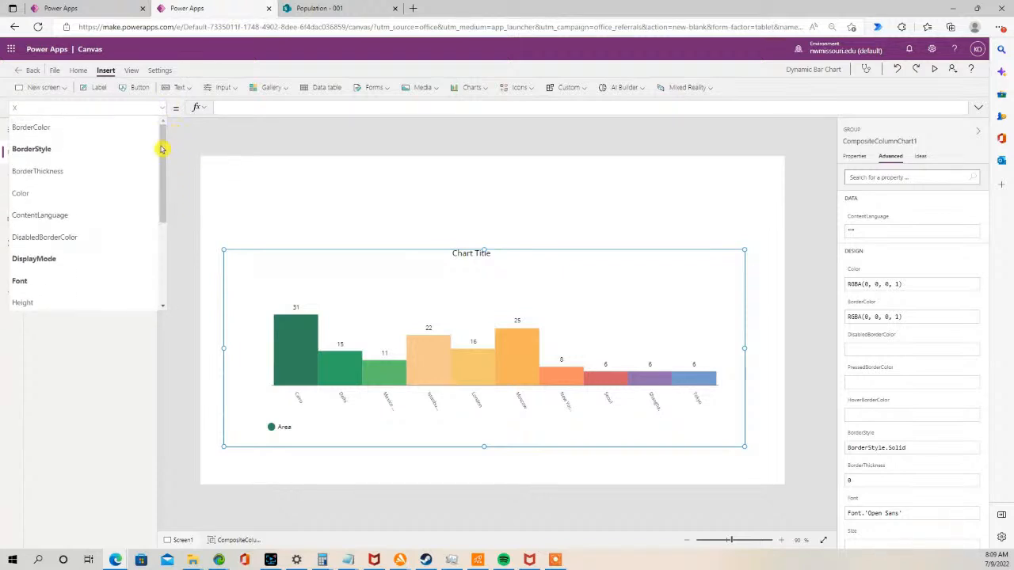
scroll(131, 238, down, 3)
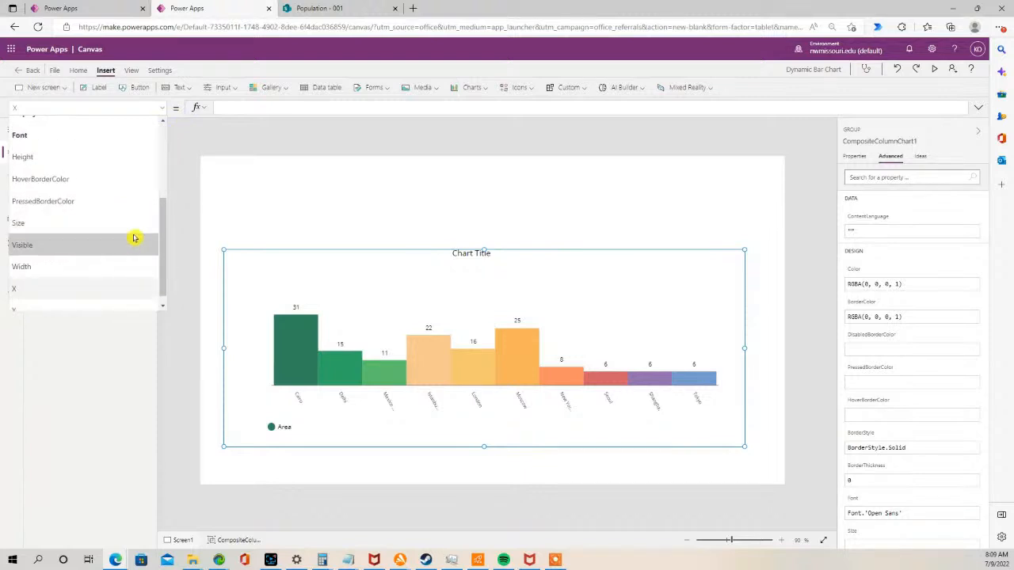
click(283, 307)
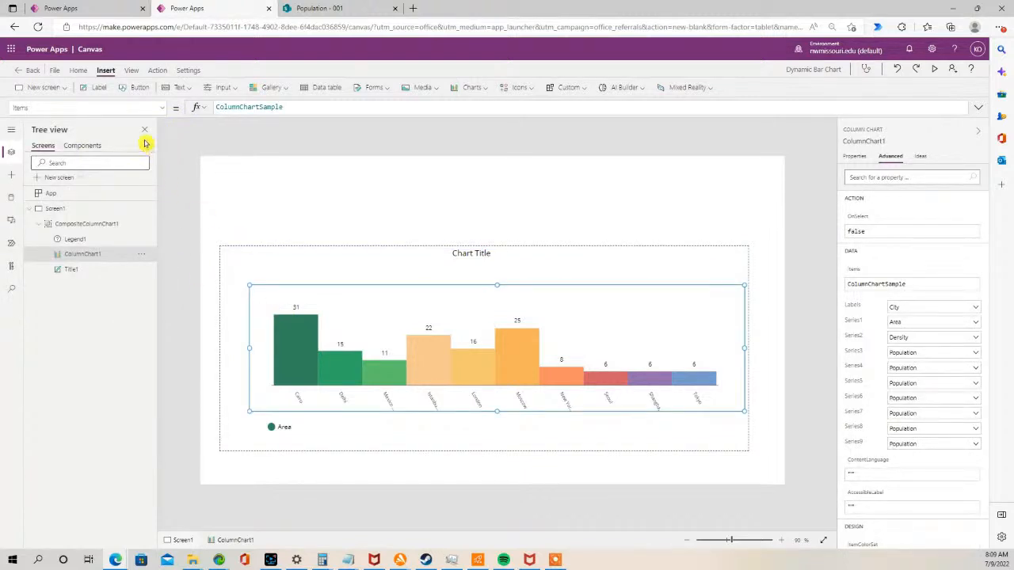
- Inspect the column chart's Items property and the Population SharePoint list in the other tab
click(163, 108)
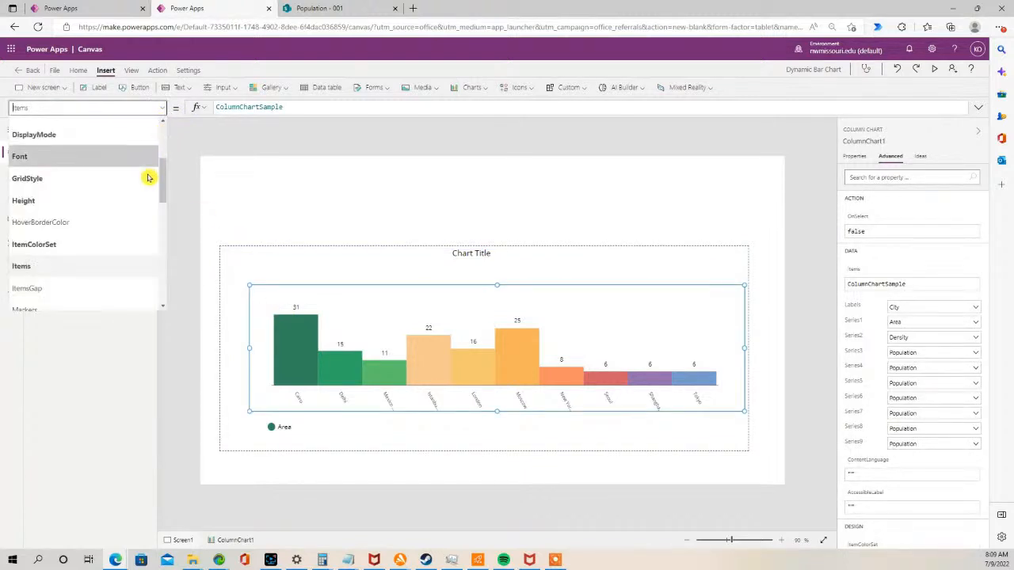
click(114, 264)
click(301, 106)
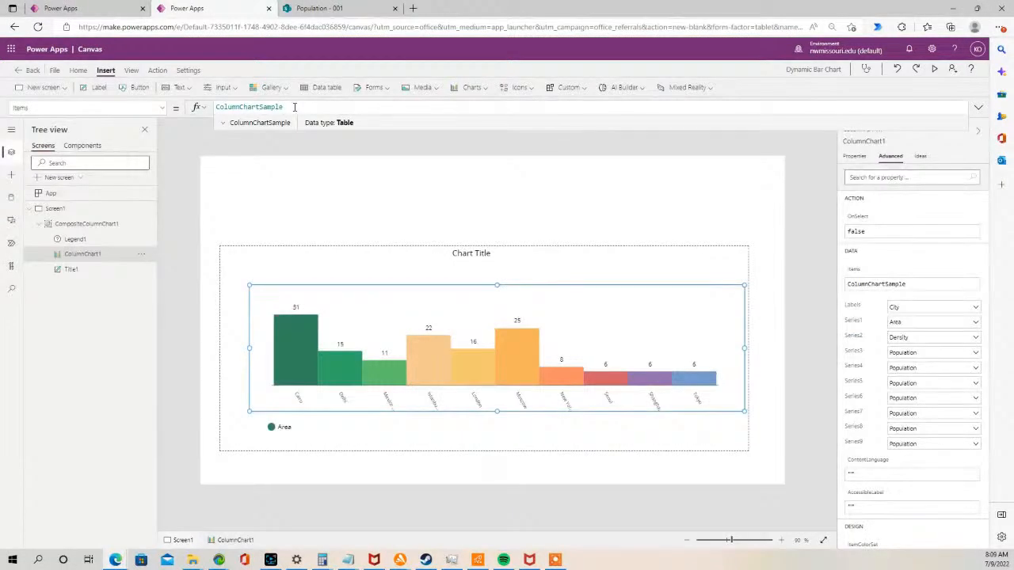
click(323, 8)
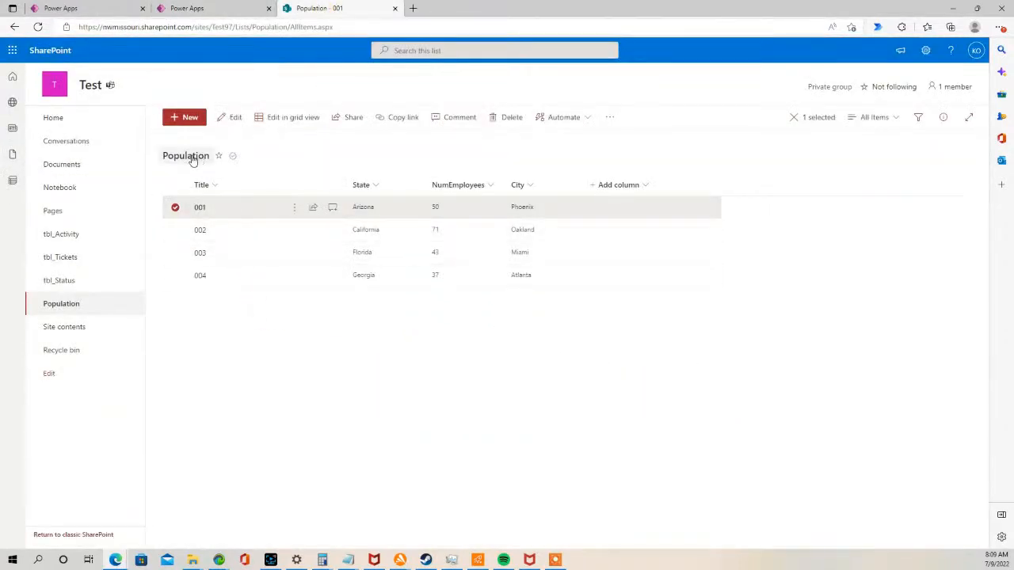
click(220, 8)
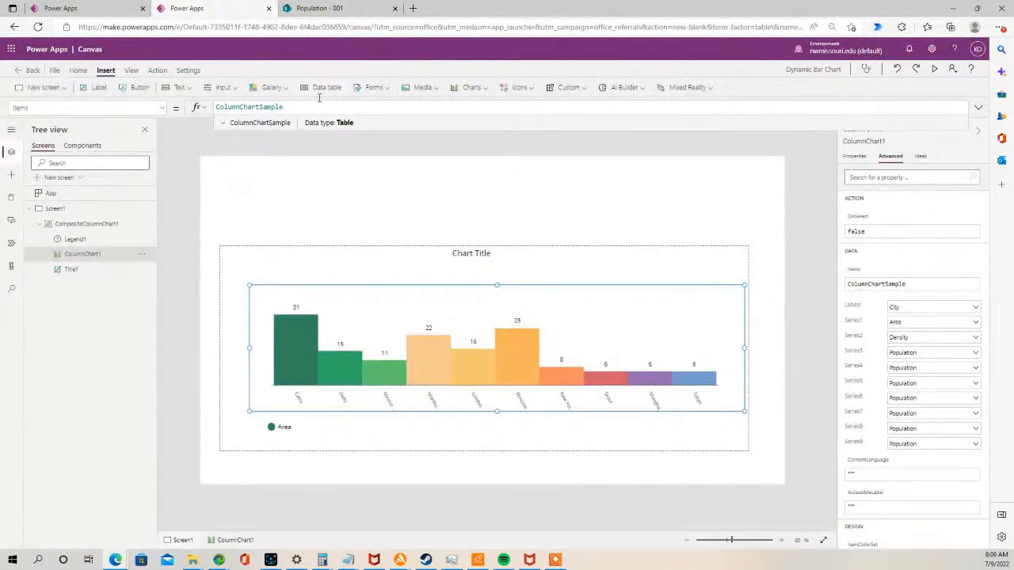
click(326, 8)
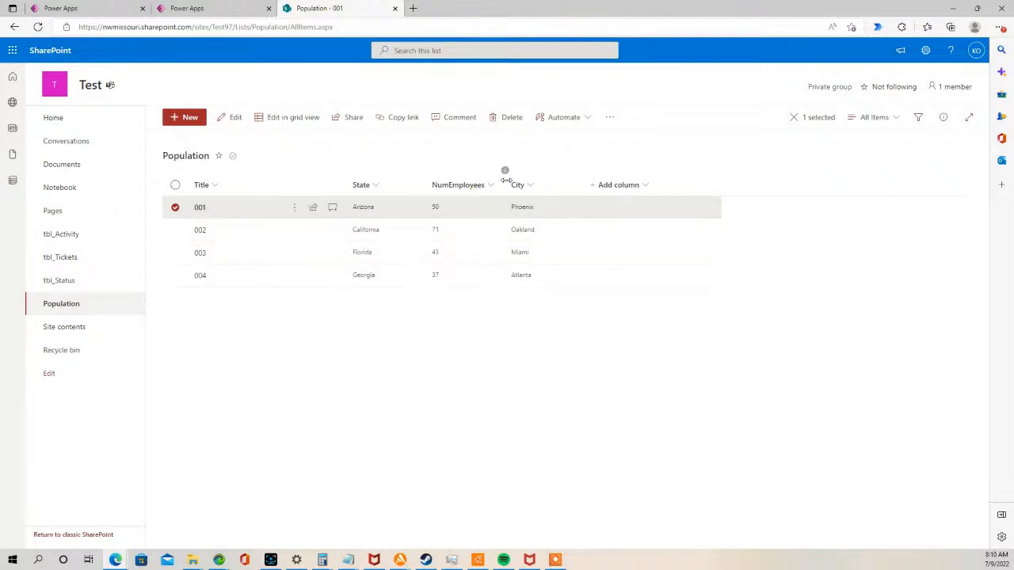
click(208, 9)
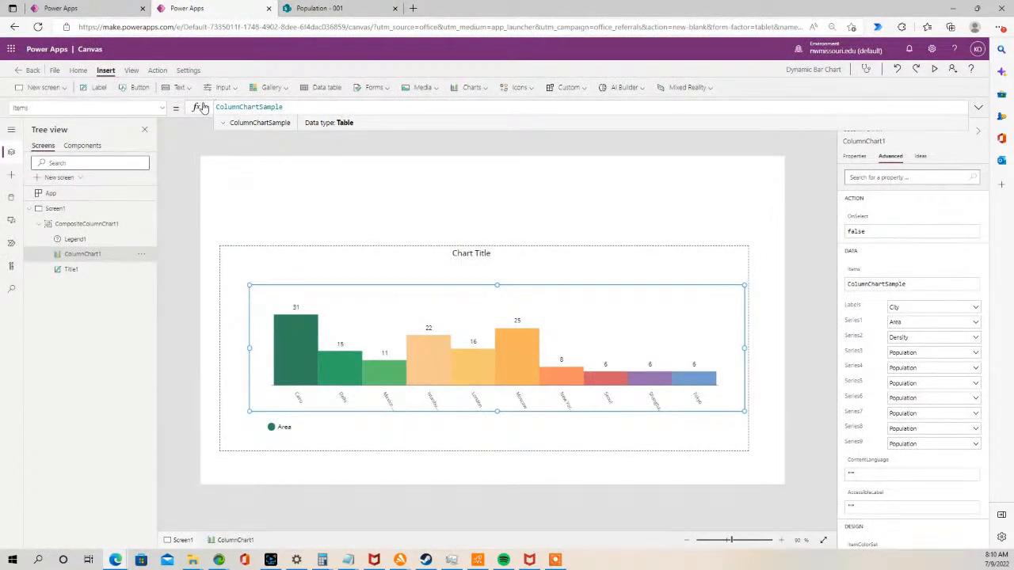
- Set the column chart's Items property to Population
drag(313, 106, 200, 108)
key(BackSpace)
text(P)
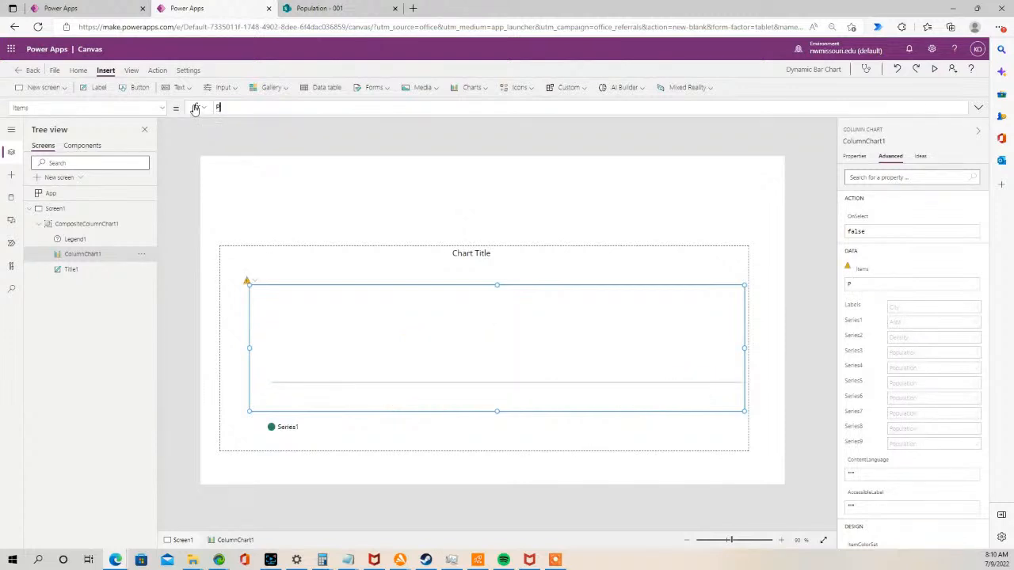
text(opulation)
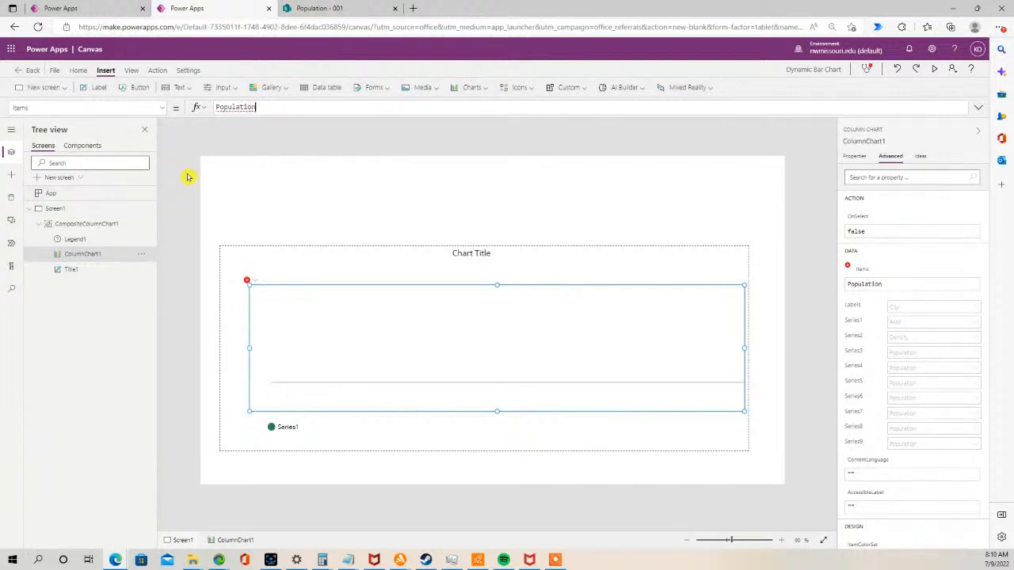
- Open the app's data sources and choose the SharePoint connector to add data
click(11, 196)
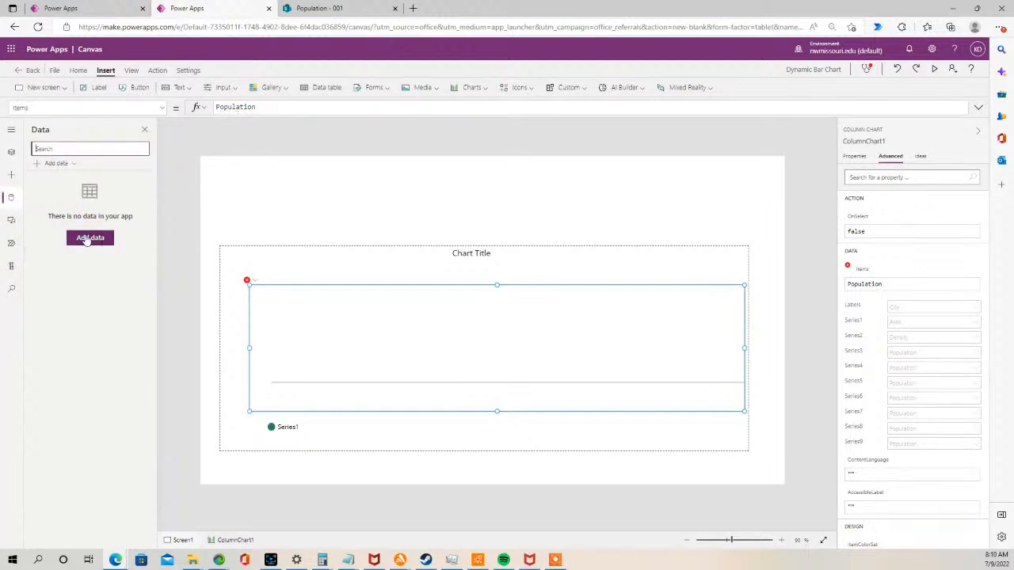
click(89, 238)
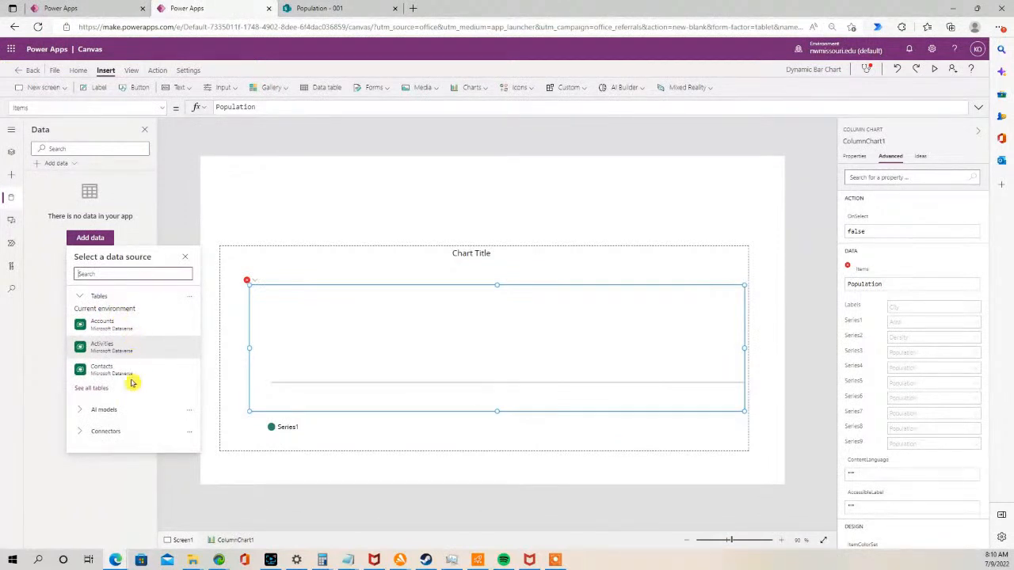
click(108, 432)
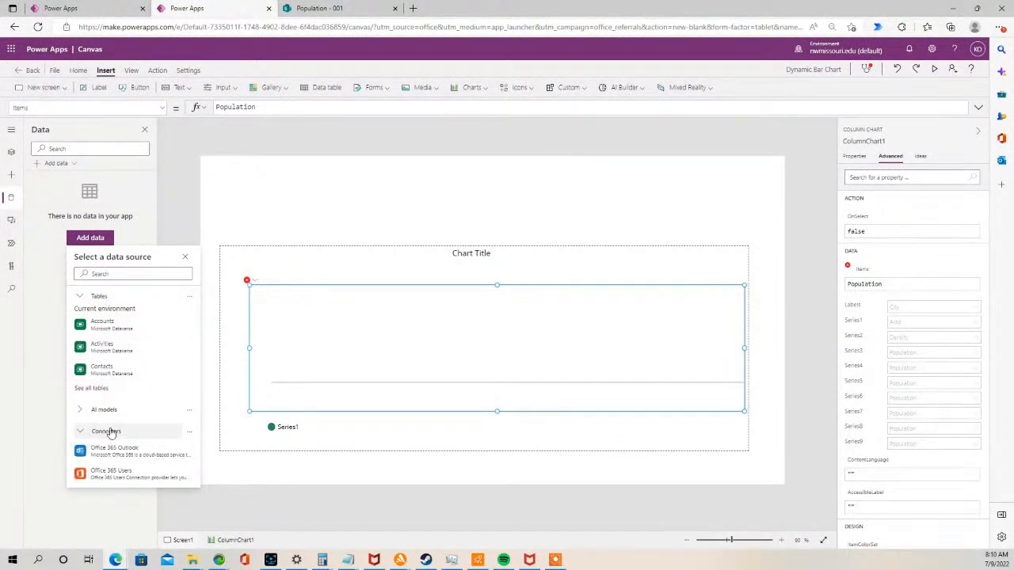
scroll(109, 435, down, 1)
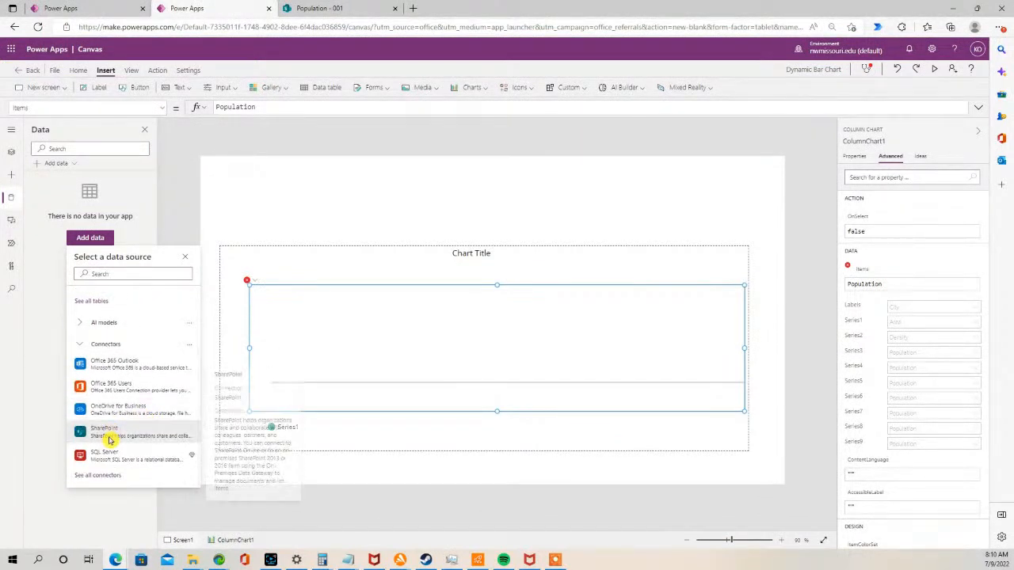
click(109, 441)
click(108, 295)
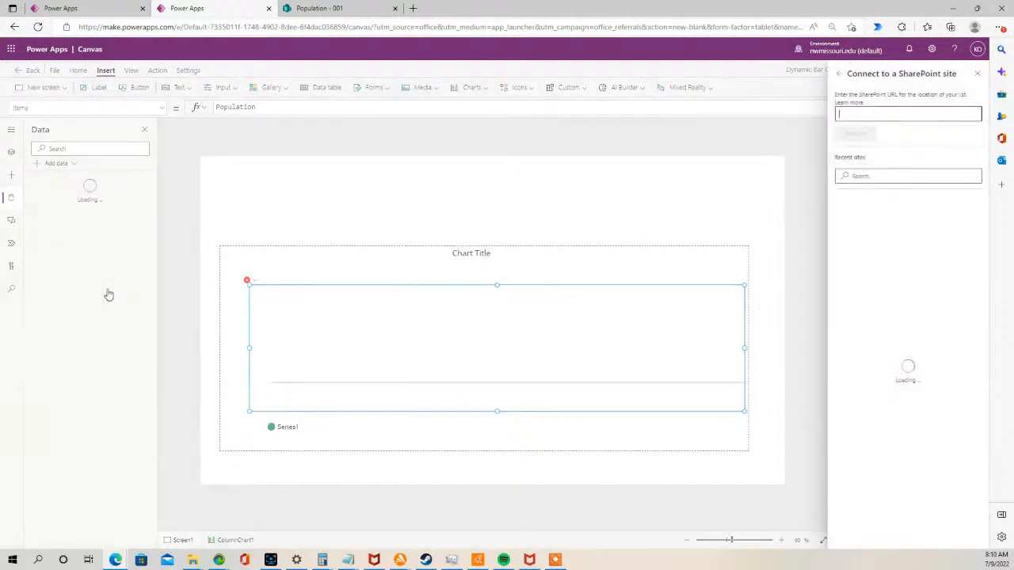
- Copy the SharePoint site URL from the Population list tab, connect to that site, and add the Population list
click(321, 8)
click(234, 26)
drag(235, 27, 87, 27)
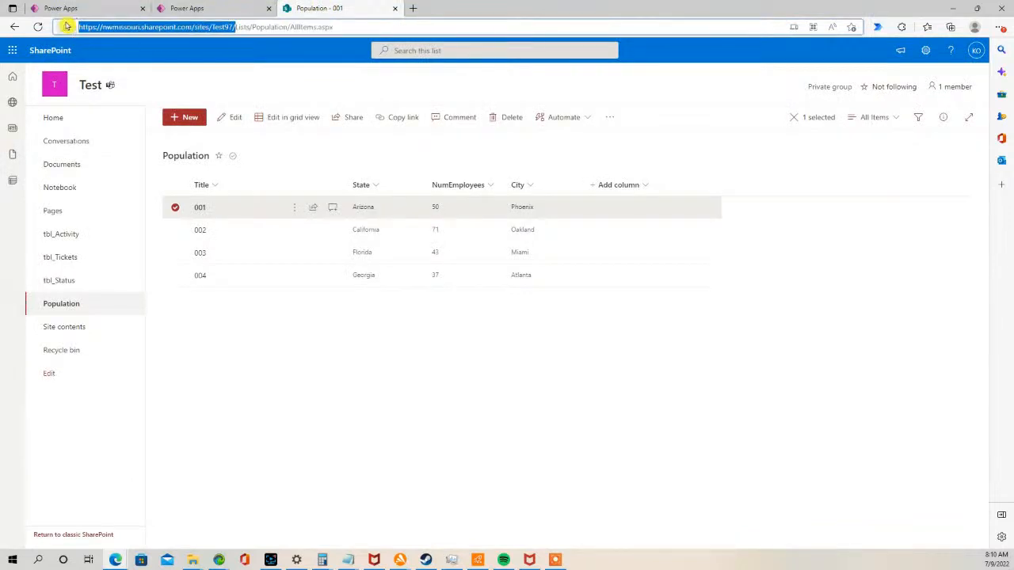
click(208, 13)
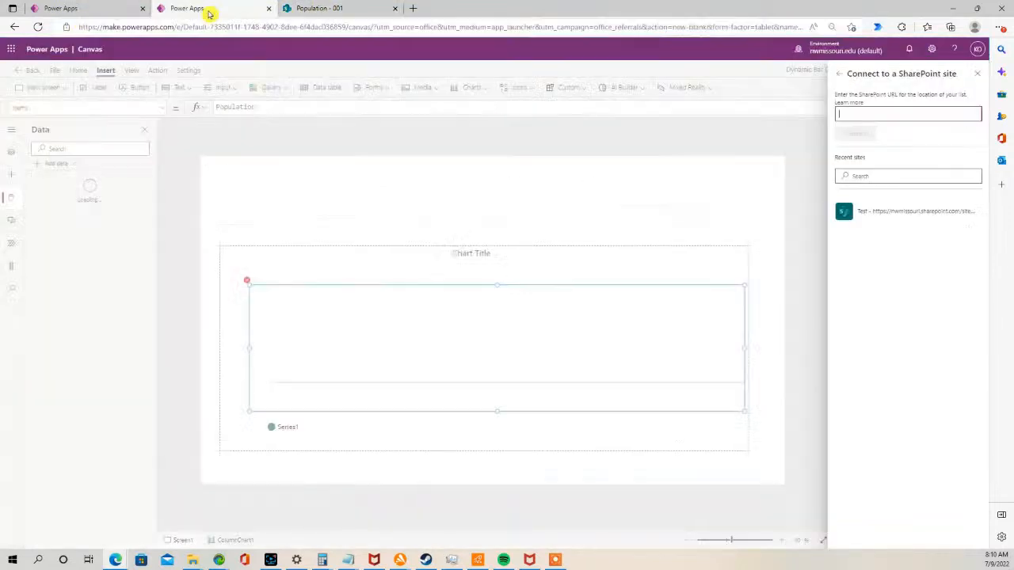
click(888, 112)
text(https://nwmissouri.sharepoint.com/sites/Test97/)
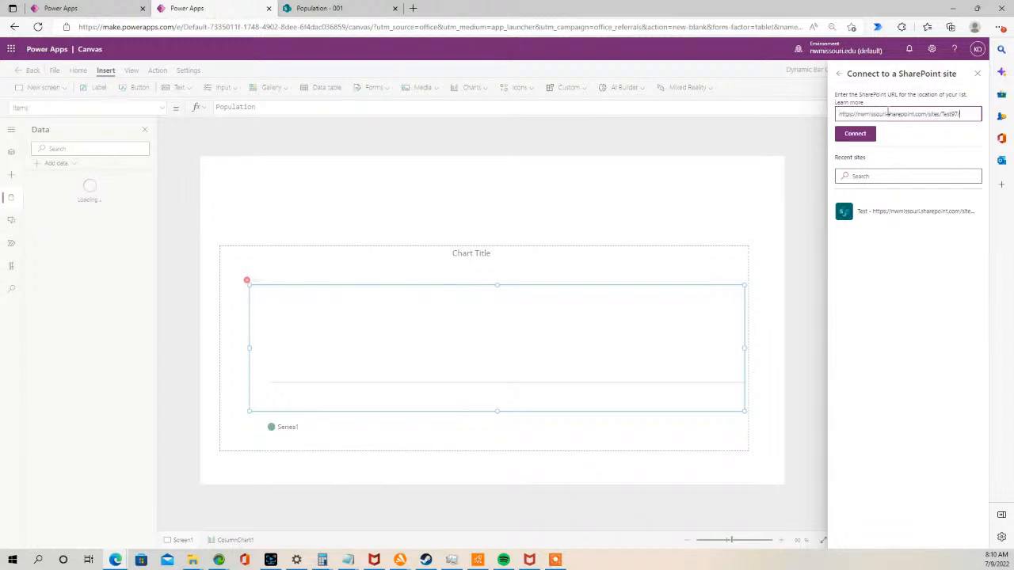
click(854, 133)
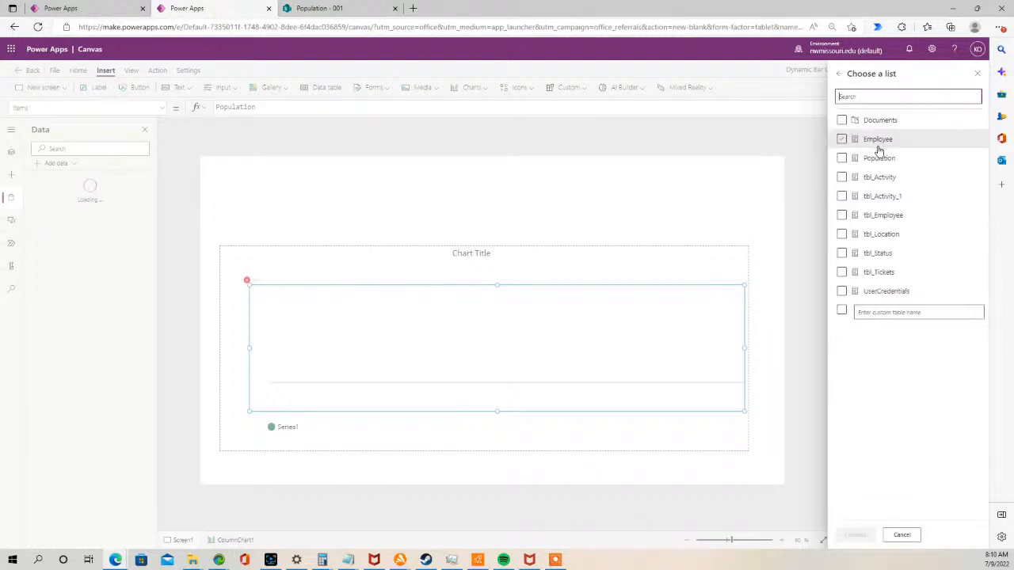
click(842, 158)
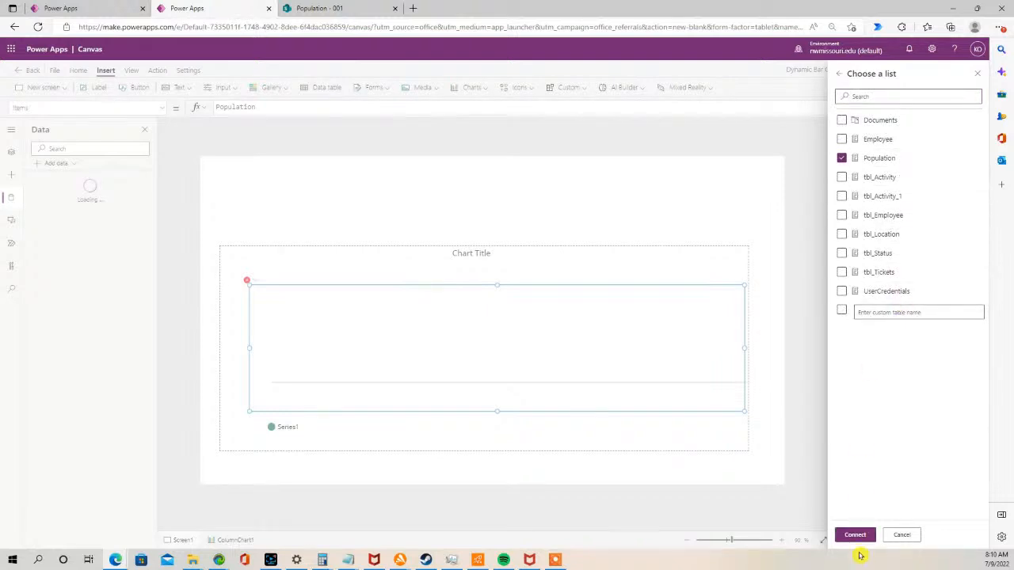
click(855, 535)
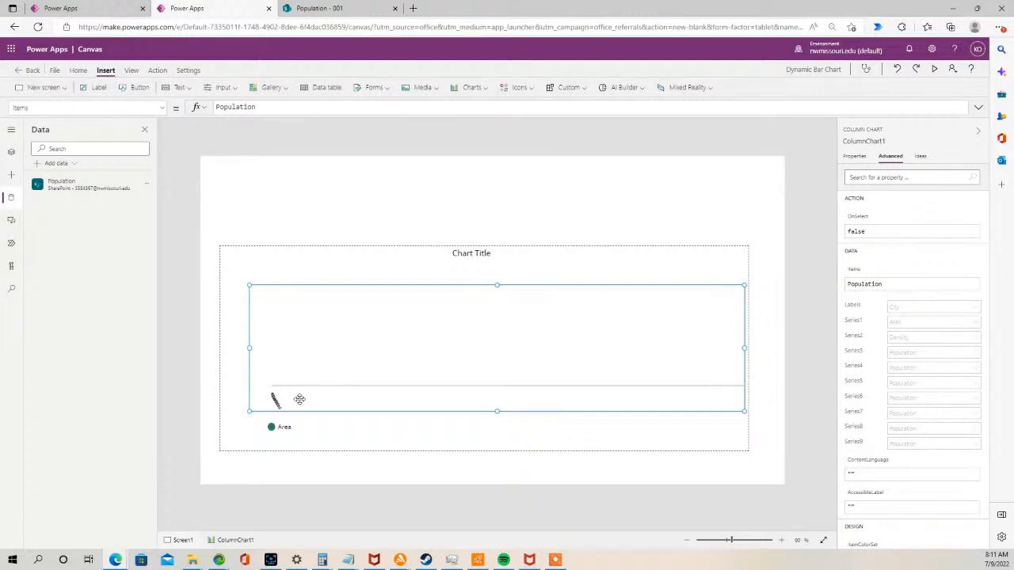
- Delete the existing column chart group from the screen
click(946, 283)
click(855, 157)
click(526, 224)
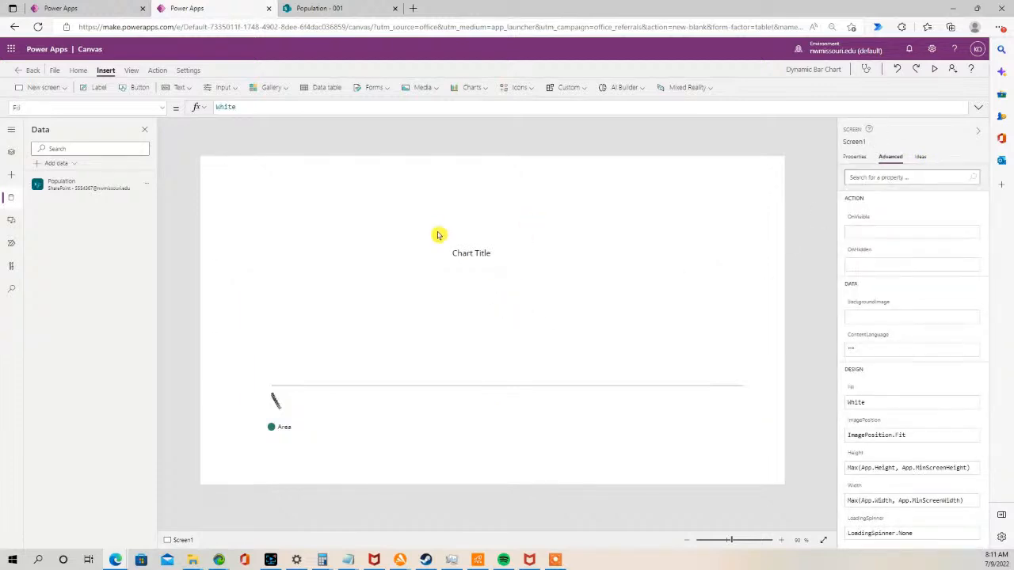
click(466, 266)
click(400, 429)
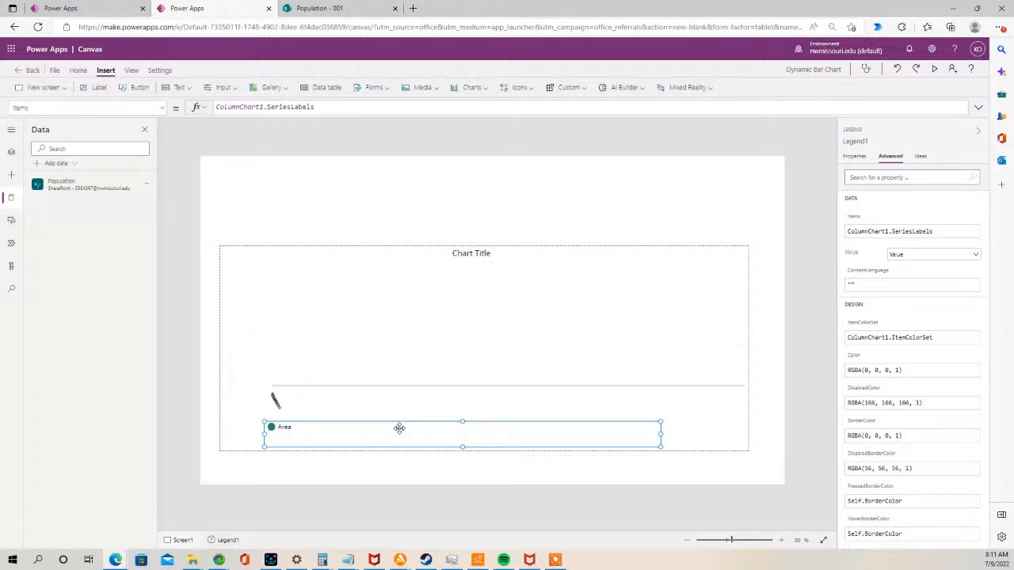
key(Delete)
key(Delete)
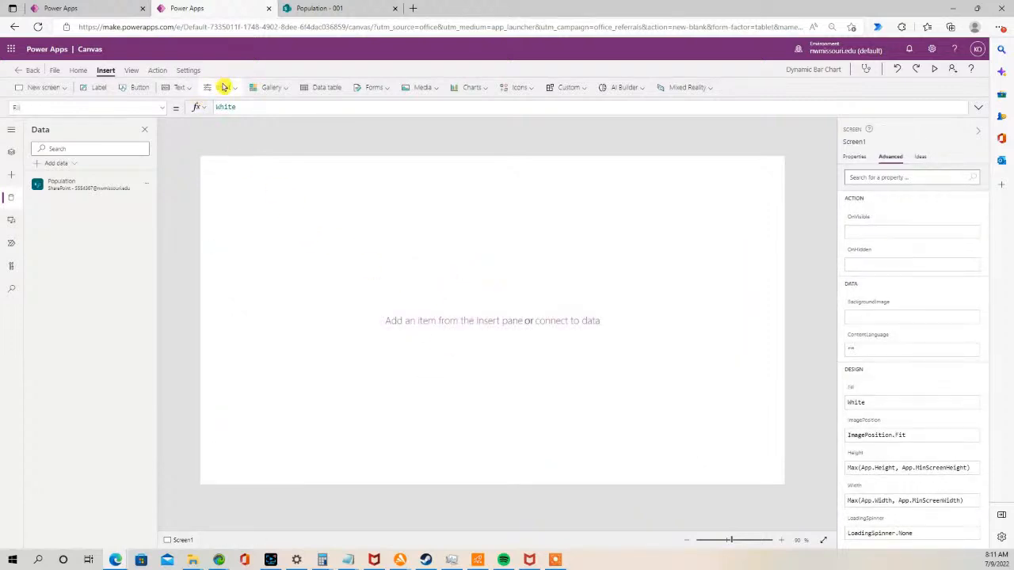
- Insert a new column chart, widen it across the canvas, and move it lower on the screen
click(487, 88)
click(486, 106)
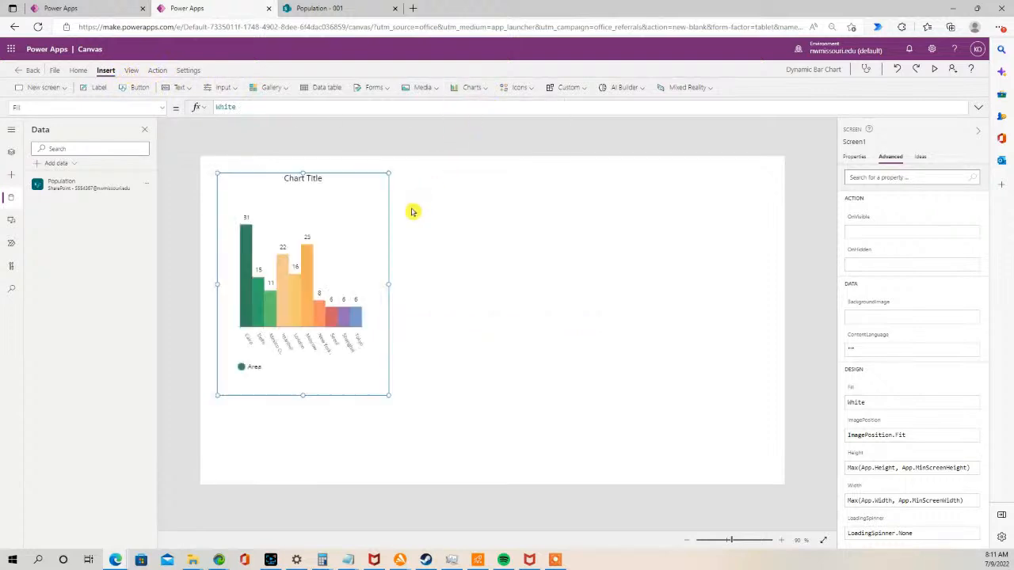
drag(389, 284, 776, 305)
drag(566, 193, 565, 242)
click(548, 173)
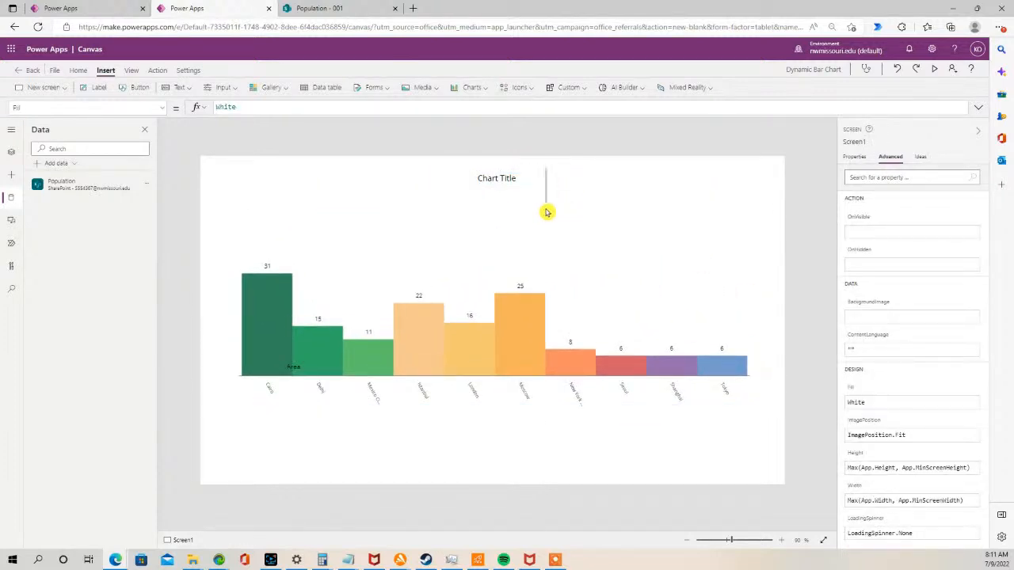
click(510, 182)
drag(491, 170, 497, 248)
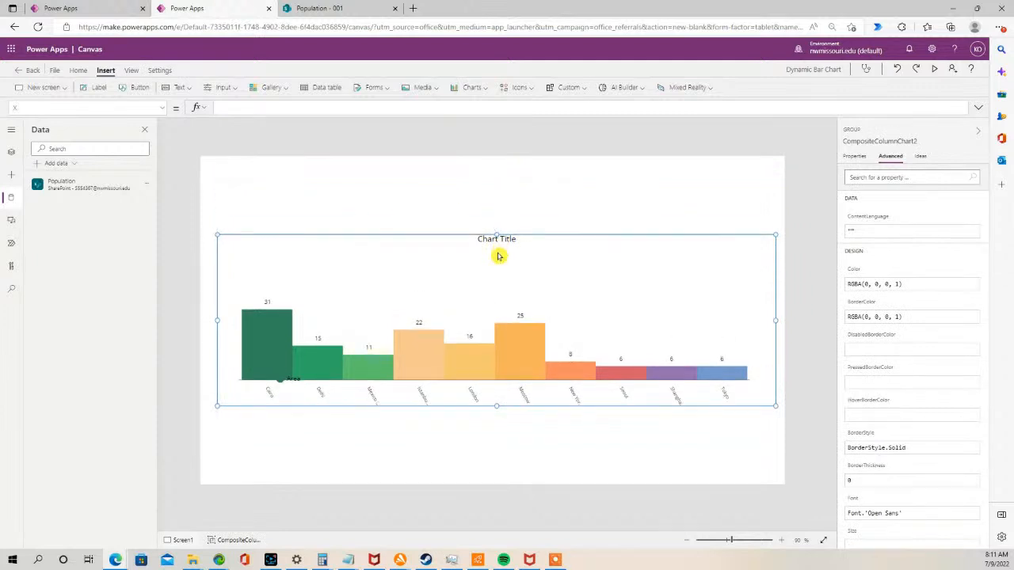
- Set the new column chart's Items property to Population
click(491, 267)
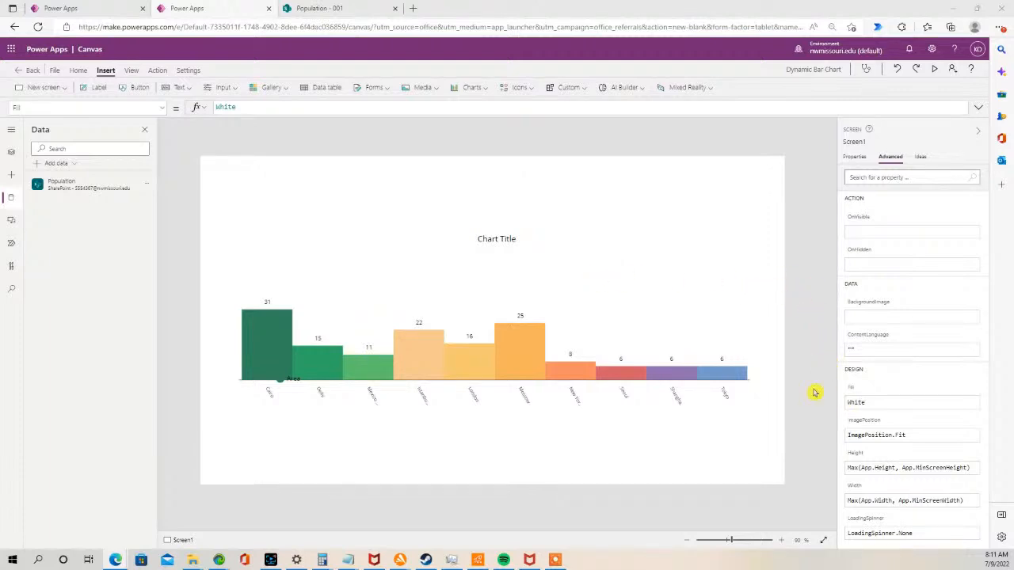
click(647, 307)
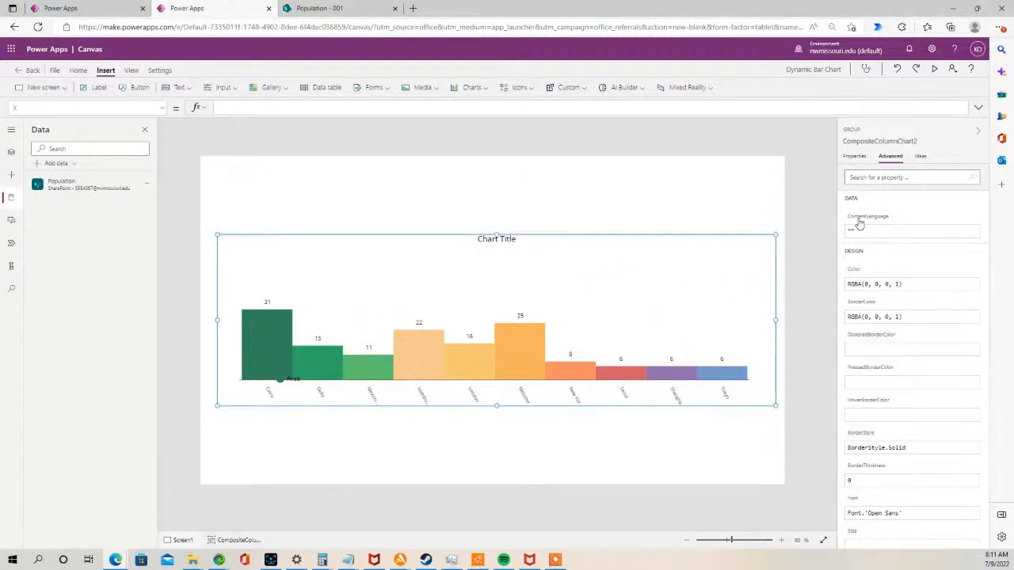
scroll(884, 375, down, 5)
click(684, 288)
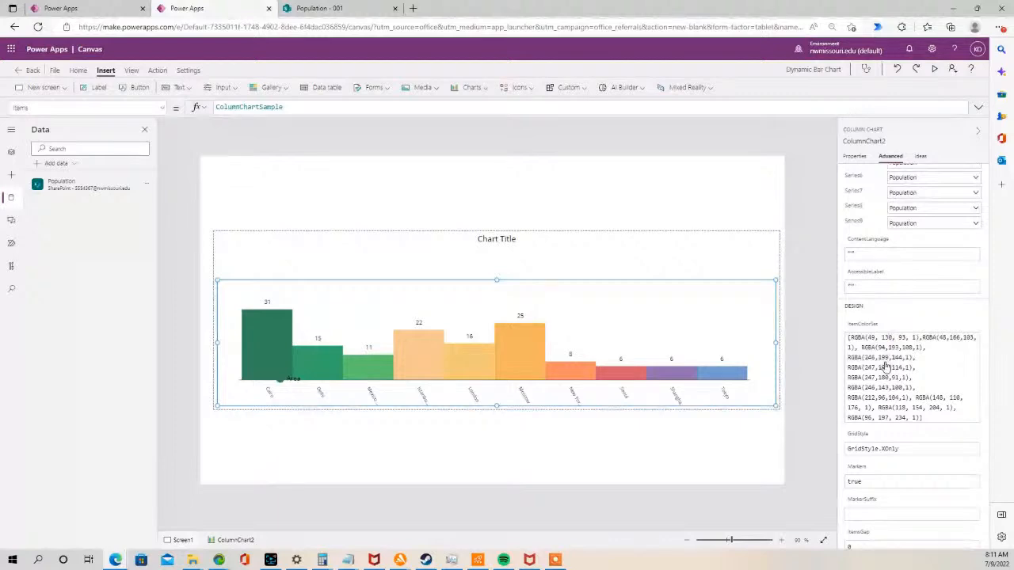
scroll(886, 372, down, 10)
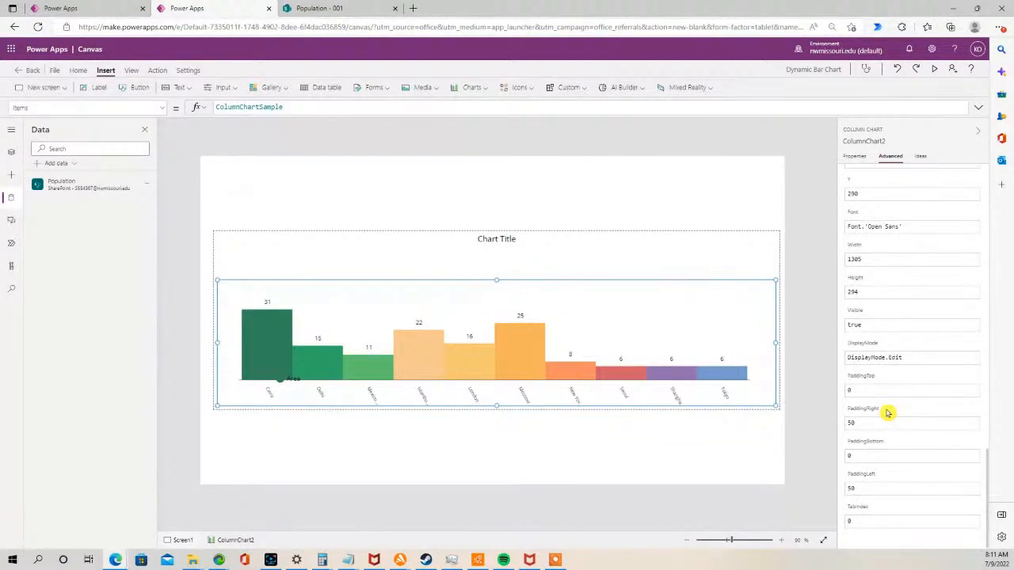
scroll(887, 413, up, 10)
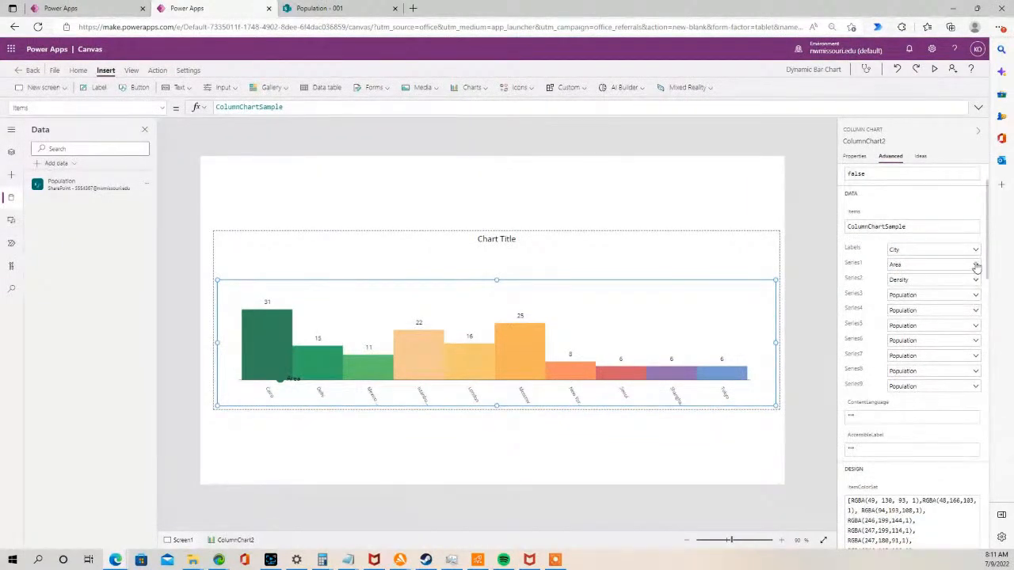
double_click(924, 227)
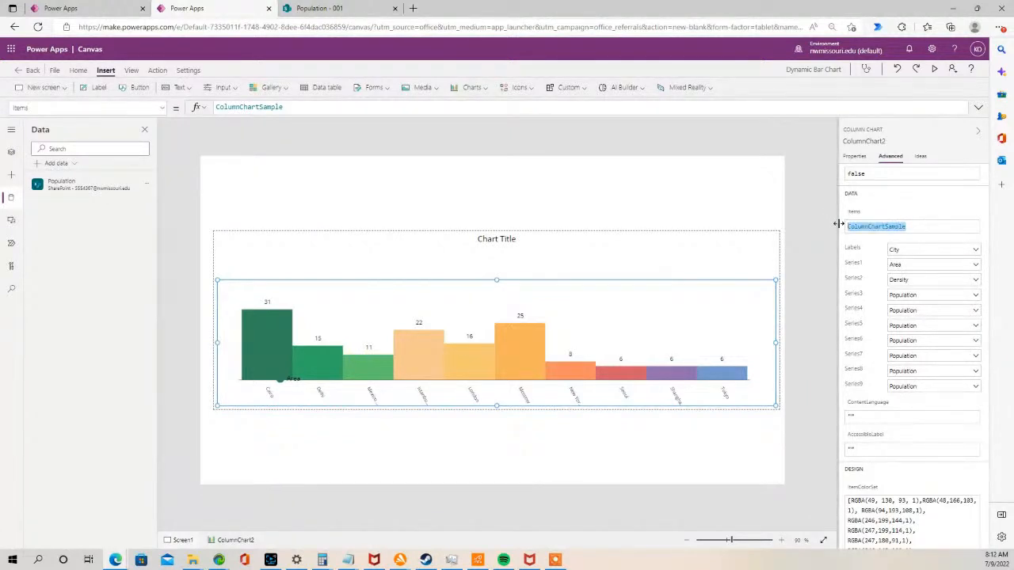
text(Pop1)
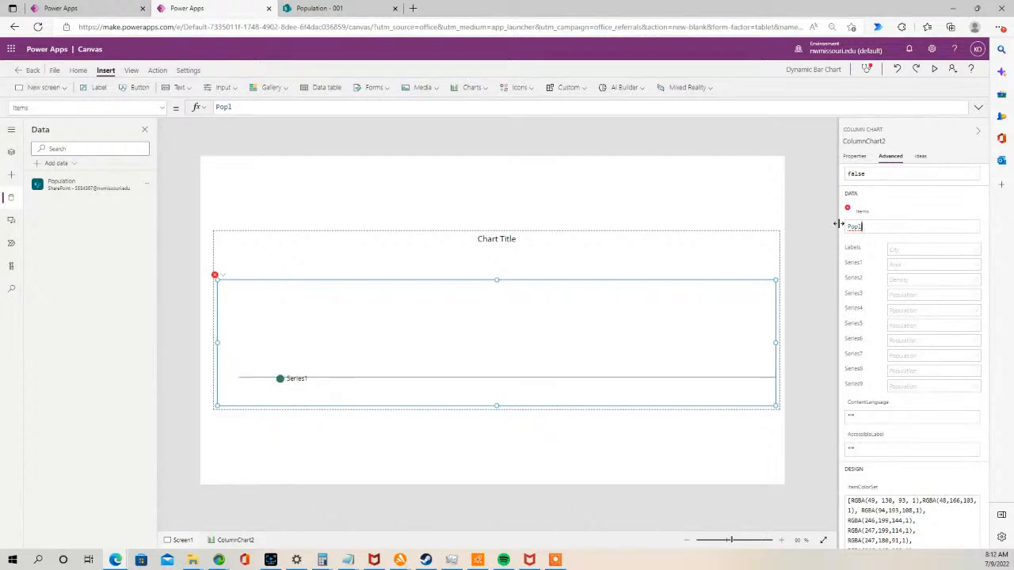
key(BackSpace)
click(897, 261)
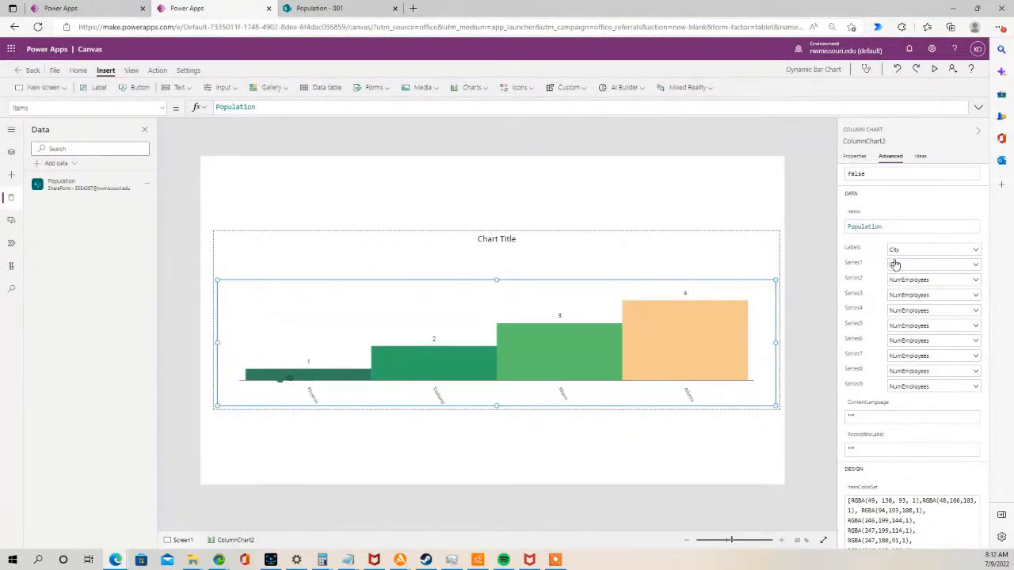
- Set the chart's Labels to Arizona and its Series1 to NumEmployees
click(977, 250)
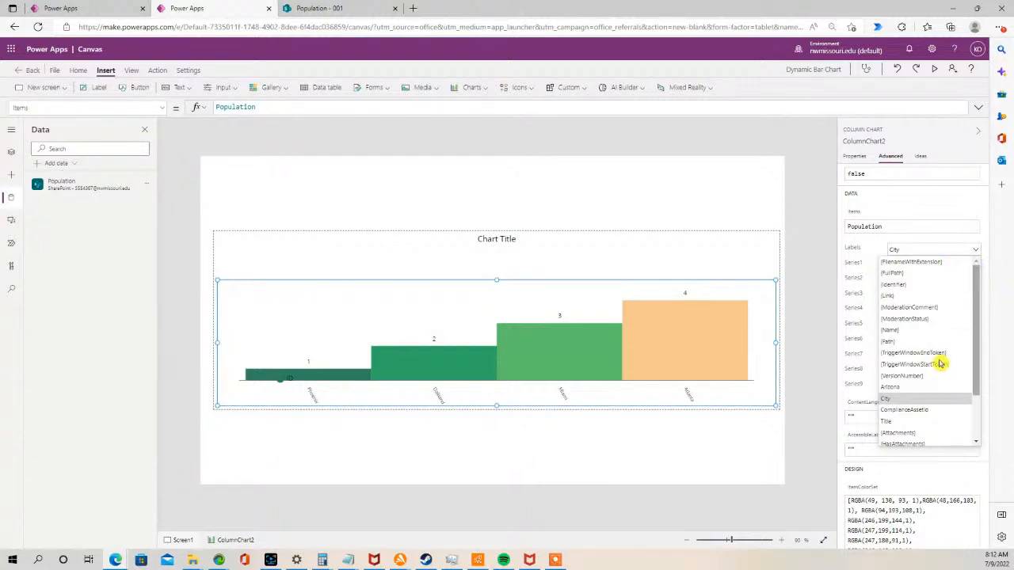
click(893, 388)
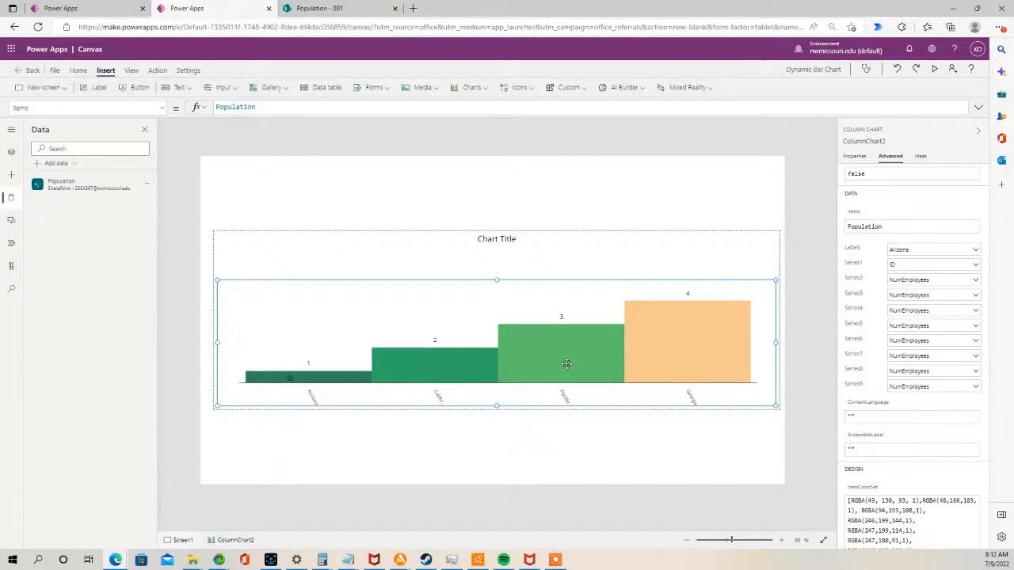
drag(214, 404, 210, 408)
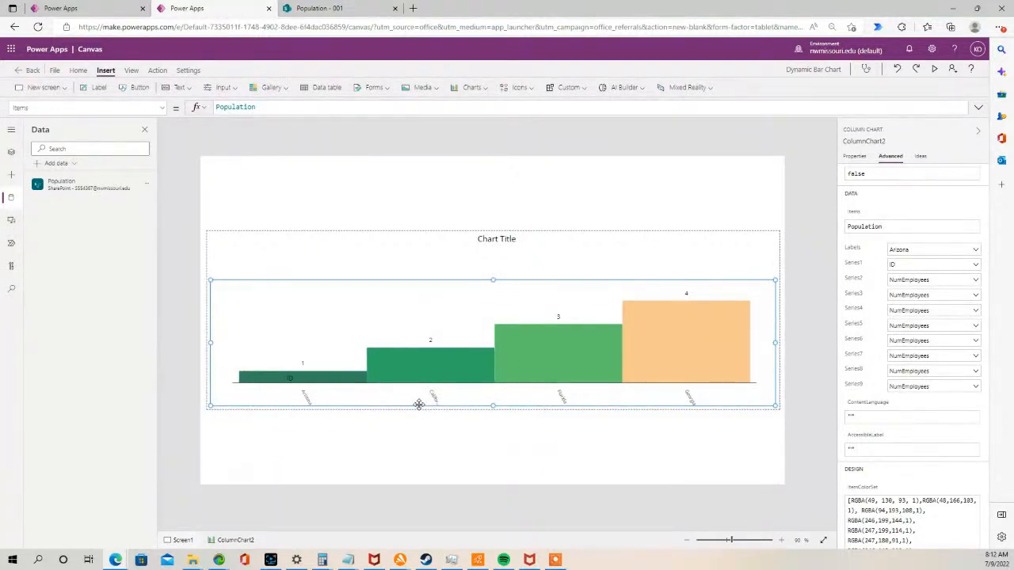
click(977, 265)
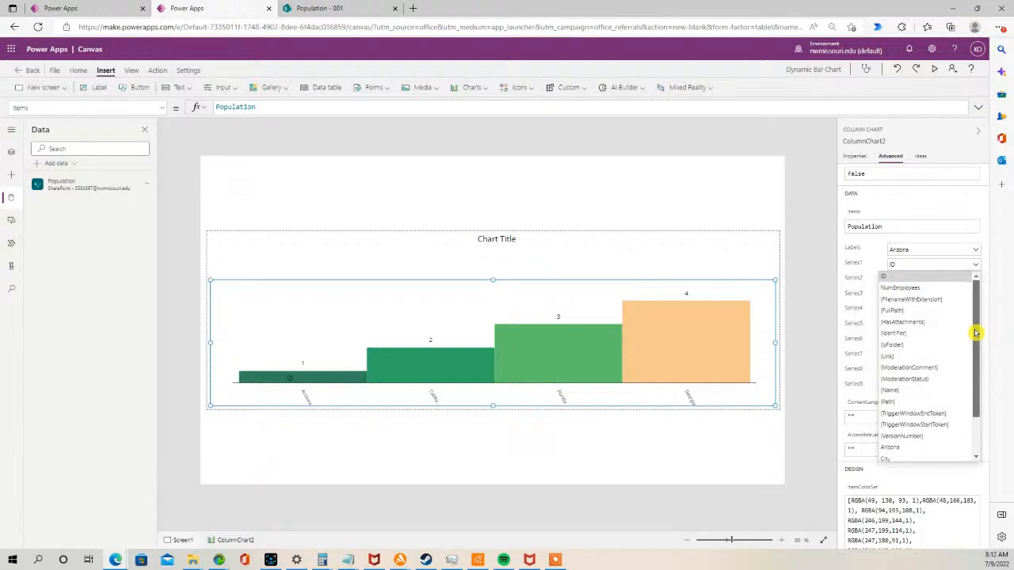
click(923, 288)
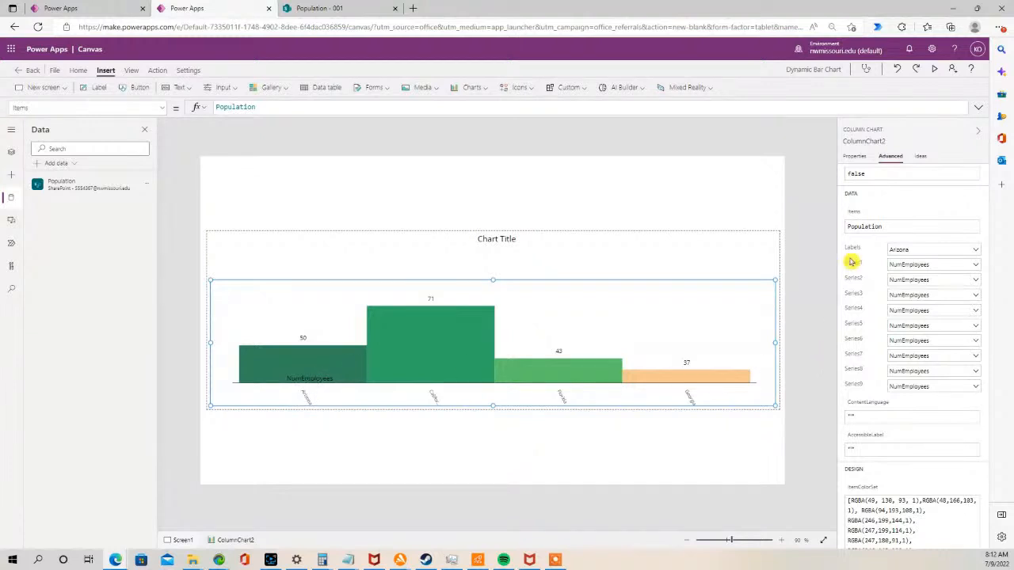
- Extend the chart's height to about 342 and move the chart title down just above the bars
click(855, 156)
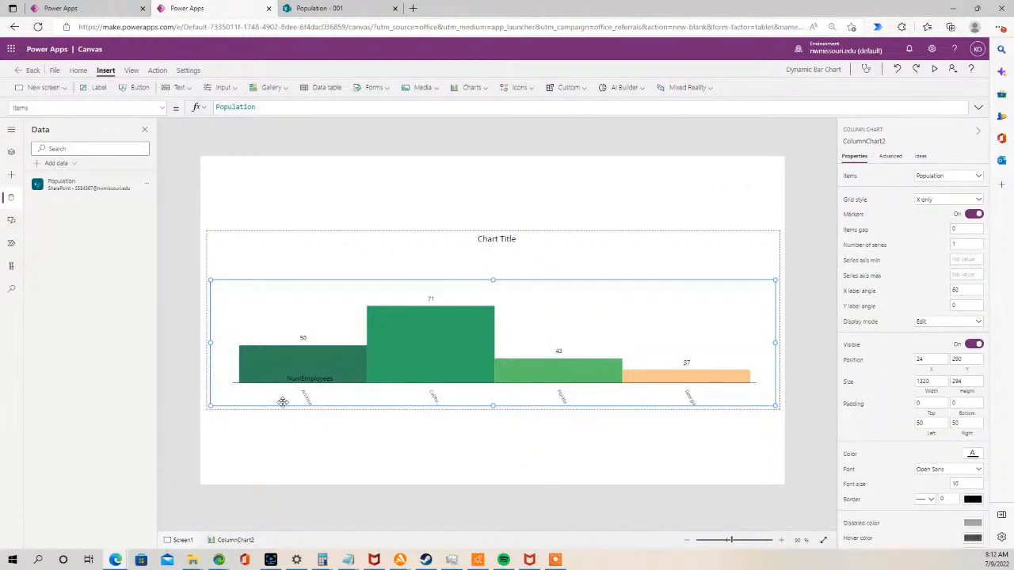
drag(492, 407, 492, 428)
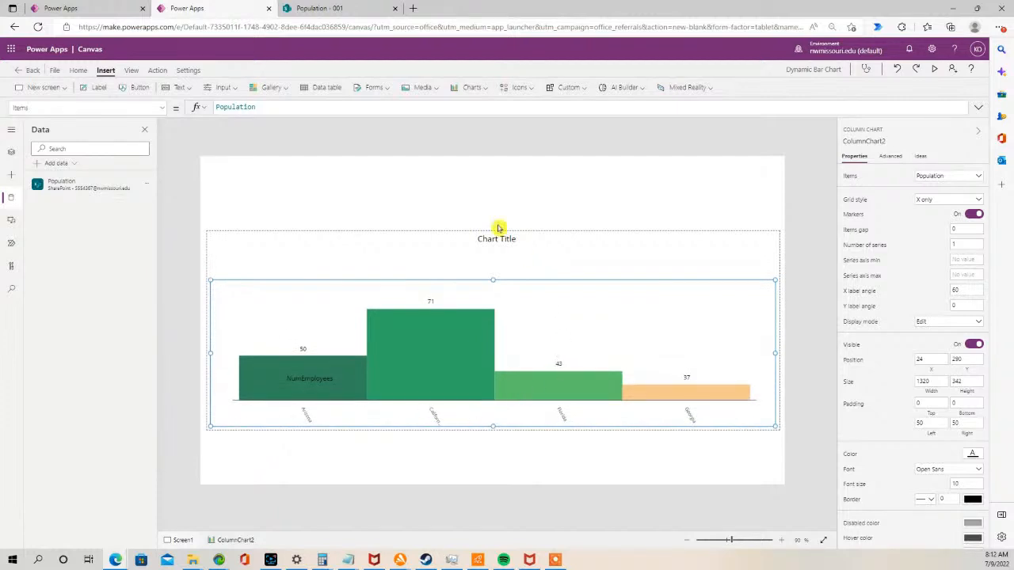
click(448, 237)
drag(447, 237, 441, 274)
click(477, 245)
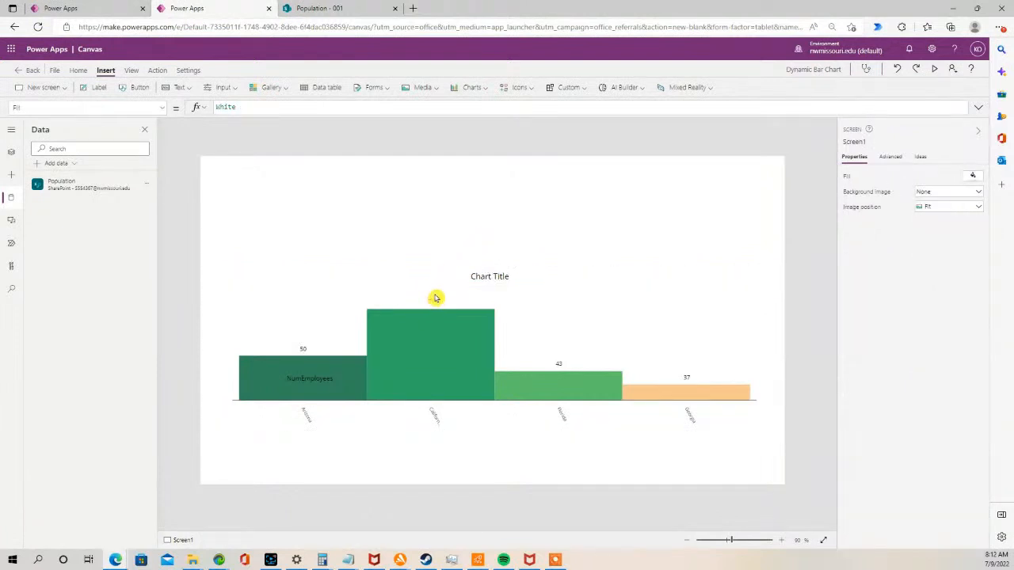
click(412, 356)
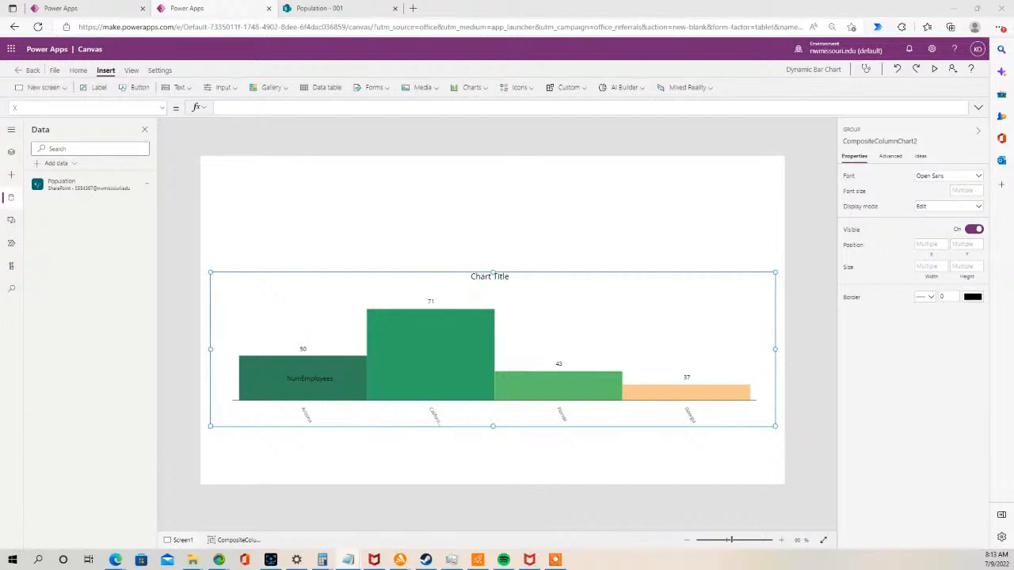
click(251, 178)
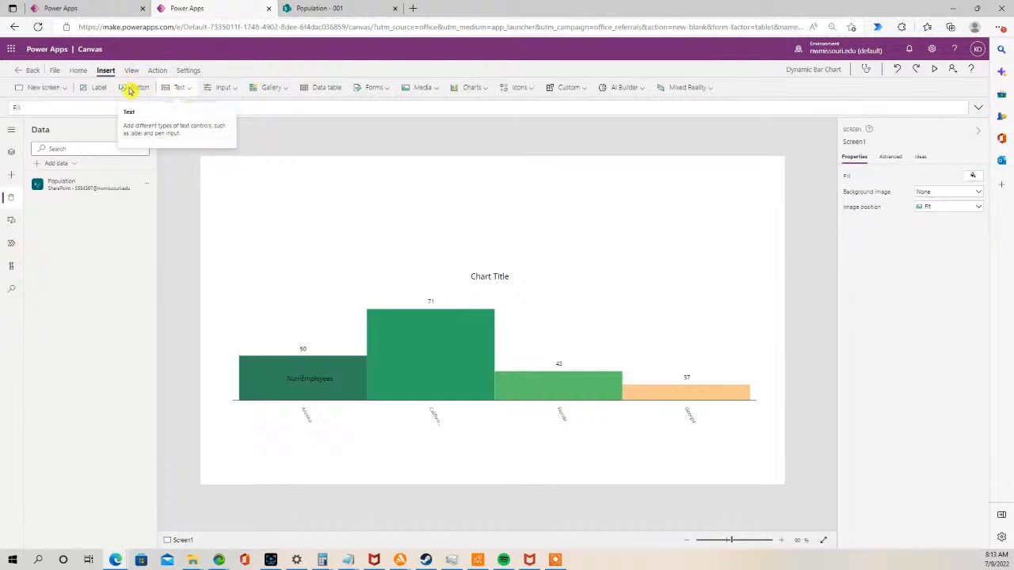
- Insert a drop-down control and move it to the upper left of the screen above the chart
click(241, 90)
click(255, 161)
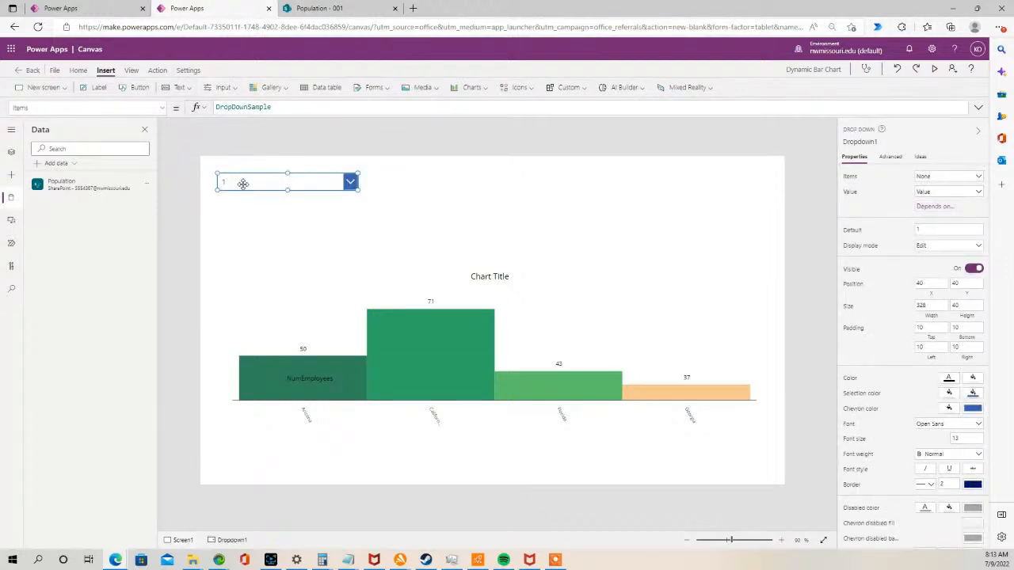
drag(244, 181, 240, 201)
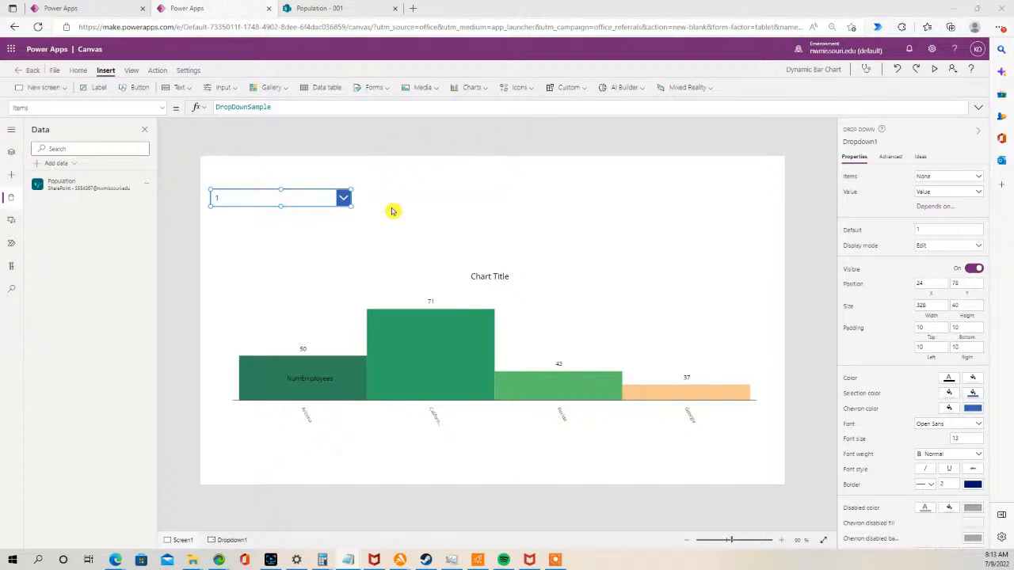
click(385, 200)
click(307, 201)
drag(298, 103, 166, 100)
text(ChartWidthDropdown)
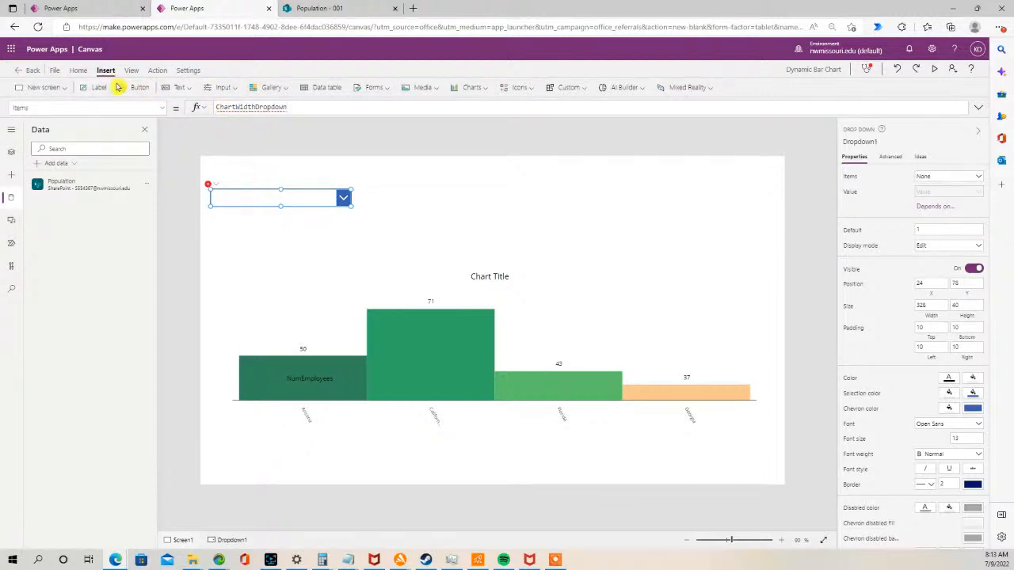
key(ctrl+z)
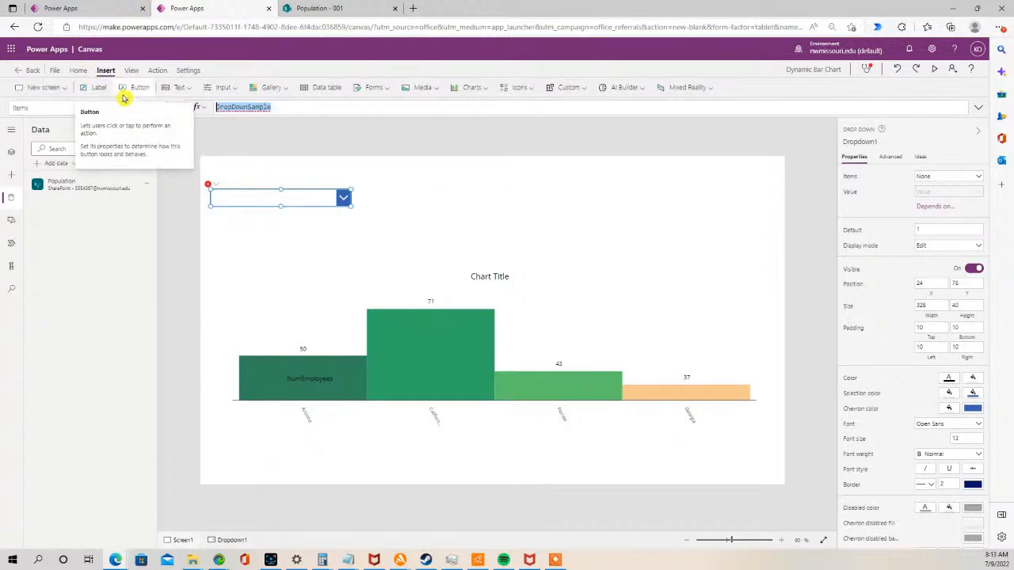
click(284, 166)
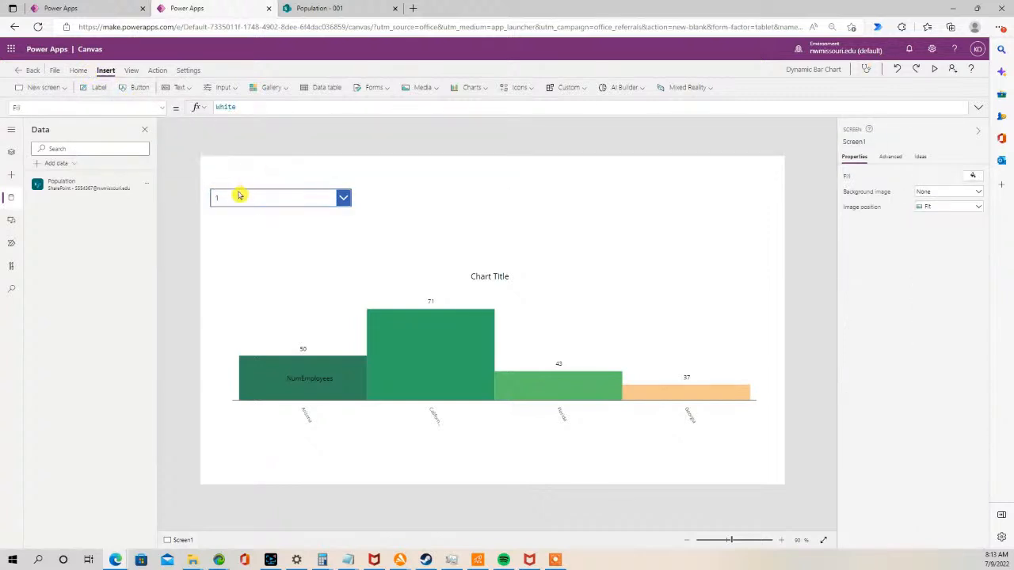
- Rename the drop-down as ChartWidthDropdown in the tree view
click(13, 154)
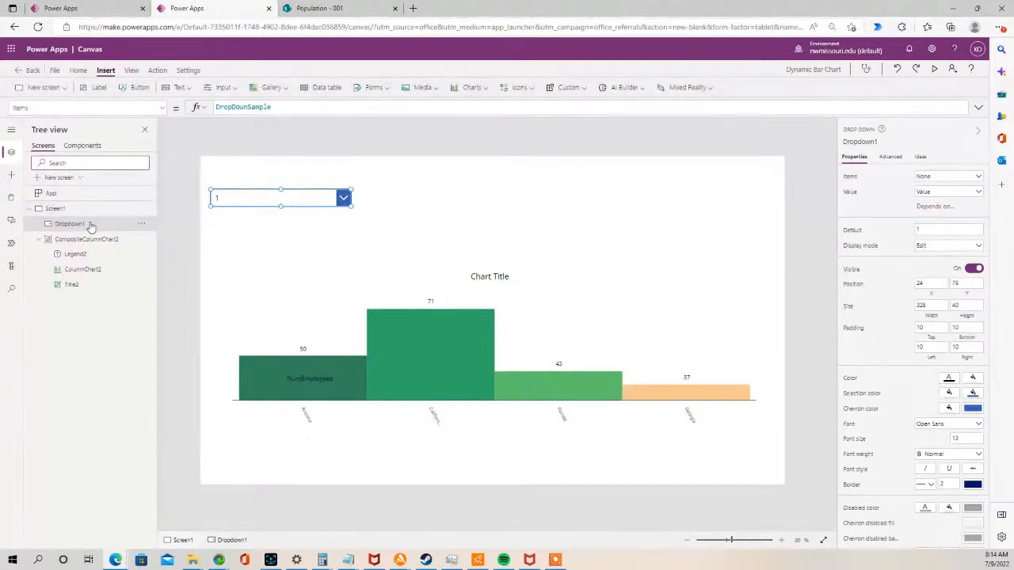
double_click(90, 224)
text(ChartWithDropdown)
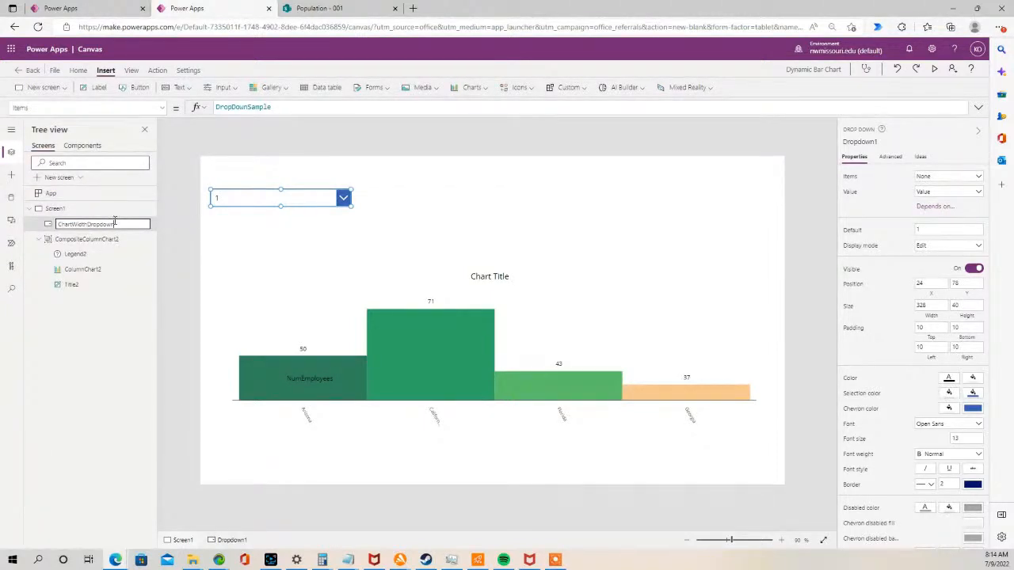
click(242, 219)
click(229, 194)
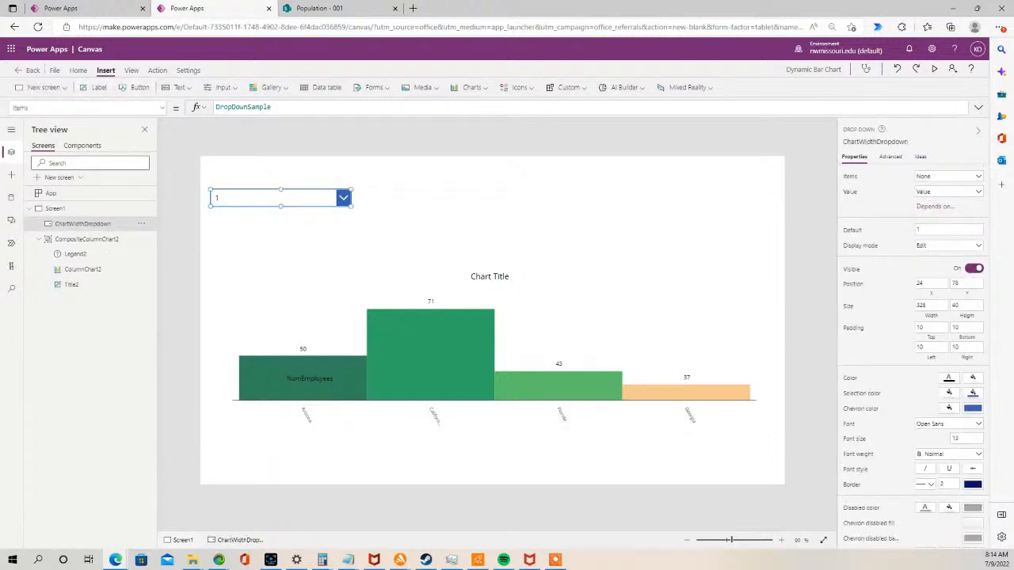
- Set the drop-down's Items property to Sequence(300,1300)
key(alt+Tab)
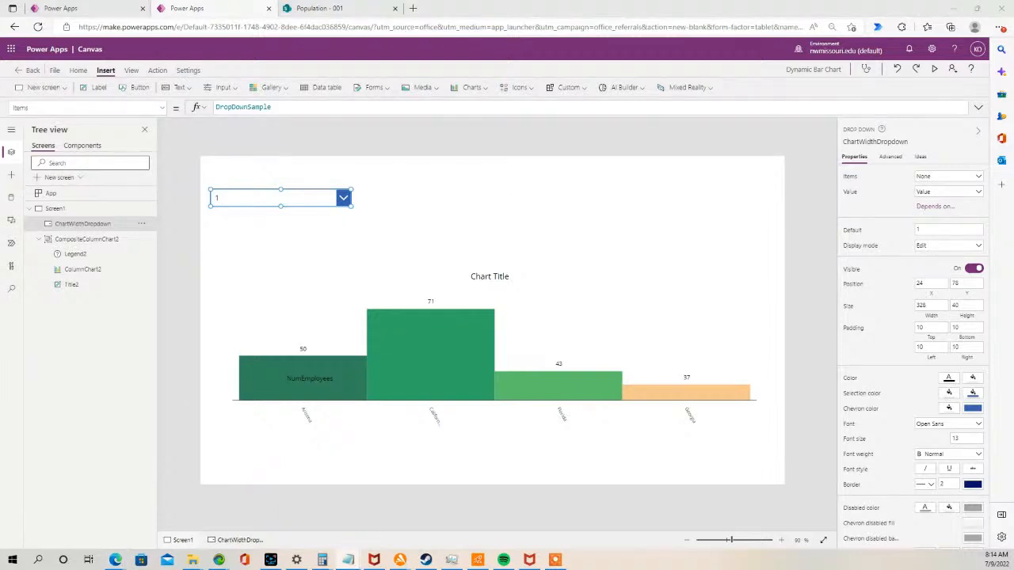
click(267, 107)
double_click(267, 107)
text(Sequence(300,1300))
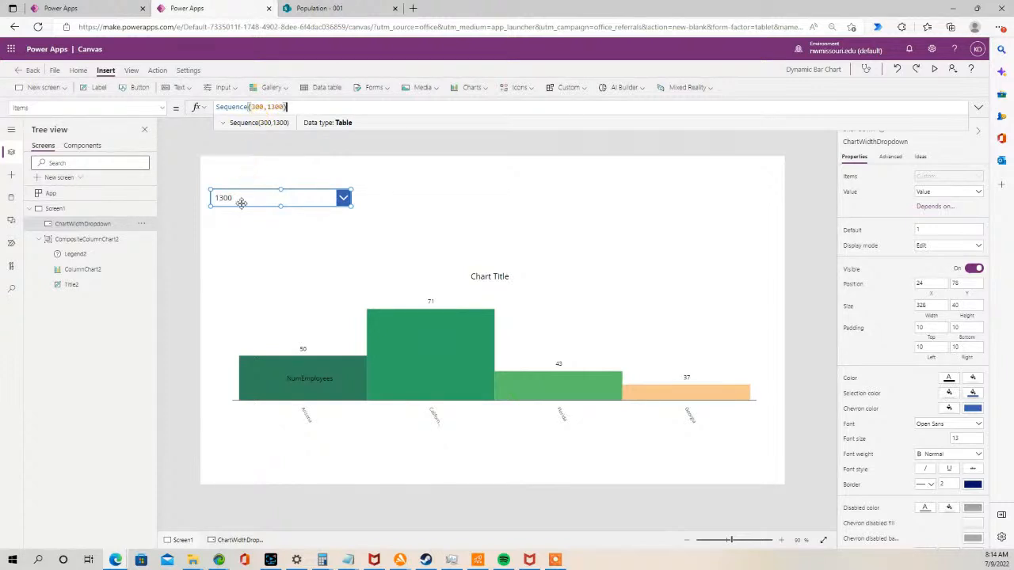
click(259, 107)
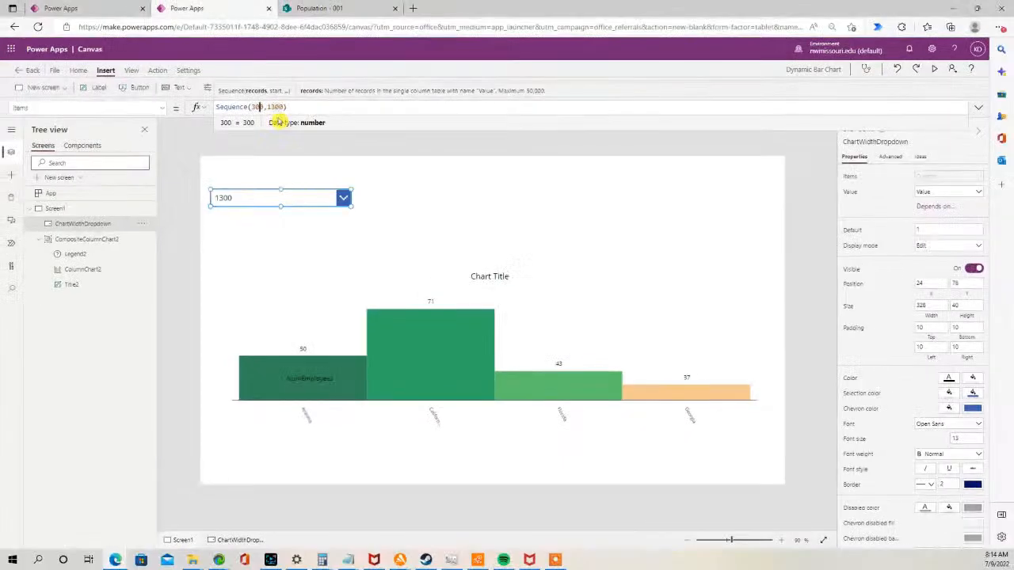
- Add a label reading Chart Width above the drop-down and narrow the drop-down to about 147 wide
click(331, 236)
click(95, 87)
drag(228, 182, 220, 180)
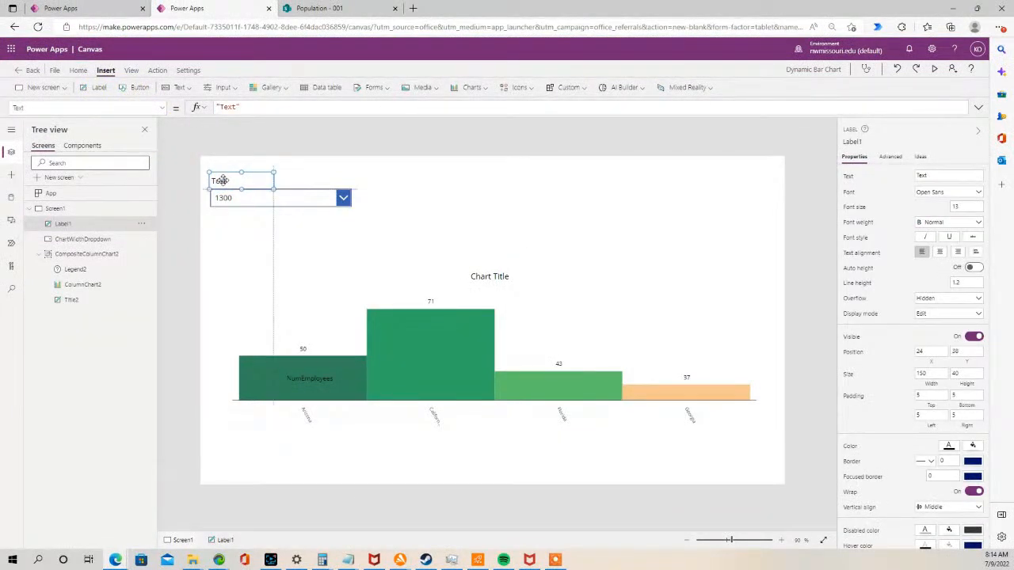
double_click(231, 180)
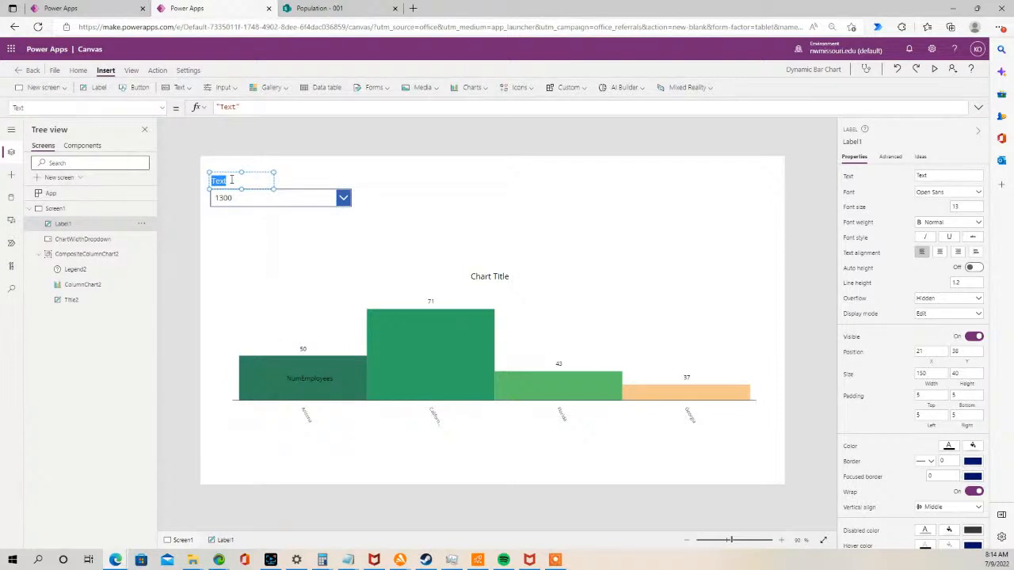
text(Chart Width)
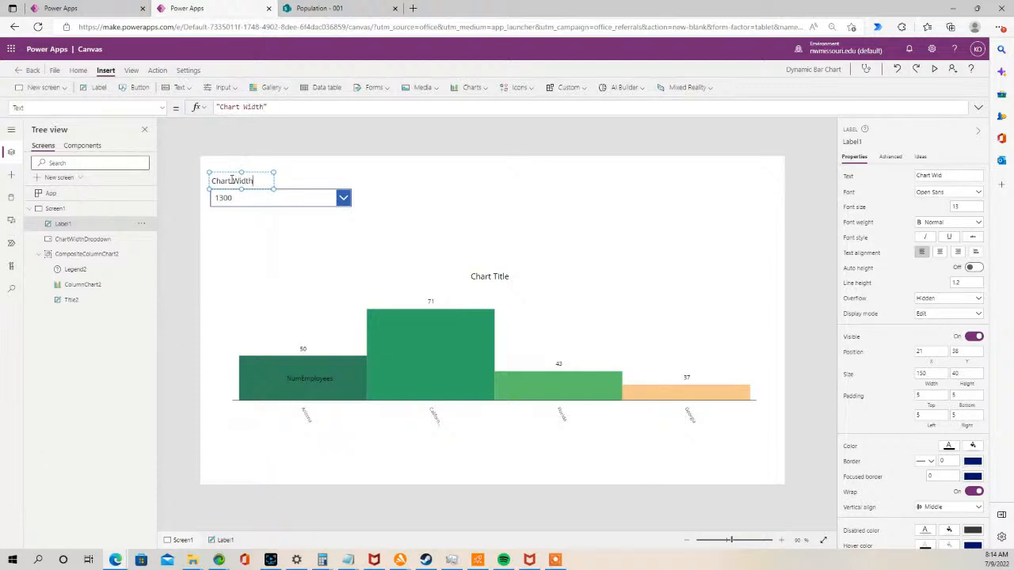
click(310, 197)
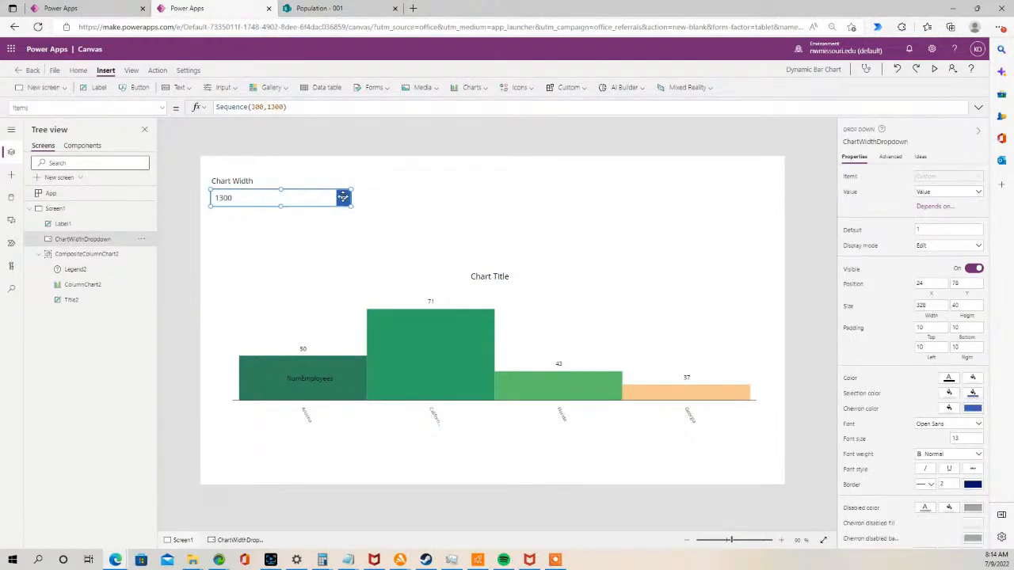
drag(352, 206, 275, 204)
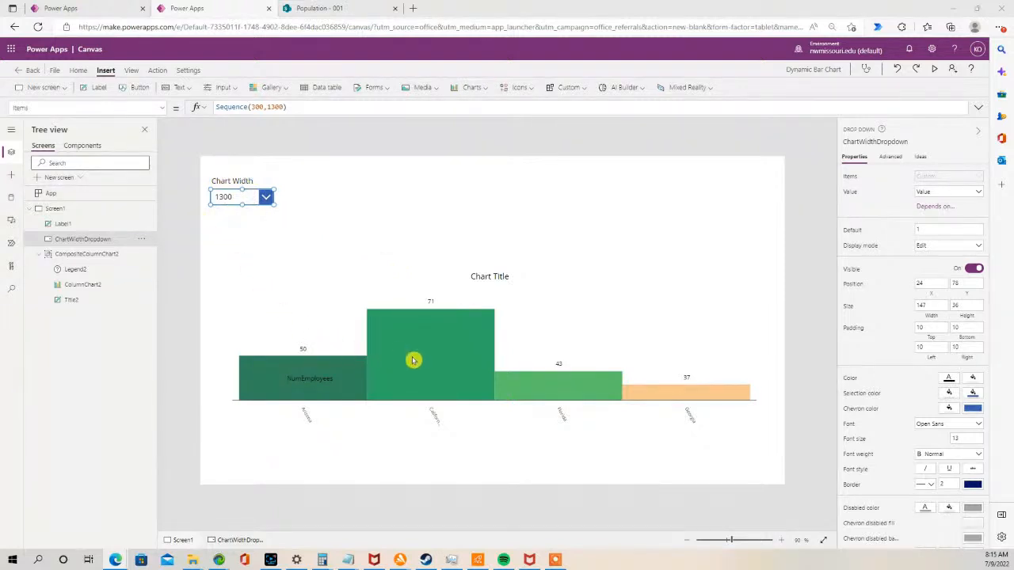
- Set the column chart's Width property to ChartWidthDropdown.SelectedText.Value
click(450, 373)
click(415, 344)
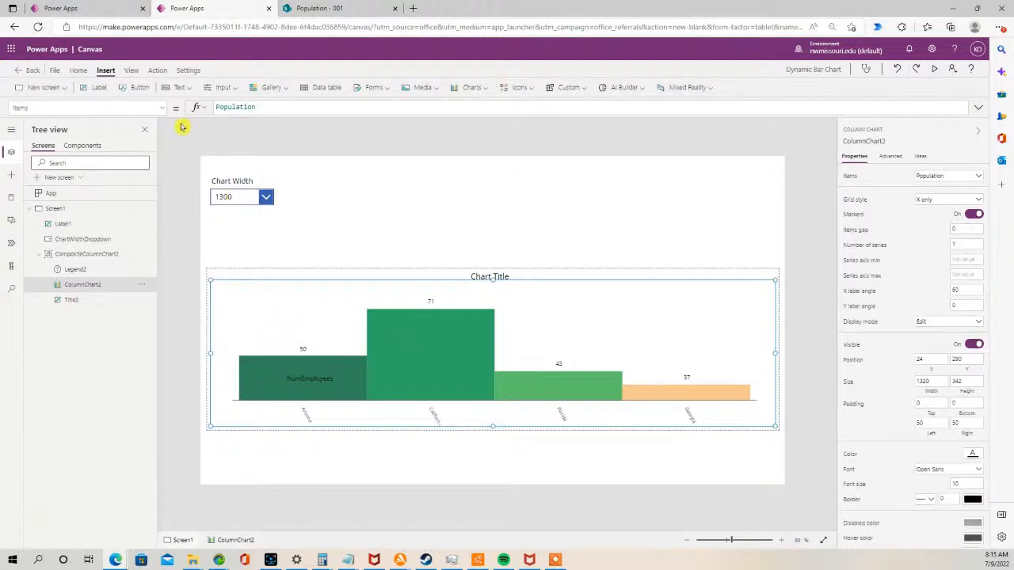
double_click(92, 238)
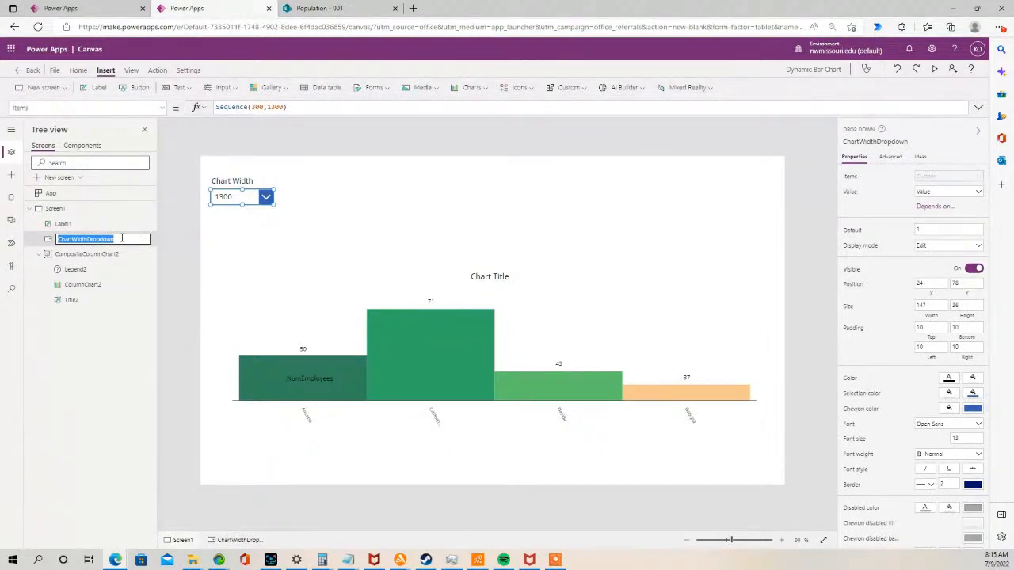
click(411, 367)
click(404, 359)
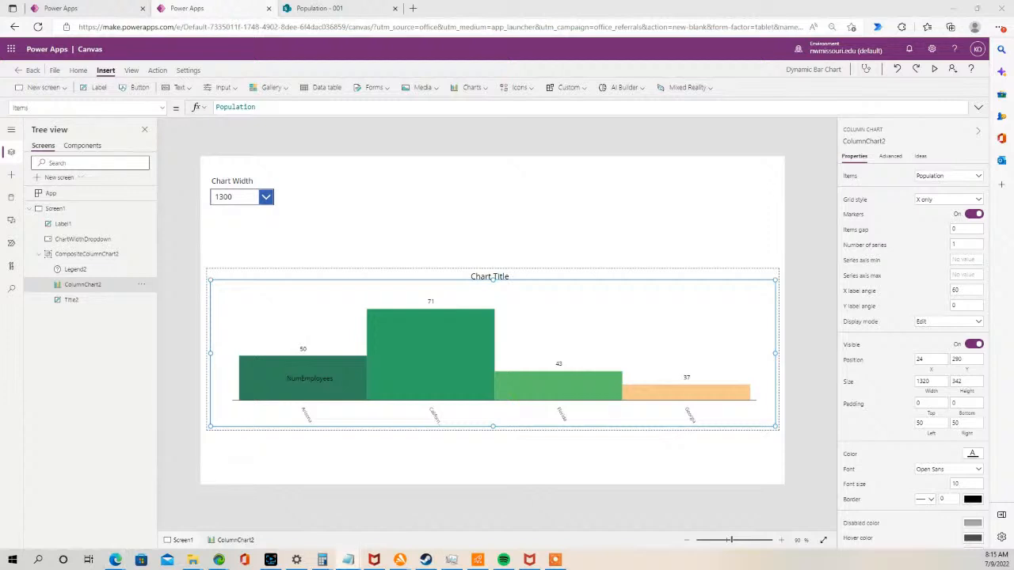
click(163, 112)
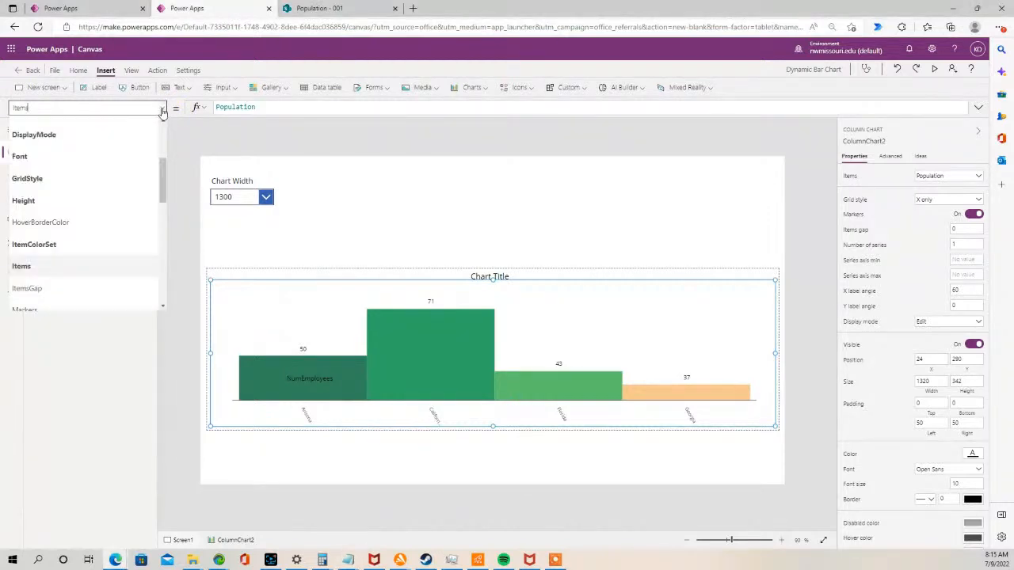
drag(163, 189, 163, 283)
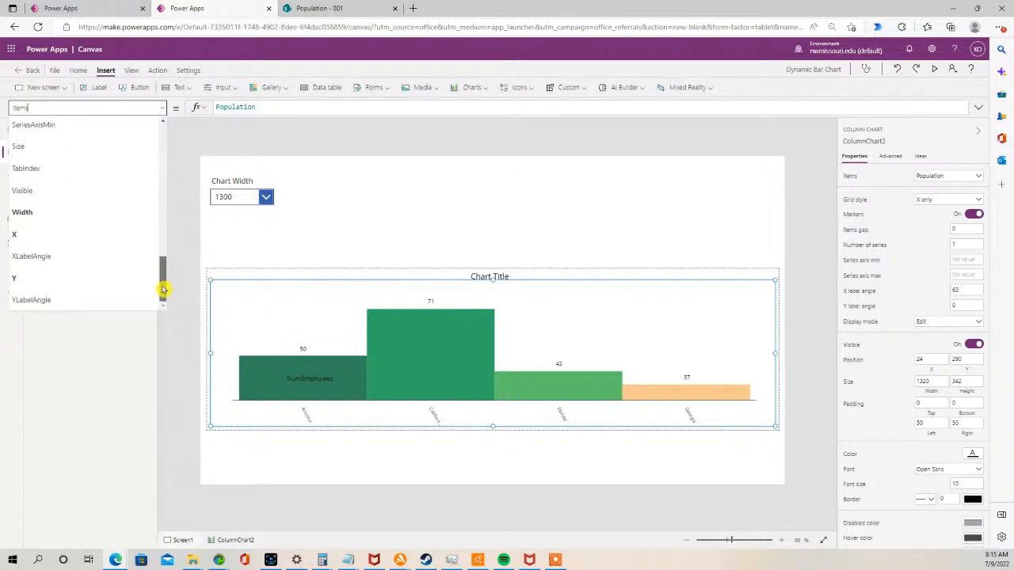
click(97, 212)
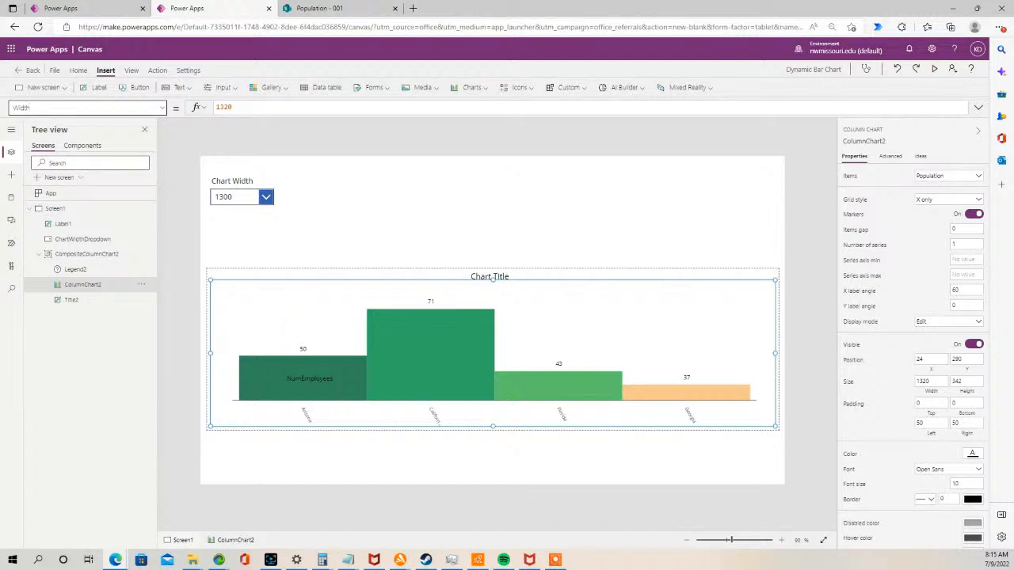
key(alt+Tab)
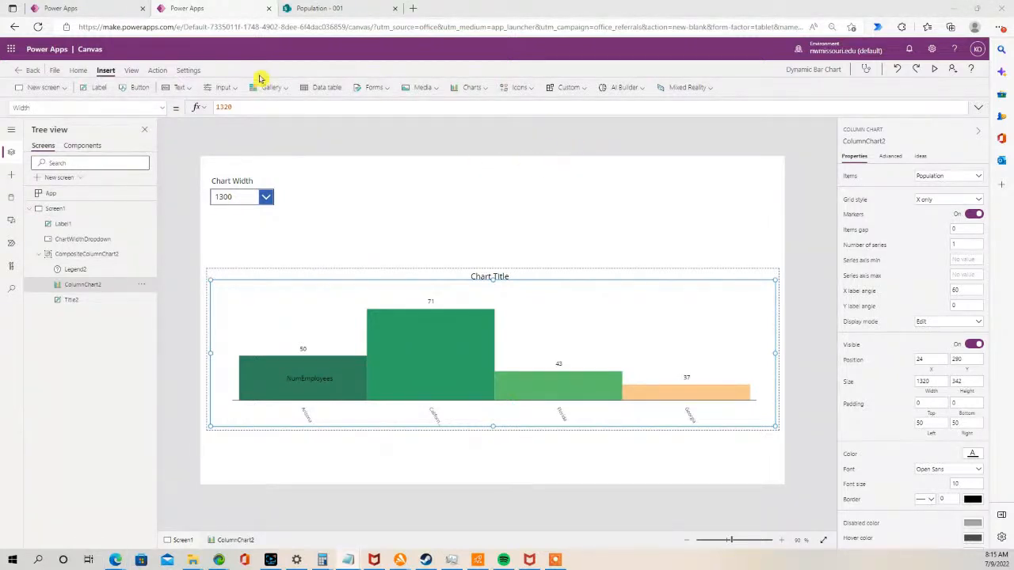
click(203, 110)
key(ctrl+a)
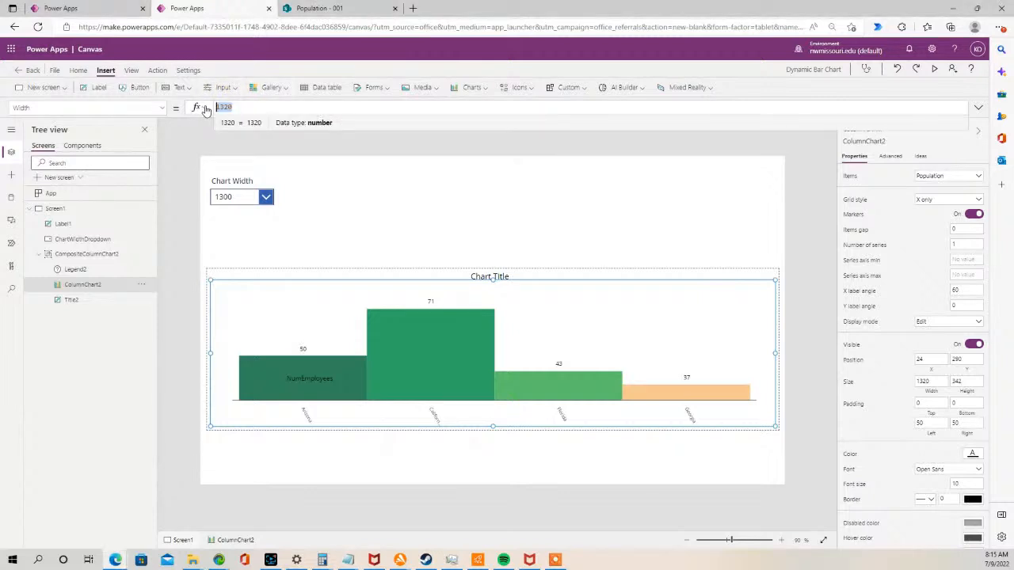
text(ChartWidthDropdown.SelectedText.Value)
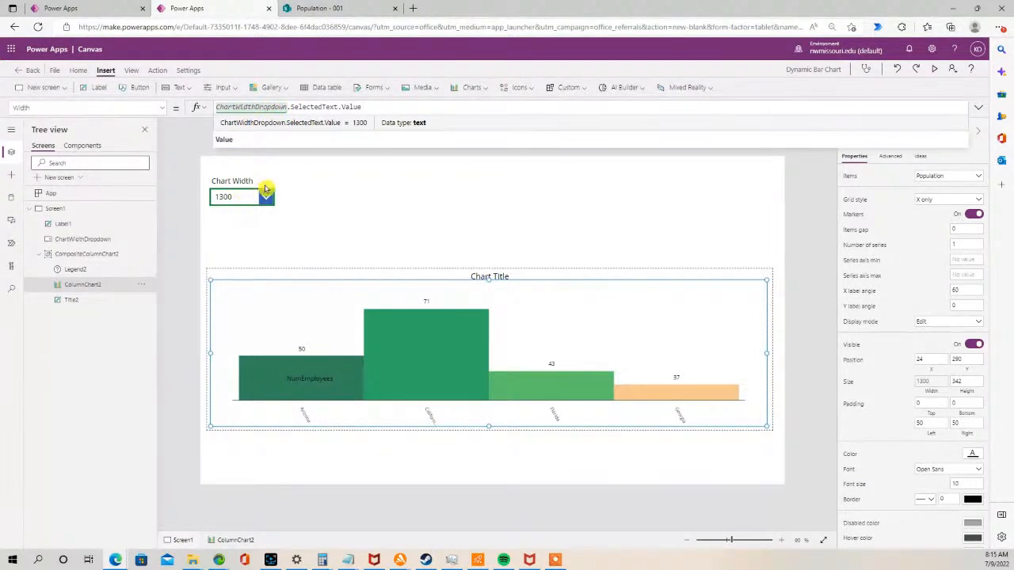
click(364, 204)
click(363, 204)
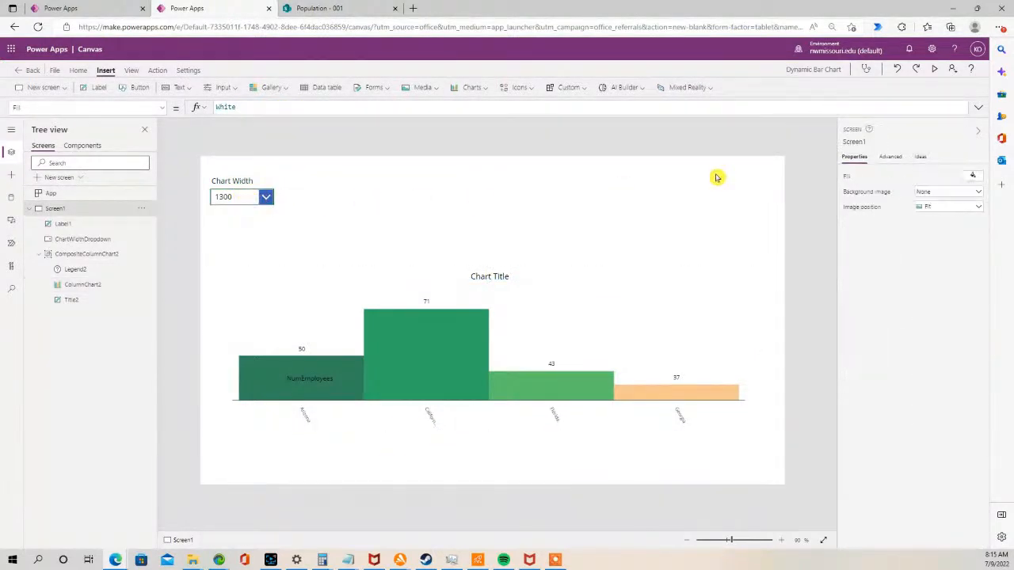
- Preview the app and try several chart widths from the Chart Width drop-down, then close the preview
click(935, 69)
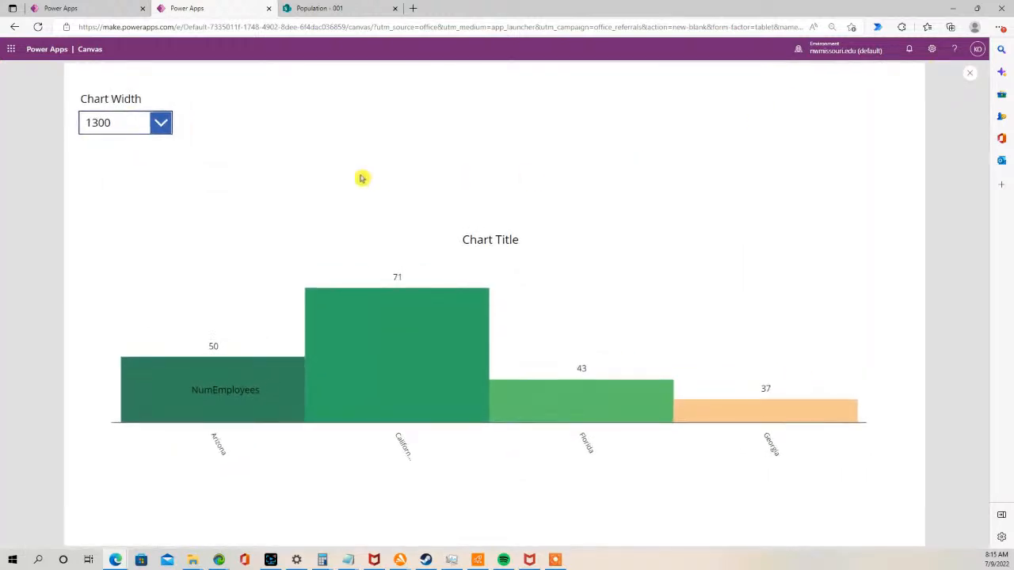
click(164, 123)
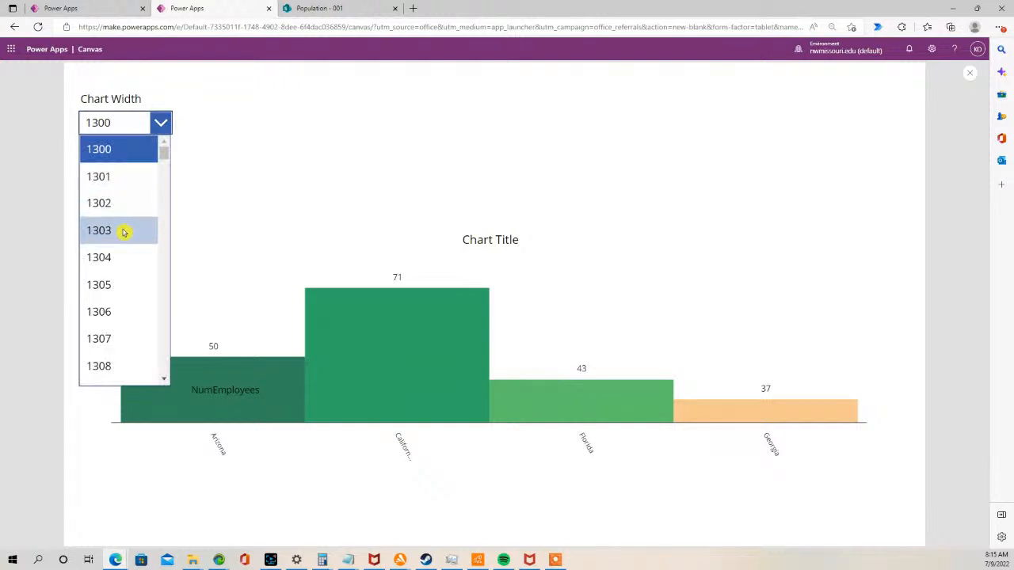
drag(164, 257, 163, 263)
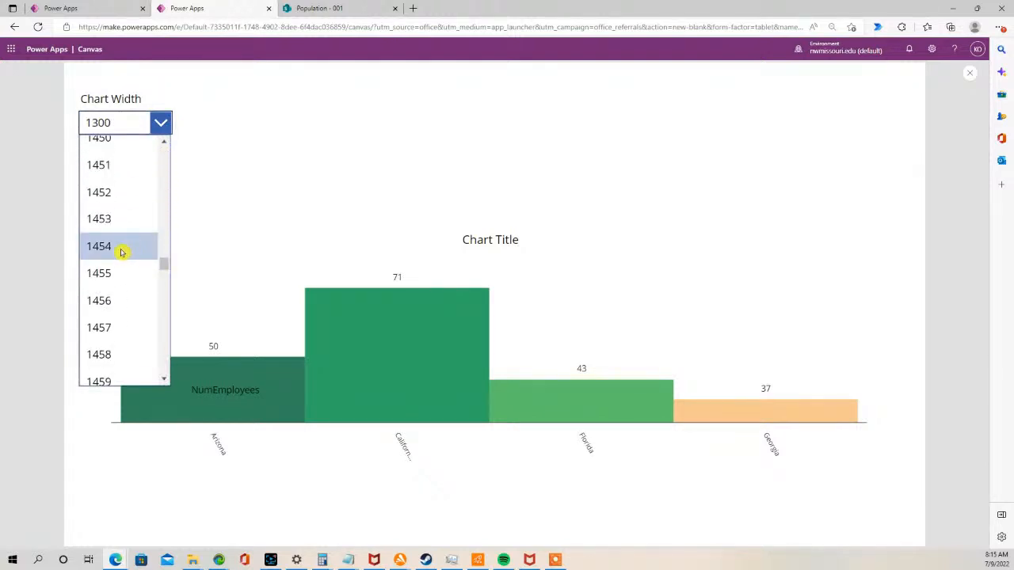
click(129, 250)
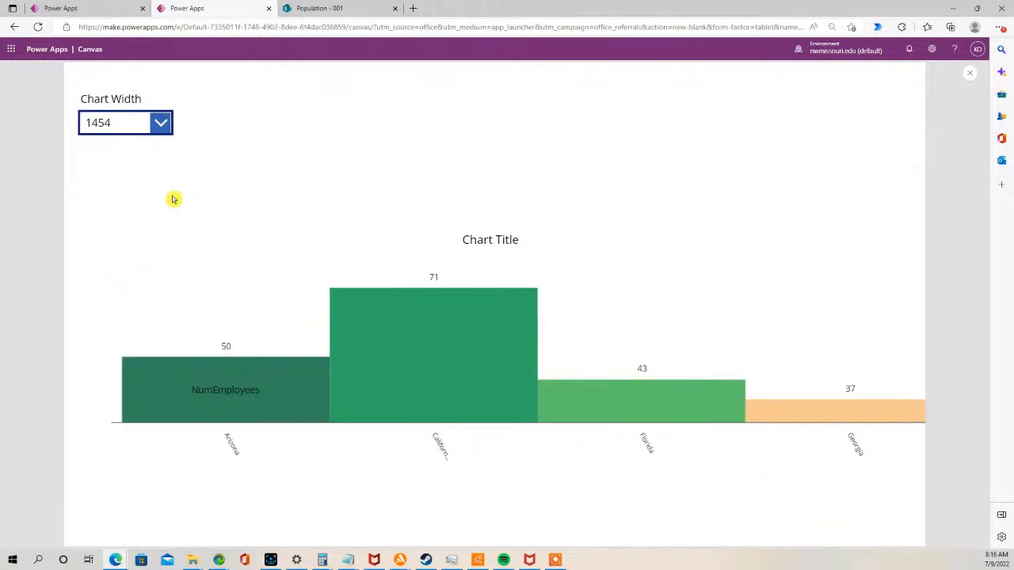
click(160, 123)
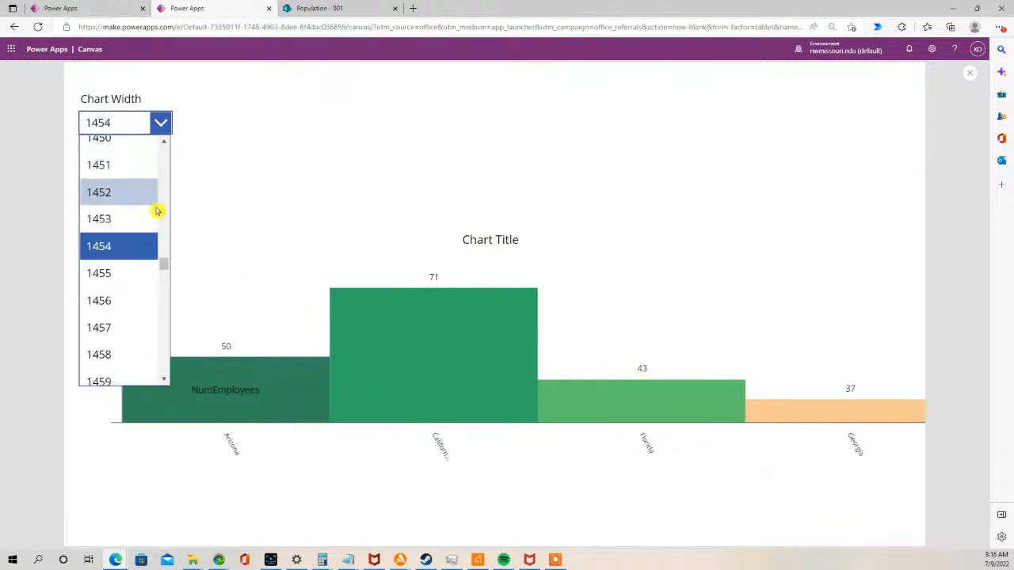
click(135, 141)
click(164, 125)
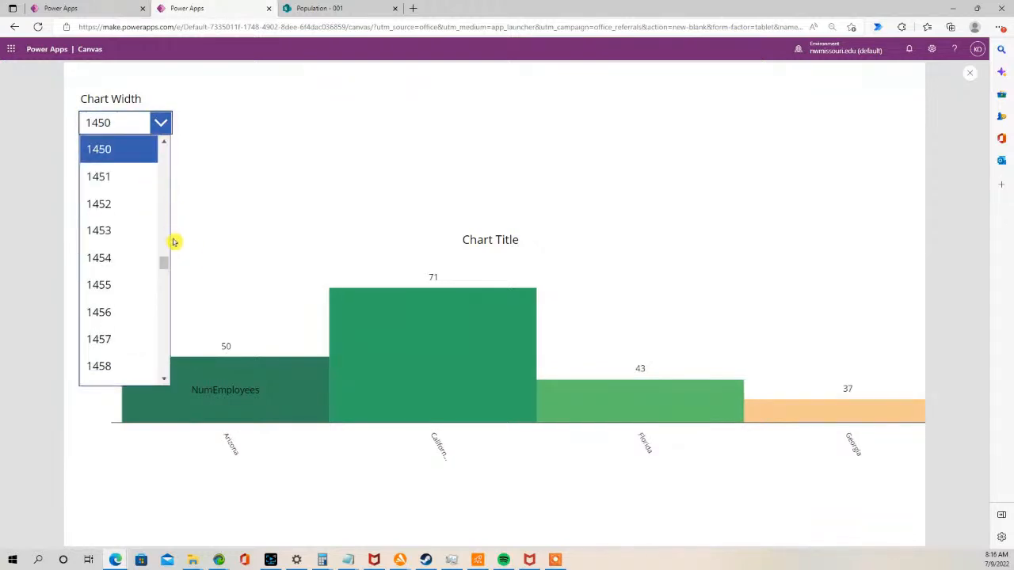
drag(163, 262, 165, 124)
click(130, 151)
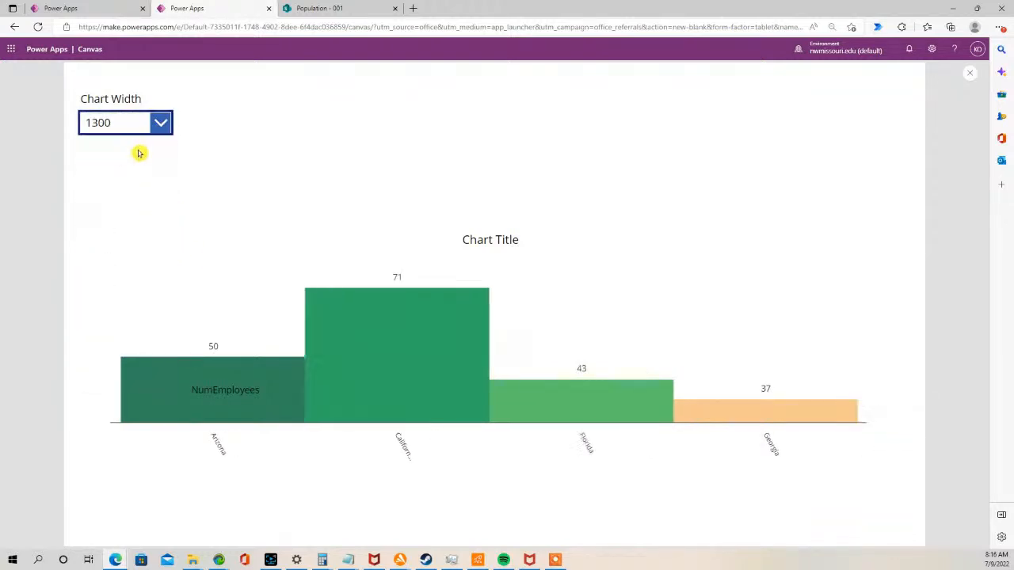
click(970, 73)
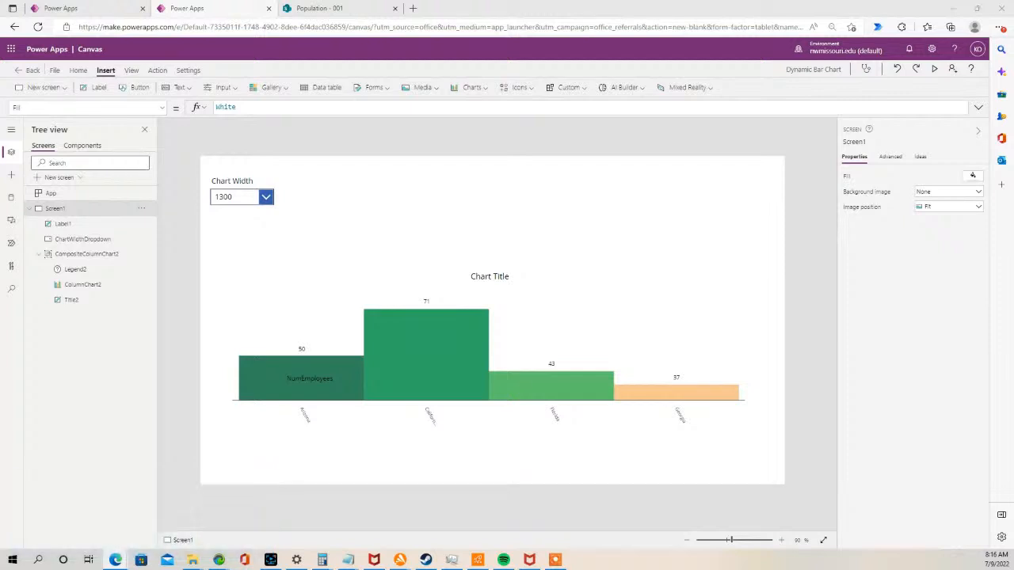
- Duplicate the Chart Width label and drop-down, place the copy to their right, and relabel it Chart Height
click(249, 198)
shift+click(228, 182)
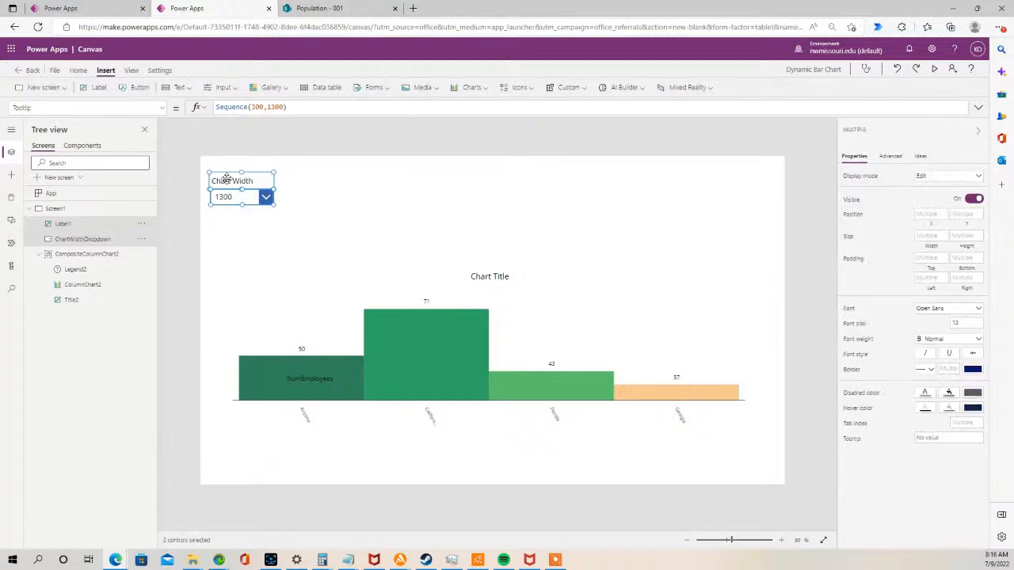
click(373, 202)
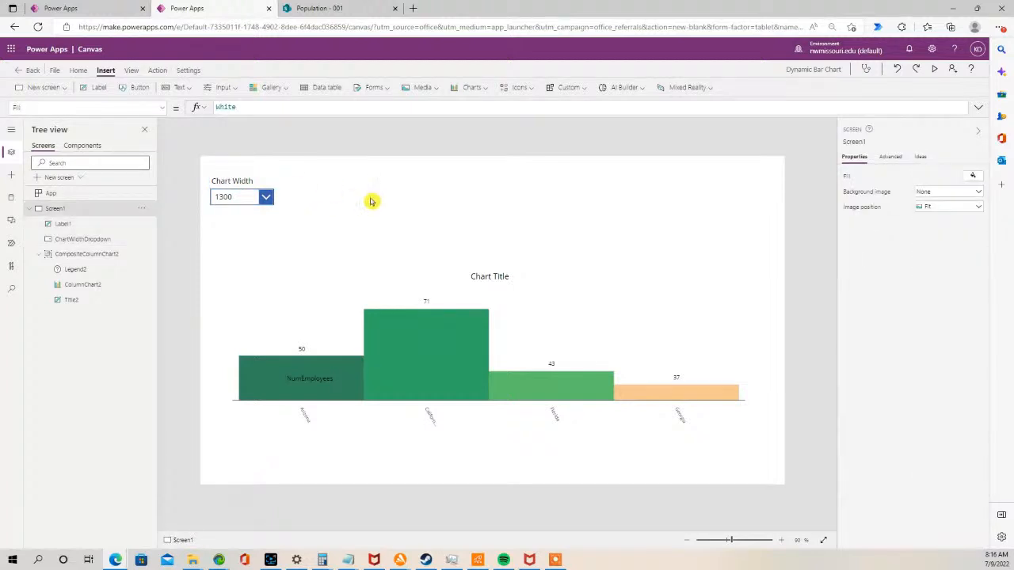
key(ctrl+v)
drag(251, 203, 301, 194)
double_click(310, 181)
click(320, 180)
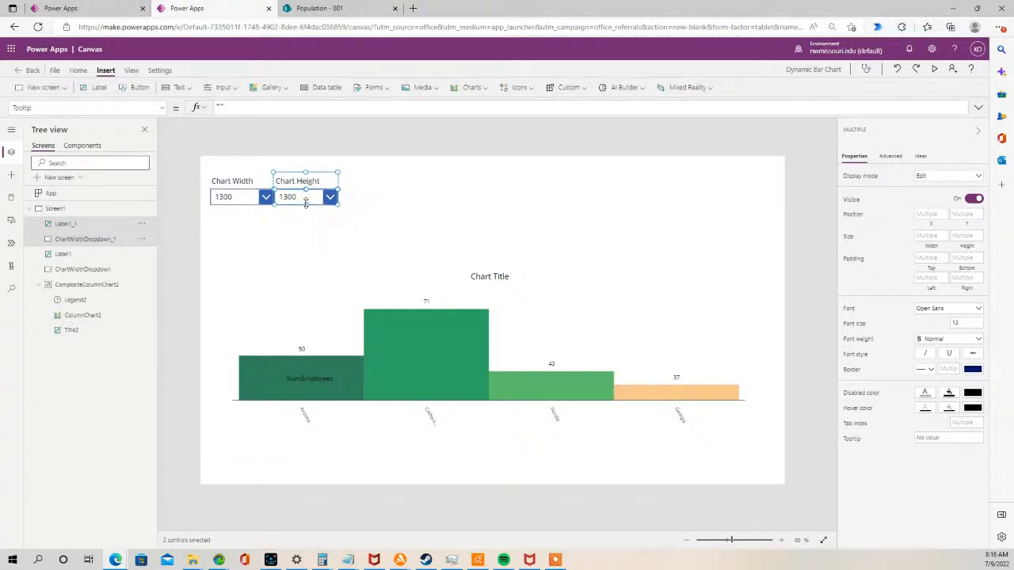
click(301, 230)
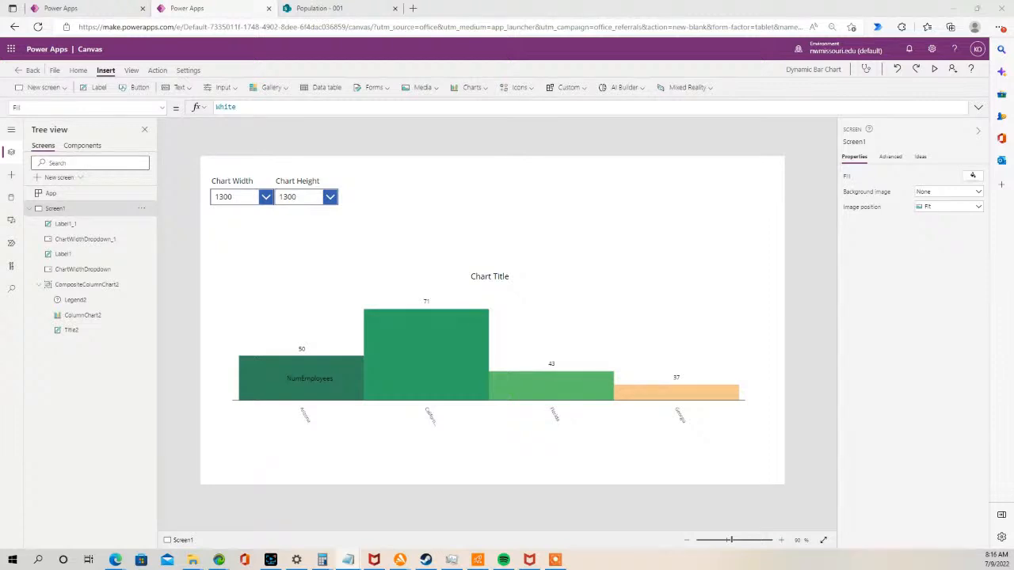
- Set the copied drop-down's Items property to Sequence(100,400)
click(292, 198)
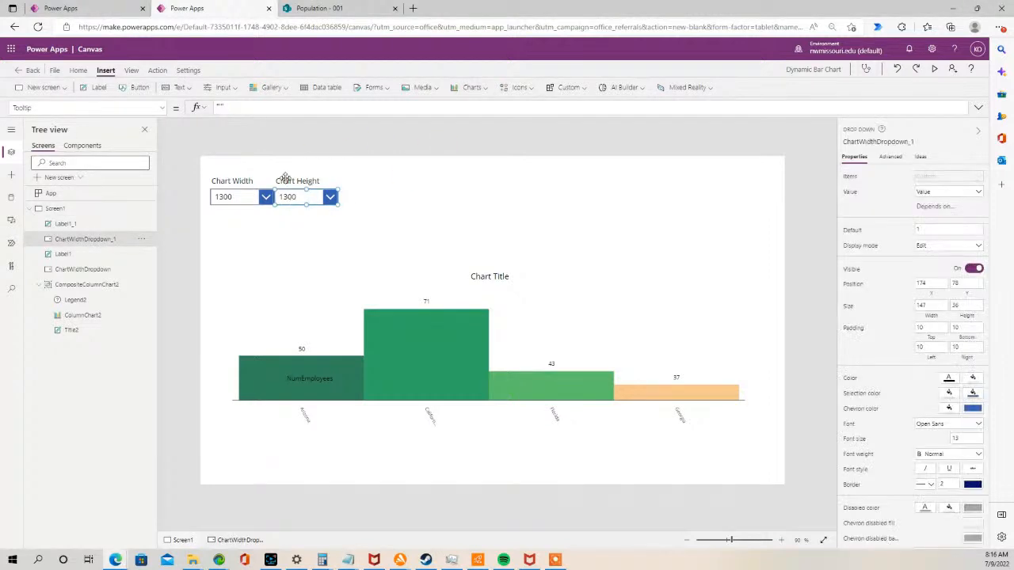
click(163, 108)
scroll(87, 214, down, 10)
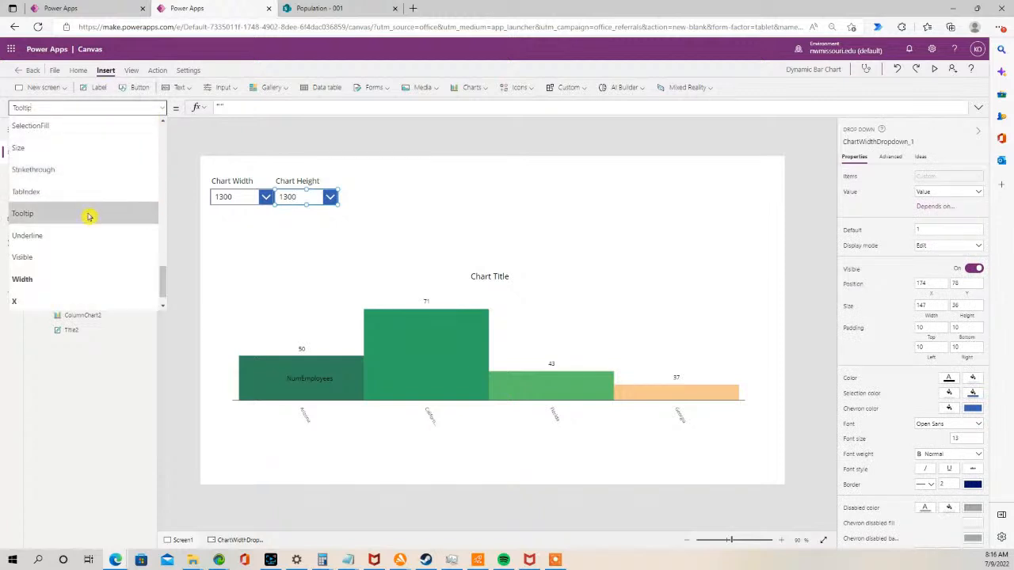
scroll(99, 151, up, 3)
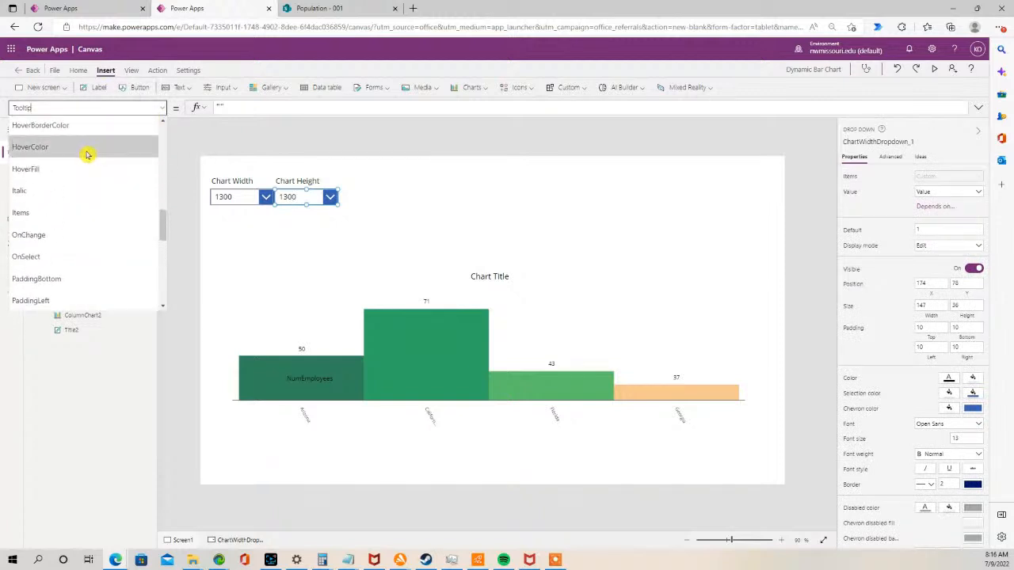
click(40, 211)
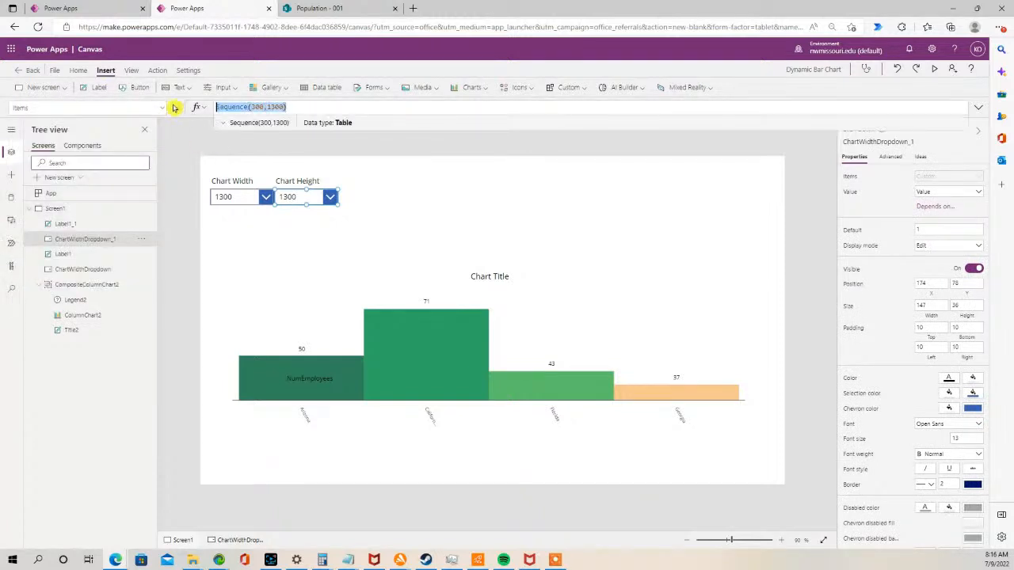
text(Sequence(100,400))
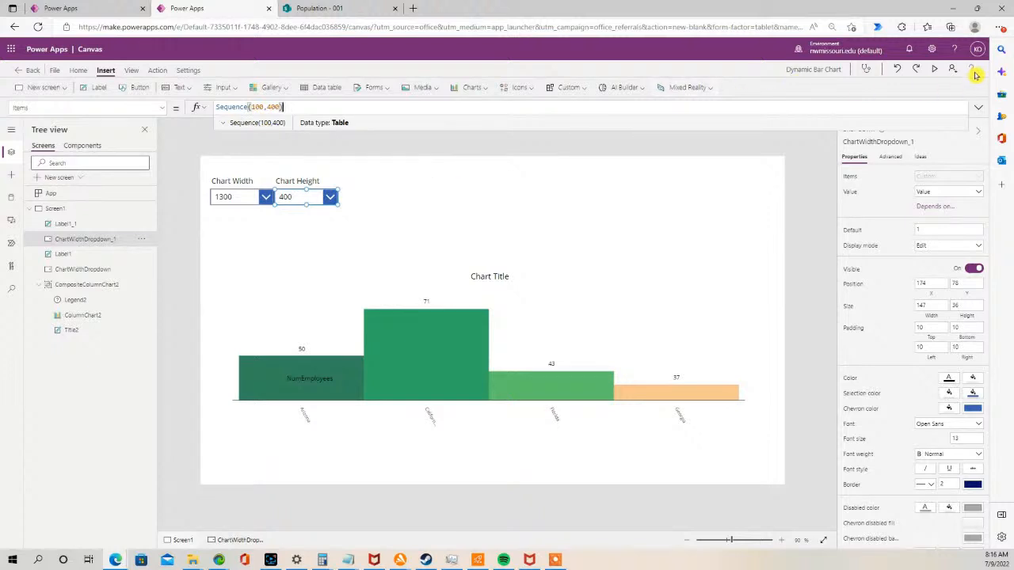
- Preview the app and scroll through the Chart Height drop-down's values, then close the preview
click(932, 71)
click(255, 122)
drag(260, 159, 255, 109)
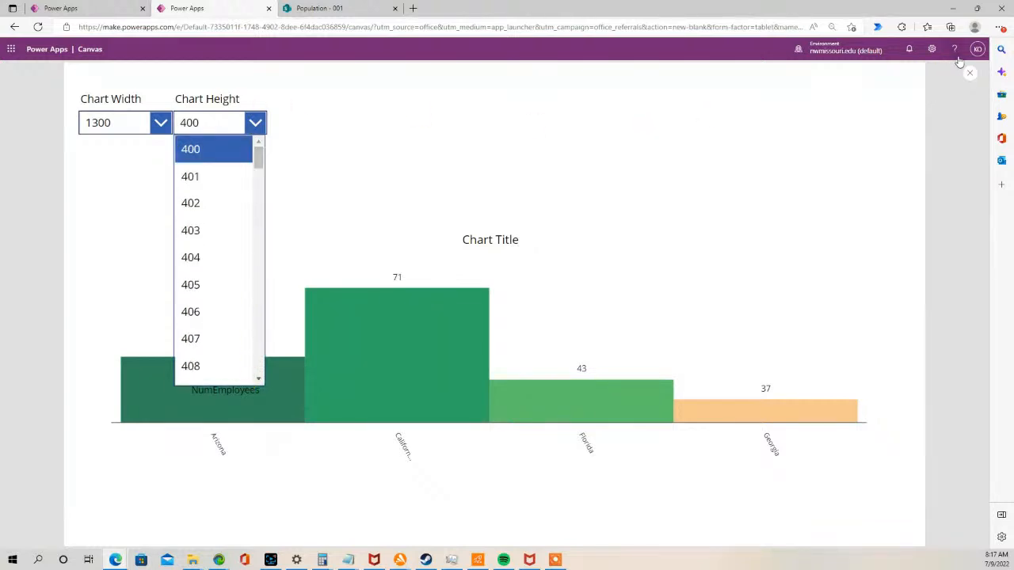
click(971, 76)
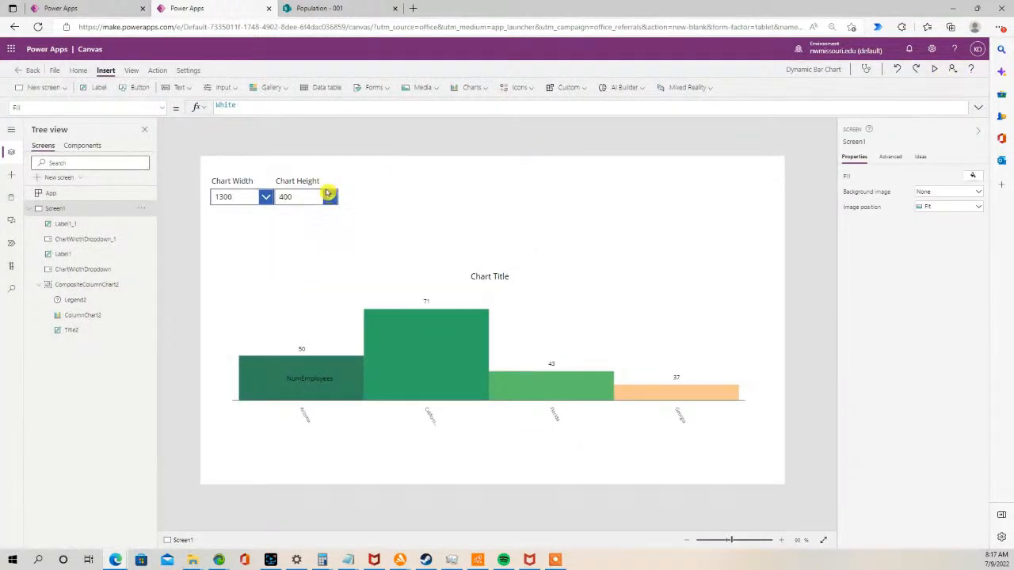
- Rename the copied drop-down to ChartHeightDropdown
click(300, 197)
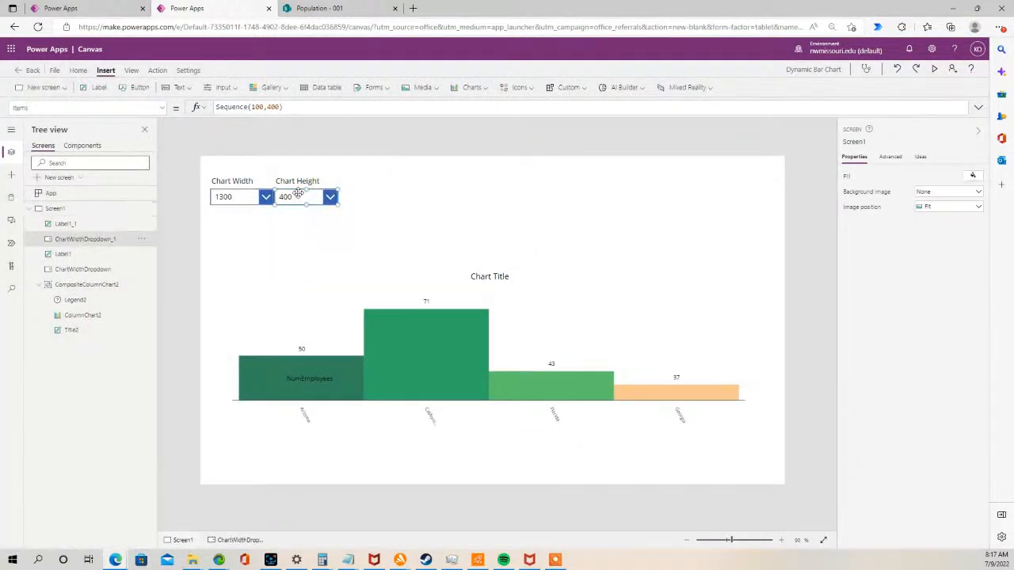
double_click(104, 240)
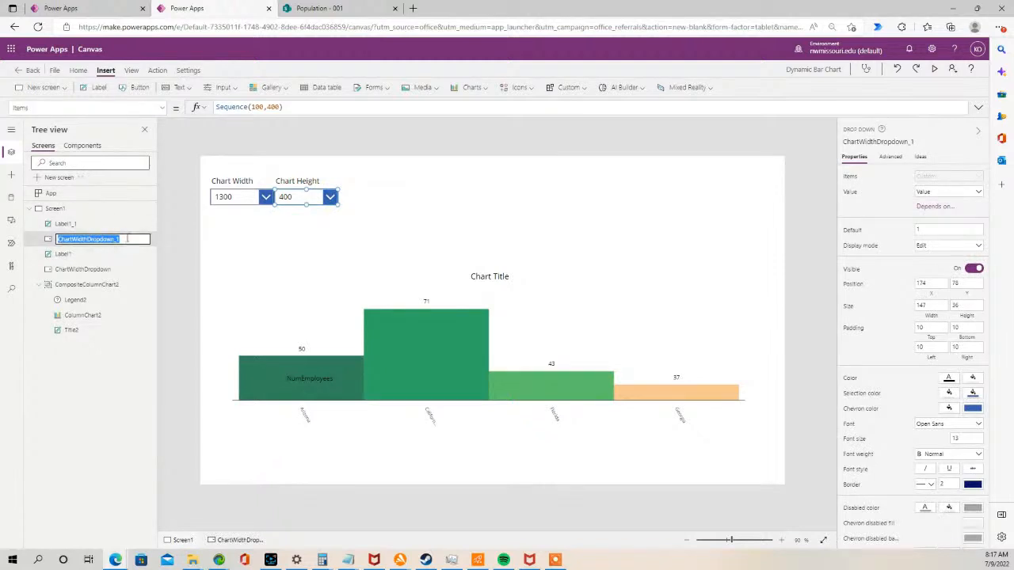
key(alt+Tab)
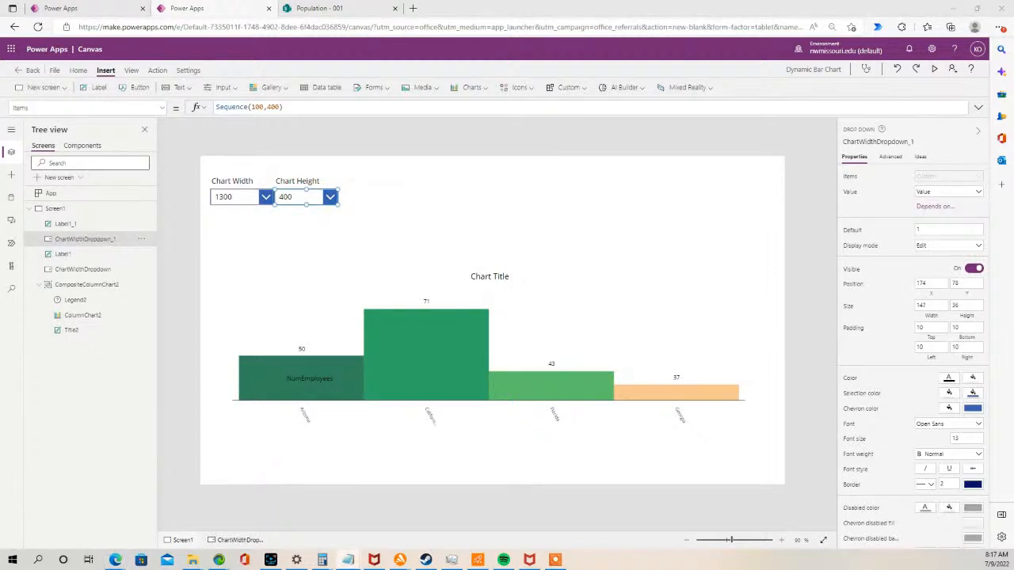
double_click(110, 238)
text(ChartHeightDropdown)
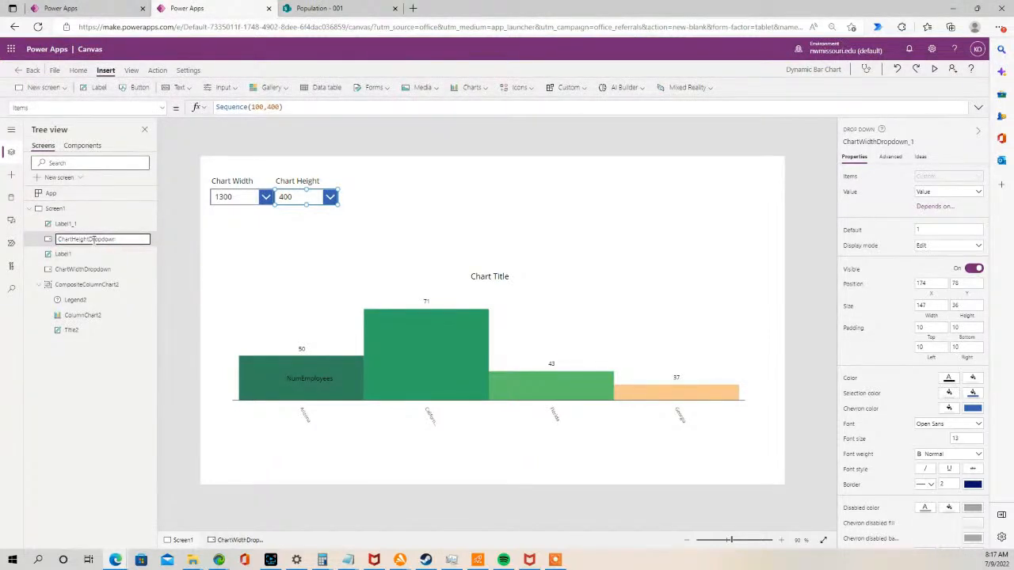
click(332, 260)
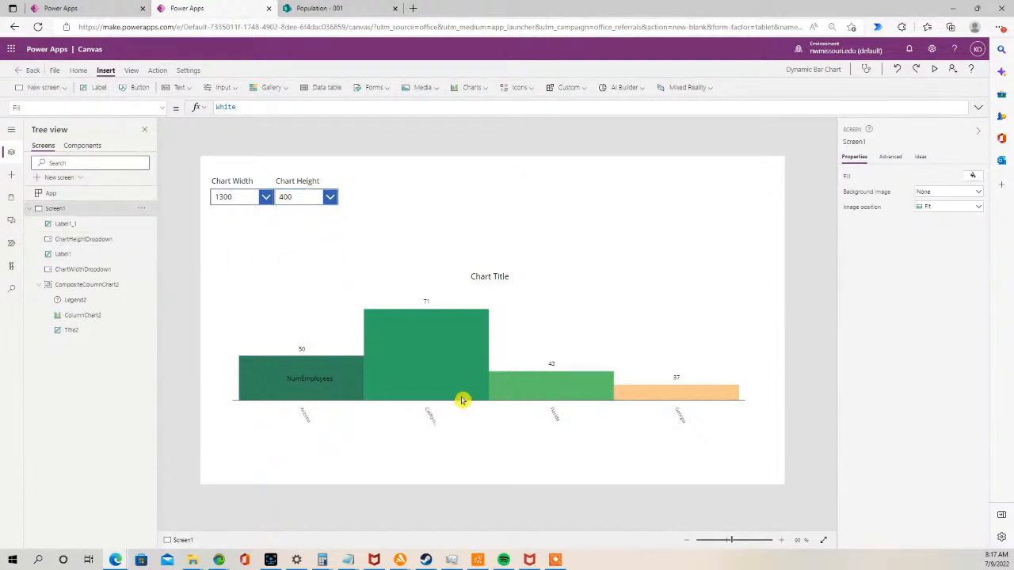
- Set the column chart's Height property to ChartHeightDropdown.SelectedText.Value
click(423, 353)
click(423, 353)
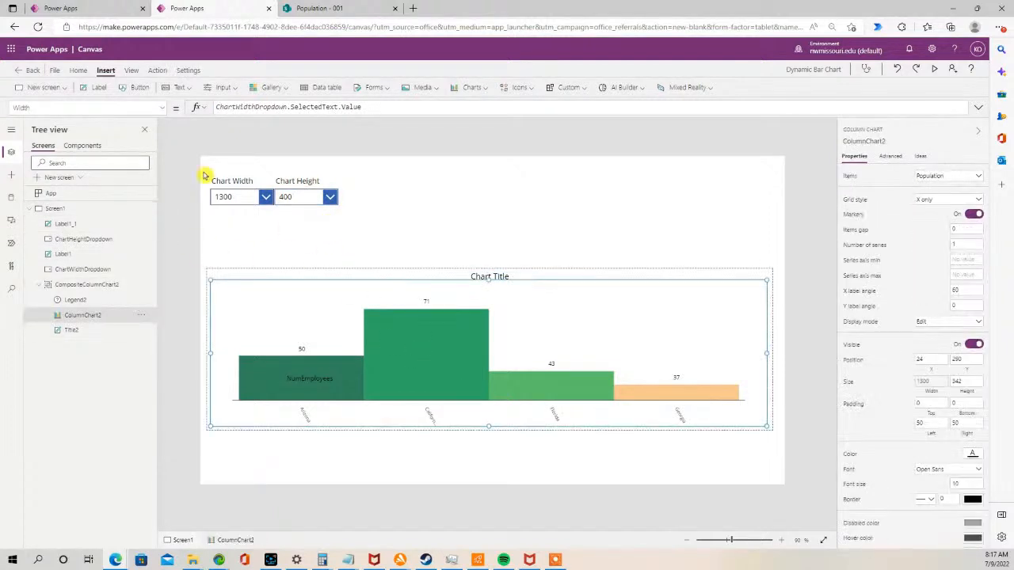
click(164, 108)
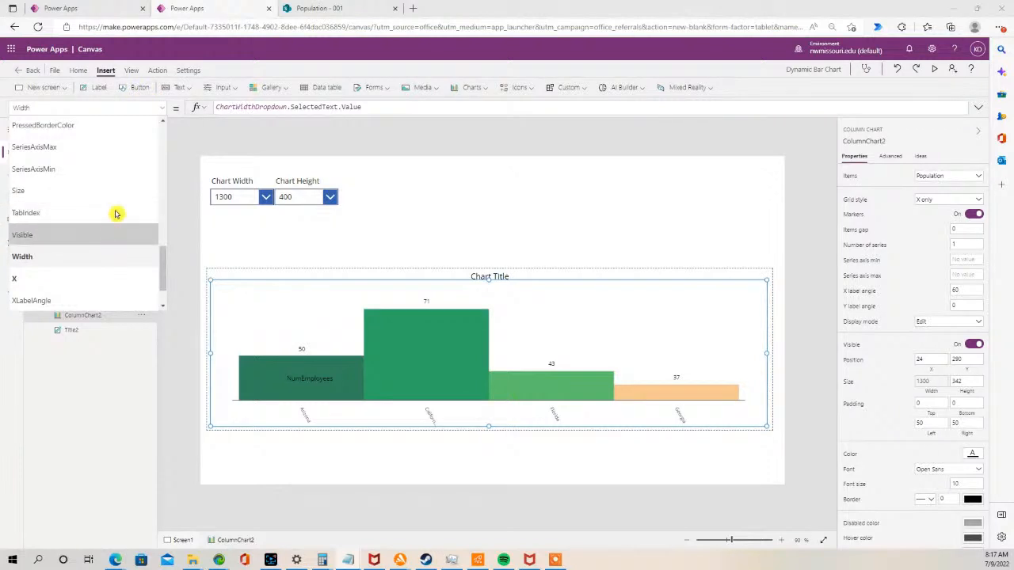
drag(163, 242, 163, 198)
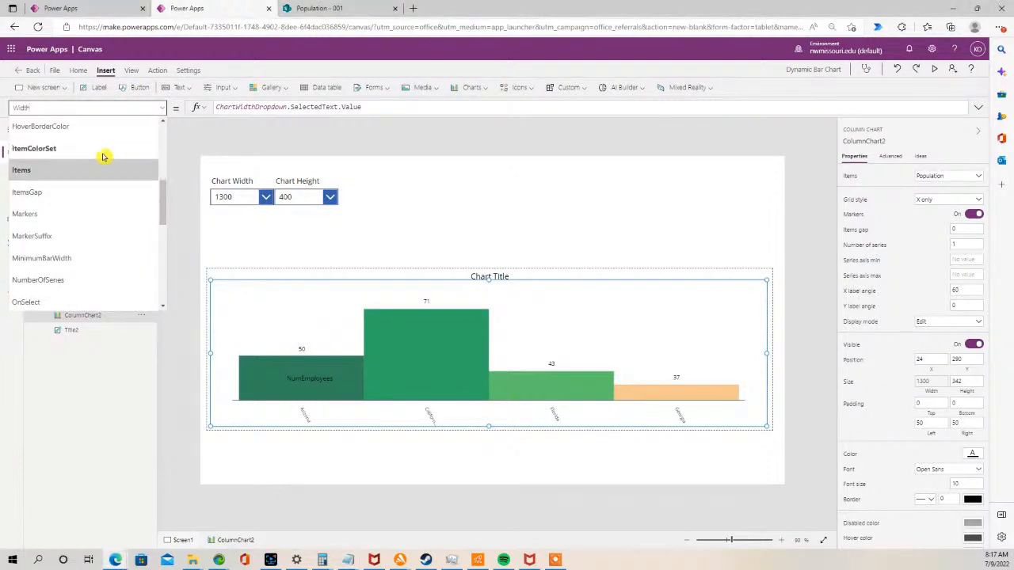
scroll(79, 158, up, 1)
click(31, 130)
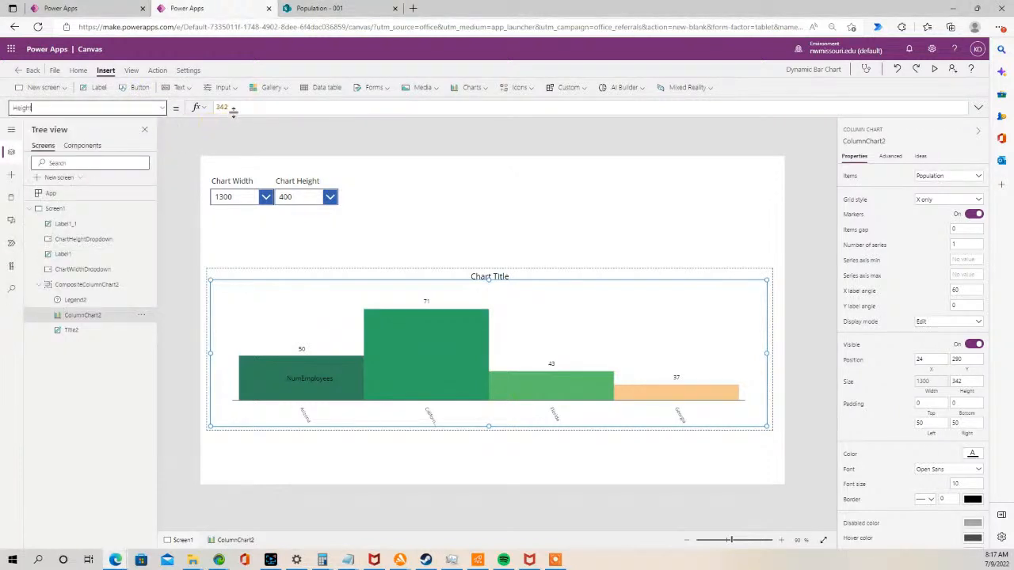
drag(201, 106, 196, 106)
text(Chart Property:Height ChartHeightDropdown.SelectedText.Value)
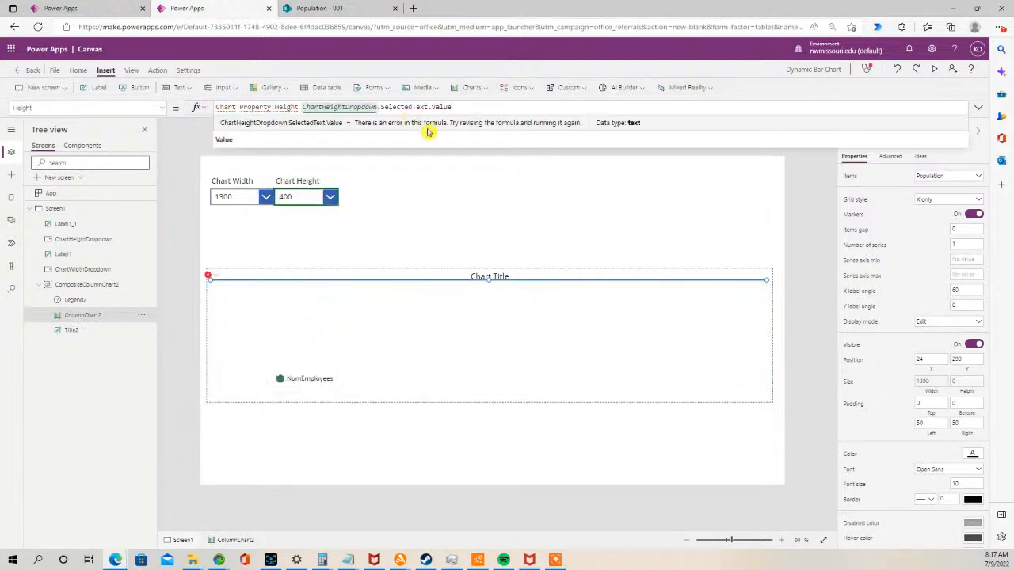
drag(275, 106, 220, 107)
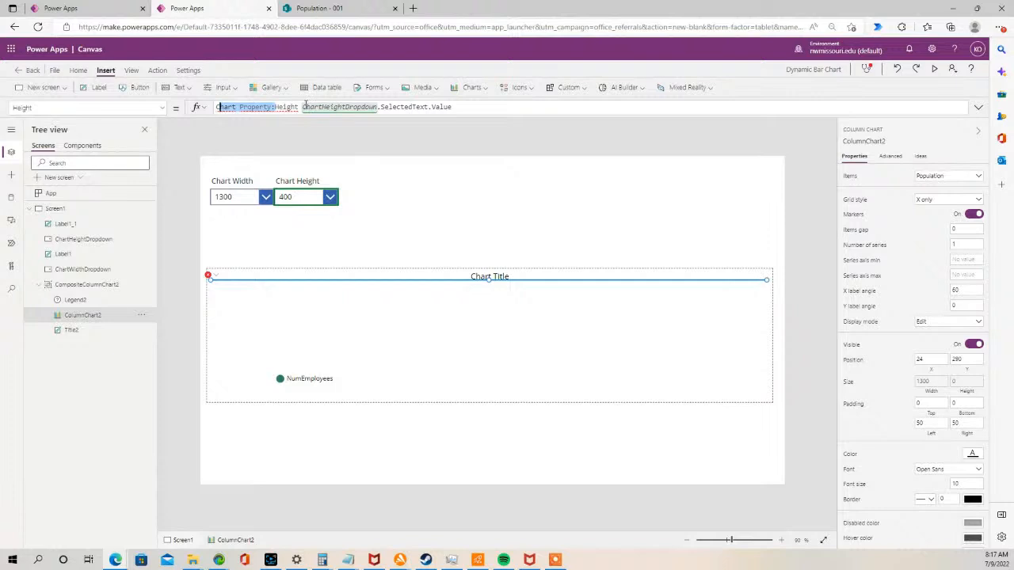
click(303, 106)
drag(297, 106, 139, 107)
key(BackSpace)
click(406, 241)
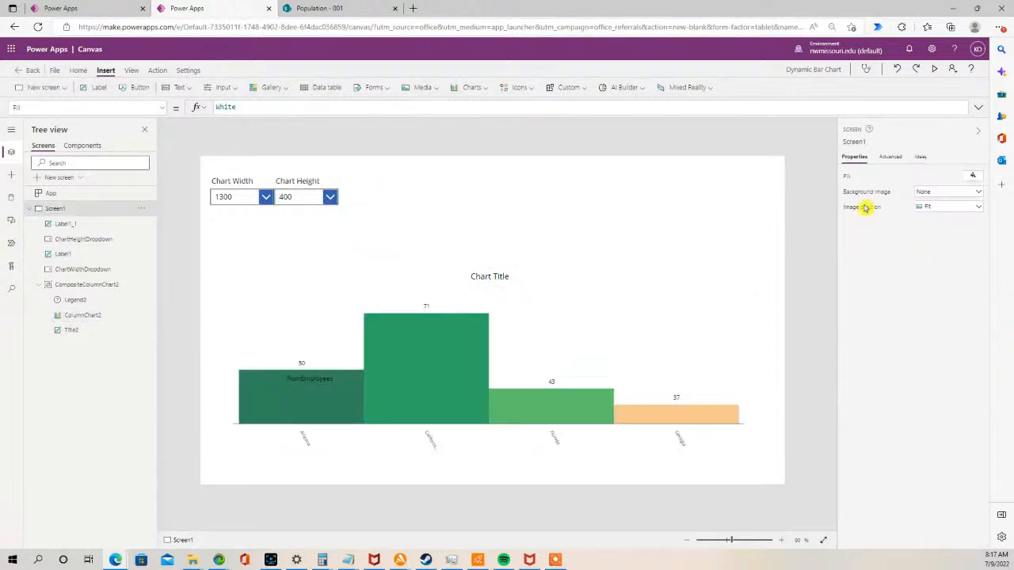
- Preview the app and try several chart heights from the Chart Height drop-down, then close the preview
click(935, 70)
click(256, 124)
drag(256, 163, 258, 238)
click(229, 290)
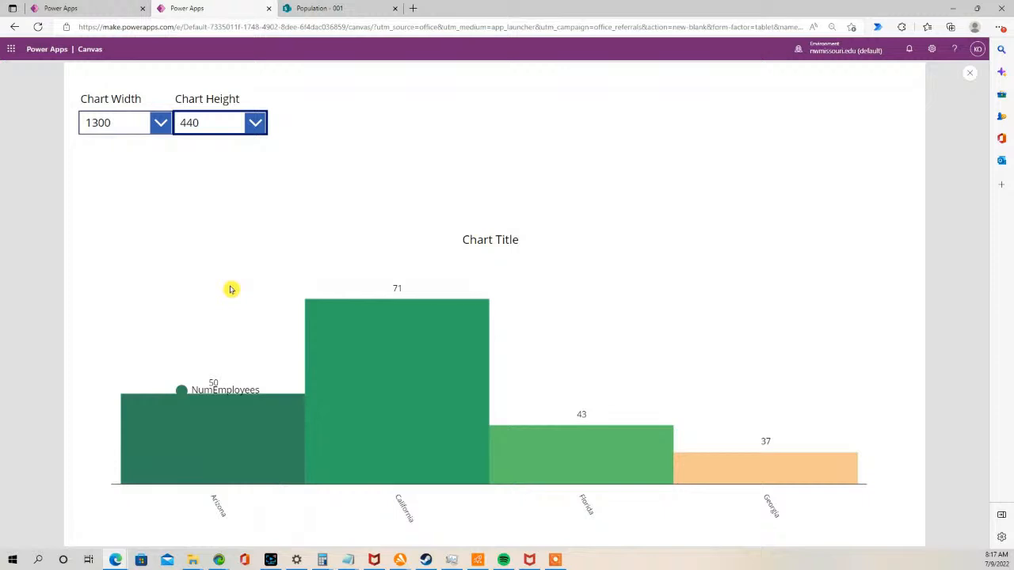
click(261, 123)
click(229, 333)
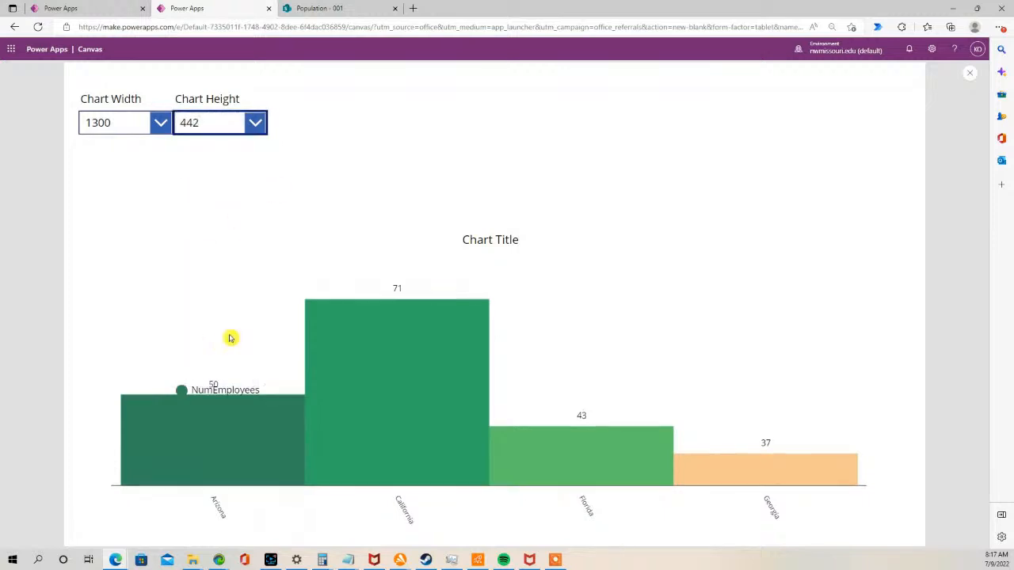
click(255, 121)
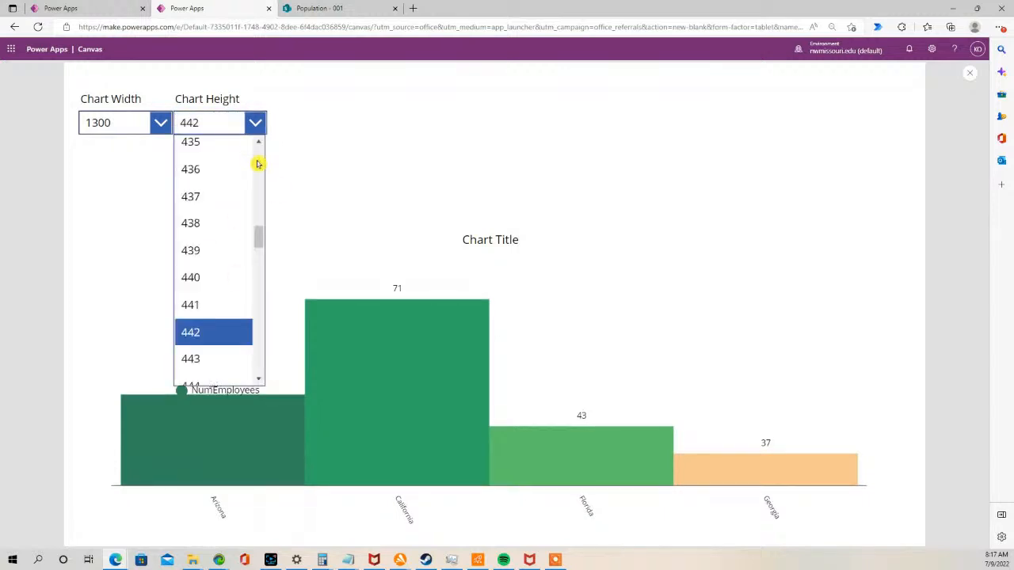
drag(261, 236, 261, 366)
click(227, 369)
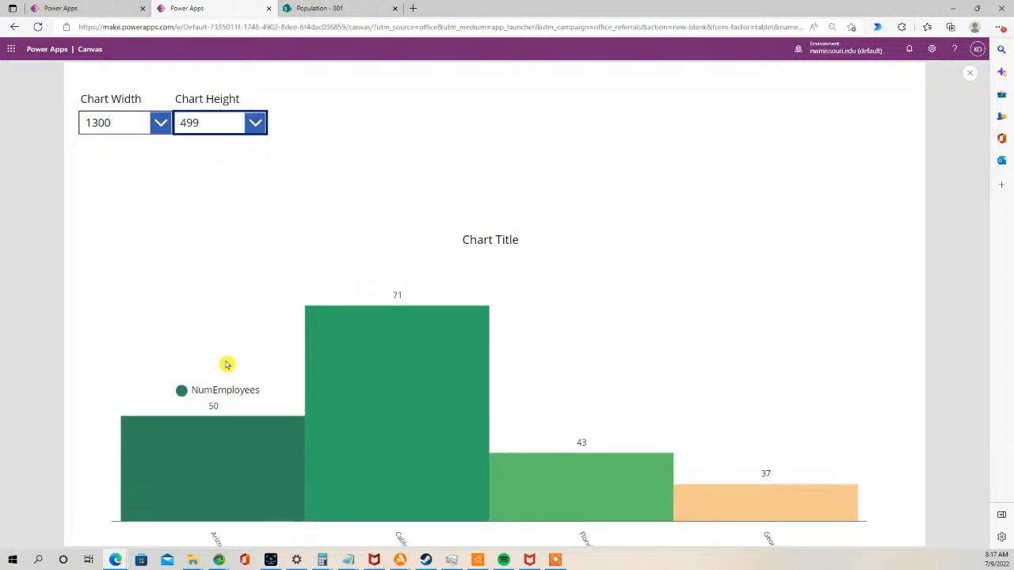
click(257, 122)
drag(259, 367, 258, 220)
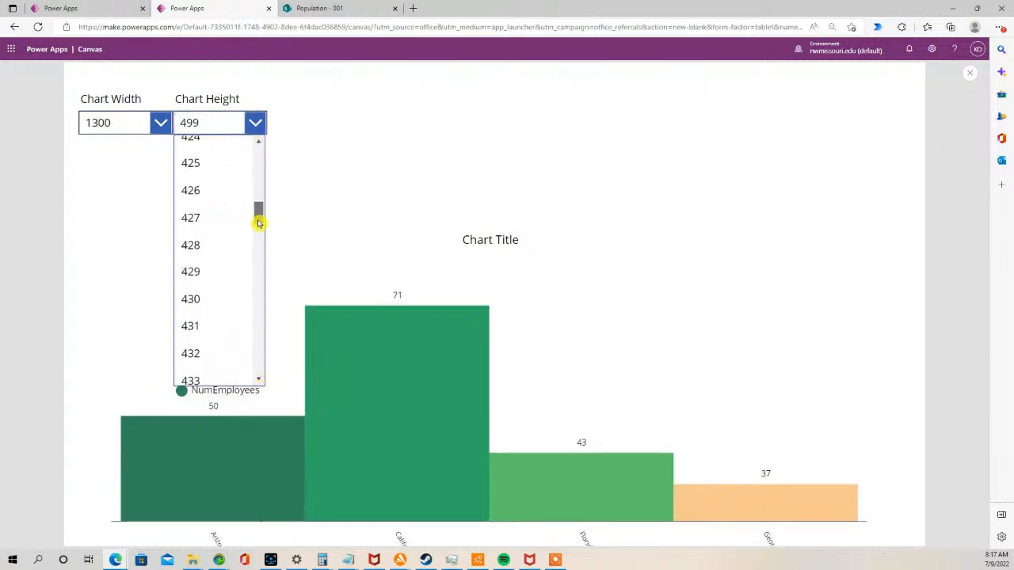
click(211, 197)
click(970, 73)
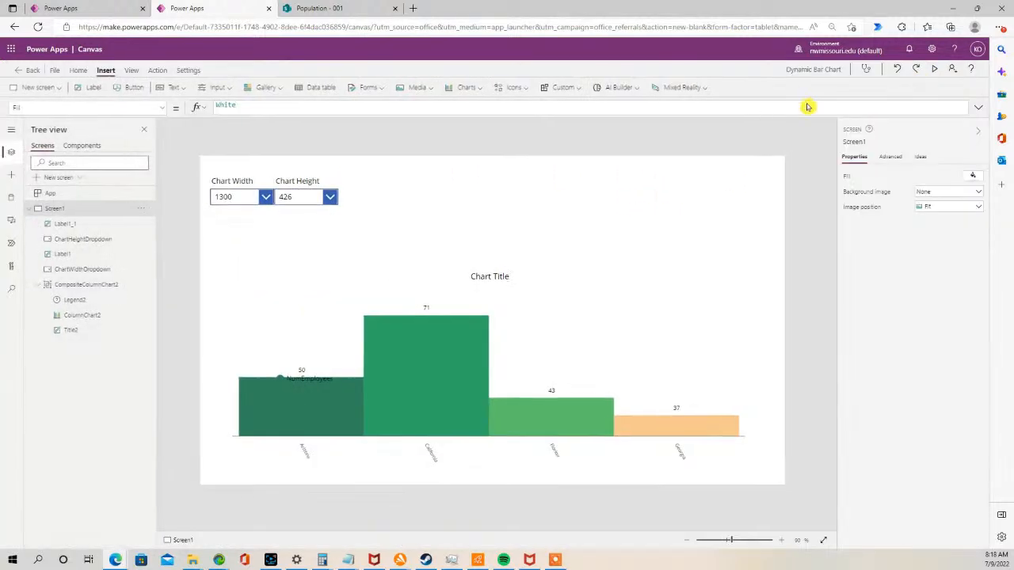
- Move the chart's legend to the upper right corner of the chart area
click(302, 369)
click(302, 370)
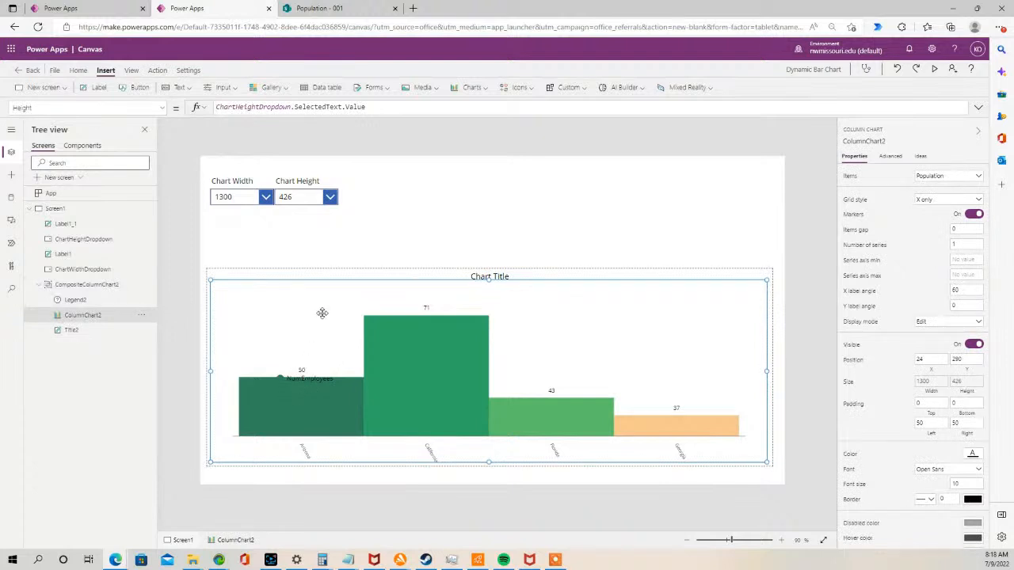
click(378, 242)
click(305, 387)
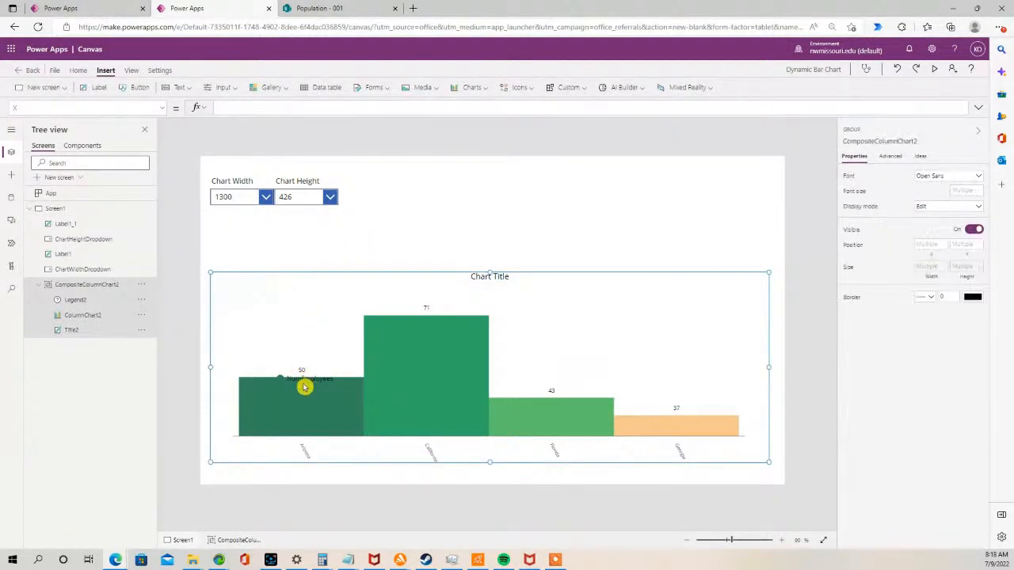
click(306, 374)
drag(306, 374, 497, 279)
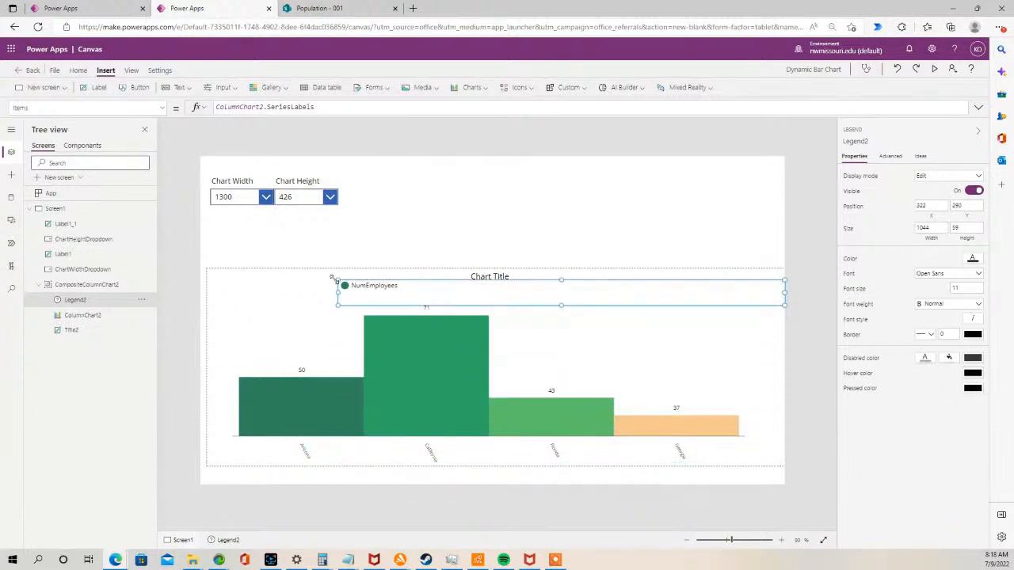
drag(405, 294, 689, 310)
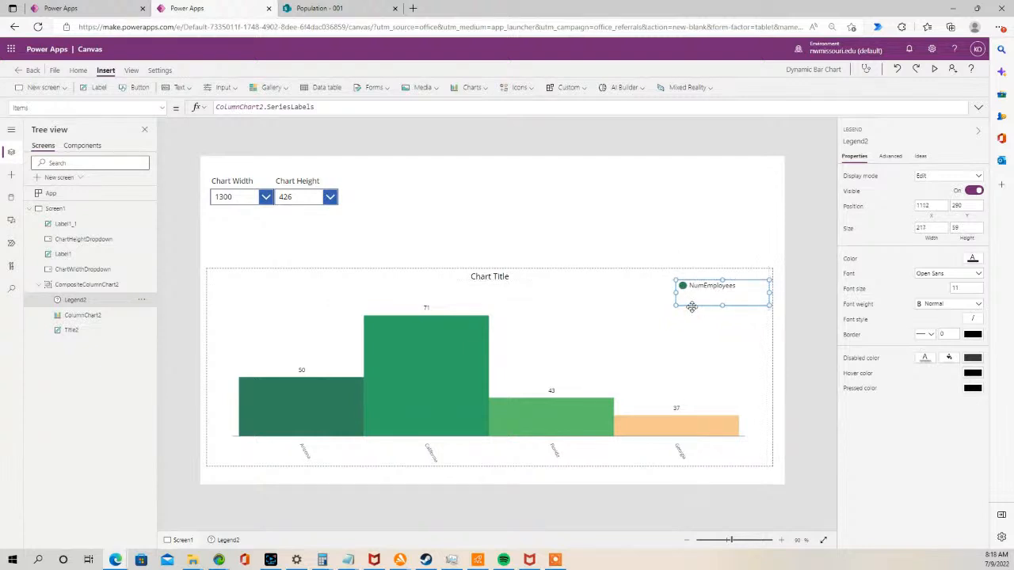
click(282, 242)
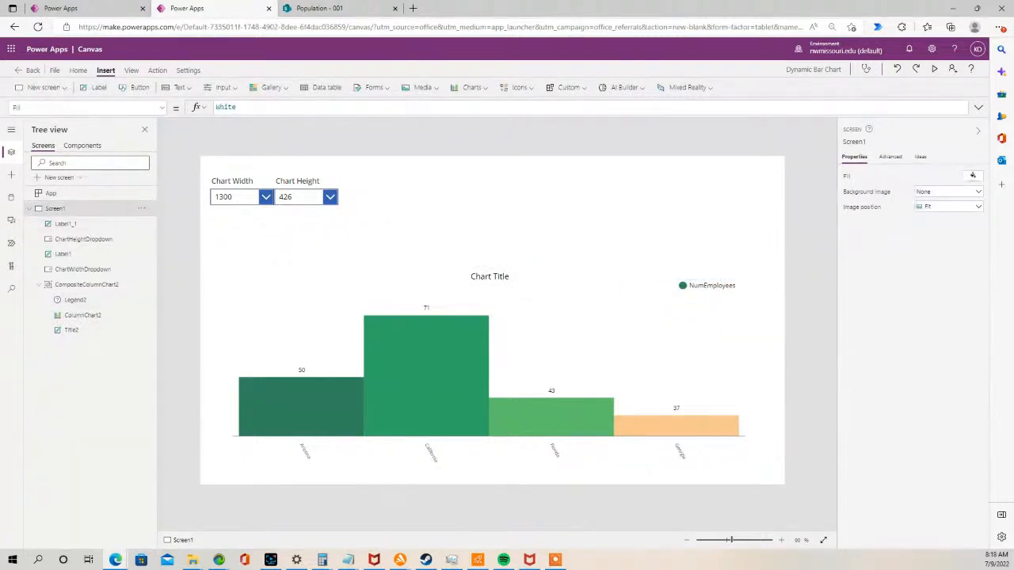
key(alt+Tab)
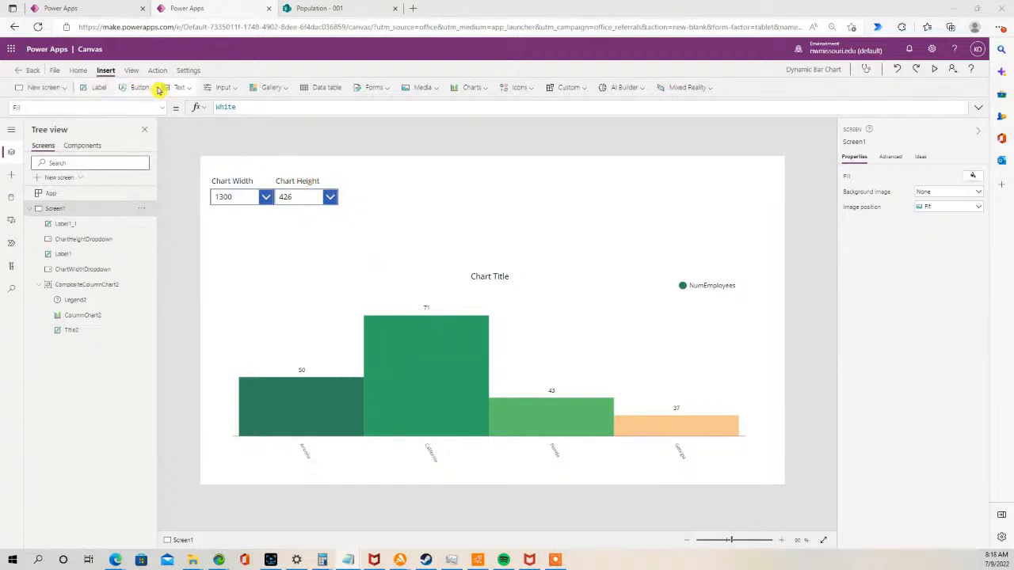
- Insert a new drop-down and place it to the right of the Chart Height drop-down
click(236, 88)
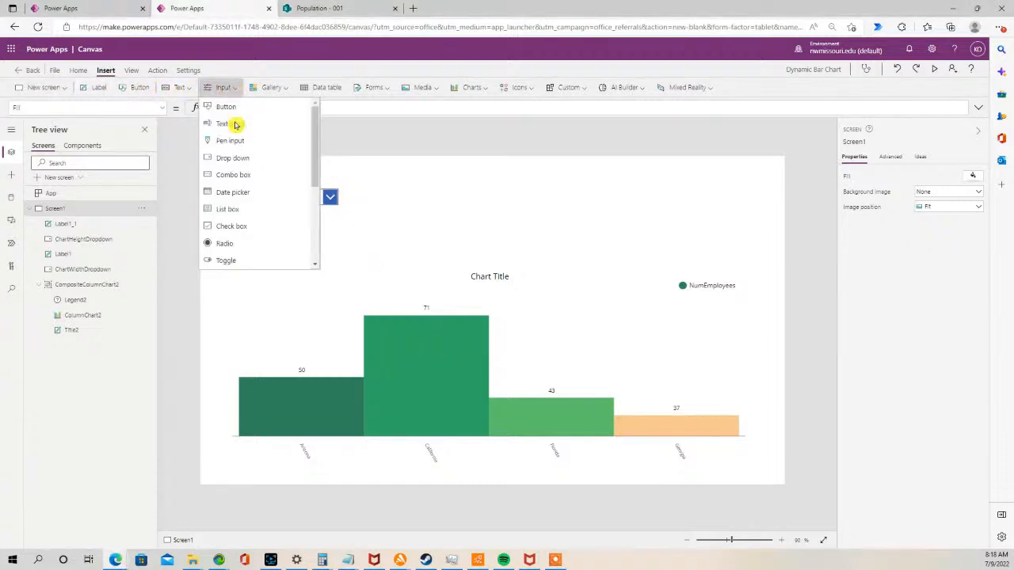
click(250, 157)
drag(324, 181, 443, 199)
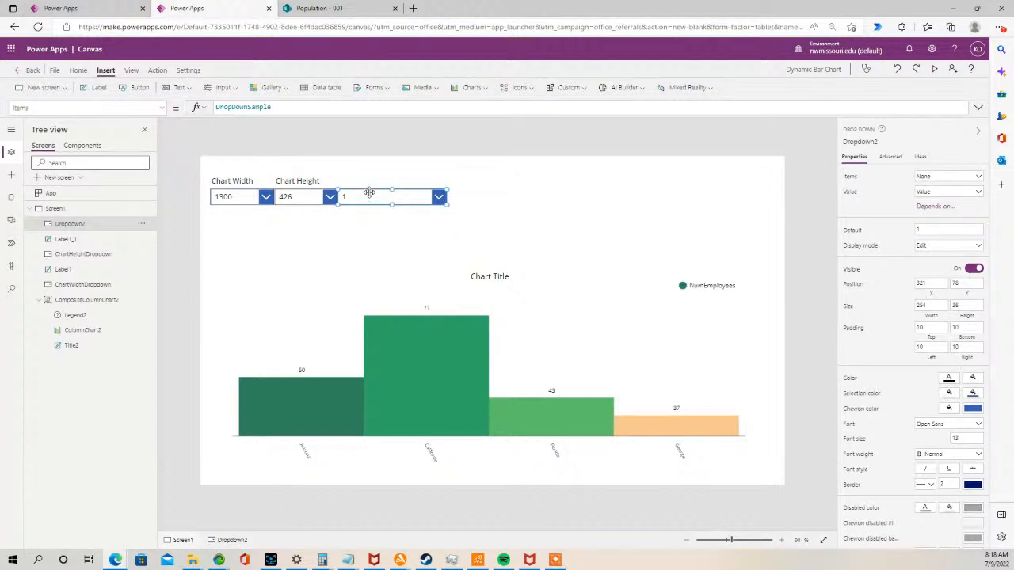
- Copy the Chart Height label, place the copy above the new drop-down, and change its text to Font Type
click(304, 182)
key(ctrl+c)
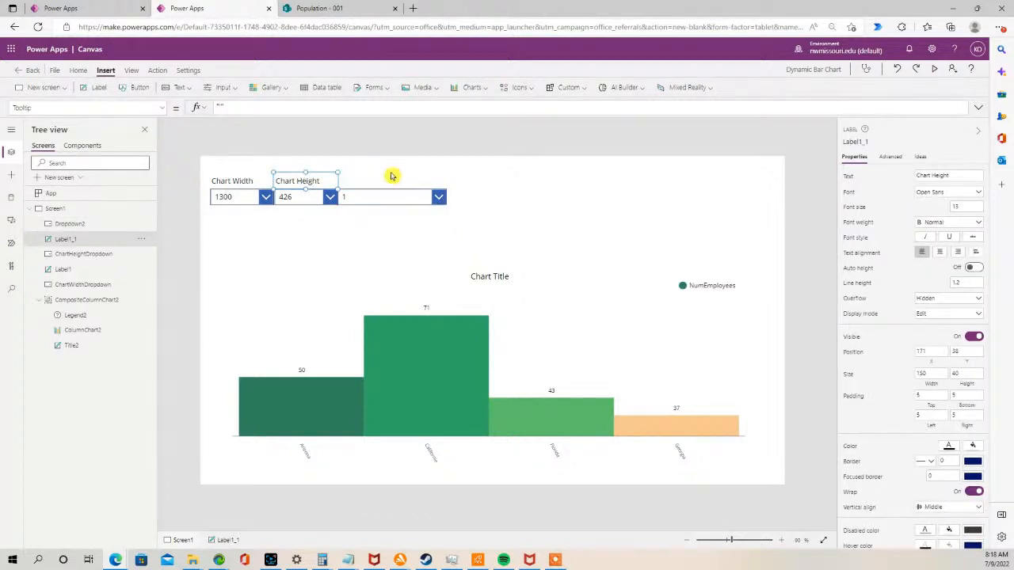
click(391, 172)
key(ctrl+v)
drag(328, 182, 383, 171)
double_click(378, 178)
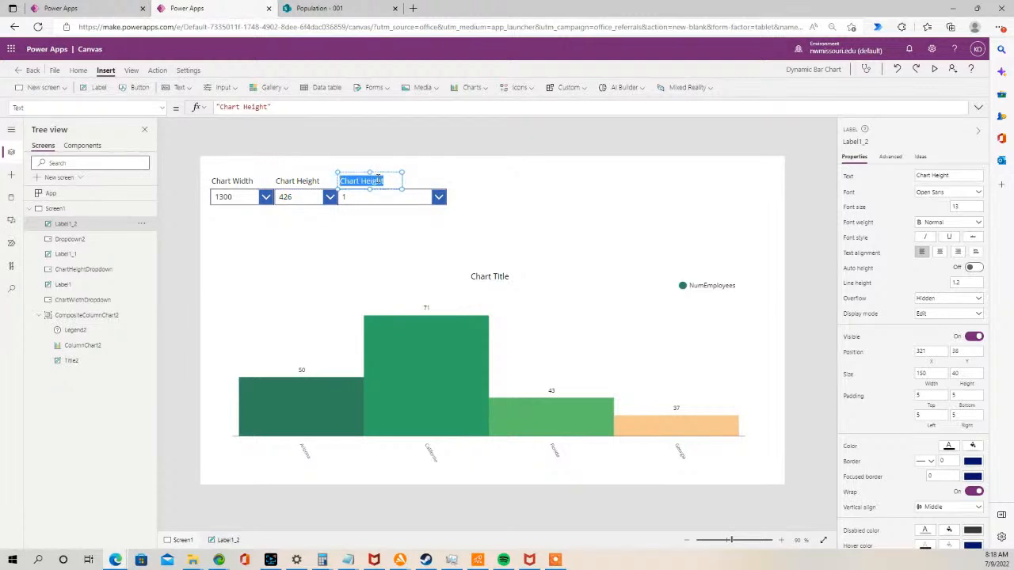
text(Font Type)
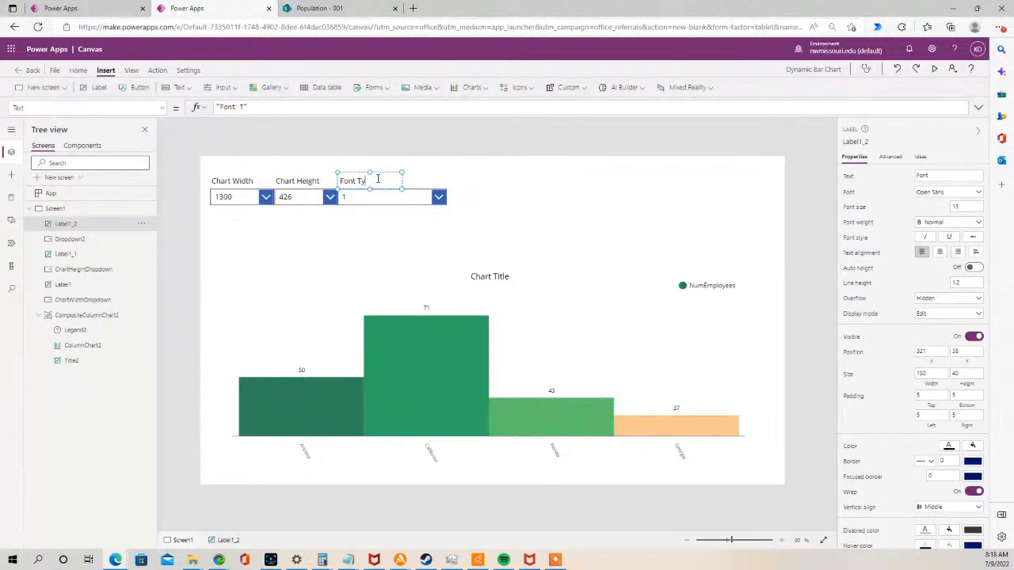
click(363, 223)
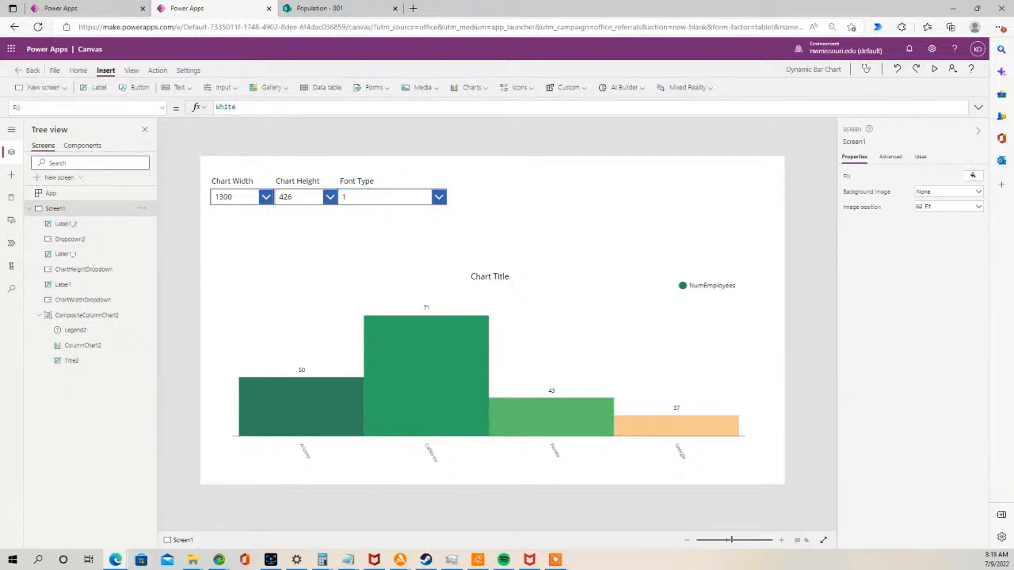
- Set the new drop-down's Items to ["Arial","Arial Black","Times New Roman","Courier","American Typewriter","Brush Script MT","Comic Sans MS","Monaco","Verdana"]
key(alt+Tab)
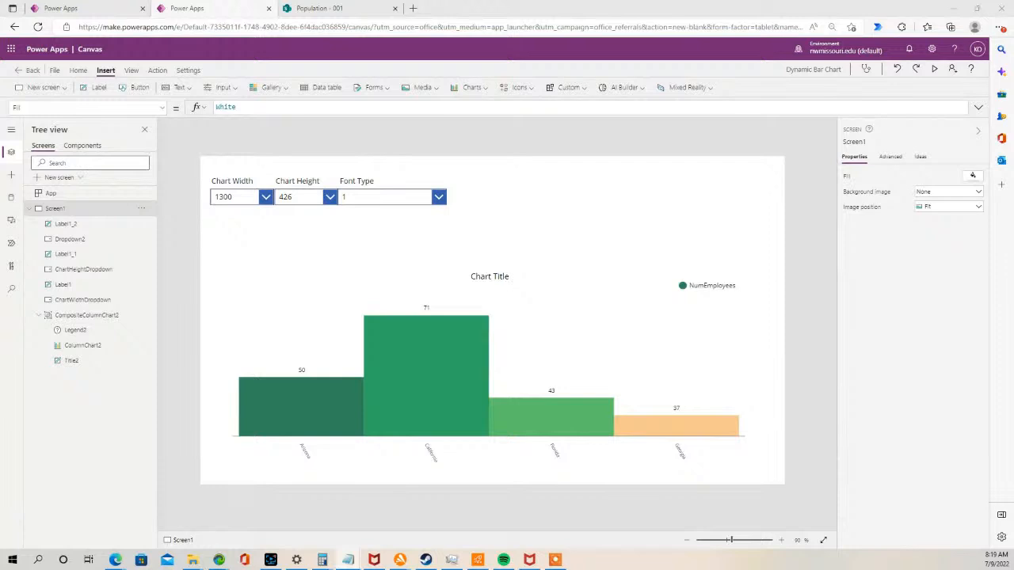
key(alt+Tab)
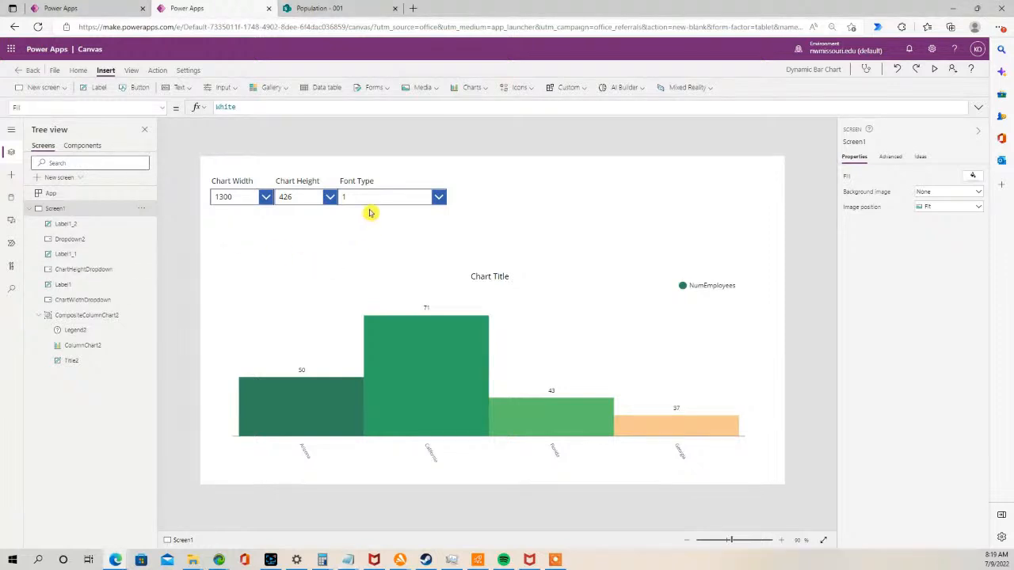
click(359, 199)
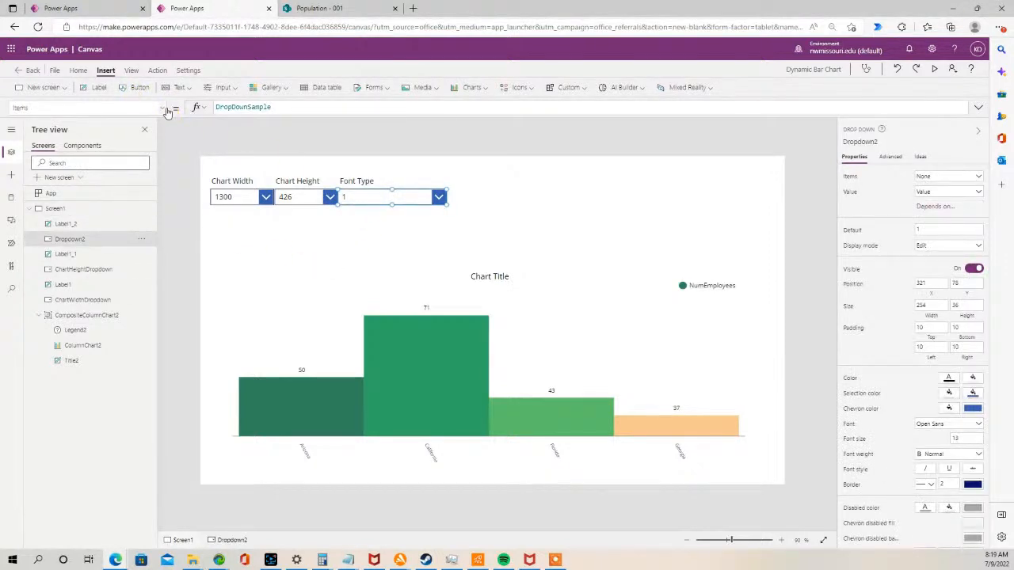
click(164, 110)
drag(306, 106, 178, 111)
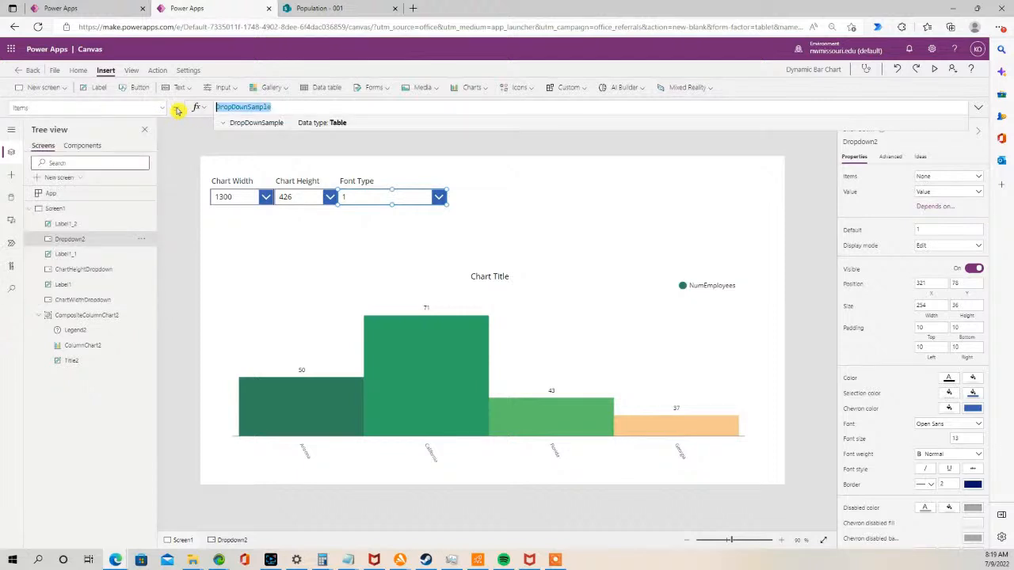
key(ctrl+v)
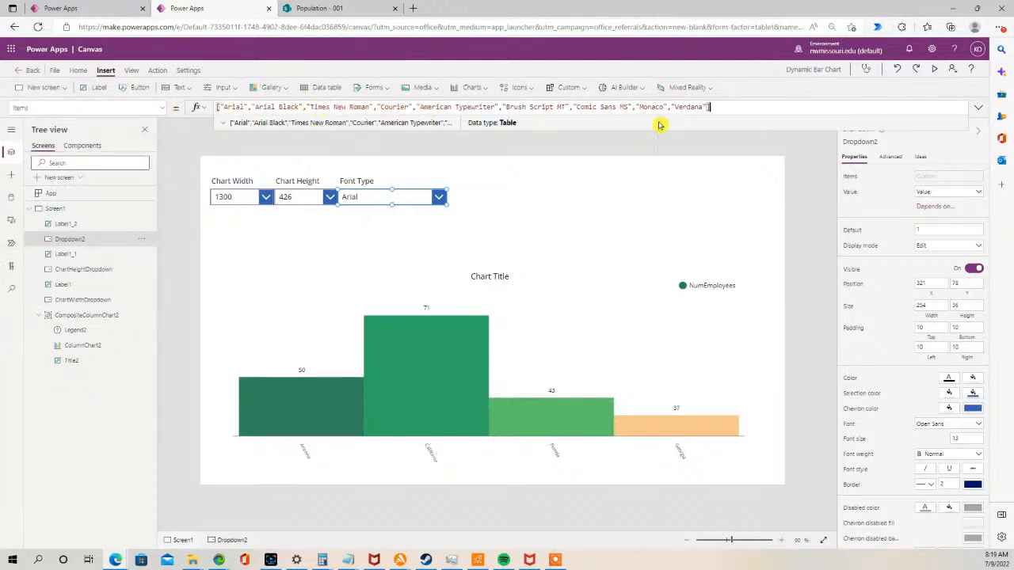
click(372, 246)
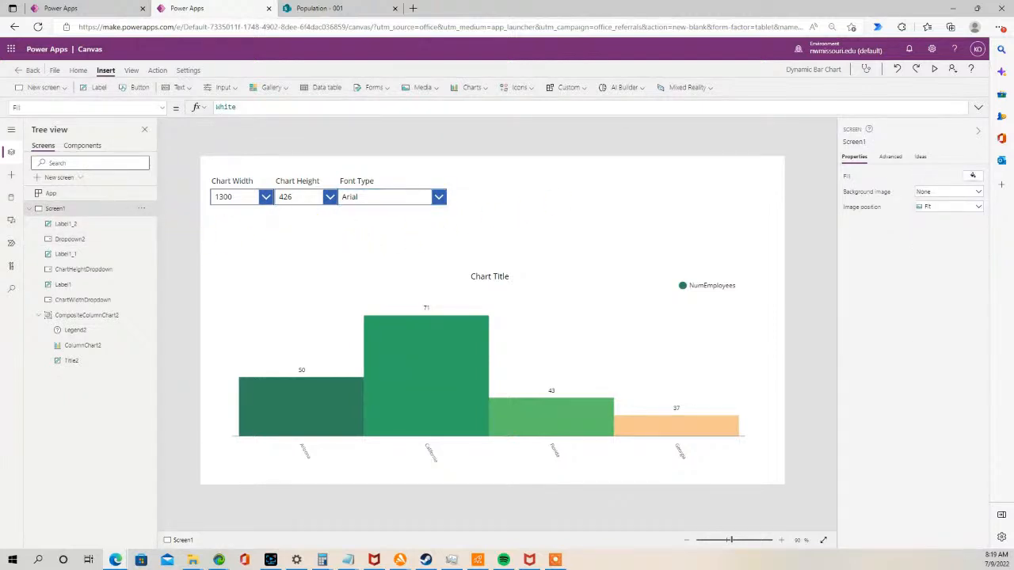
- Rename the new drop-down to FontTypeDropdown
key(alt+Tab)
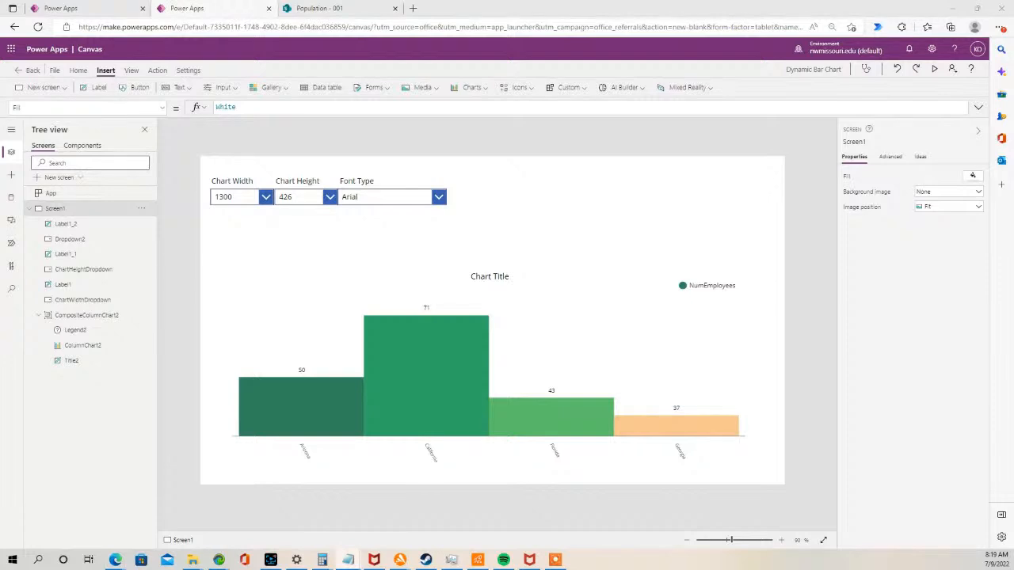
click(380, 197)
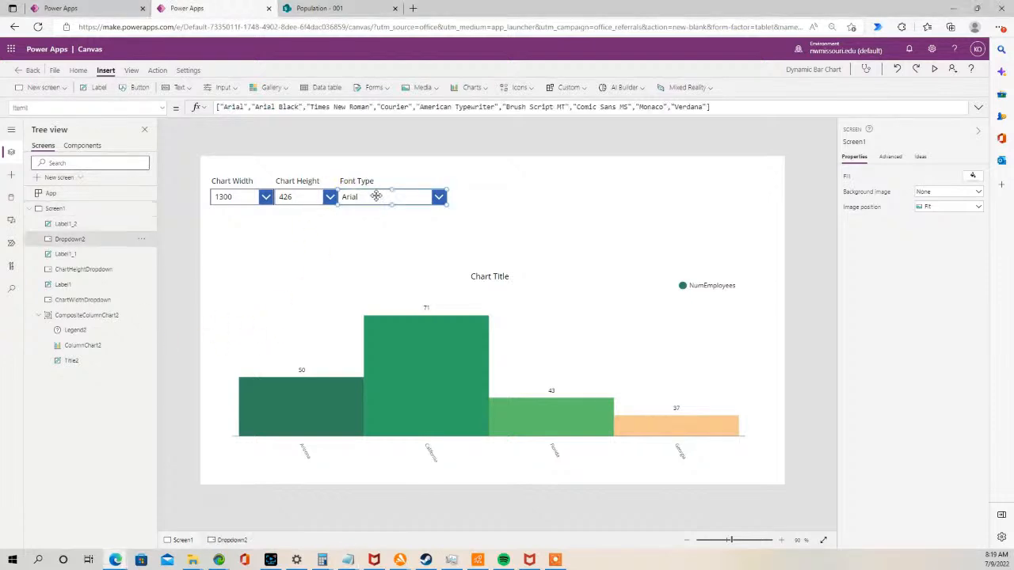
double_click(83, 238)
key(ctrl+v)
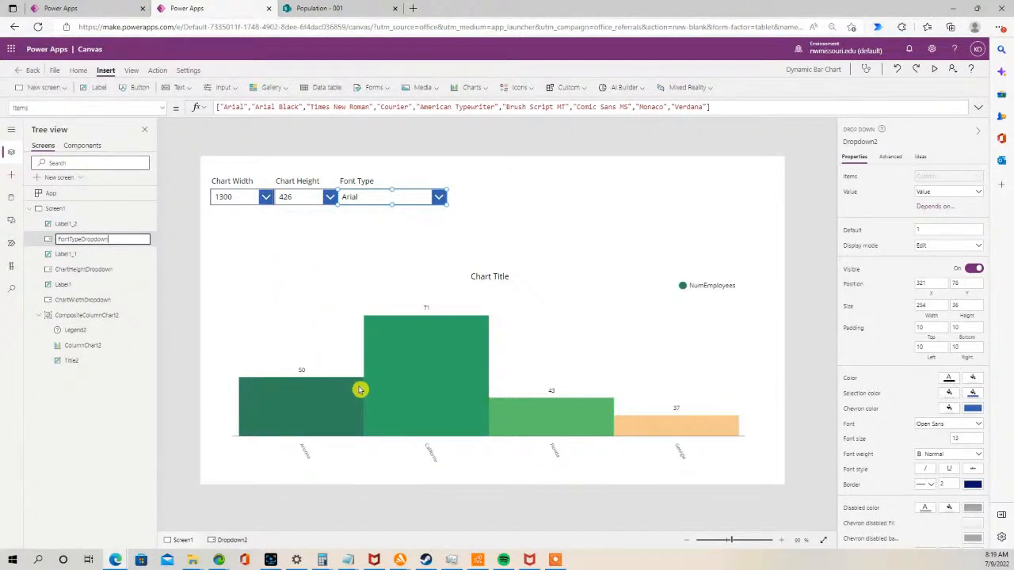
- Set the column chart's Font property to FontTypeDropdown.Selected.Value
click(357, 417)
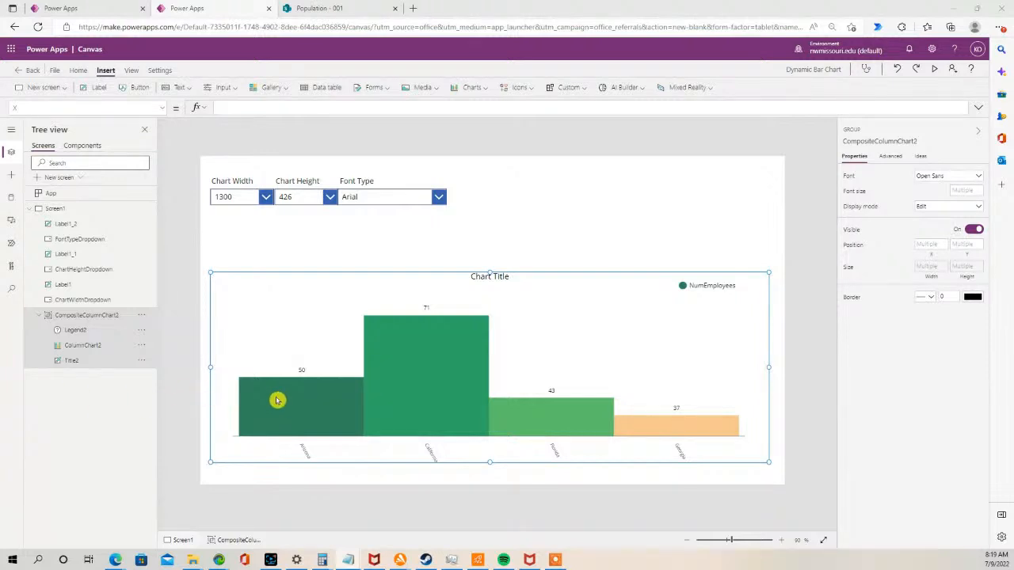
click(428, 390)
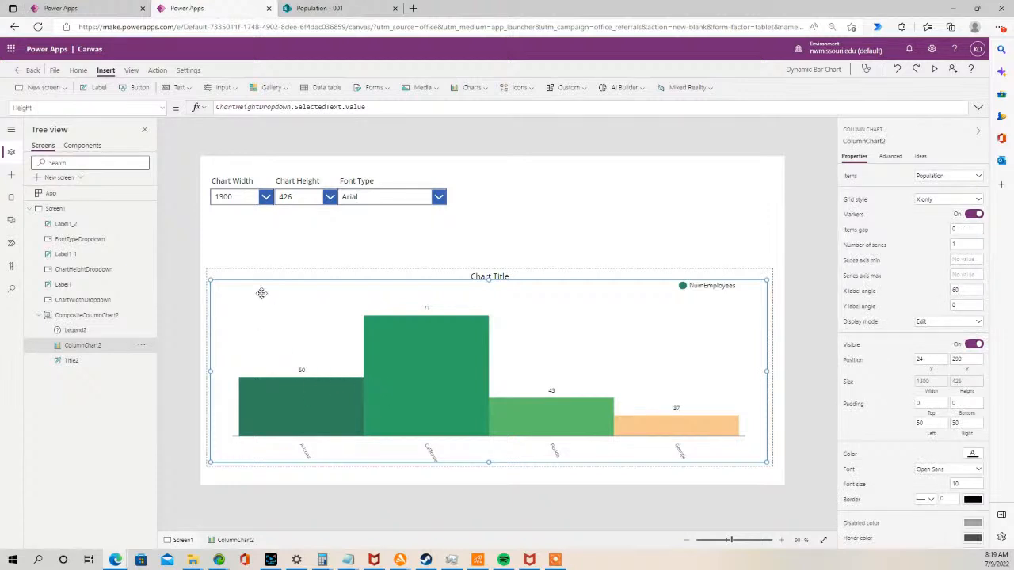
click(287, 222)
click(325, 397)
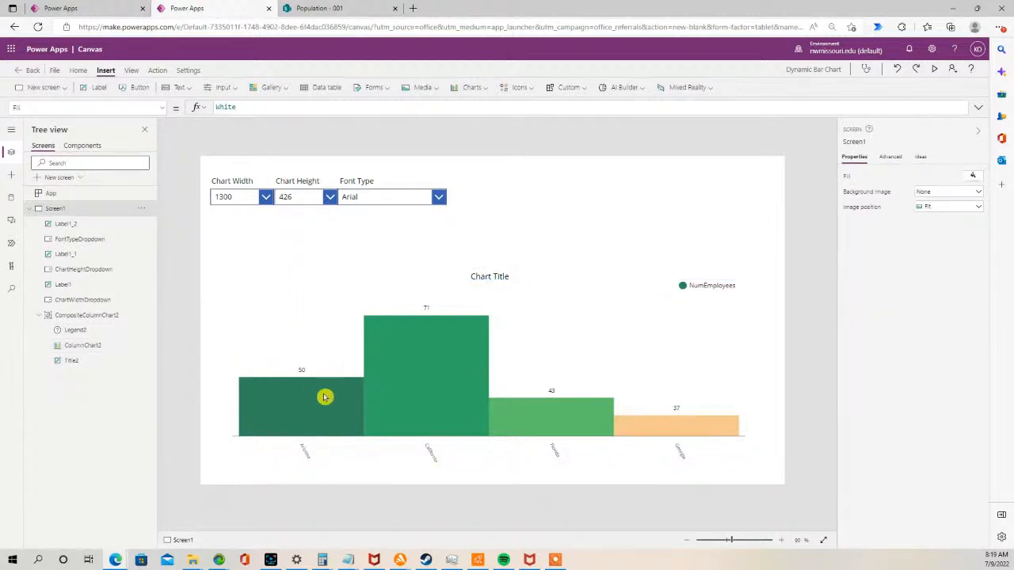
click(325, 397)
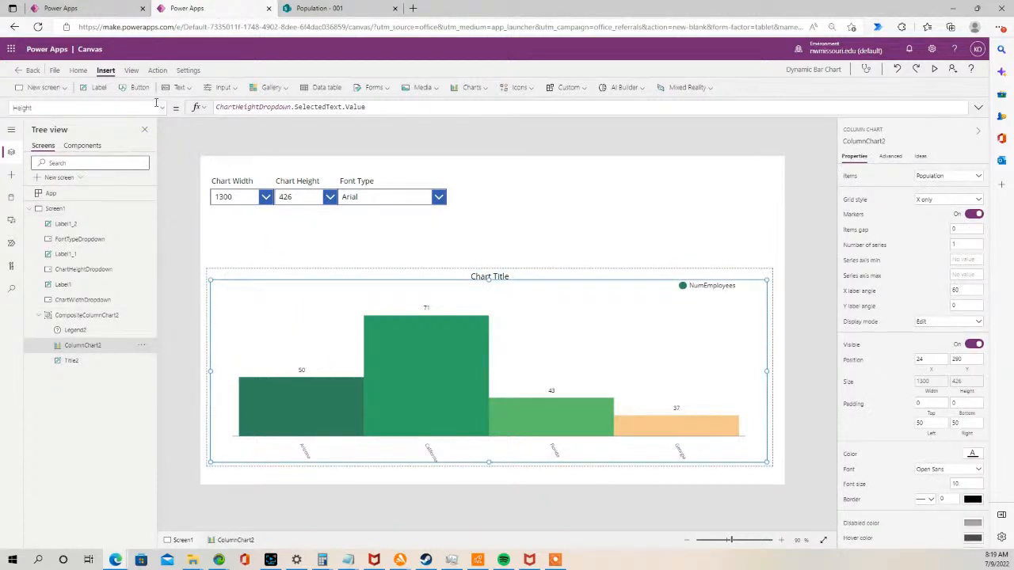
click(158, 107)
click(113, 171)
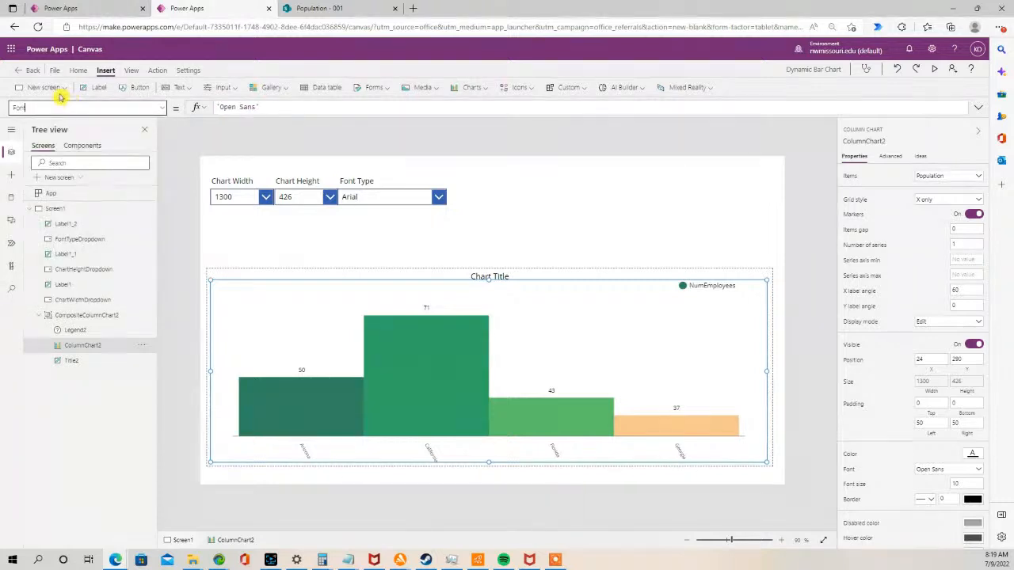
drag(271, 106, 196, 105)
key(ctrl+v)
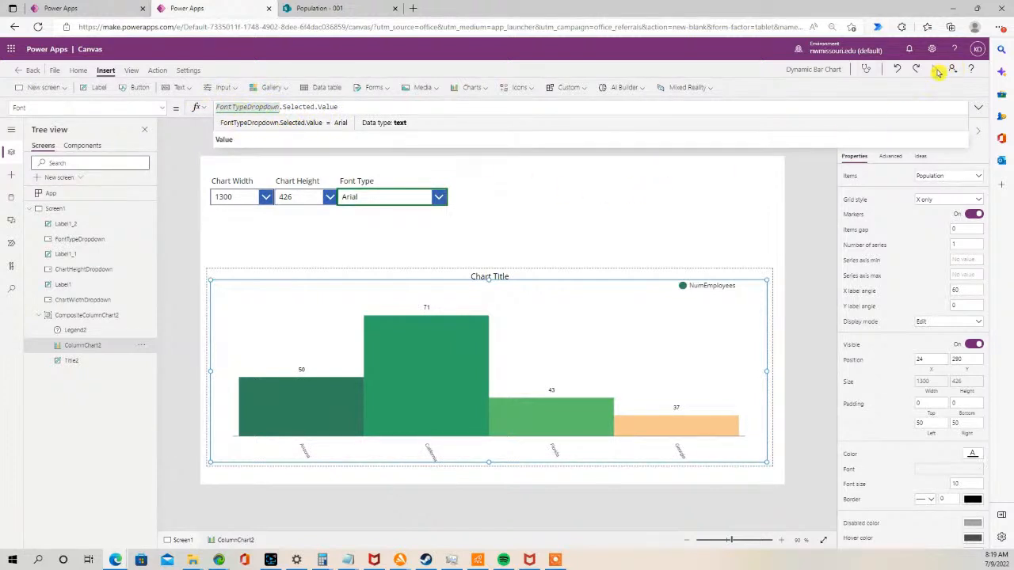
- Preview the app and try the Arial Black, Courier and Comic Sans MS fonts, then close the preview
click(939, 70)
click(415, 125)
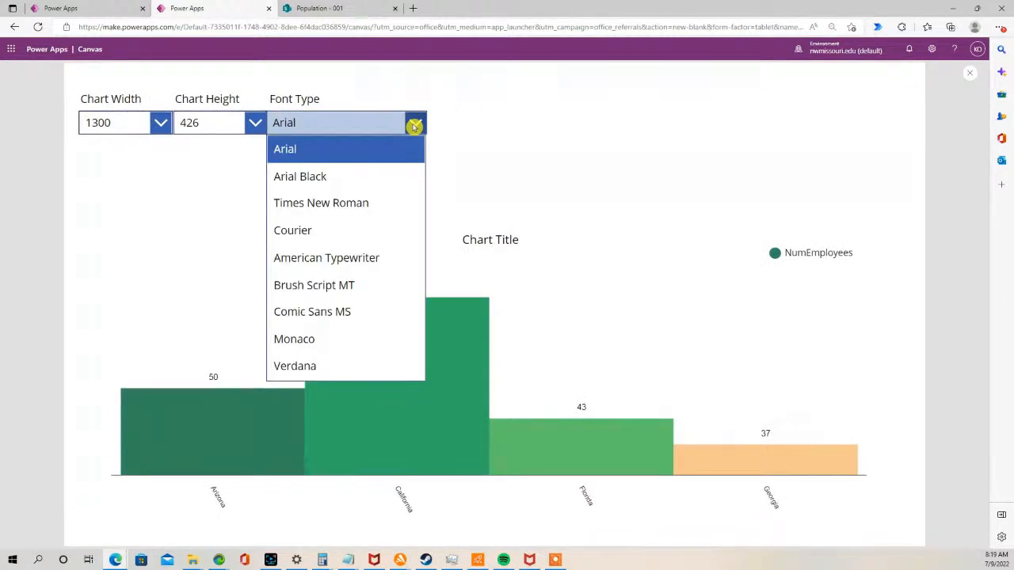
click(349, 173)
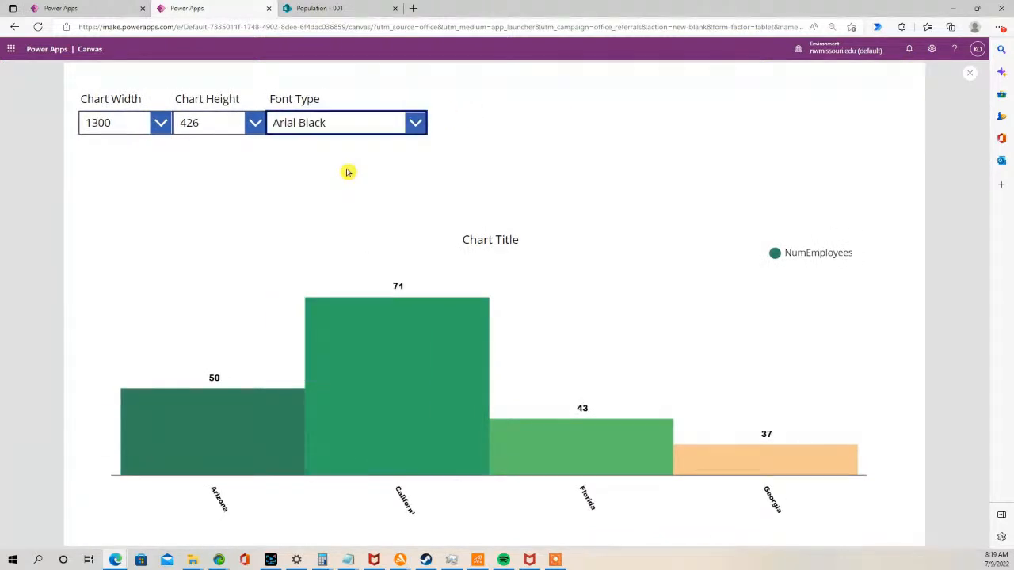
click(418, 124)
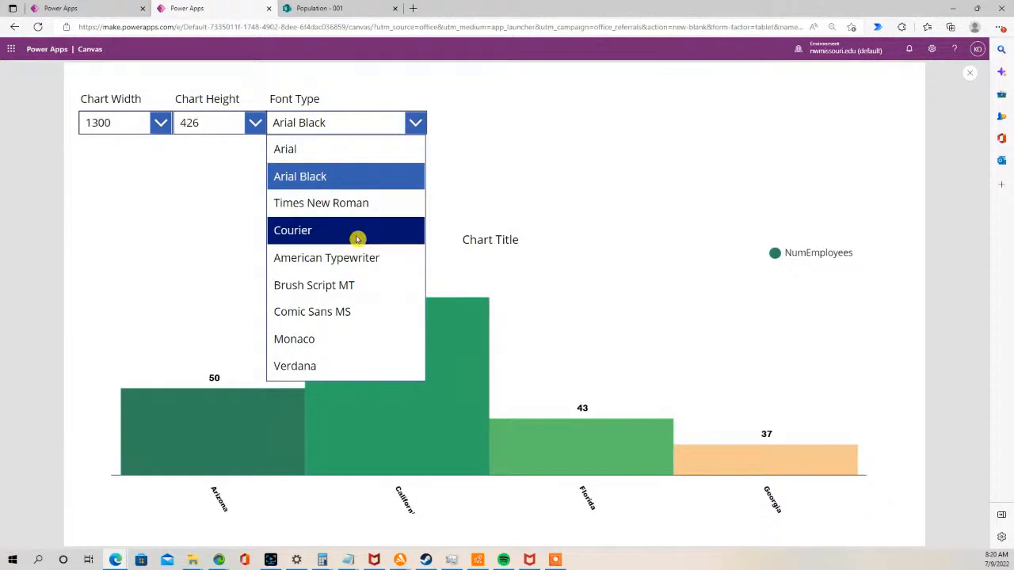
click(357, 238)
click(418, 126)
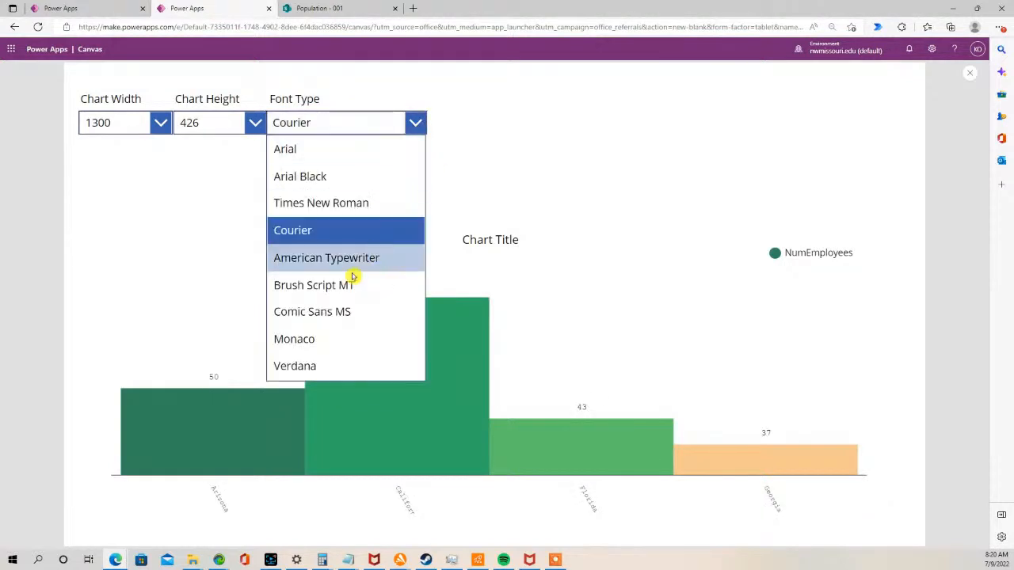
click(358, 314)
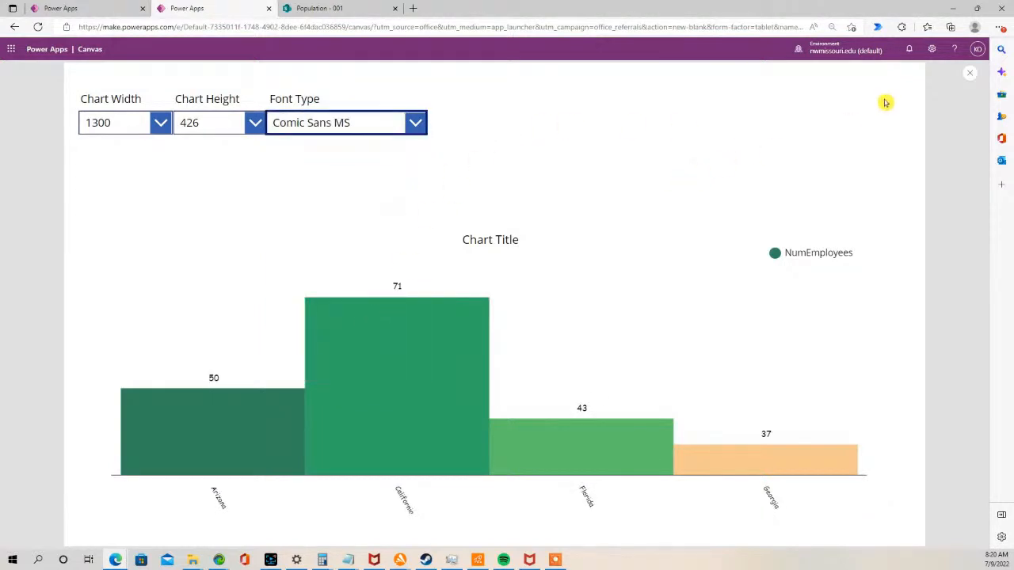
click(968, 74)
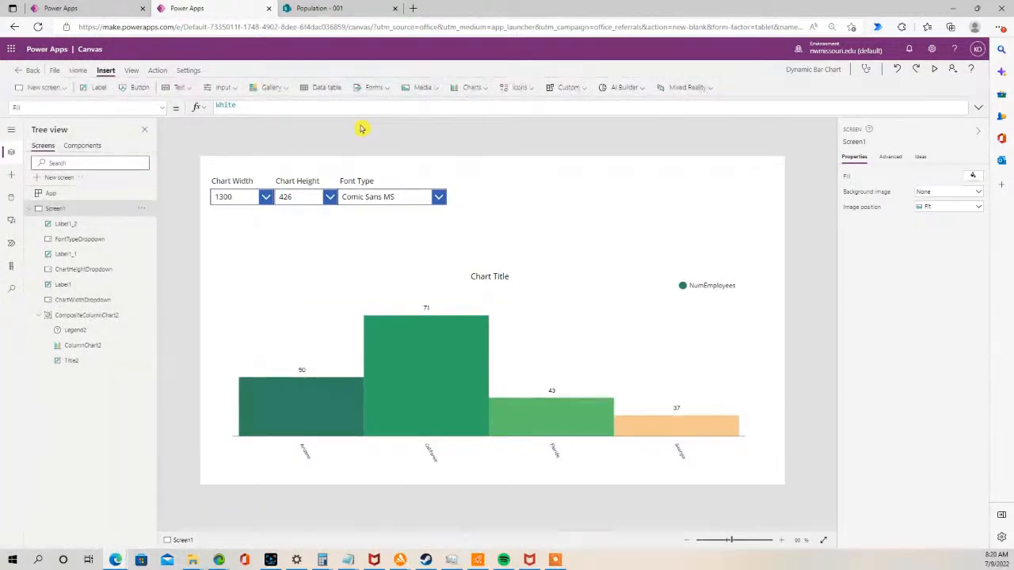
- Narrow the Font Type drop-down to about 221 px wide
click(407, 198)
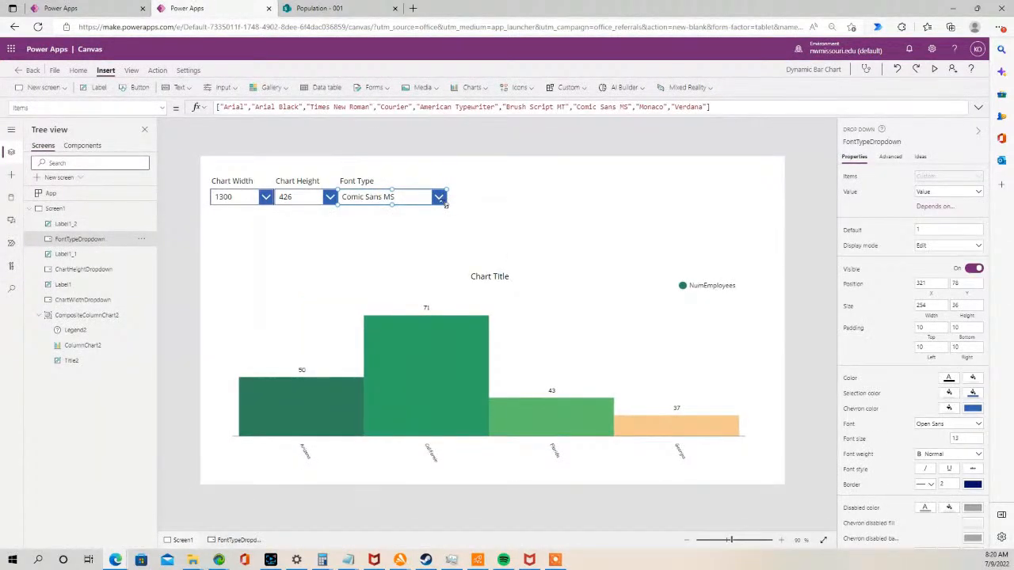
drag(447, 206, 434, 204)
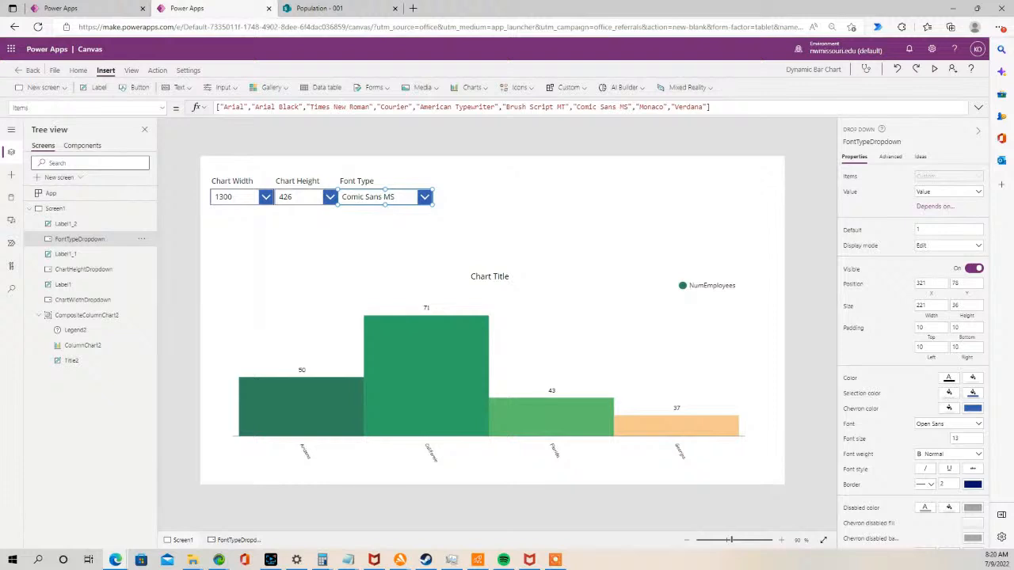
key(alt+Tab)
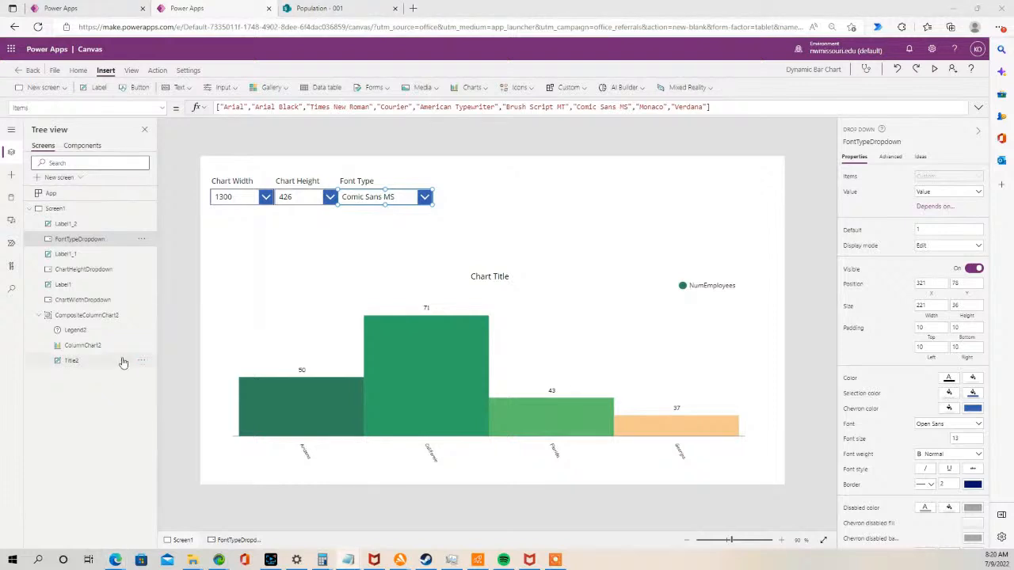
click(433, 222)
- Duplicate the Chart Height label and drop-down, place the copies beside Font Type, and relabel the copy Font Size
click(289, 201)
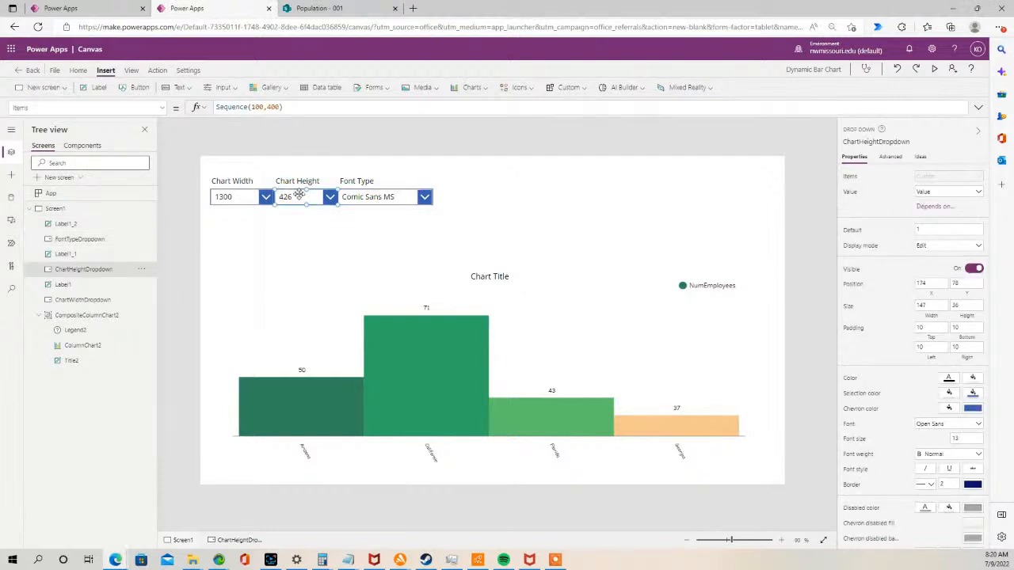
shift+click(295, 184)
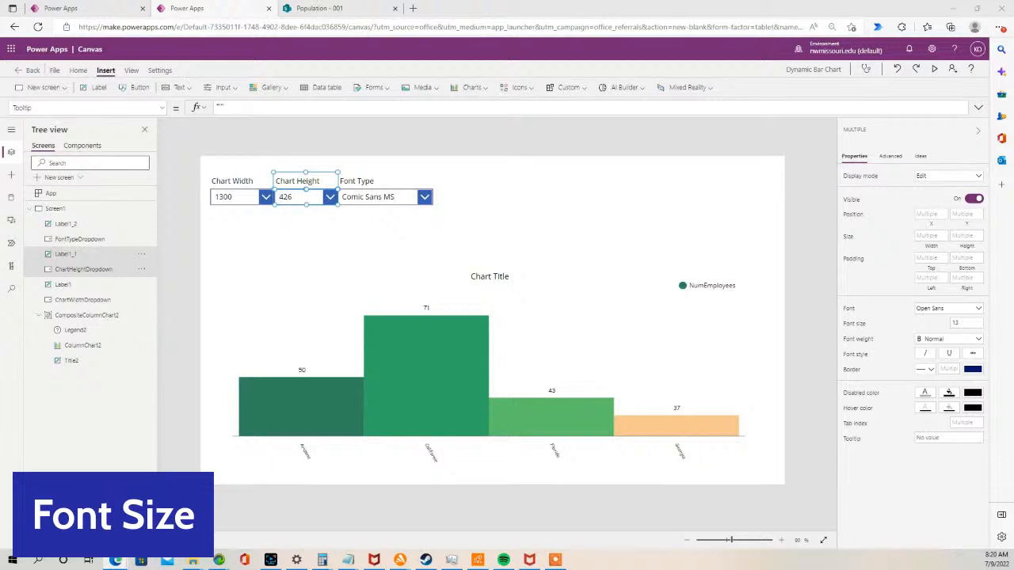
click(339, 218)
click(311, 203)
shift+click(301, 184)
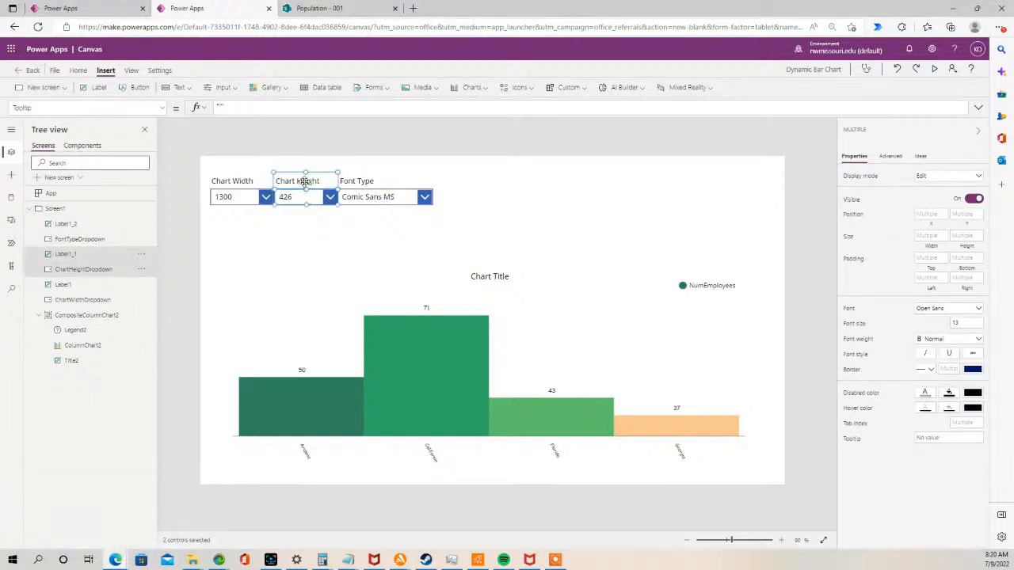
click(410, 243)
key(ctrl+v)
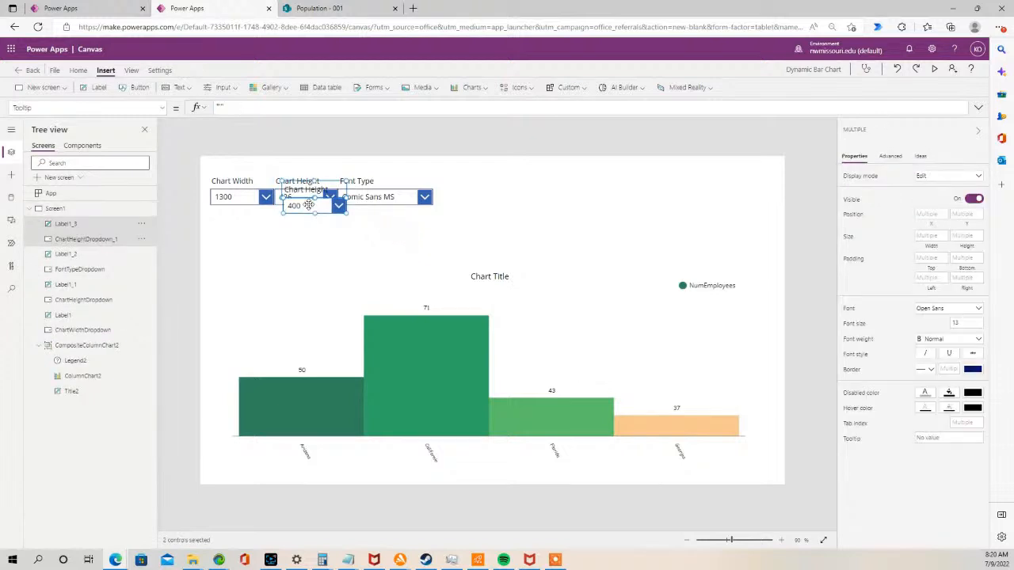
drag(306, 203, 466, 200)
double_click(458, 180)
text(Font Size)
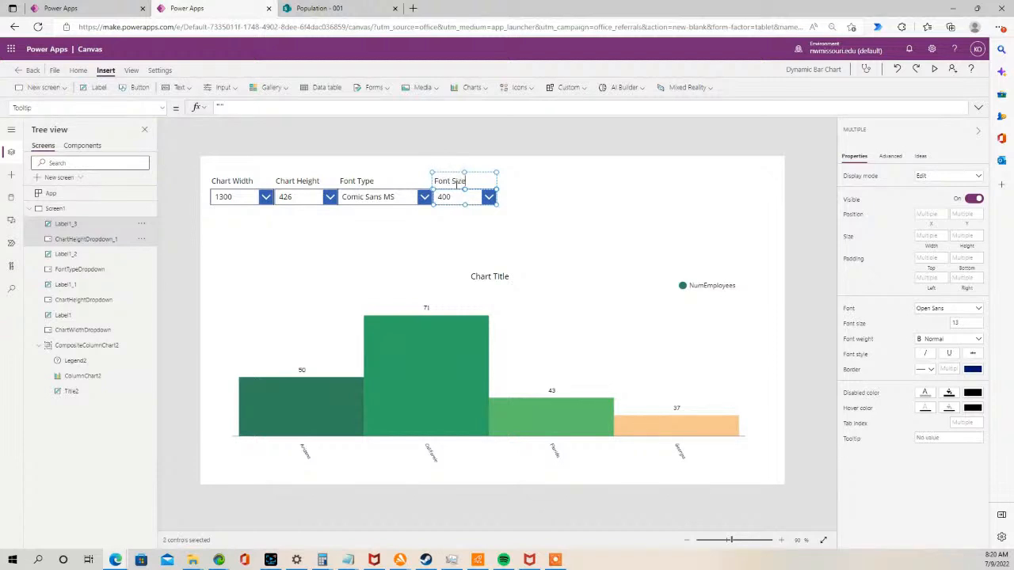
- Rename the copied Font Size drop-down to FontSizeDropdown
click(442, 220)
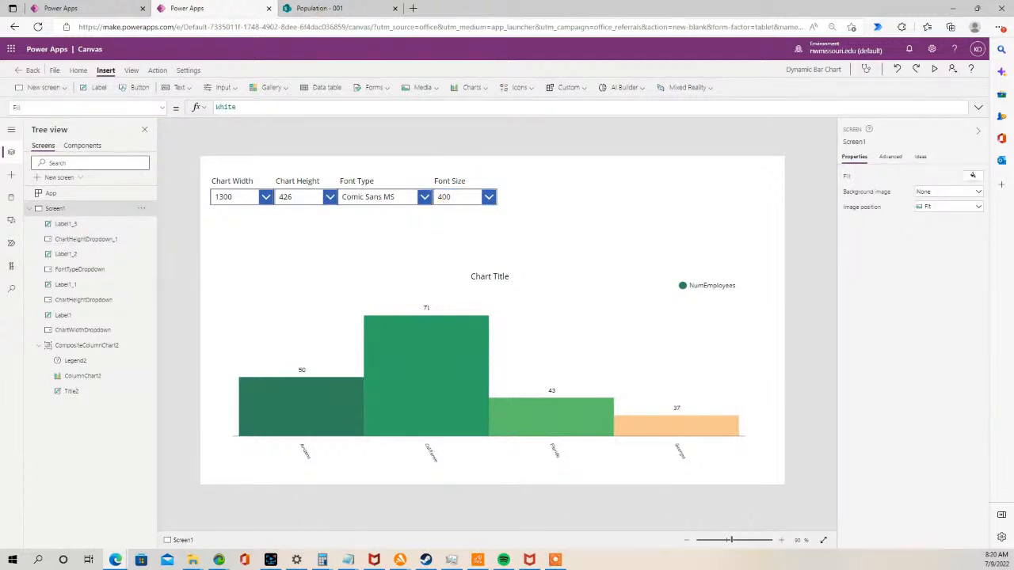
key(alt+Tab)
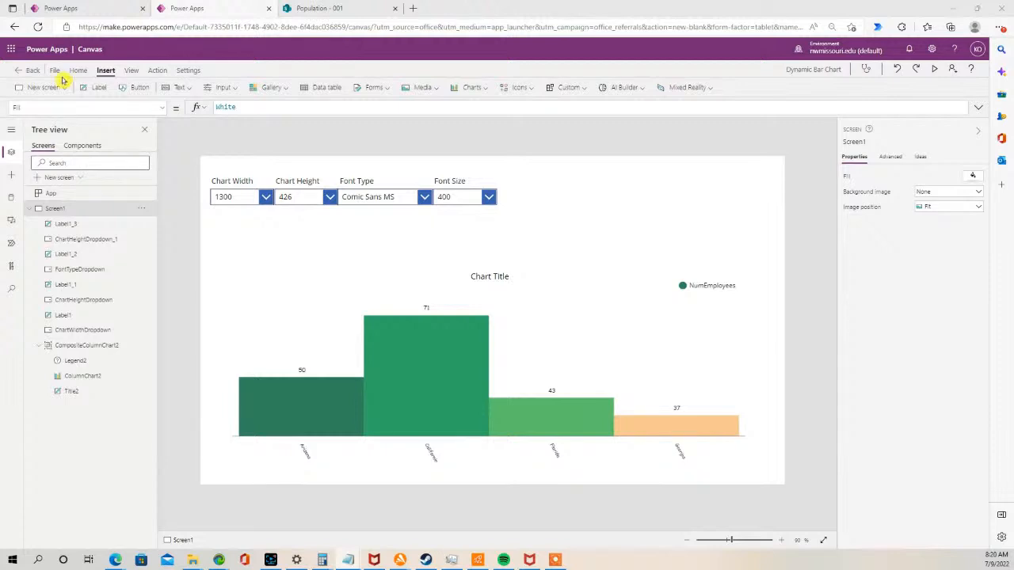
click(453, 198)
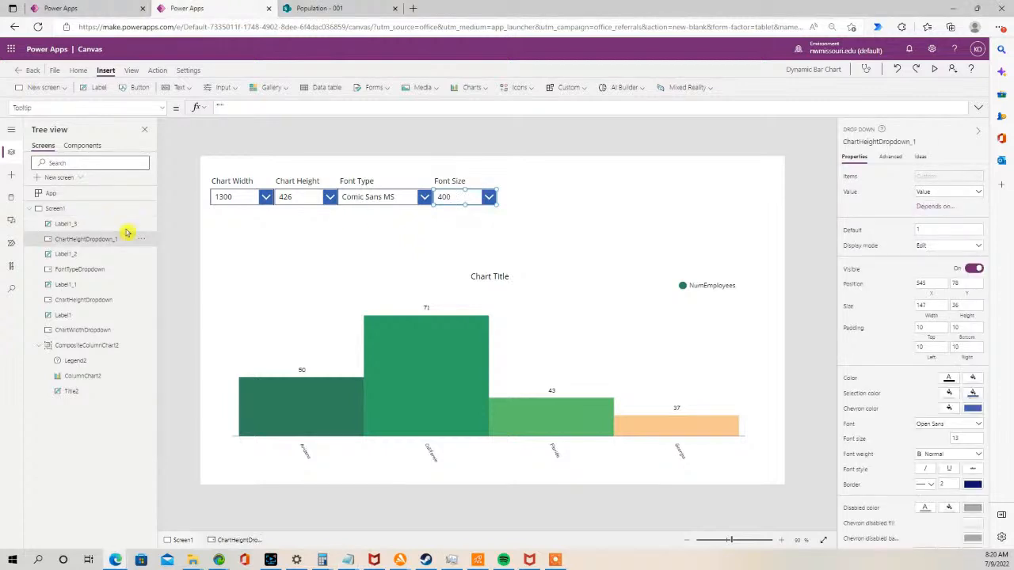
double_click(89, 239)
text(FontSizeDropdown)
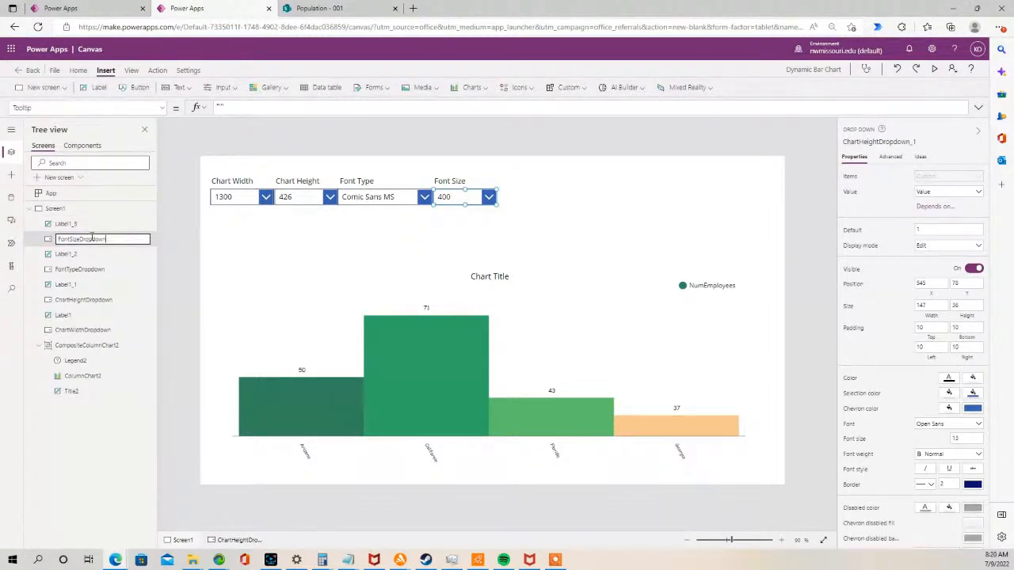
key(Return)
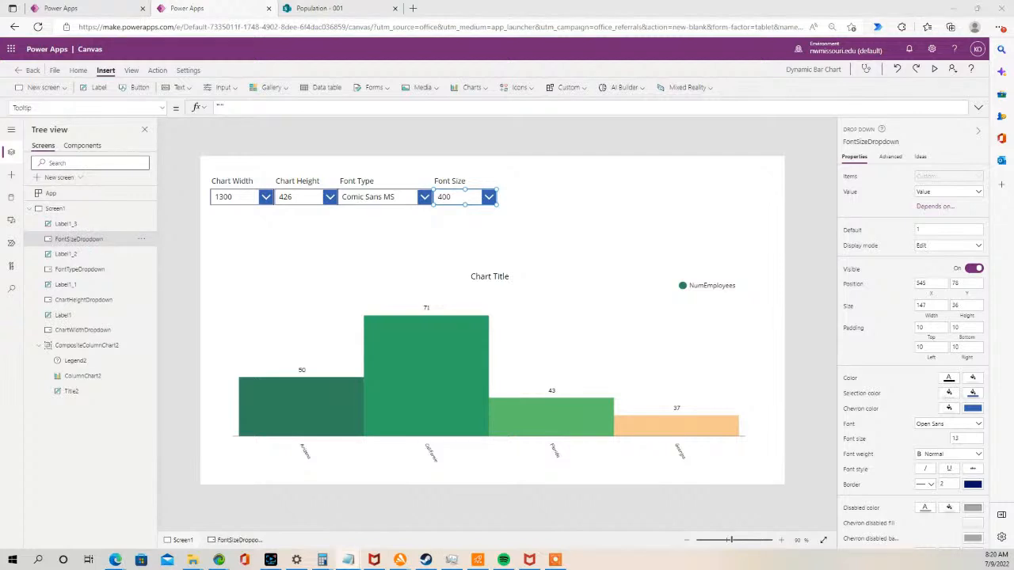
- Set the Font Size drop-down's Items property to Sequence(20,10)
click(163, 108)
scroll(116, 208, down, 5)
scroll(103, 169, up, 2)
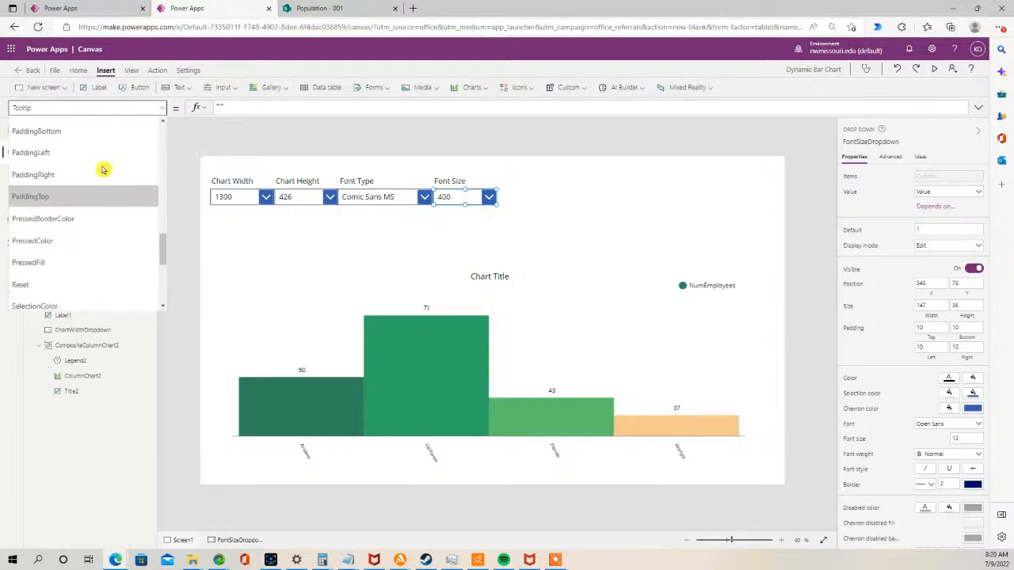
scroll(103, 169, up, 3)
click(68, 188)
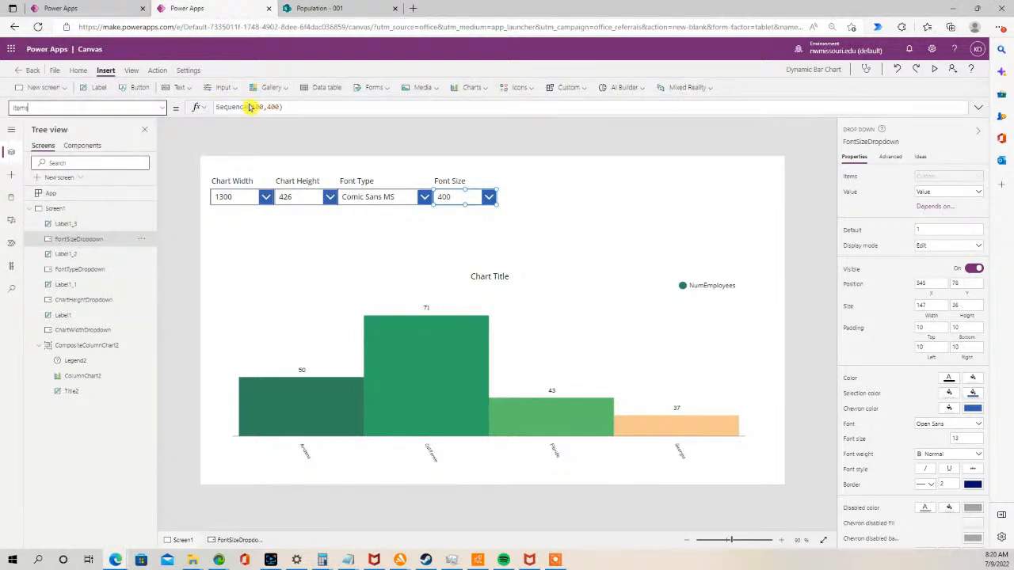
drag(301, 106, 182, 107)
text(Sequence(20,10))
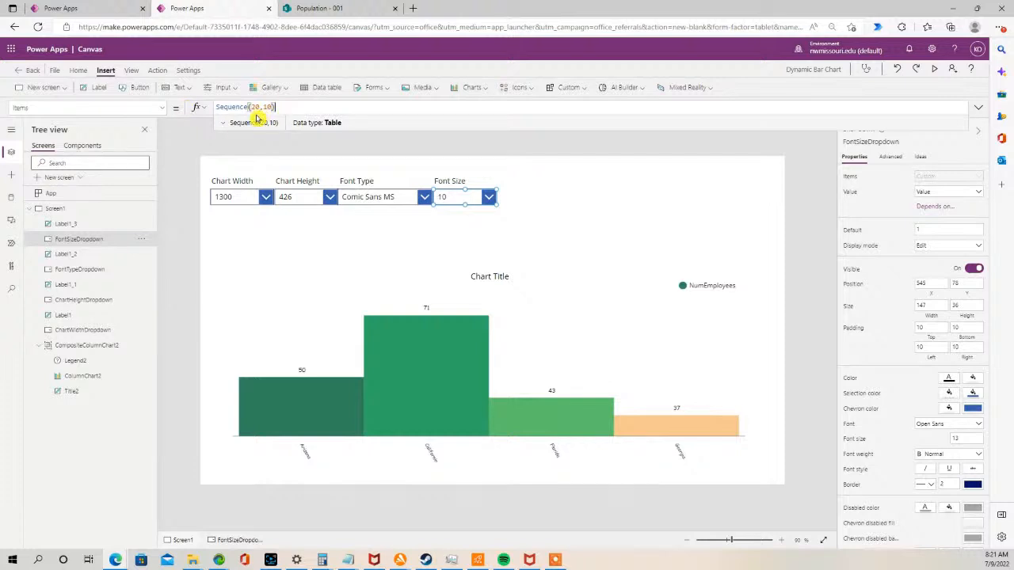
click(426, 243)
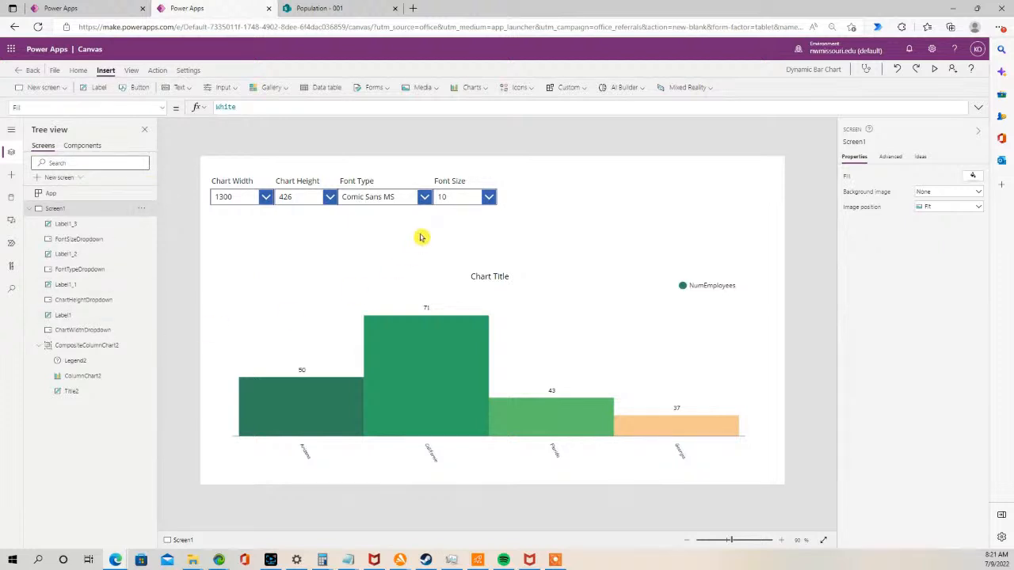
- Set the column chart's Size property to FontSizeDropdown.Selected.Value
click(446, 204)
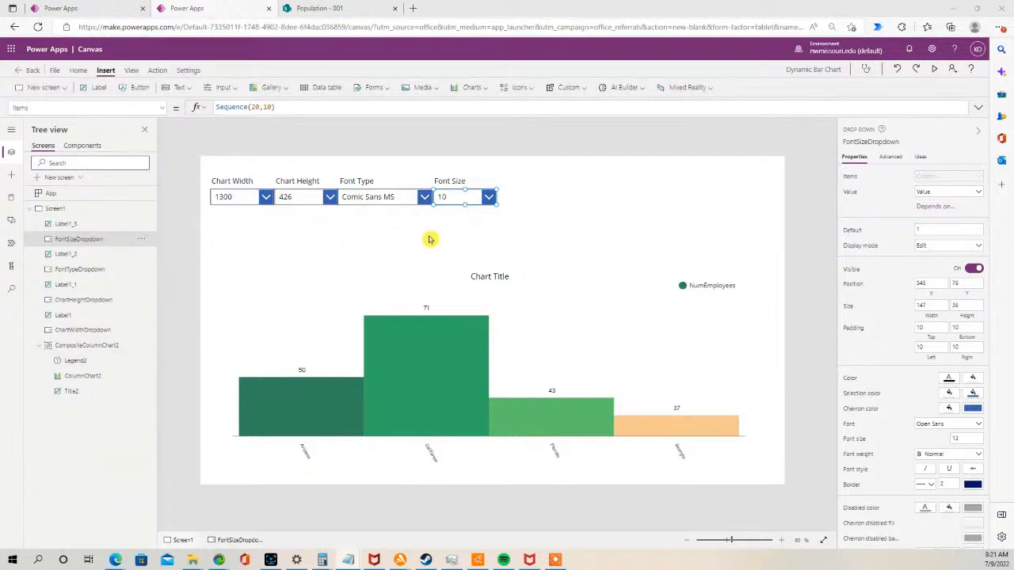
click(446, 267)
click(398, 414)
click(398, 414)
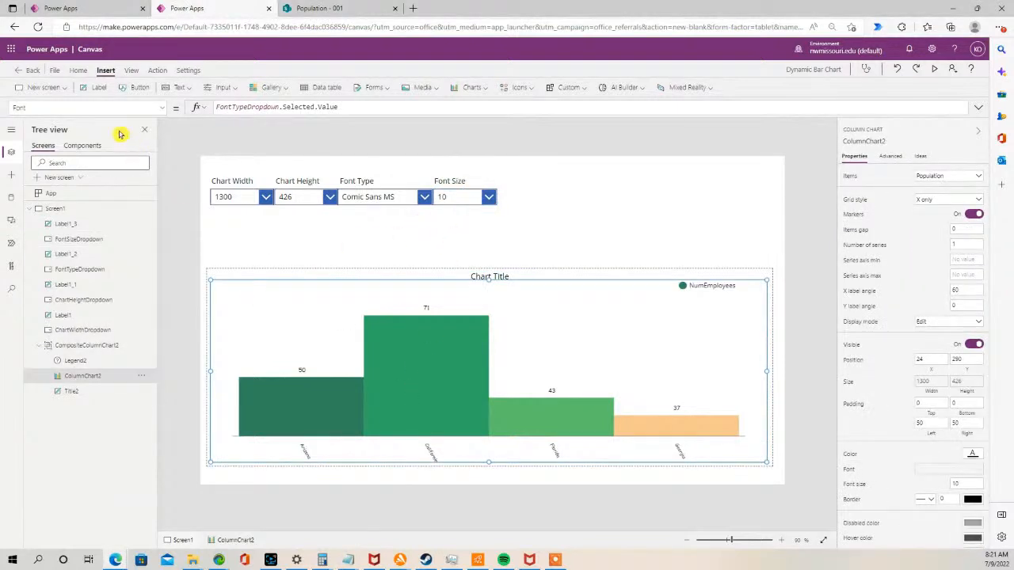
click(164, 109)
drag(164, 154, 163, 273)
click(79, 171)
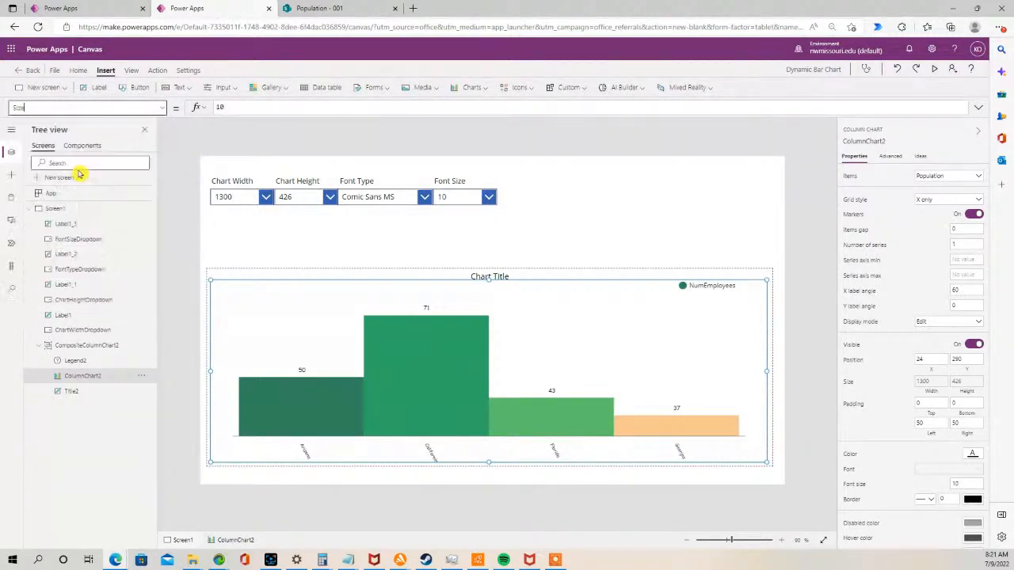
click(198, 107)
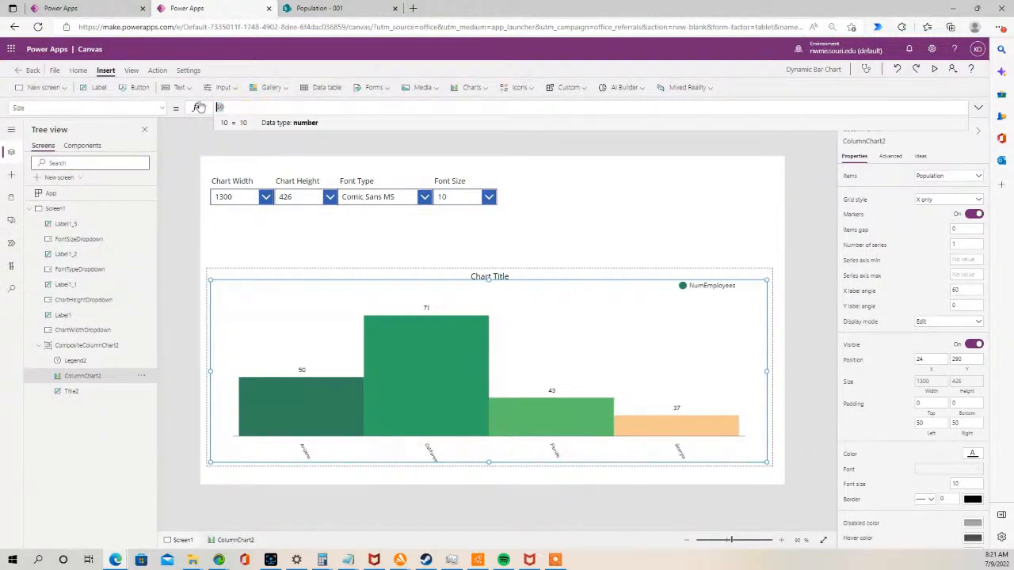
text(FontSizeDropdown.Selected.Value)
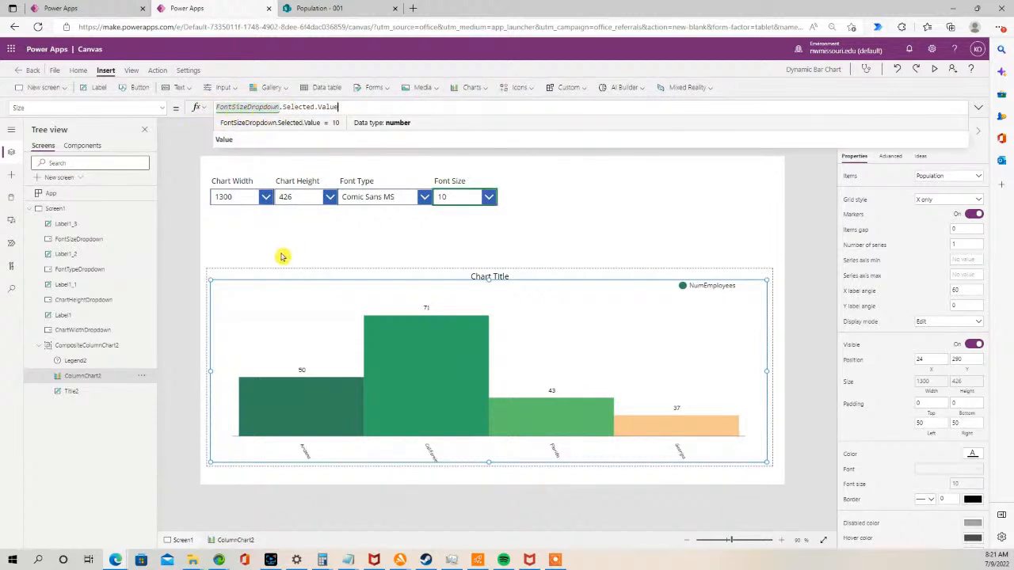
click(376, 232)
- Preview the app and try font sizes 14, 25 and 20, then close the preview
click(936, 69)
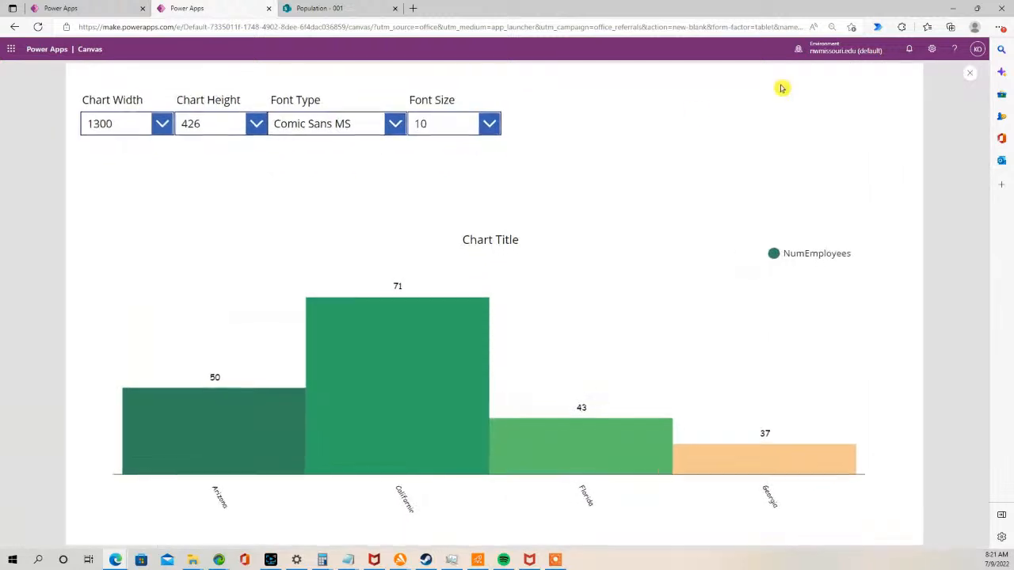
click(490, 124)
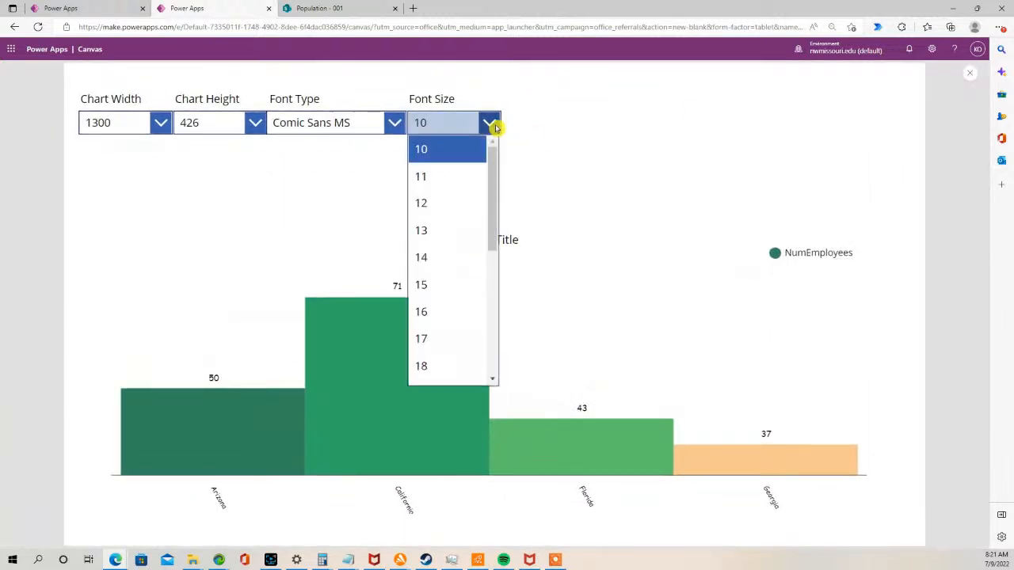
click(471, 270)
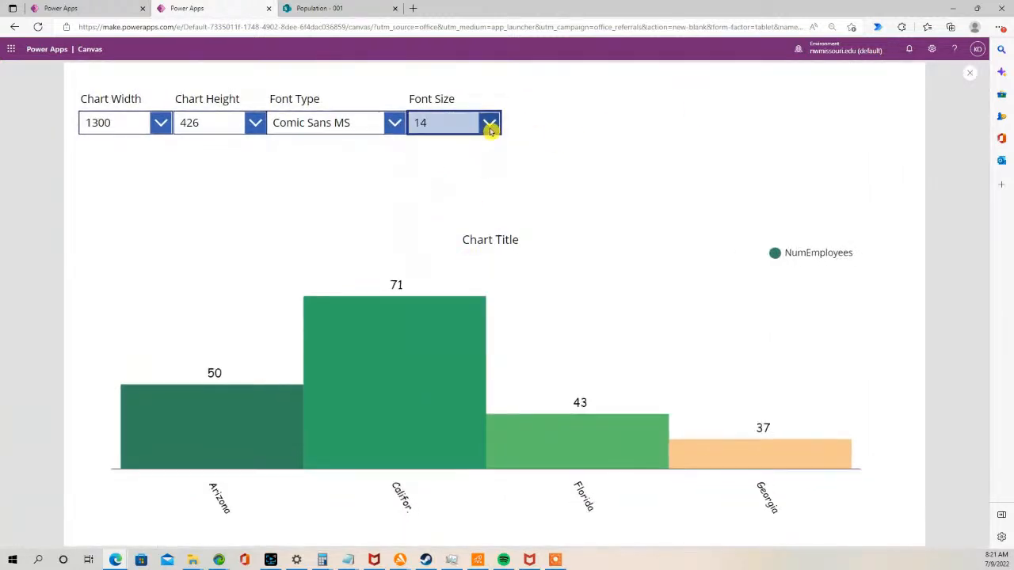
click(490, 127)
click(463, 366)
click(490, 127)
drag(492, 163, 478, 302)
click(455, 280)
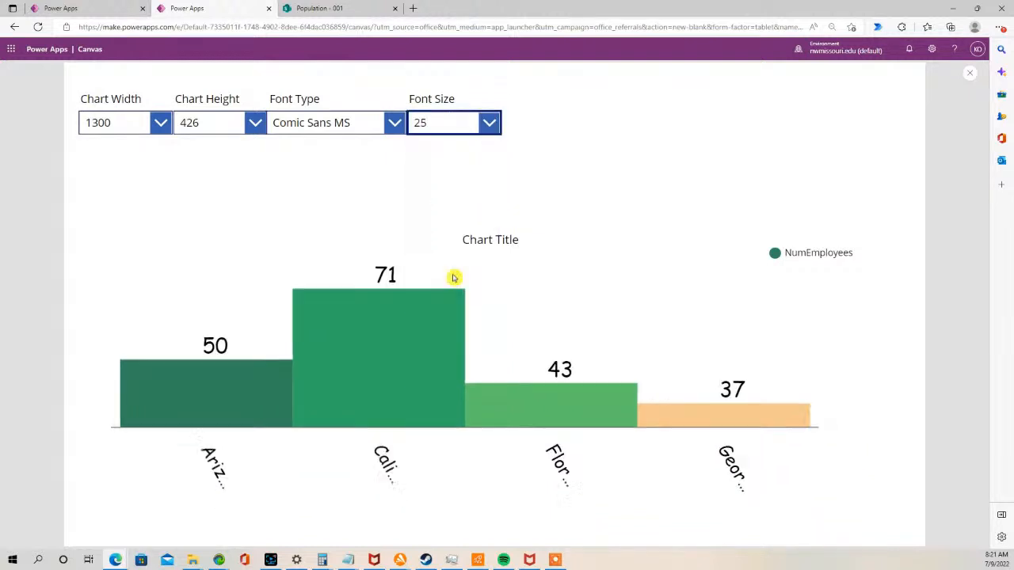
click(492, 127)
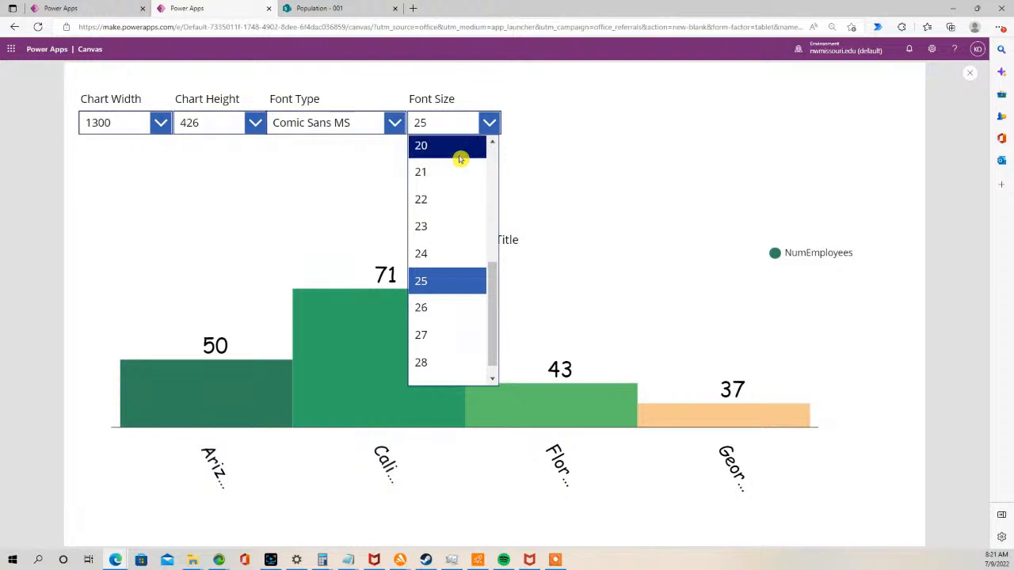
click(460, 156)
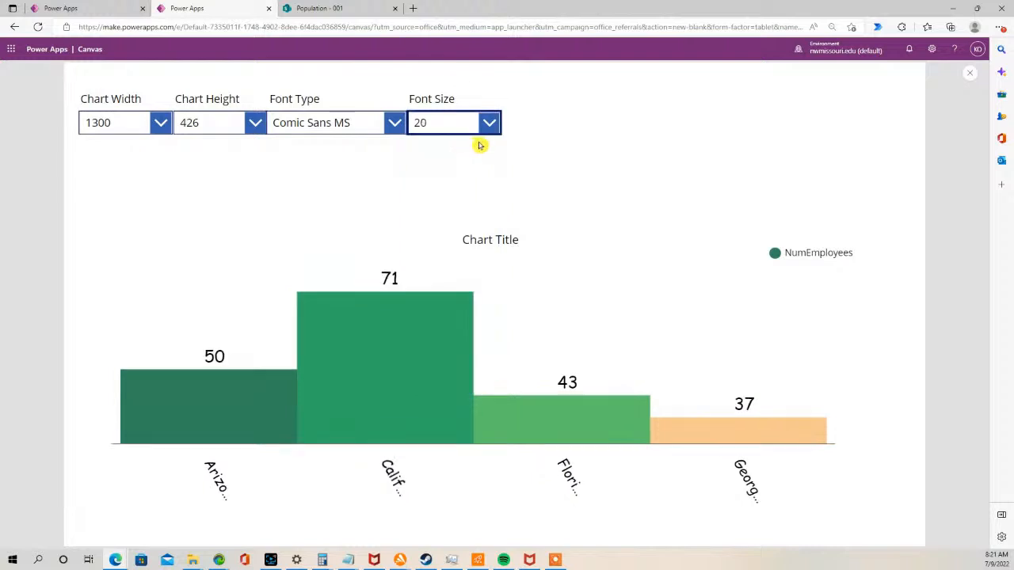
click(970, 73)
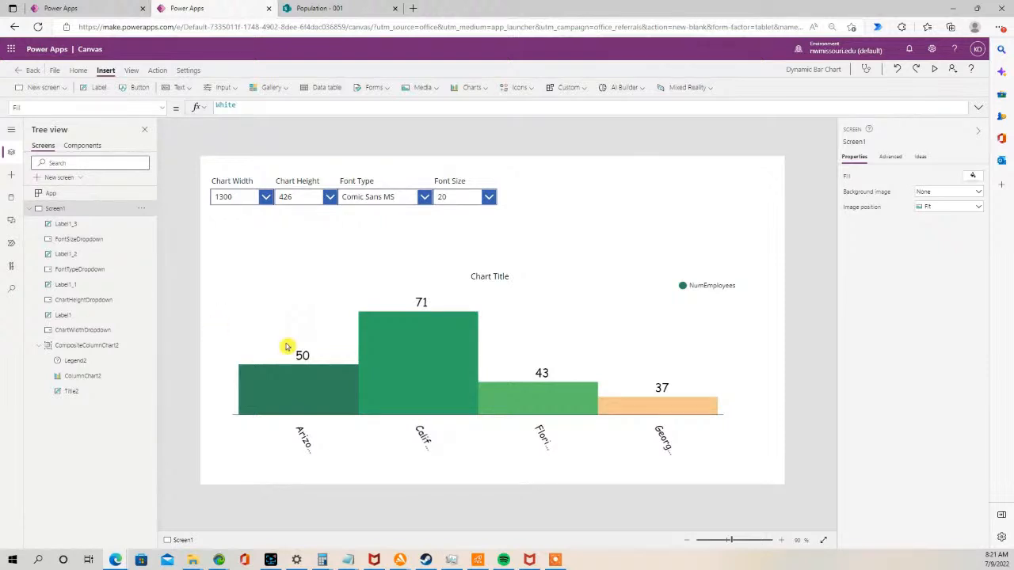
- Select the Font Type drop-down to inspect its Items formula
click(362, 197)
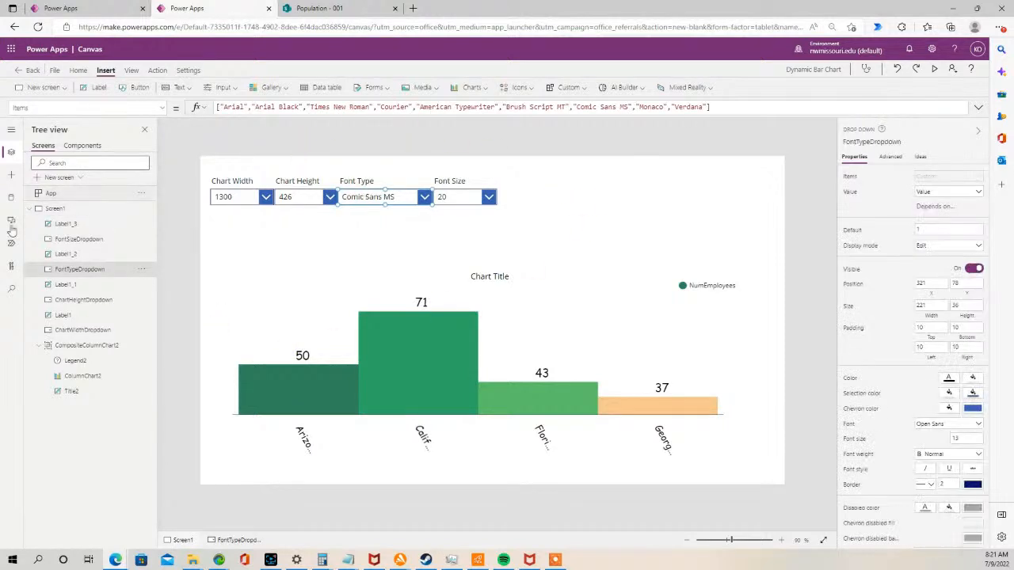
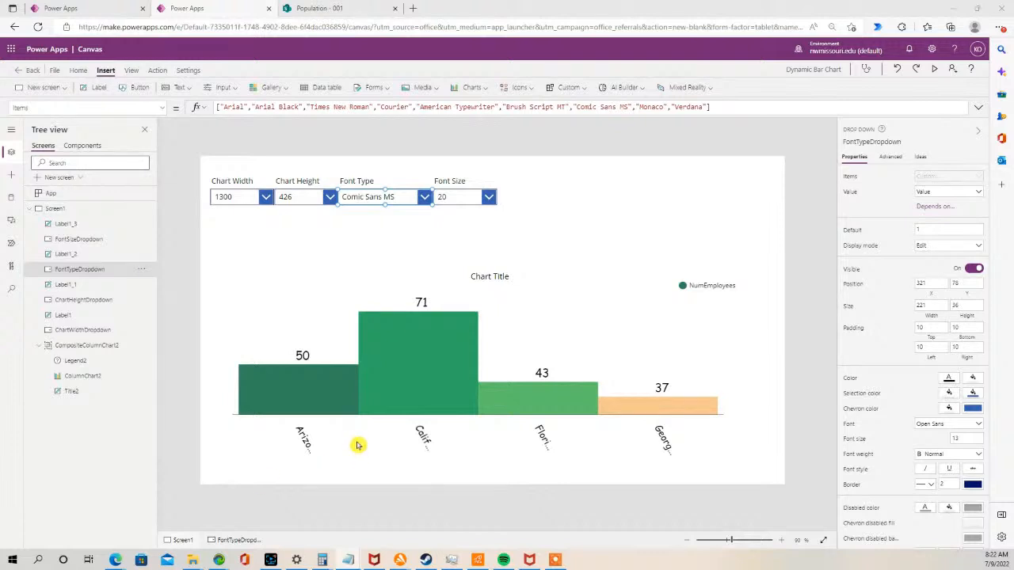
- Select the Chart Height label and drop-down, paste a duplicate pair and place it after the Font Size drop-down
click(290, 194)
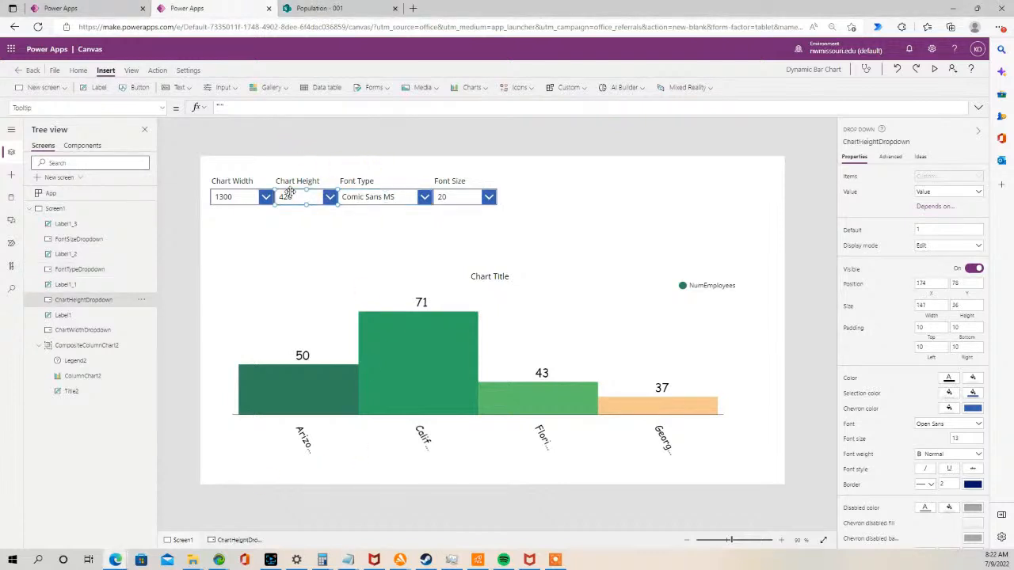
click(286, 183)
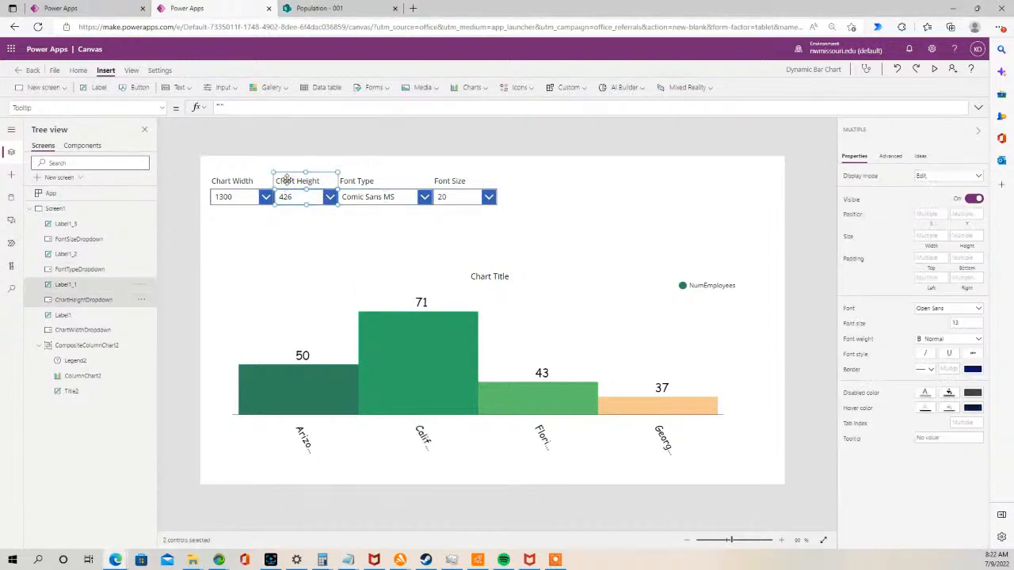
click(377, 232)
key(ctrl+v)
drag(312, 205, 528, 194)
click(507, 220)
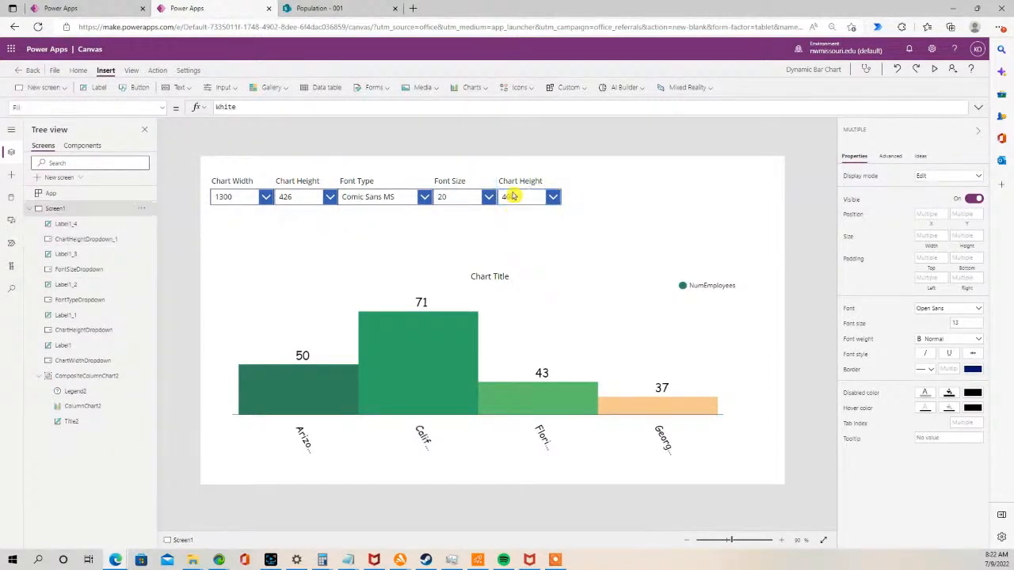
- Rename the duplicated label's text to Data Color
double_click(515, 183)
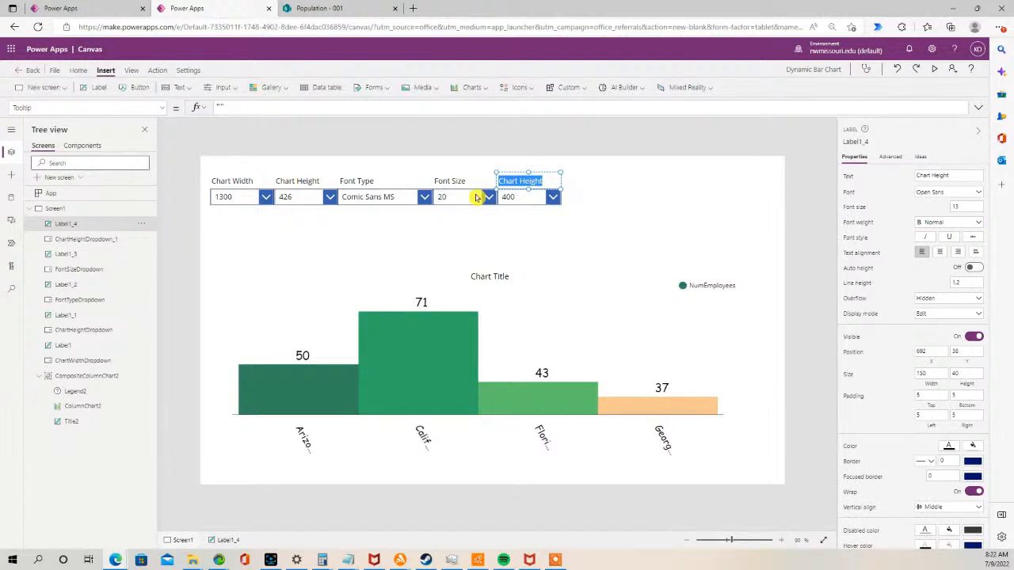
text(Data Color)
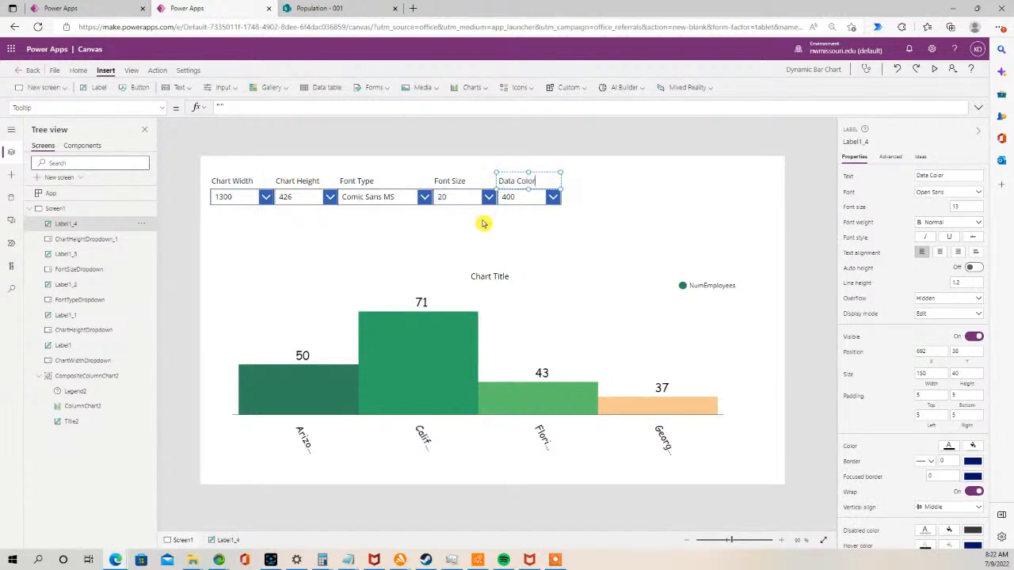
click(502, 211)
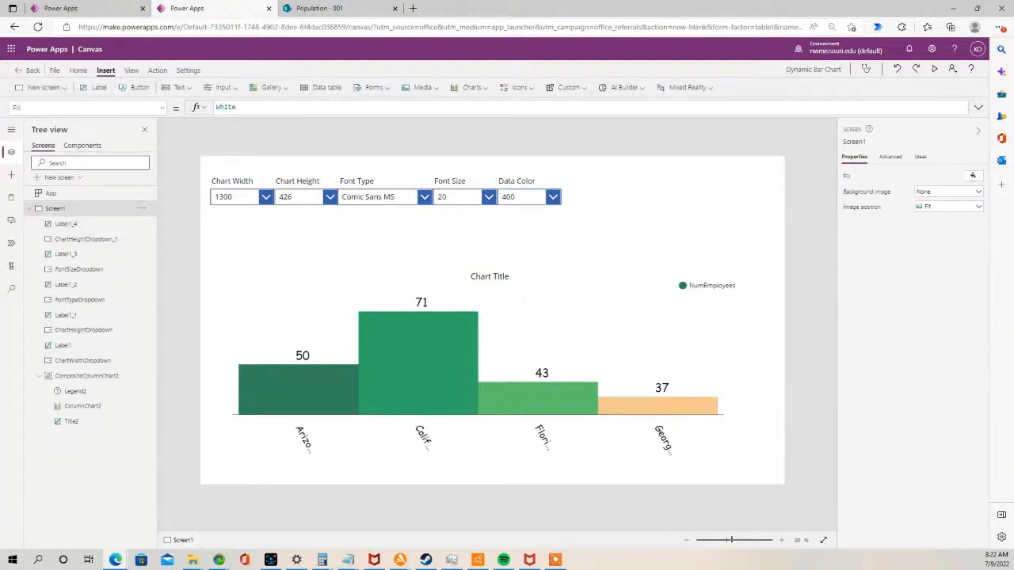
- Rename the duplicated drop-down to DataColorDropdown
key(alt+Tab)
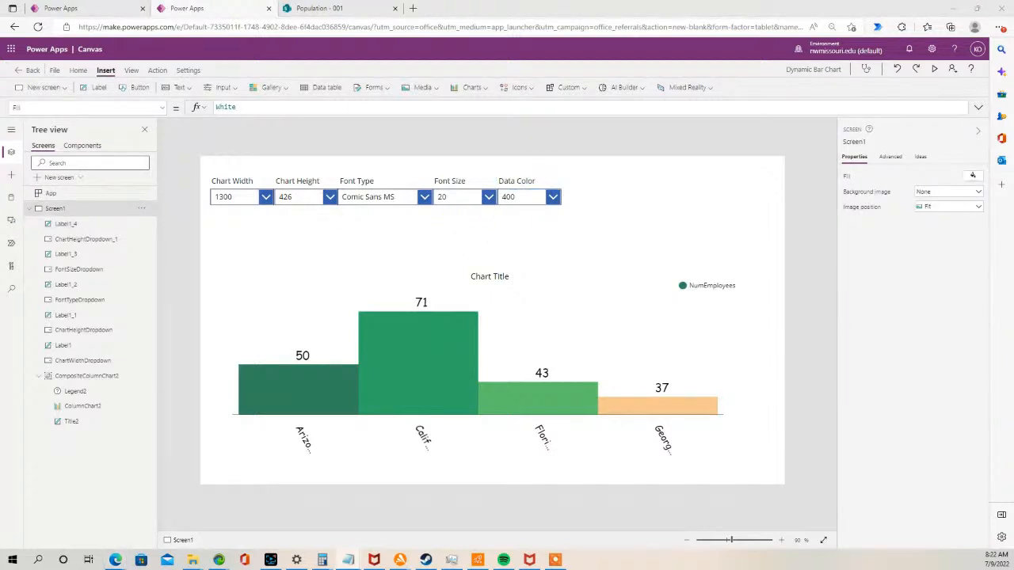
key(alt+Tab)
click(526, 192)
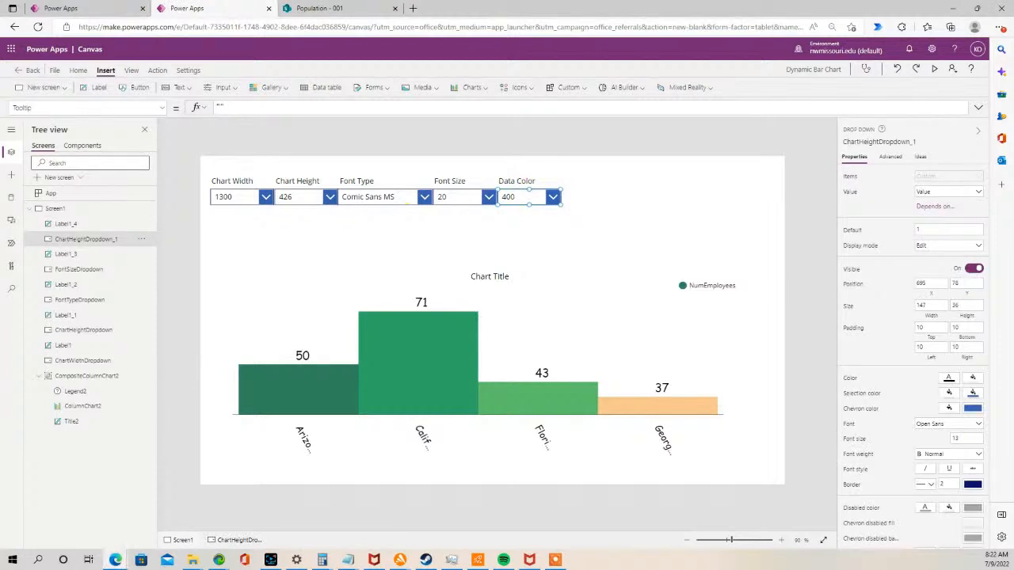
double_click(102, 238)
text(DataColorDropdown)
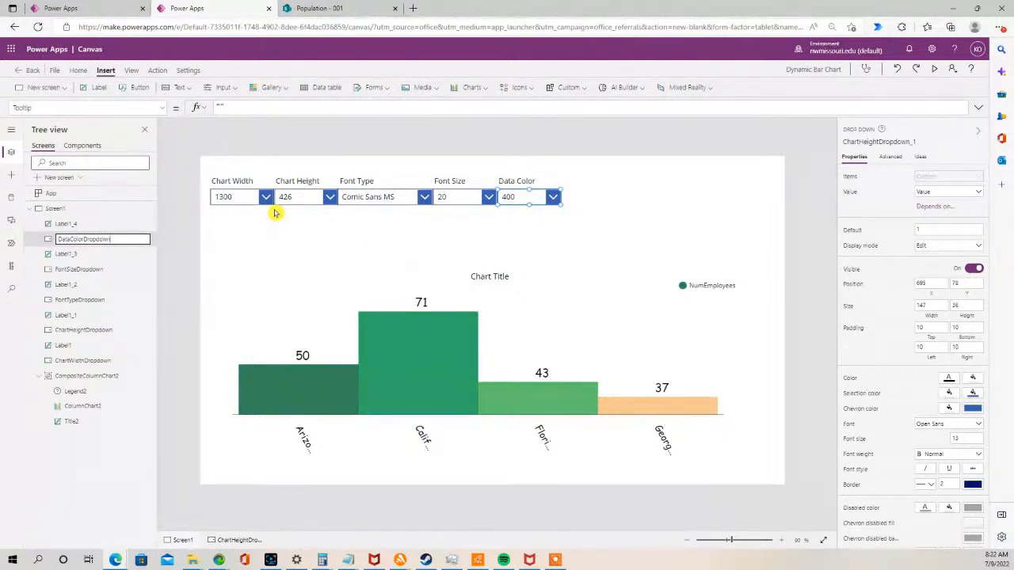
click(473, 224)
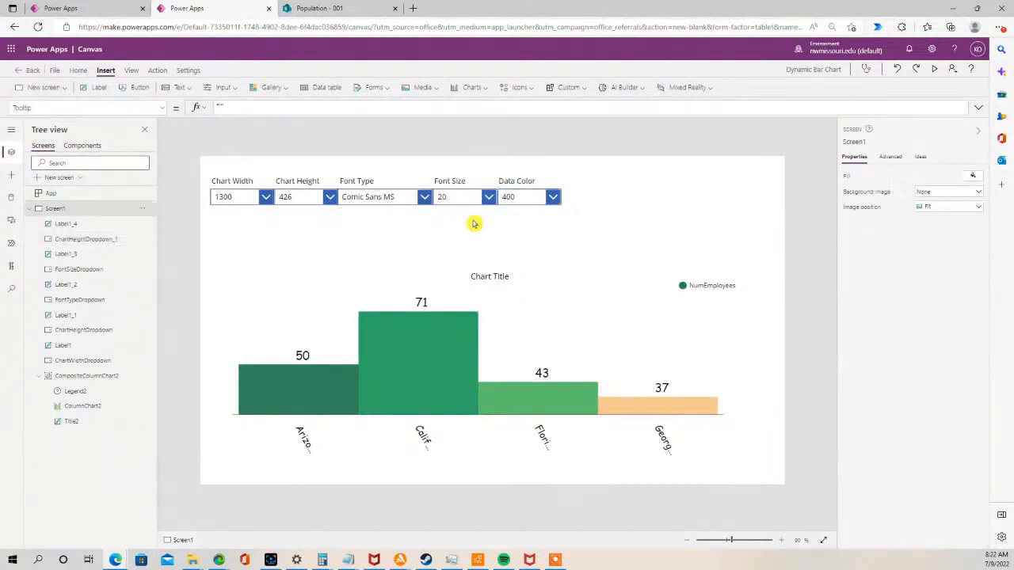
- Set the DataColorDropdown Items property to ["Red","Green","Blue", "Orange", "Dark Magenta"]
click(516, 199)
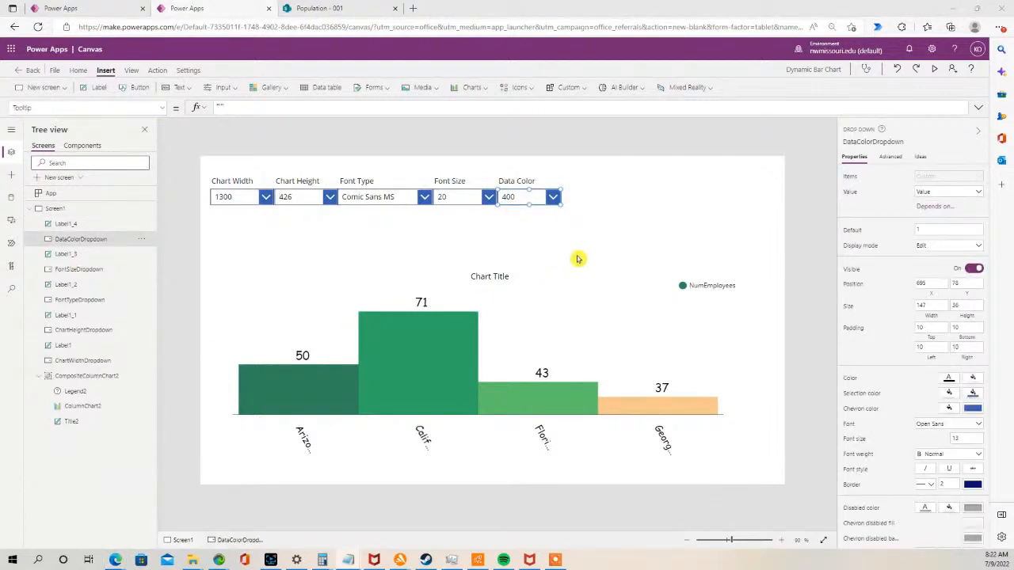
click(164, 109)
drag(167, 277, 192, 204)
click(56, 247)
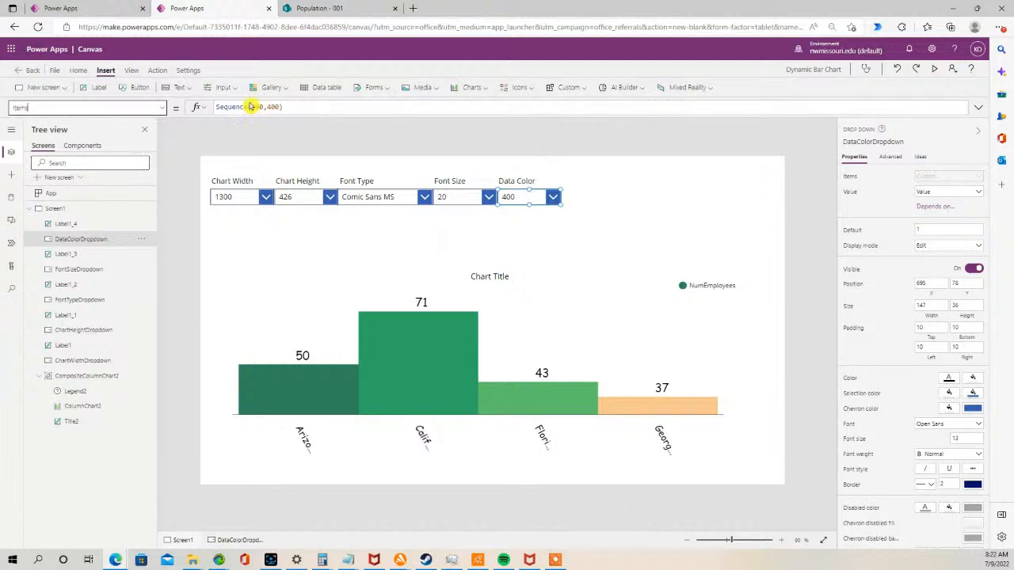
drag(298, 107, 200, 113)
text(["Red","Green","Blue", "Orange", "Dark Magenta"])
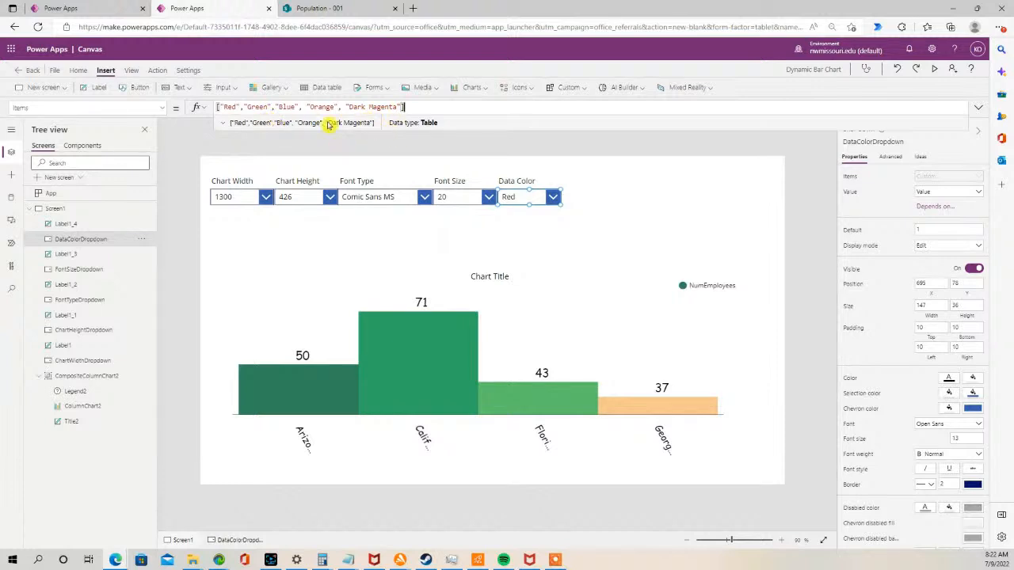
click(513, 220)
click(514, 196)
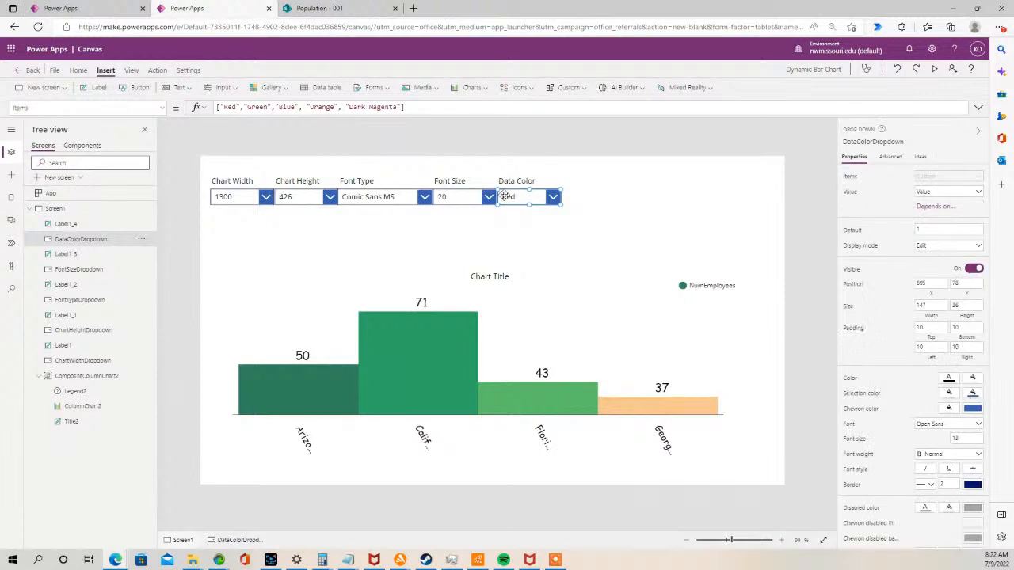
- Set the column chart's Color property to a Switch on DataColorDropdown.SelectedText.Value mapping each color name to its RGBA value, default RGBA(0,0,0,1)
double_click(84, 238)
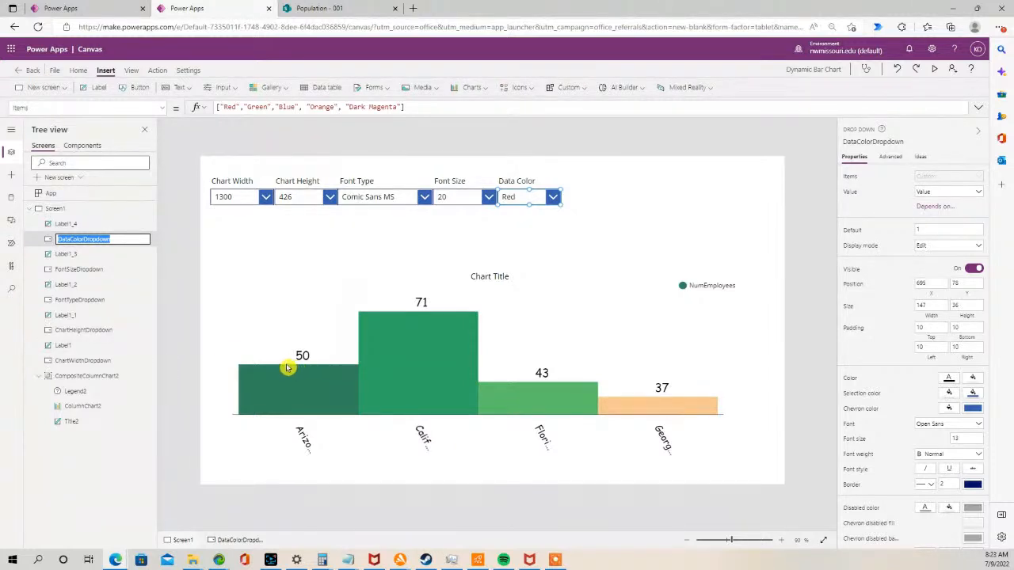
click(434, 390)
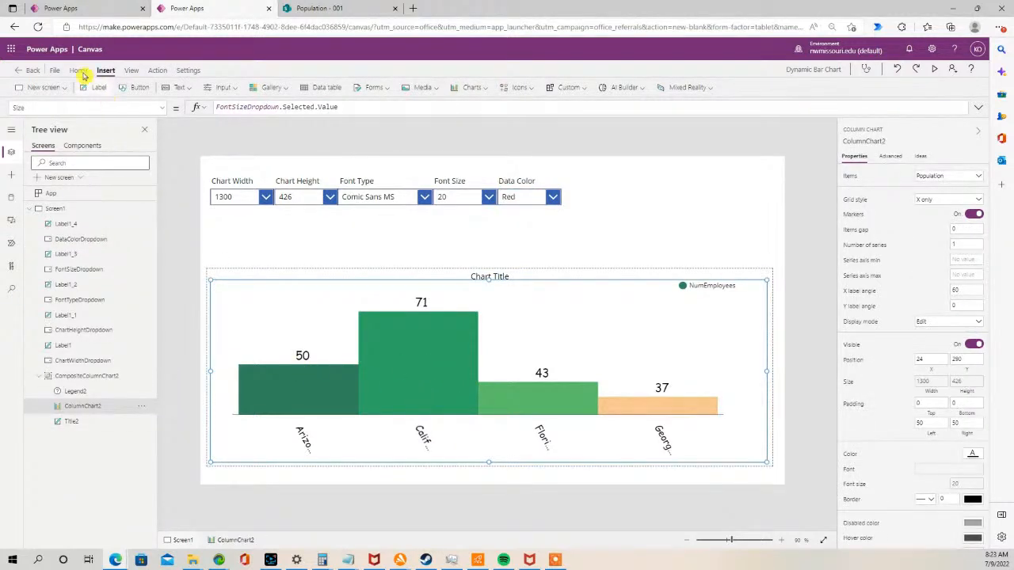
click(163, 109)
scroll(131, 178, up, 8)
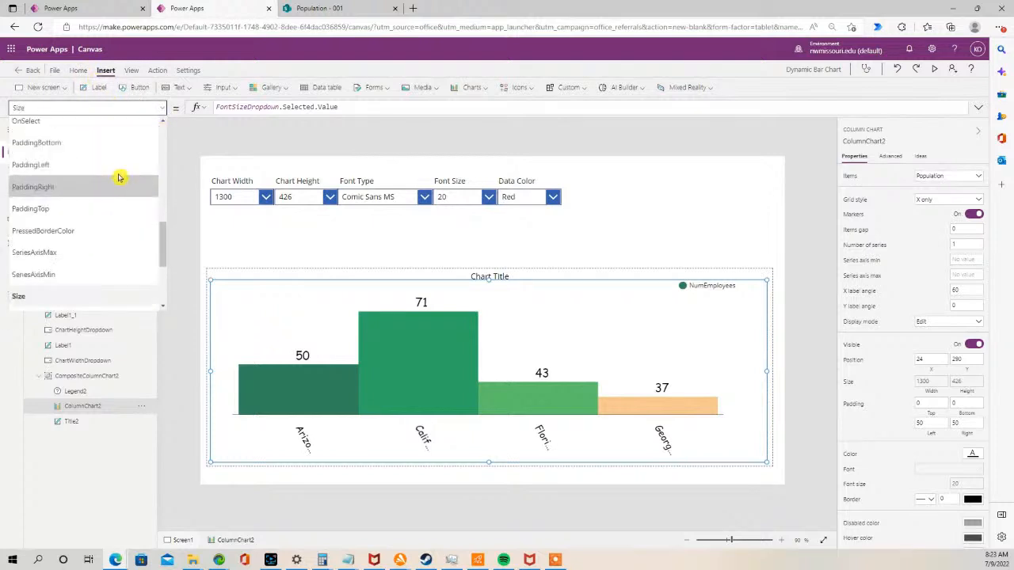
scroll(115, 176, up, 5)
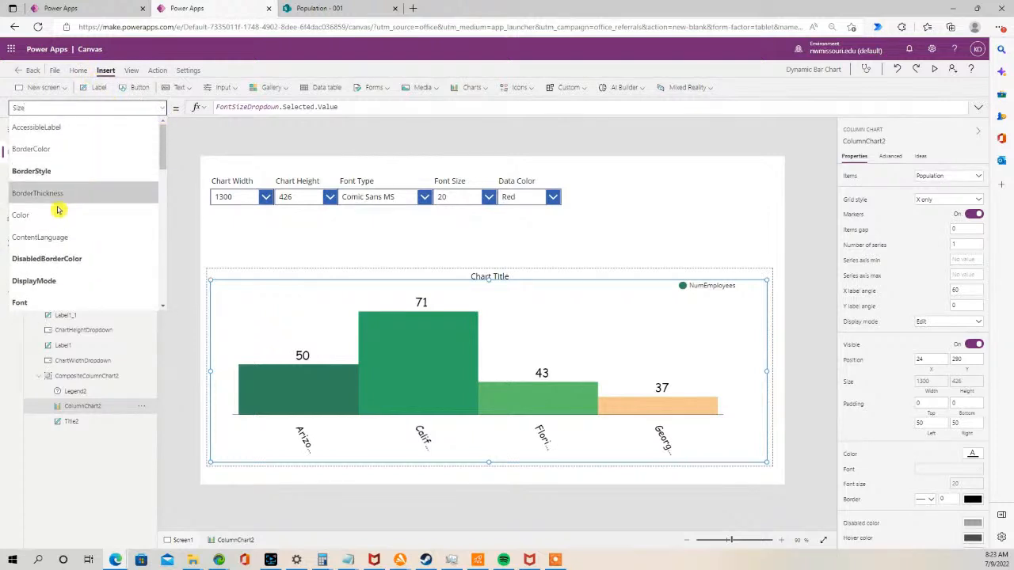
click(68, 214)
drag(277, 108, 188, 107)
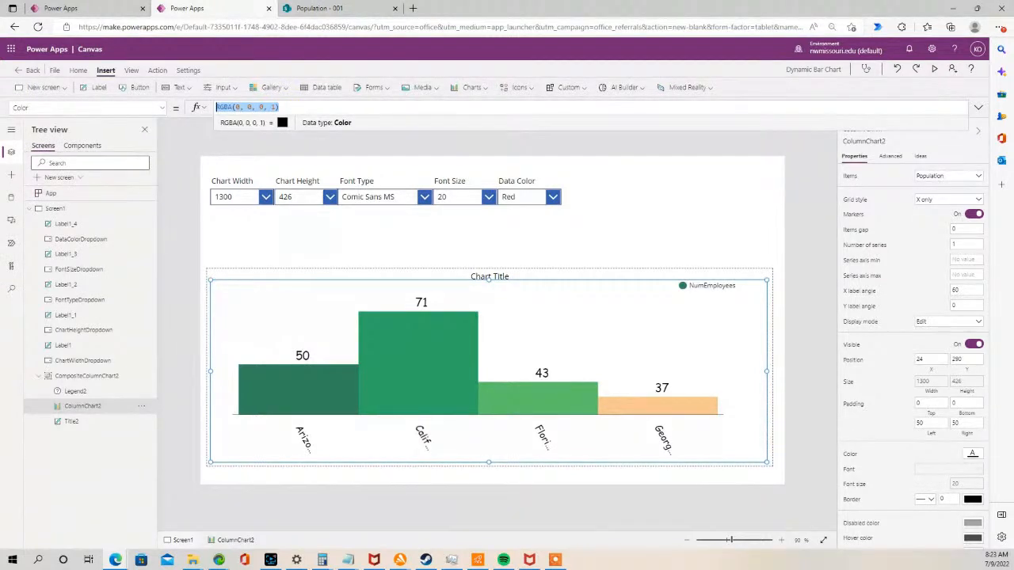
key(alt+Tab)
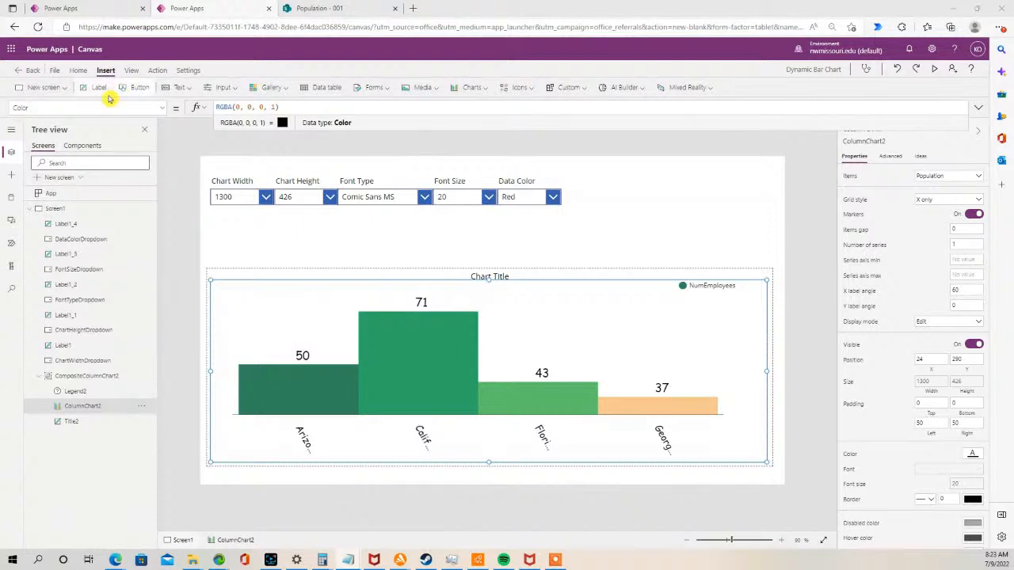
key(alt+Tab)
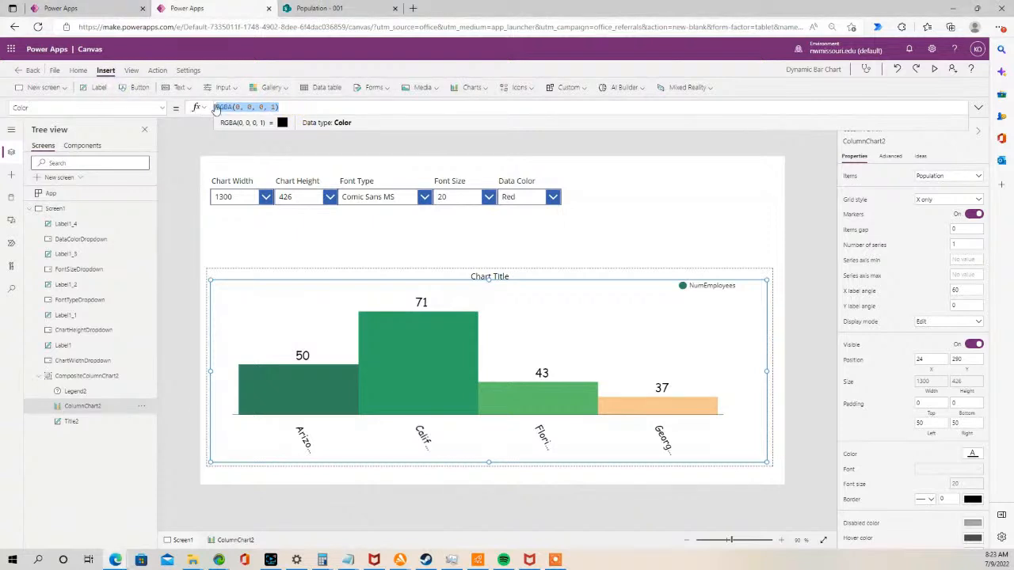
key(ctrl+v)
drag(305, 131, 291, 249)
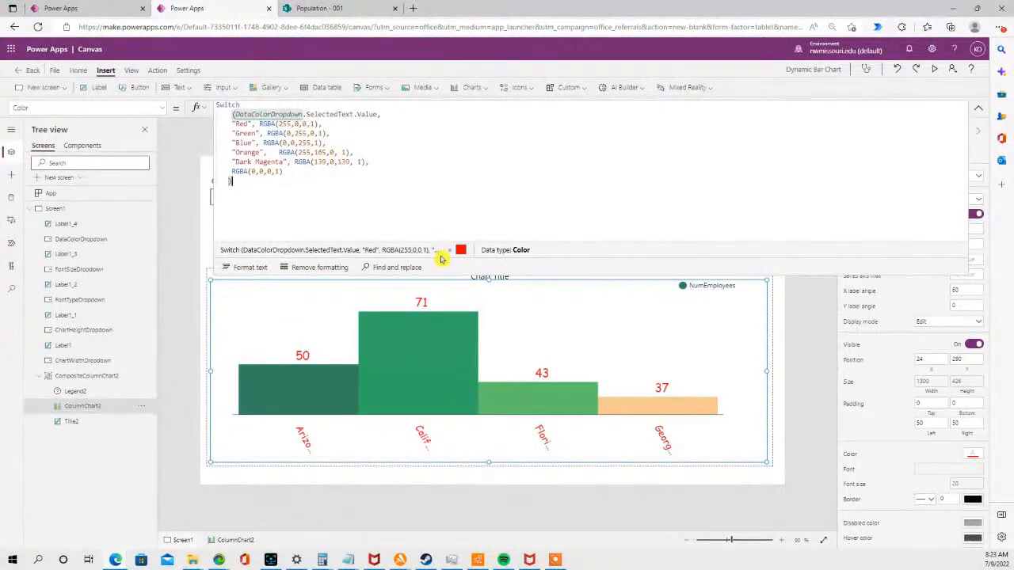
drag(447, 273, 452, 188)
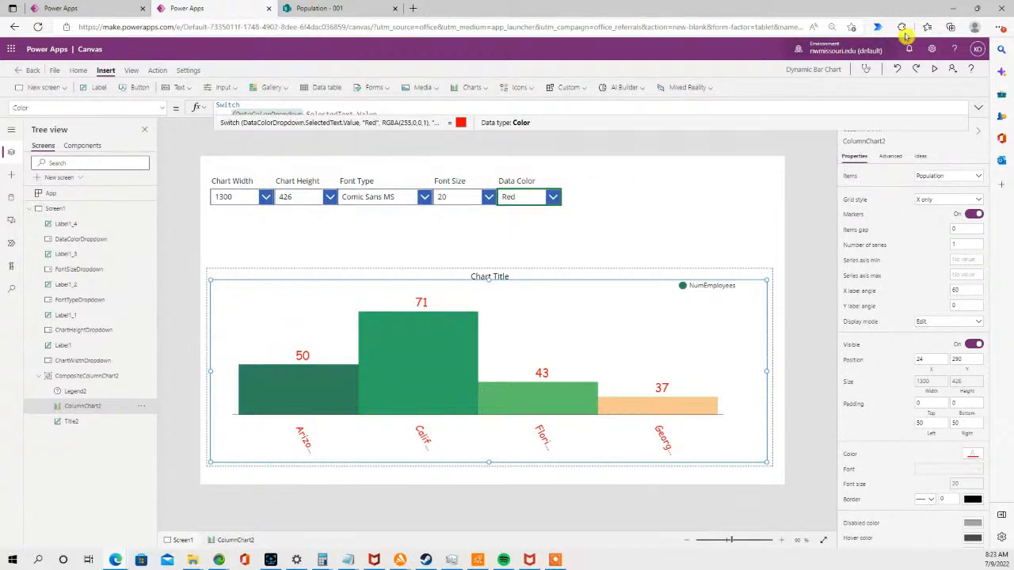
- Preview the app, try the data colors Green, Orange and Dark Magenta, then close the preview
click(934, 69)
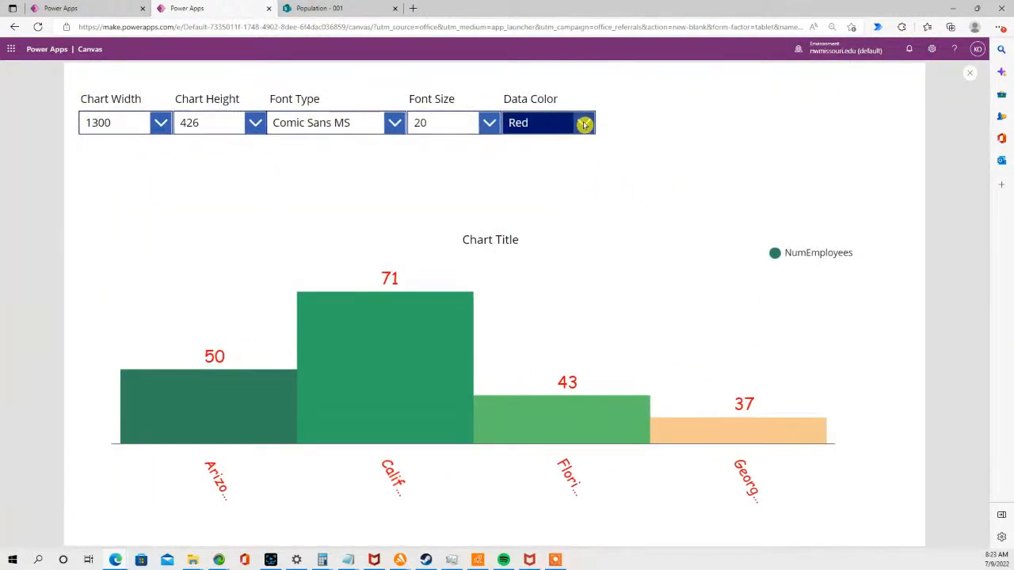
click(583, 122)
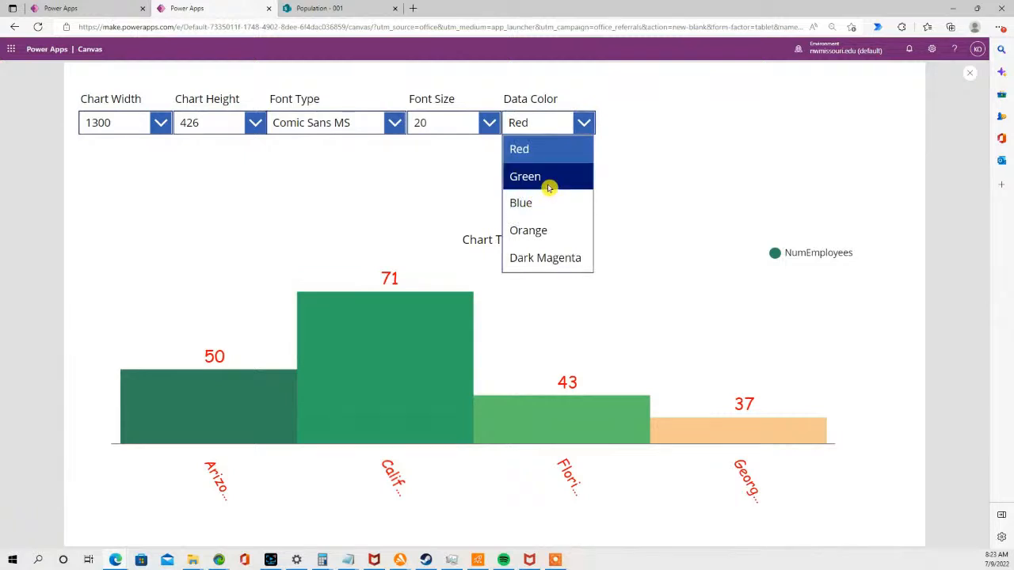
click(550, 178)
click(588, 123)
click(554, 231)
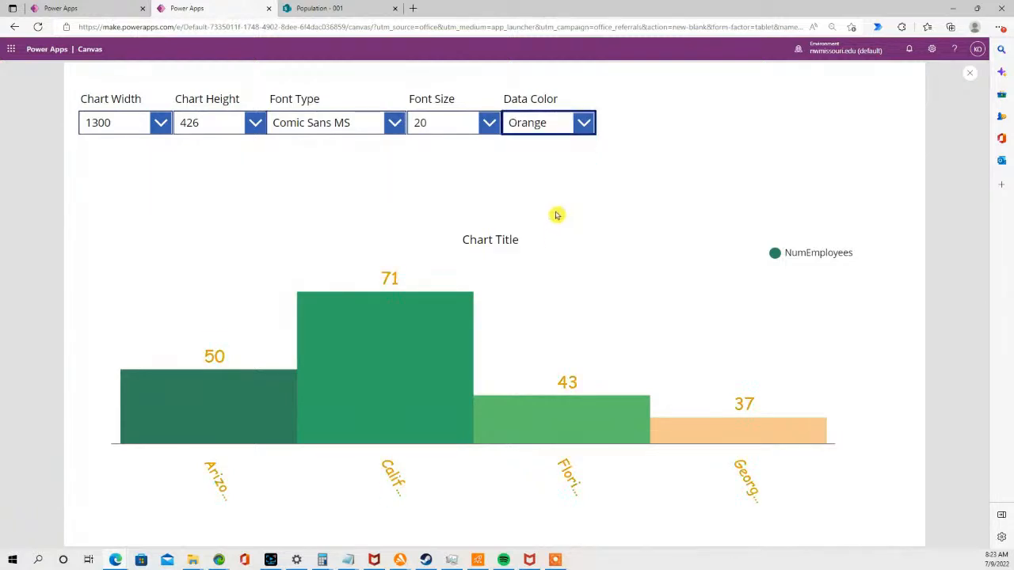
click(587, 123)
click(561, 255)
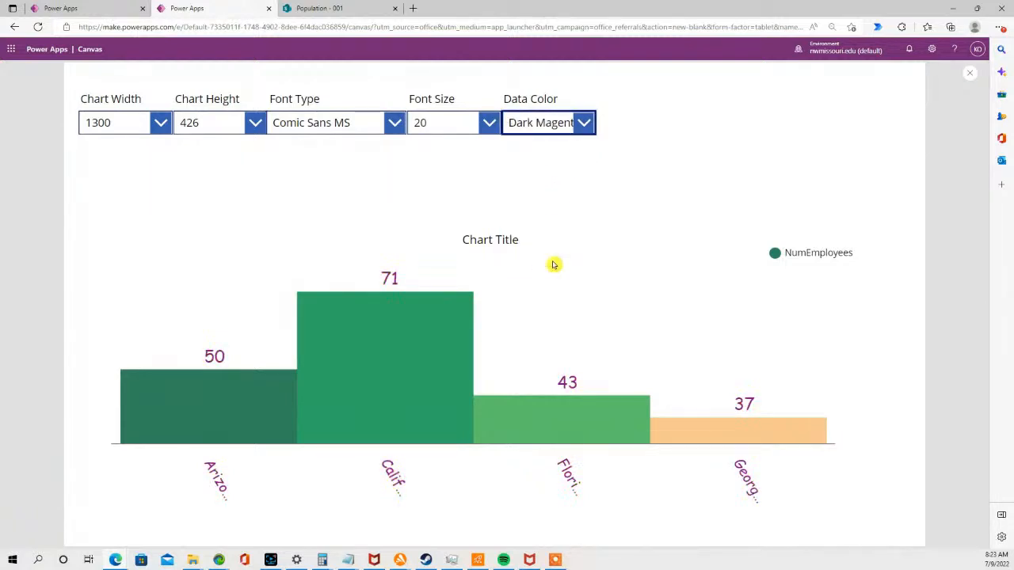
click(589, 124)
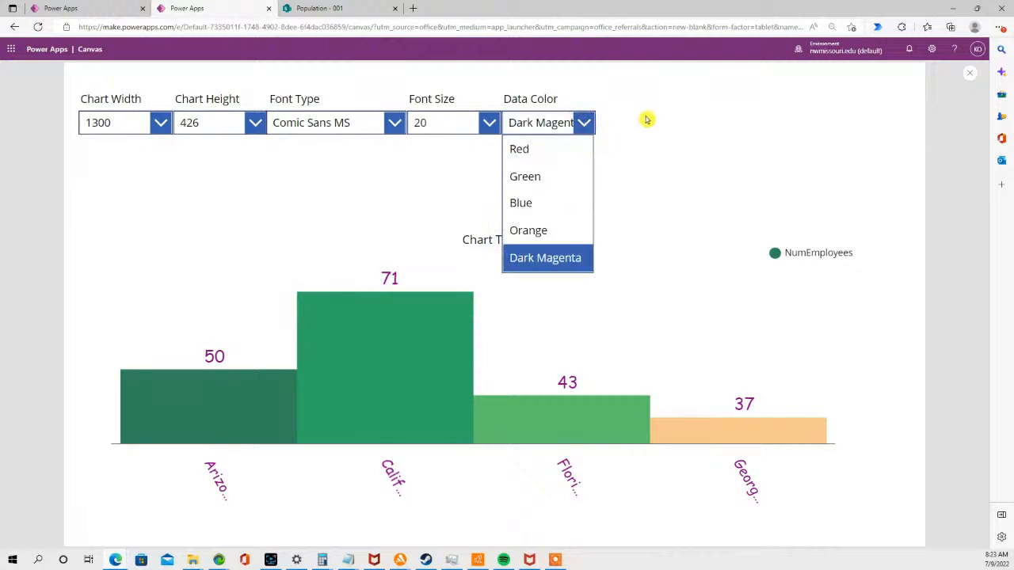
click(970, 72)
click(546, 201)
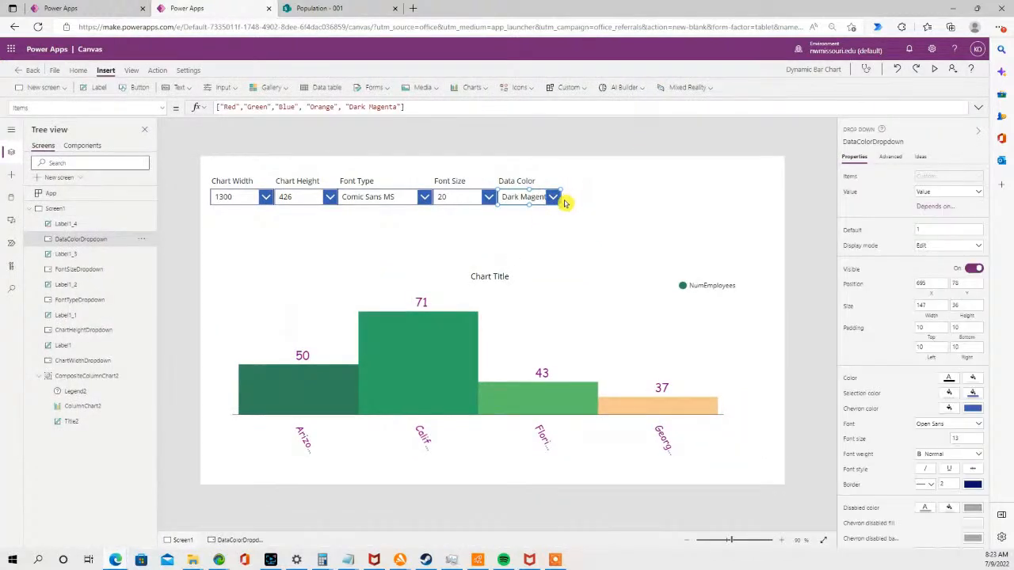
- Widen the Data Color drop-down to about 189 px so Dark Magenta fits
drag(561, 204, 580, 202)
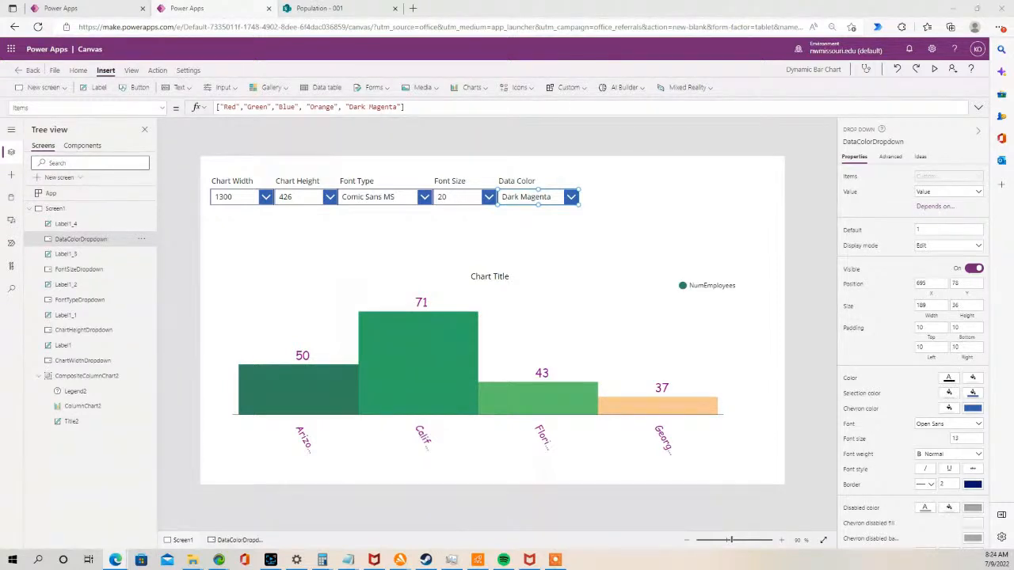
click(530, 217)
click(538, 199)
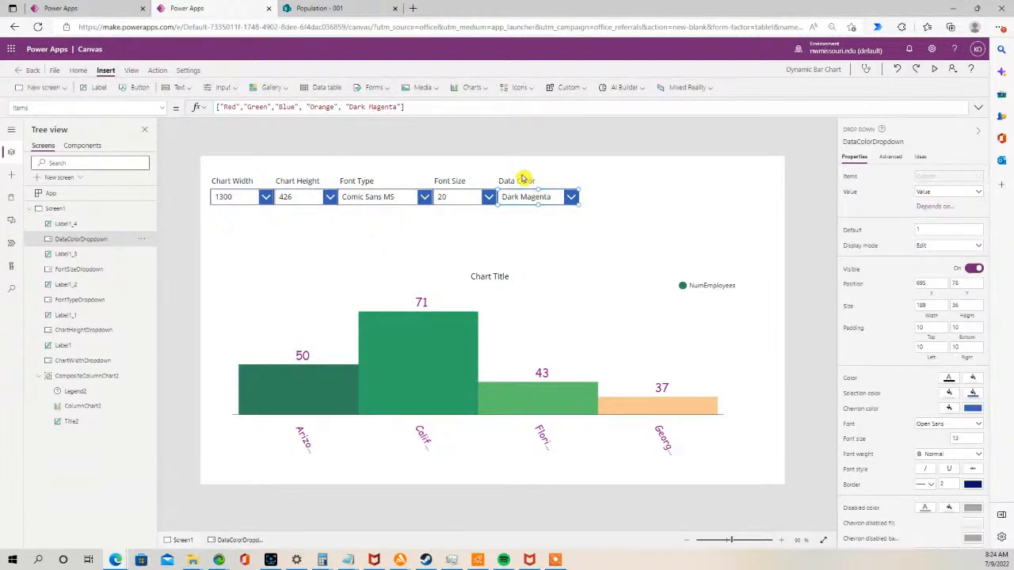
- Select the Data Color label and drop-down, paste a duplicate pair and place it to their right
shift+click(519, 181)
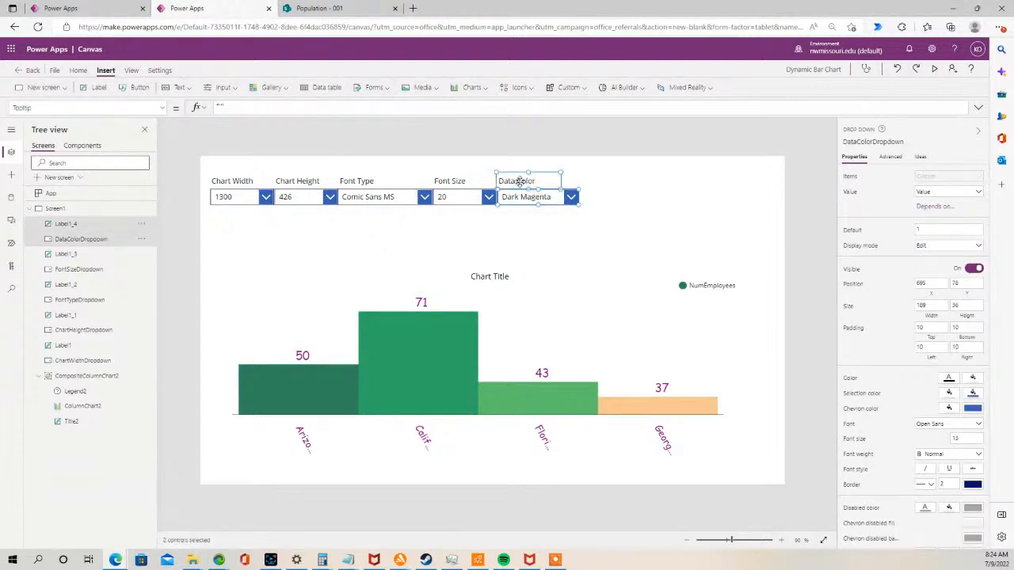
click(623, 186)
key(ctrl+v)
drag(528, 220, 606, 198)
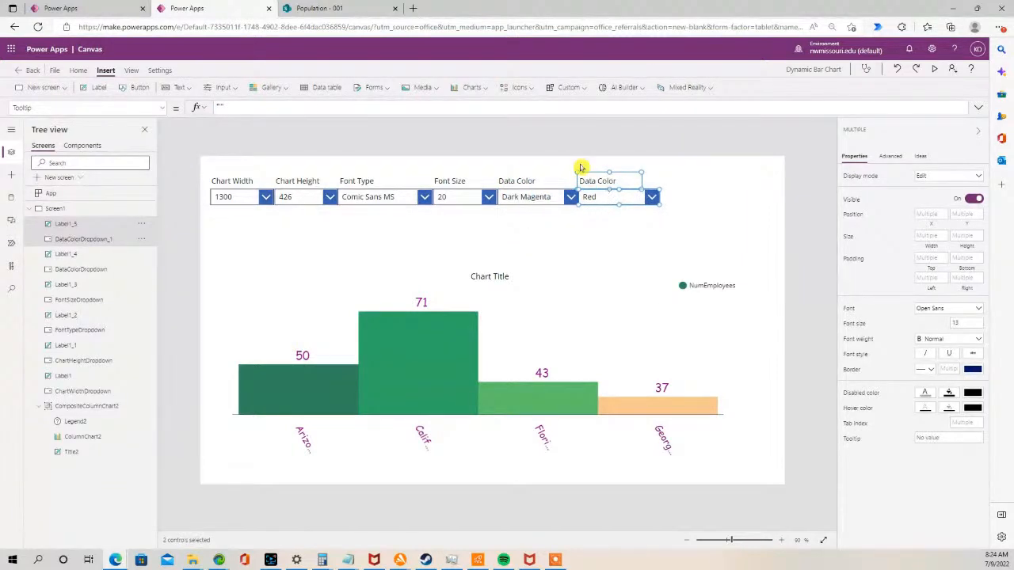
- Rename the new label's text to Border Thickness
click(607, 181)
double_click(609, 182)
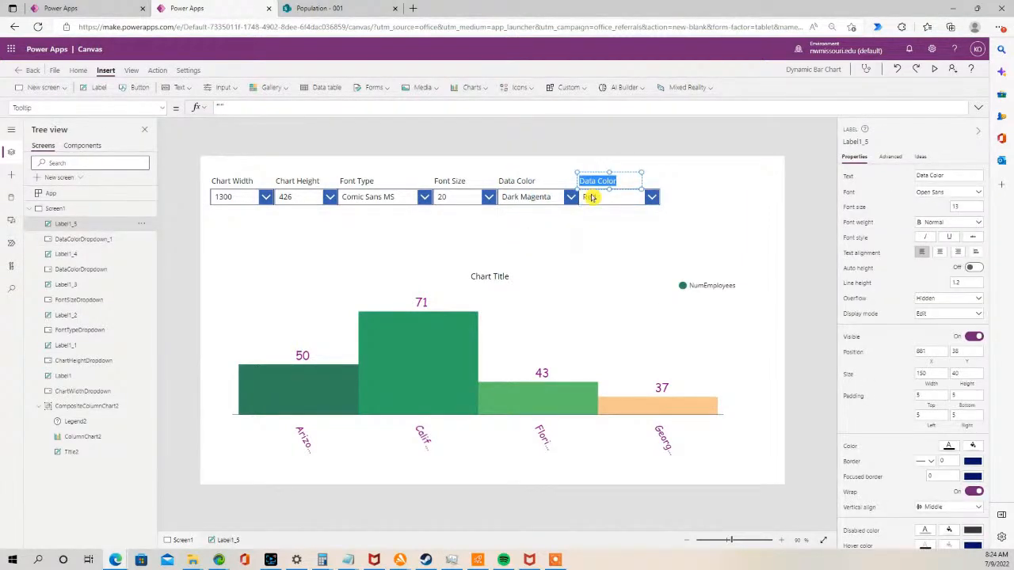
text(Border Thickness)
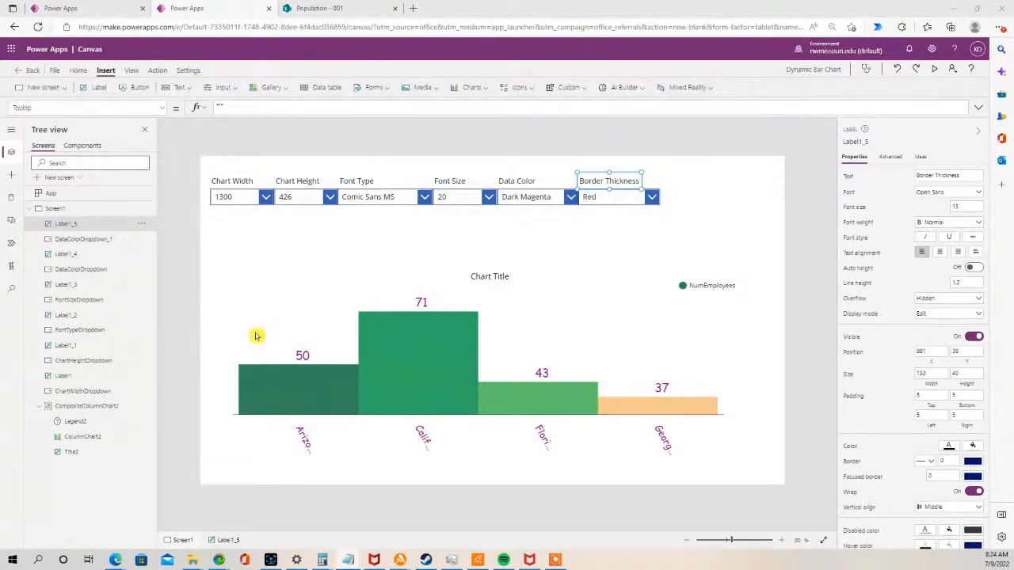
- Rename the new copied drop-down as BorderDropdown
click(595, 198)
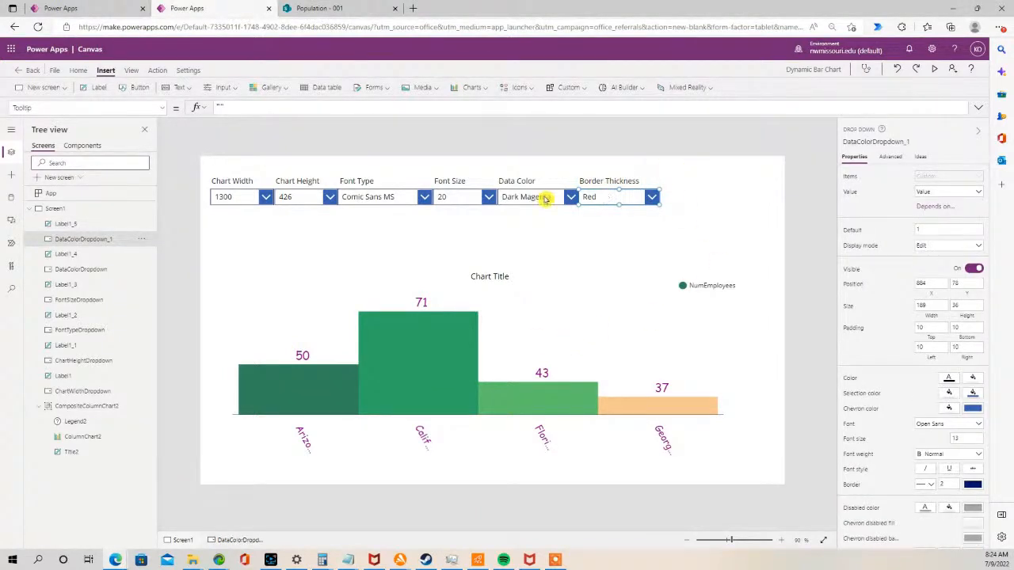
double_click(91, 241)
text(BorderDropdown)
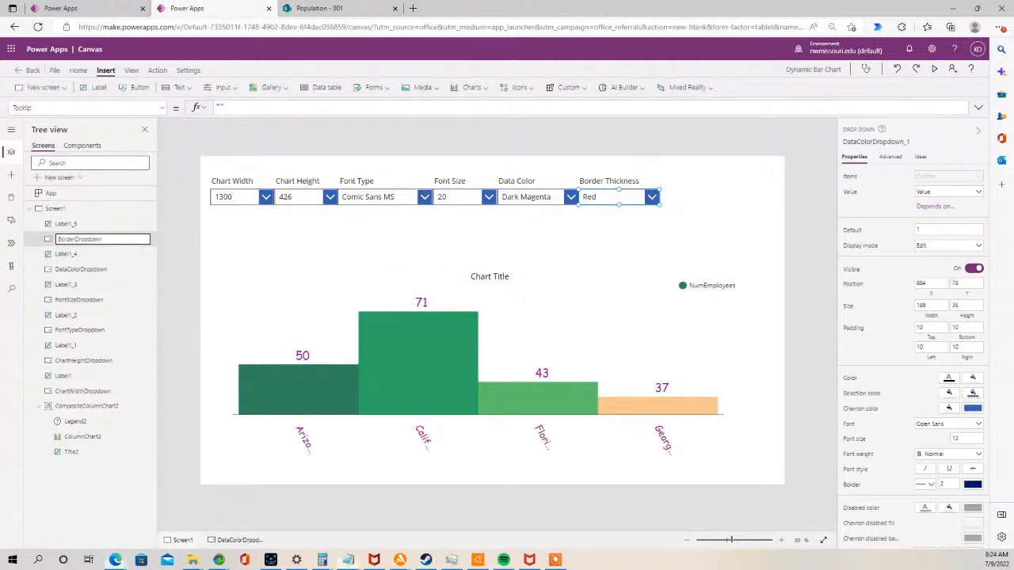
key(Return)
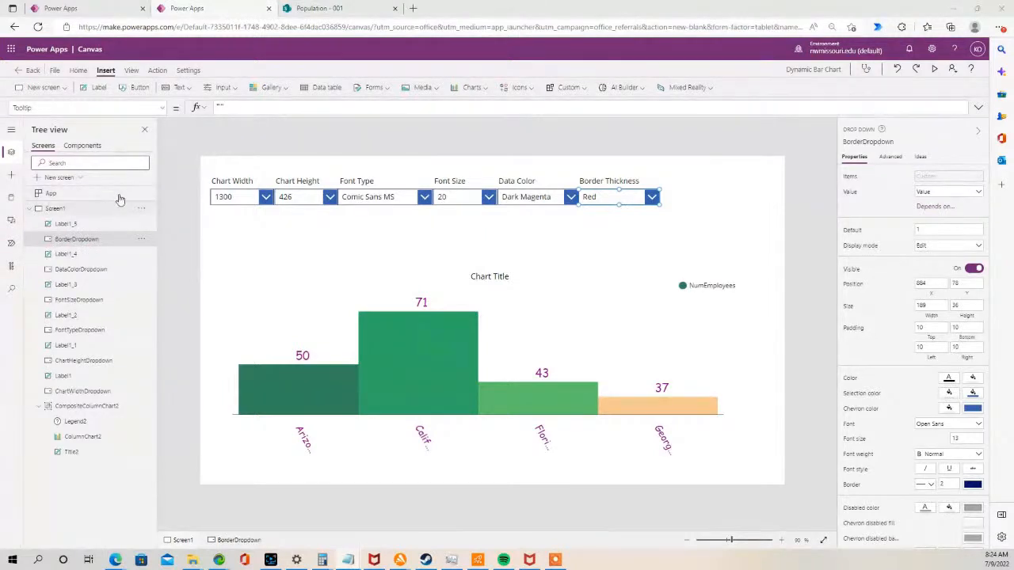
- Set the BorderDropdown's Items property to Sequence(15,1)
click(162, 107)
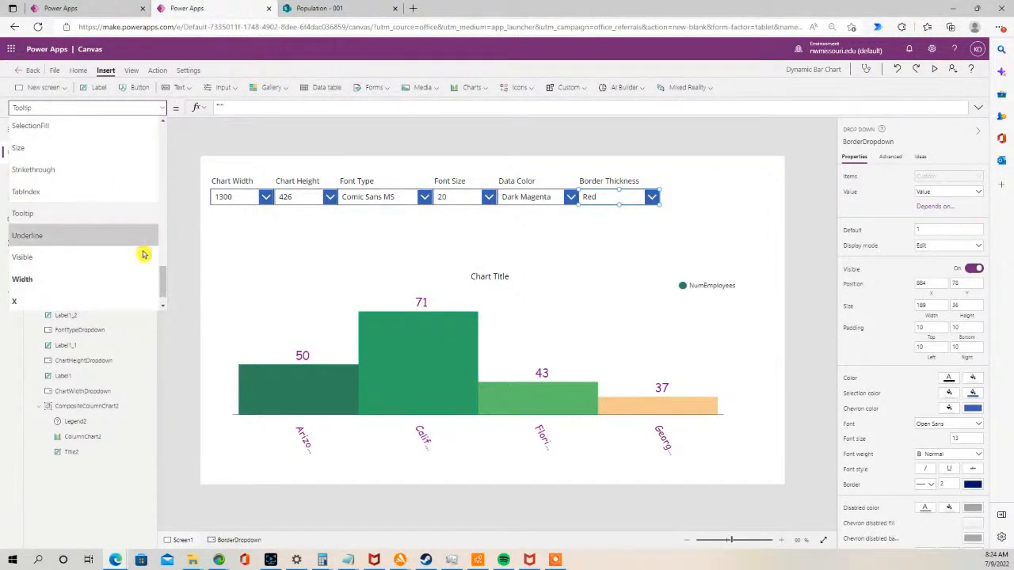
drag(163, 283, 158, 220)
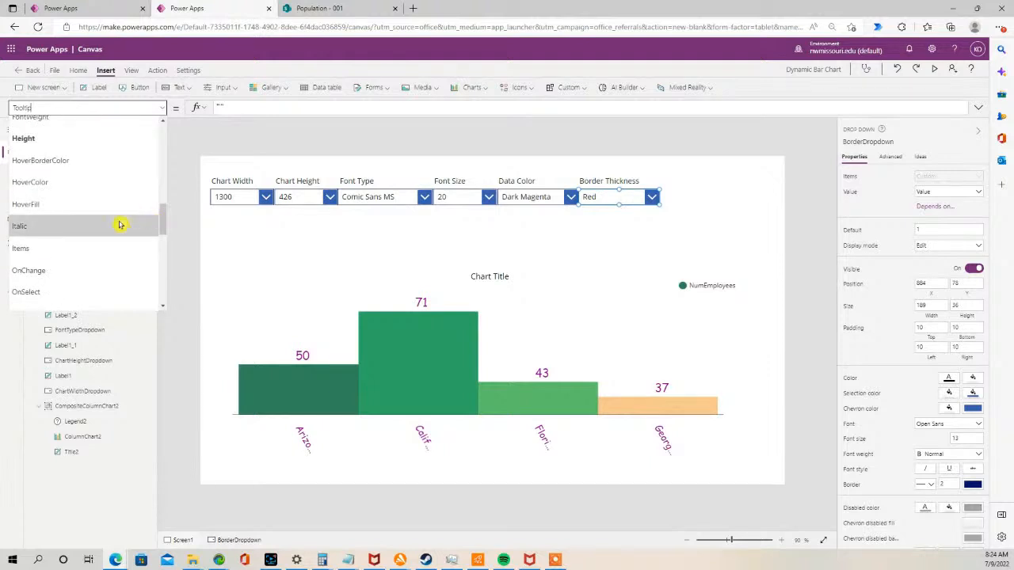
click(80, 247)
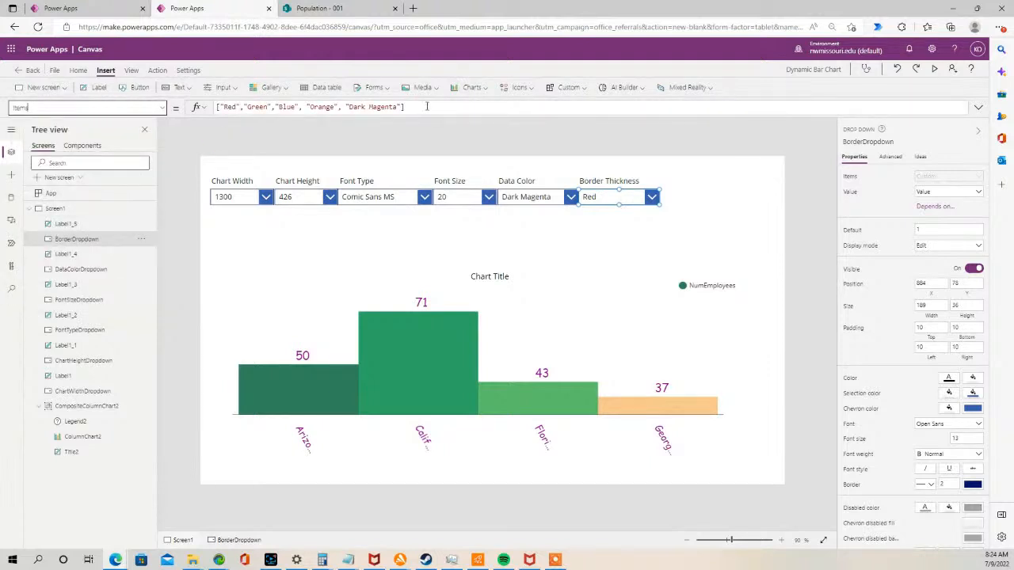
drag(430, 106, 189, 107)
text(Sequence(15,1))
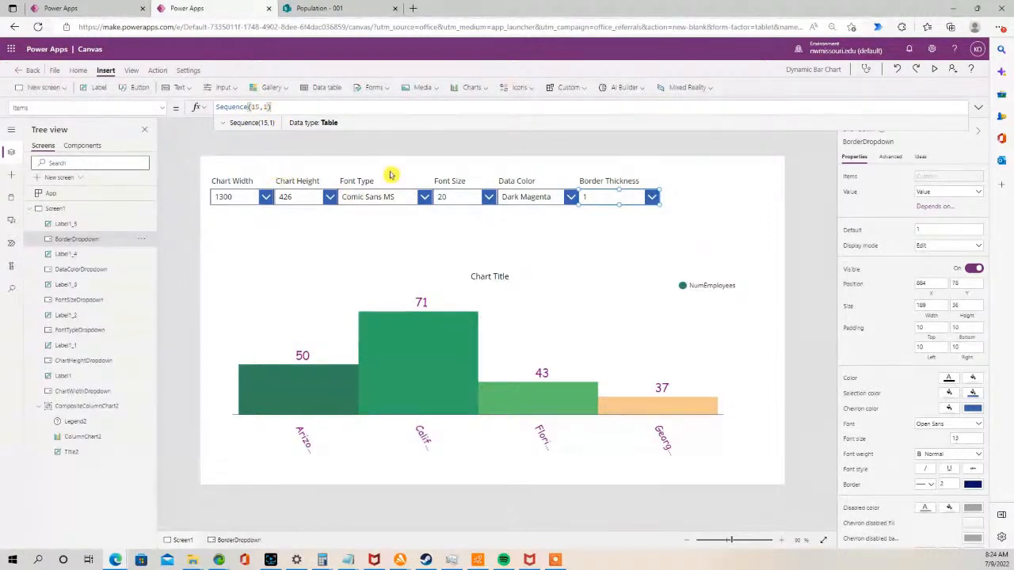
- Set the column chart's BorderThickness property to BorderDropdown.Selected.Value
double_click(96, 242)
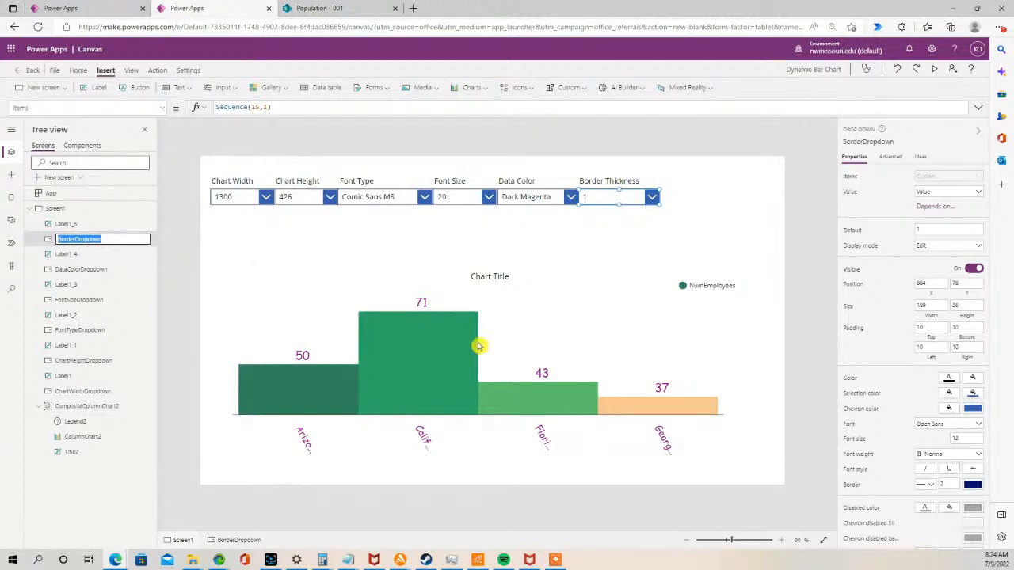
click(364, 391)
click(340, 387)
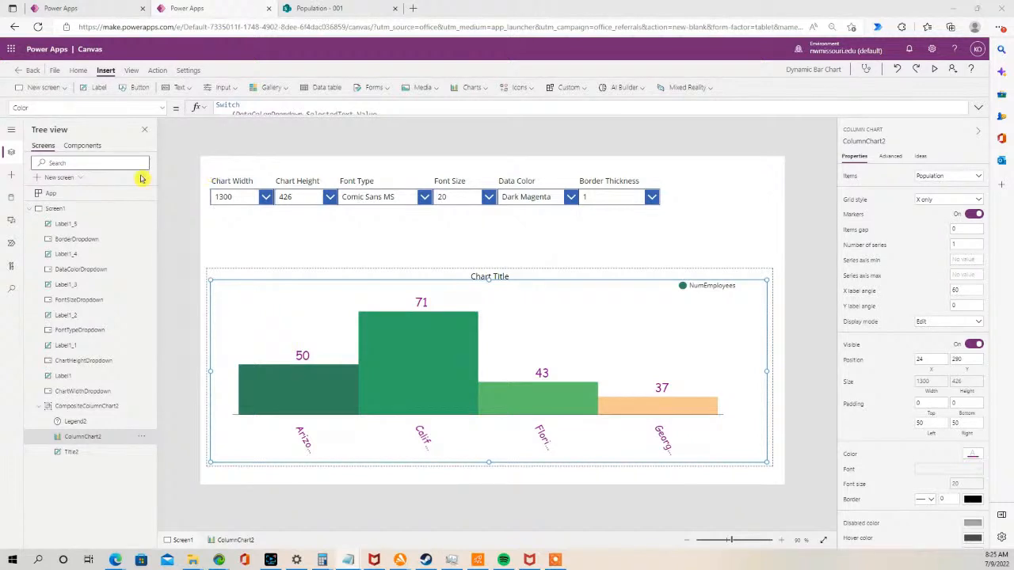
click(164, 109)
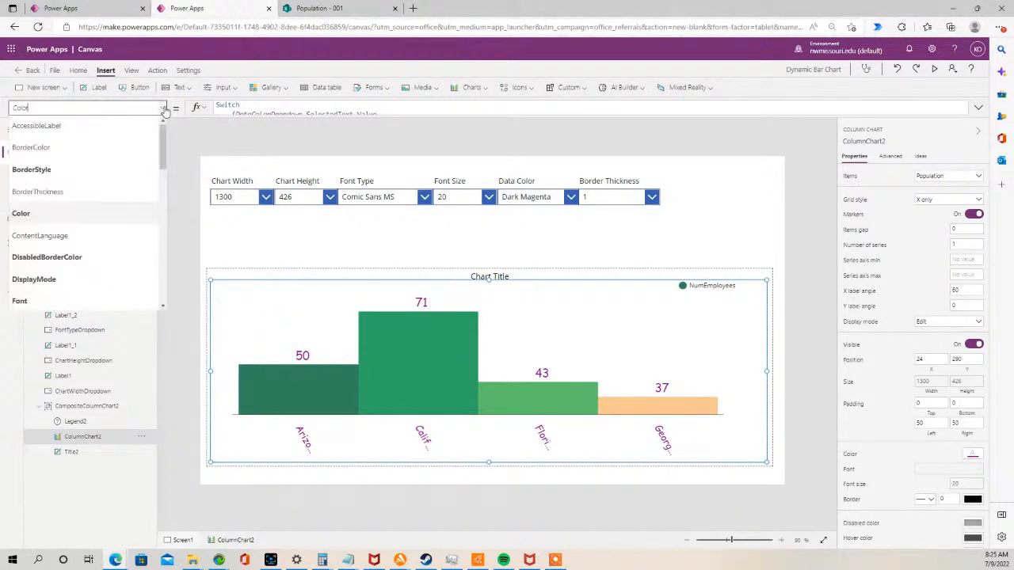
click(89, 192)
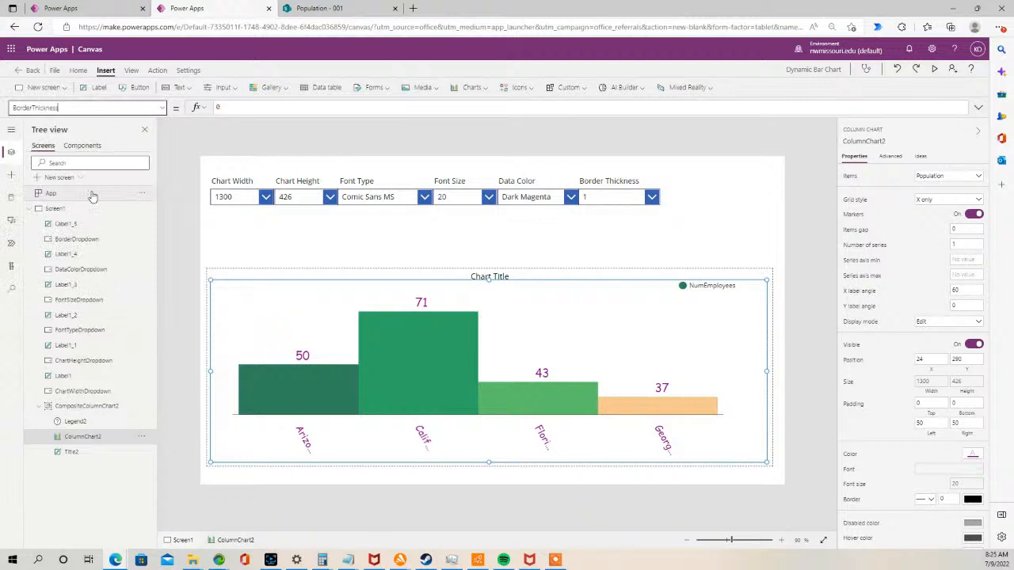
double_click(215, 109)
text(BorderDropdown.Selected.Value)
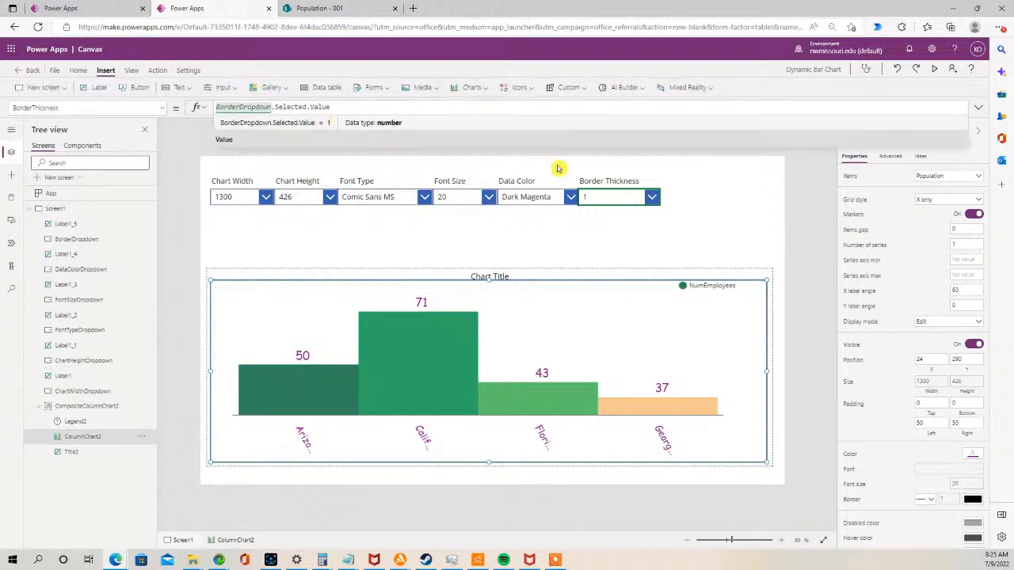
- Preview the app, pick 5 in the Border Thickness drop-down, then close the preview
click(935, 69)
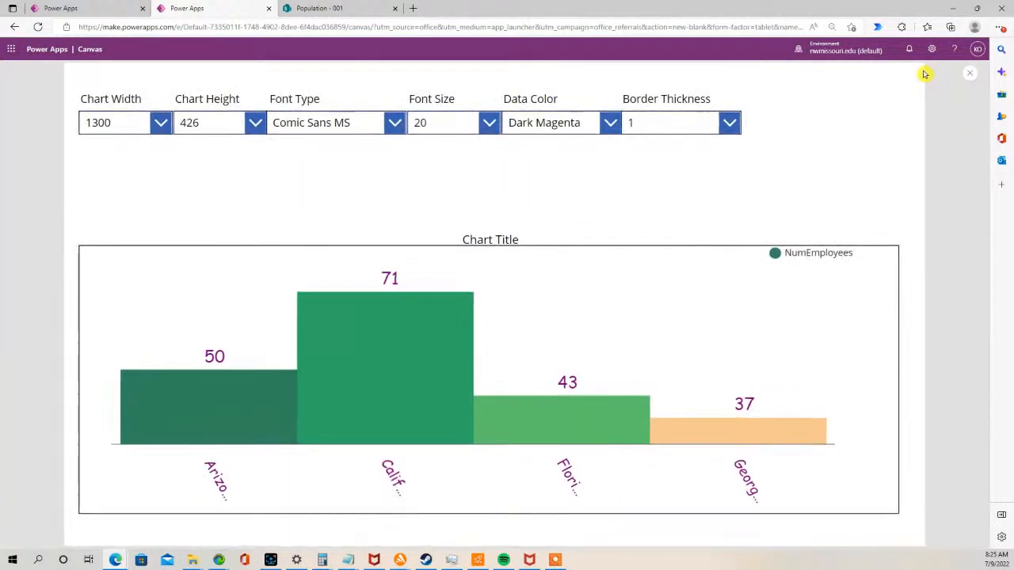
click(732, 123)
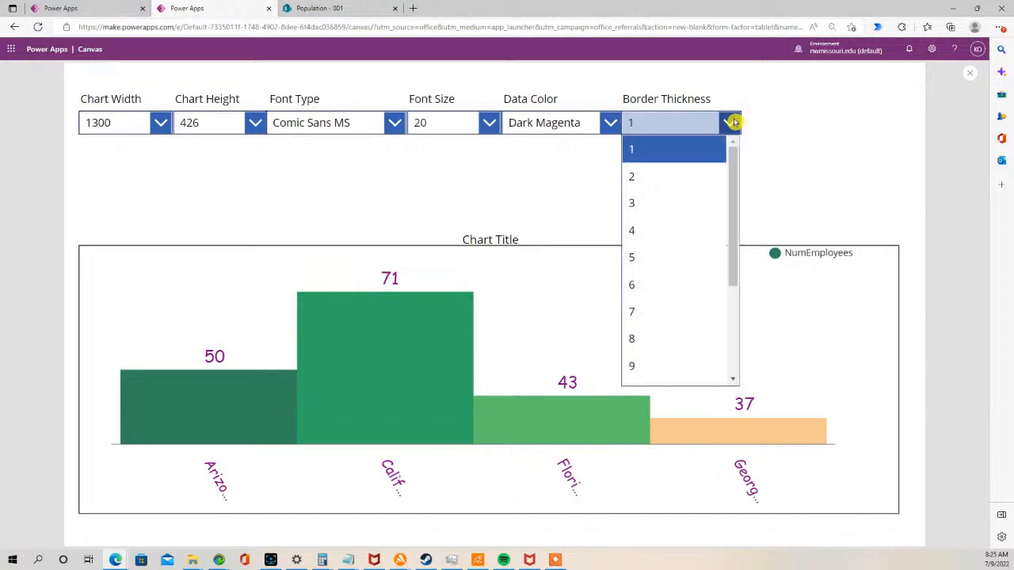
click(665, 264)
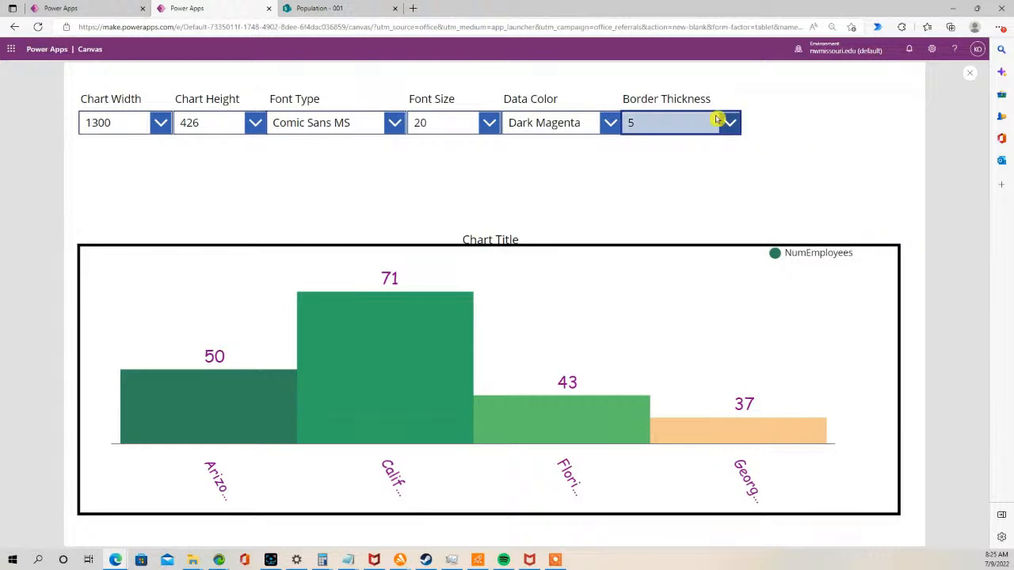
click(969, 74)
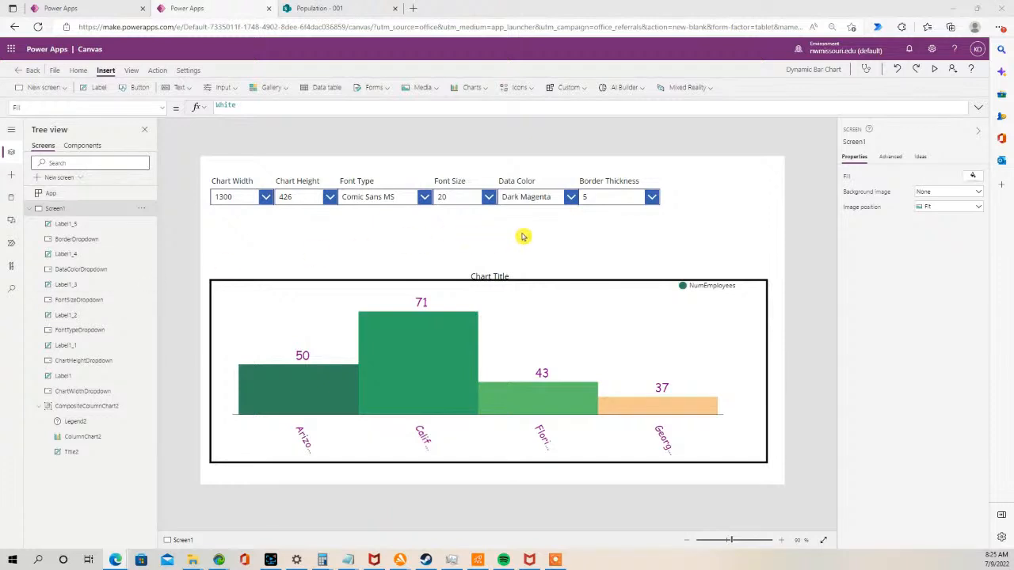
- Duplicate the Border Thickness label and drop-down pair and place the copy to their right
click(626, 187)
shift+click(617, 198)
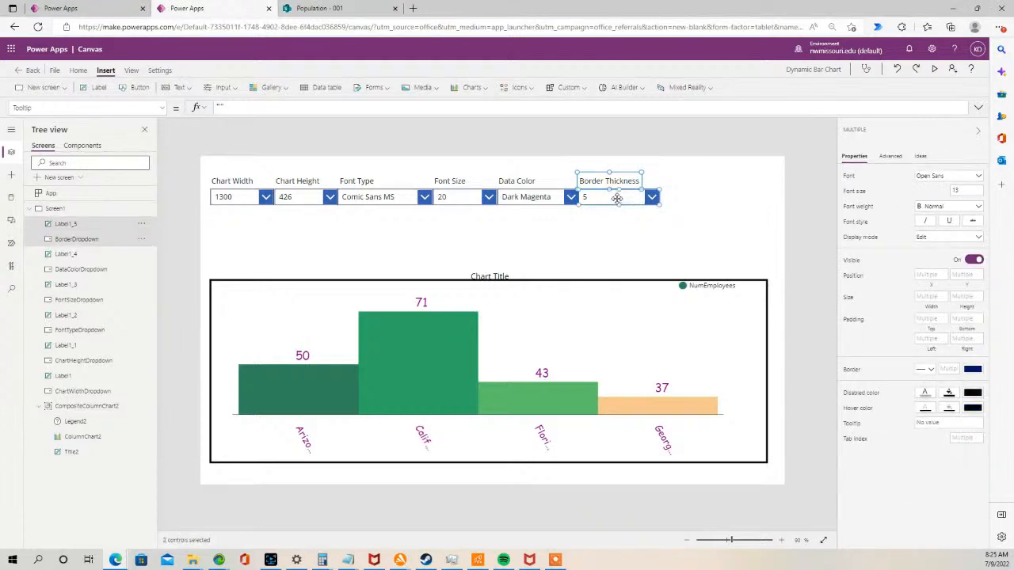
click(631, 225)
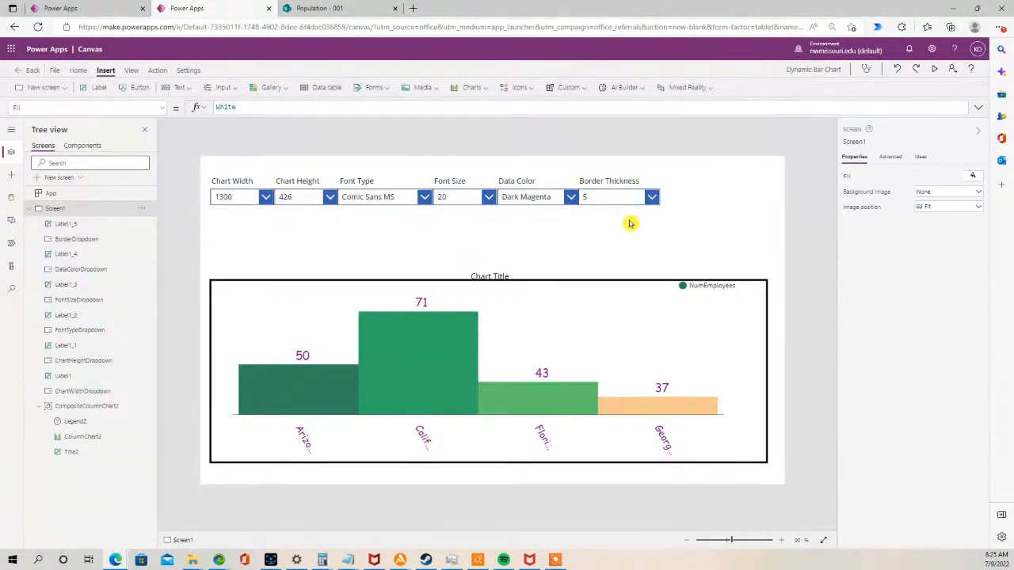
key(ctrl+v)
drag(601, 210, 677, 200)
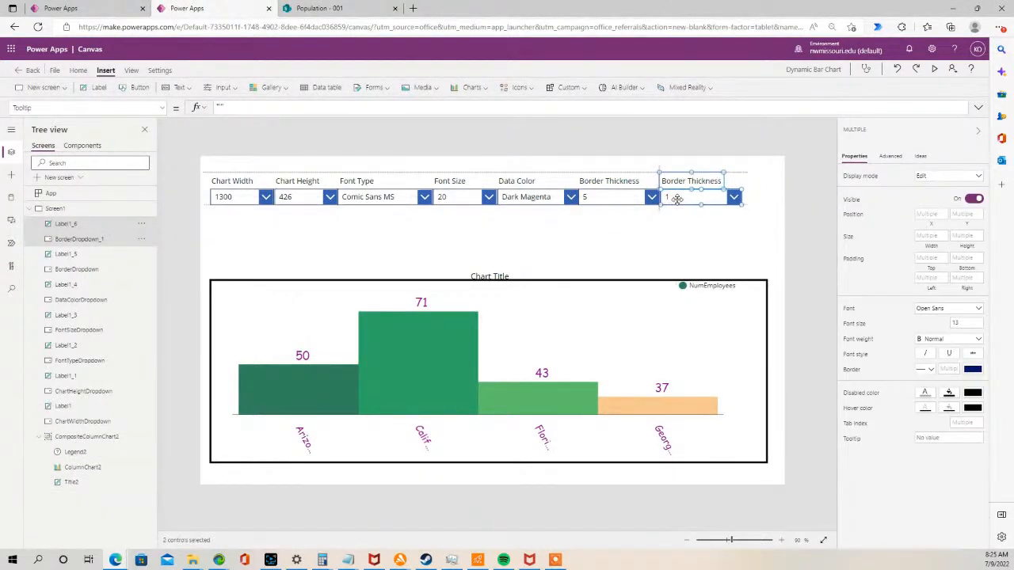
- Rename the new label's text to Border Style
click(672, 221)
click(679, 181)
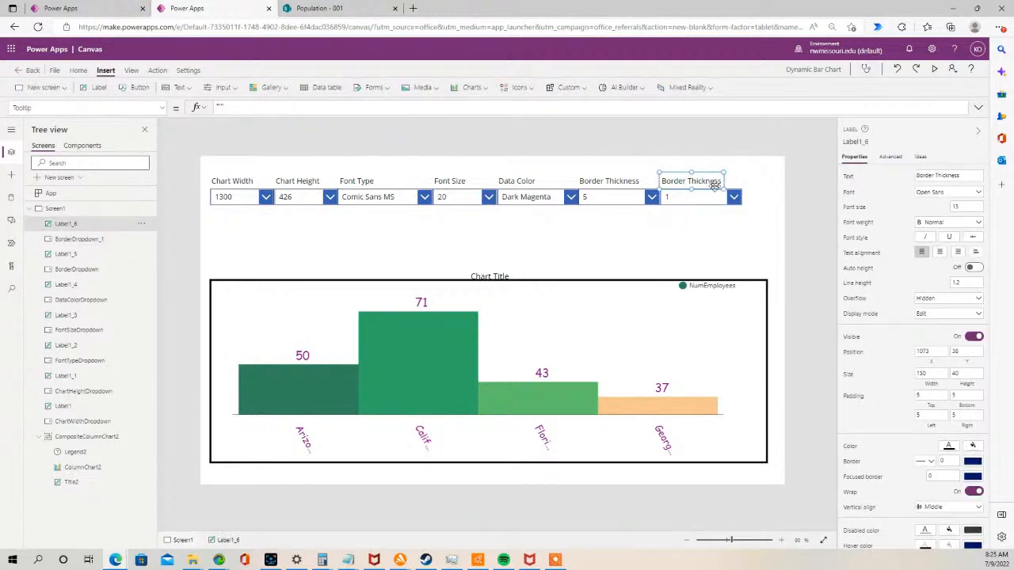
double_click(691, 181)
click(691, 181)
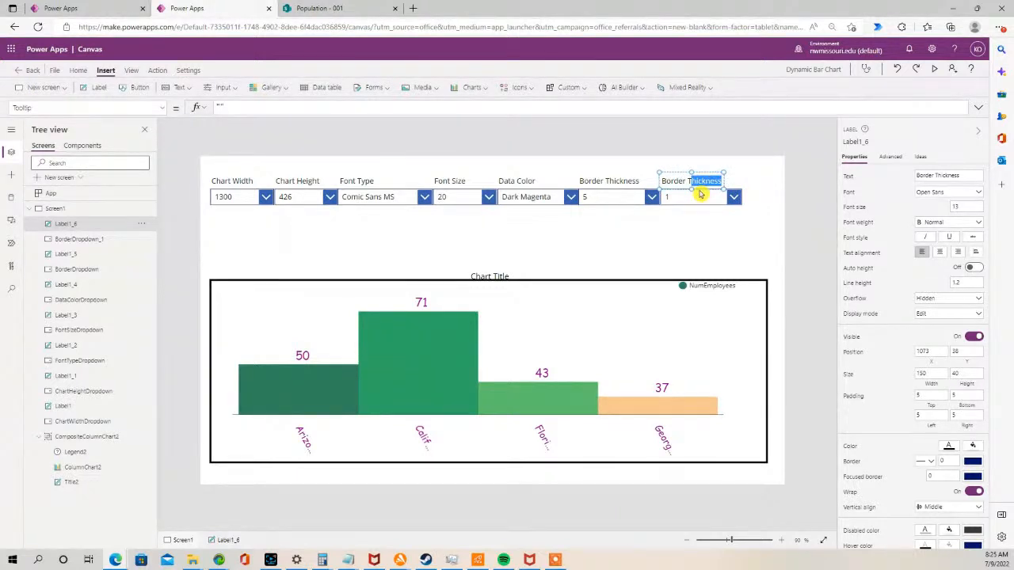
key(BackSpace)
key(BackSpace)
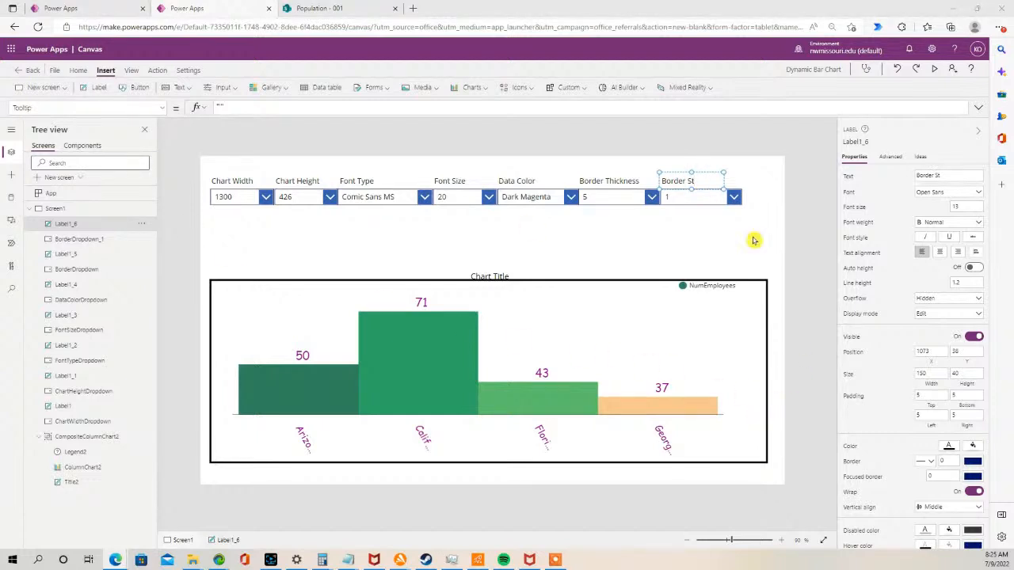
double_click(702, 181)
click(702, 181)
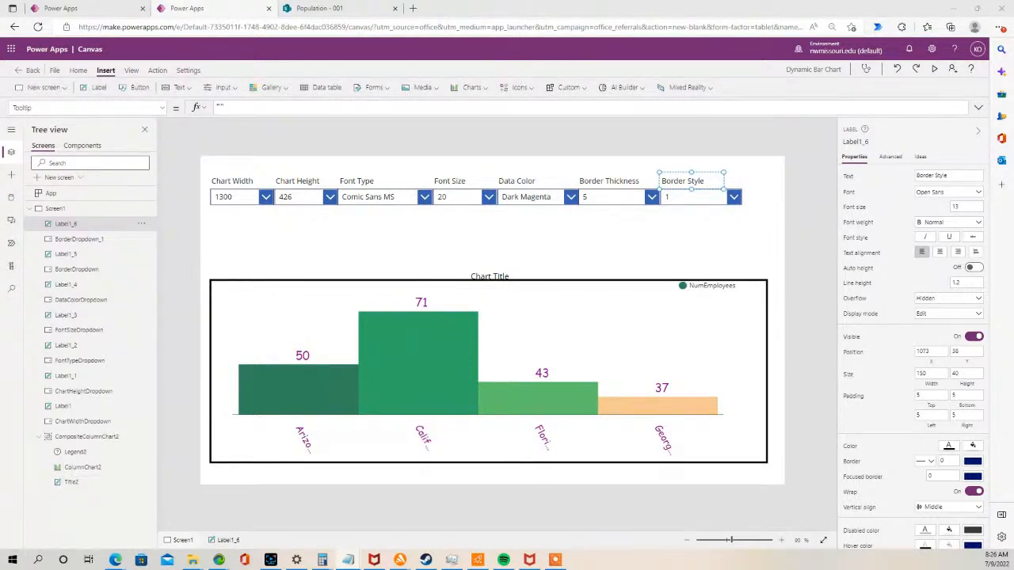
- Set the new drop-down's Items property to ["Solid","Dotted","Dashed","No Border"]
click(691, 200)
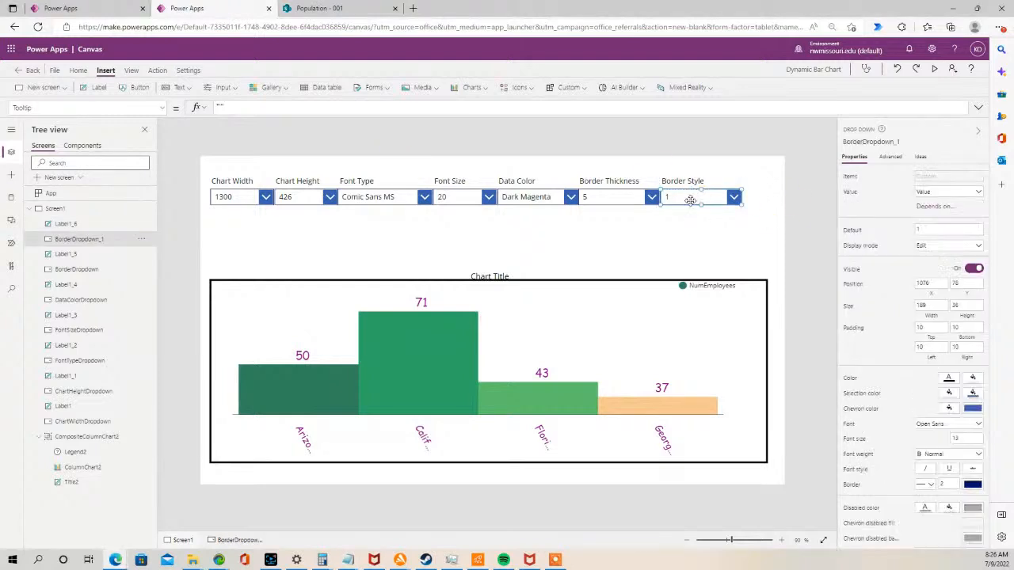
click(161, 112)
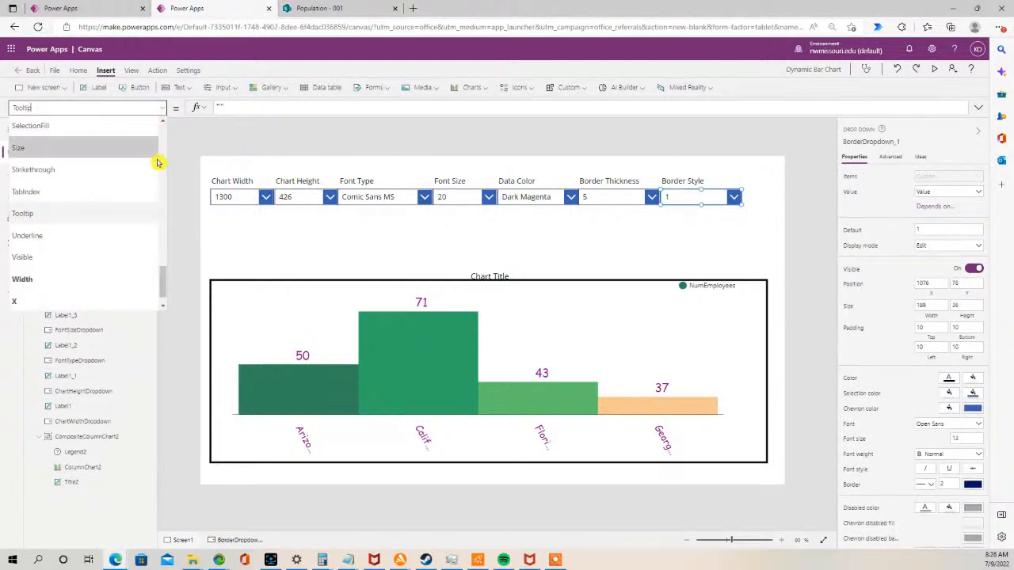
drag(163, 278, 160, 208)
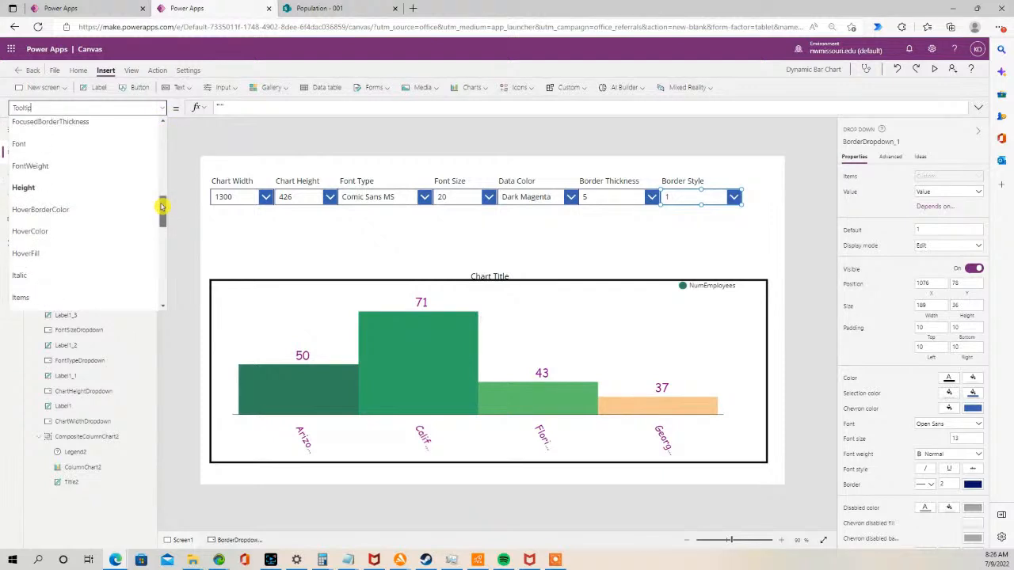
click(63, 286)
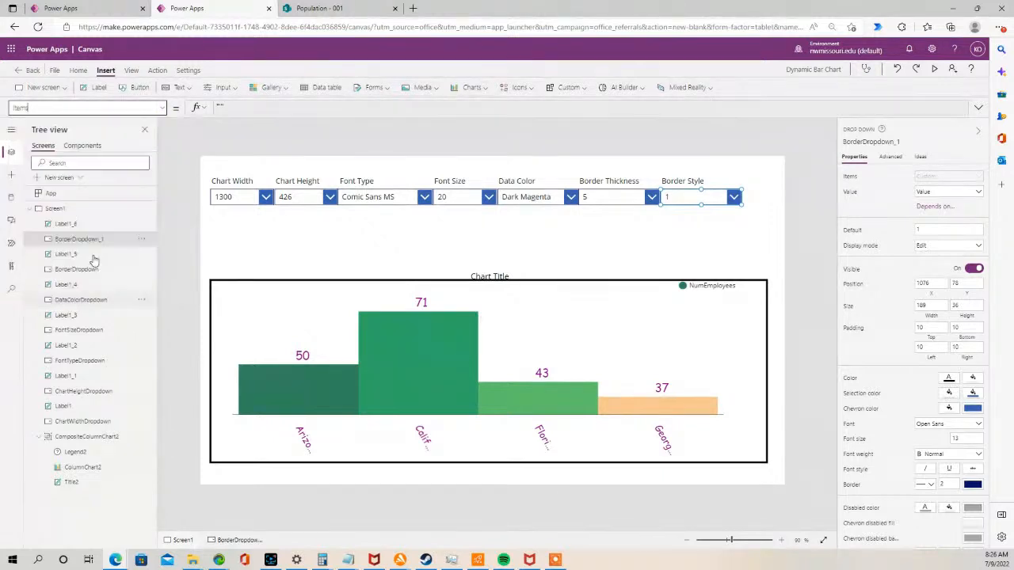
click(278, 107)
drag(274, 107, 204, 108)
key(ctrl+v)
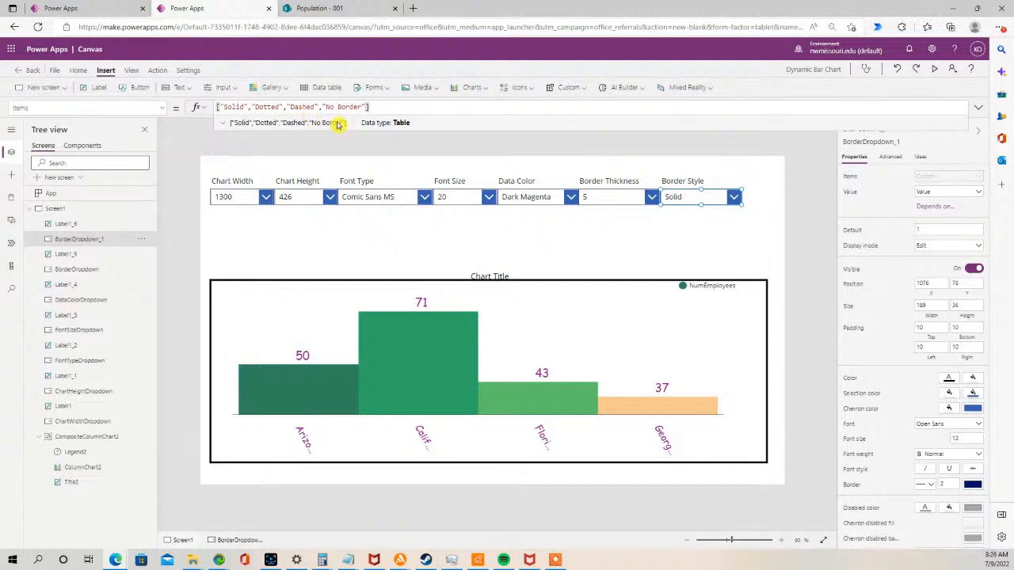
- Rename the new drop-down as BorderStyleDropdown
click(610, 219)
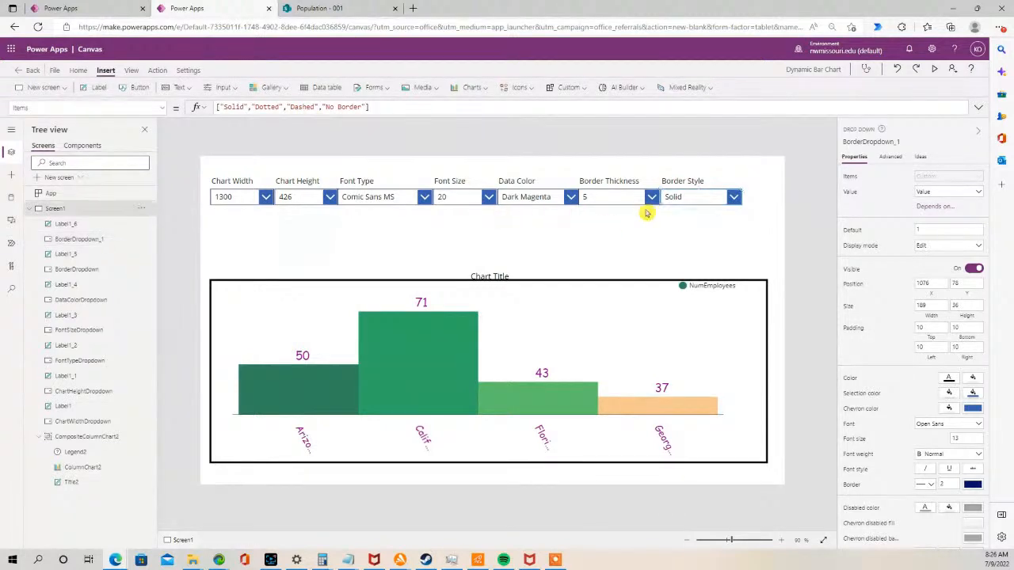
click(682, 194)
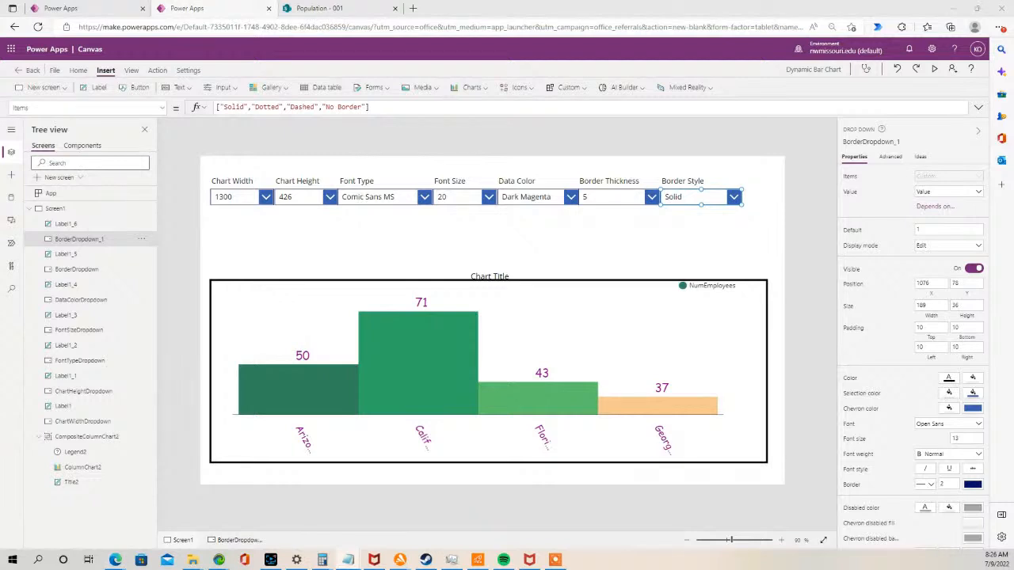
double_click(90, 238)
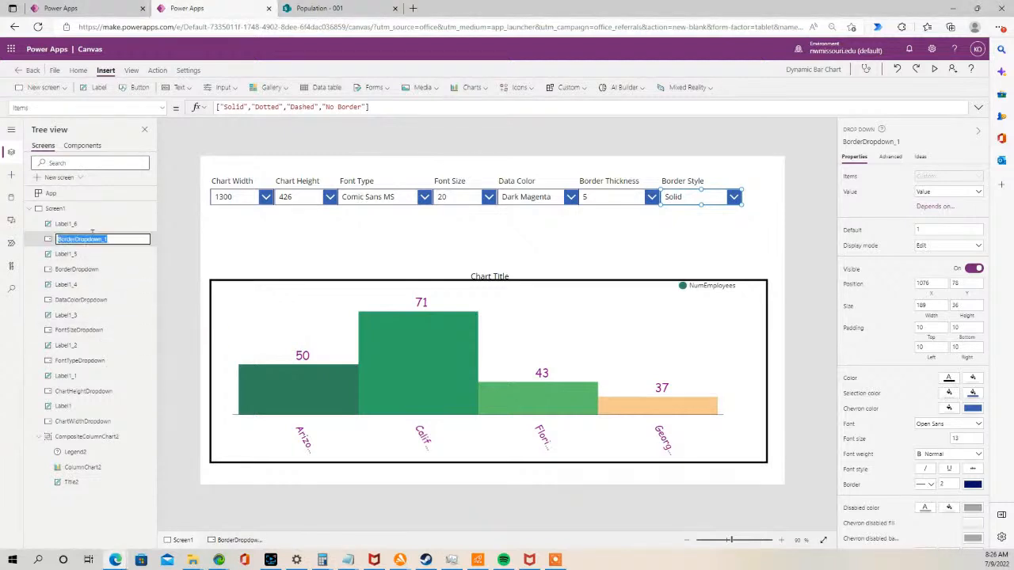
key(ctrl+v)
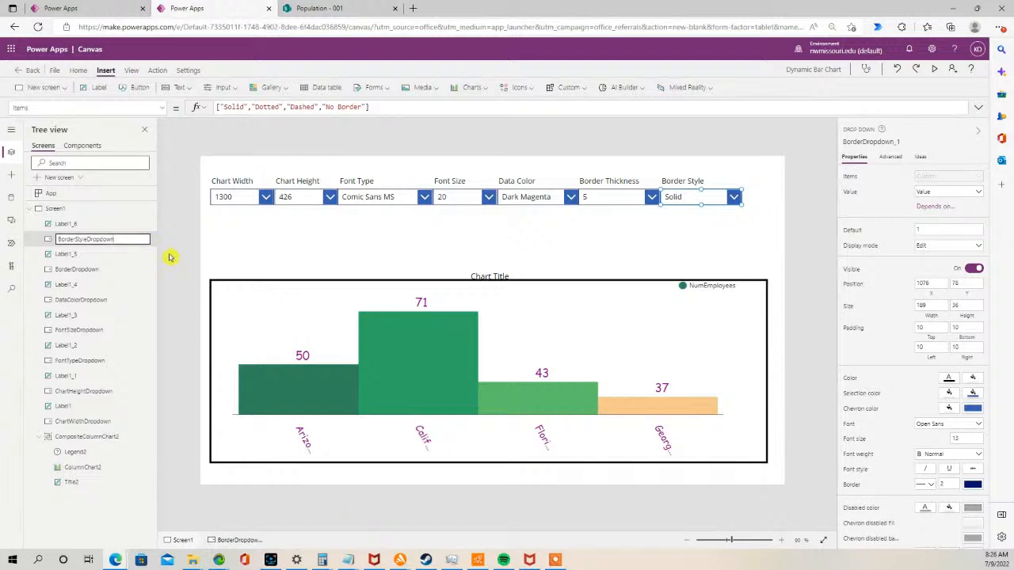
- Set the chart's BorderStyle property to BorderStyleDropdown.Selected.Value
click(292, 333)
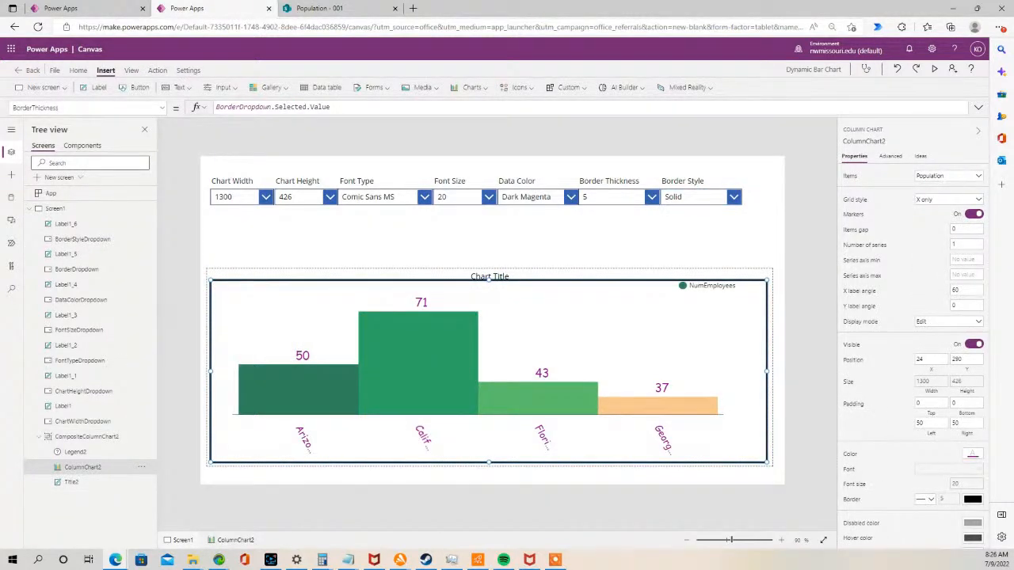
key(alt+Tab)
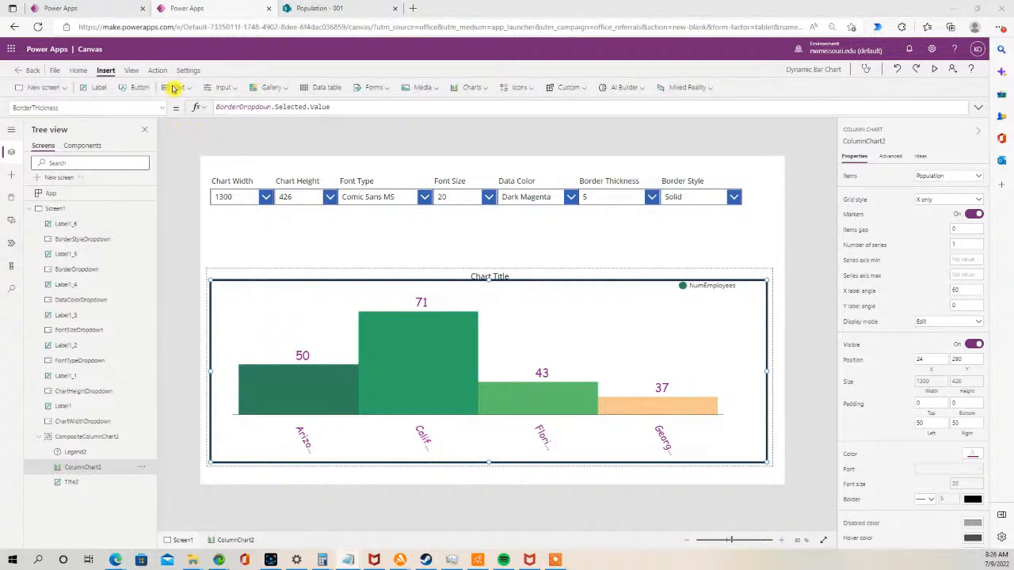
click(162, 107)
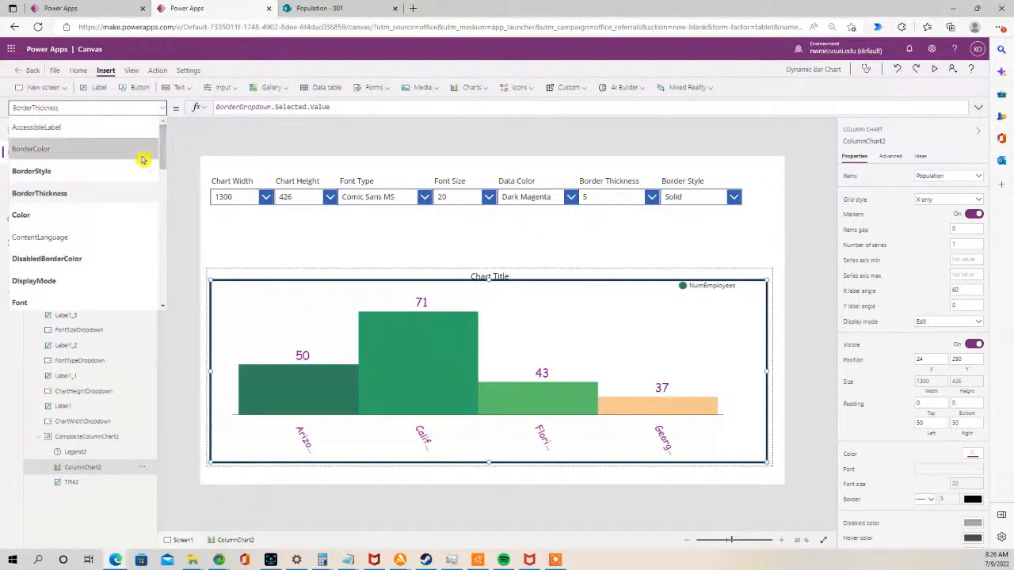
click(75, 169)
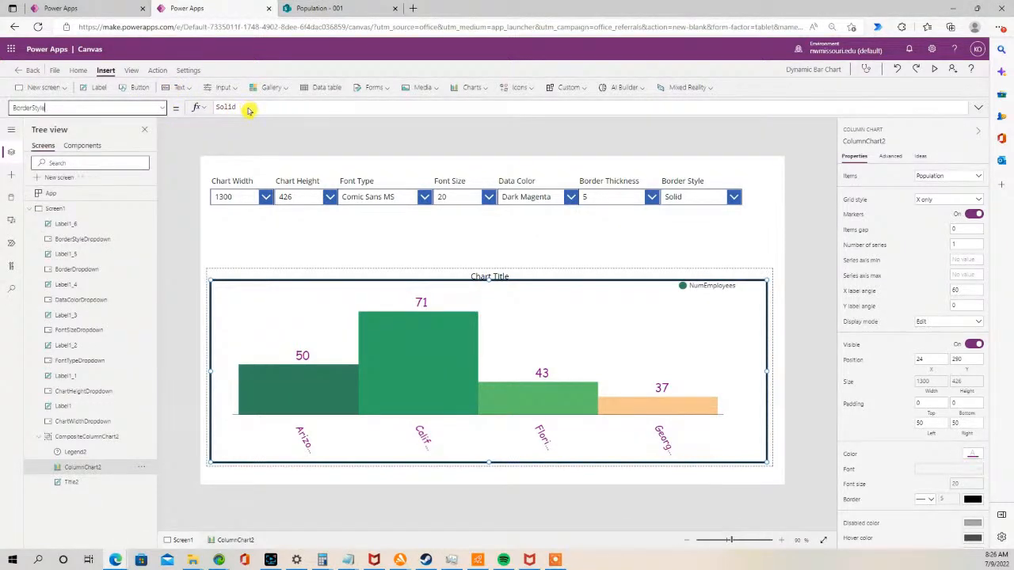
drag(249, 109, 200, 108)
key(ctrl+v)
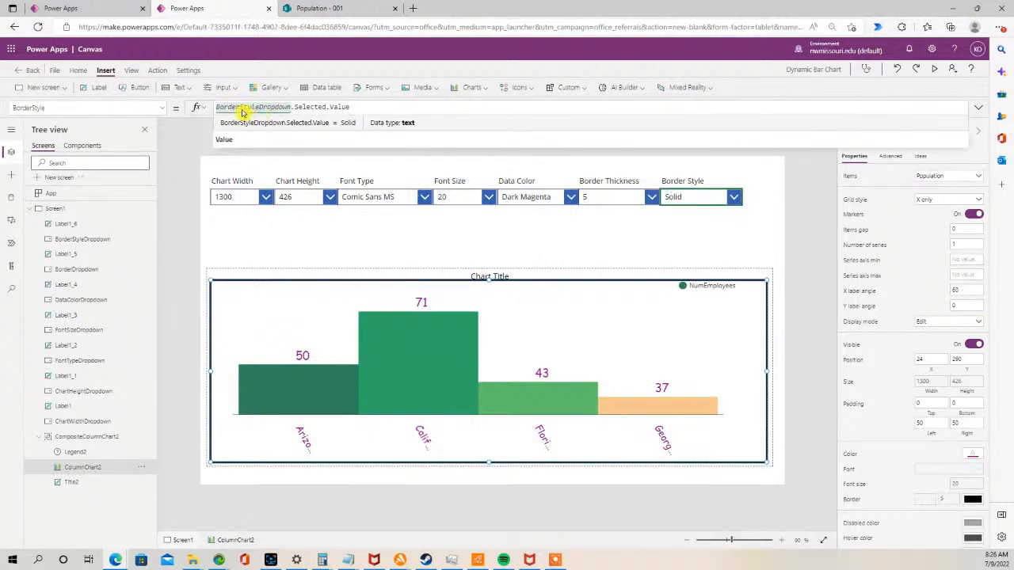
- Preview the app and try the Dotted, Dashed, No Border and Solid border styles on the chart
click(935, 72)
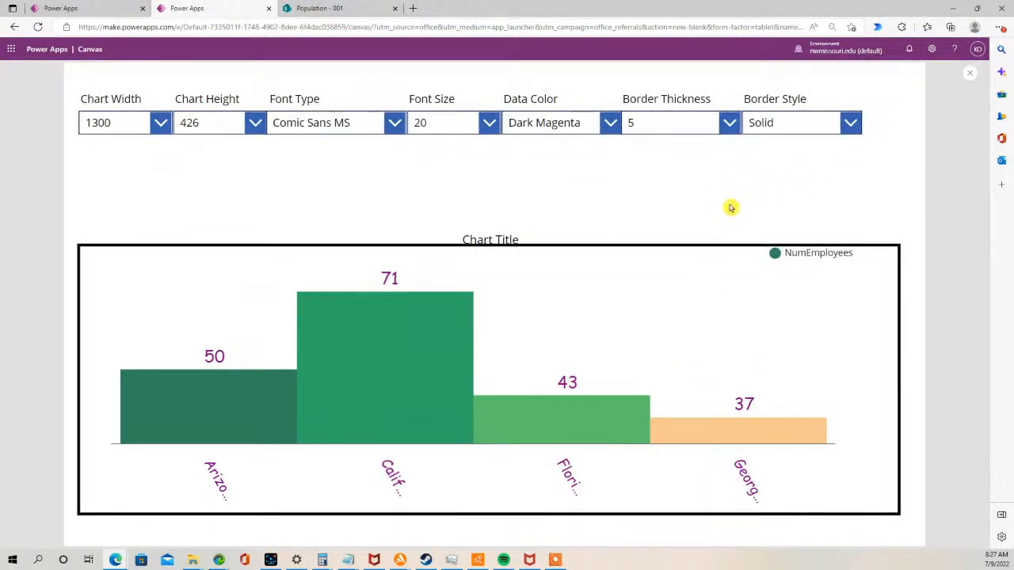
click(850, 123)
click(817, 186)
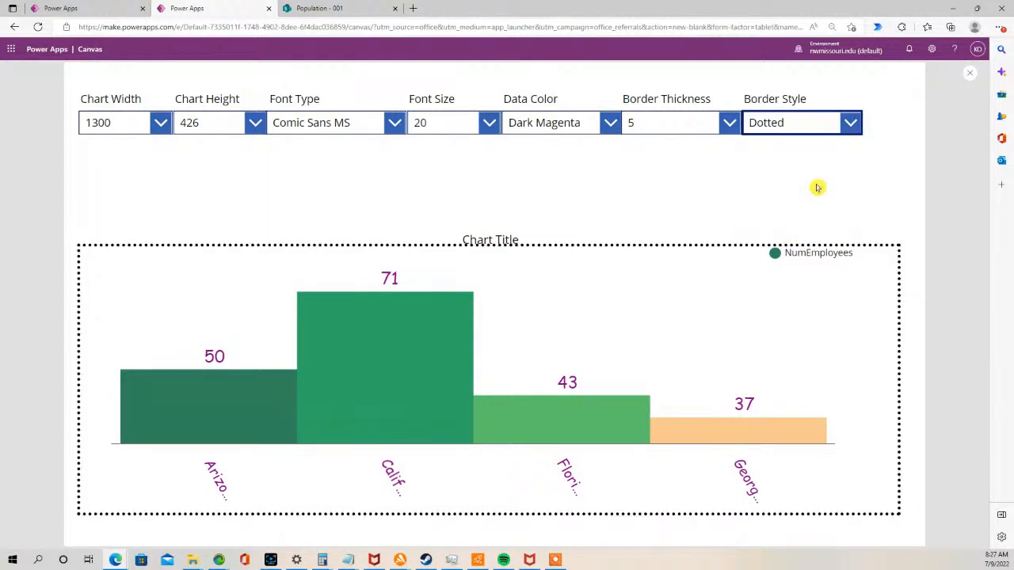
click(850, 124)
click(816, 204)
click(851, 124)
click(808, 226)
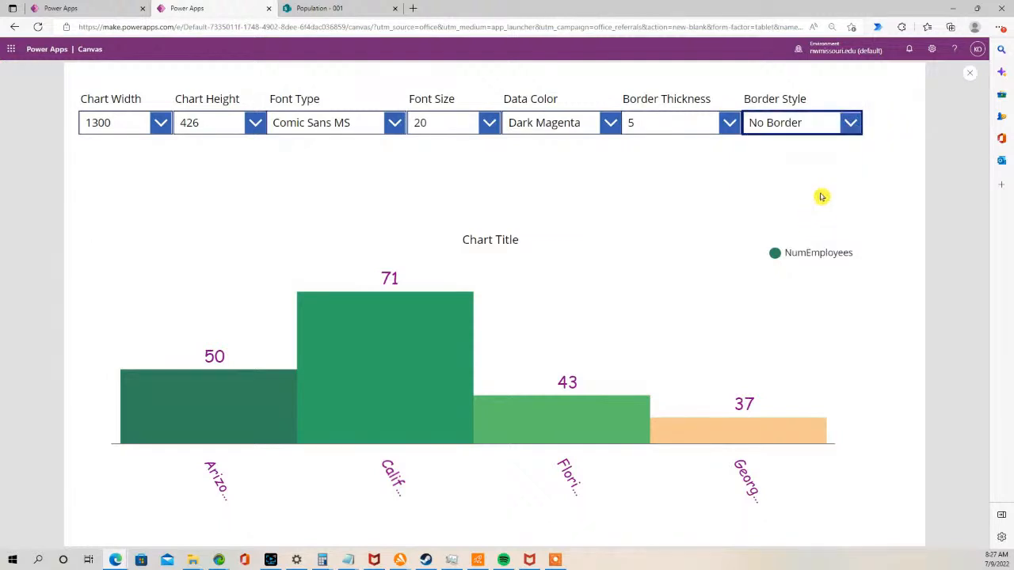
click(851, 125)
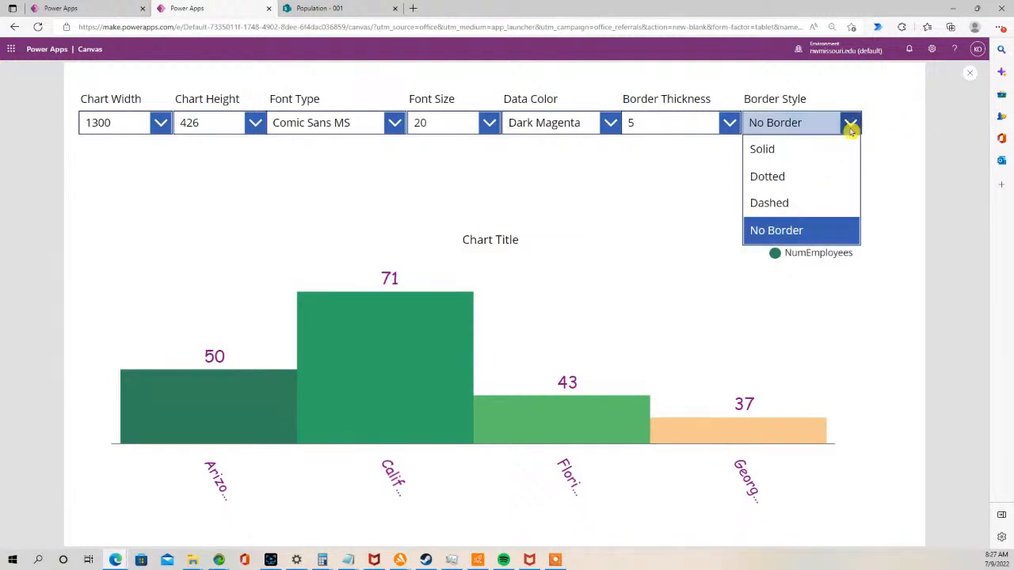
click(832, 151)
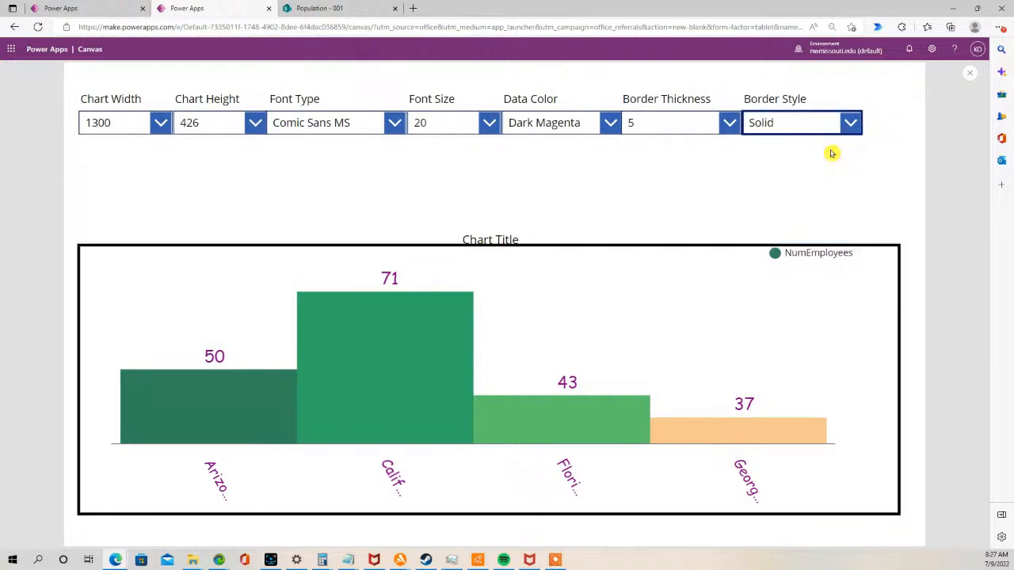
click(969, 73)
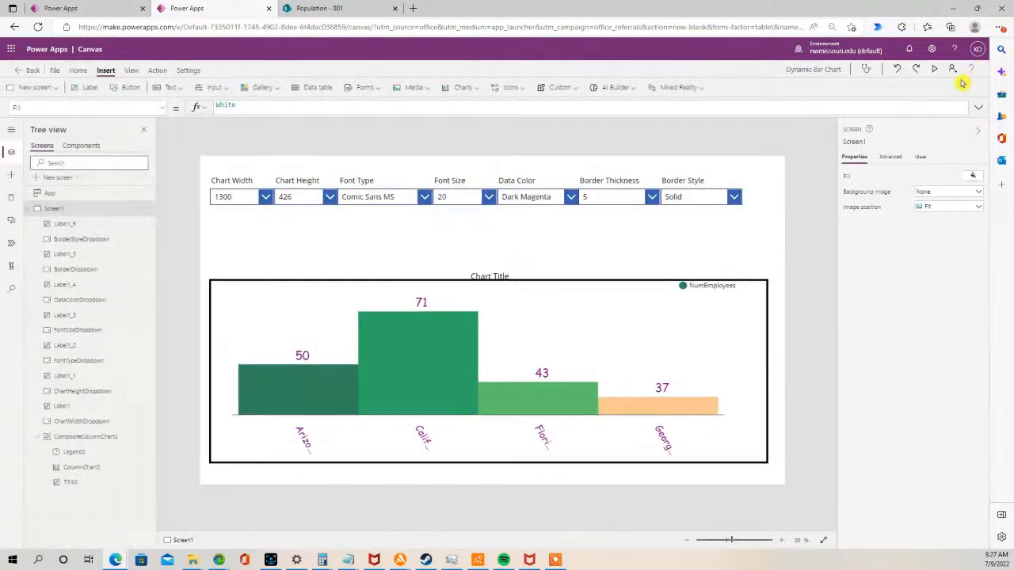
- Move the chart title slightly upward above the chart
click(490, 275)
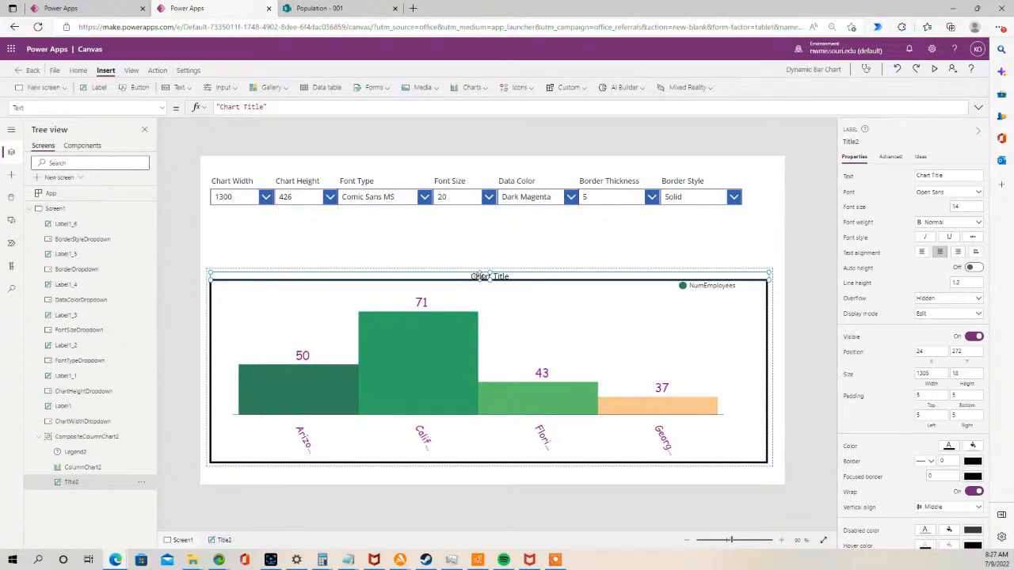
click(476, 276)
click(473, 276)
click(486, 234)
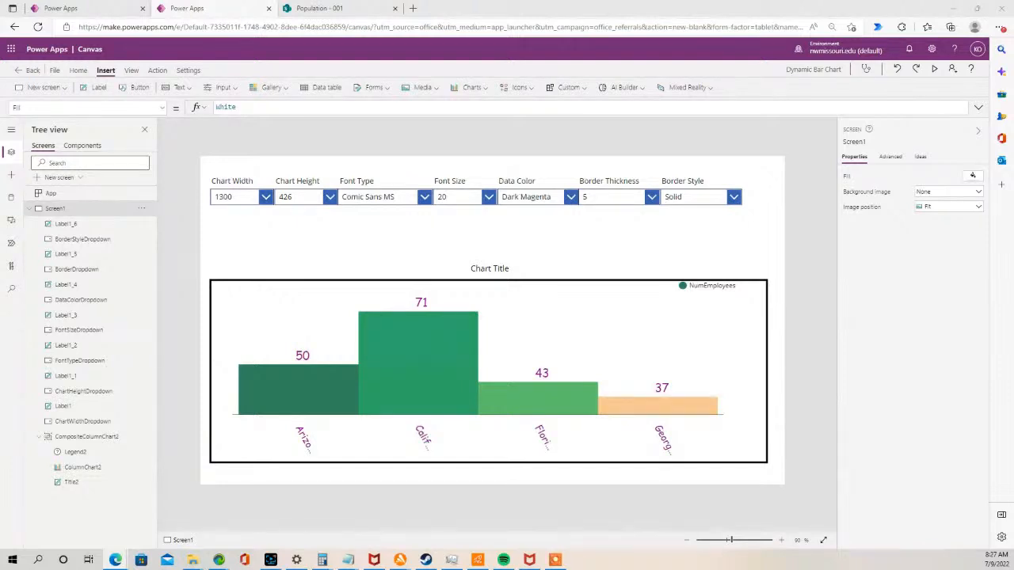
- Copy the Data Color label and drop-down pair and place the copy below the first row at the left
click(521, 195)
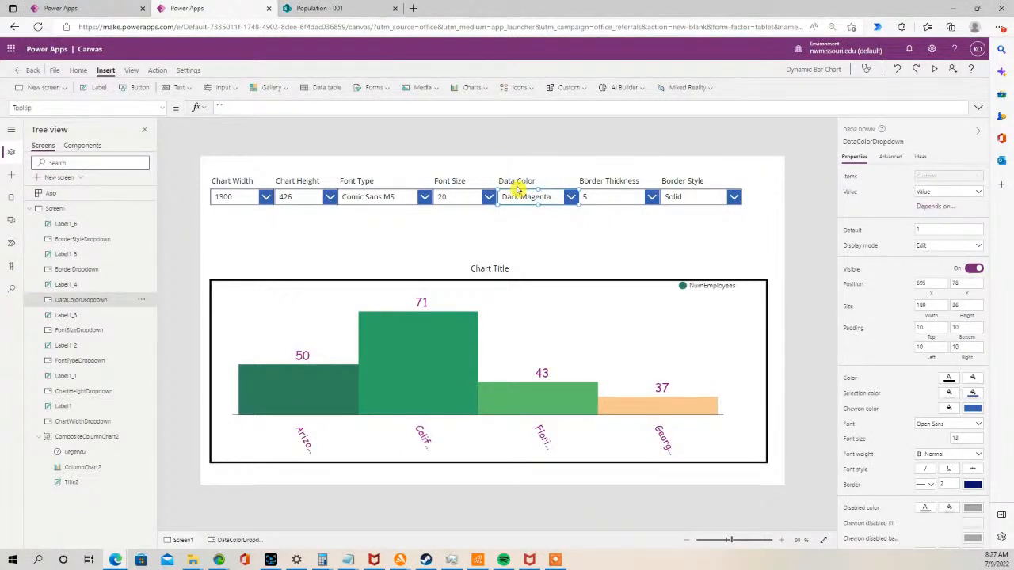
shift+click(511, 181)
key(ctrl+c)
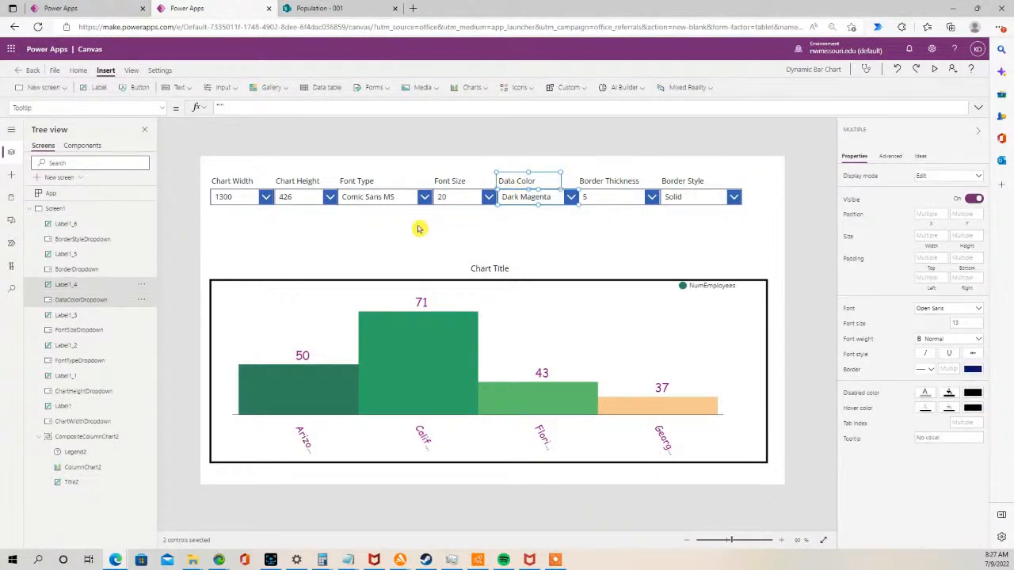
click(419, 164)
key(ctrl+v)
drag(516, 208, 242, 243)
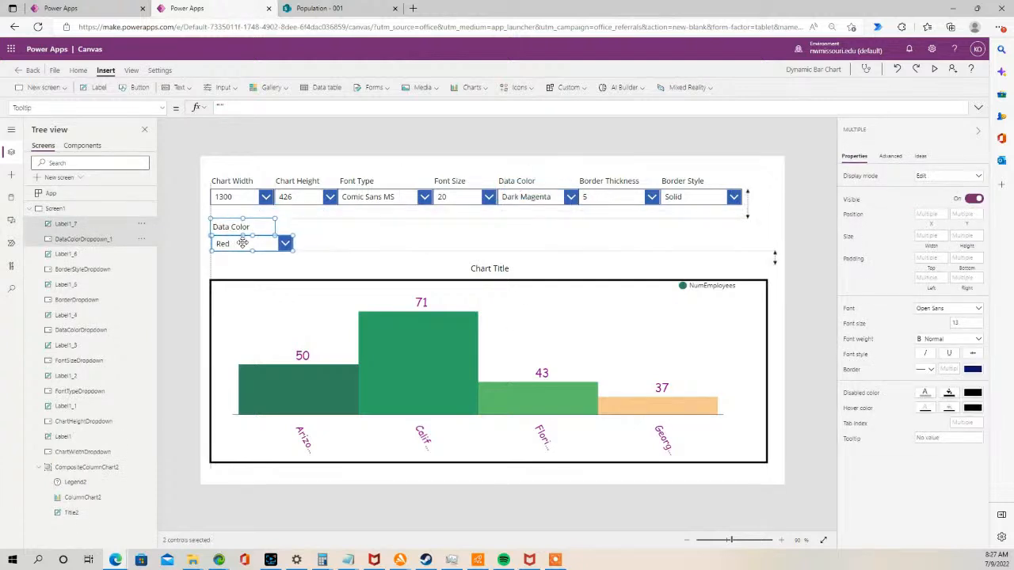
- Rename the copied label's text to Border Color
click(314, 229)
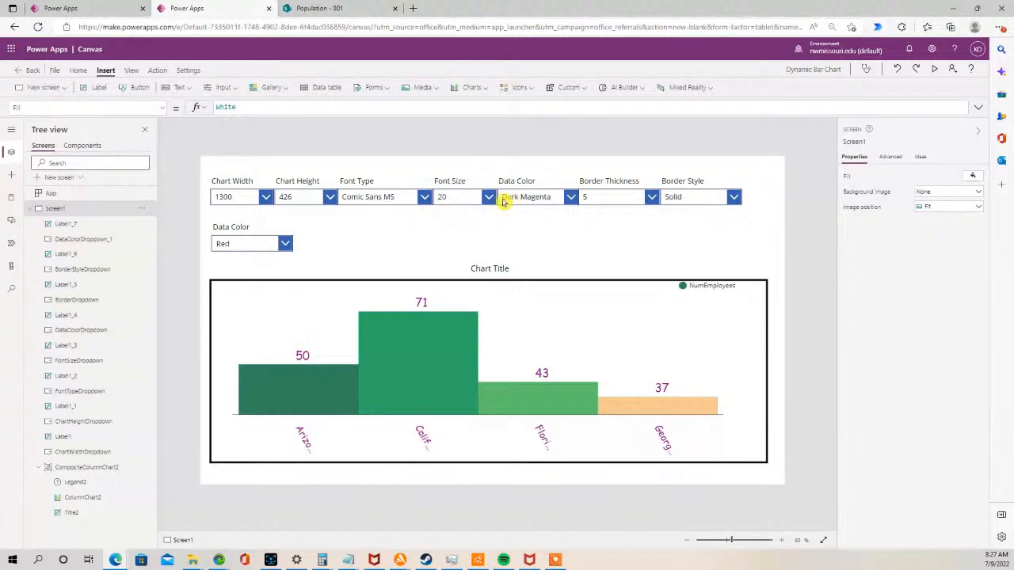
click(228, 230)
double_click(228, 228)
click(229, 228)
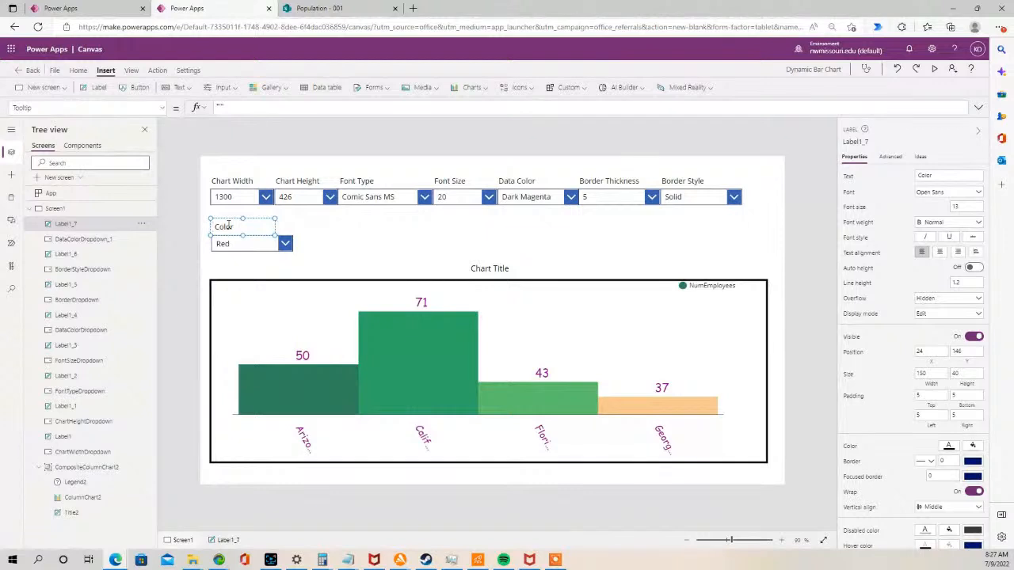
text(Border)
- Move the Border Color label and drop-down up closer to the first row of controls
click(243, 245)
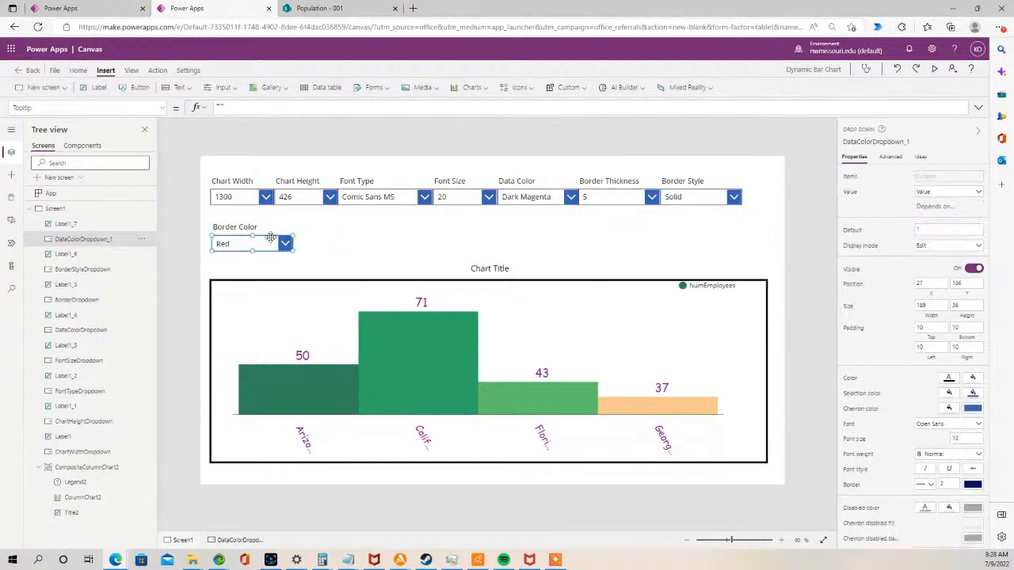
click(256, 258)
drag(205, 220, 295, 258)
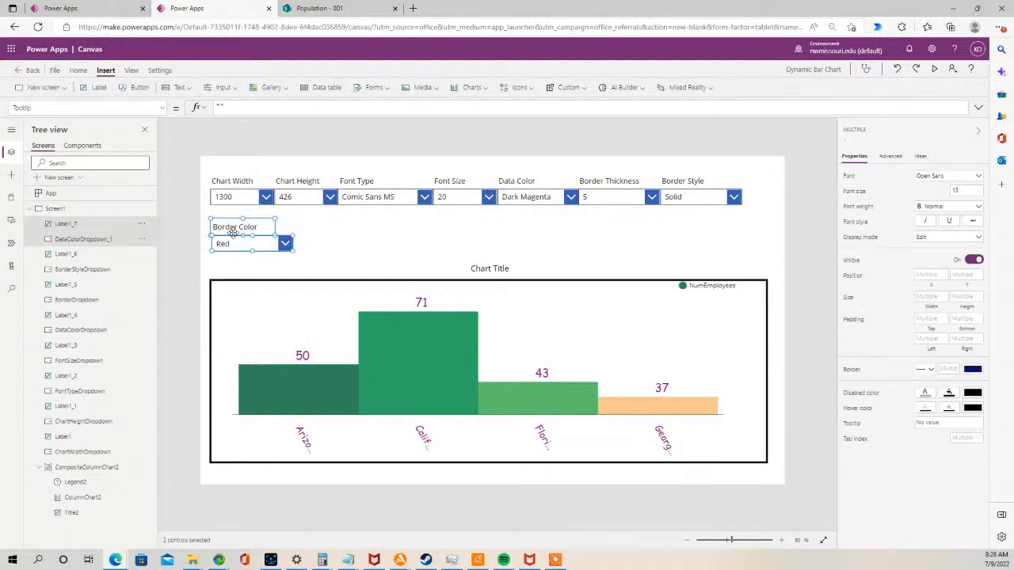
drag(232, 236, 231, 228)
click(231, 252)
click(227, 237)
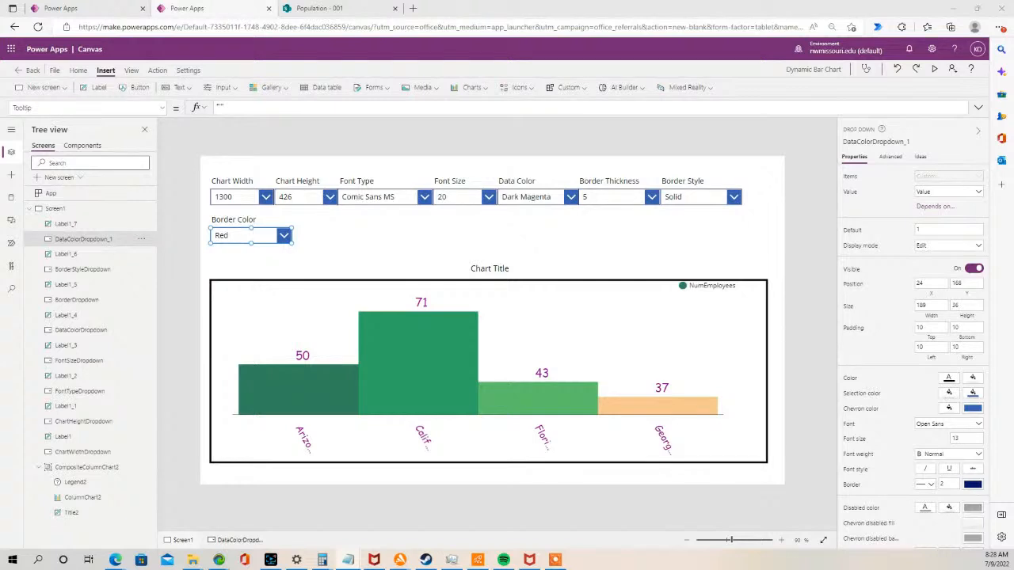
click(282, 235)
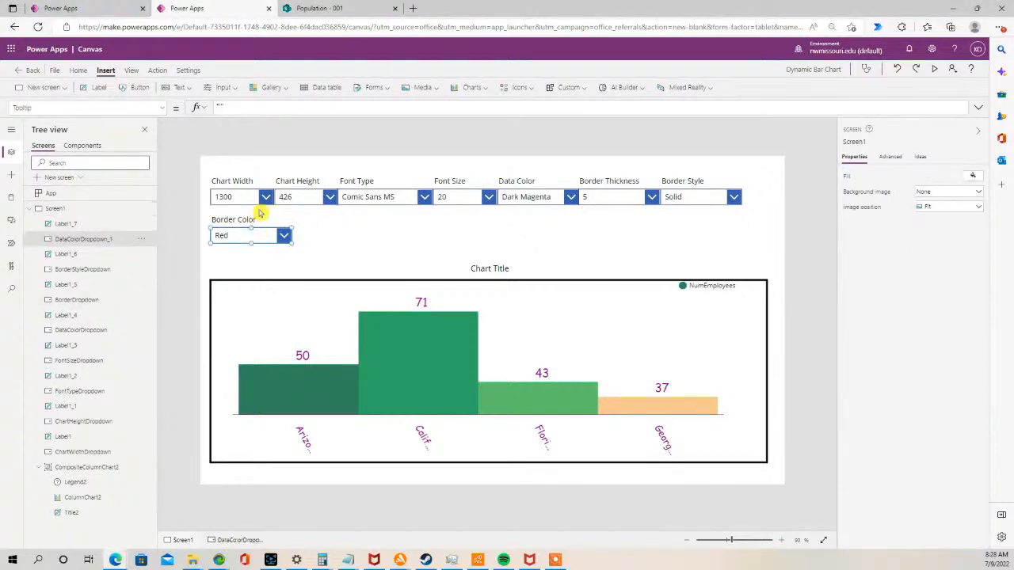
- Rename the new drop-down as BorderColorDropdown and review its Items list of colours
double_click(99, 241)
key(ctrl+v)
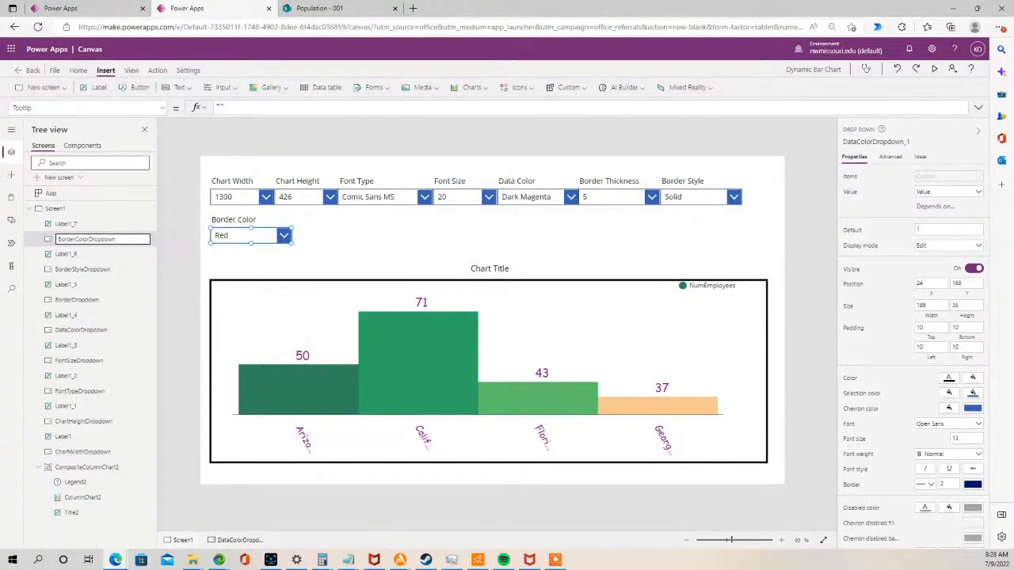
click(163, 107)
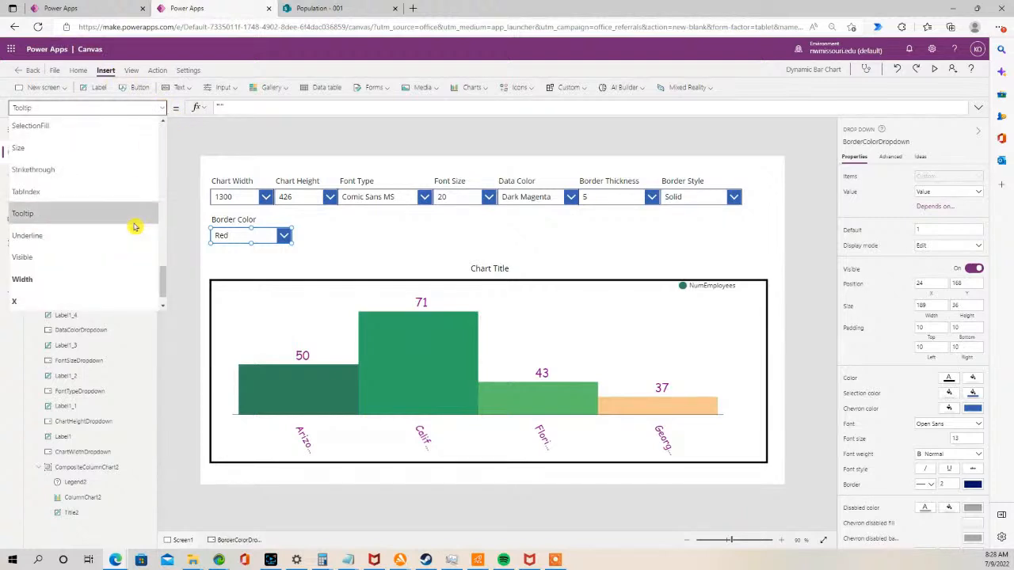
scroll(135, 228, up, 5)
scroll(116, 164, up, 2)
click(55, 241)
click(244, 114)
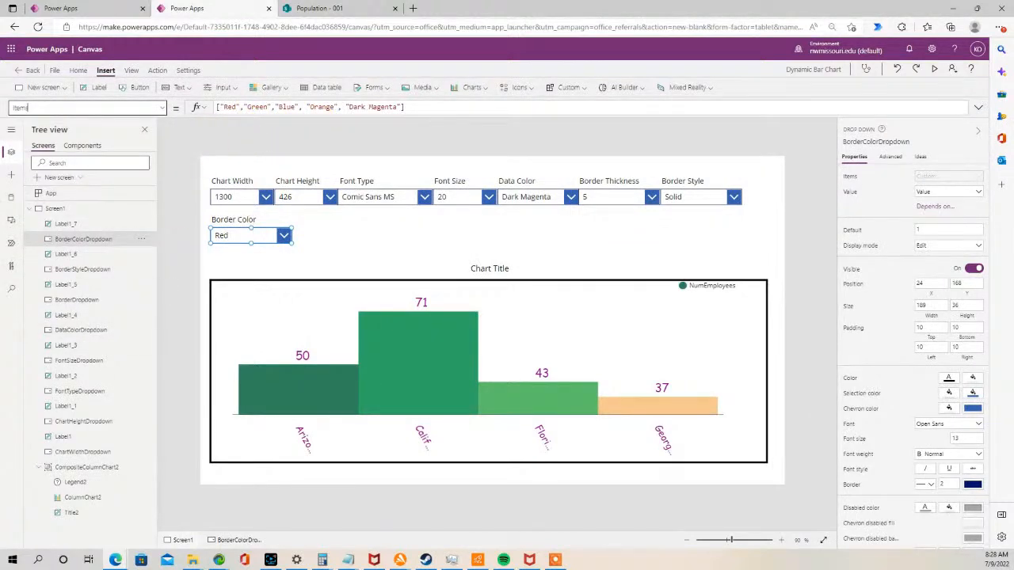
- Set the chart's BorderColor to a Switch on BorderColorDropdown.SelectedText.Value mapping Red, Green, Blue, Orange, Dark Magenta to RGBA colours, defaulting to black
click(298, 323)
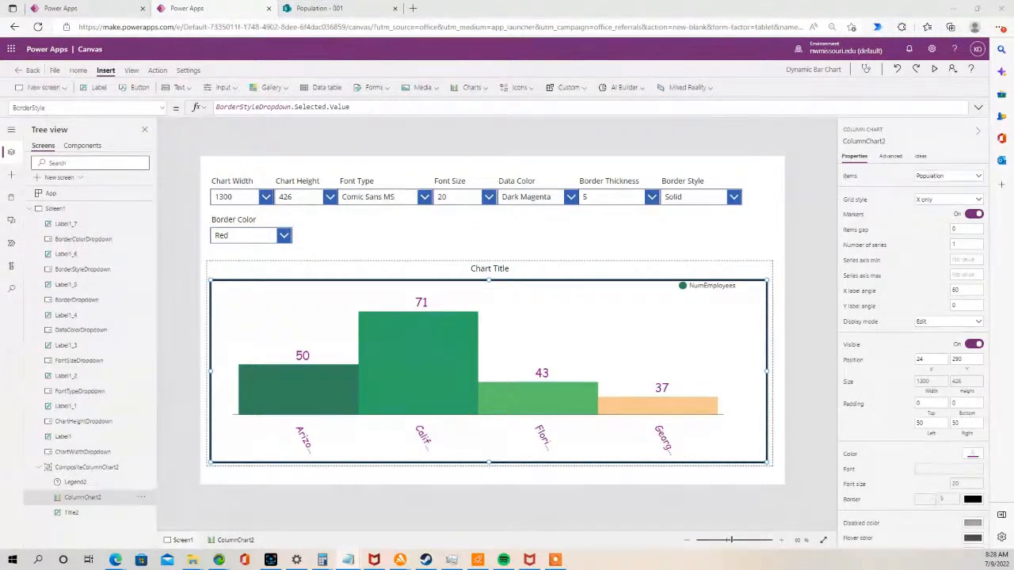
click(163, 108)
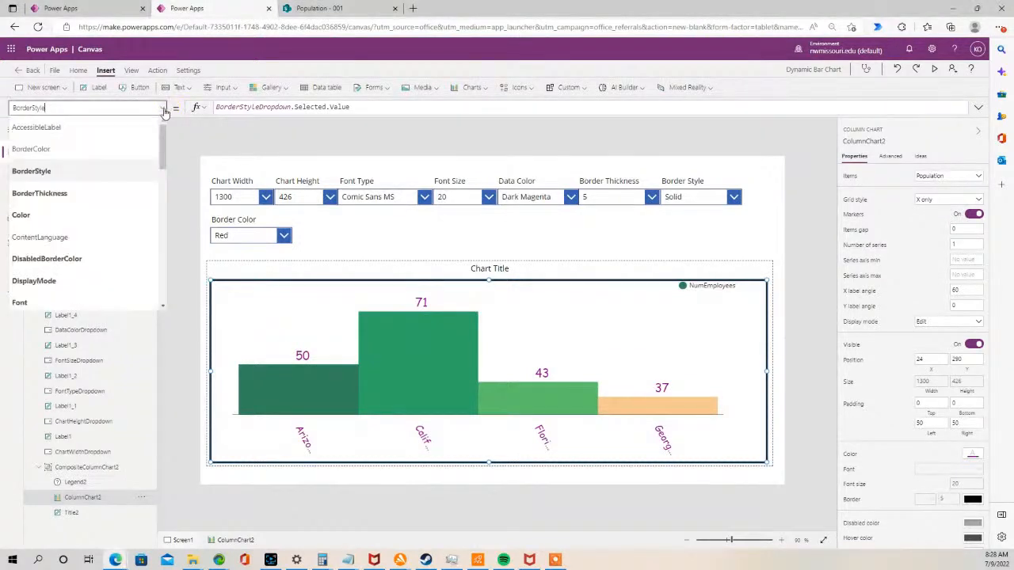
click(117, 149)
drag(312, 108, 203, 108)
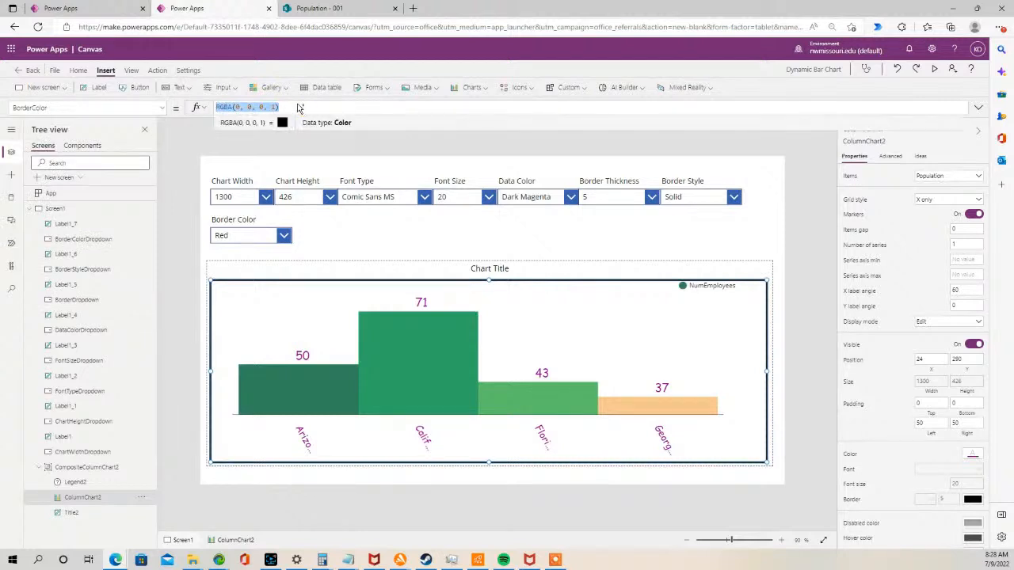
key(ctrl+v)
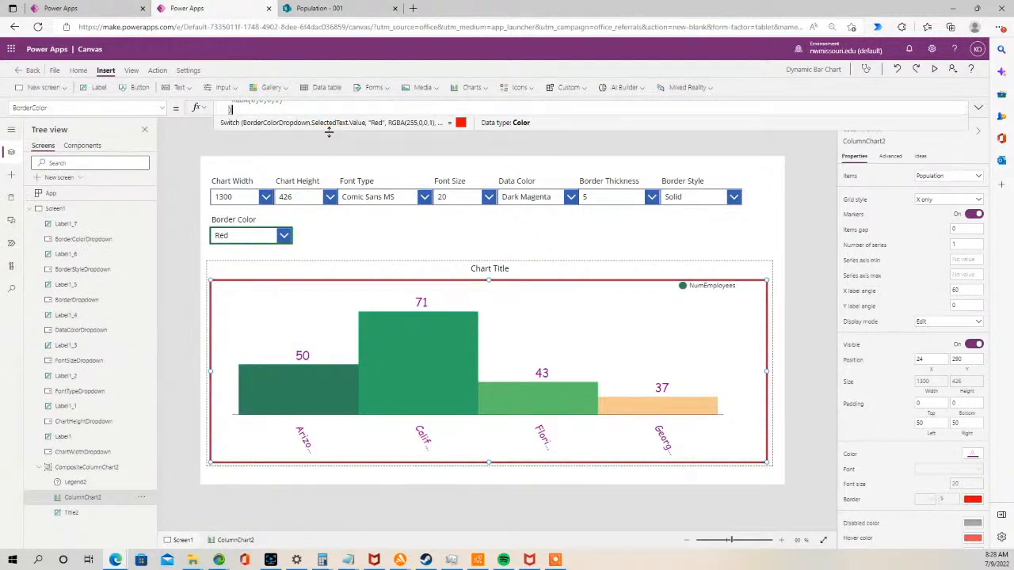
mouse_move(316, 212)
mouse_down()
mouse_move(304, 250)
mouse_move(301, 222)
mouse_up()
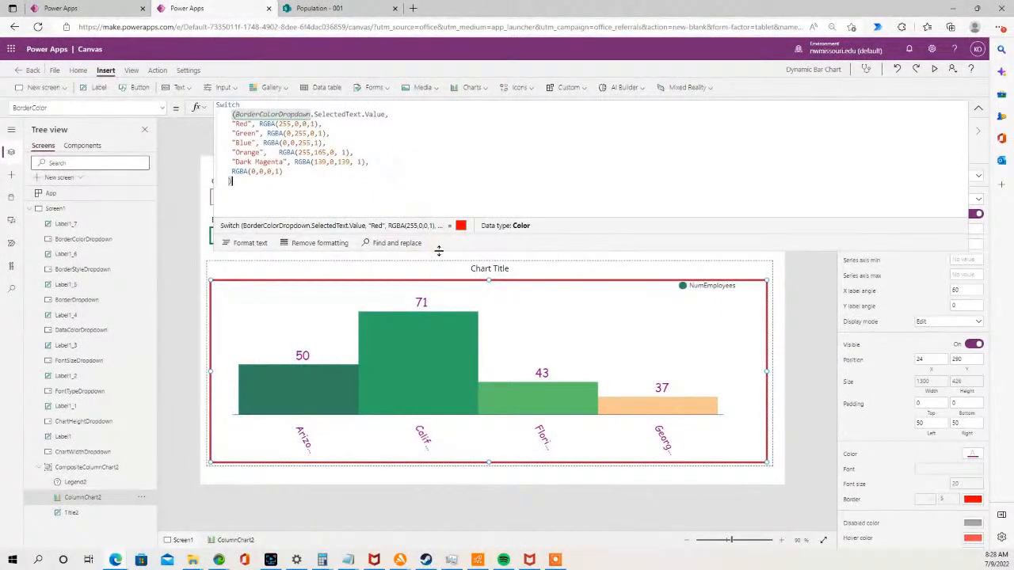
drag(438, 251, 450, 128)
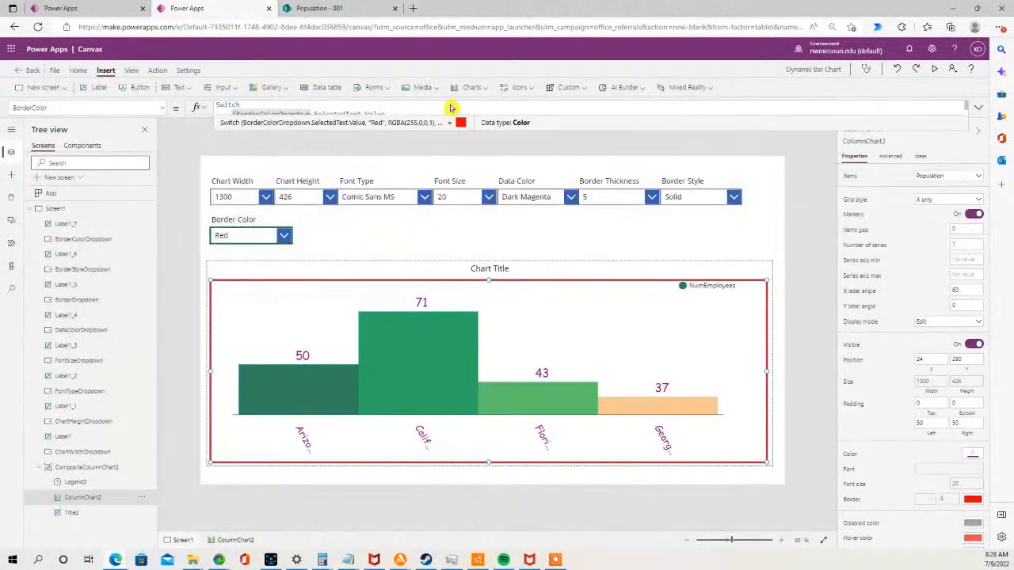
- Preview the app and try the Green and Dark Magenta border colours on the chart
click(936, 69)
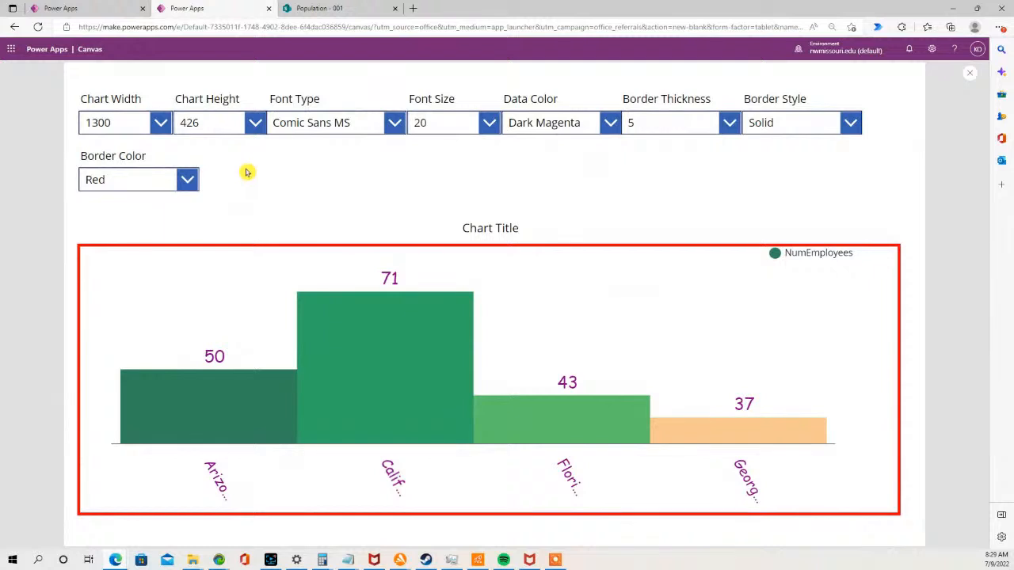
click(187, 180)
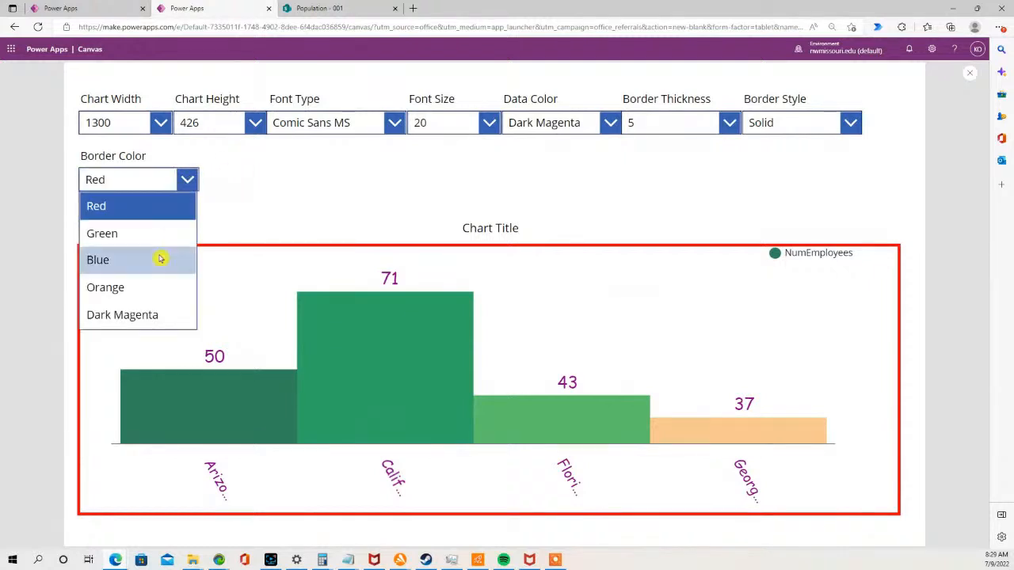
click(153, 233)
click(187, 179)
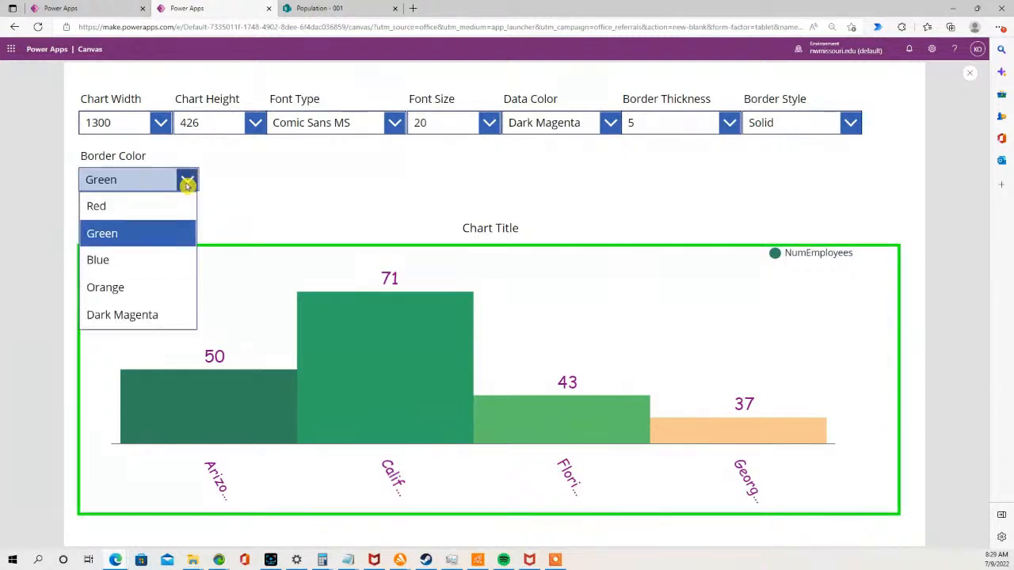
click(161, 315)
click(187, 180)
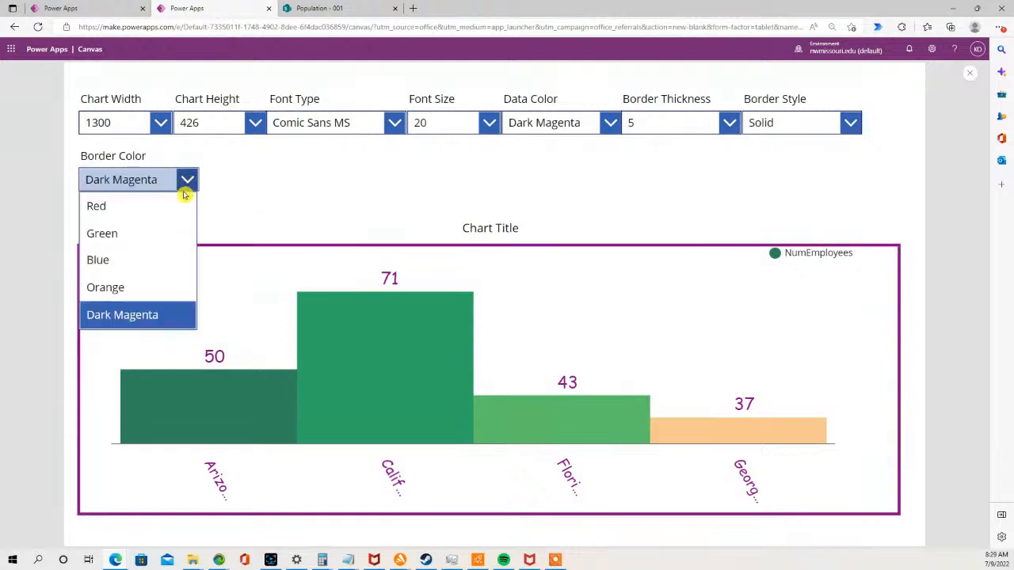
- Try the Orange border colour on the chart in preview, then close the preview
click(145, 288)
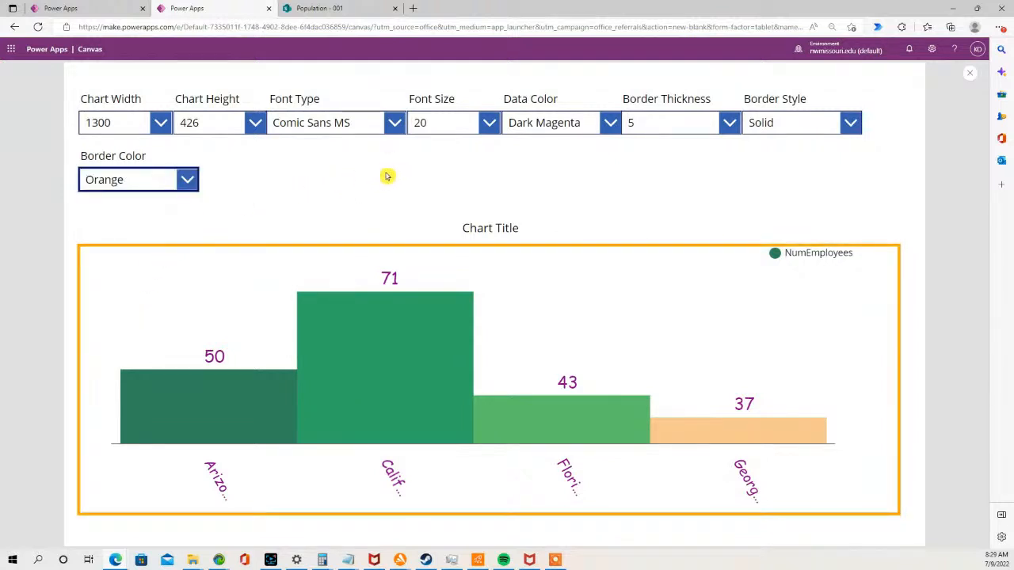
click(970, 75)
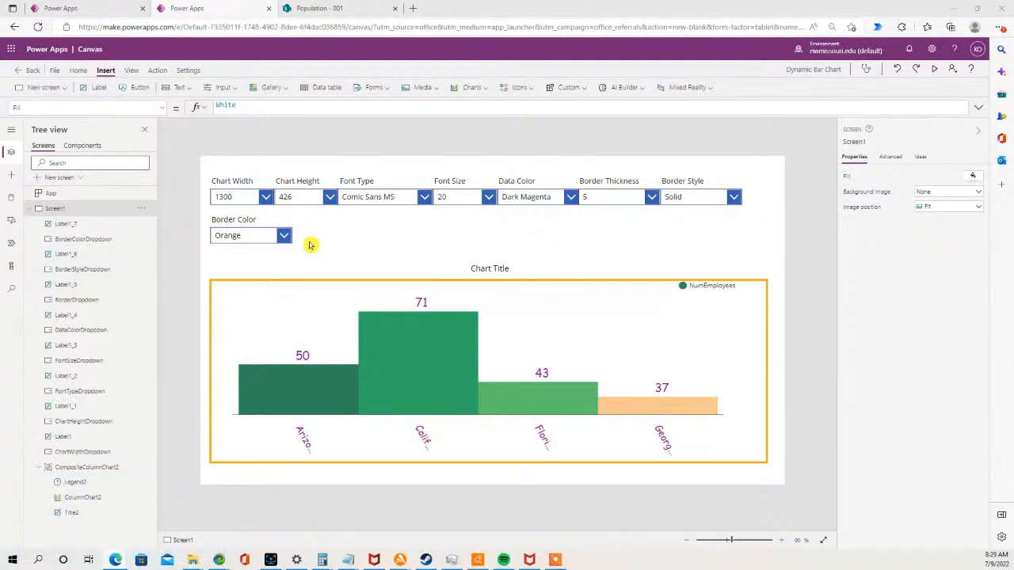
- Duplicate the Border Color label and drop-down and place the copy to the right of the originals
click(231, 235)
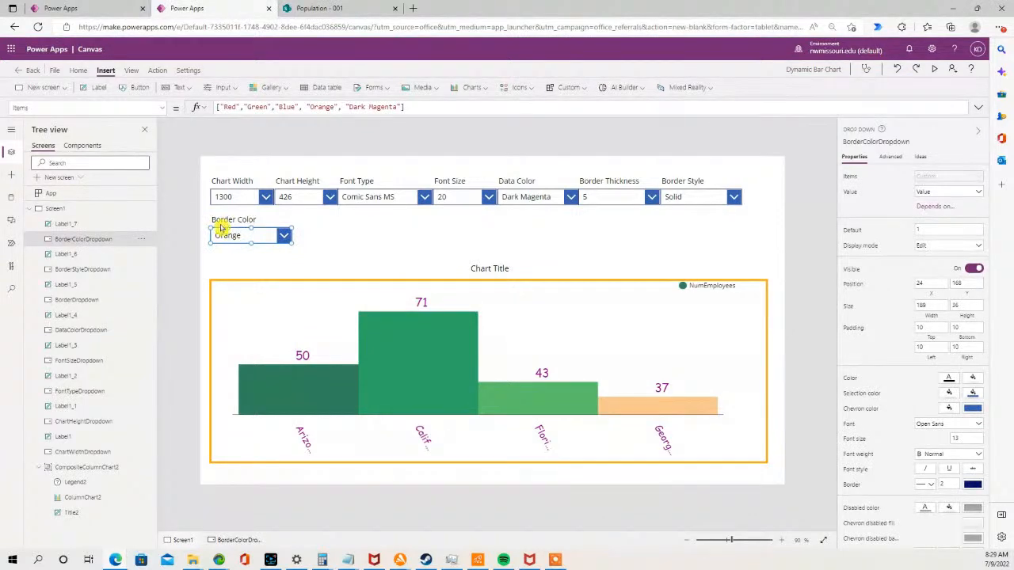
shift+click(234, 219)
click(366, 234)
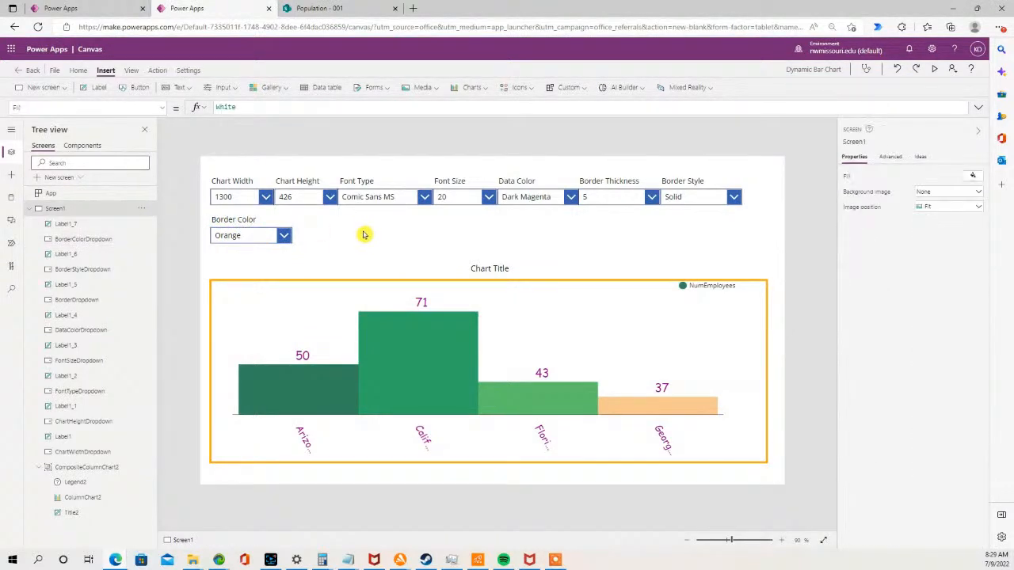
key(ctrl+v)
drag(252, 244, 320, 235)
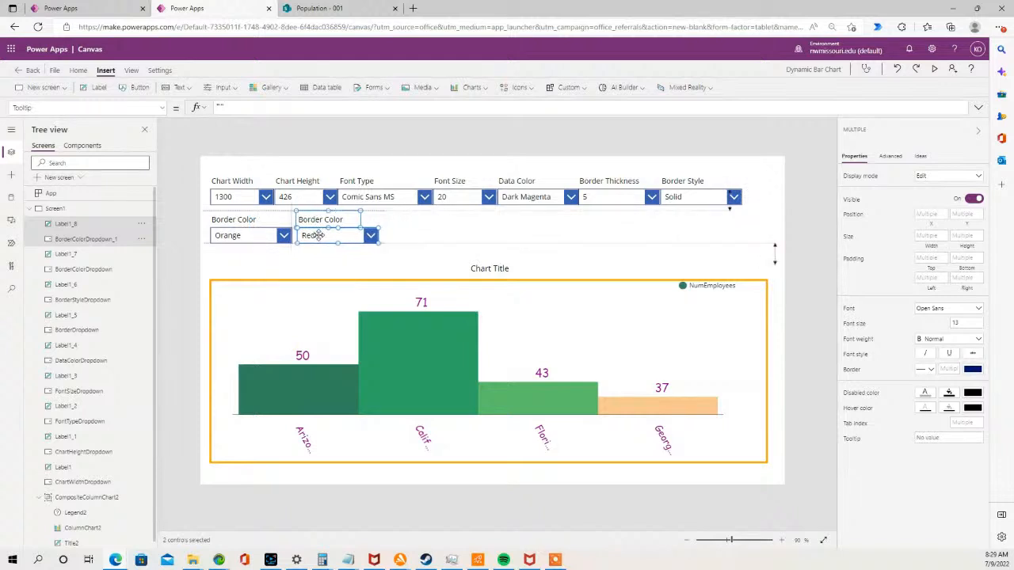
- Change the copied label's text to Grid Style
click(328, 220)
click(315, 218)
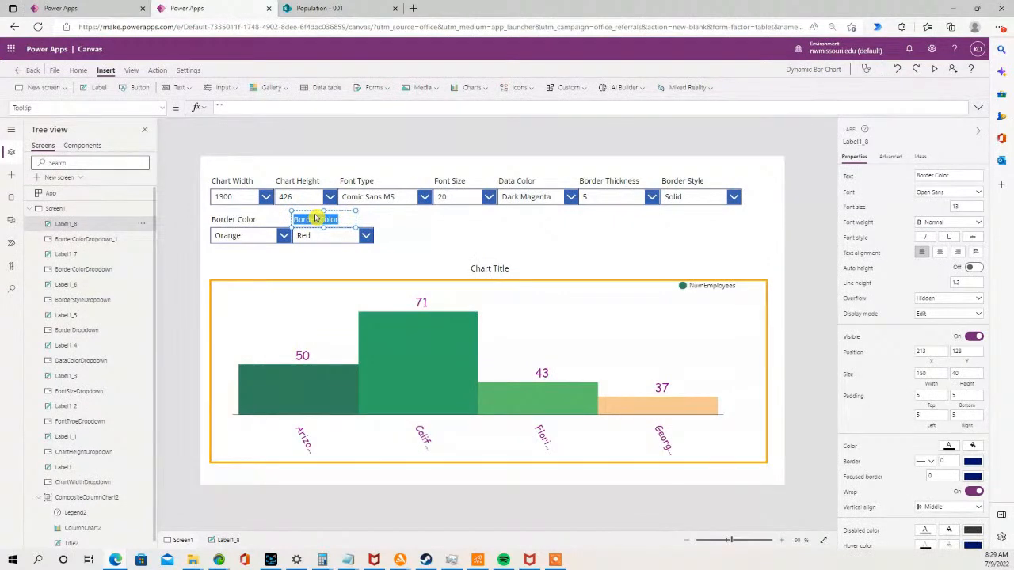
text(Grid Style)
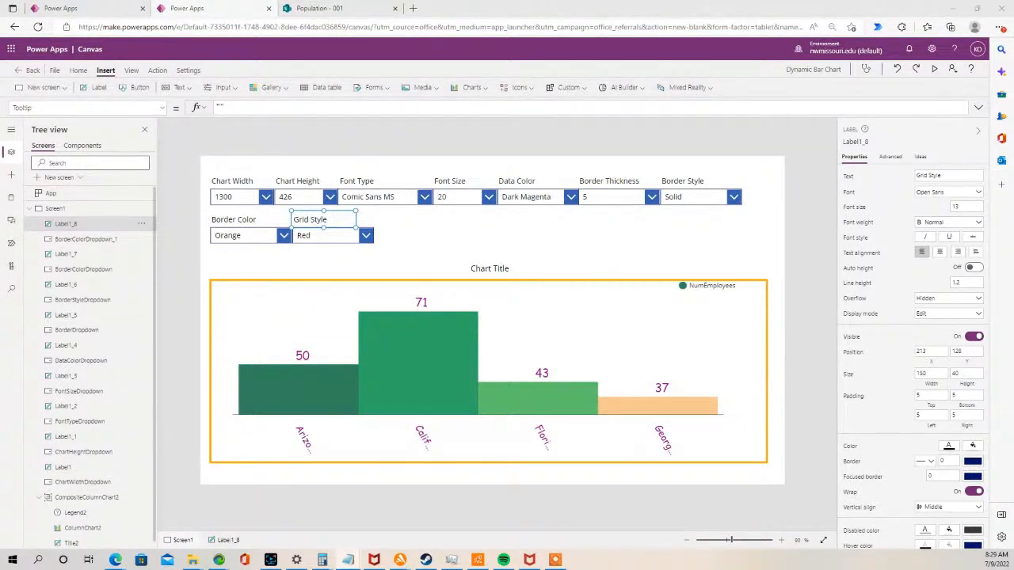
- Rename the copied drop-down as GridStyleDropdown
click(327, 237)
double_click(96, 238)
text(GridStyleDropdown)
click(301, 252)
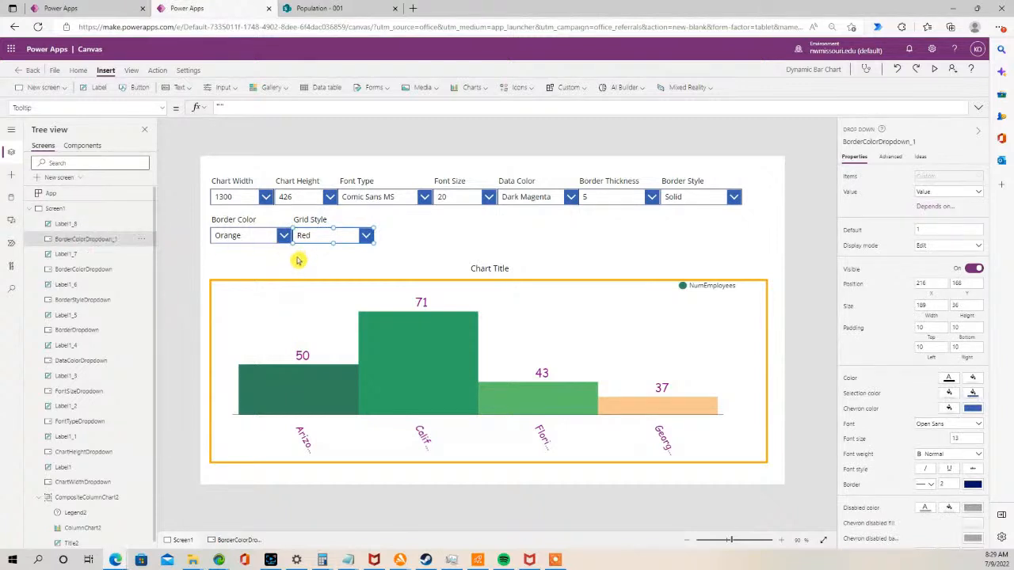
key(alt+Tab)
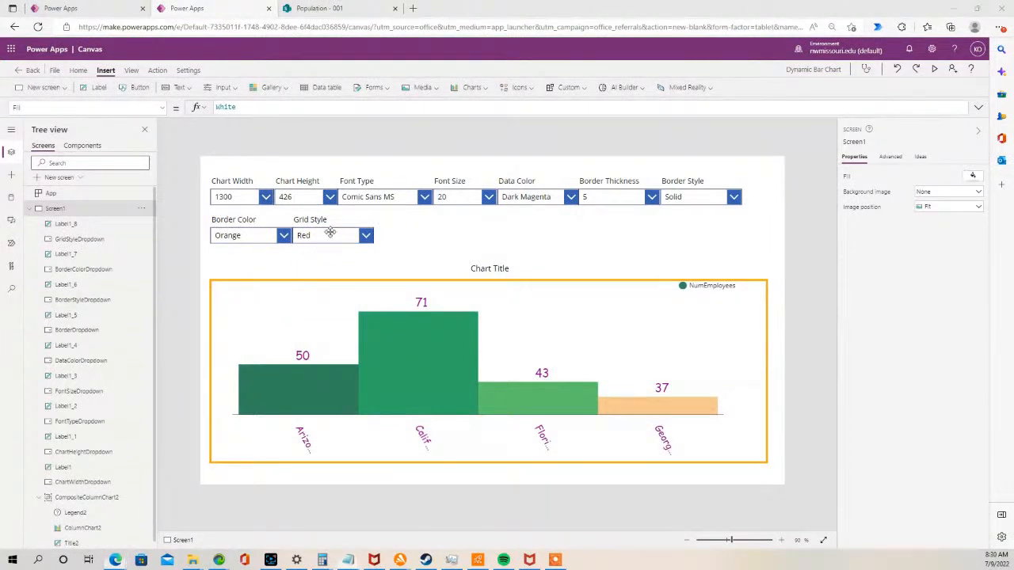
- Set the GridStyleDropdown Items to ["All","X Only","Y Only","None"]
click(304, 236)
click(162, 109)
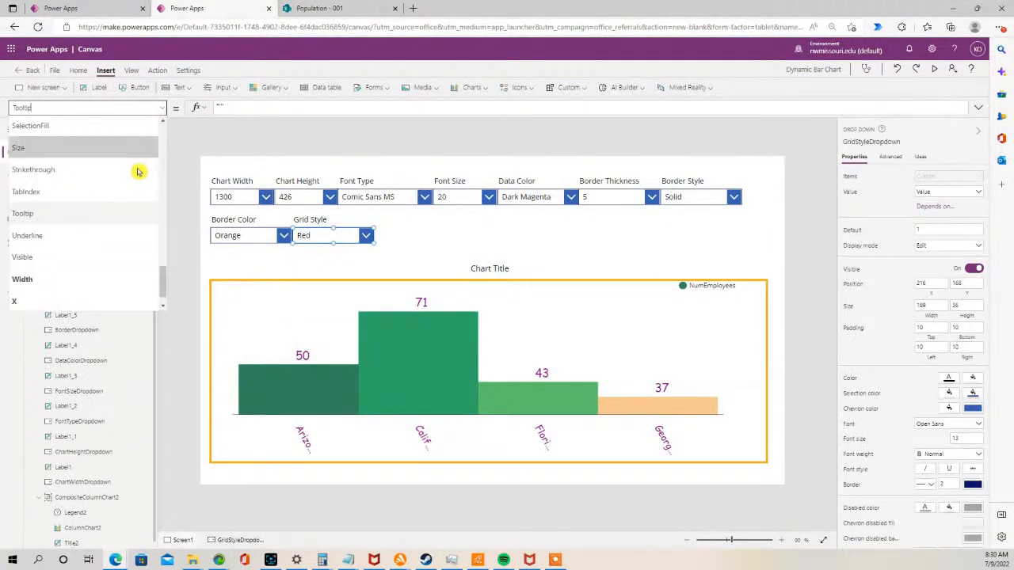
drag(163, 277, 163, 219)
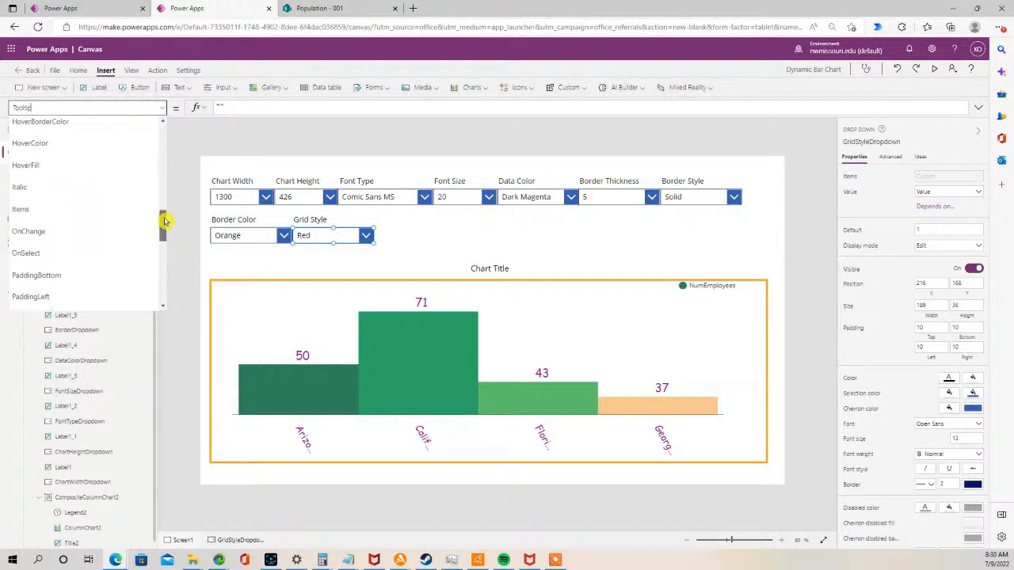
click(107, 232)
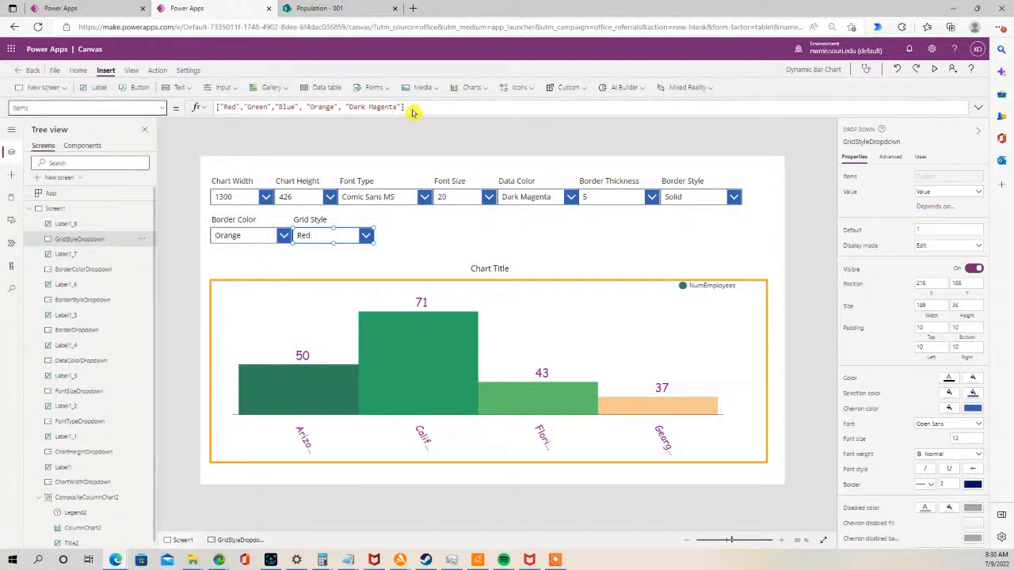
drag(405, 107, 216, 100)
text(["All","X Only","Y Only","None"])
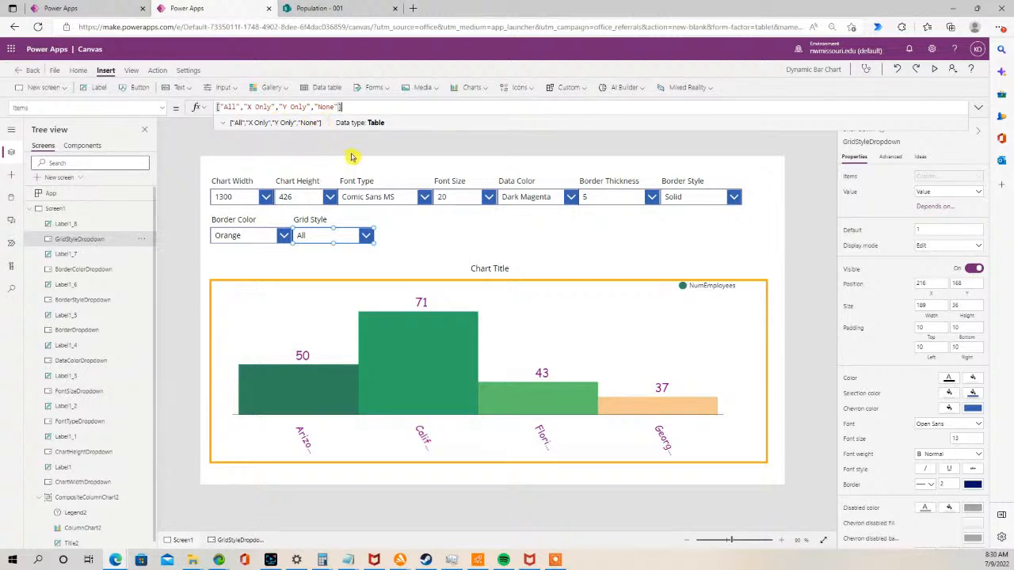
click(168, 234)
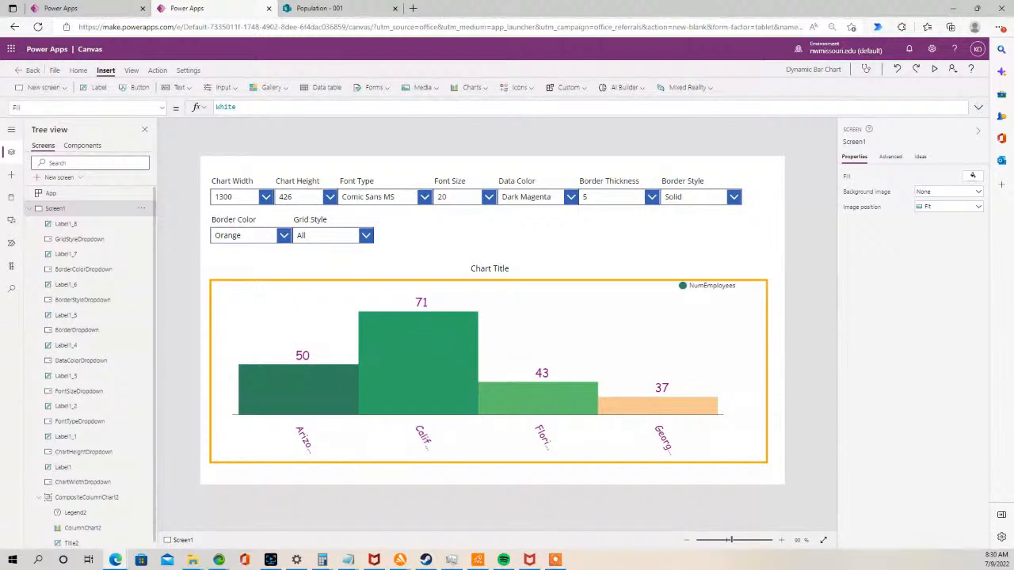
key(alt+Tab)
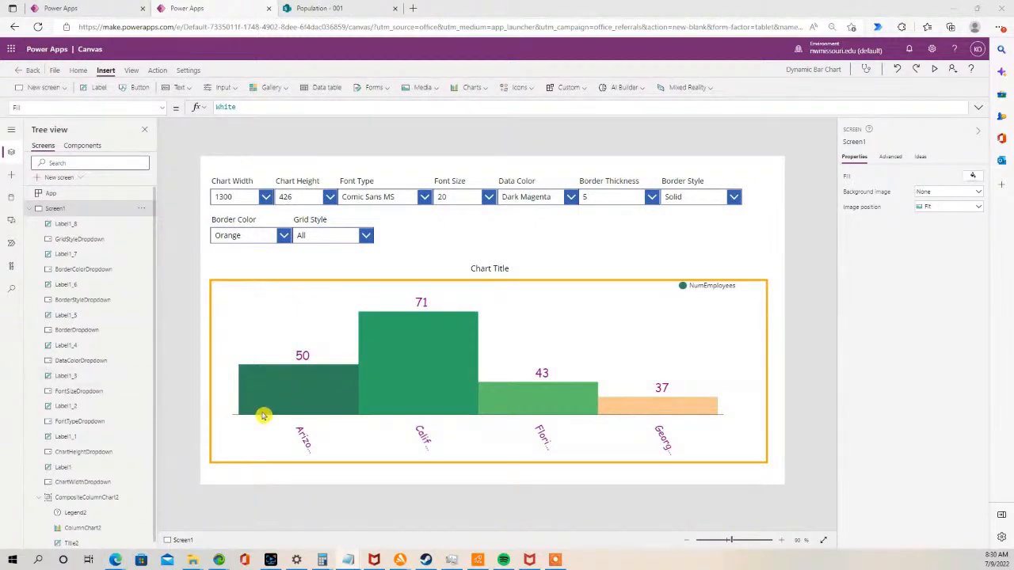
- Set the chart's GridStyle to a Switch on GridStyleDropdown.SelectedText.Value mapping the choices such as "All" and "None" to grid styles
click(321, 340)
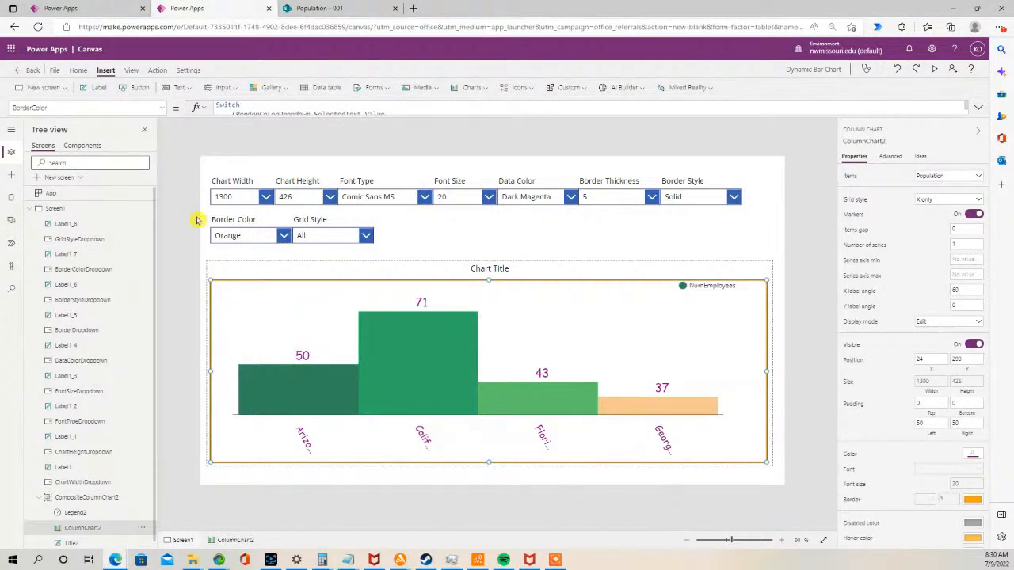
click(163, 108)
drag(163, 131, 164, 181)
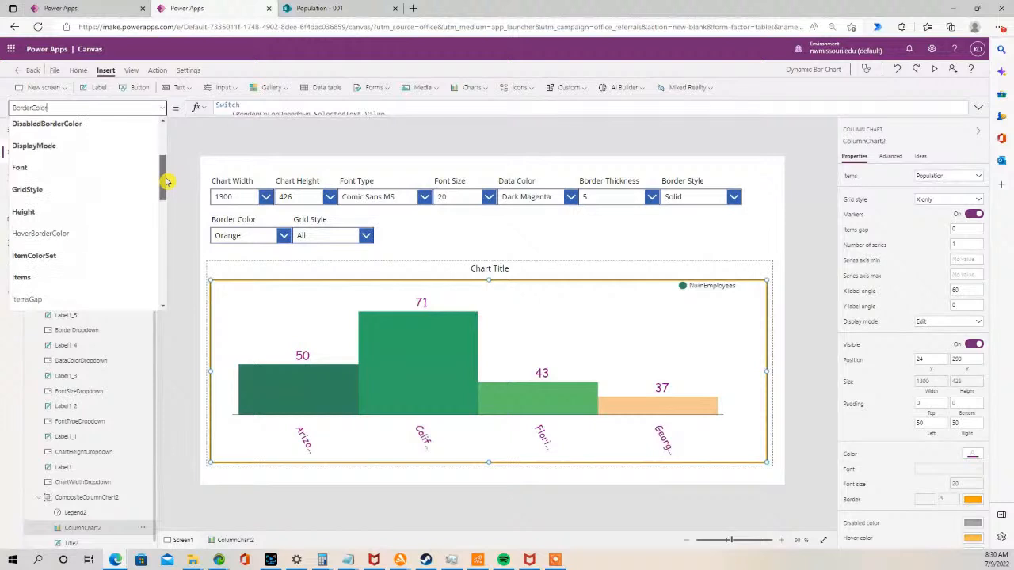
click(72, 191)
drag(275, 111, 206, 107)
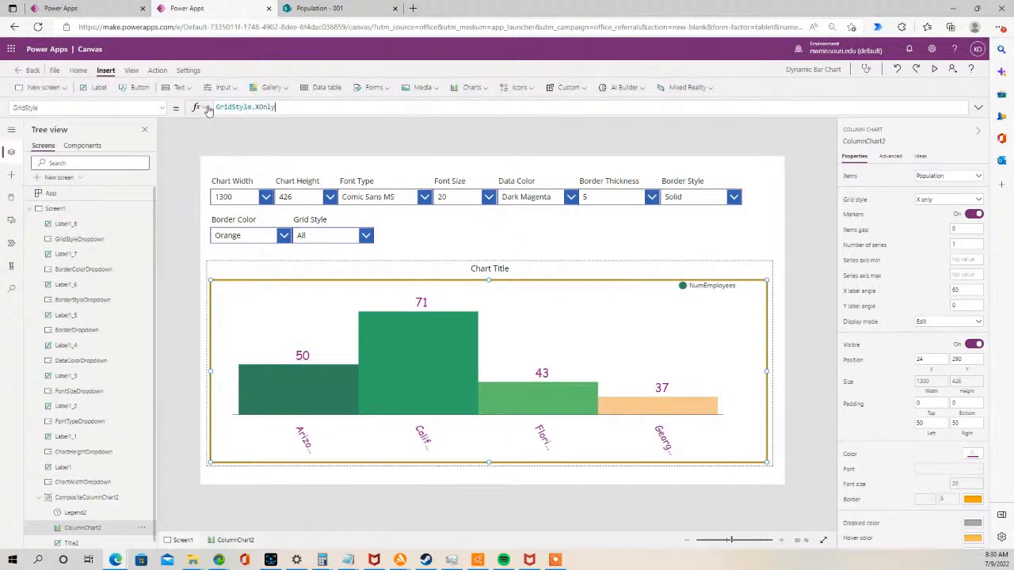
text(Switch(GridStyleDropdown.SelectedText.Value, "All", All, "None", None))
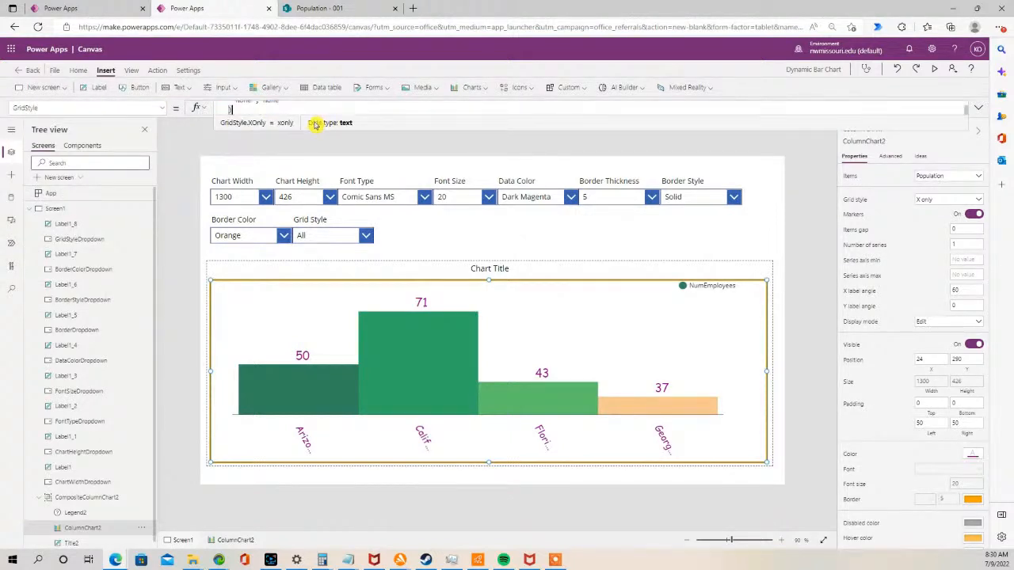
drag(310, 132, 297, 260)
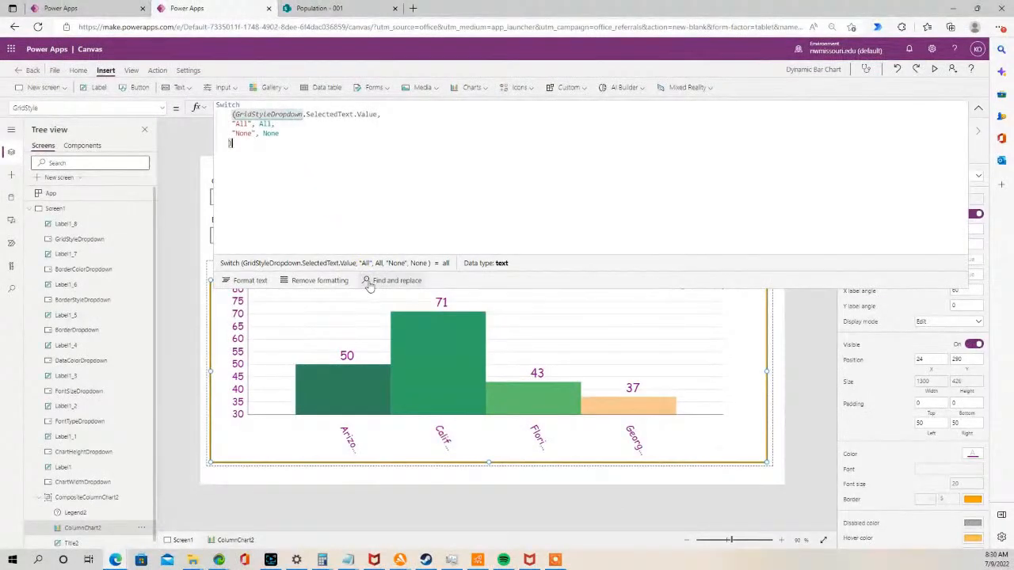
drag(366, 287, 354, 148)
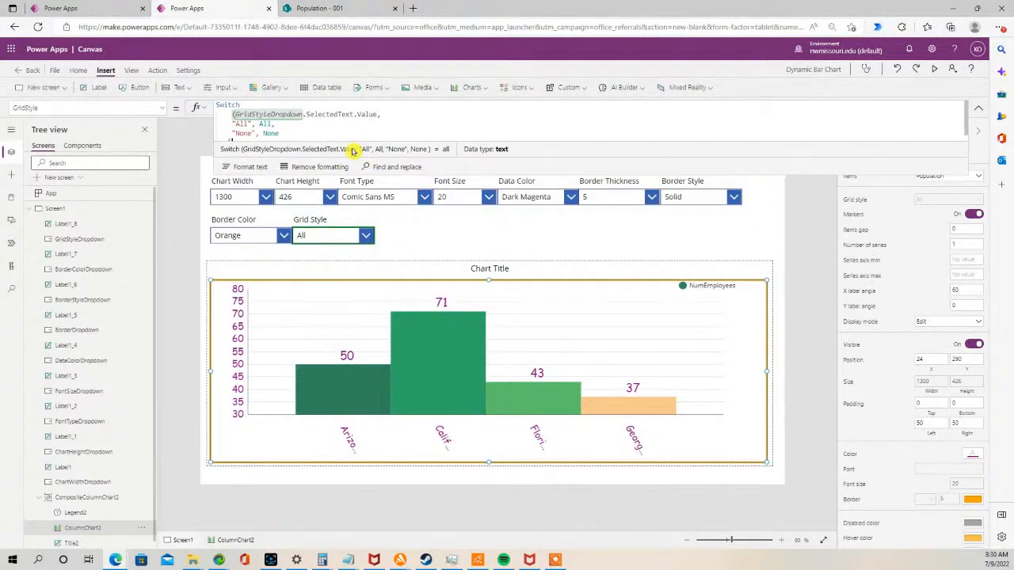
- Preview the app and try the All, X Only, Y Only and None grid styles on the chart
click(934, 69)
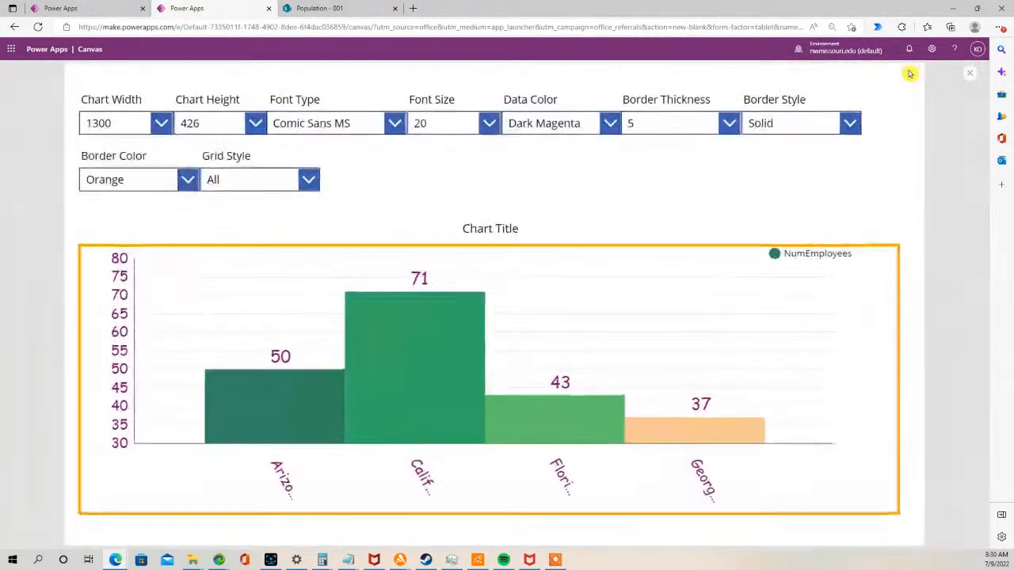
click(308, 179)
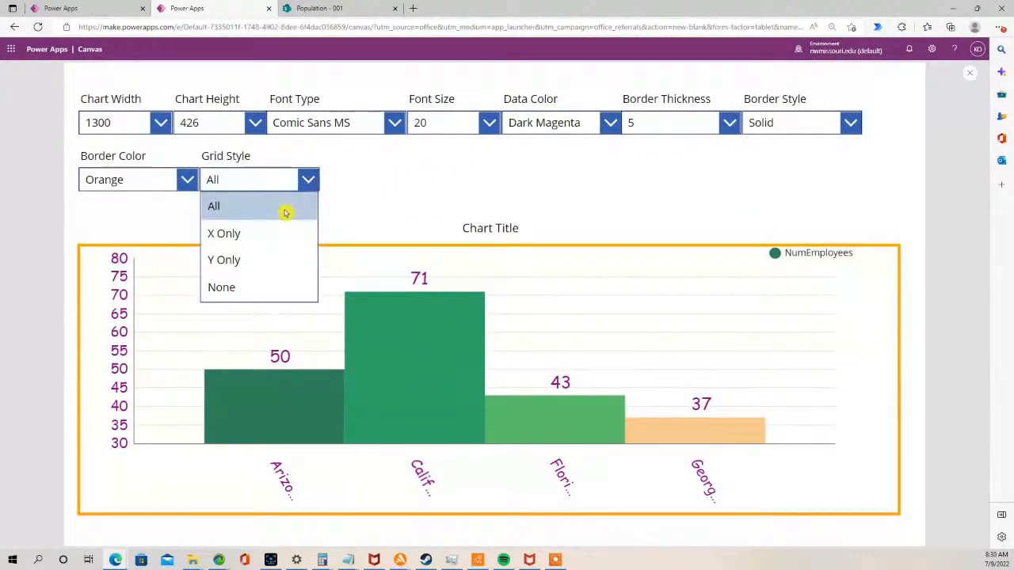
click(261, 236)
click(311, 184)
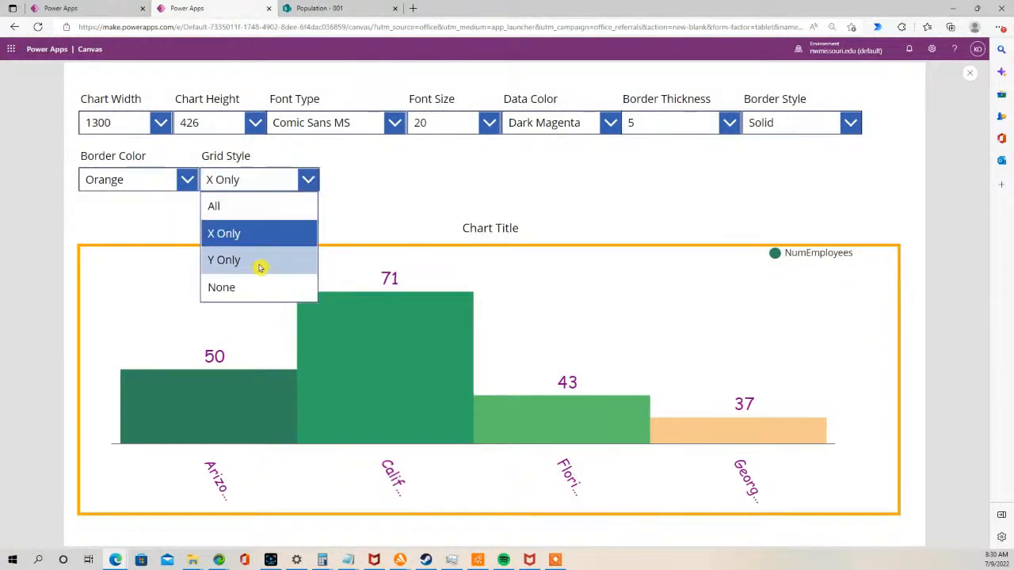
click(254, 272)
click(309, 182)
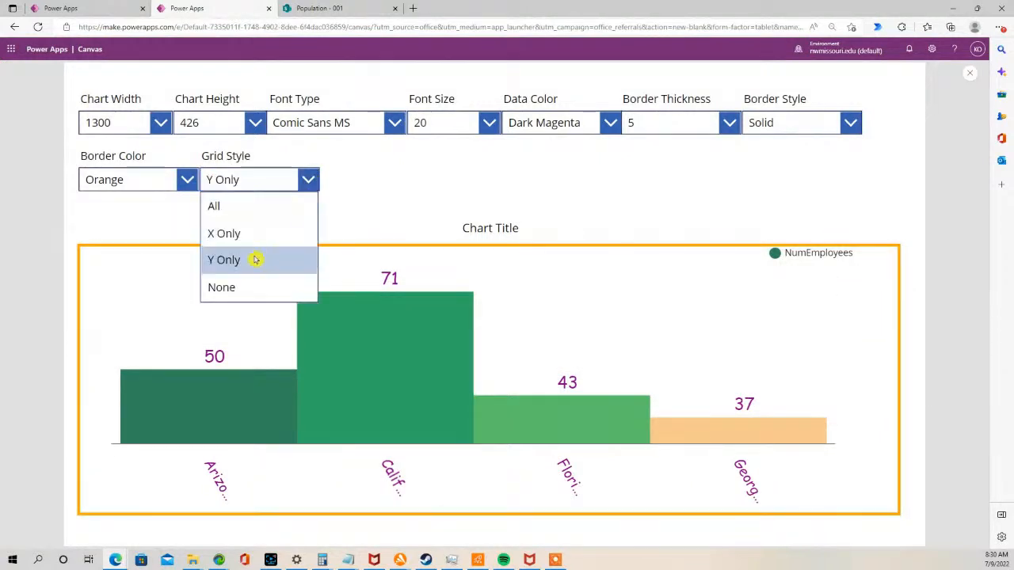
click(226, 287)
click(309, 179)
click(265, 209)
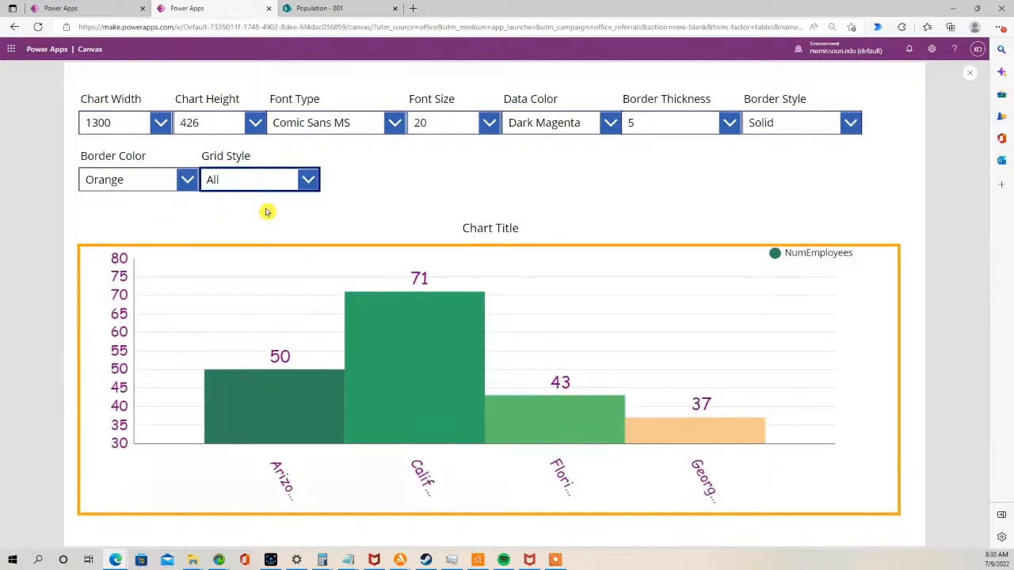
click(974, 75)
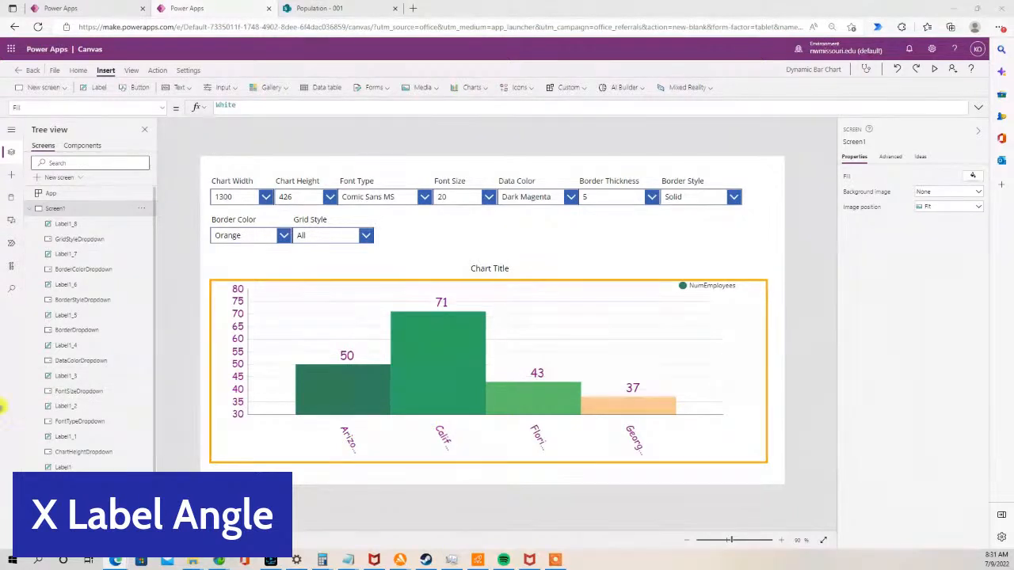
- Copy the Grid Style label and drop-down and place the duplicate to their right
click(315, 232)
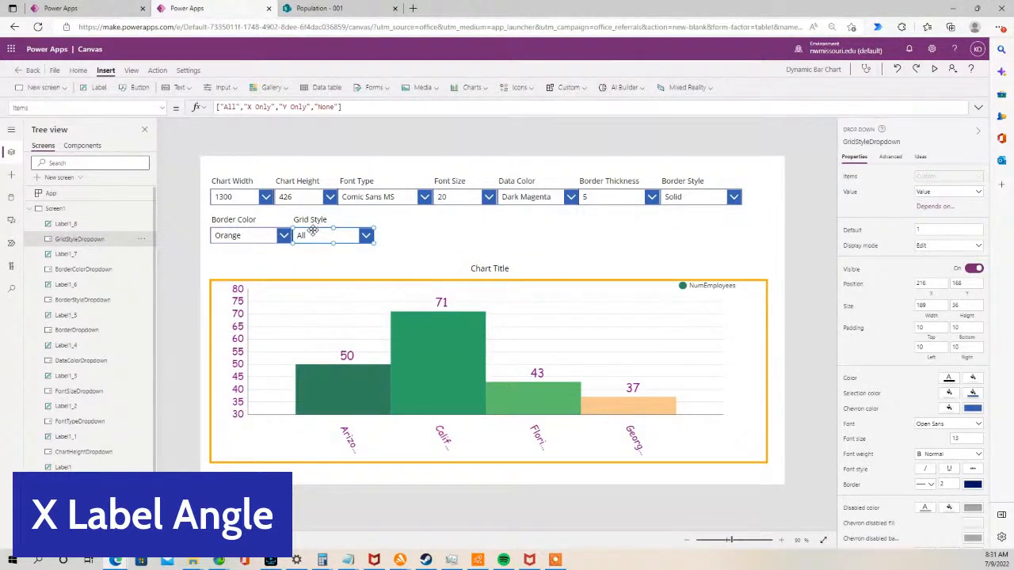
shift+click(316, 221)
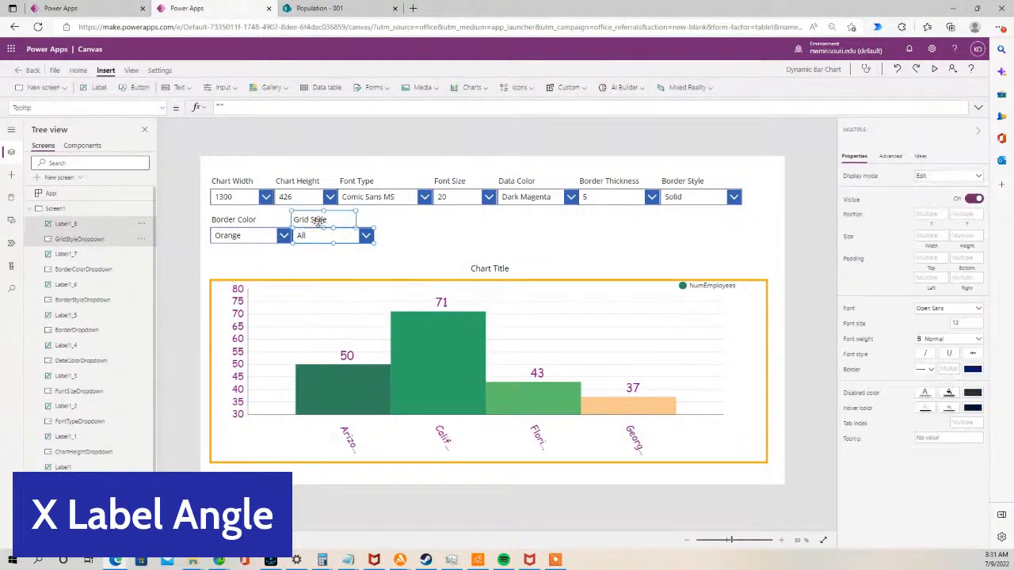
key(ctrl+c)
key(ctrl+v)
drag(349, 238, 415, 231)
- Change the new label's text to X Label Angle
double_click(412, 222)
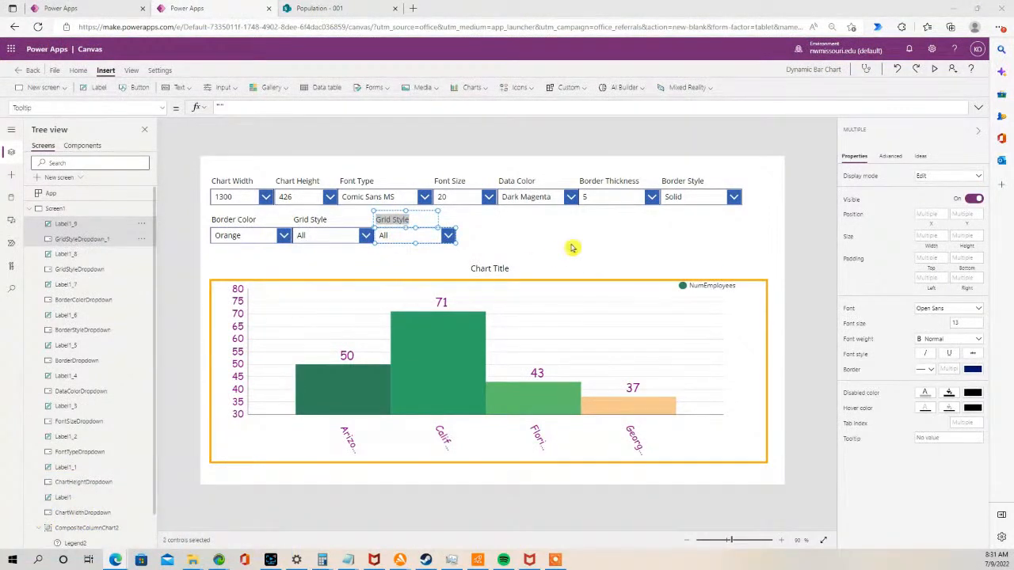
click(418, 219)
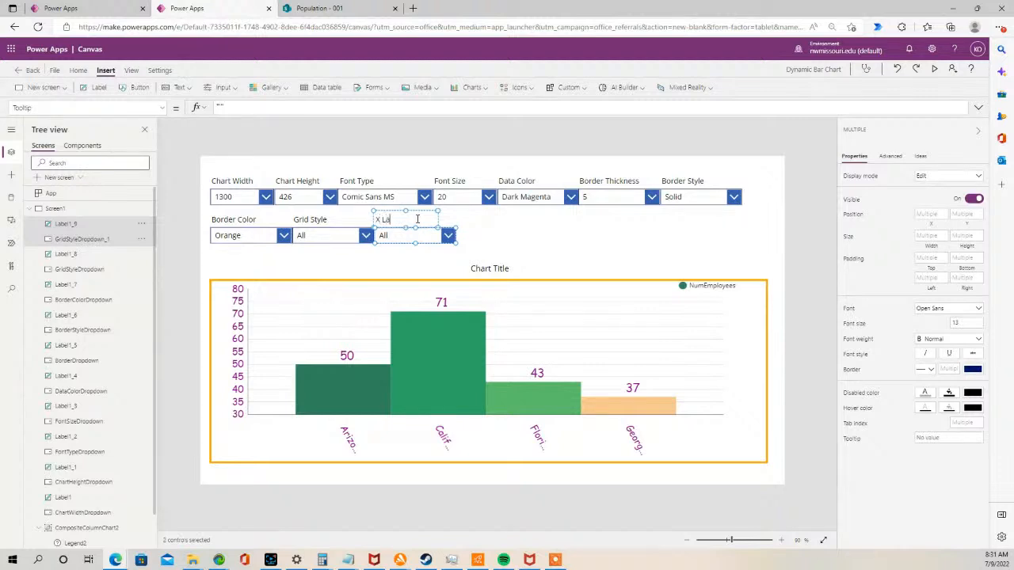
text(X Label Angle)
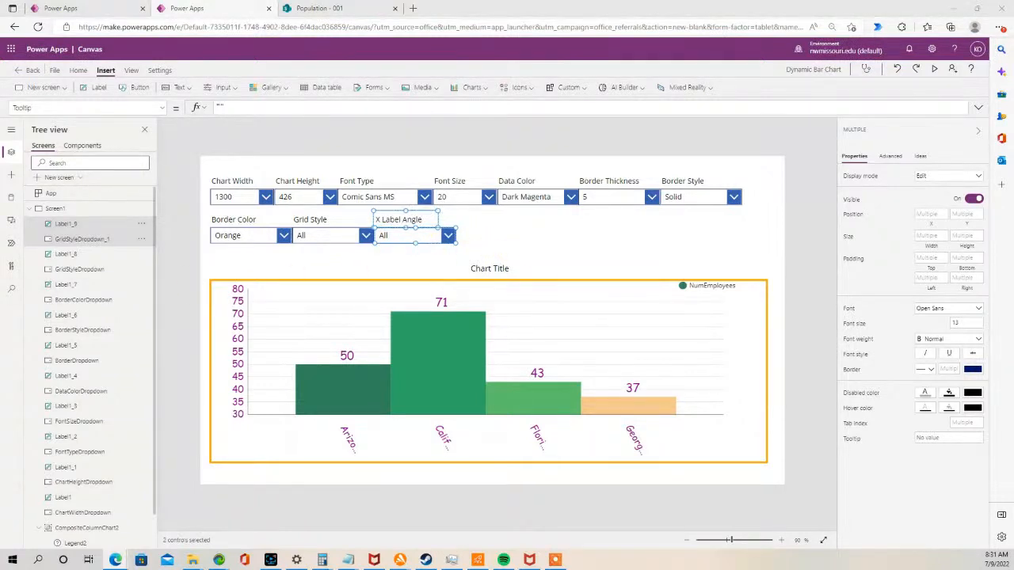
- Rename the new drop-down as XLabelAngleDropdown
click(405, 236)
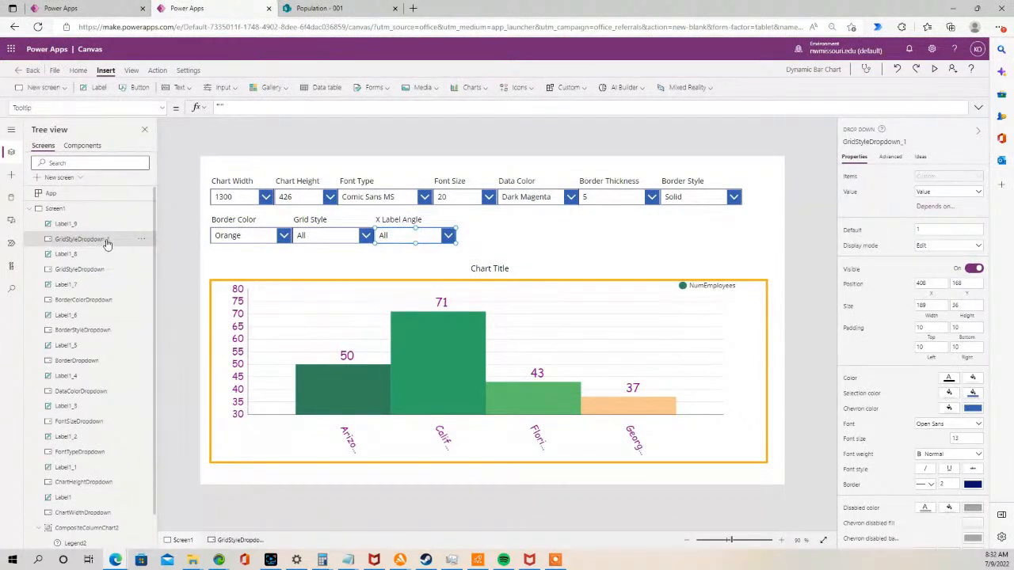
double_click(106, 241)
key(ctrl+v)
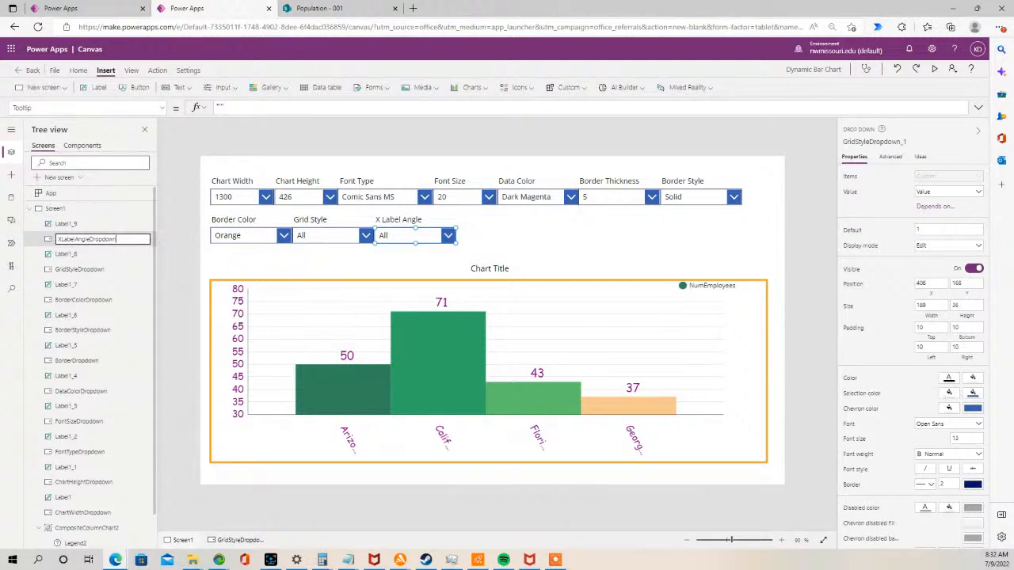
key(Return)
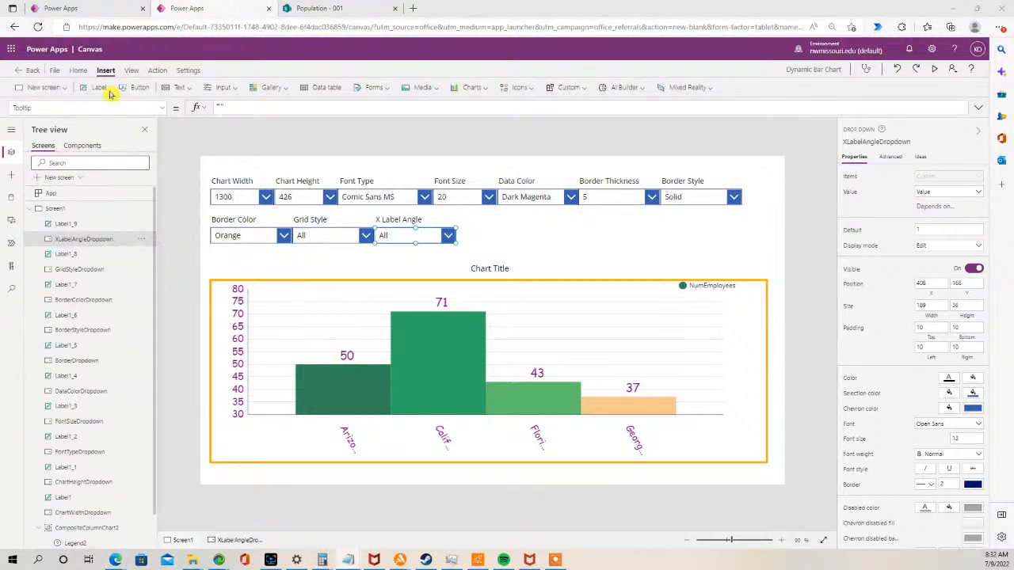
- Set the X Label Angle drop-down's items to Sequence(360,0)
click(164, 108)
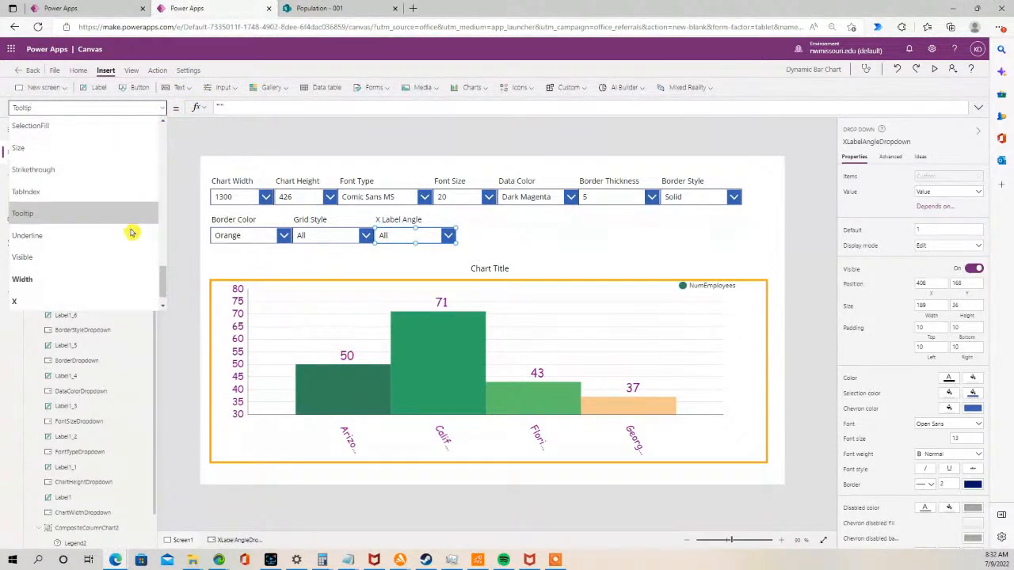
drag(160, 278, 164, 222)
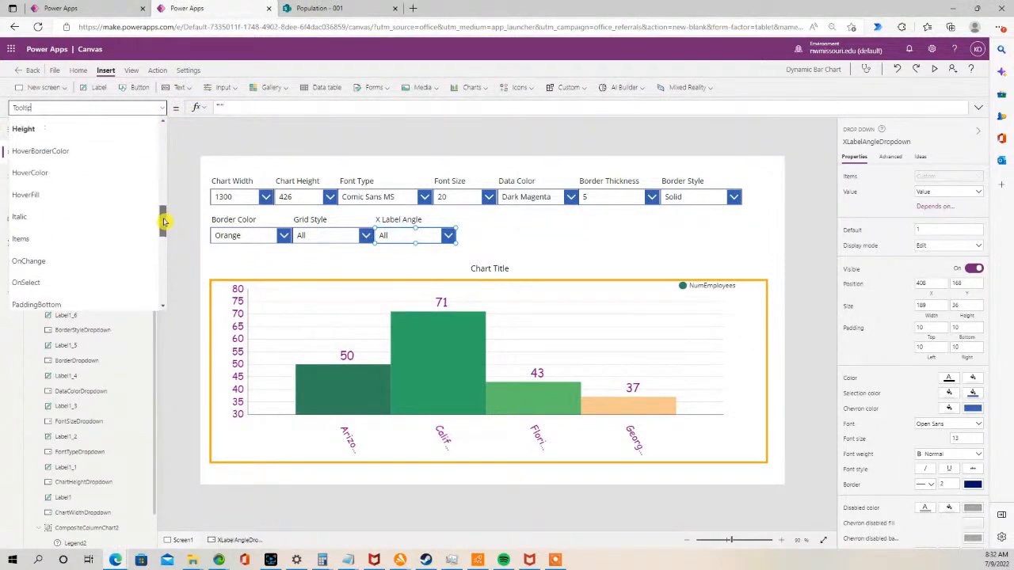
click(73, 238)
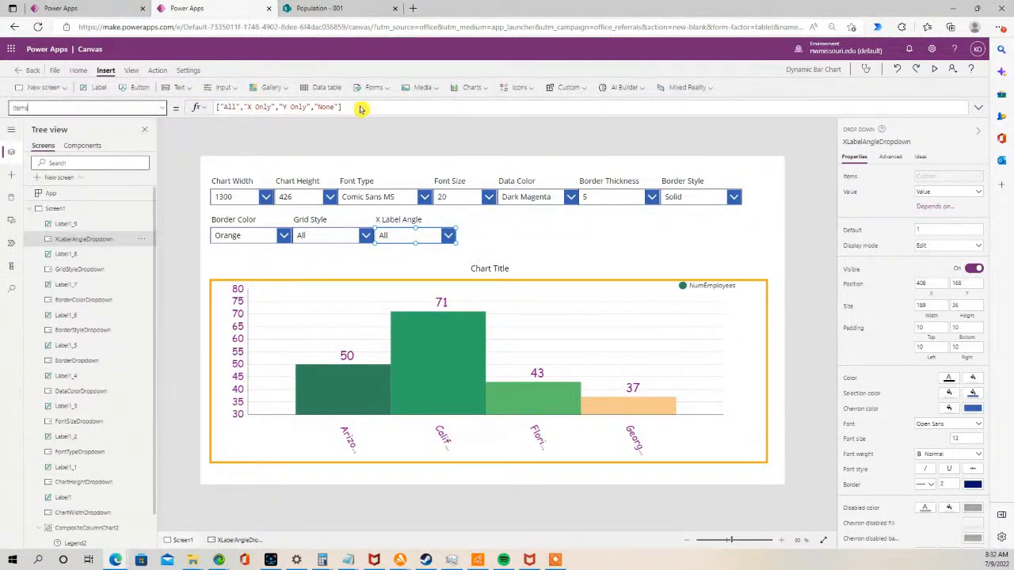
click(355, 108)
key(ctrl+a)
key(ctrl+v)
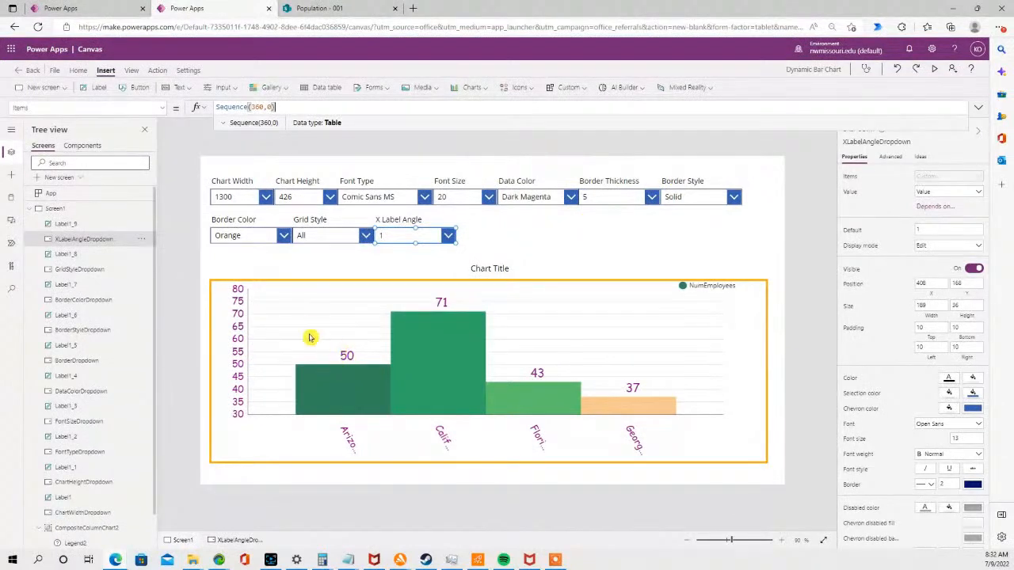
- Bind the chart's XLabelAngle property to XLabelAngleDropdown.SelectedText.Value
click(320, 312)
click(320, 319)
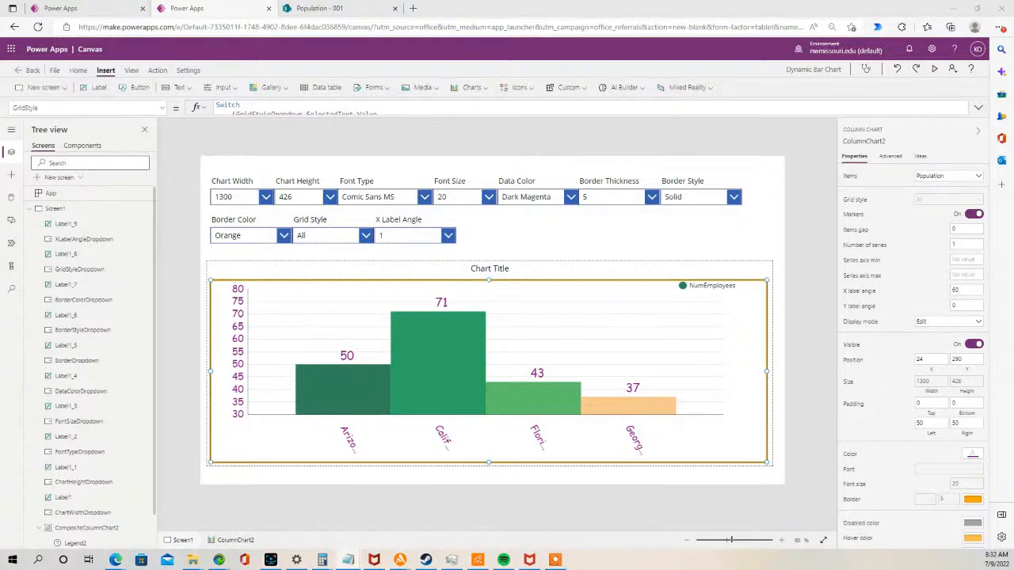
click(164, 108)
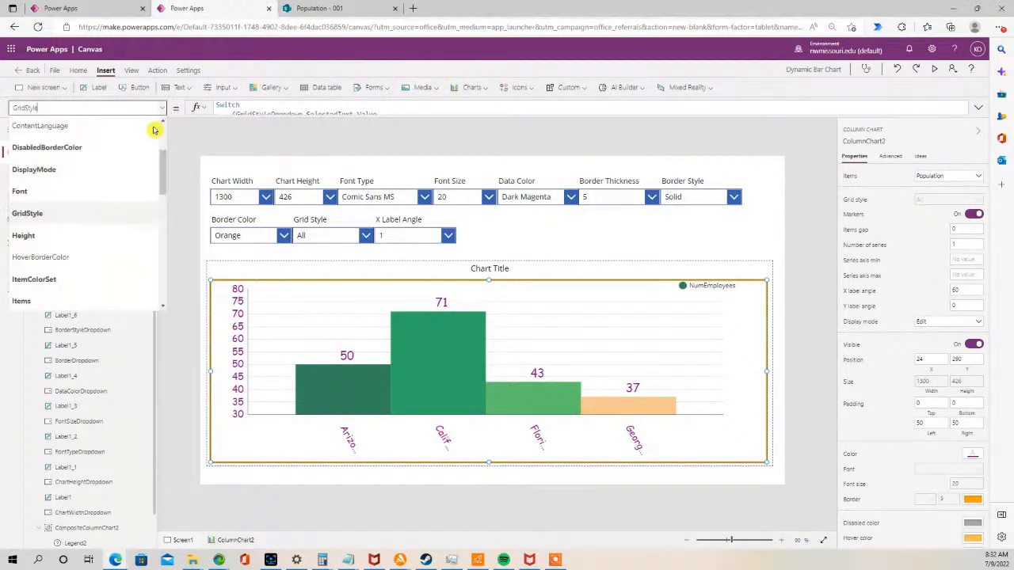
drag(163, 198, 165, 295)
click(59, 259)
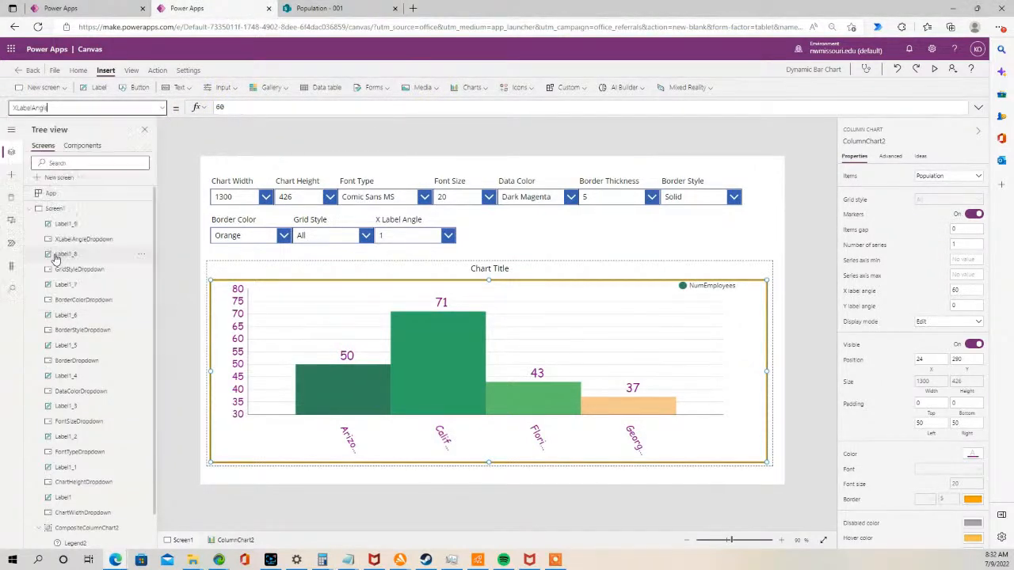
click(220, 107)
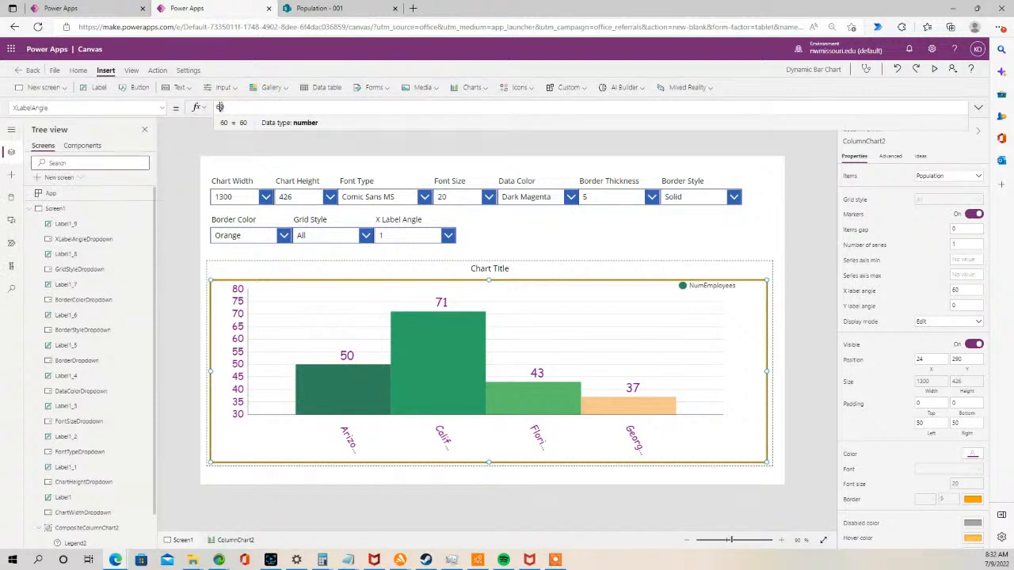
key(BackSpace)
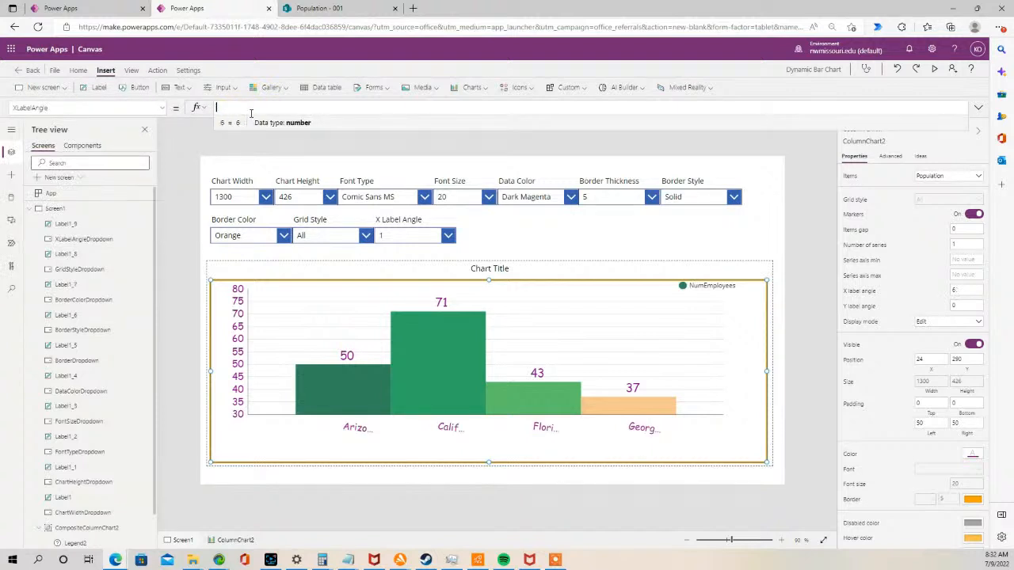
key(ctrl+v)
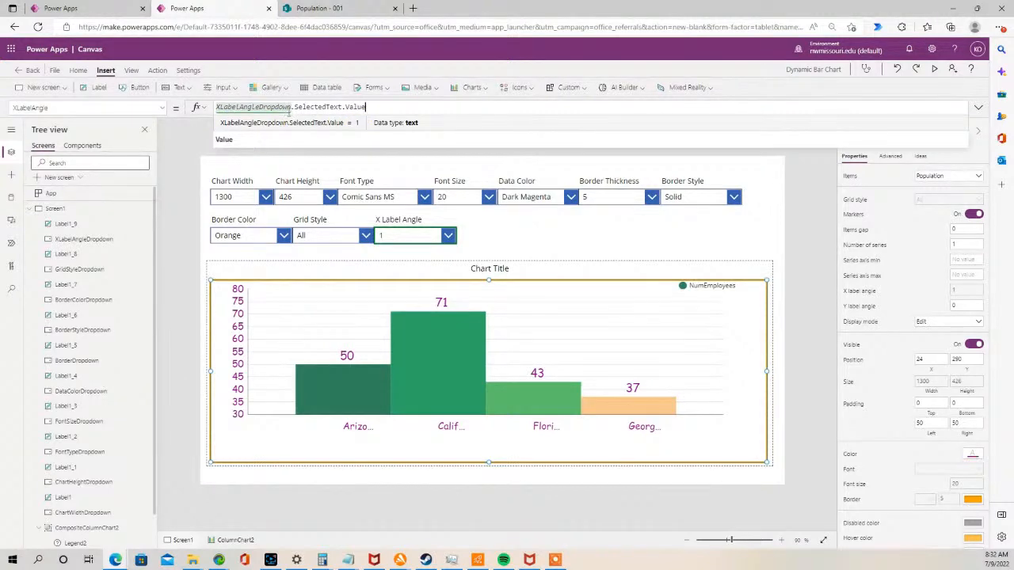
- Preview the app and try X label angles of 0, 90, 220 and 0 on the chart
click(934, 69)
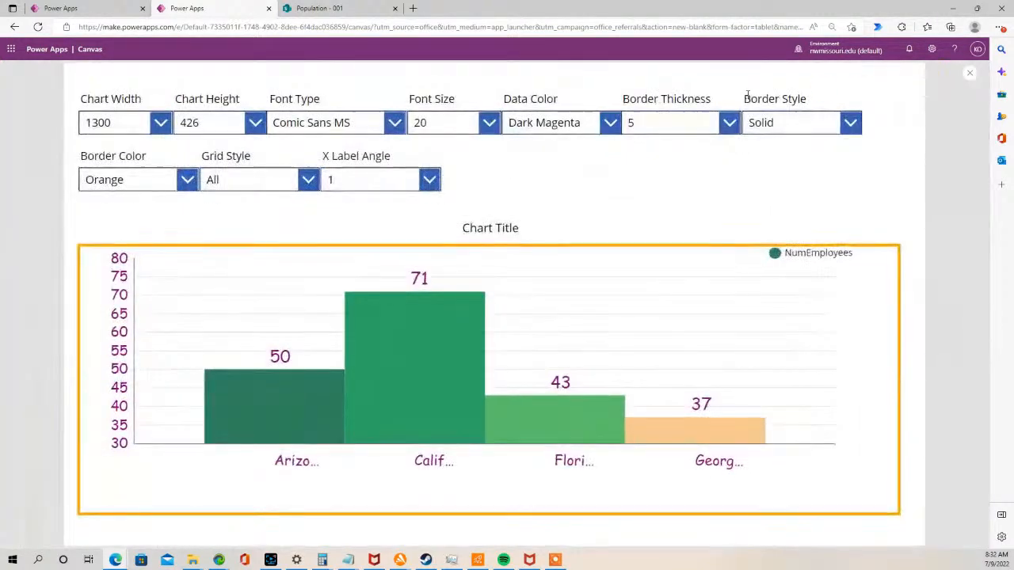
click(428, 180)
click(394, 206)
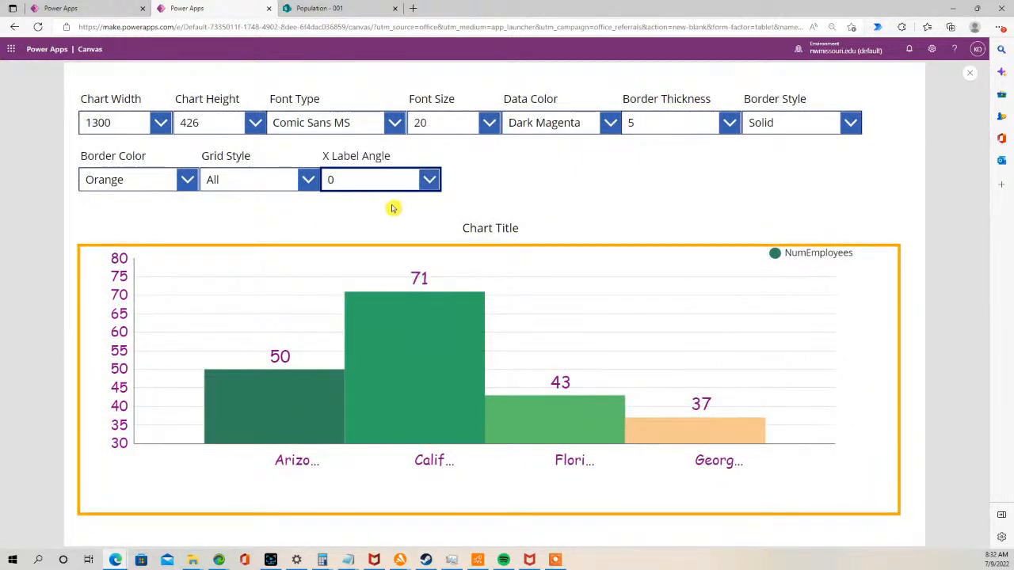
click(428, 180)
drag(432, 205, 433, 263)
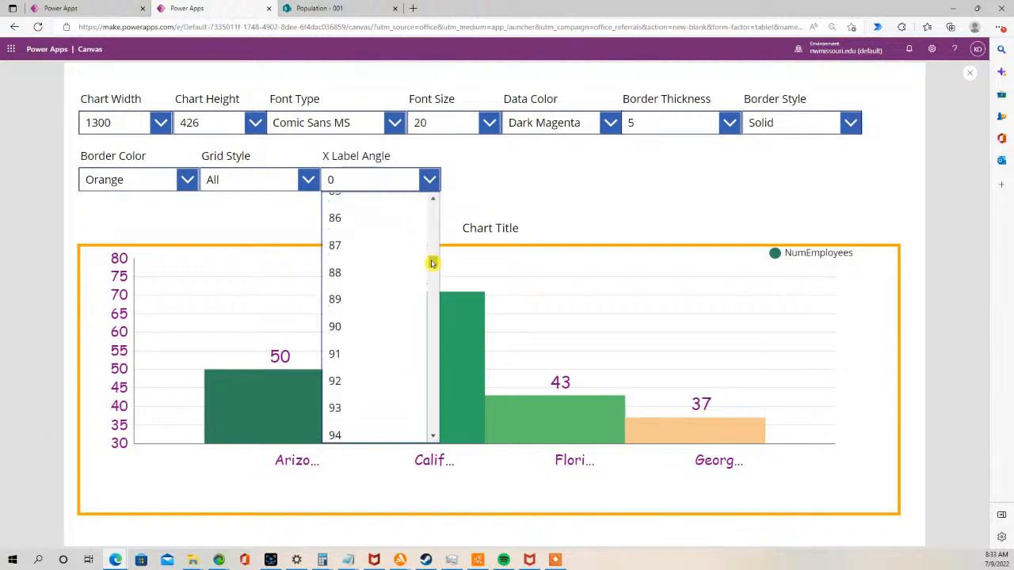
click(375, 326)
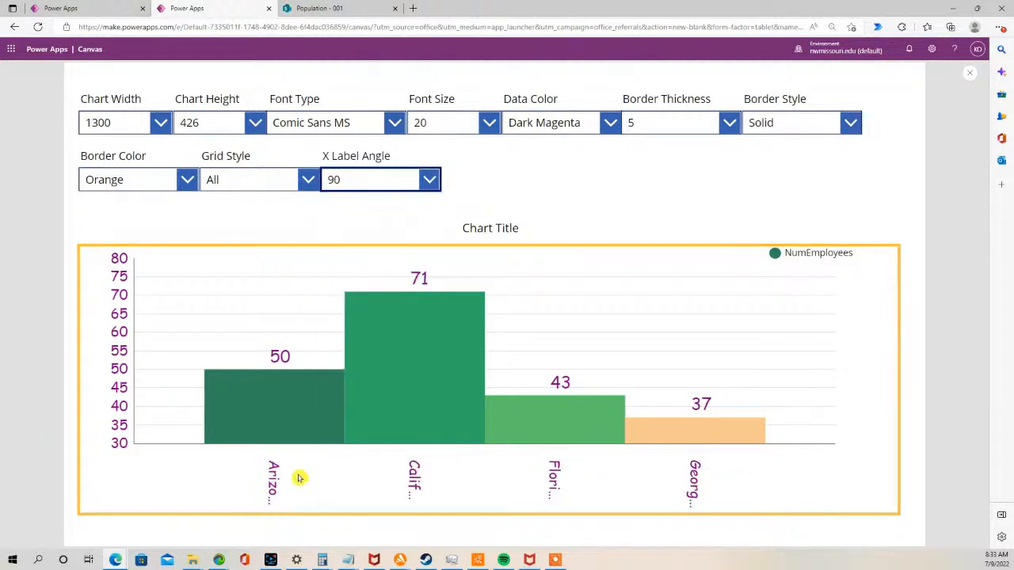
click(430, 181)
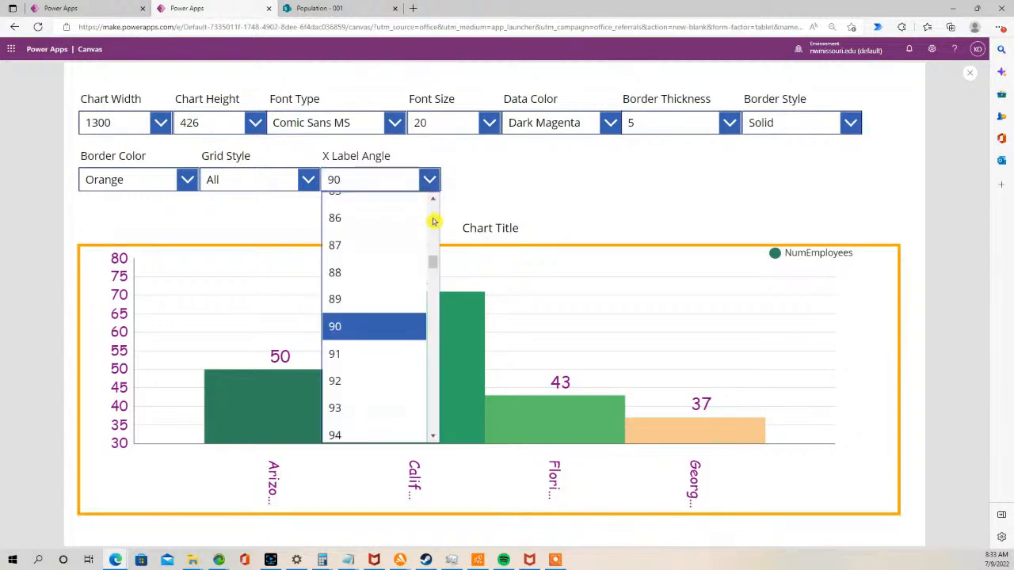
drag(435, 267, 436, 344)
click(373, 339)
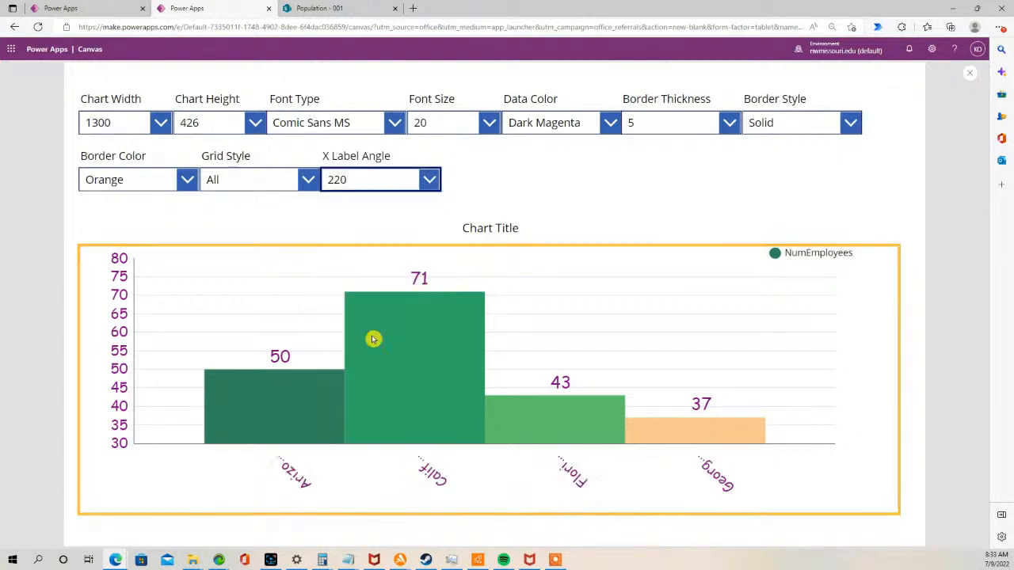
click(428, 181)
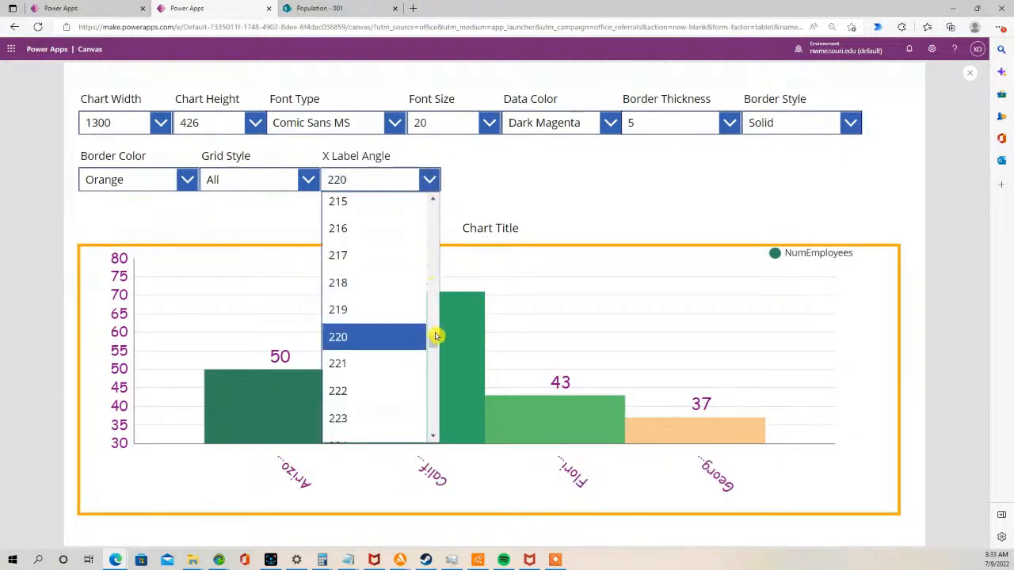
scroll(435, 337, up, 1)
drag(437, 340, 439, 204)
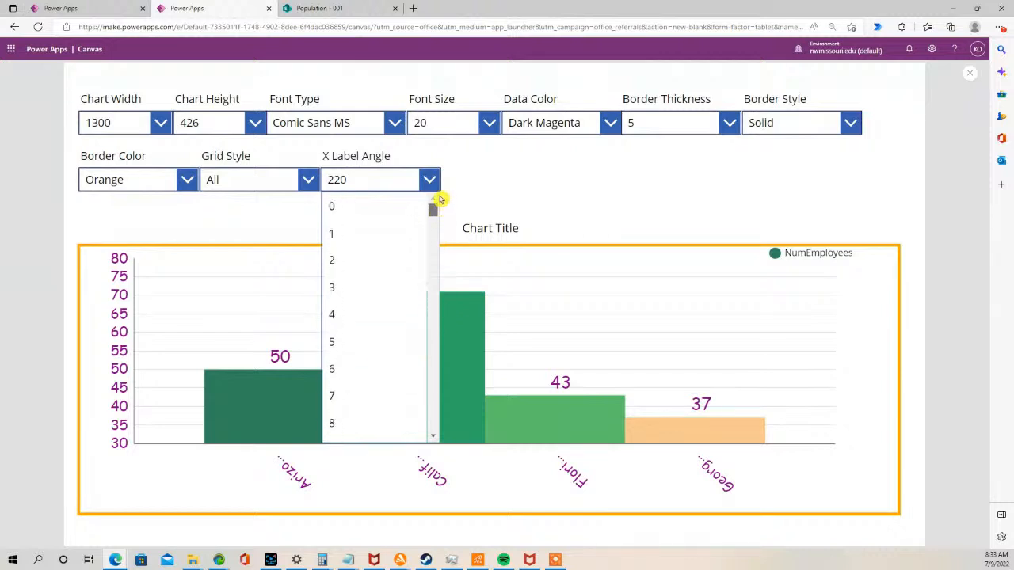
click(378, 217)
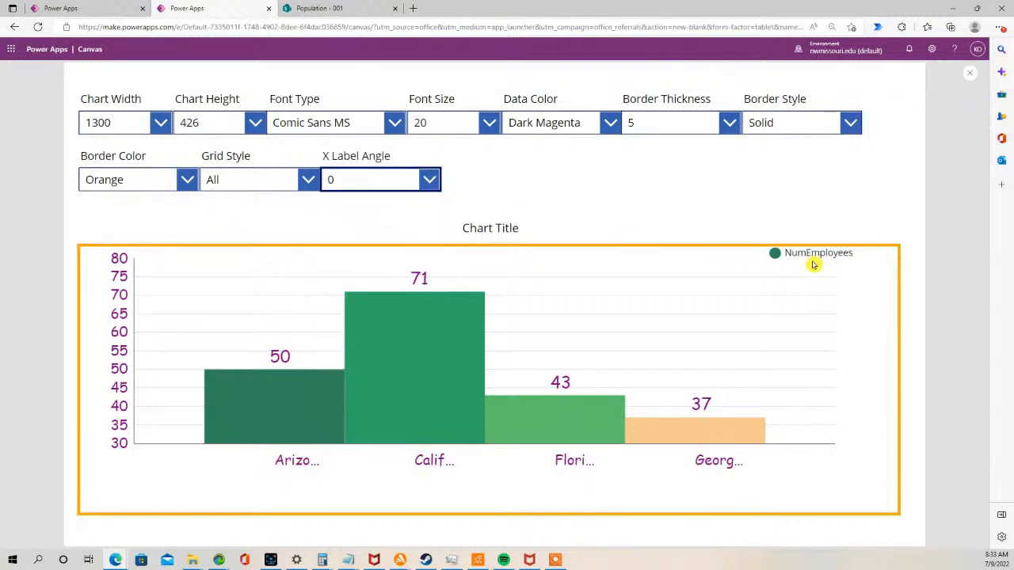
click(968, 74)
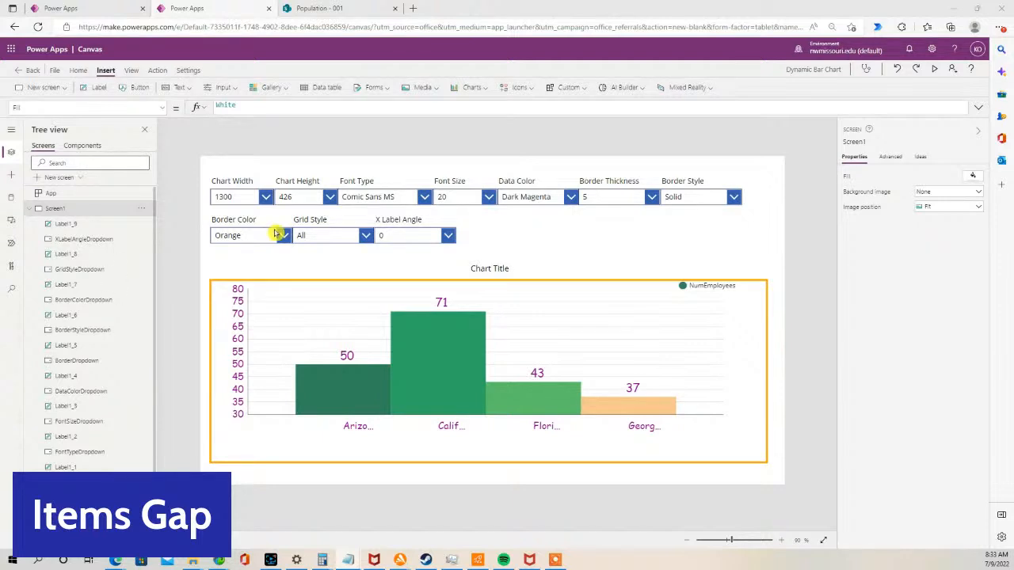
- Duplicate the X Label Angle label and drop-down to their right and change the new label's text to Items Gap
click(417, 236)
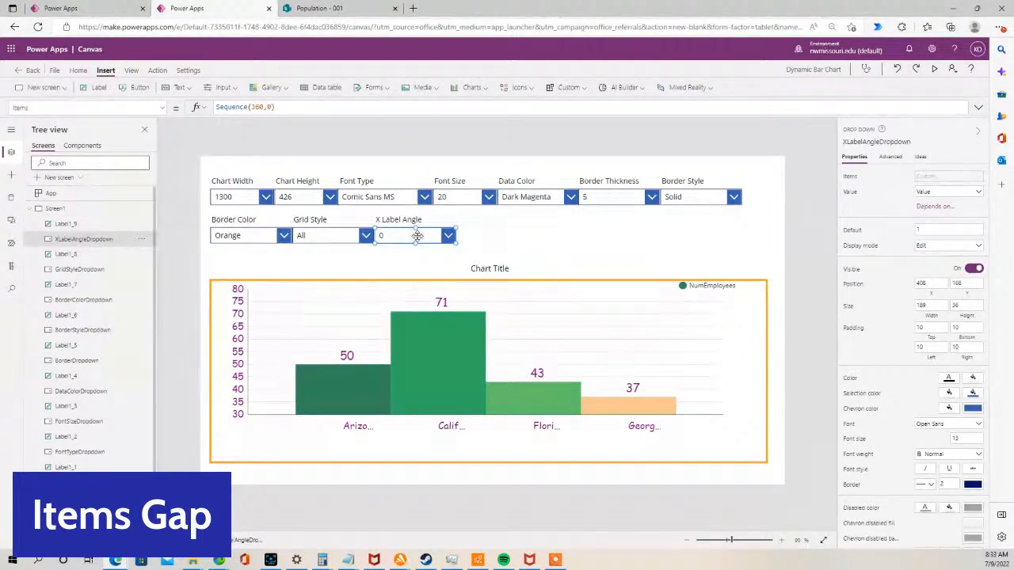
click(401, 225)
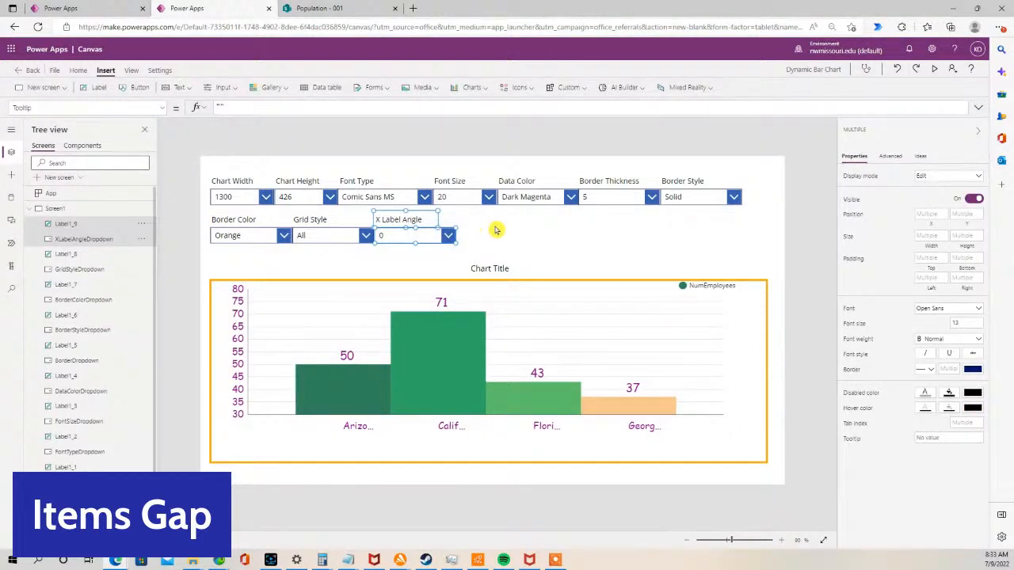
click(495, 229)
key(ctrl+v)
drag(433, 243, 501, 242)
double_click(478, 222)
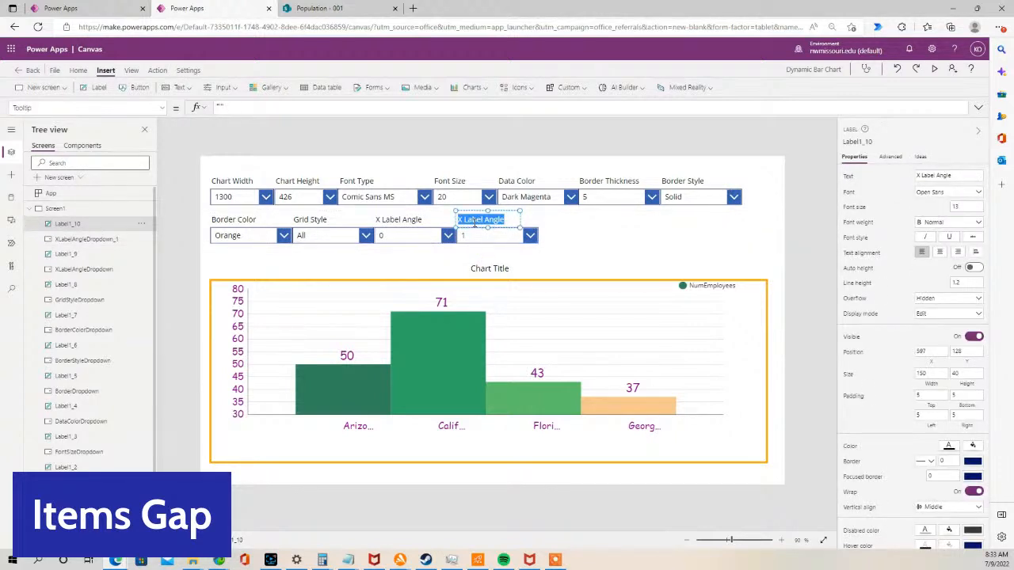
text(Items Gap)
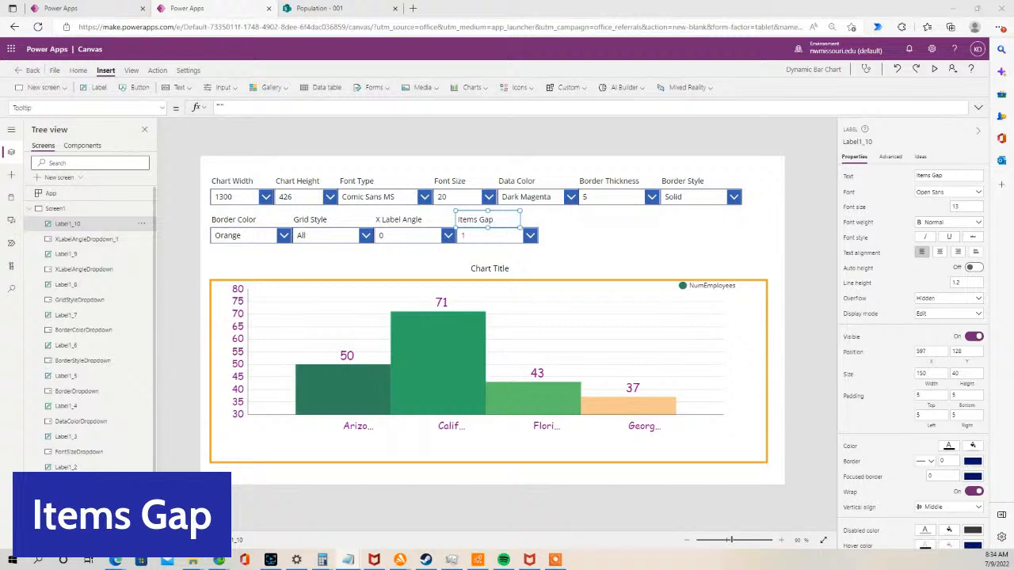
- Set the new drop-down's items to Sequence(20,0)
click(537, 241)
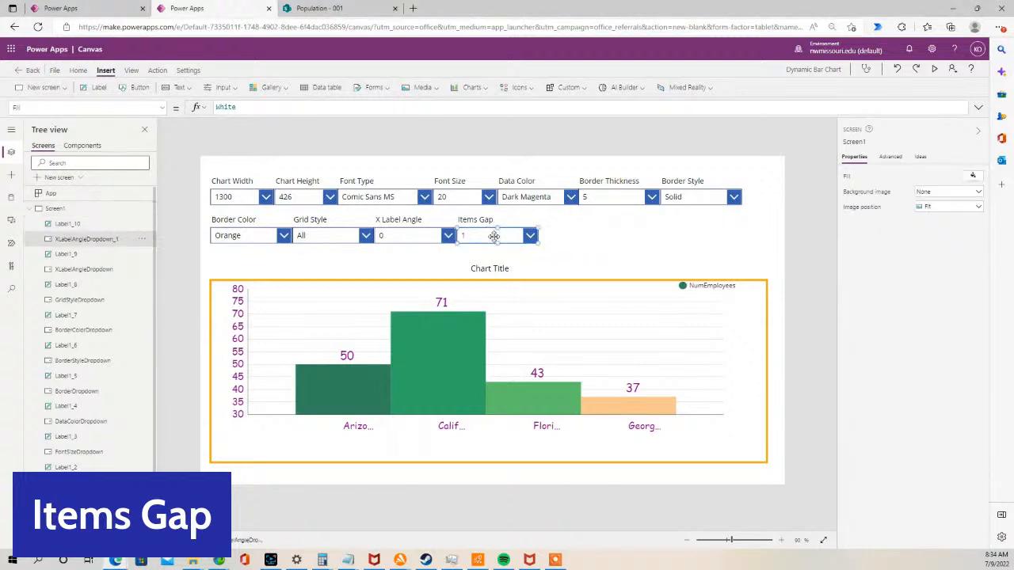
click(162, 109)
drag(163, 282, 163, 218)
click(89, 245)
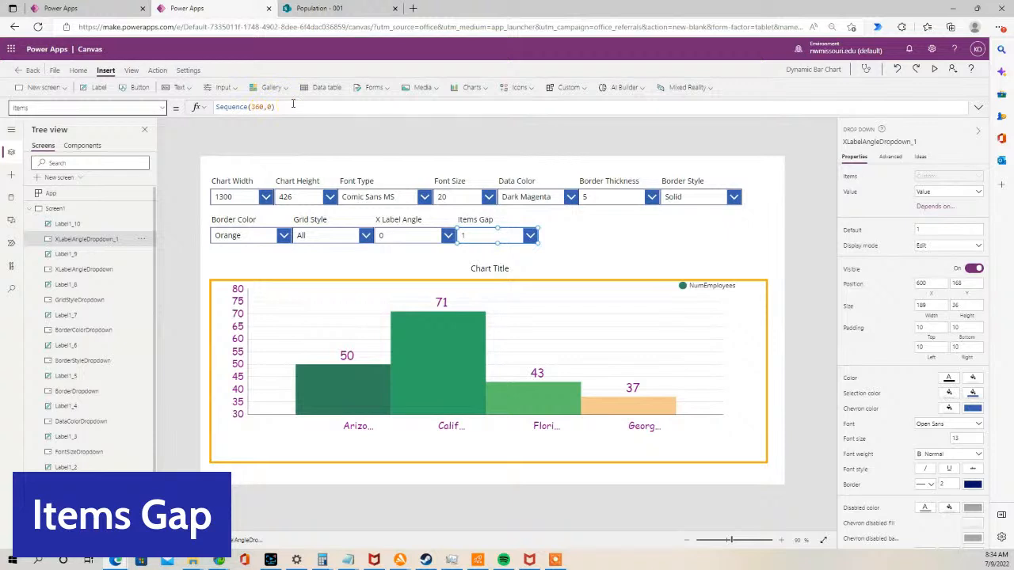
drag(276, 107, 217, 107)
text(ItemsGapSizeDropdown)
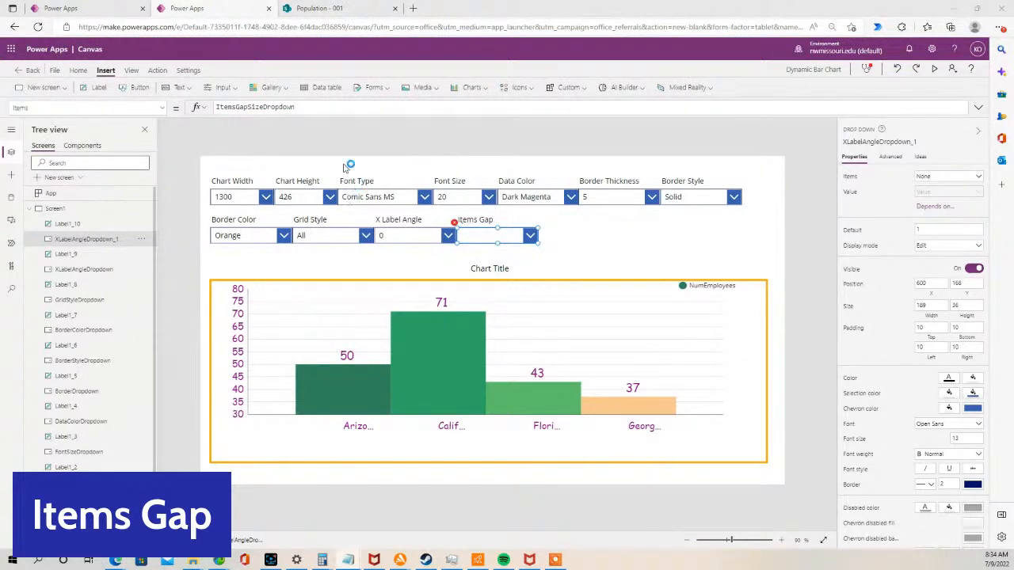
drag(297, 108, 180, 107)
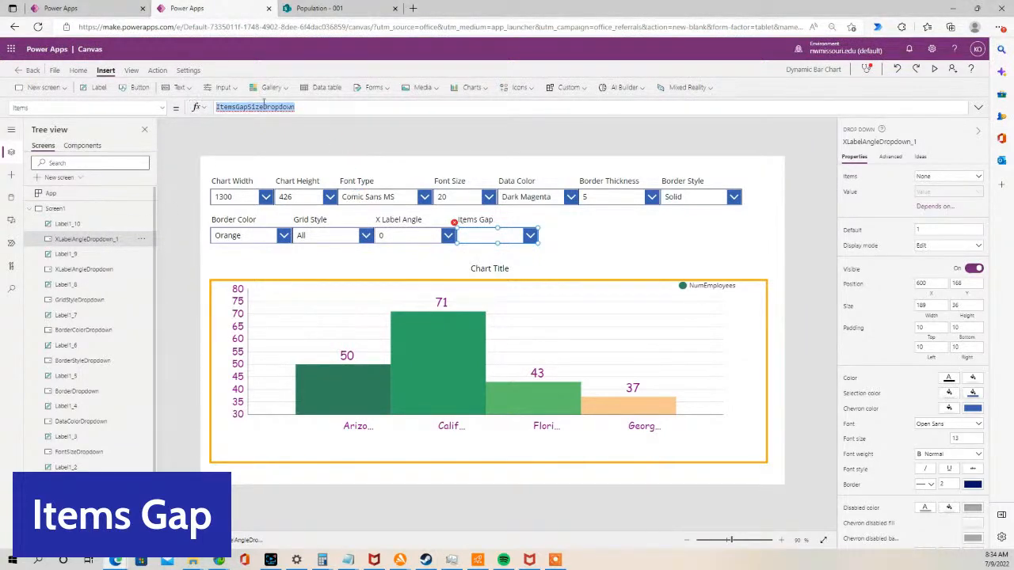
text(Sequence(20,0))
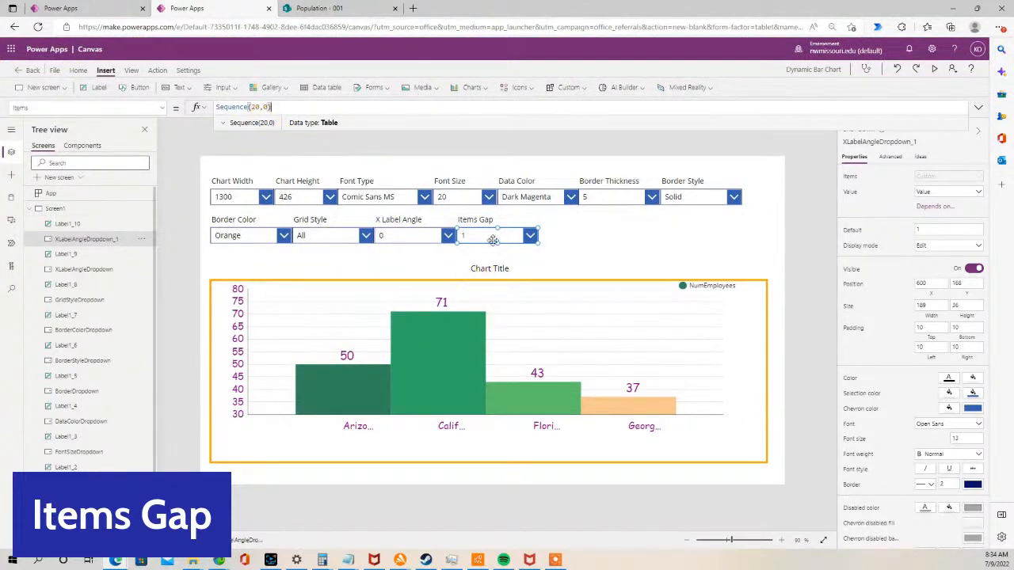
- Rename the new drop-down as ItemsGapSizeDropdown
click(450, 257)
click(480, 238)
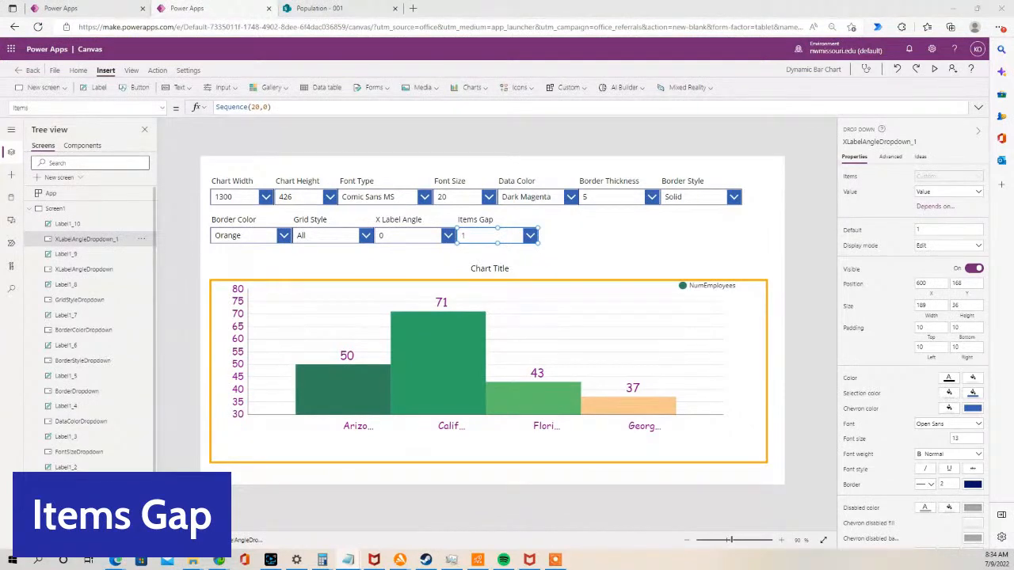
double_click(87, 240)
click(143, 239)
click(292, 256)
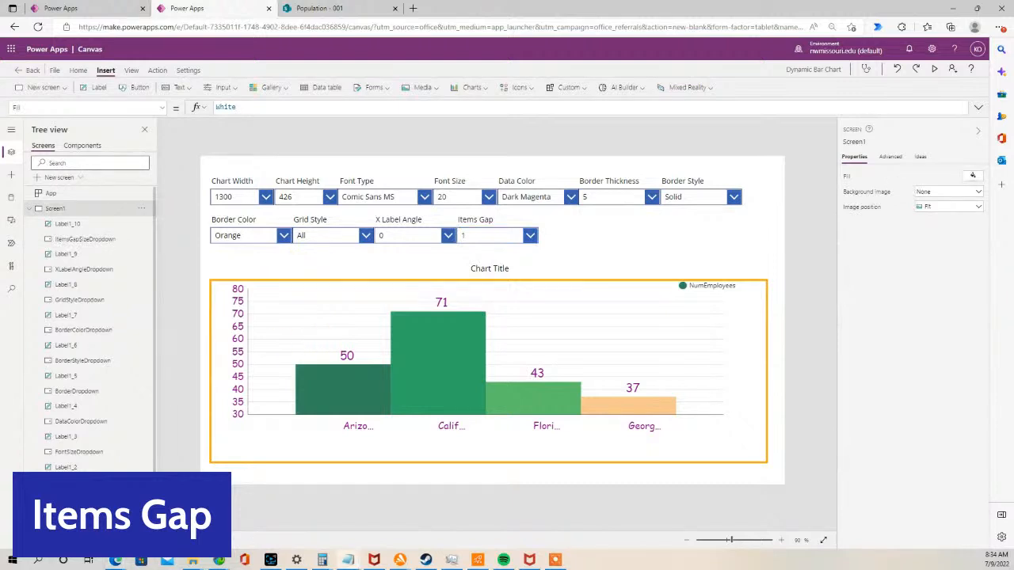
- Bind the chart's ItemsGap property to ItemsGapSizeDropdown.SelectedText.Value
click(294, 312)
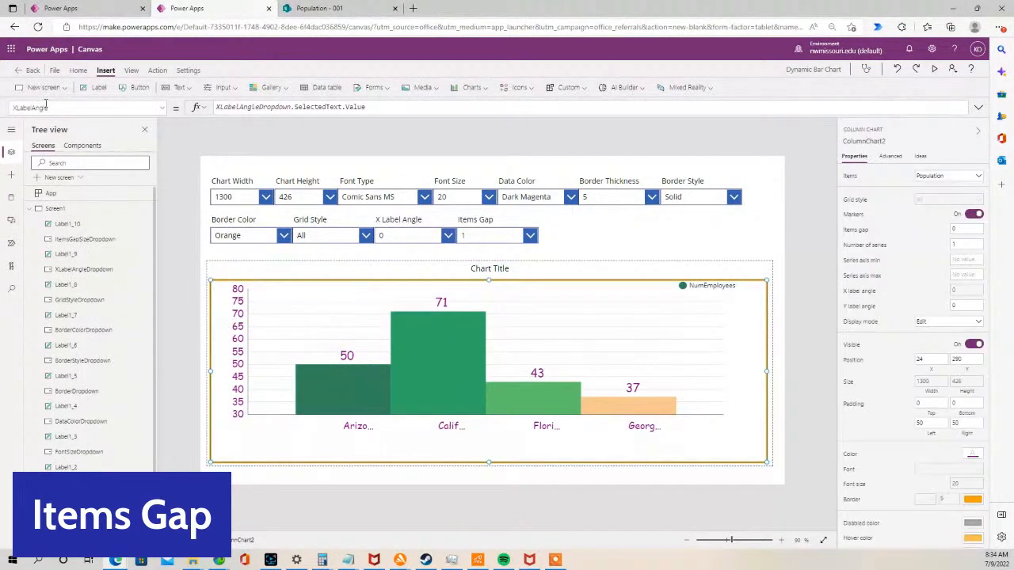
click(162, 107)
scroll(107, 202, up, 10)
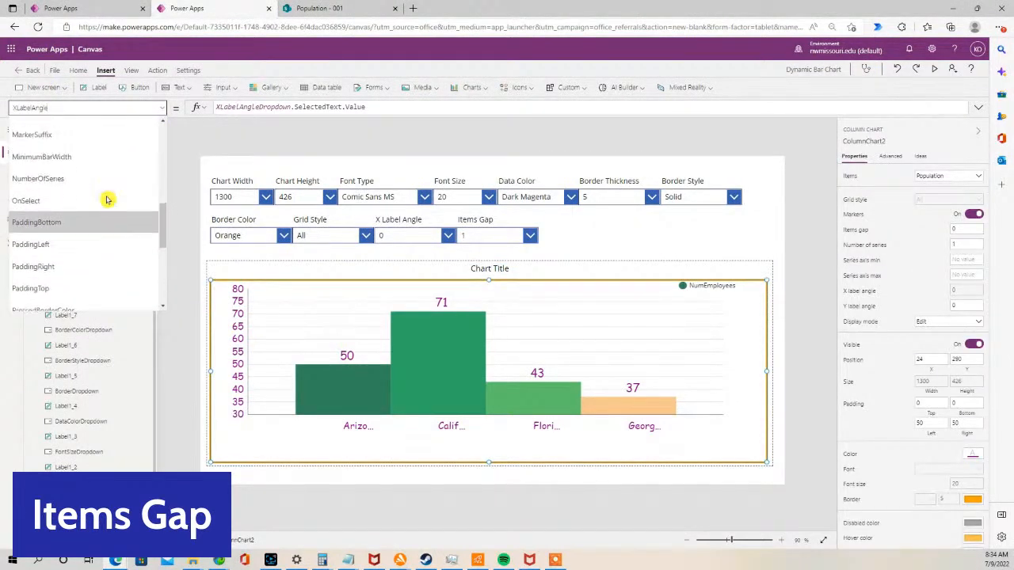
scroll(107, 199, up, 3)
click(84, 198)
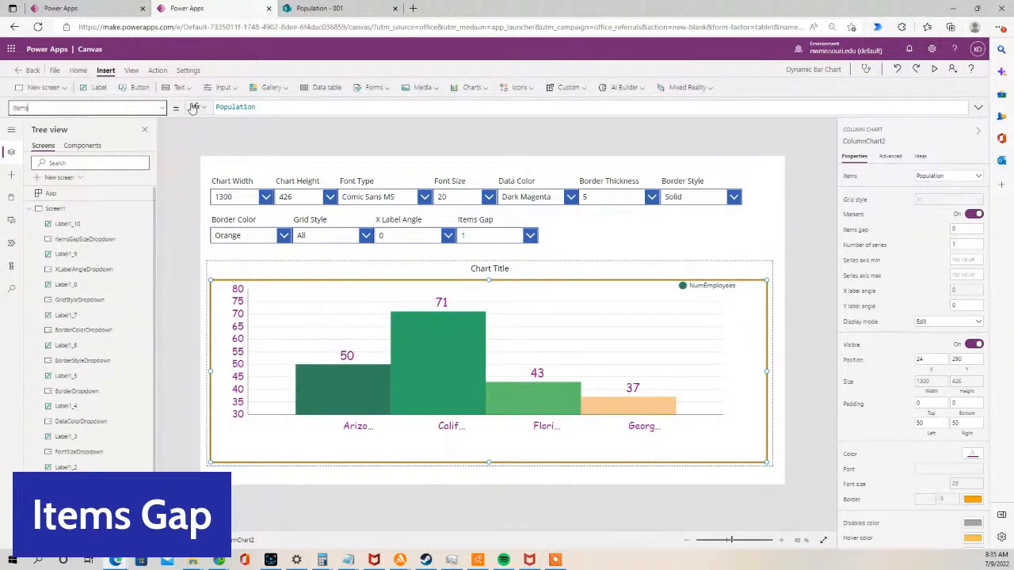
click(163, 109)
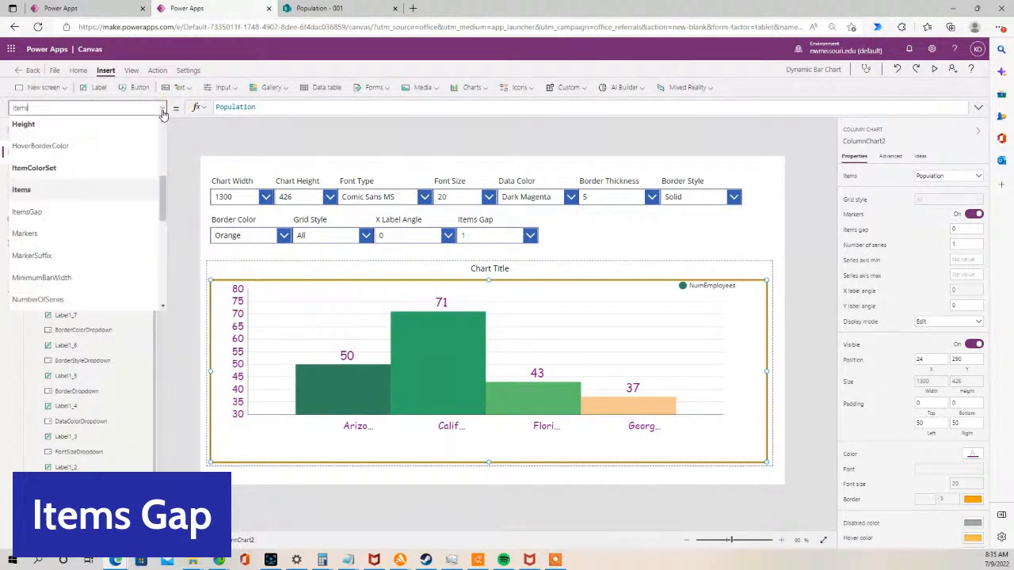
click(64, 214)
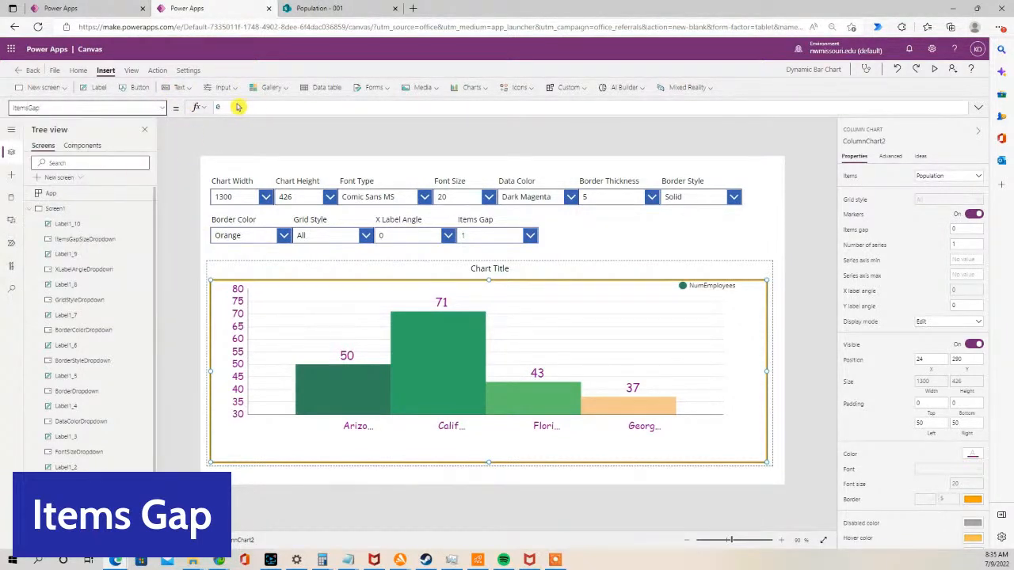
text(ItemsGapSizeDropdown.SelectedText.Value)
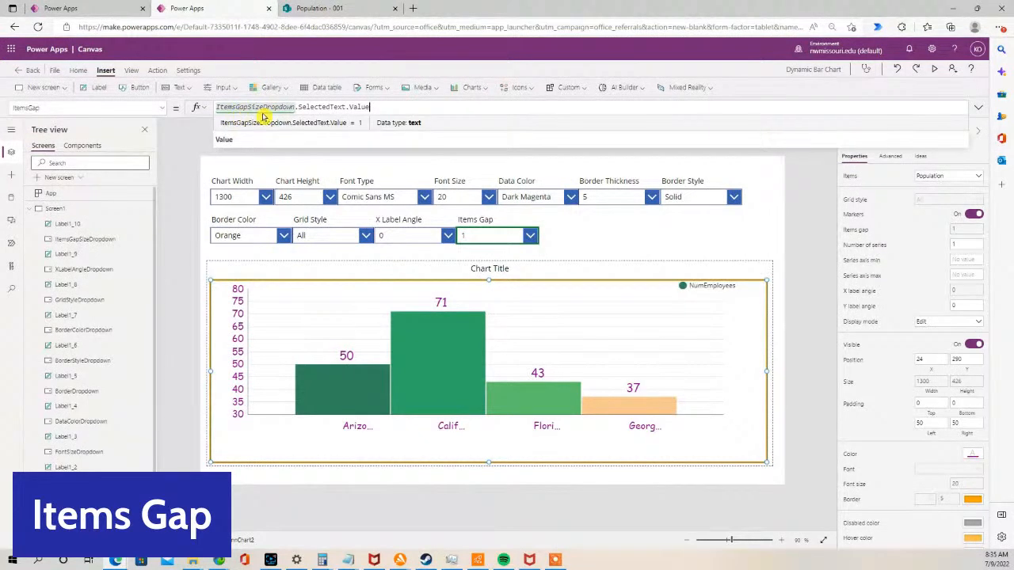
- Preview the app and try items gaps of 0 and 5 on the chart
click(934, 69)
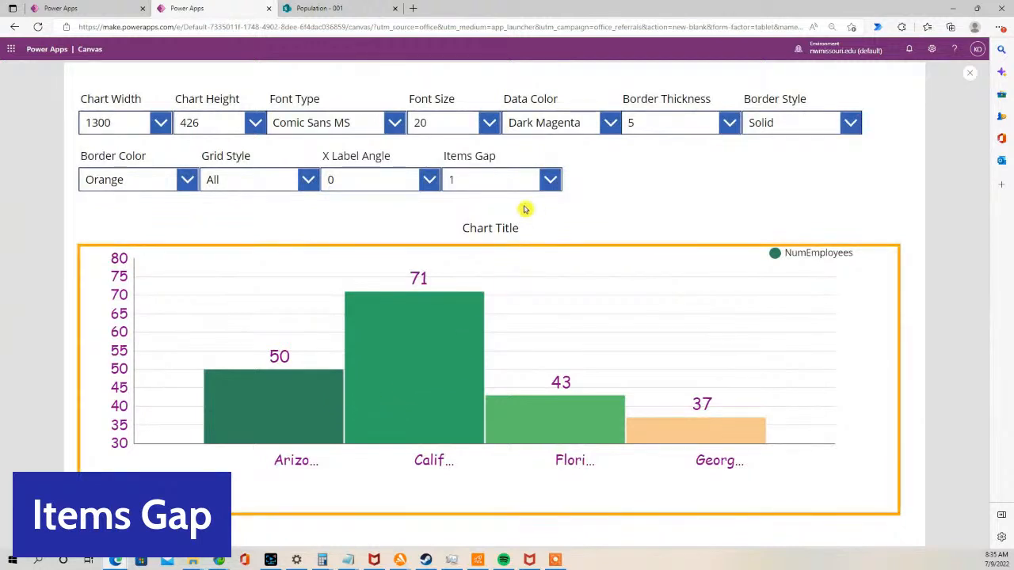
click(550, 181)
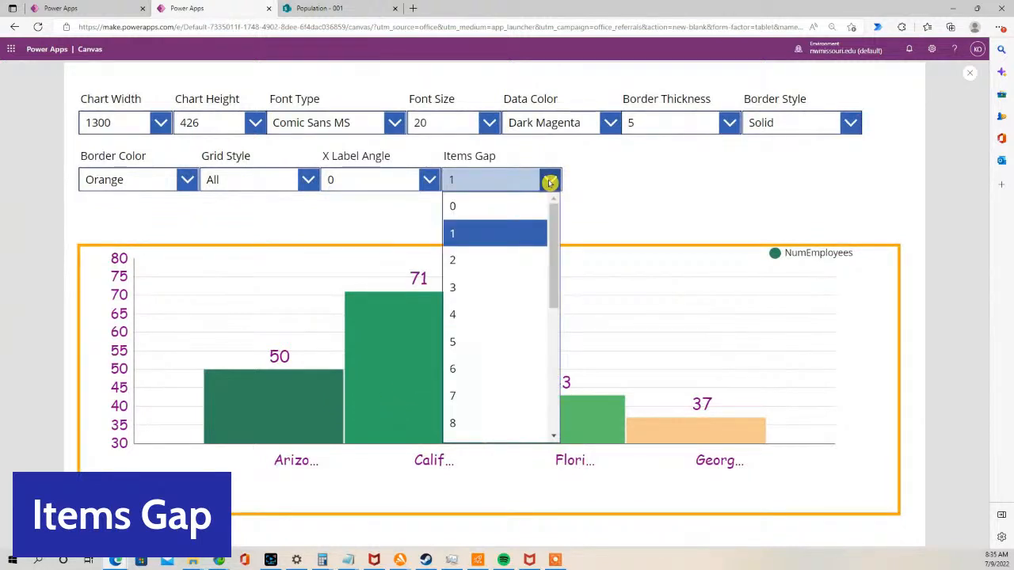
click(520, 205)
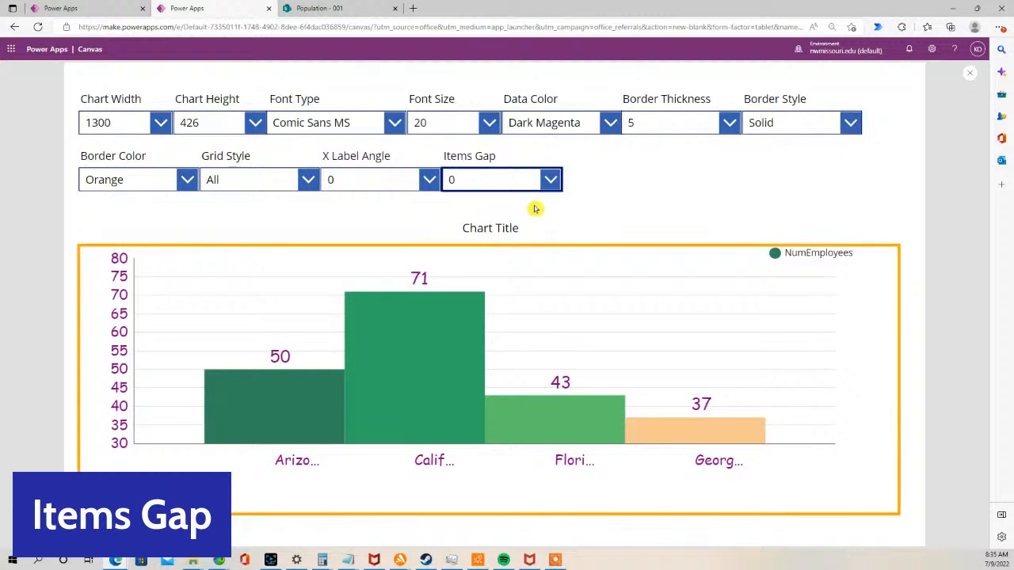
click(549, 182)
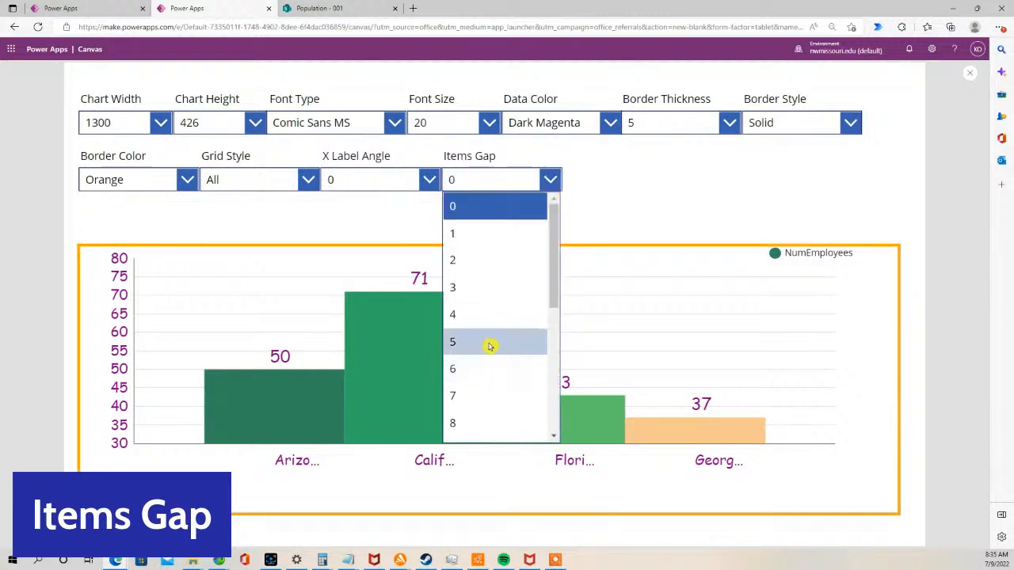
click(489, 344)
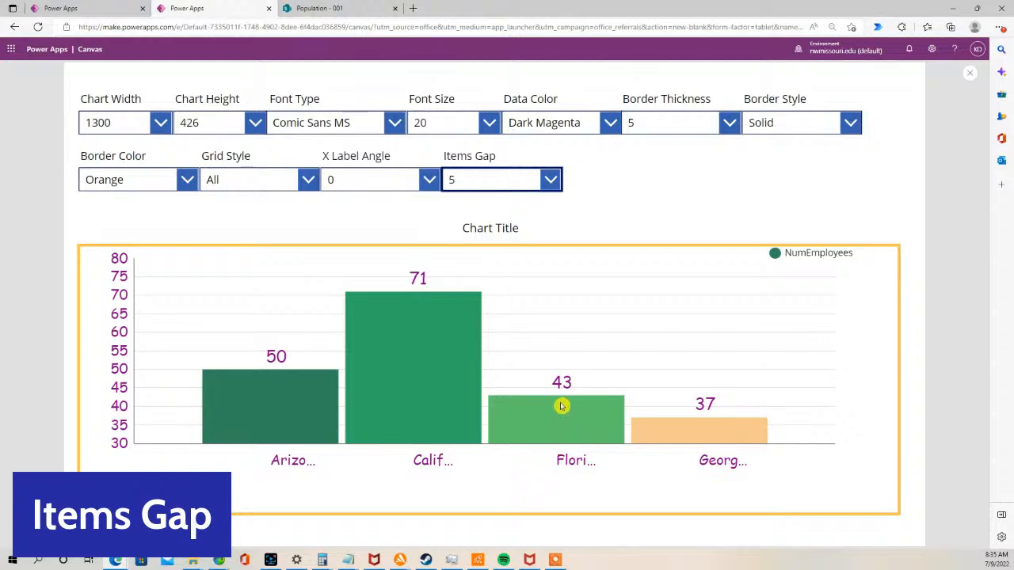
click(970, 75)
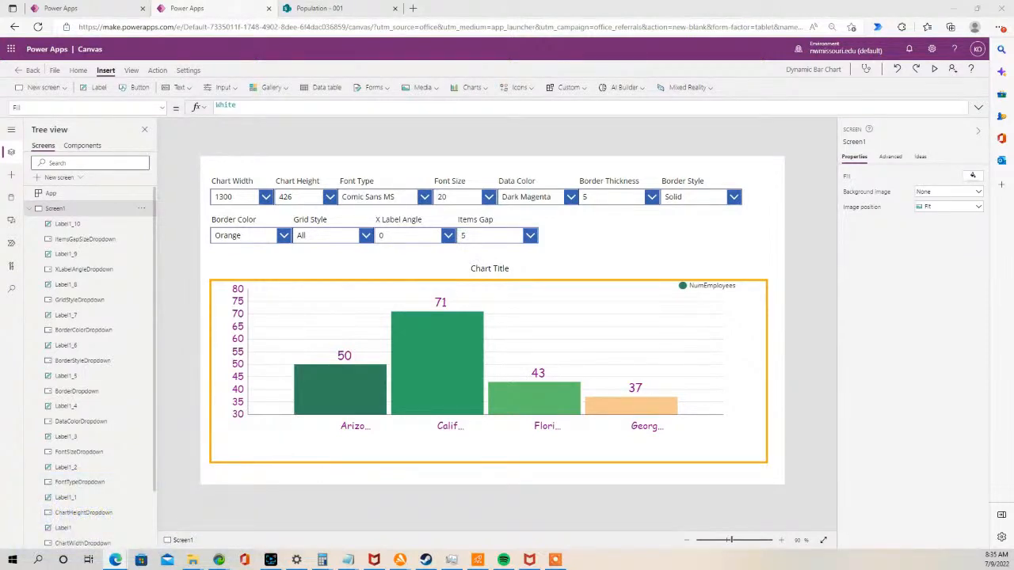
- Duplicate the Items Gap label and drop-down to their right and change the new label's text to Display Legend
click(701, 288)
click(700, 288)
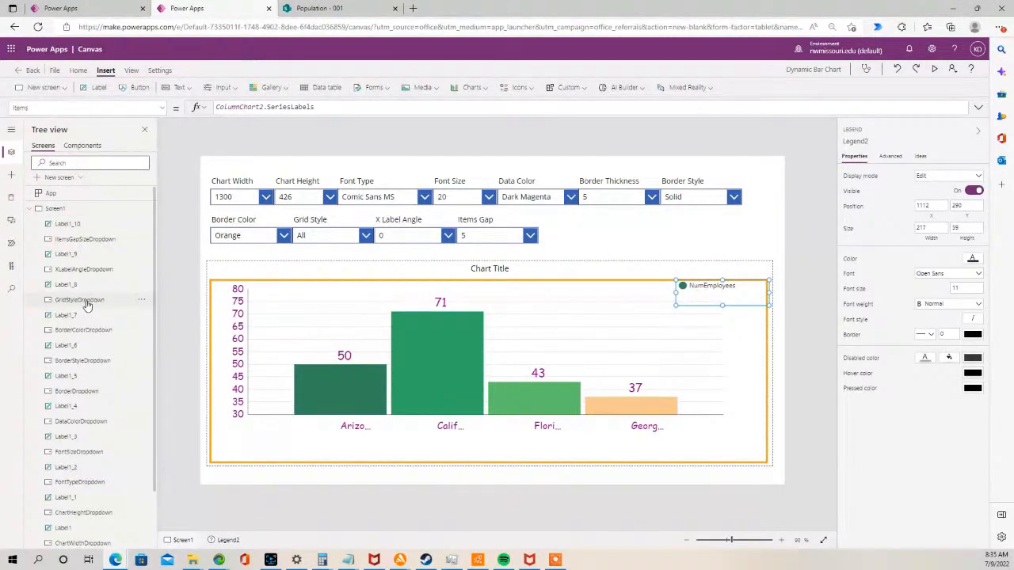
click(479, 236)
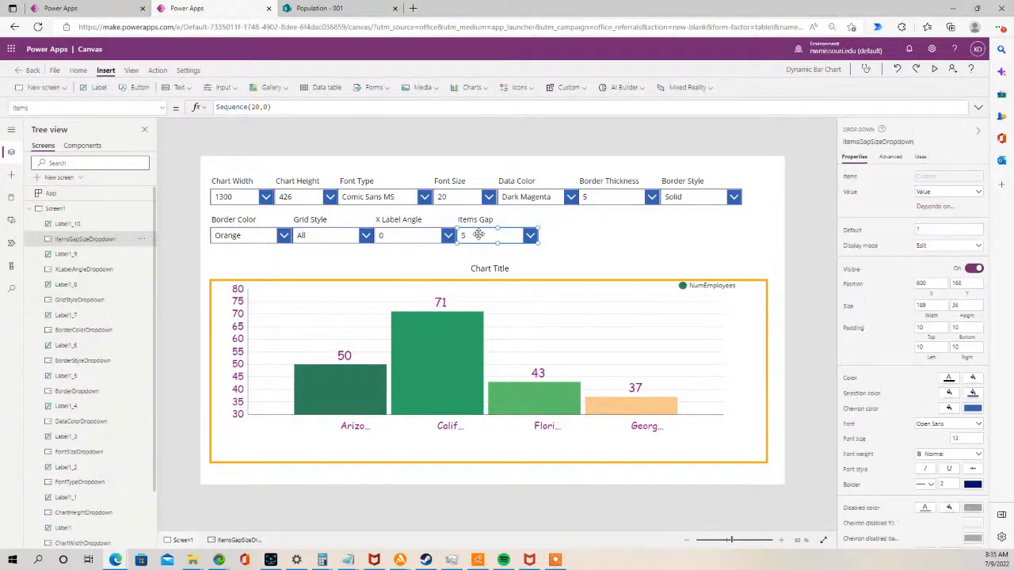
shift+click(468, 222)
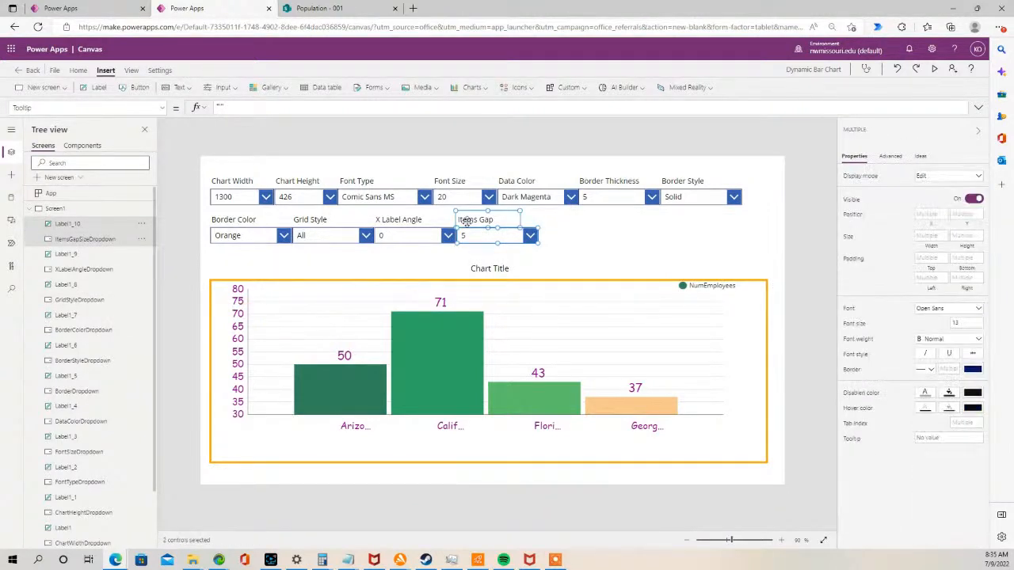
key(ctrl+c)
key(ctrl+v)
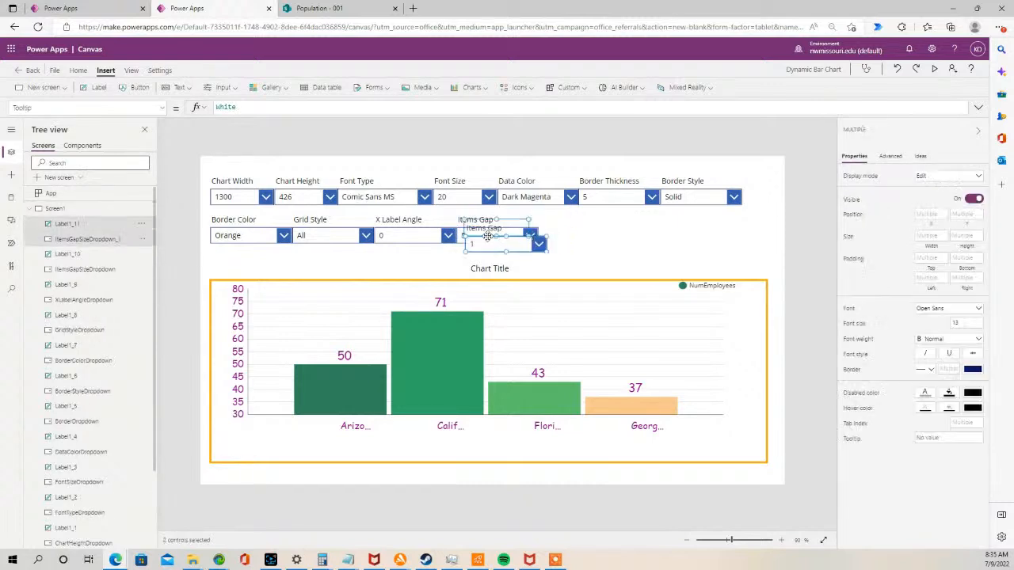
drag(500, 244, 576, 236)
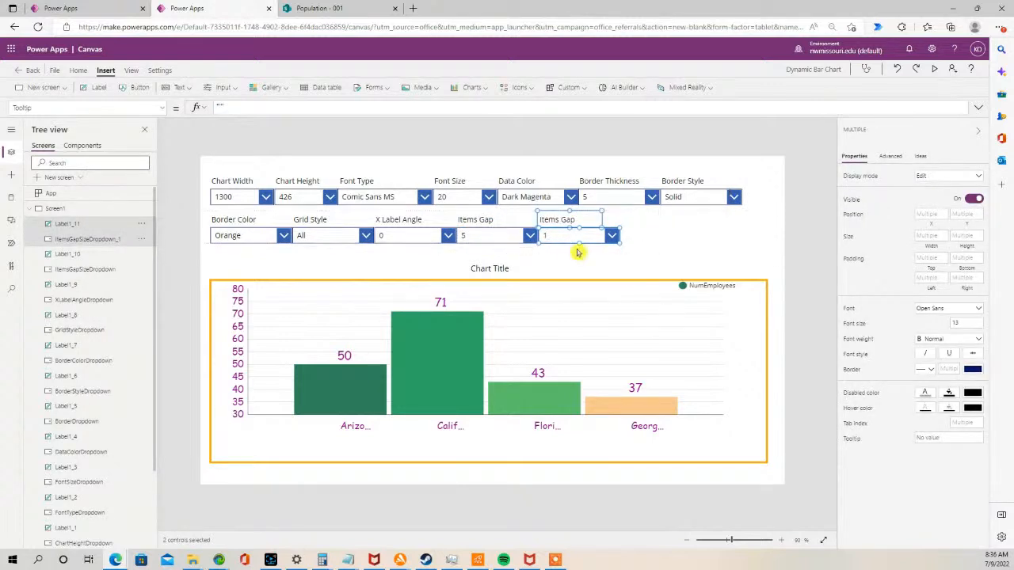
click(572, 249)
double_click(564, 220)
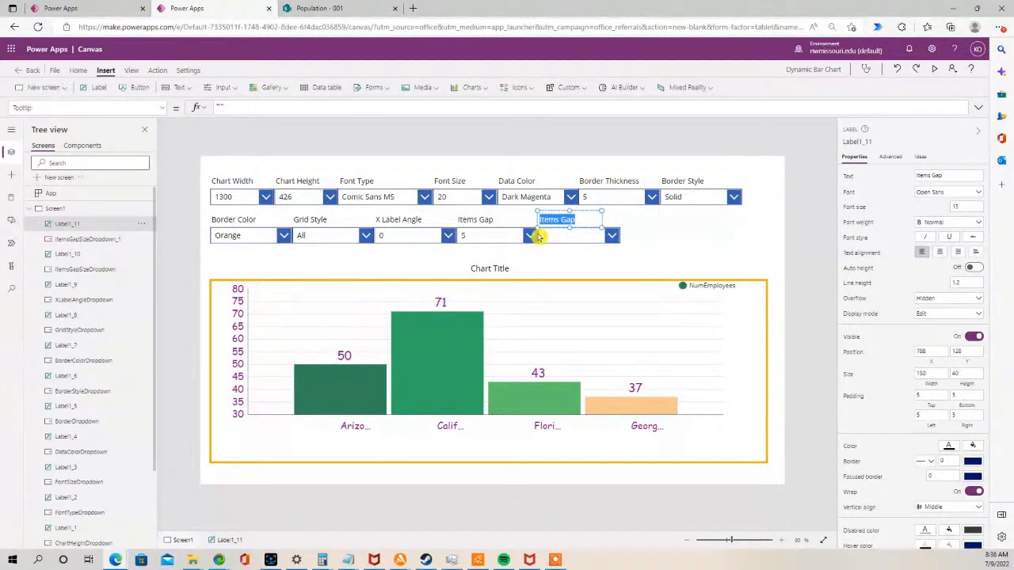
text(Display Legend)
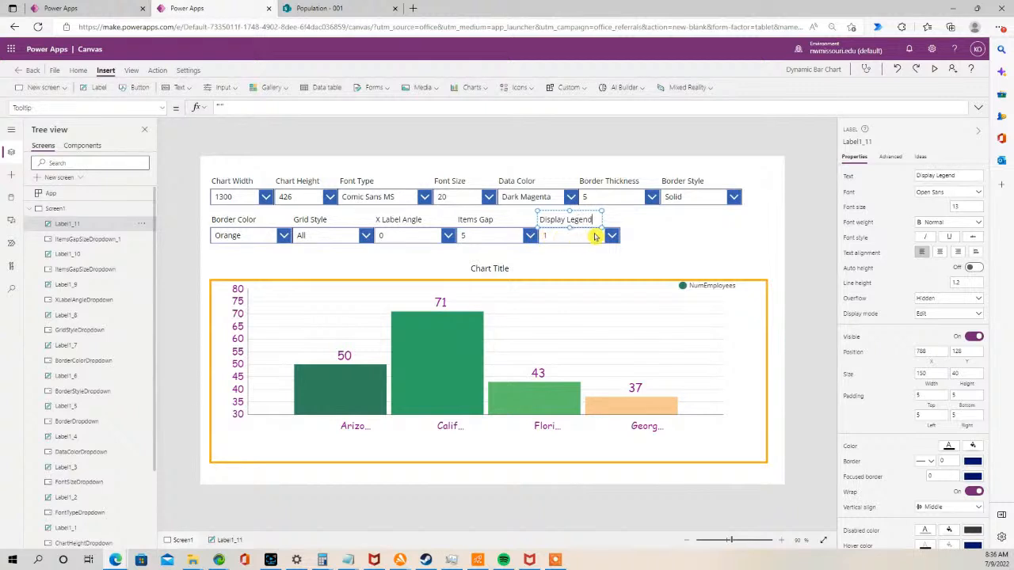
- Set the new drop-down's items to ["Yes","No"]
click(573, 235)
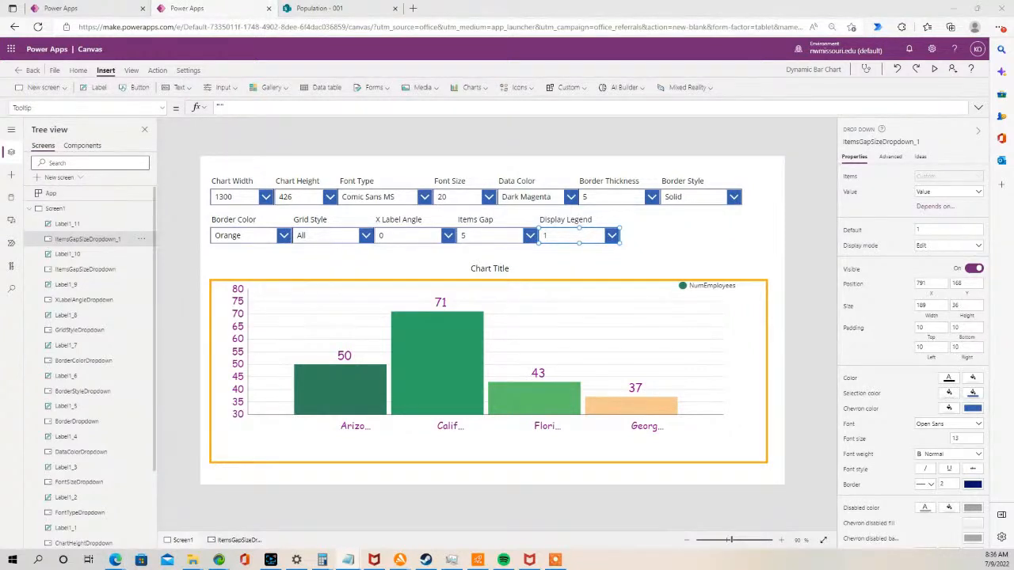
click(162, 109)
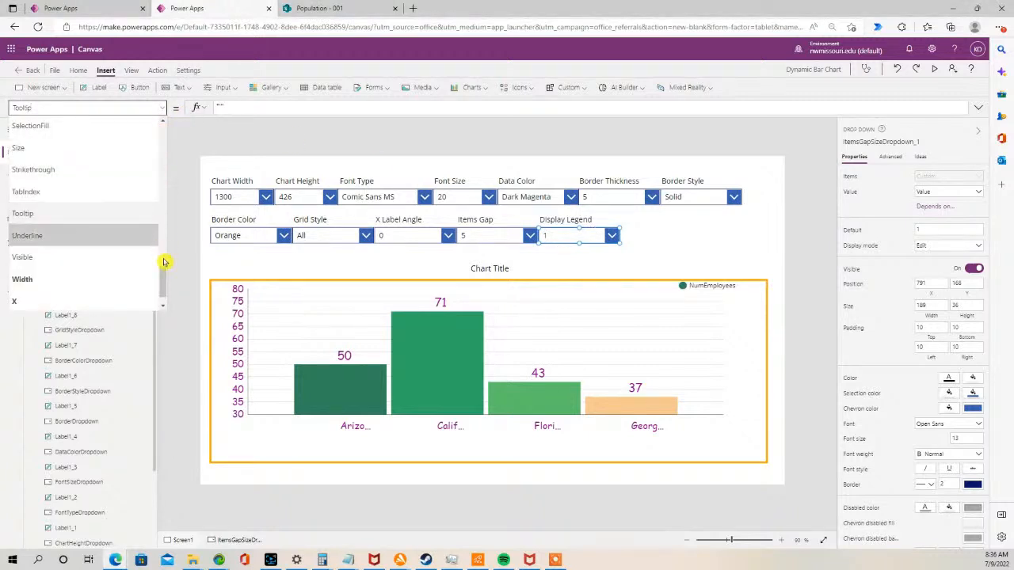
drag(161, 276, 159, 220)
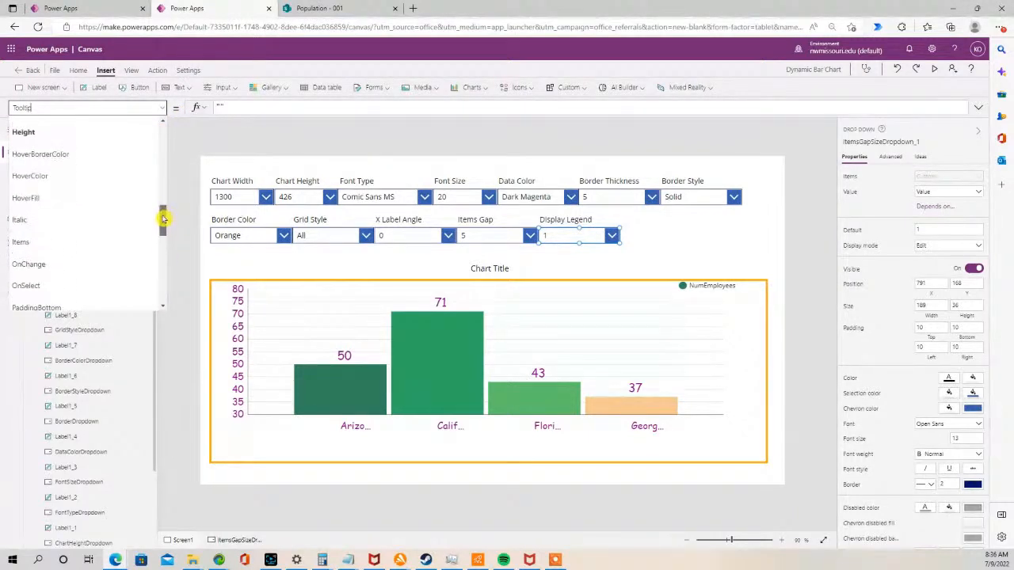
click(102, 241)
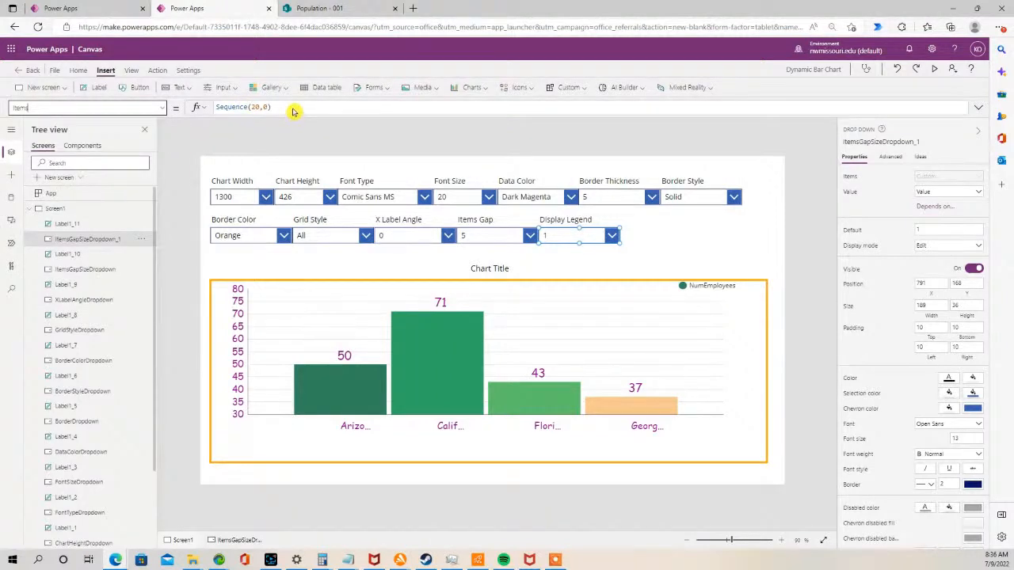
drag(293, 111, 200, 108)
key(ctrl+v)
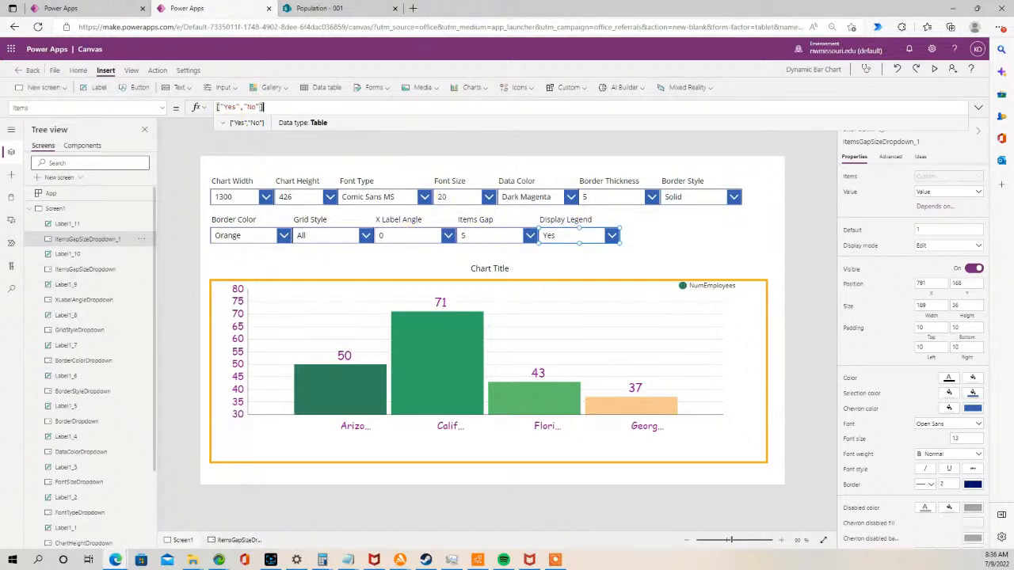
- Rename the new drop-down as LegendDisplayDropdown
key(alt+Tab)
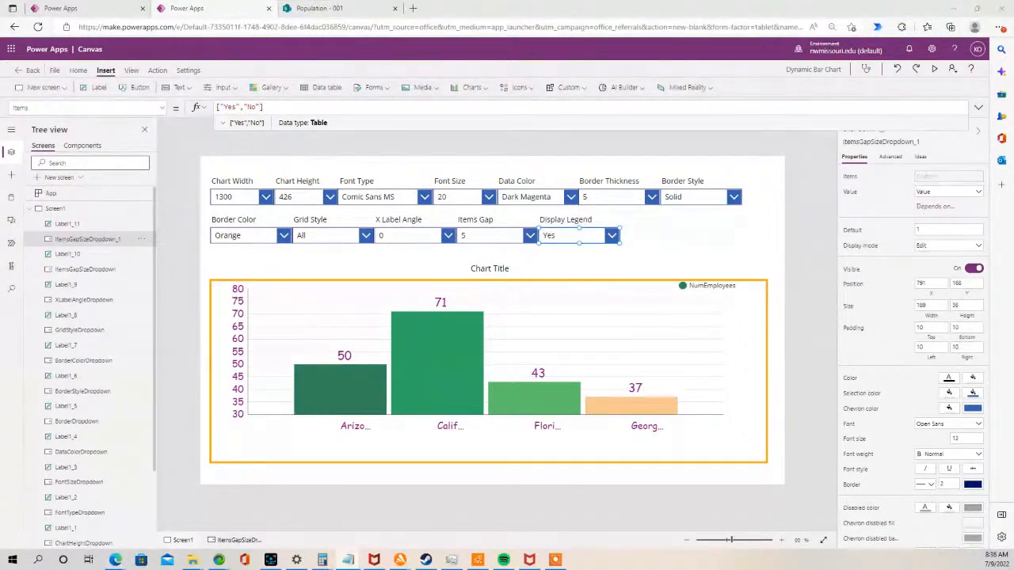
double_click(95, 241)
key(ctrl+v)
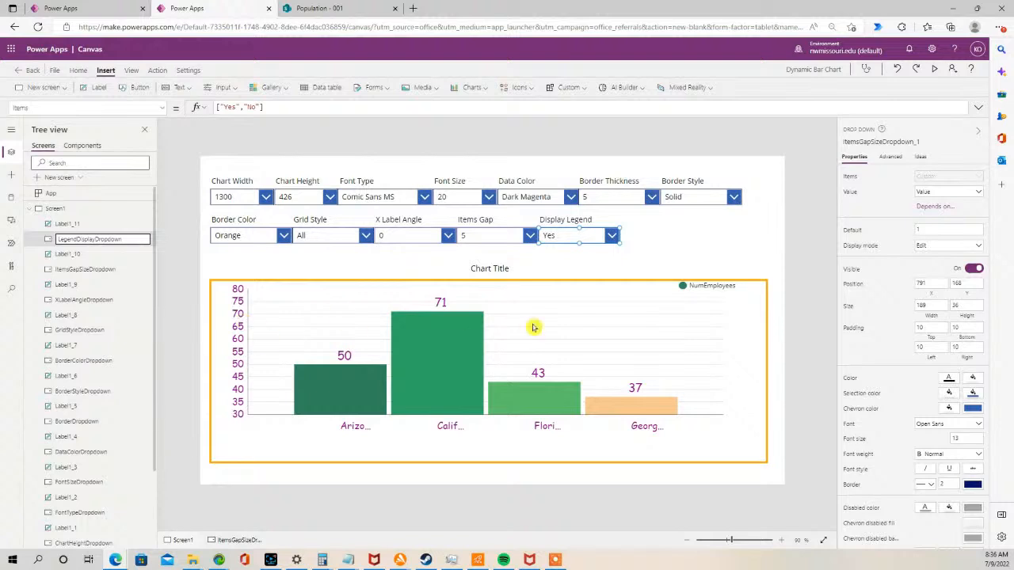
- Set the legend's Visible property to Switch(LegendDisplayDropdown.SelectedText.Value, "Yes", true, "No", false)
click(713, 287)
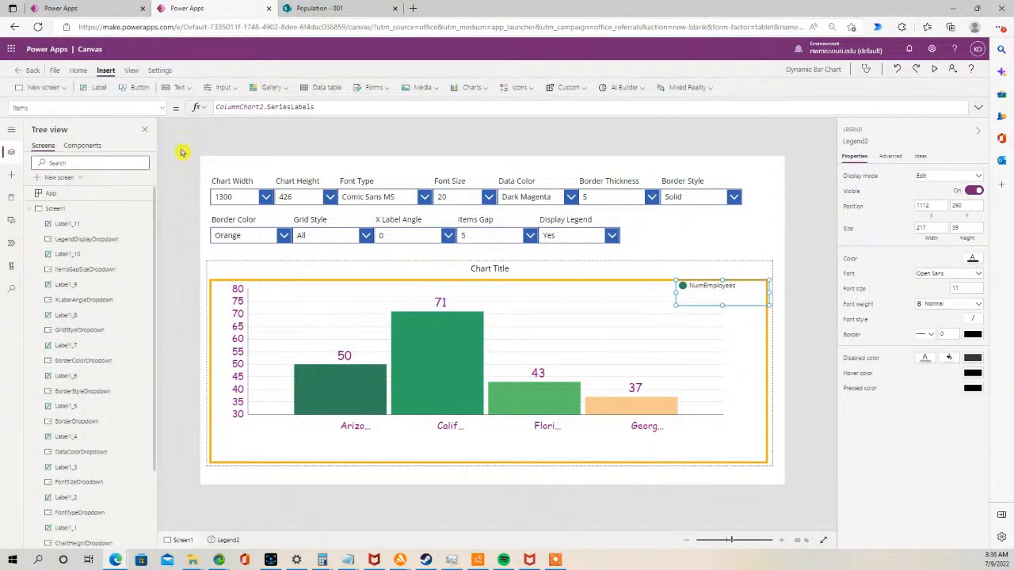
click(161, 110)
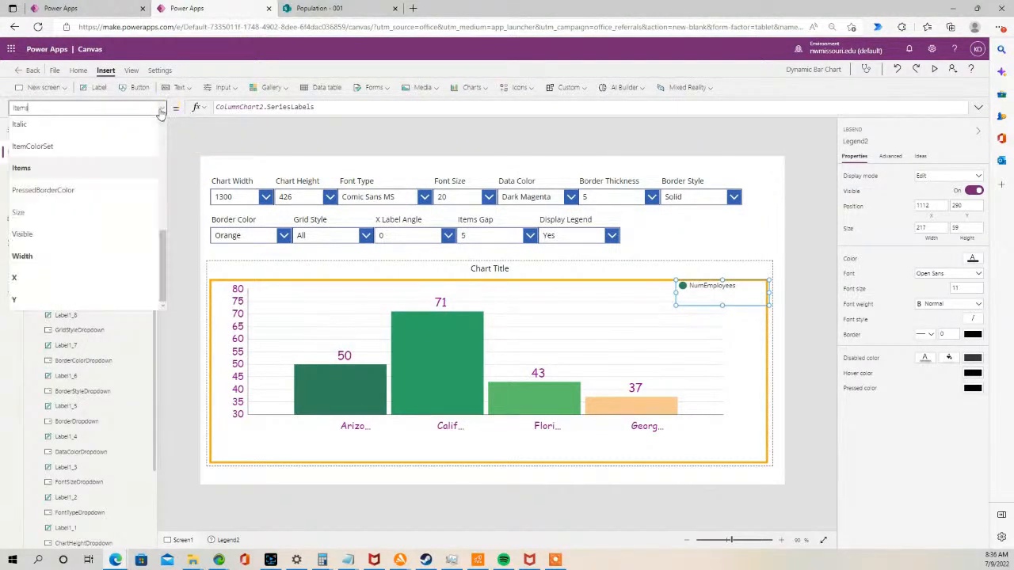
click(115, 232)
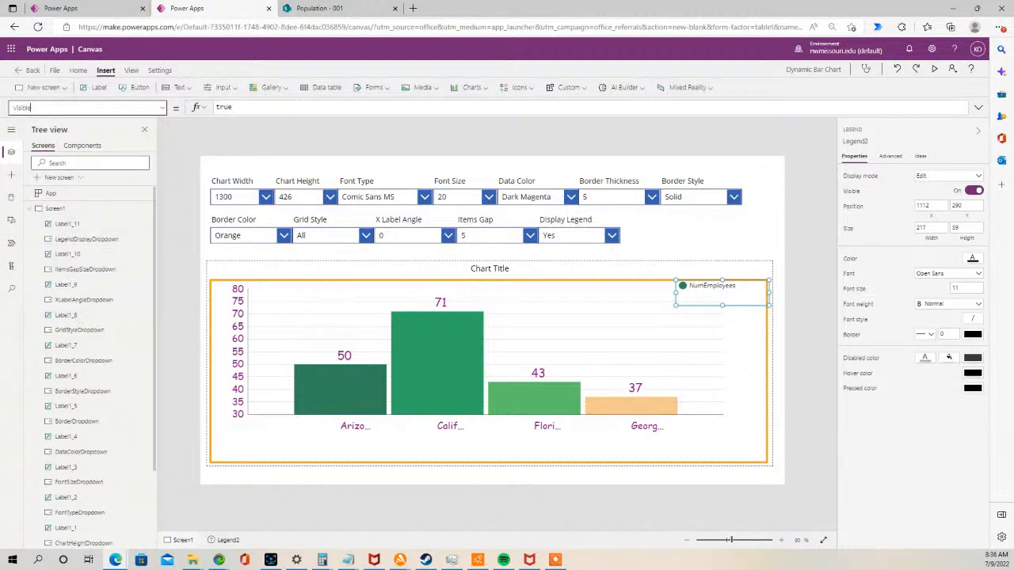
key(alt+Tab)
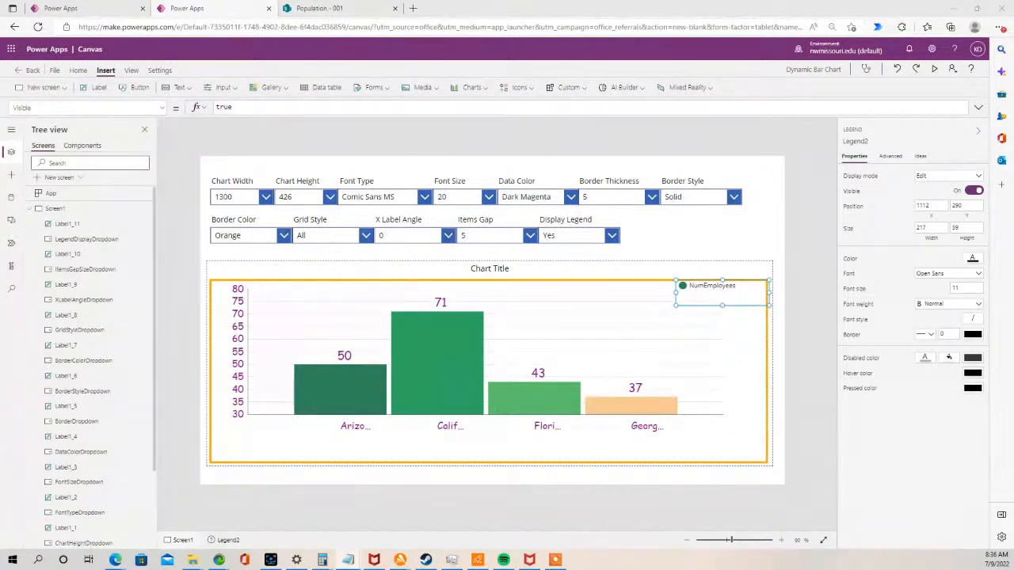
drag(236, 107, 213, 108)
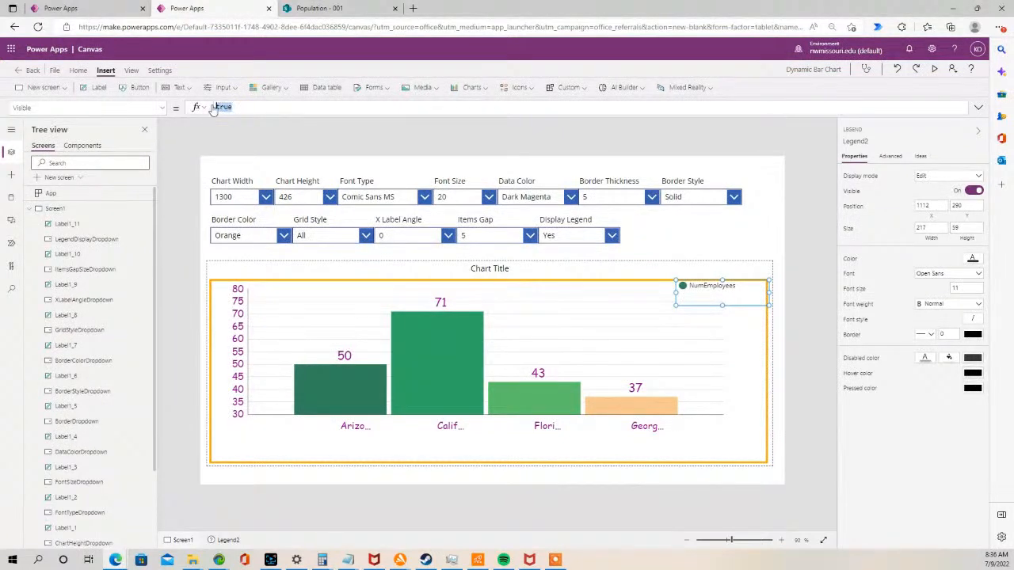
key(ctrl+v)
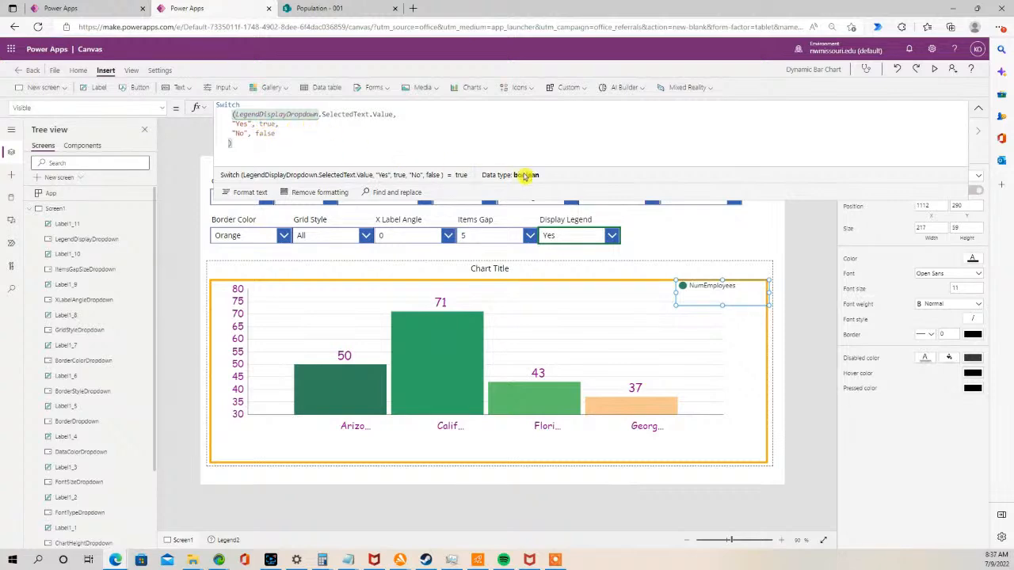
- Preview the app and test the Display Legend drop-down by switching it to No and back to Yes
click(936, 70)
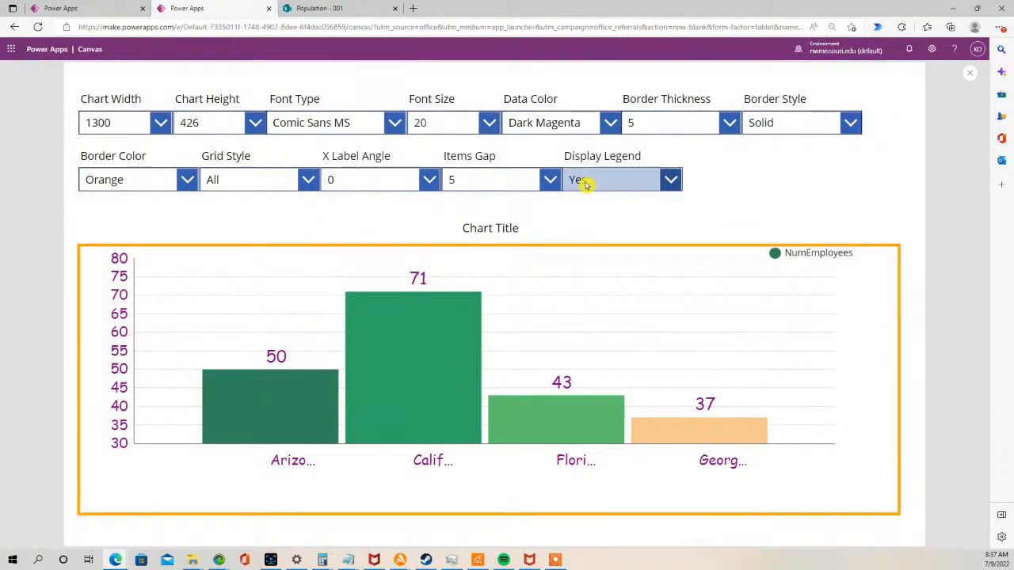
click(671, 181)
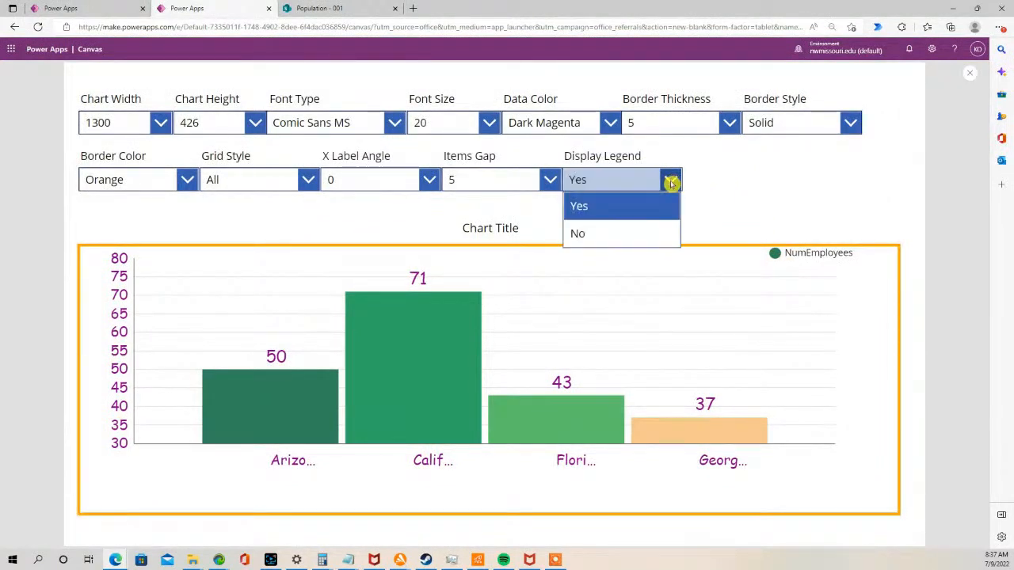
click(584, 233)
click(671, 181)
click(640, 208)
click(671, 181)
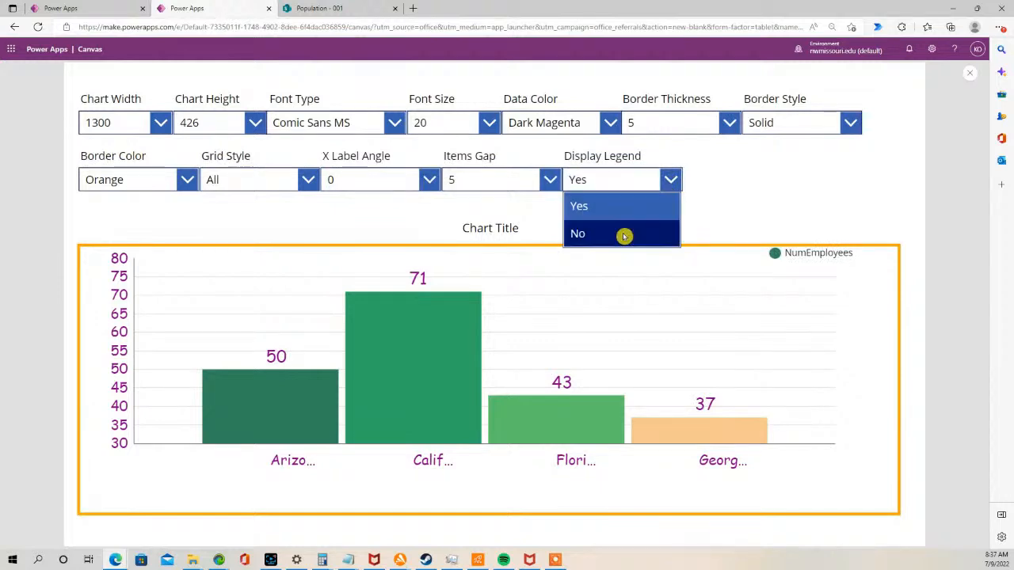
click(625, 235)
click(671, 181)
click(645, 206)
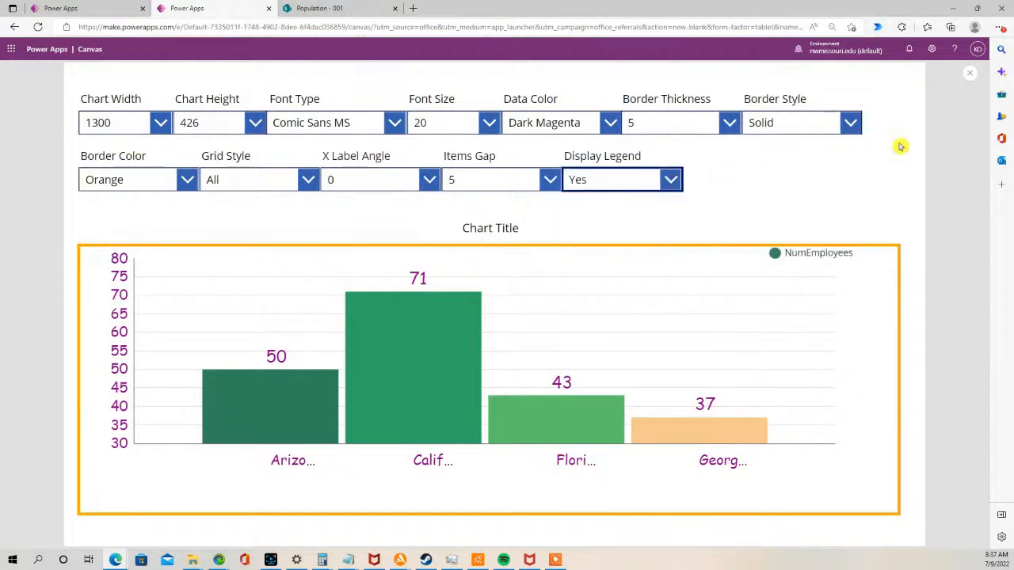
click(969, 75)
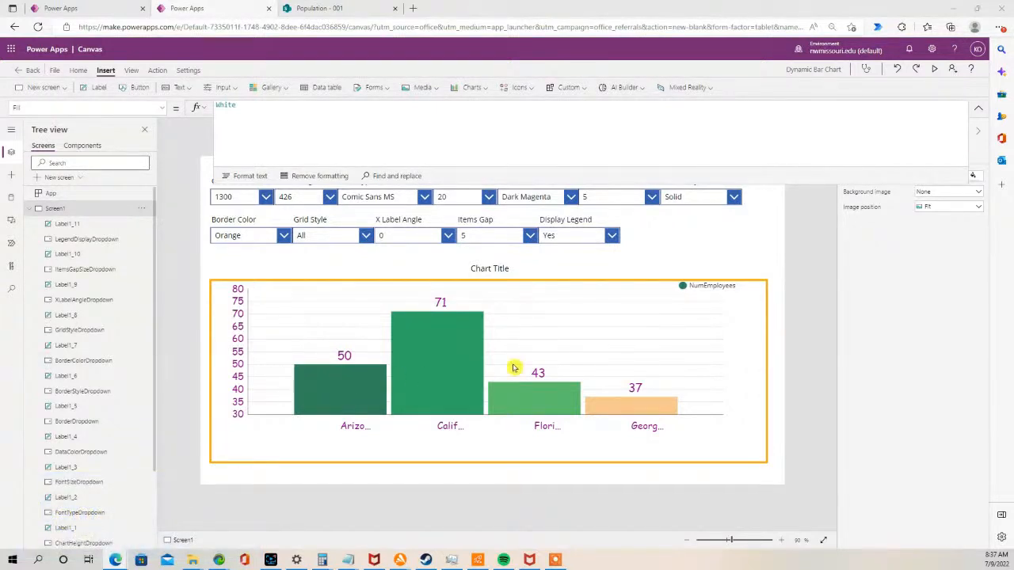
- Paste a copy of the Display Legend label and drop-down and place it to their right
click(580, 235)
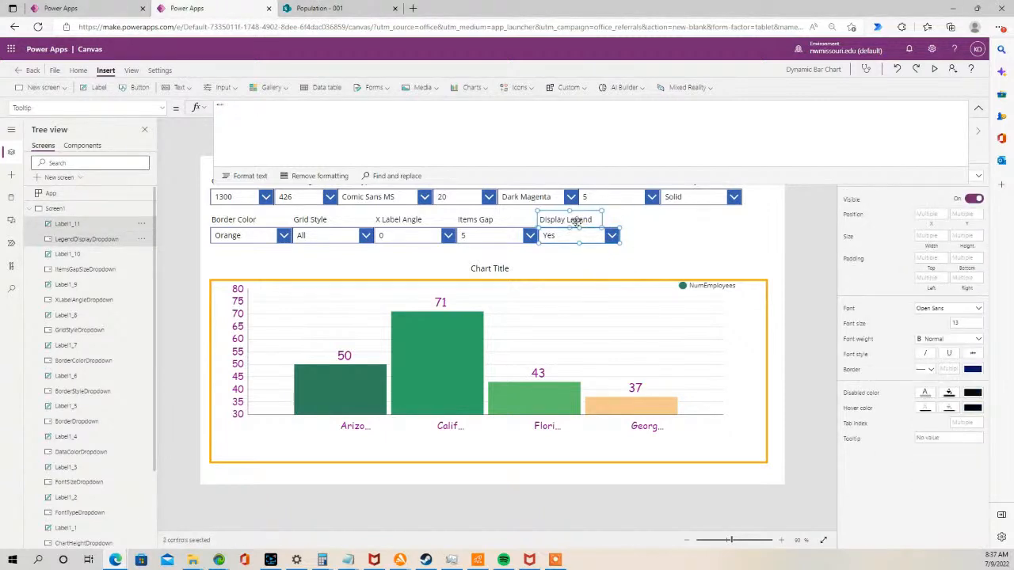
click(670, 235)
key(ctrl+v)
drag(598, 241, 670, 236)
- Change the new label's text to Legend Size
click(652, 221)
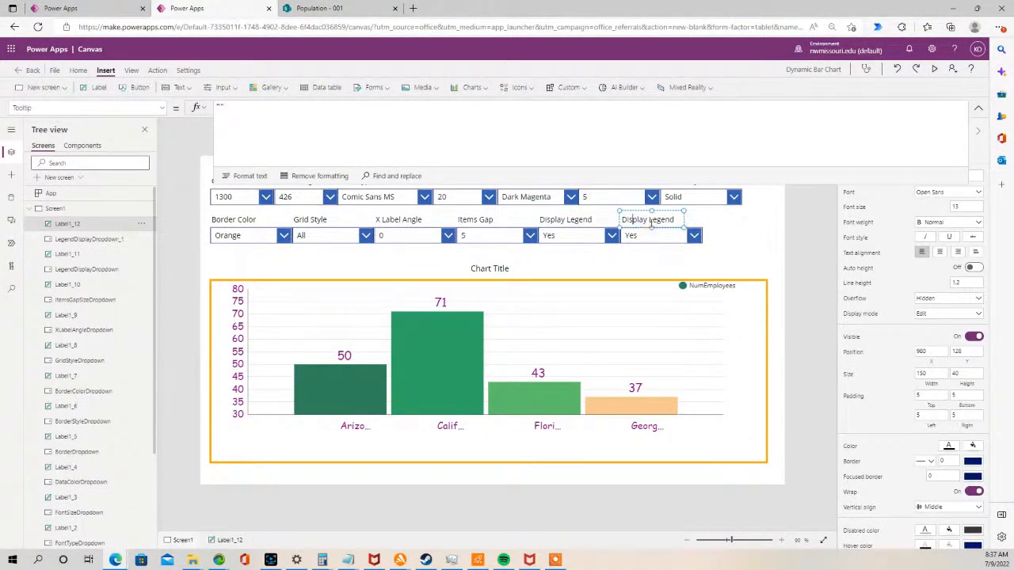
key(BackSpace)
key(BackSpace)
key(BackSpace)
key(BackSpace)
key(BackSpace)
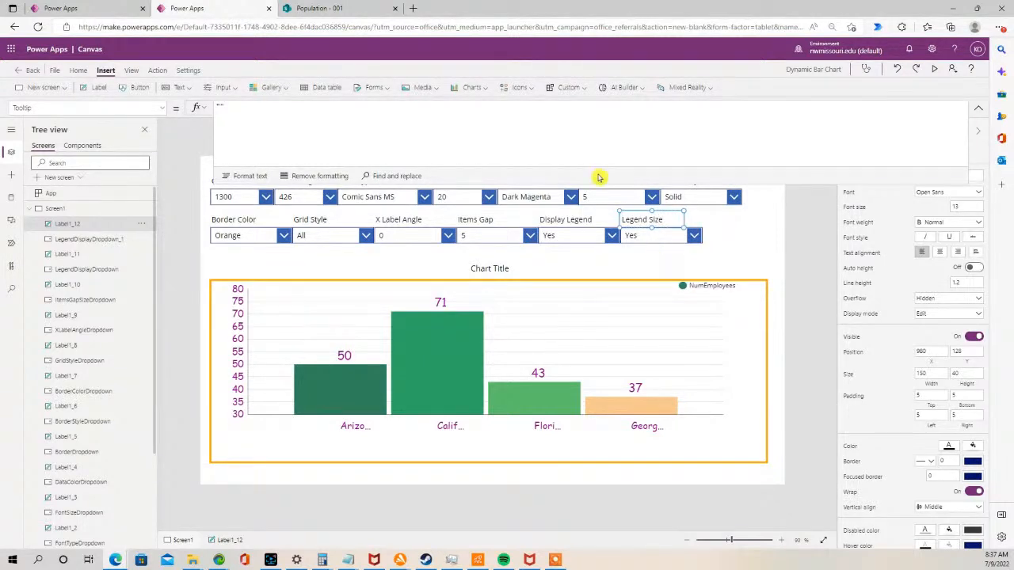
drag(591, 183, 590, 116)
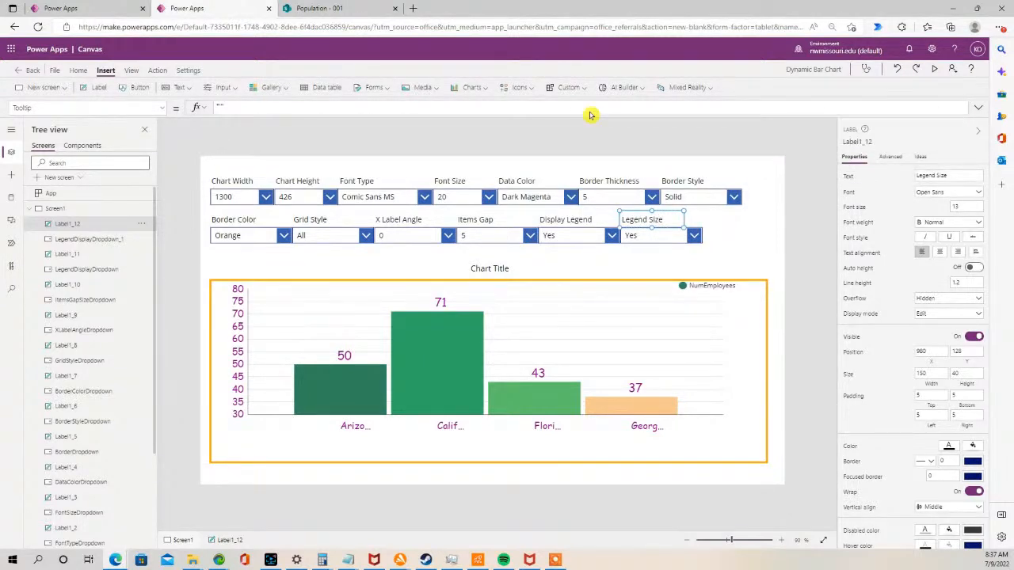
click(740, 250)
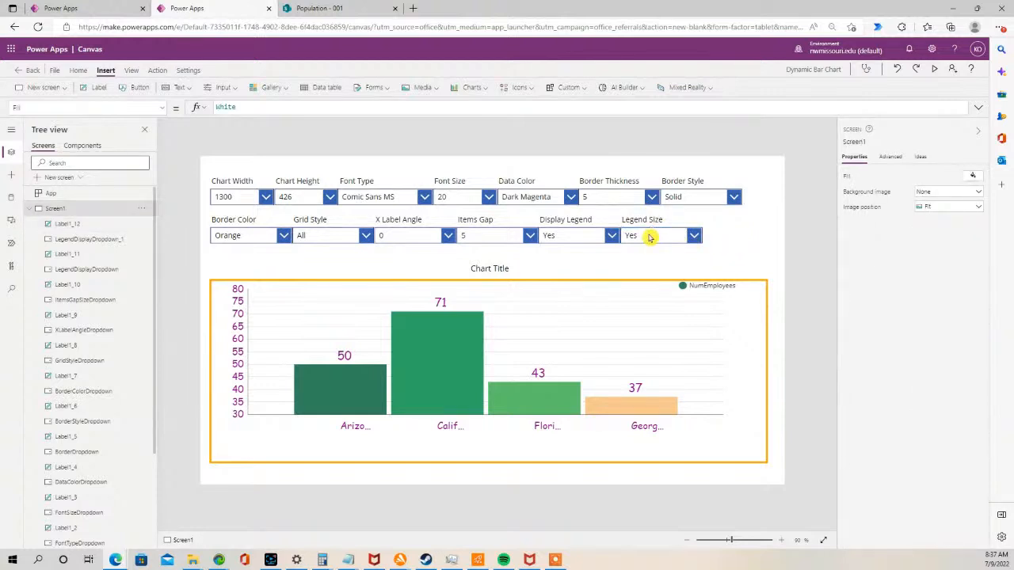
- Set the new drop-down's Items property to Sequence(15,1)
click(649, 237)
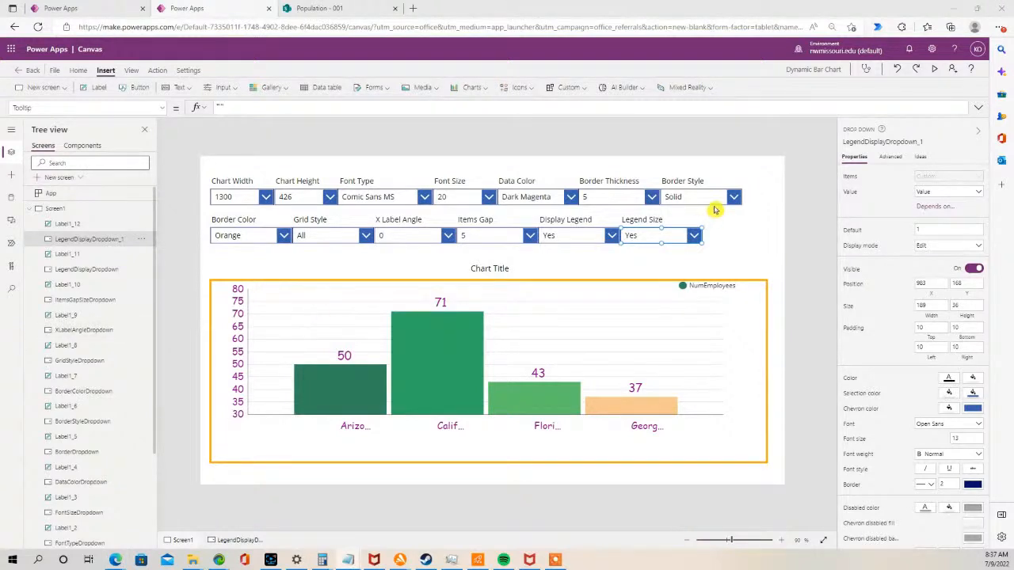
click(161, 111)
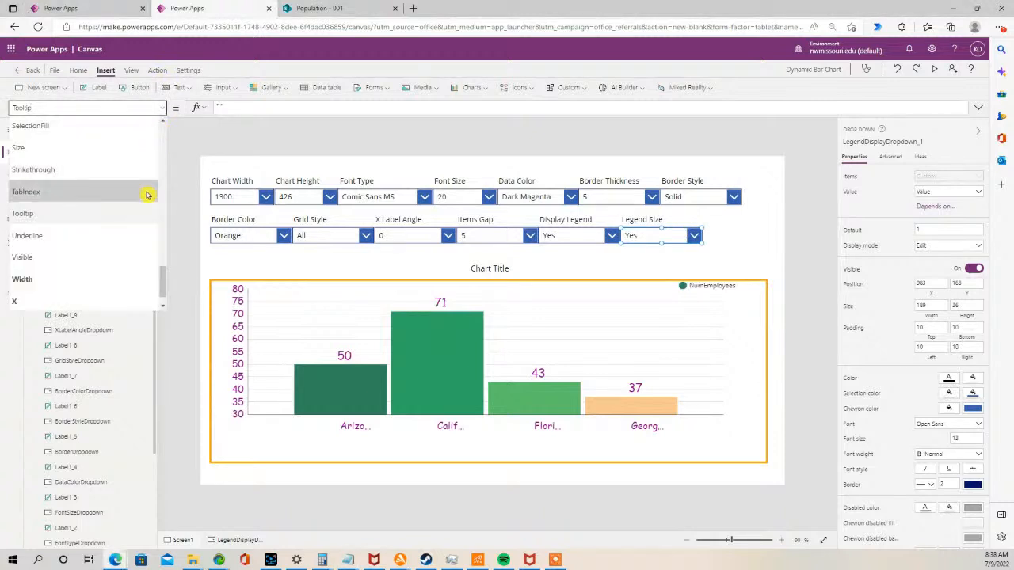
drag(162, 255, 158, 213)
click(94, 203)
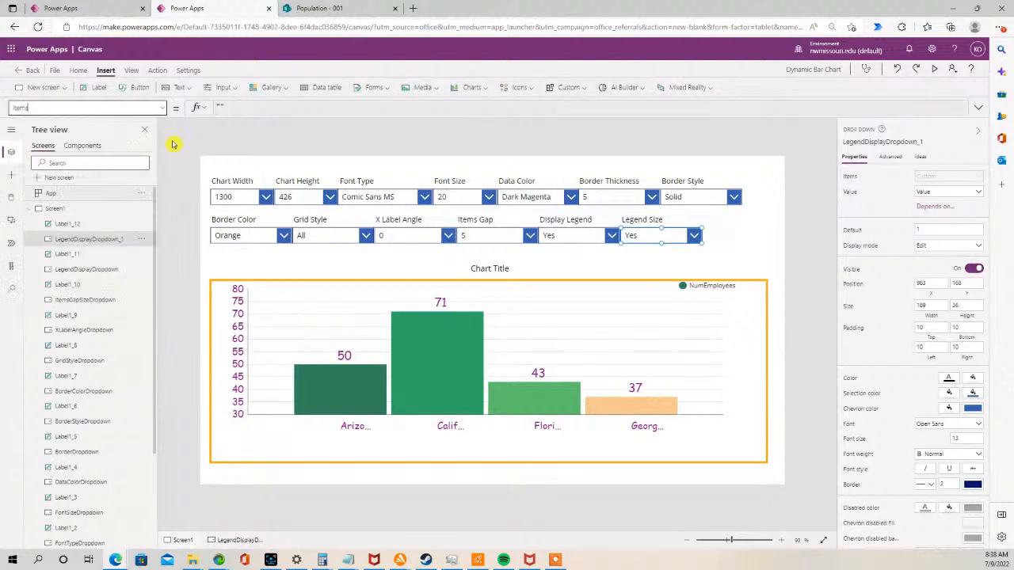
click(265, 108)
drag(265, 107, 200, 108)
text(Sequence(15,1))
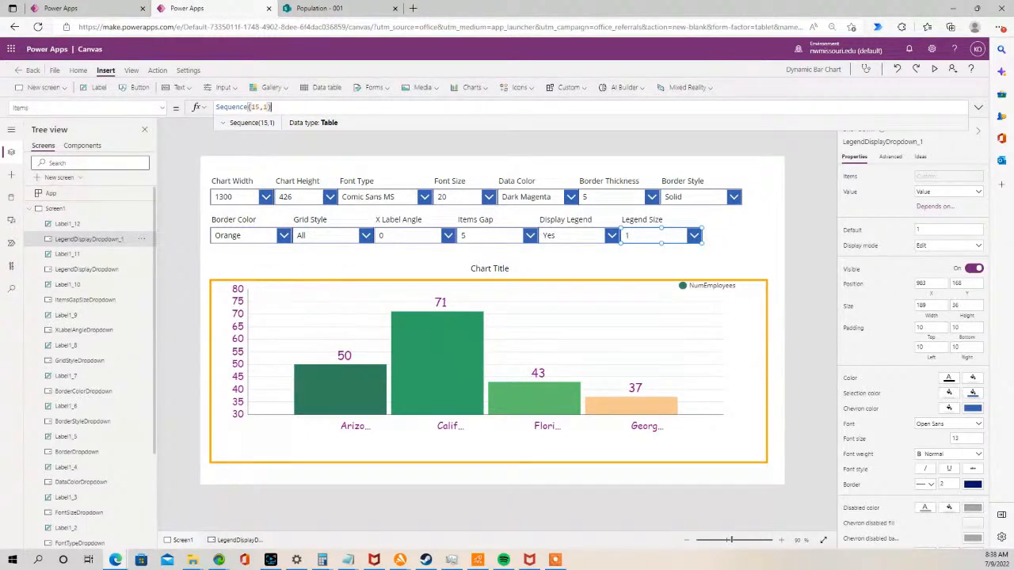
- Rename the new drop-down as LegendSizeDropdown
key(alt+Tab)
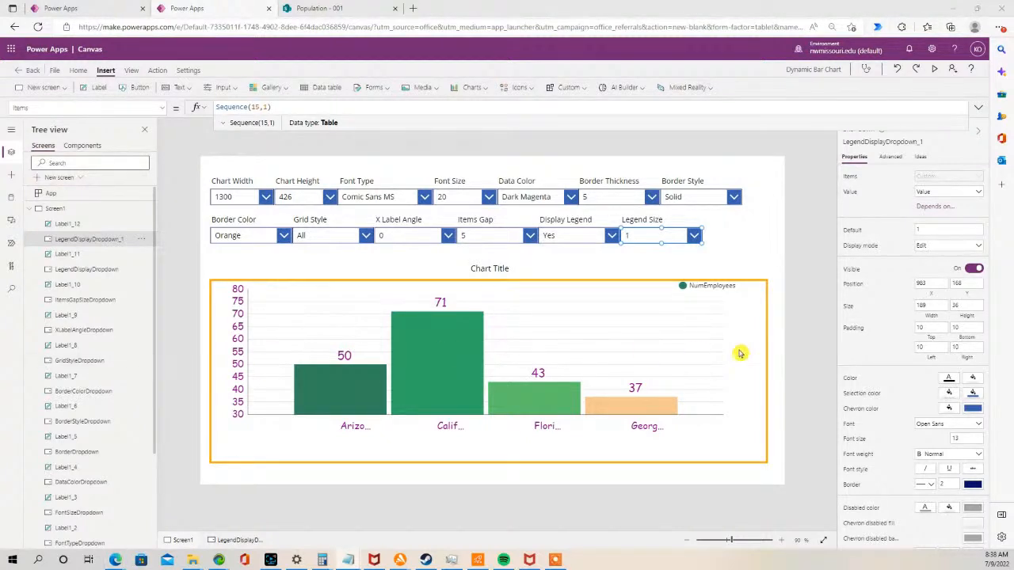
double_click(84, 240)
text(LegendSizeDropdown)
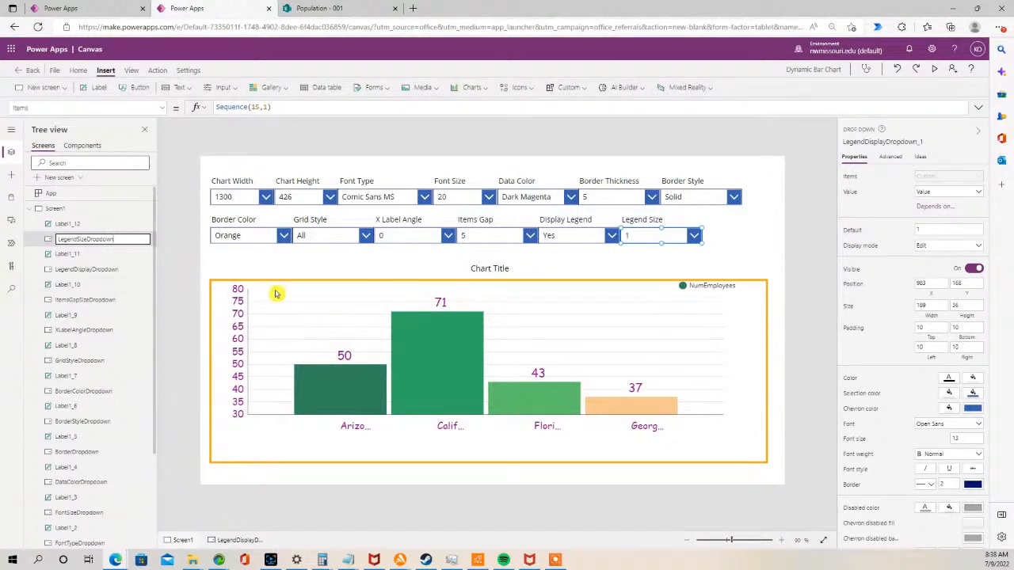
- Set the legend's Size property to LegendSizeDropdown.SelectedText.Value
click(714, 287)
click(713, 287)
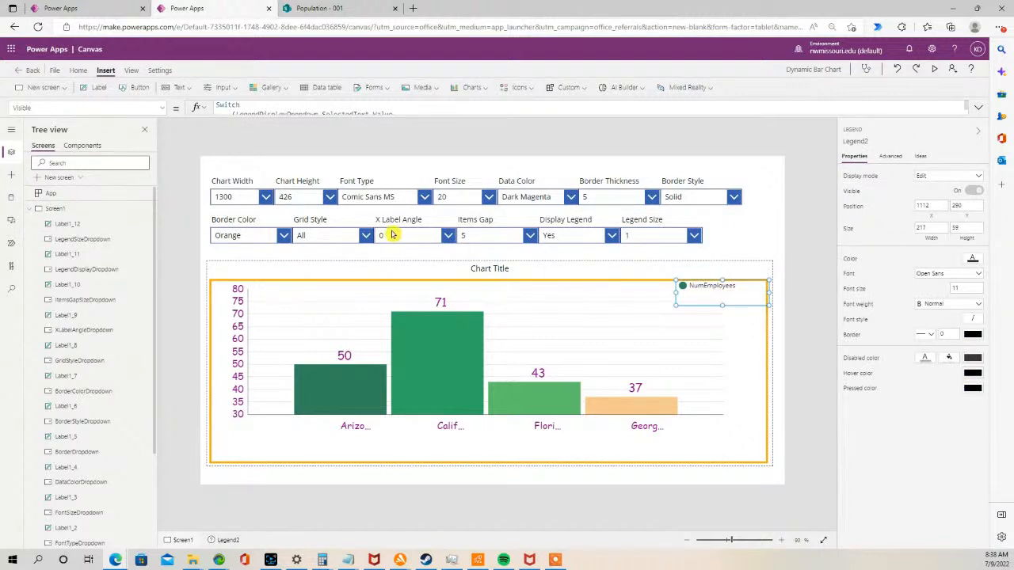
click(163, 108)
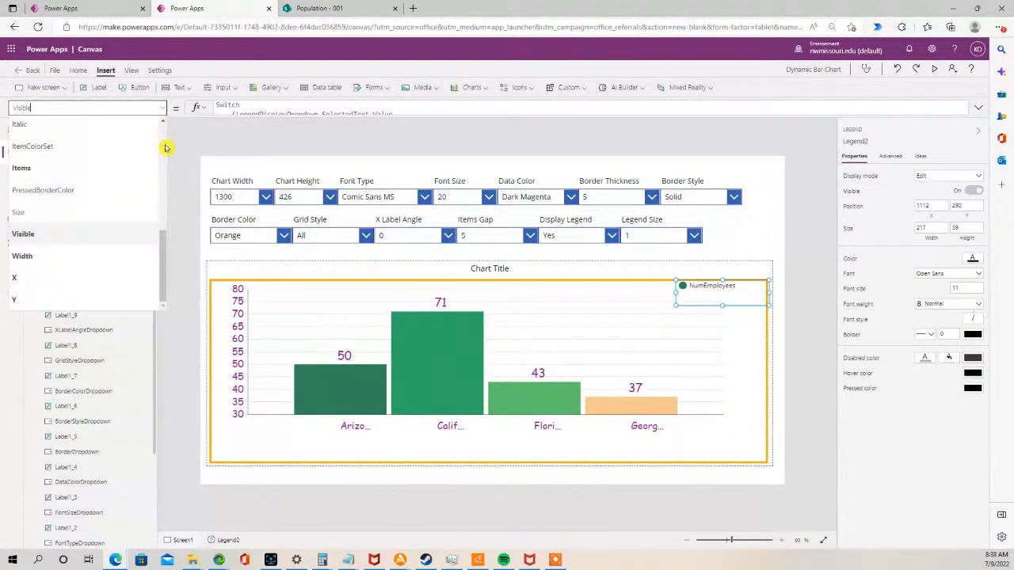
click(83, 213)
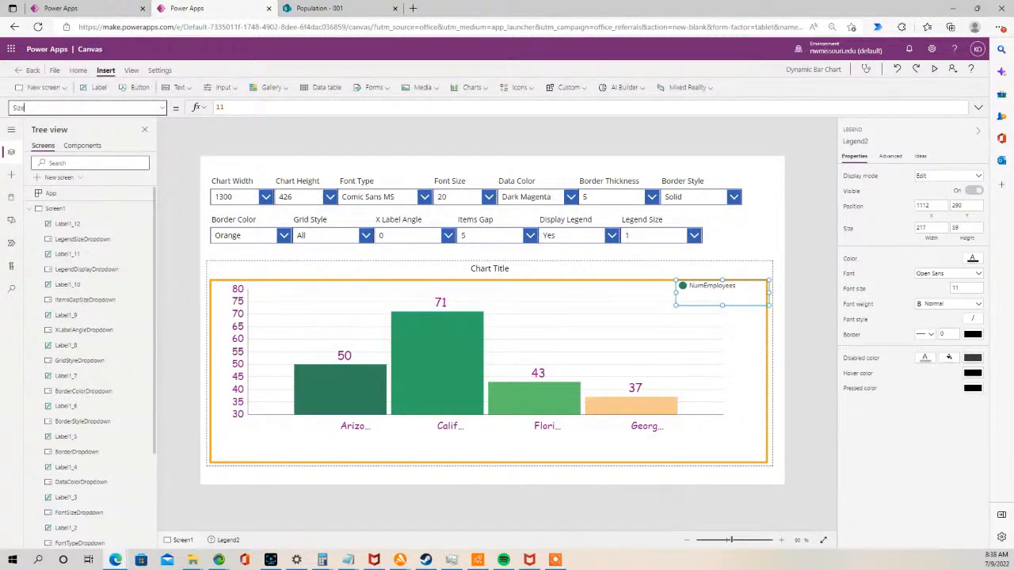
key(alt+Tab)
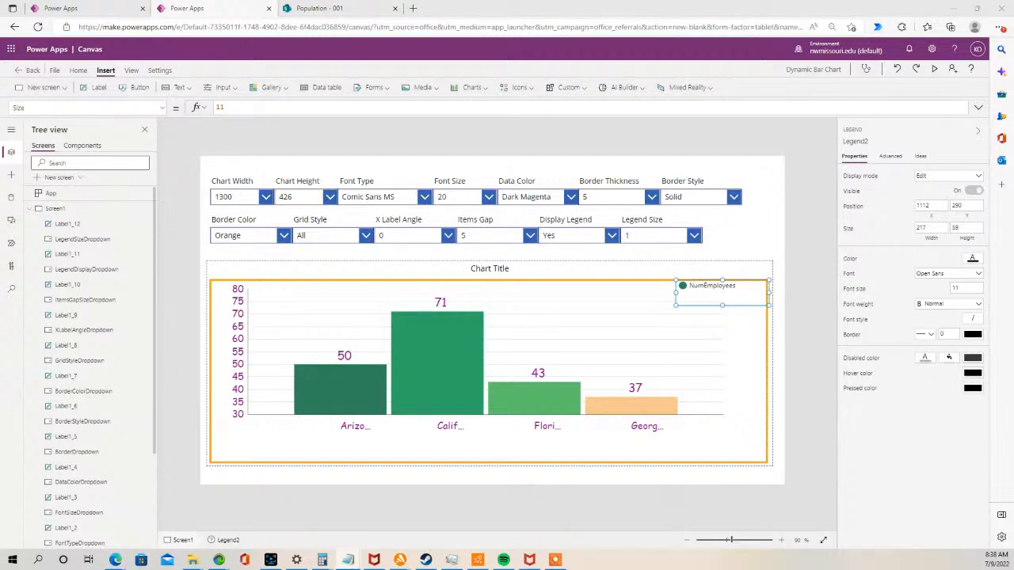
click(230, 107)
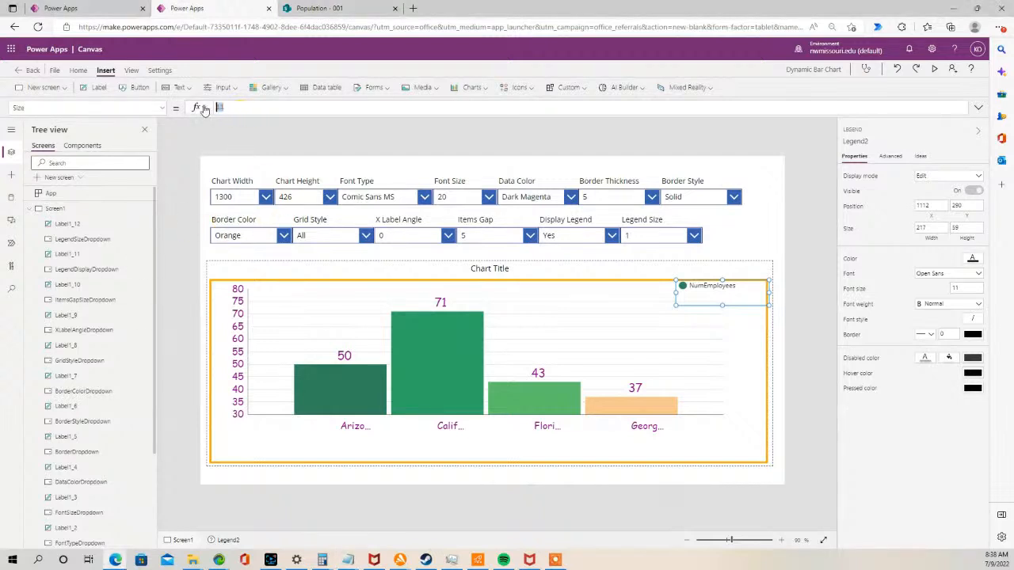
text(LegendSizeDropdown.SelectedText.Value)
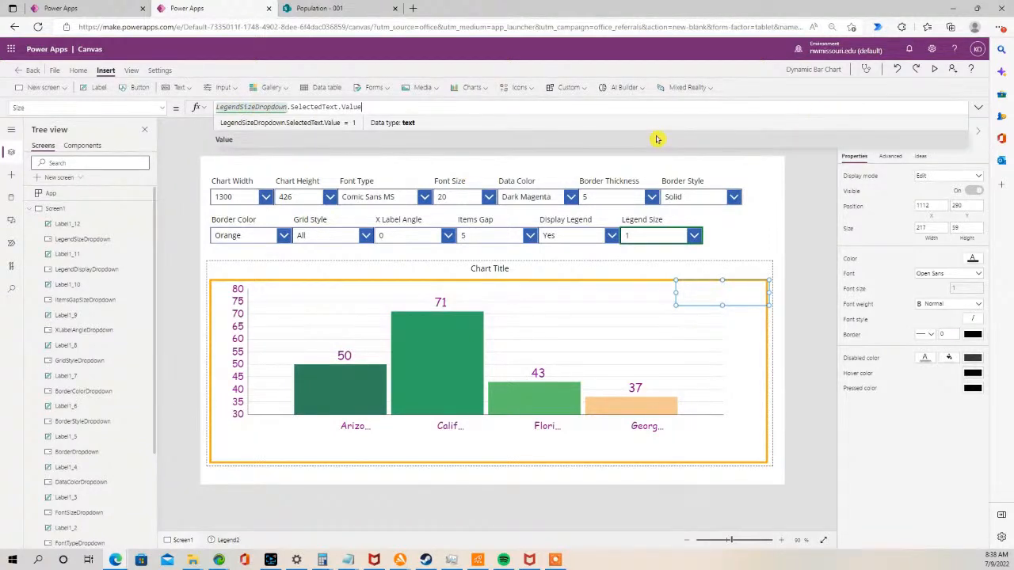
- Preview the app and try Legend Size values 9, 12, 8 and 12 before closing the preview
click(937, 71)
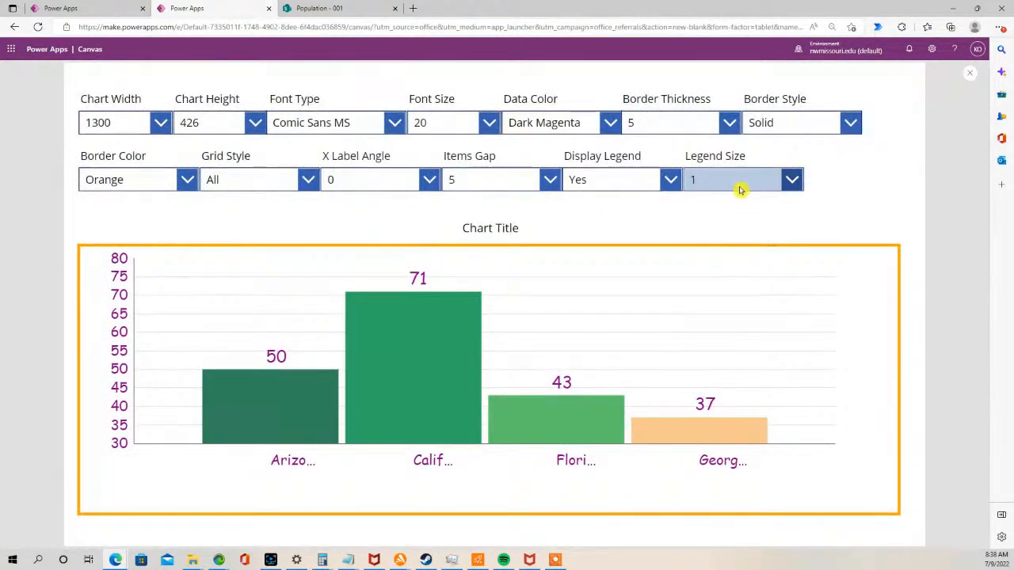
click(792, 181)
drag(797, 283, 797, 339)
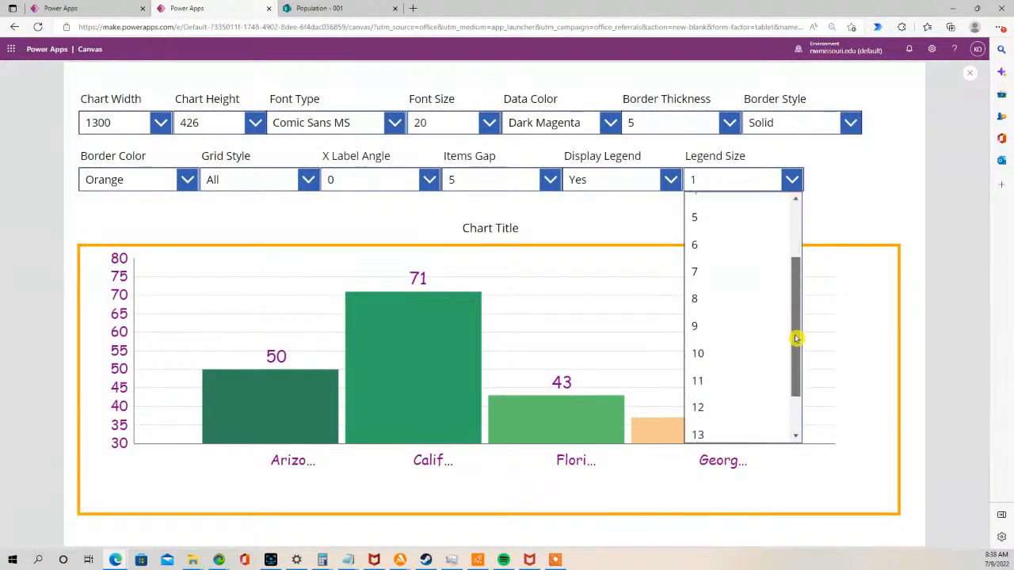
click(763, 326)
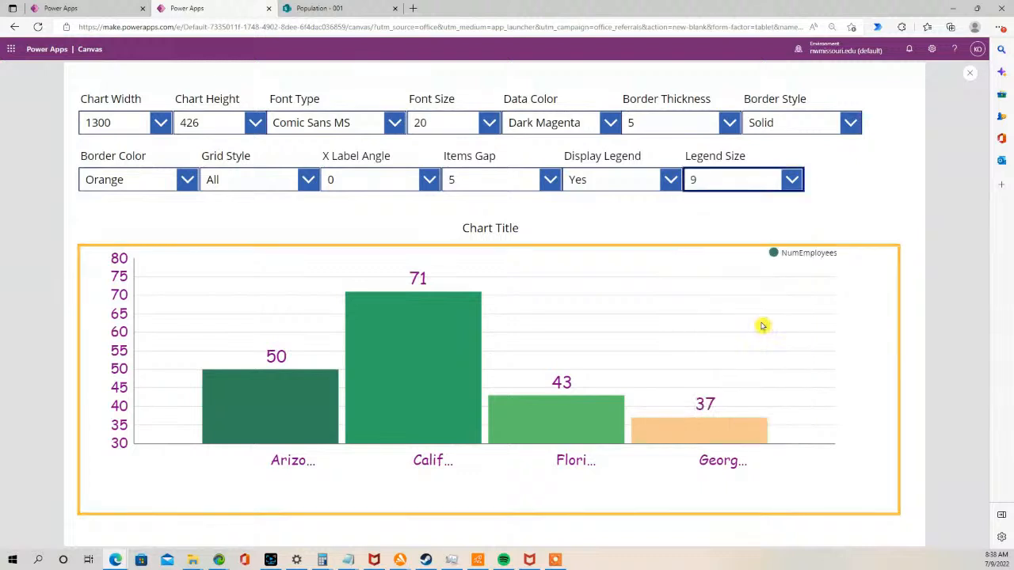
click(795, 182)
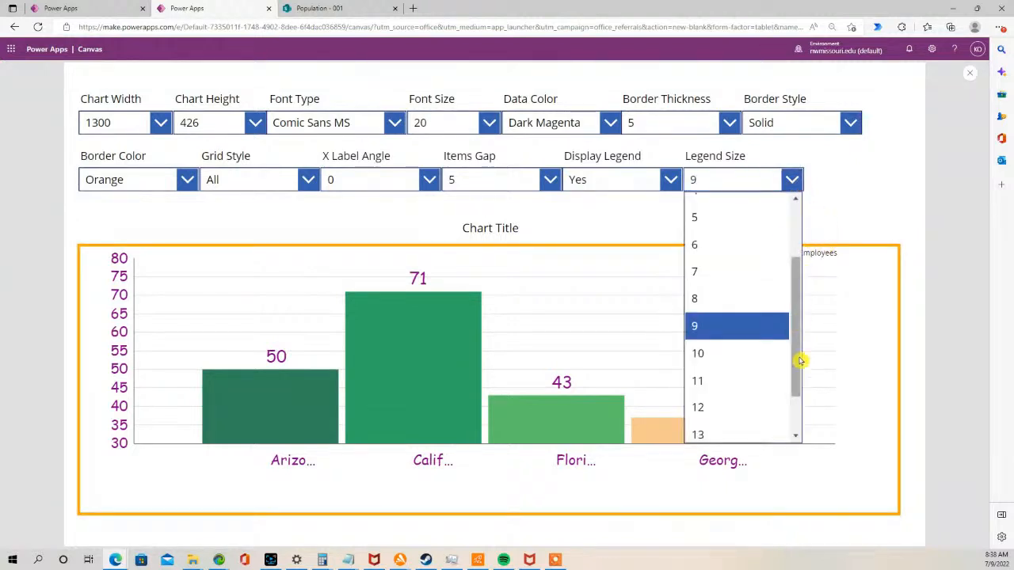
drag(797, 371, 793, 407)
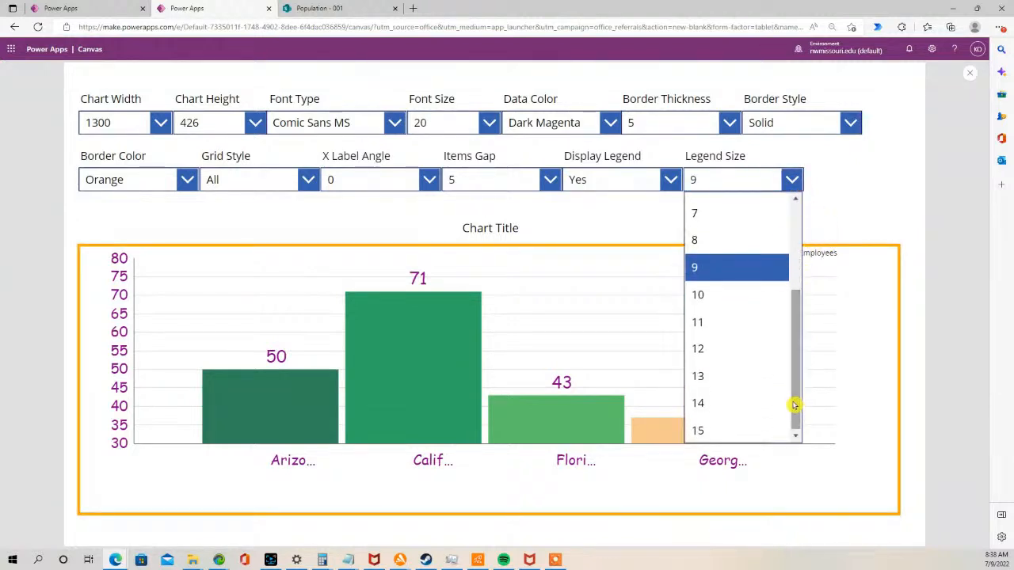
click(721, 349)
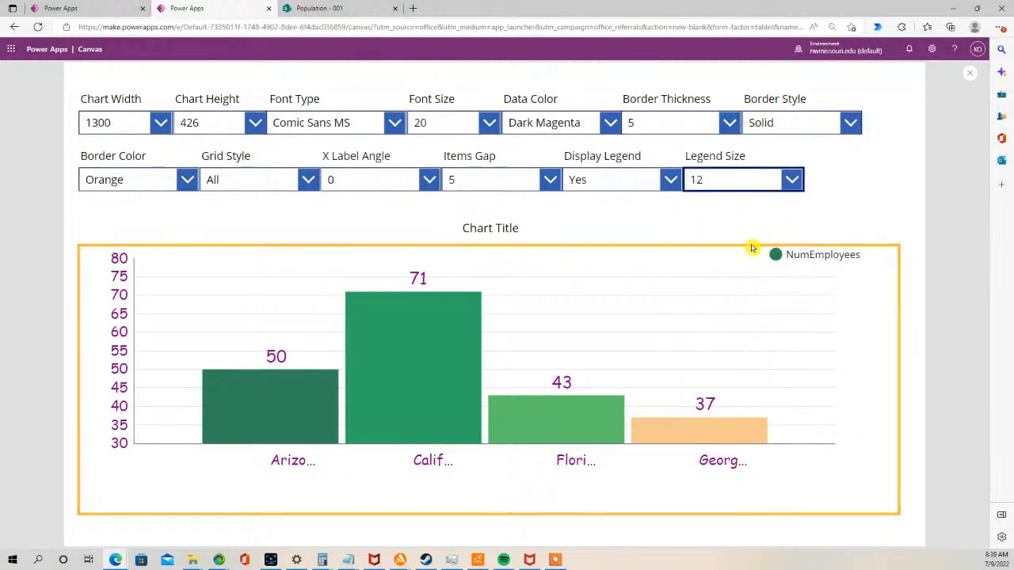
click(790, 182)
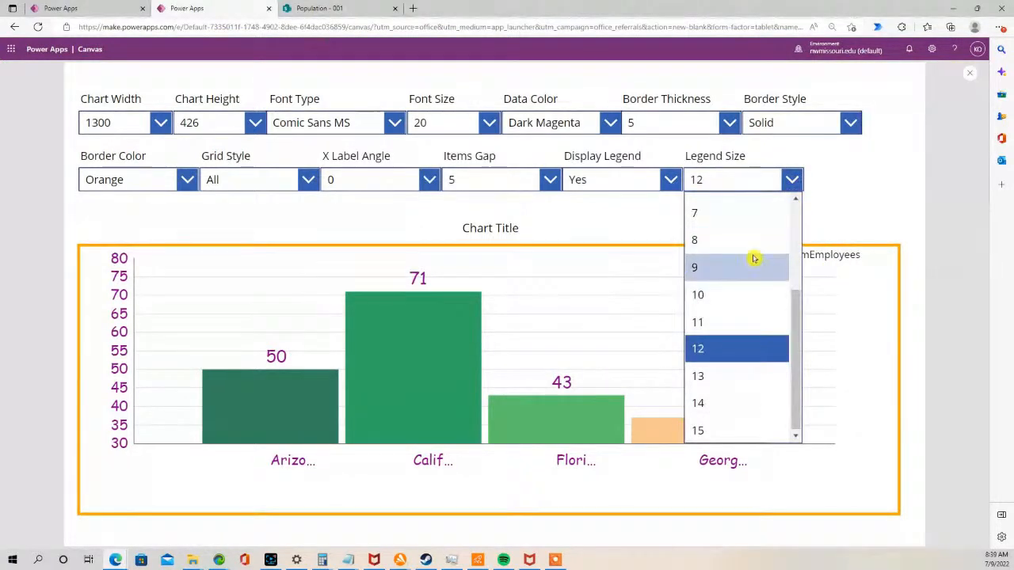
click(755, 236)
click(793, 181)
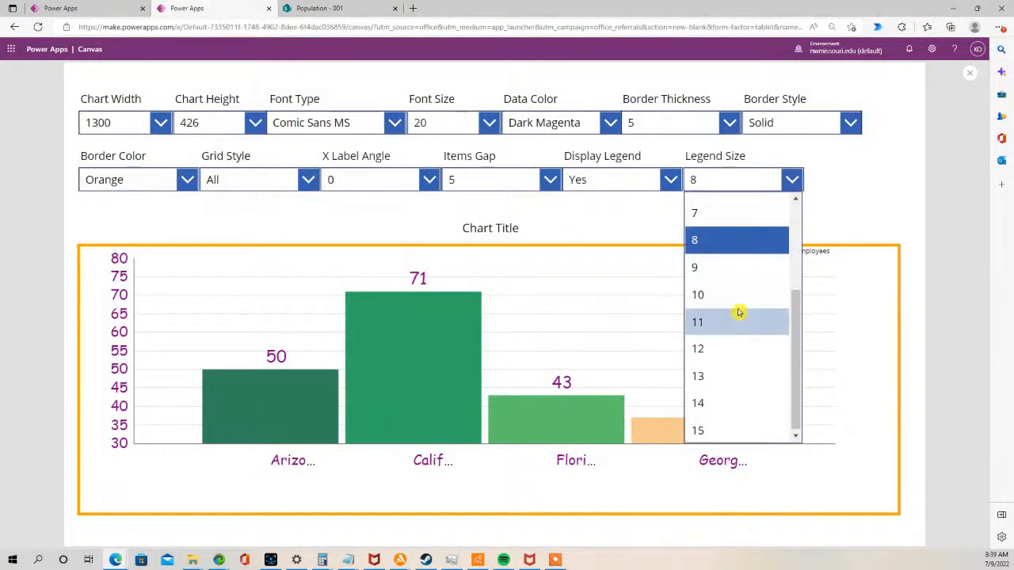
click(723, 350)
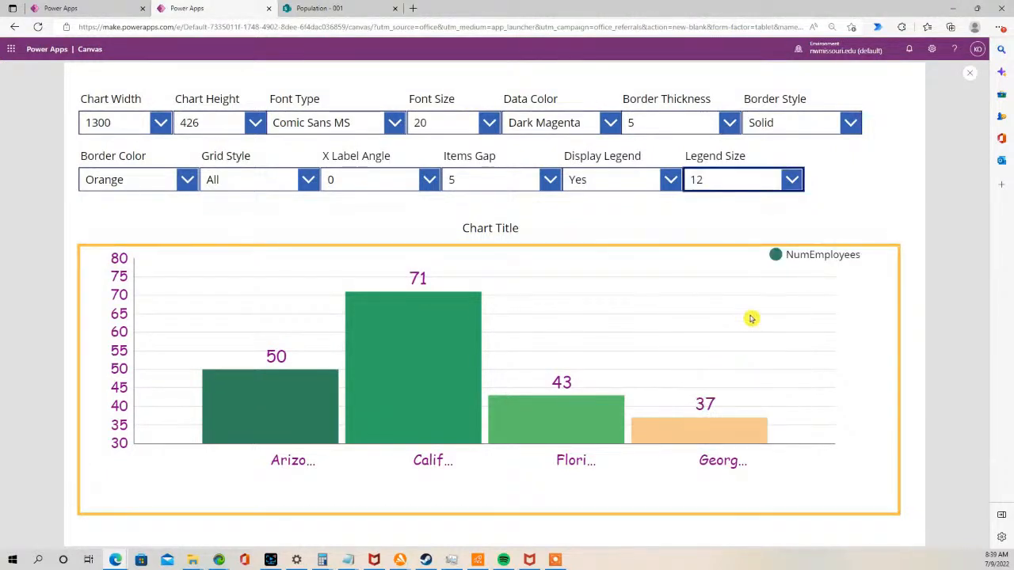
click(970, 74)
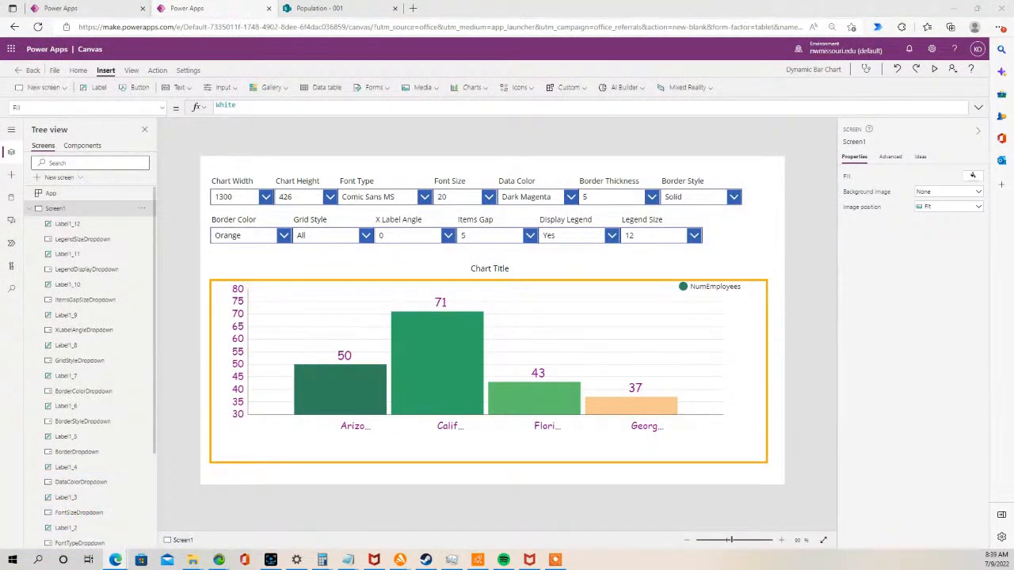
- Select the Legend Size label and drop-down together and copy them
click(487, 267)
click(487, 268)
click(468, 256)
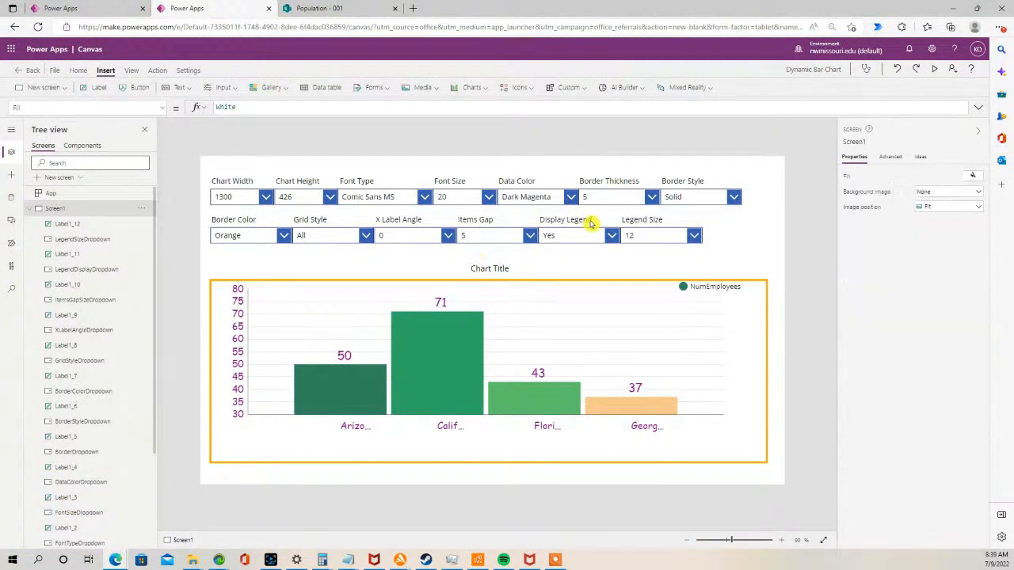
click(659, 235)
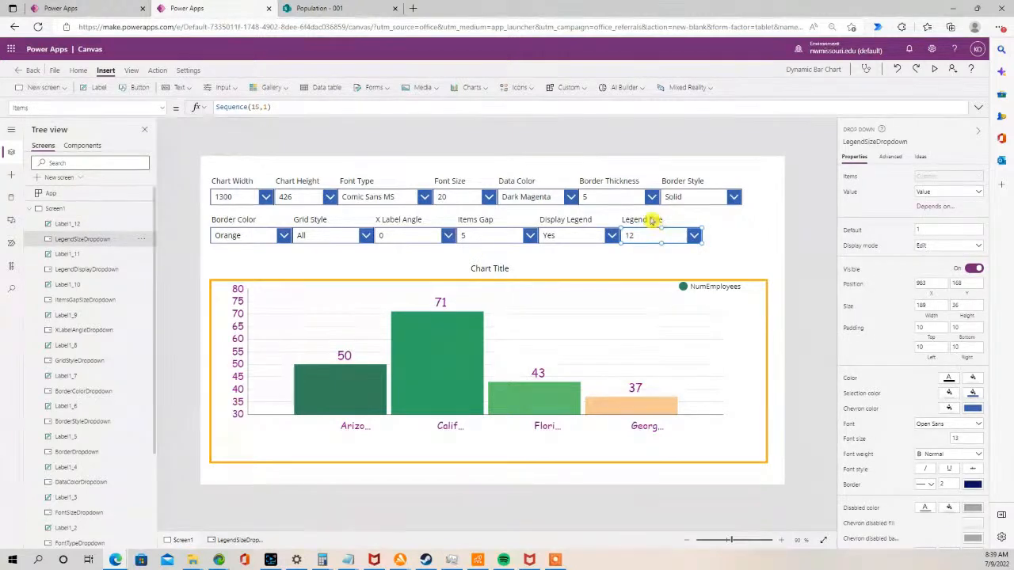
shift+click(655, 220)
key(ctrl+c)
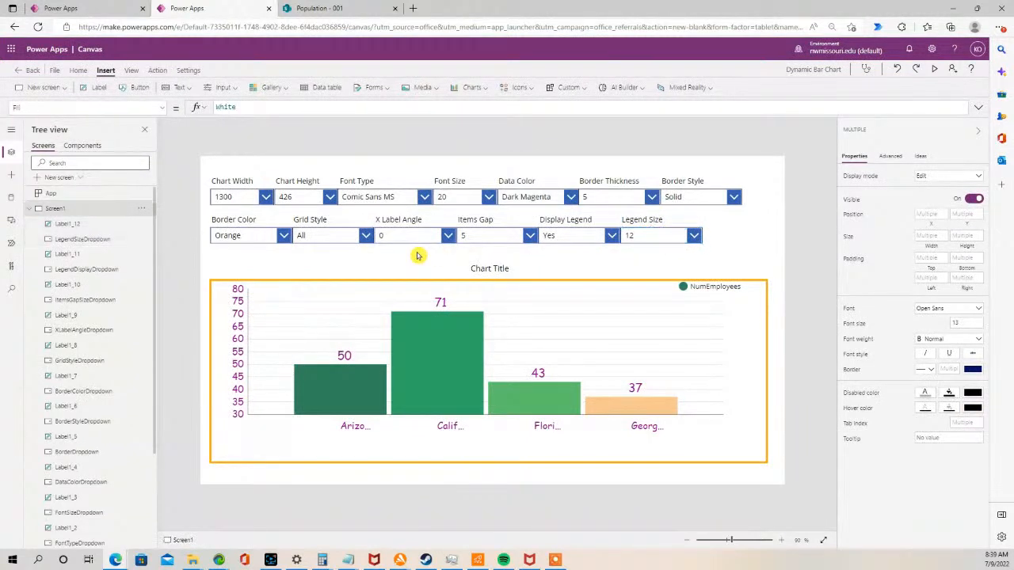
- Paste the copied label and drop-down and place them on a new row below the Border Color control
key(ctrl+v)
drag(658, 239, 244, 262)
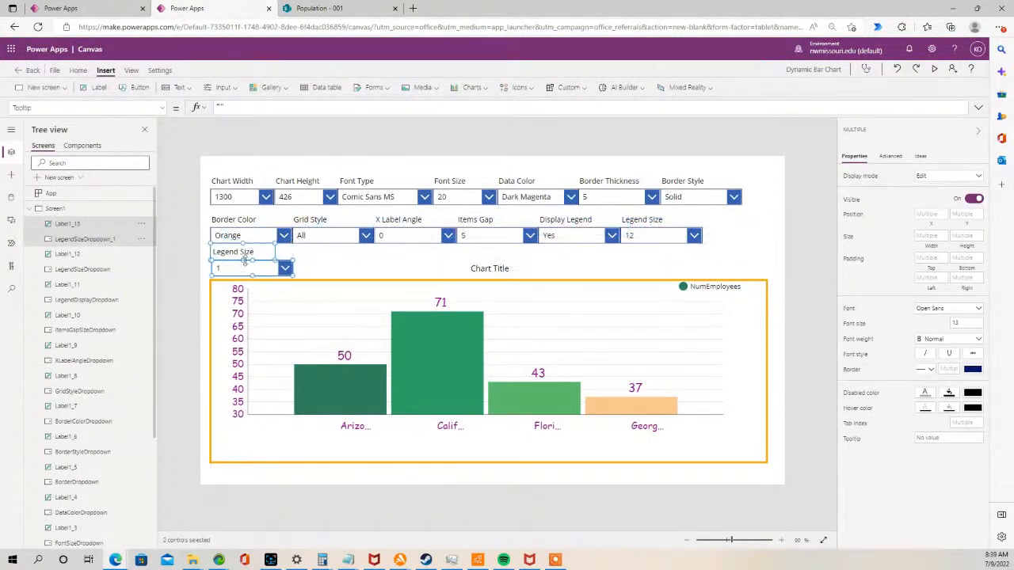
click(305, 254)
- Change the pasted label's text to Chart Title Text
double_click(240, 251)
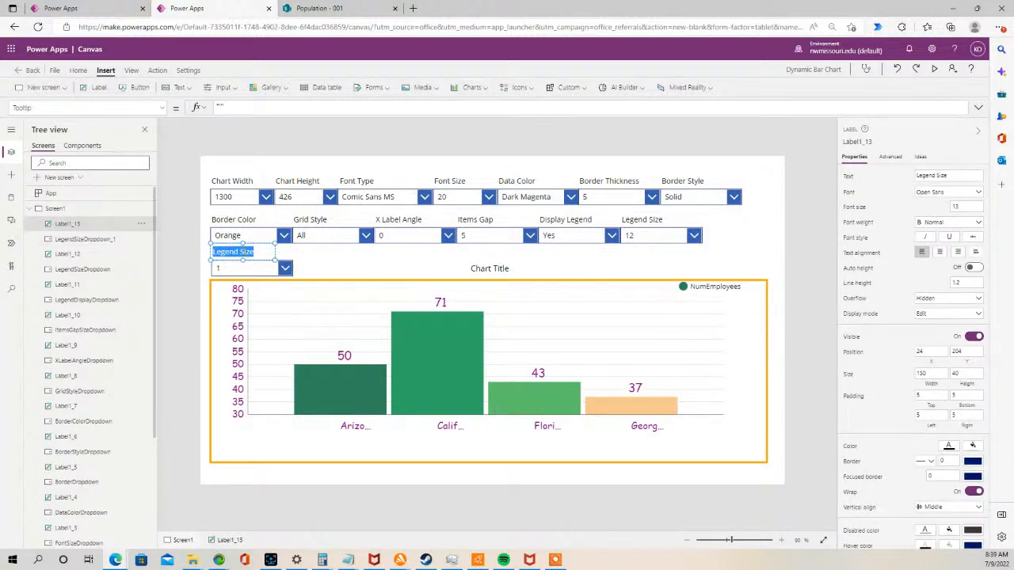
text(Chart Title)
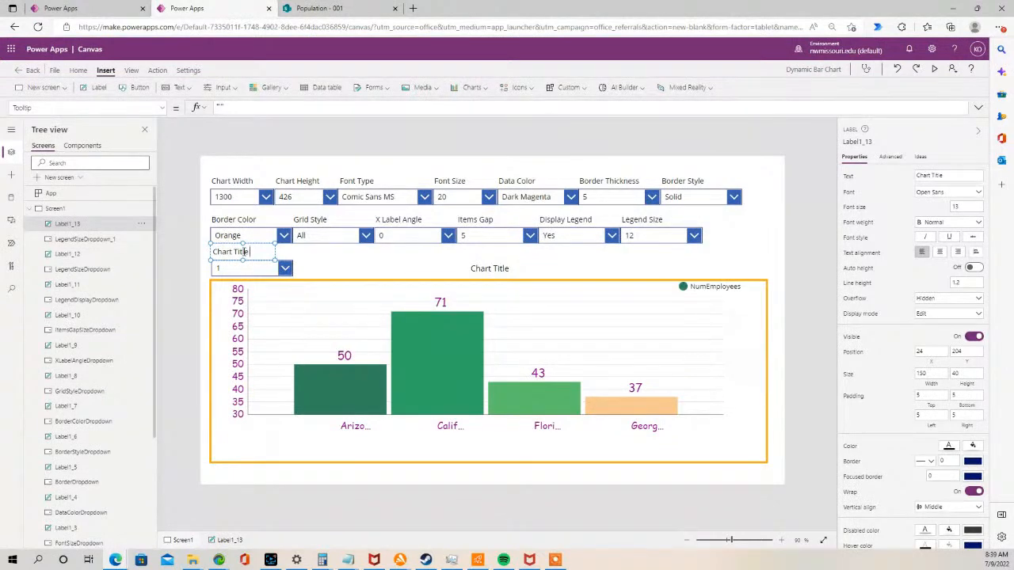
text( Text)
click(314, 262)
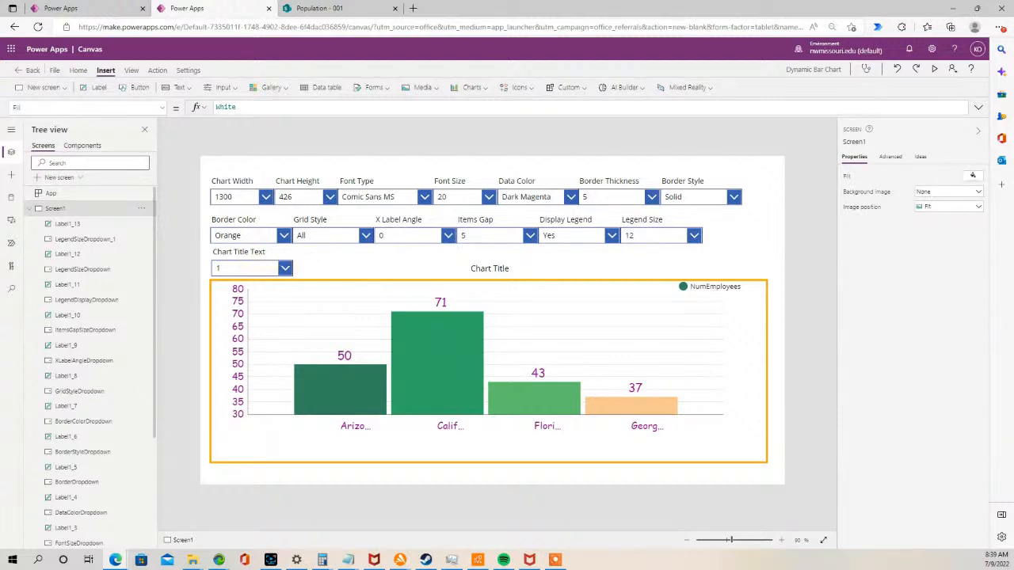
- Replace the pasted drop-down with a new text input placed below the Chart Title Text label
click(258, 266)
key(Delete)
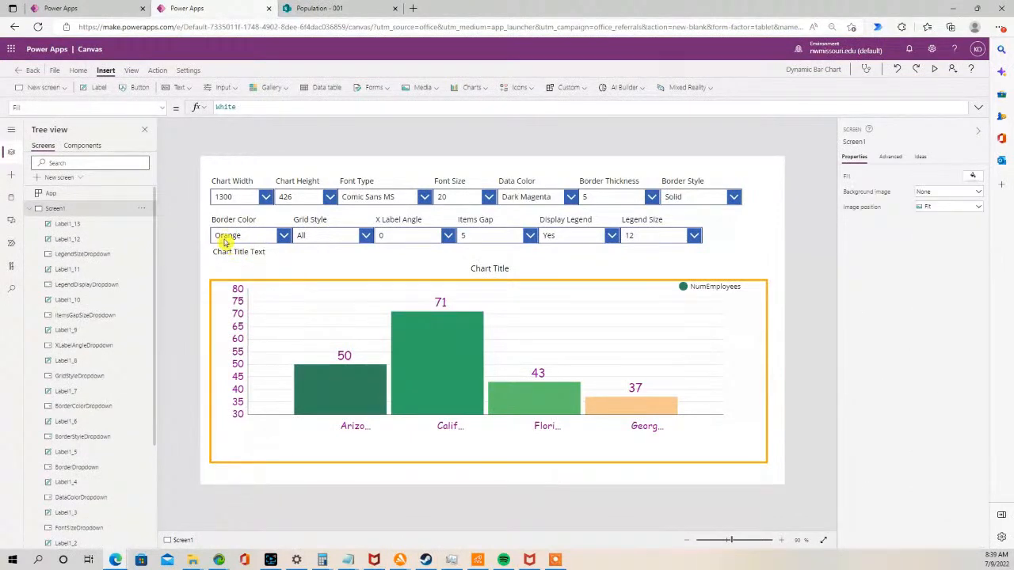
click(235, 89)
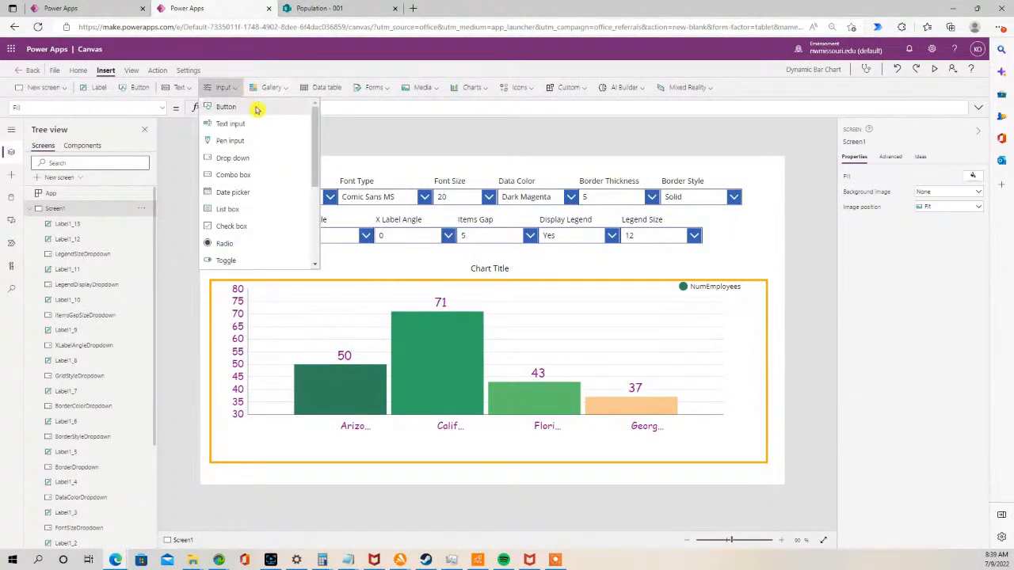
click(272, 125)
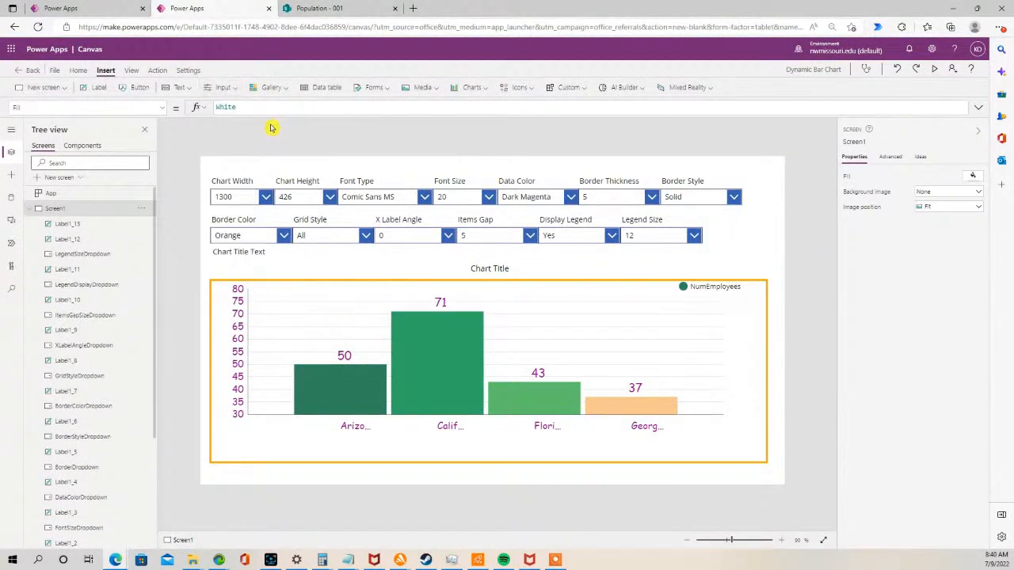
drag(249, 182, 242, 267)
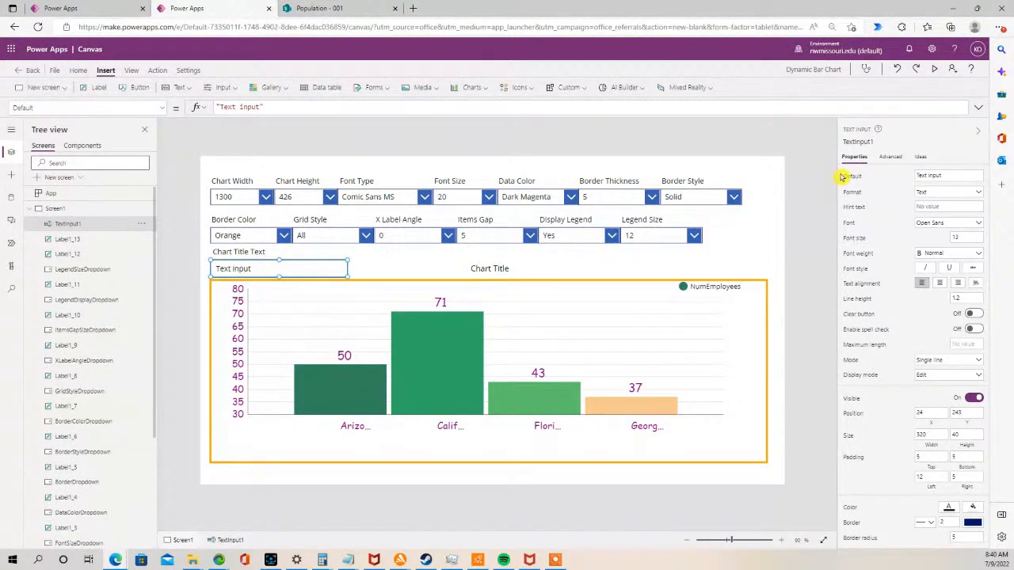
- Clear the text input's Default value so it starts empty
click(944, 175)
drag(945, 175, 877, 176)
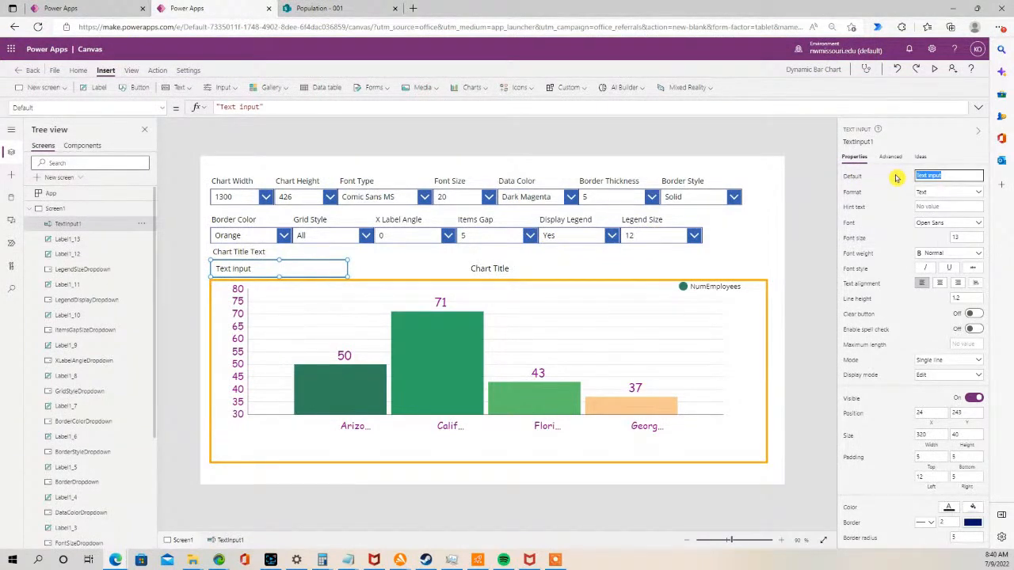
click(422, 254)
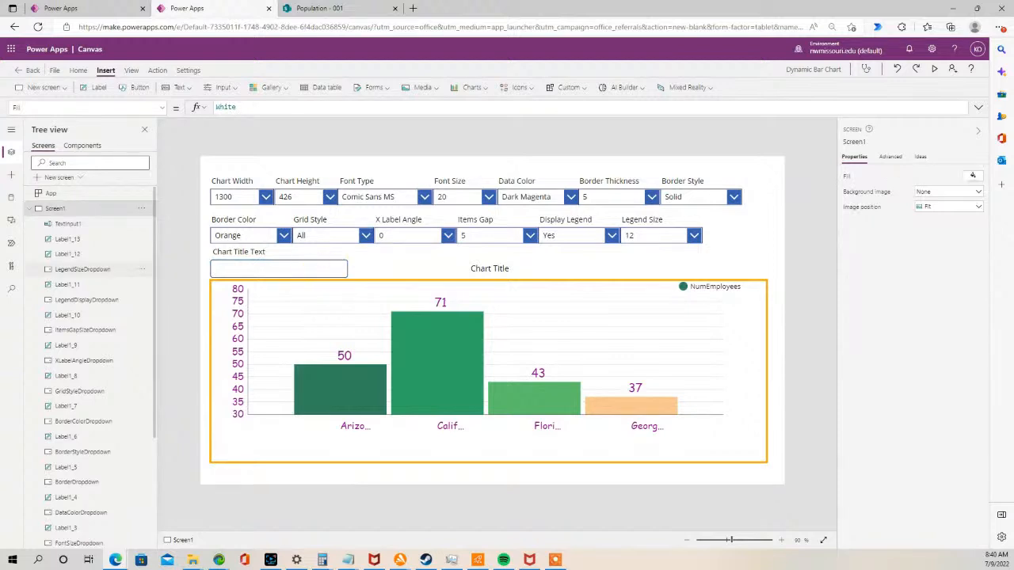
- Rename the text input as ChartTitleText
key(alt+Tab)
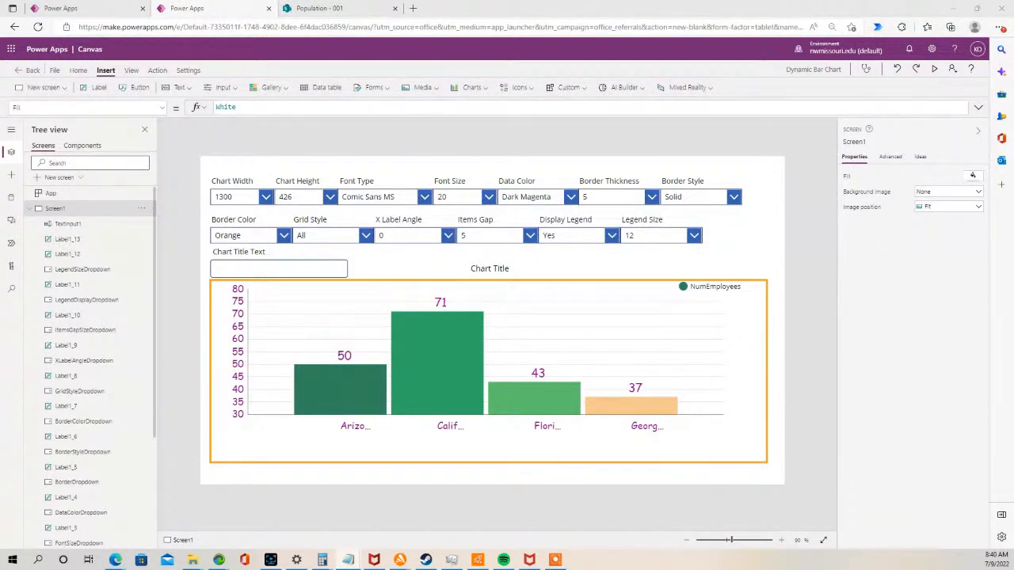
click(292, 268)
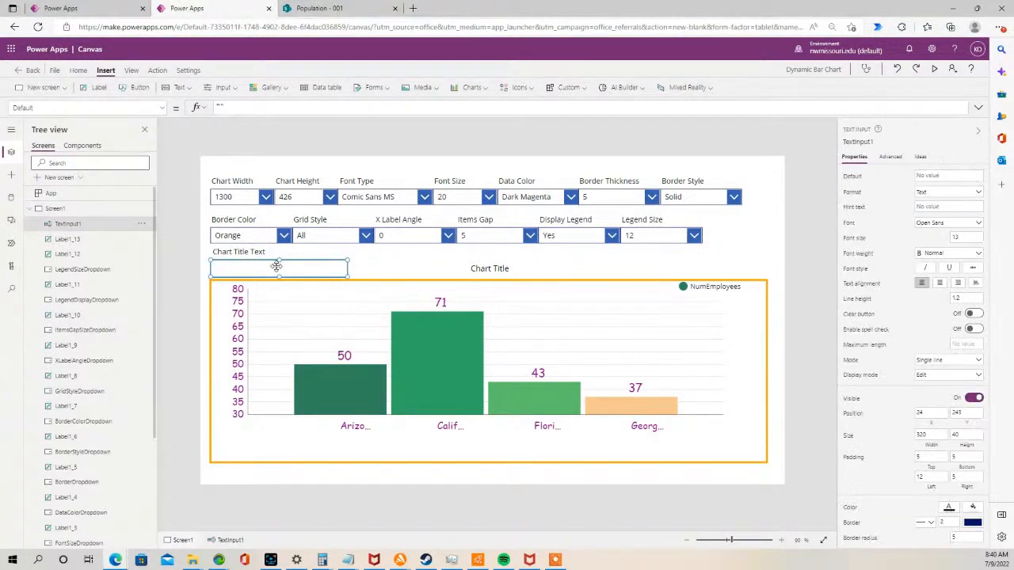
double_click(72, 224)
key(ctrl+v)
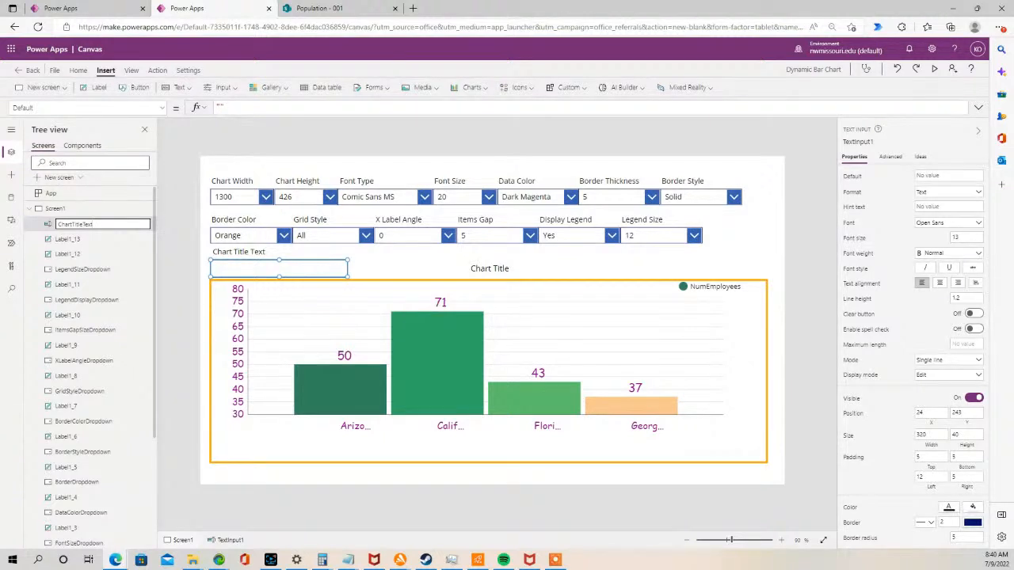
key(alt+Tab)
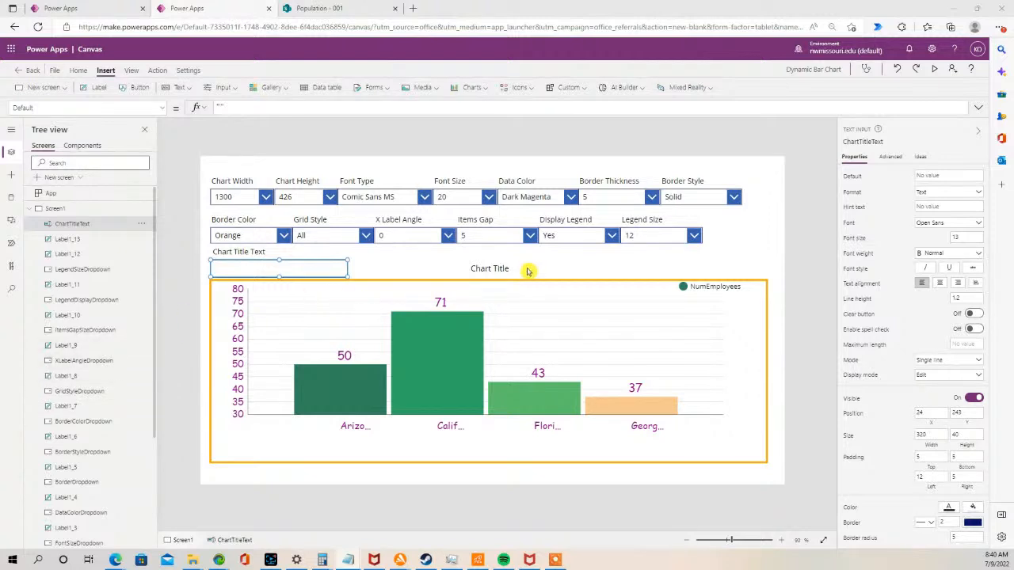
- Set the chart title label's Text property to the ChartTitleText input's text
click(503, 264)
click(502, 266)
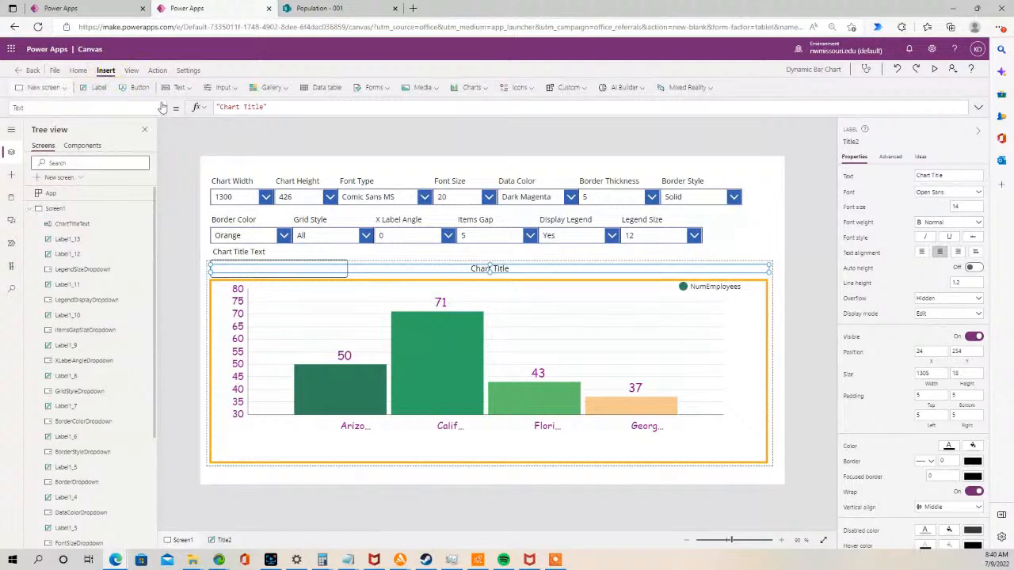
drag(273, 108, 200, 108)
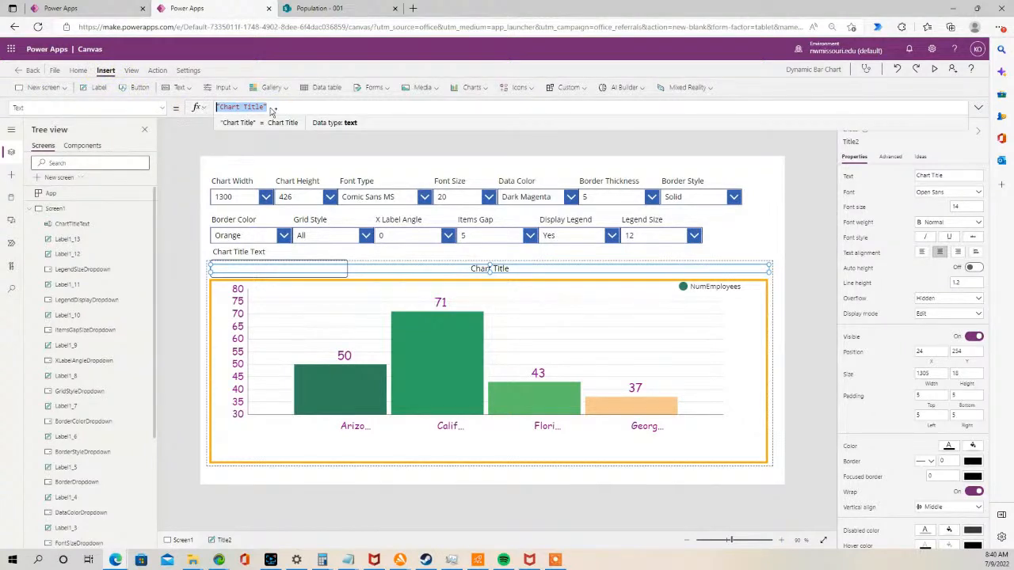
key(ctrl+v)
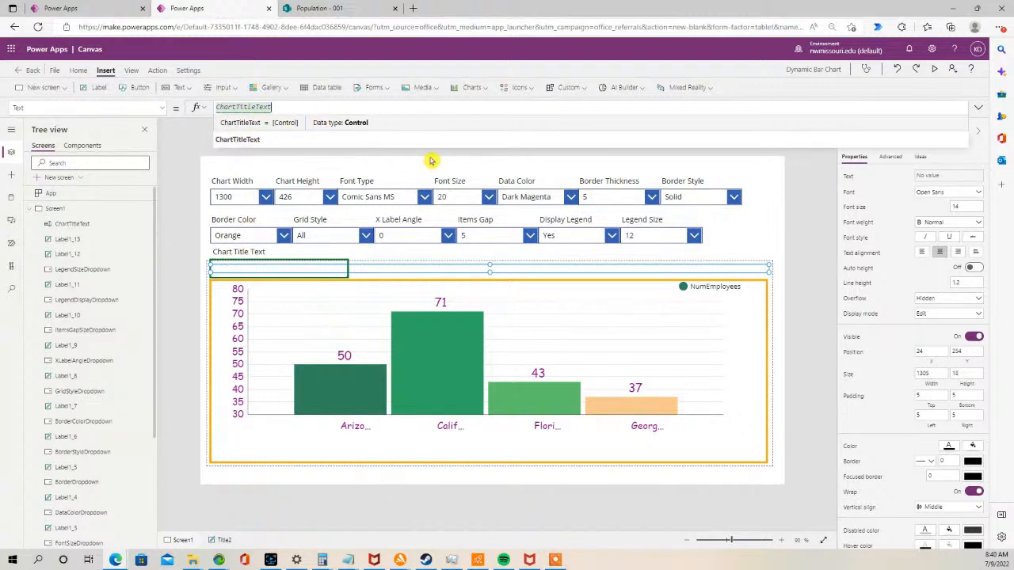
click(790, 231)
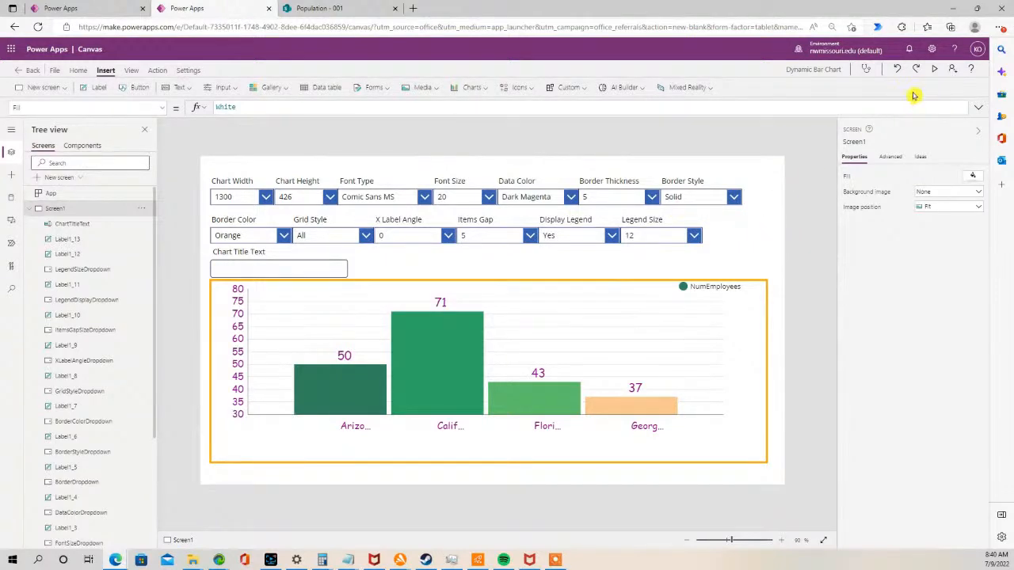
- Preview the app, enter My Chart as the chart title text, and close the preview
click(935, 69)
click(130, 228)
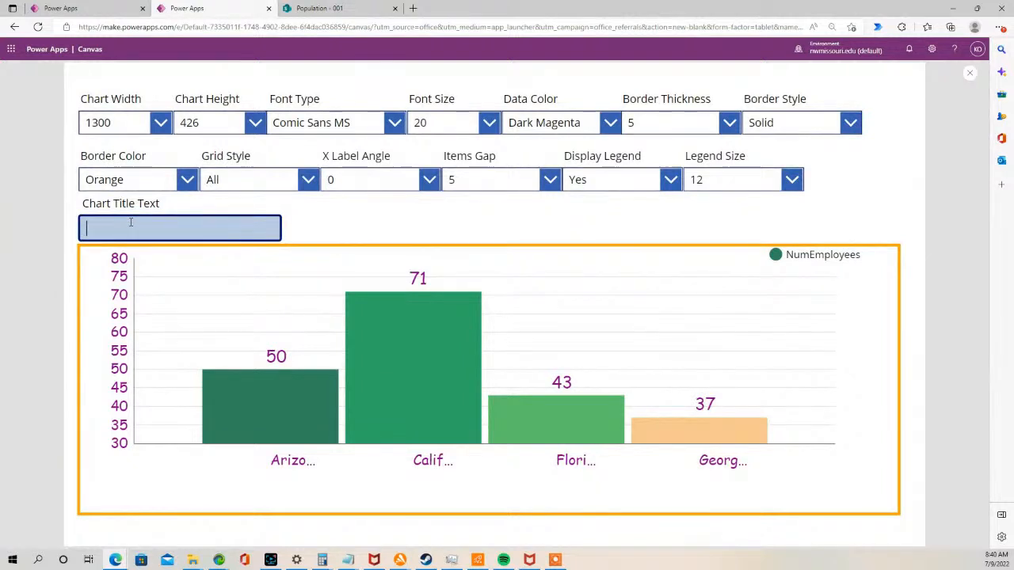
text(My Chart)
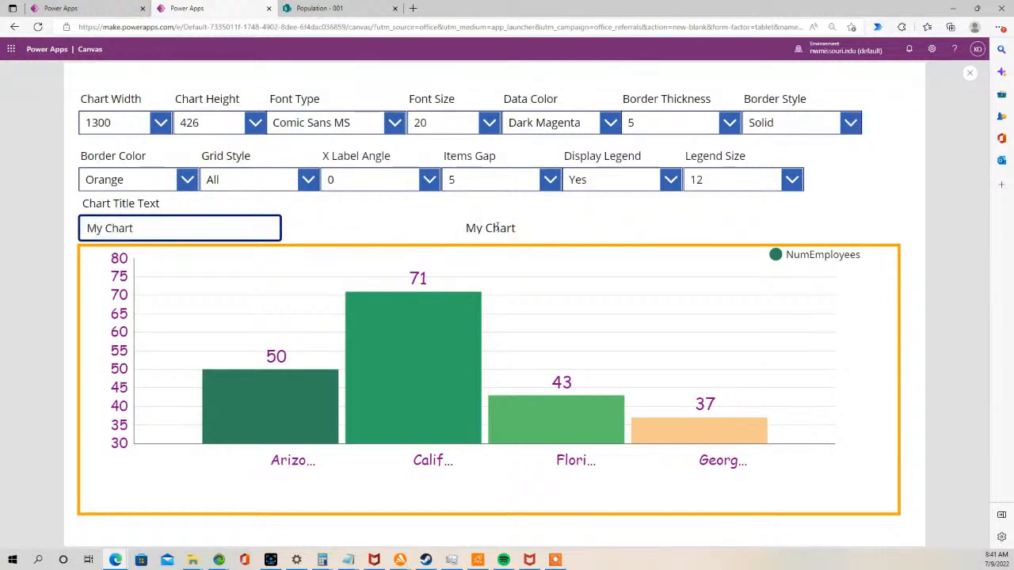
click(972, 75)
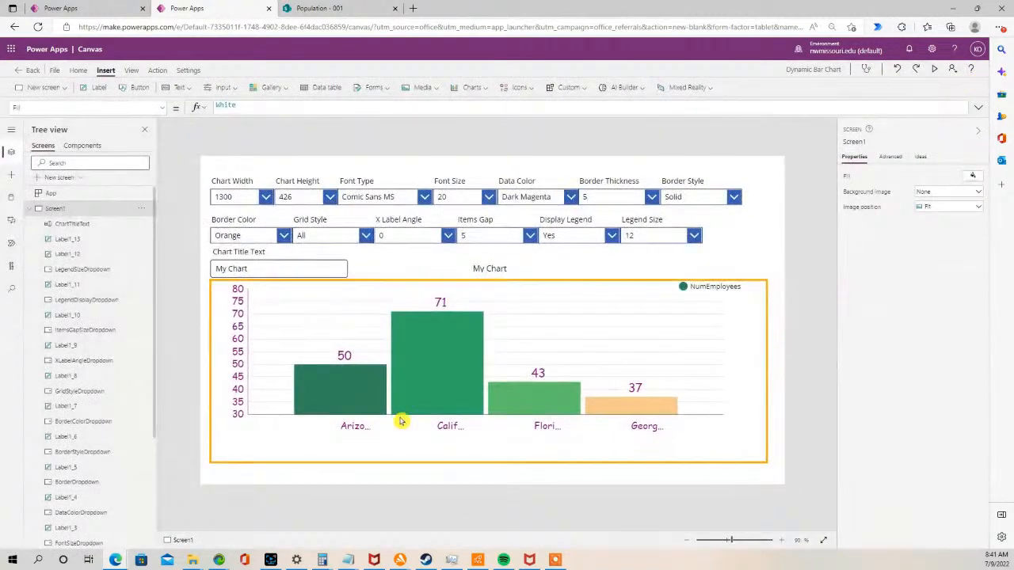
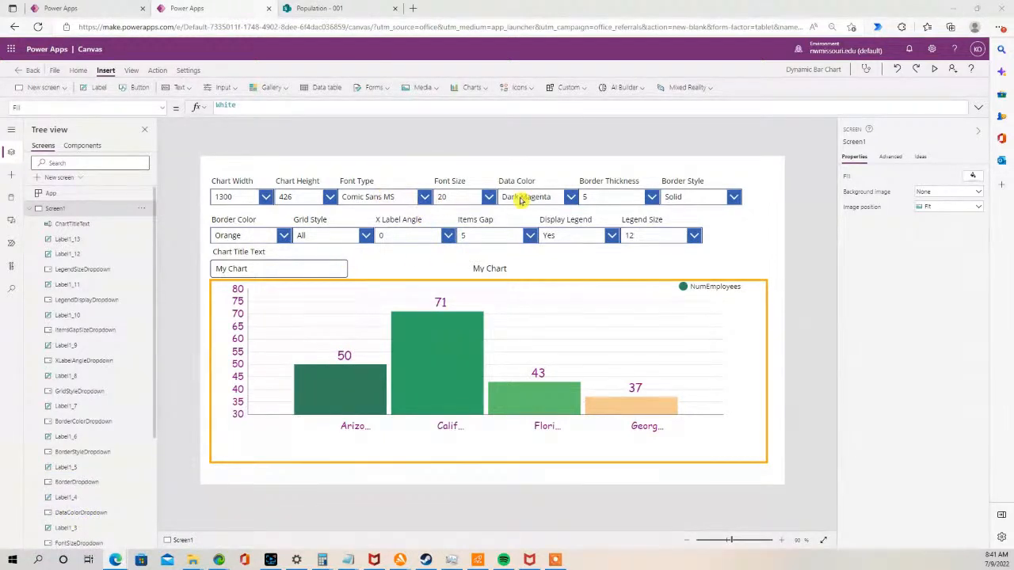
- Copy the Font Size label and drop-down and place the copy beside the Chart Title Text input
click(444, 198)
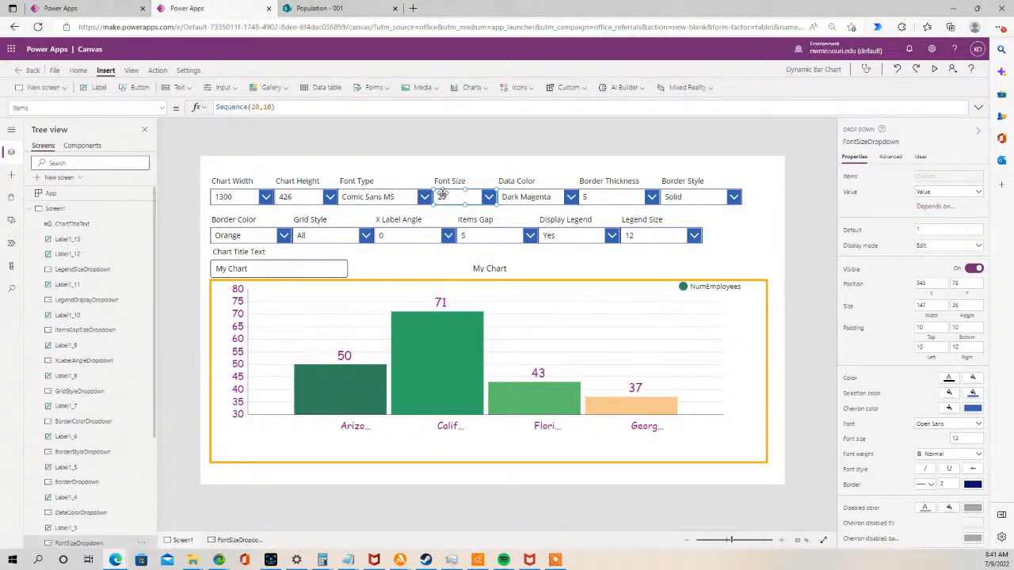
shift+click(448, 182)
key(ctrl+c)
click(403, 265)
key(ctrl+v)
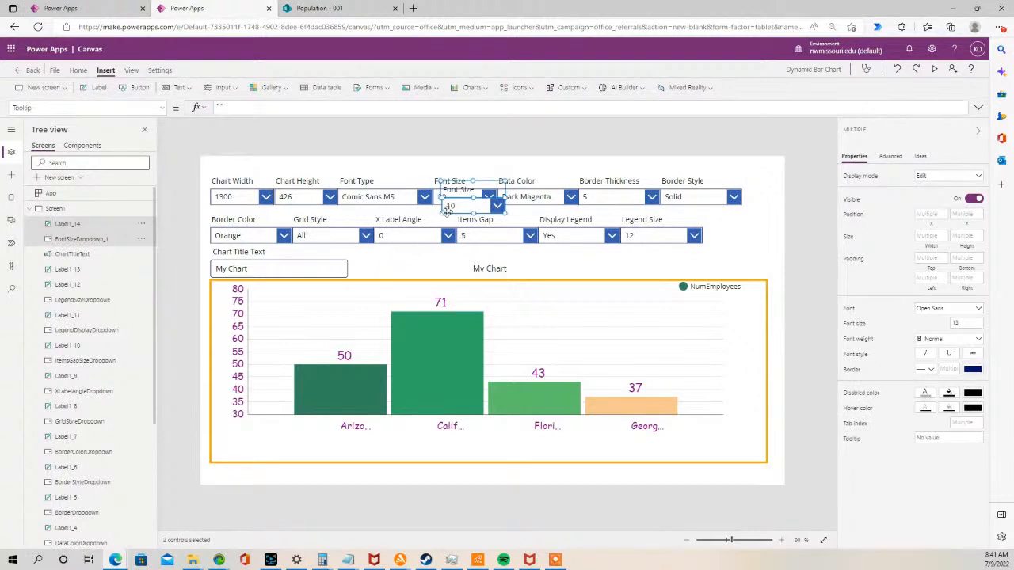
drag(462, 206, 371, 269)
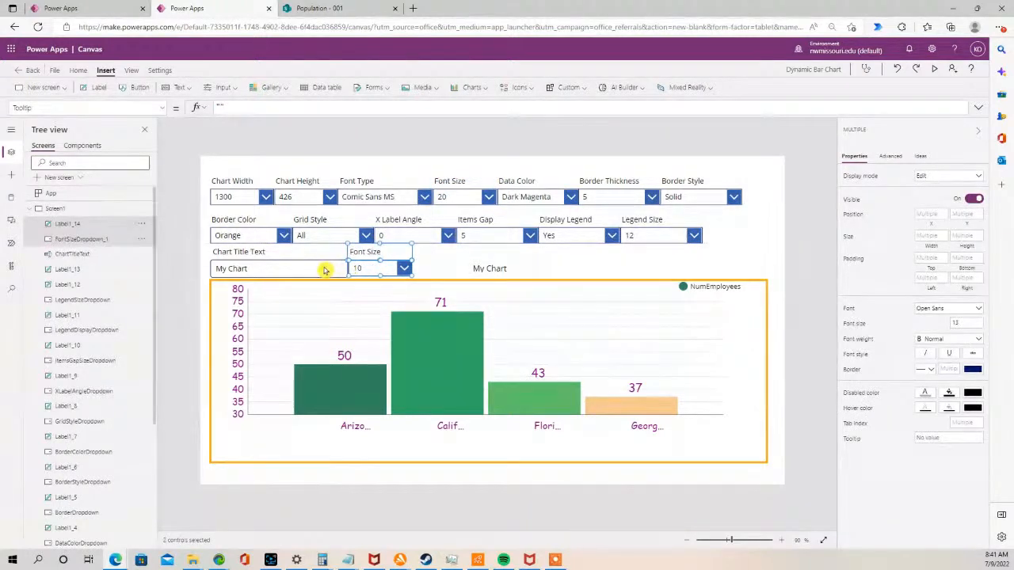
- Reposition the chart title label and the legend within the chart group
click(445, 263)
click(369, 423)
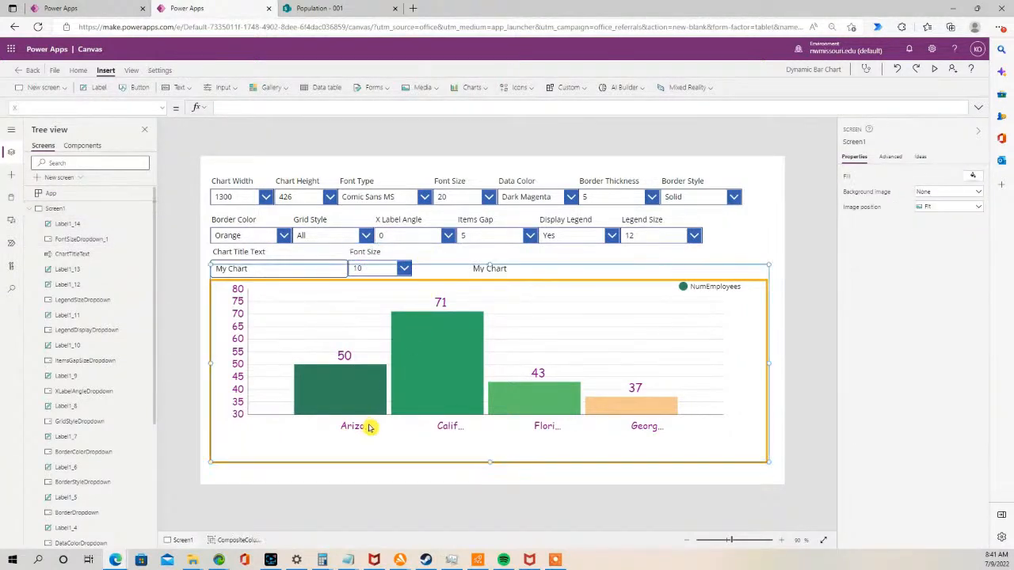
click(440, 285)
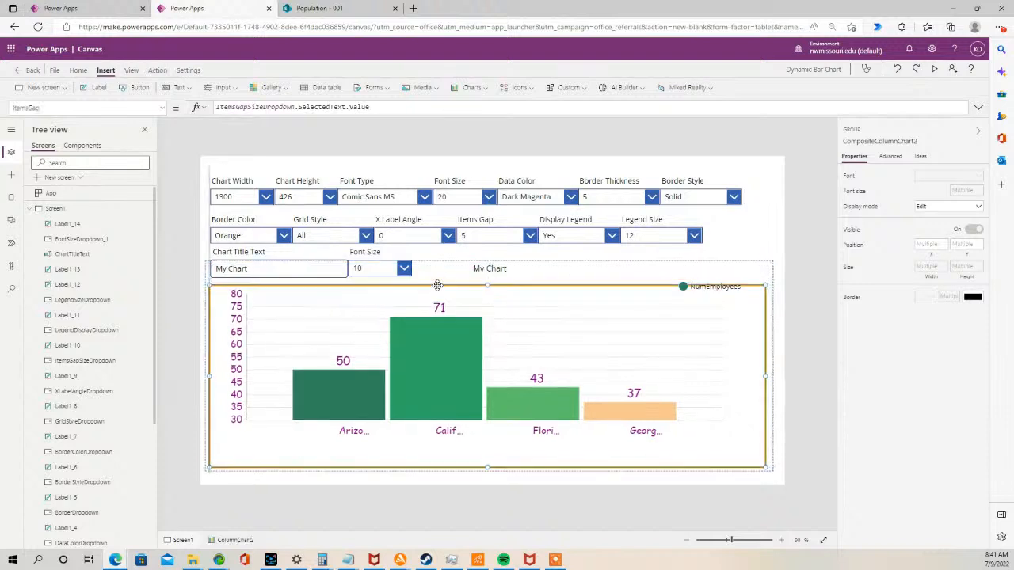
click(479, 269)
mouse_move(476, 271)
mouse_down()
mouse_move(480, 291)
mouse_move(471, 290)
mouse_up()
click(685, 286)
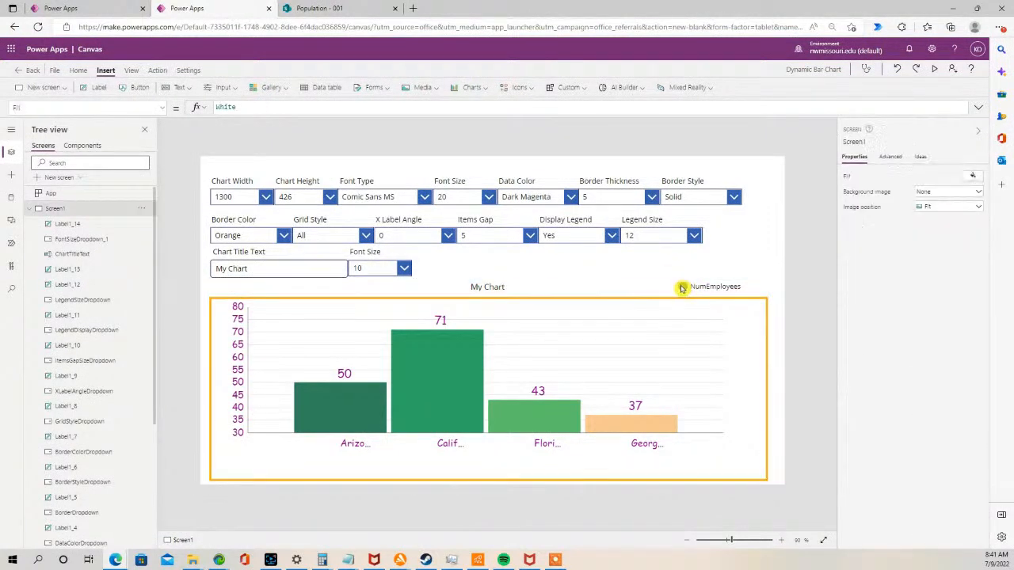
click(481, 288)
drag(482, 288, 486, 271)
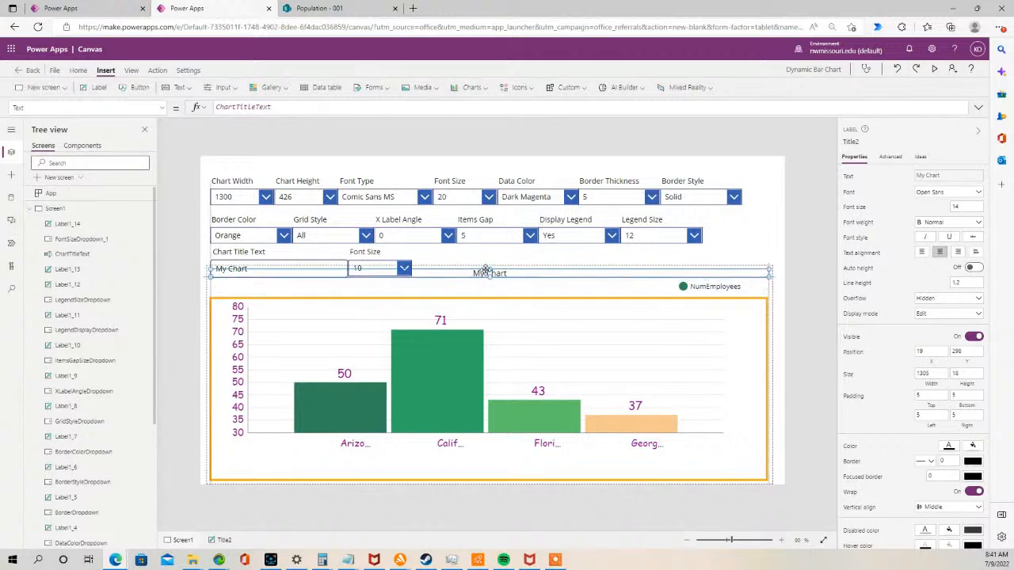
click(685, 287)
drag(685, 287, 691, 310)
click(608, 262)
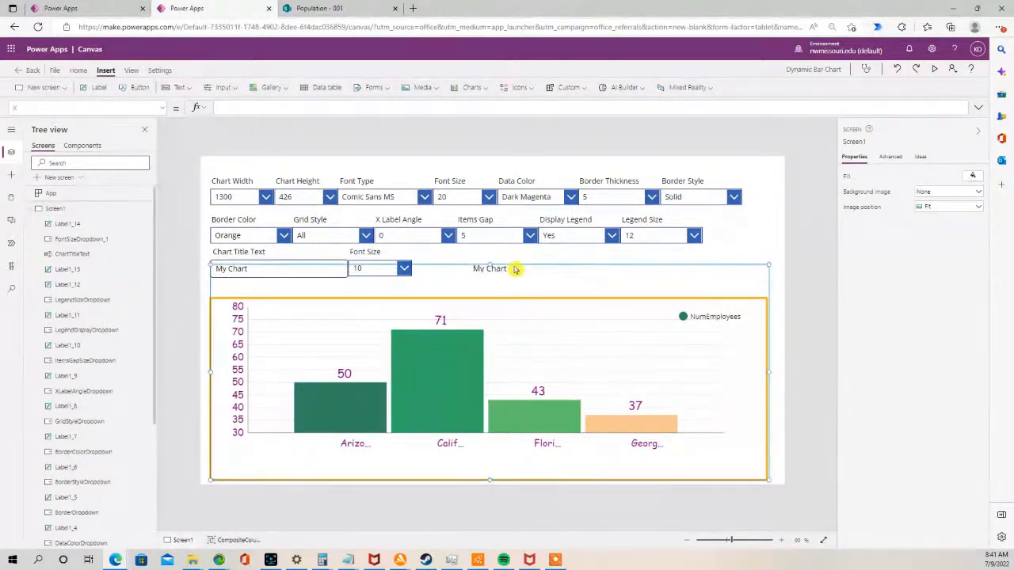
- Move the whole chart group down below the new Font Size drop-down
click(515, 264)
drag(490, 264, 480, 299)
click(474, 283)
click(404, 278)
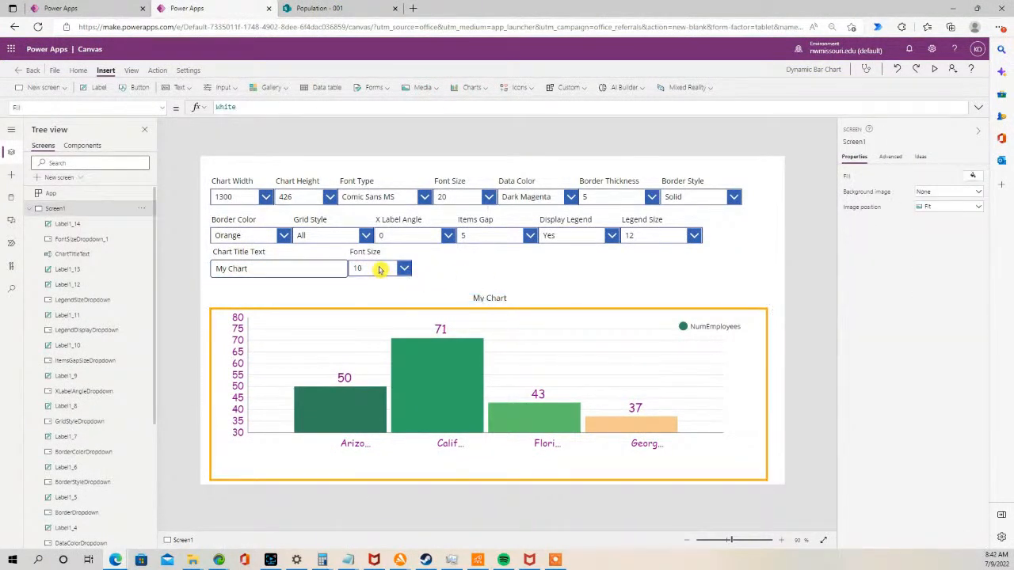
- Rename the copied drop-down as ChartTitleFontSizeDropdown
click(379, 269)
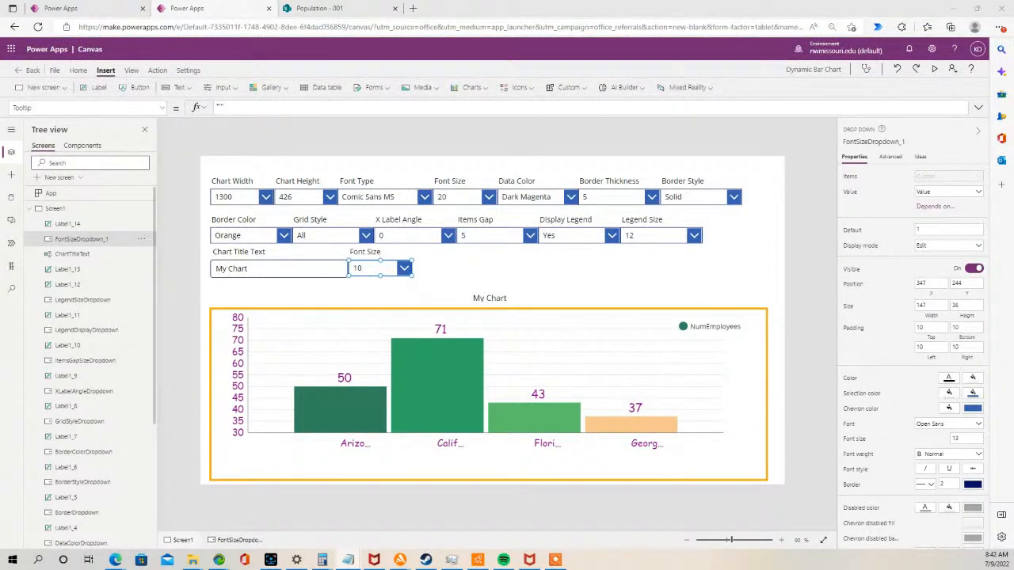
click(383, 266)
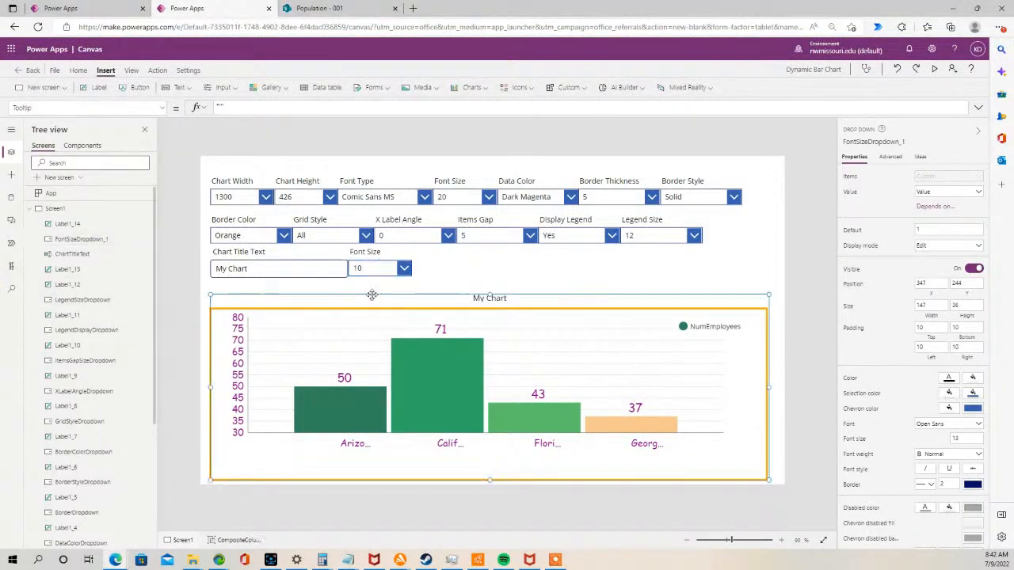
click(382, 266)
double_click(101, 241)
key(ctrl+v)
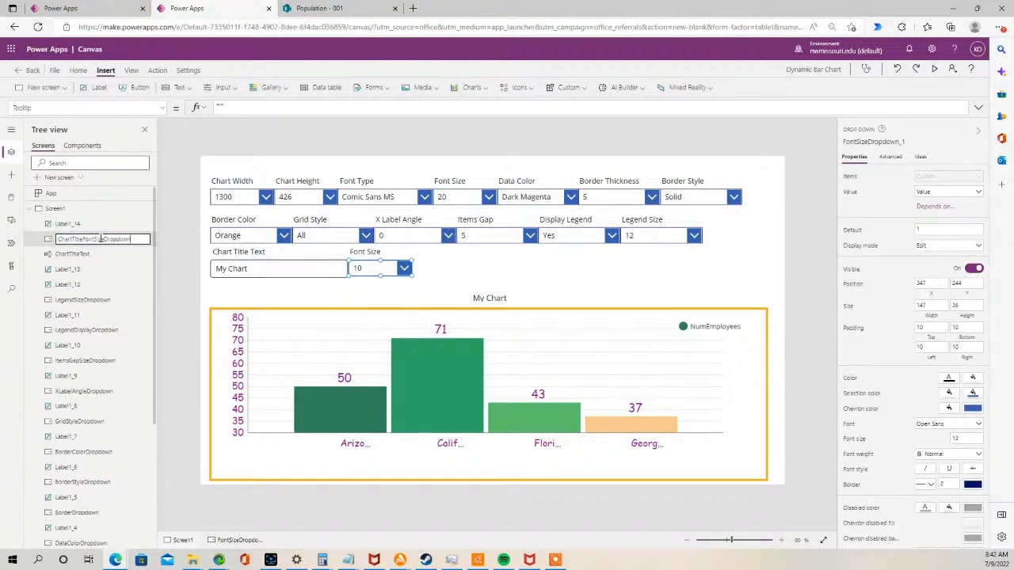
click(275, 289)
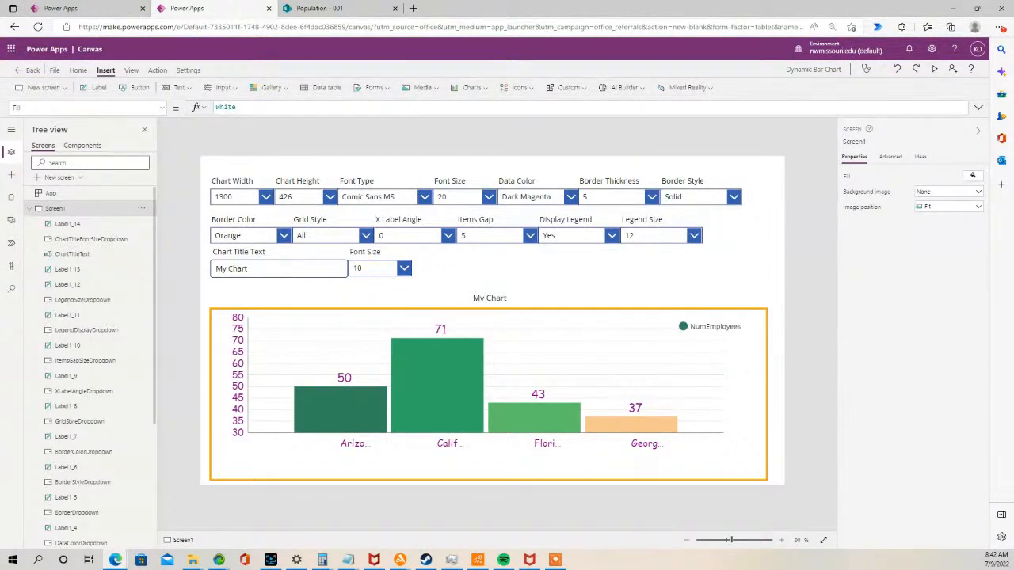
- Examine the new drop-down's Items formula
key(alt+Tab)
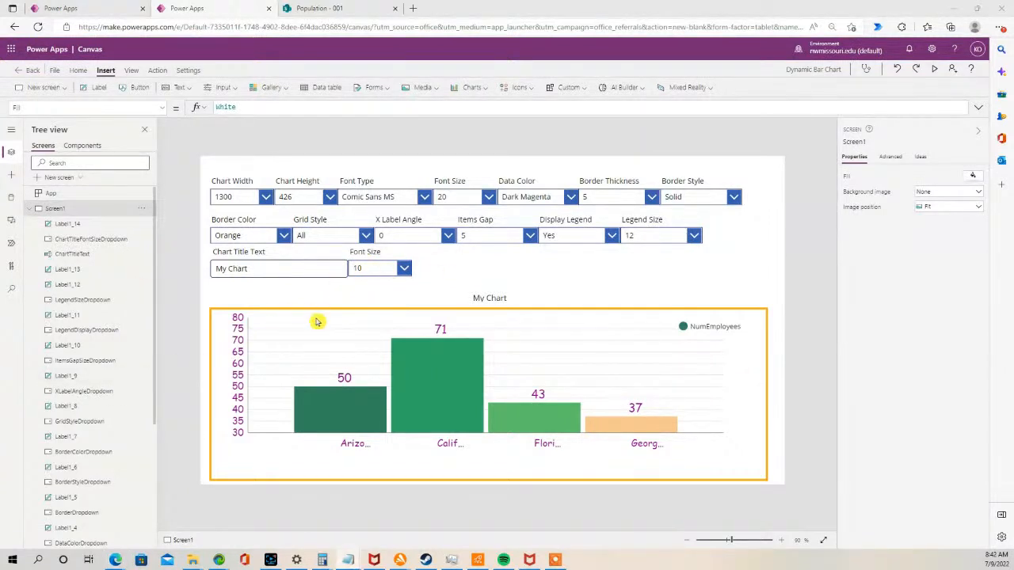
click(374, 270)
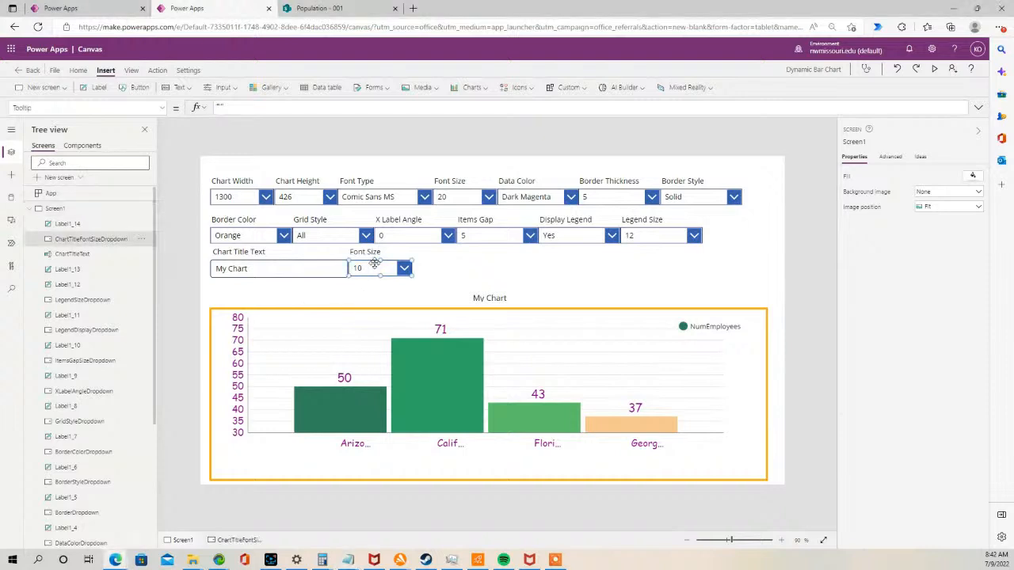
click(162, 108)
scroll(83, 176, down, 2)
scroll(83, 174, up, 4)
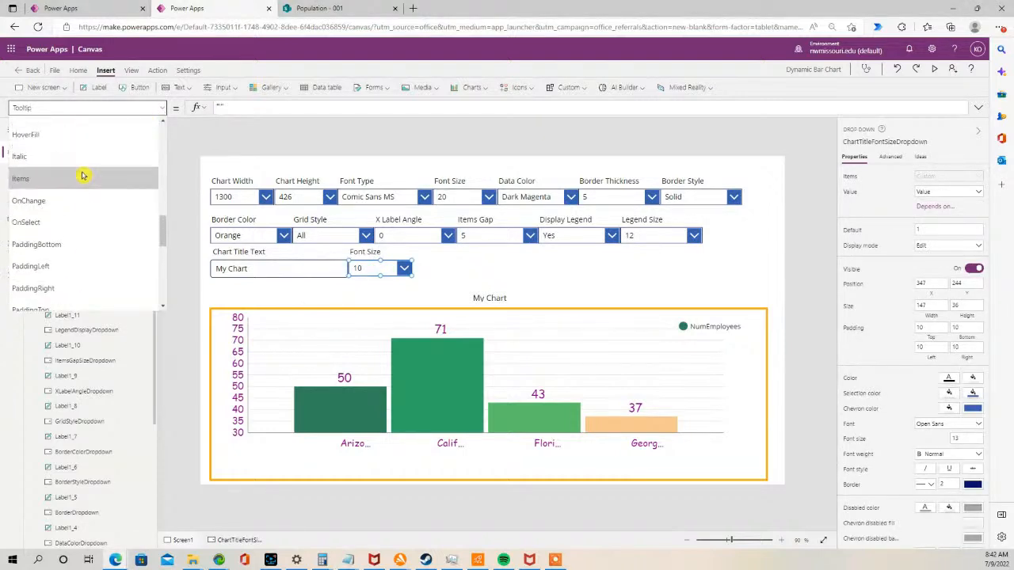
click(56, 210)
drag(304, 109, 284, 120)
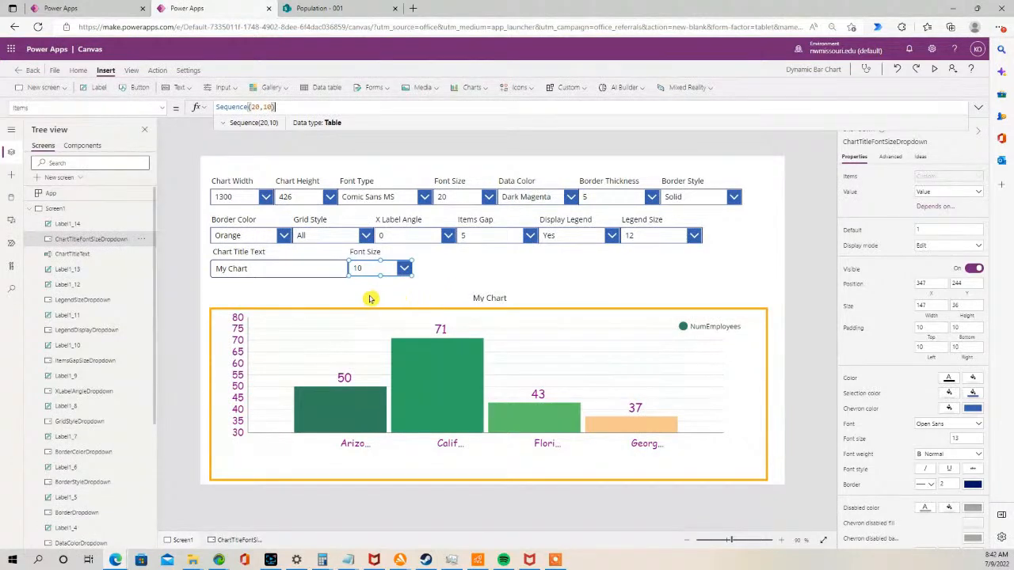
- Set the chart title label's Size property to ChartTitleFontSizeDropdown
double_click(112, 246)
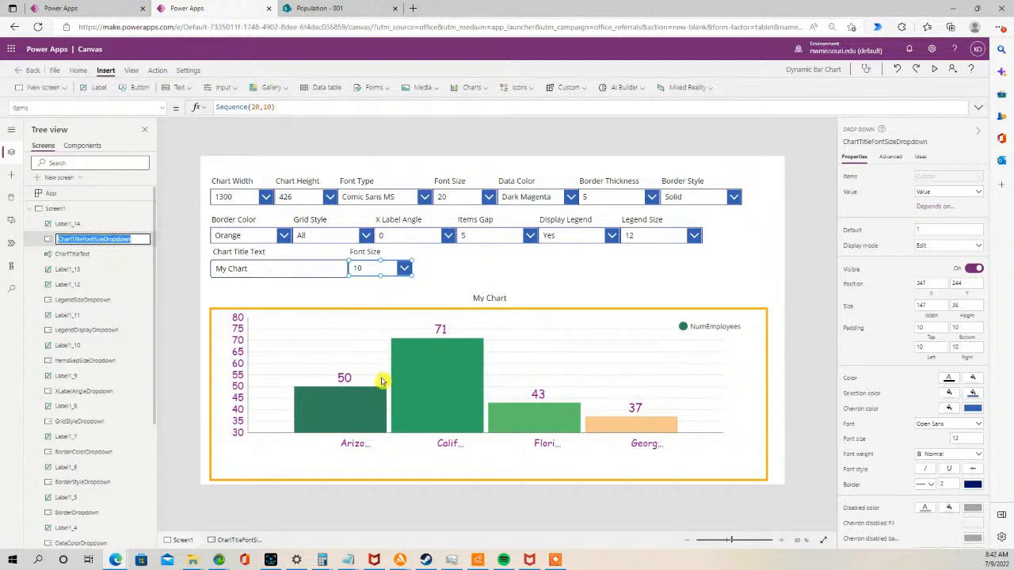
click(490, 297)
click(490, 298)
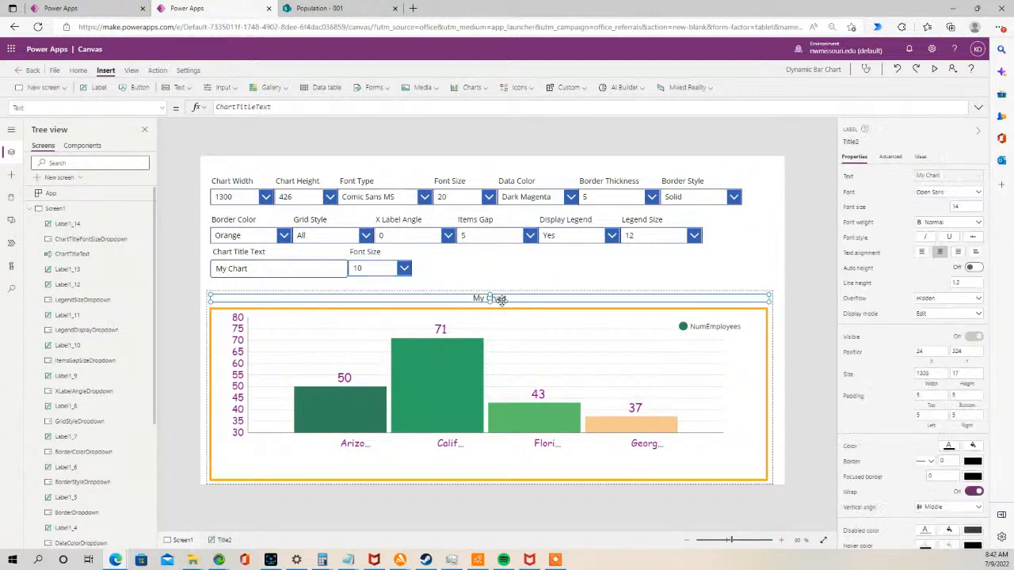
click(163, 109)
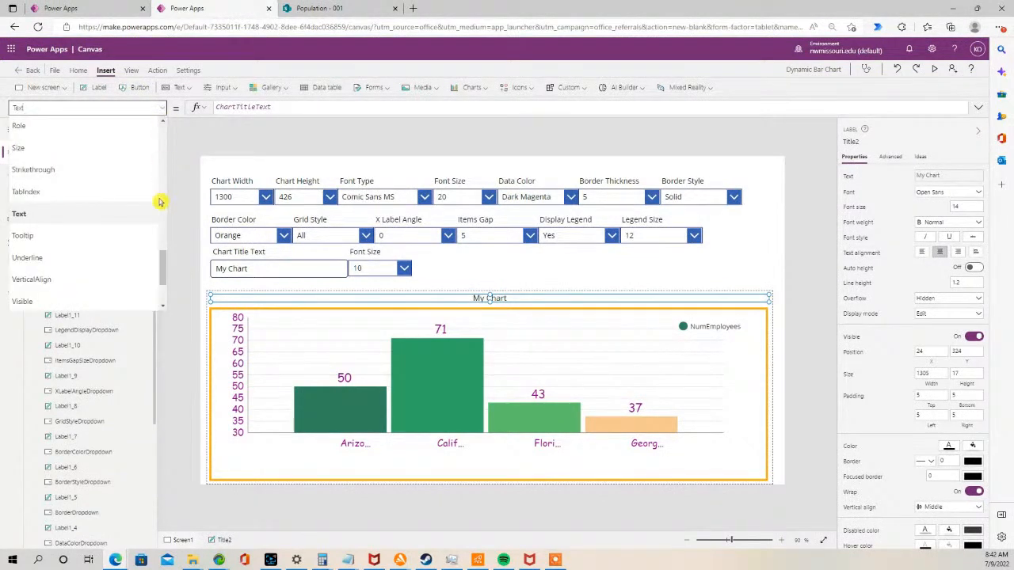
click(72, 149)
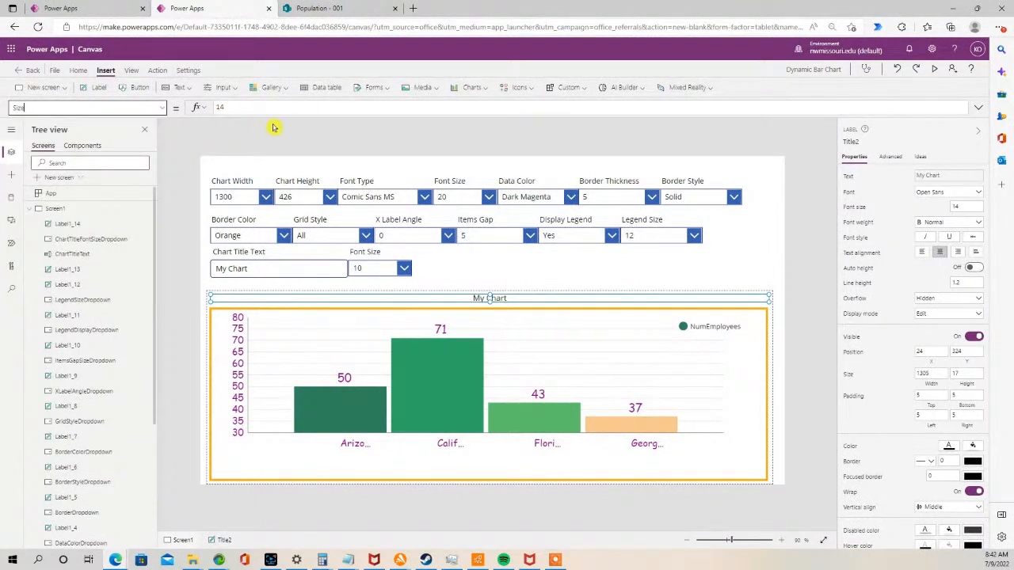
key(ctrl+v)
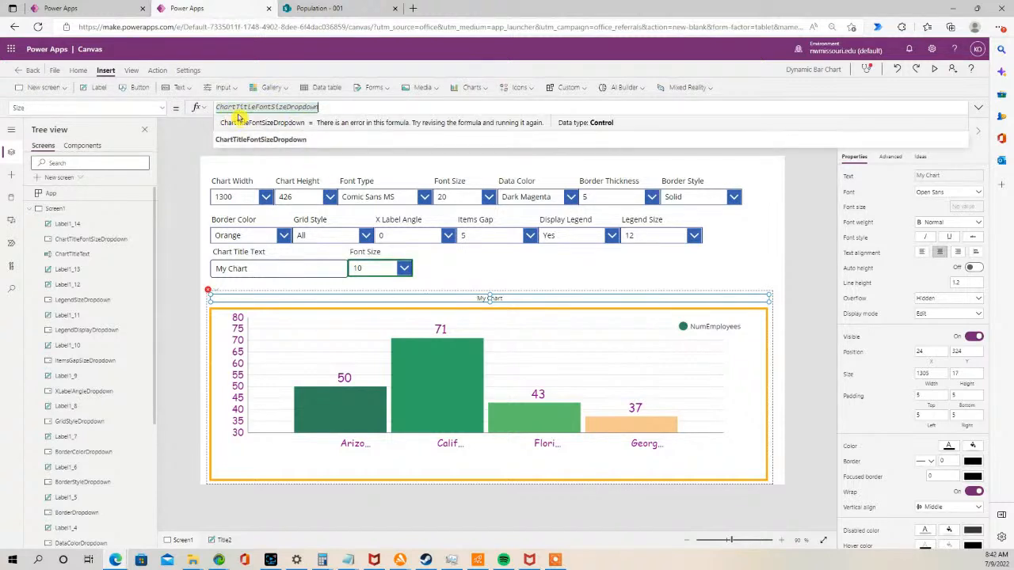
click(486, 273)
click(476, 298)
- Preview the app, pick 15 as the chart title font size, and close the preview
click(934, 69)
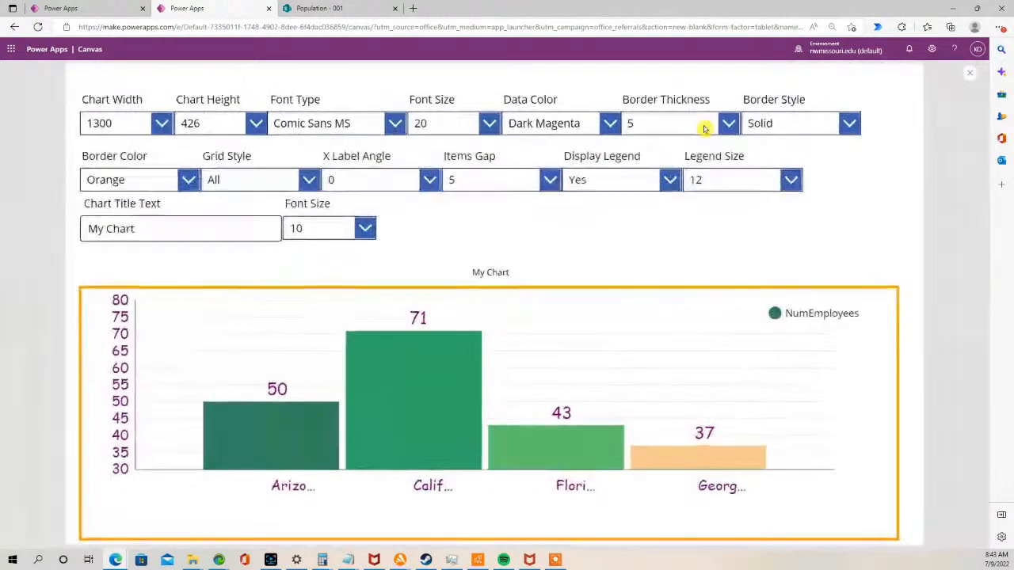
click(365, 229)
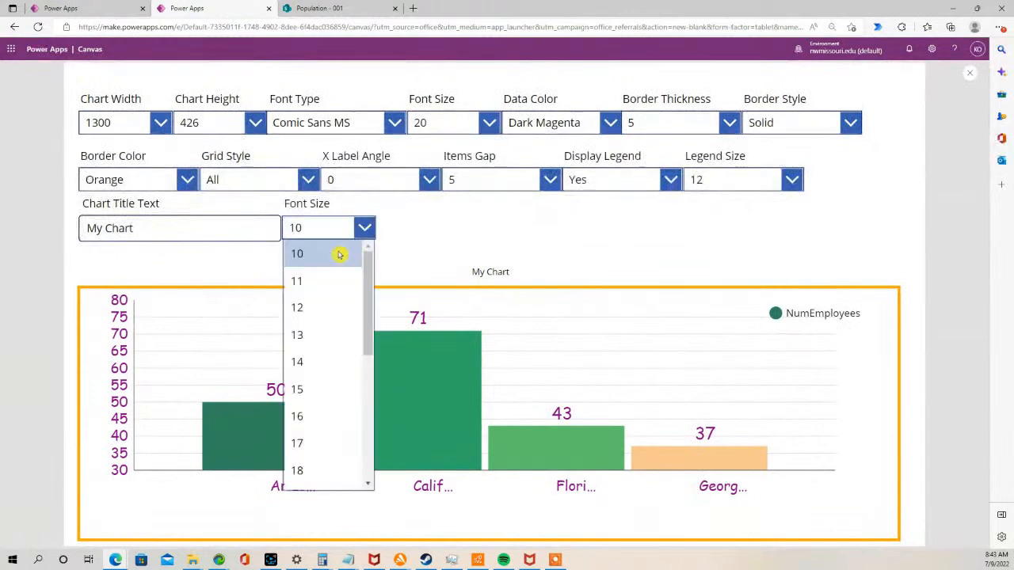
click(301, 391)
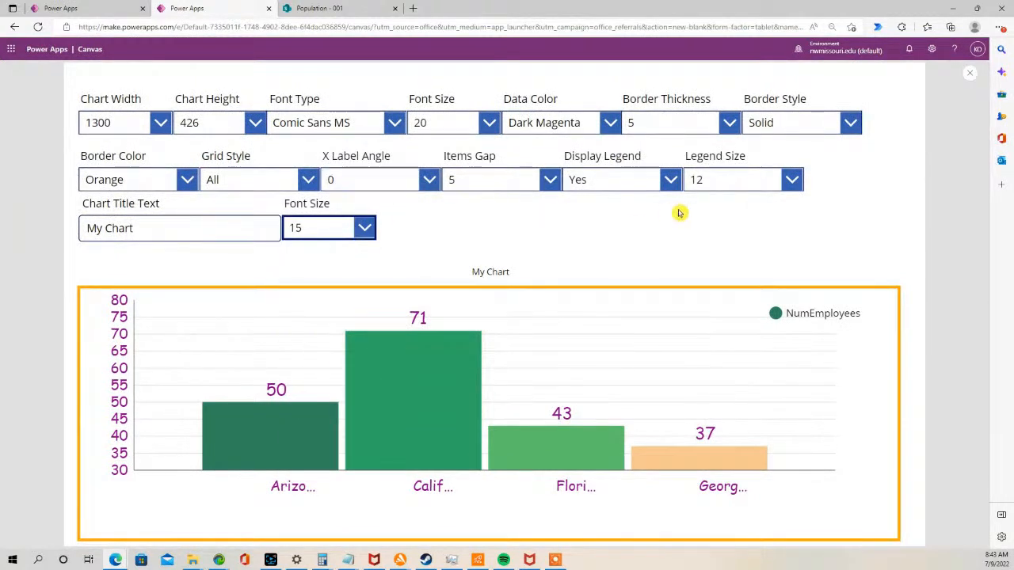
click(969, 74)
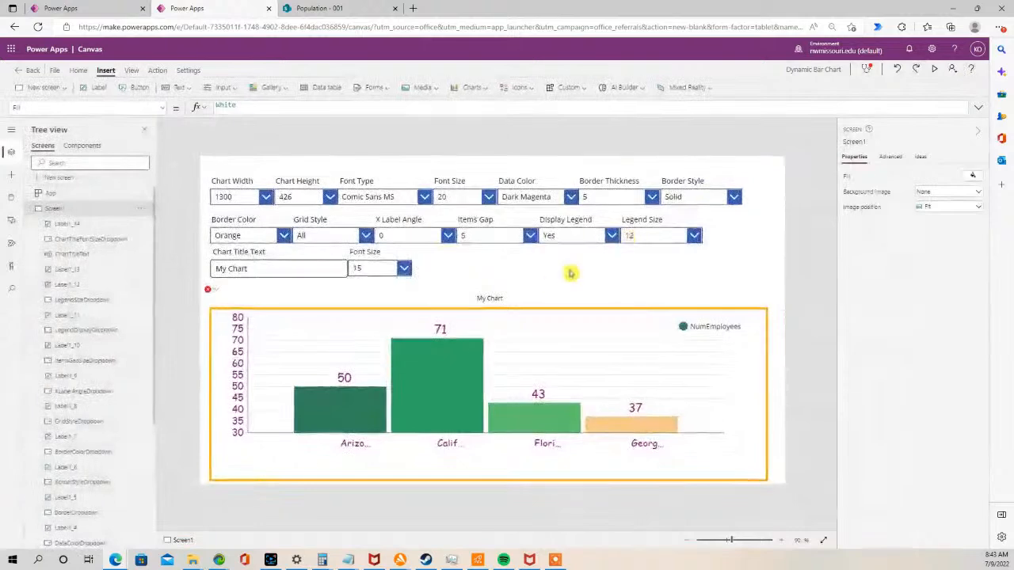
- Set the chart title label's Size property to ChartTitleFontSizeDropdown.Selected.Value
click(480, 301)
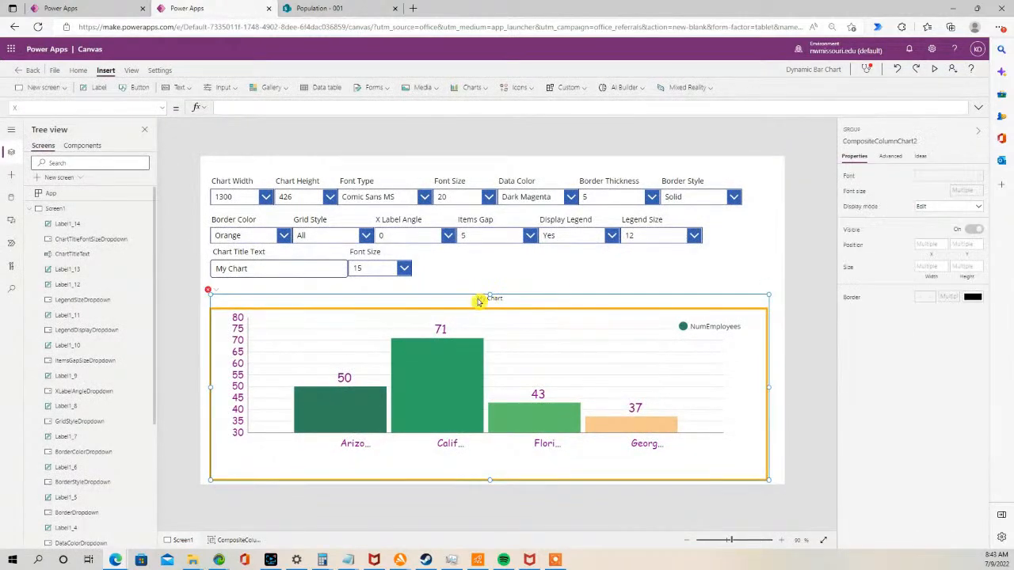
click(478, 299)
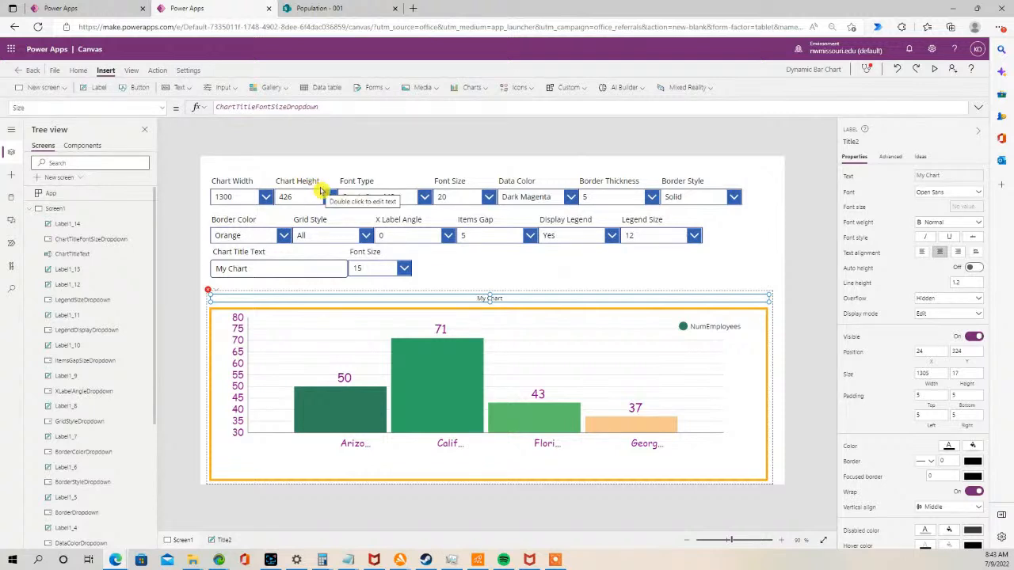
click(164, 107)
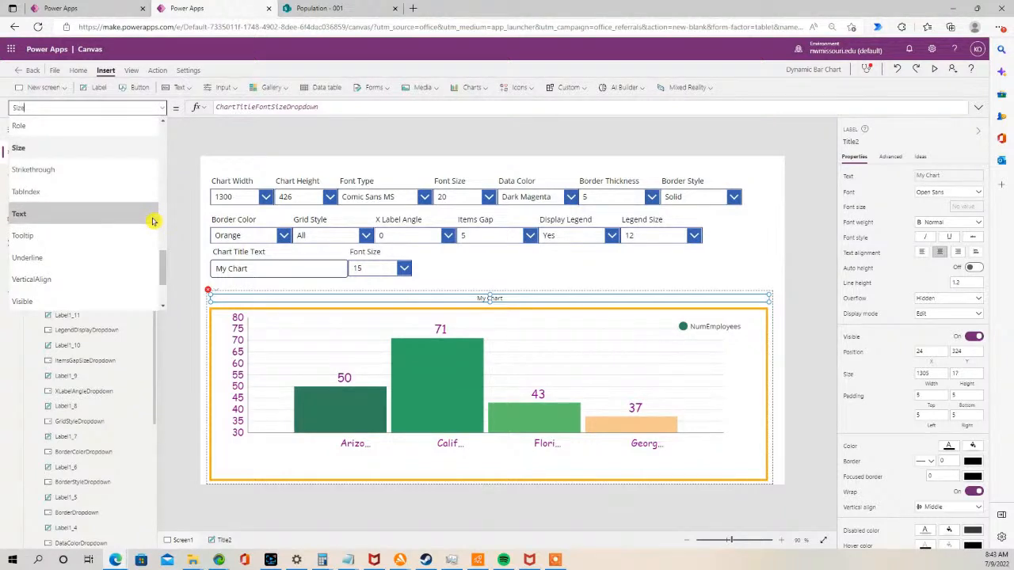
mouse_move(161, 271)
mouse_down()
mouse_move(164, 296)
mouse_move(154, 237)
mouse_move(157, 255)
mouse_up()
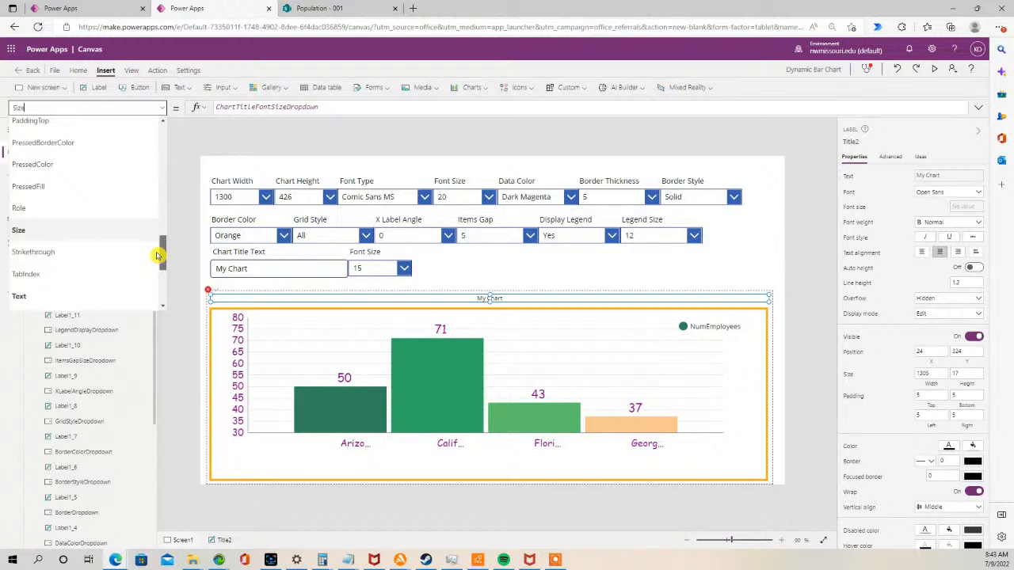
drag(158, 255, 158, 267)
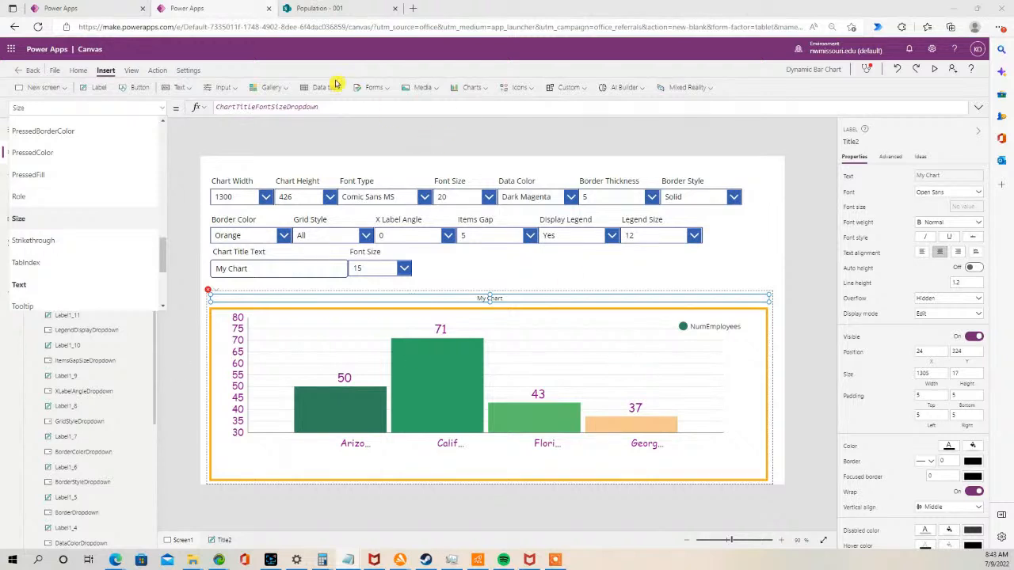
click(346, 112)
double_click(226, 107)
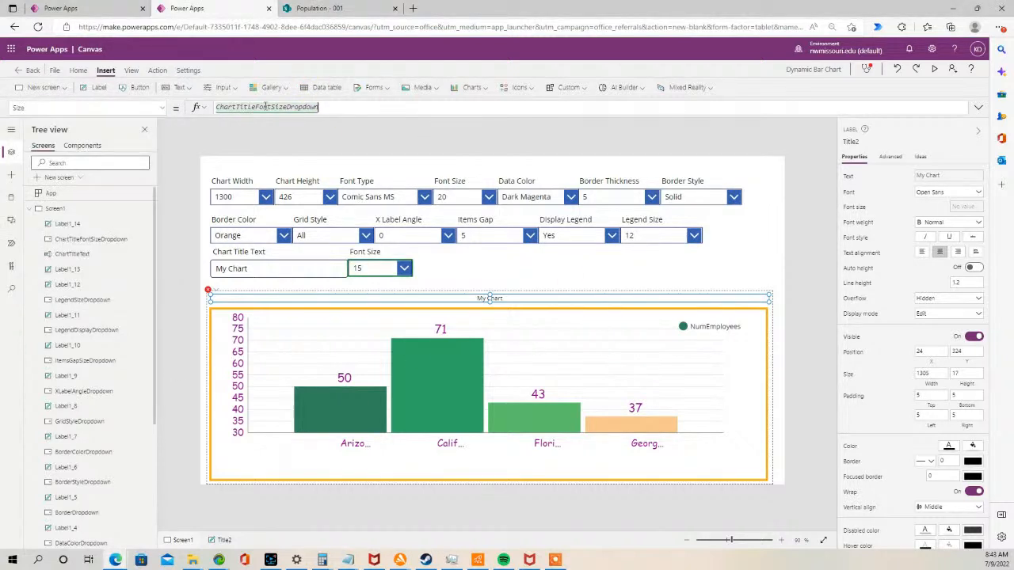
drag(324, 110, 192, 110)
text(ChartTitleFontSizeDropdown.Selected.Value)
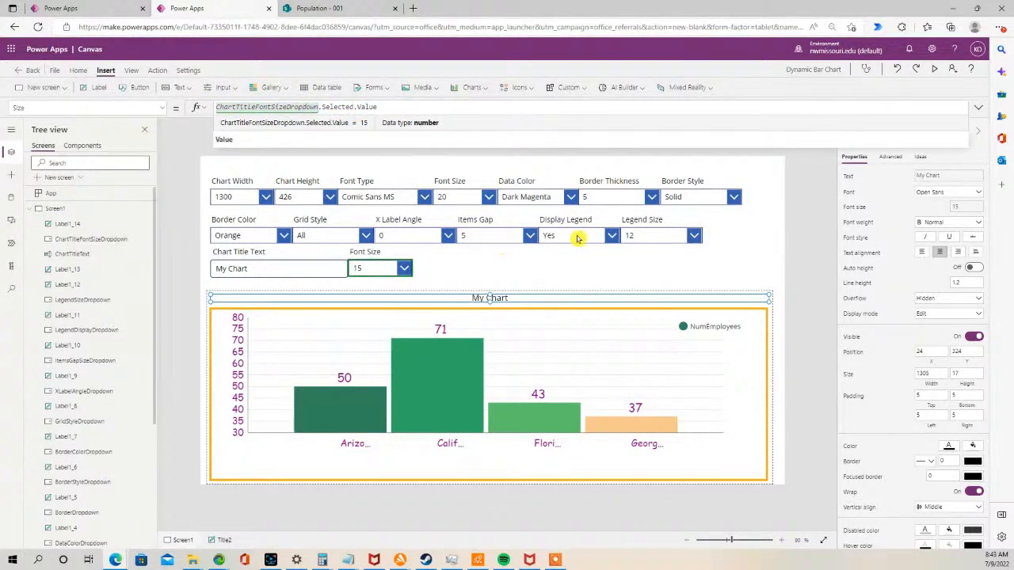
- Preview the app, try 12, 16 and 14 as the chart title font size, and close the preview
click(935, 68)
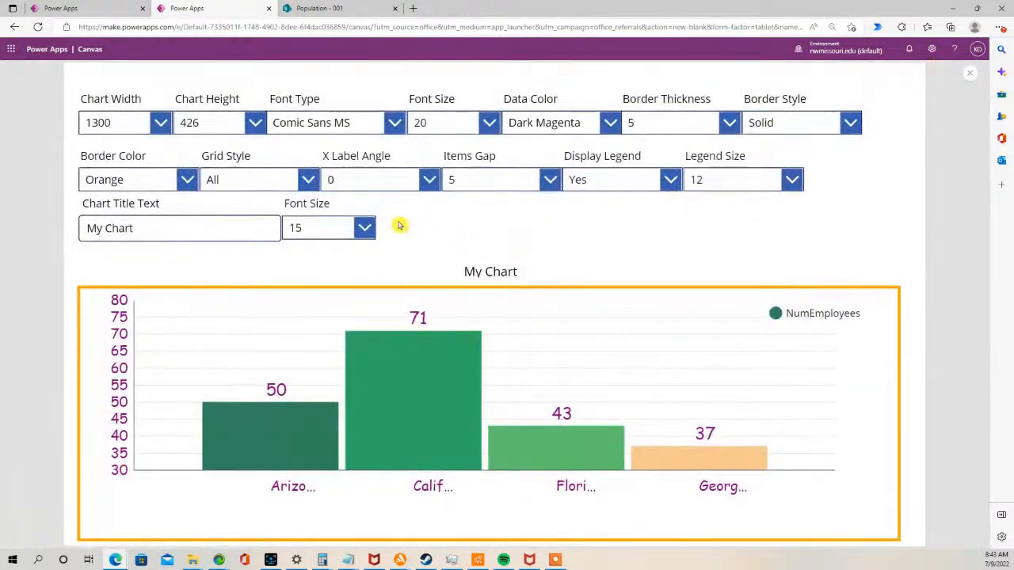
click(366, 232)
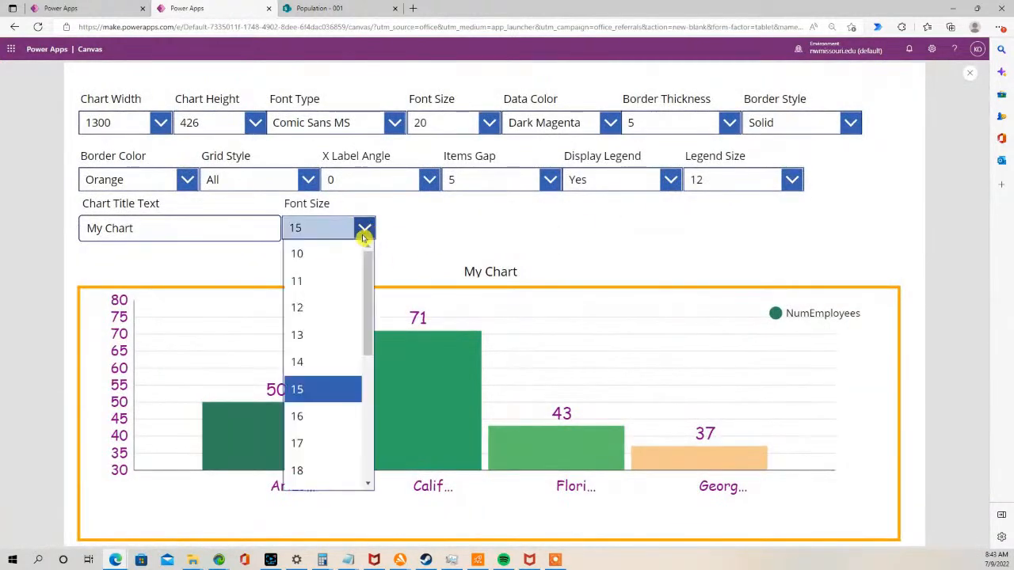
click(315, 307)
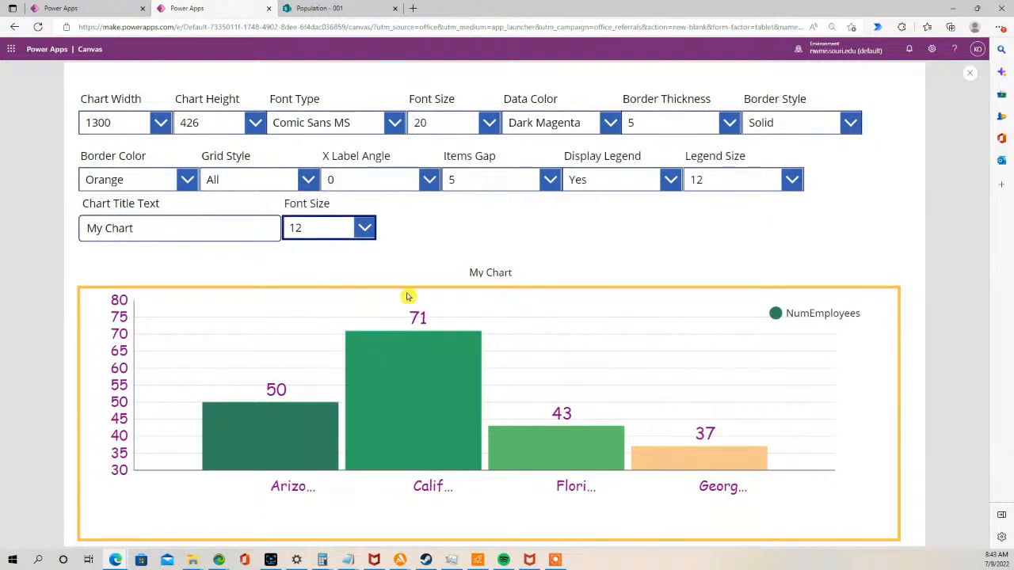
click(366, 236)
click(333, 417)
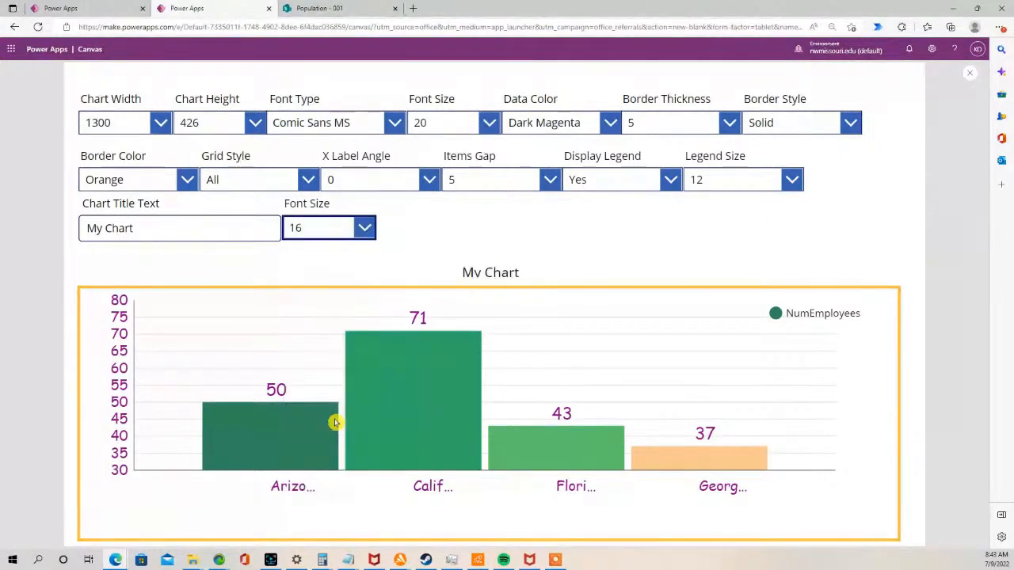
click(367, 226)
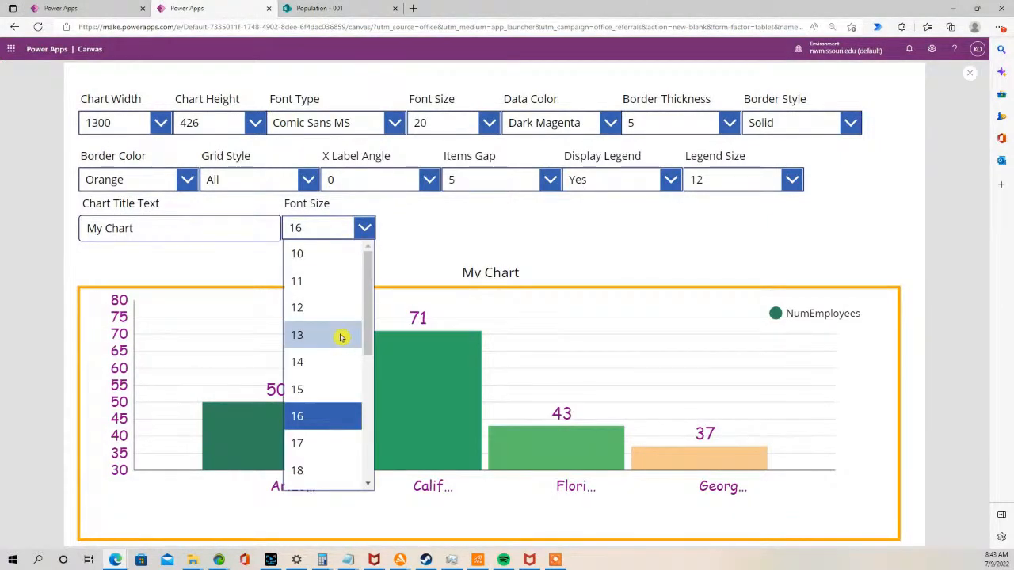
click(336, 362)
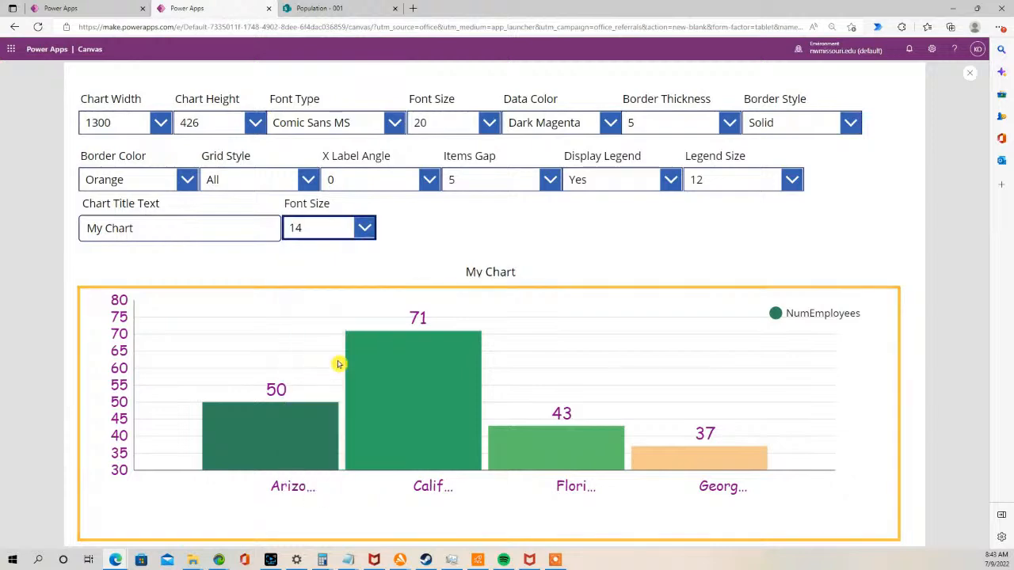
click(970, 74)
- Move the chart and its title up slightly on the screen
click(488, 296)
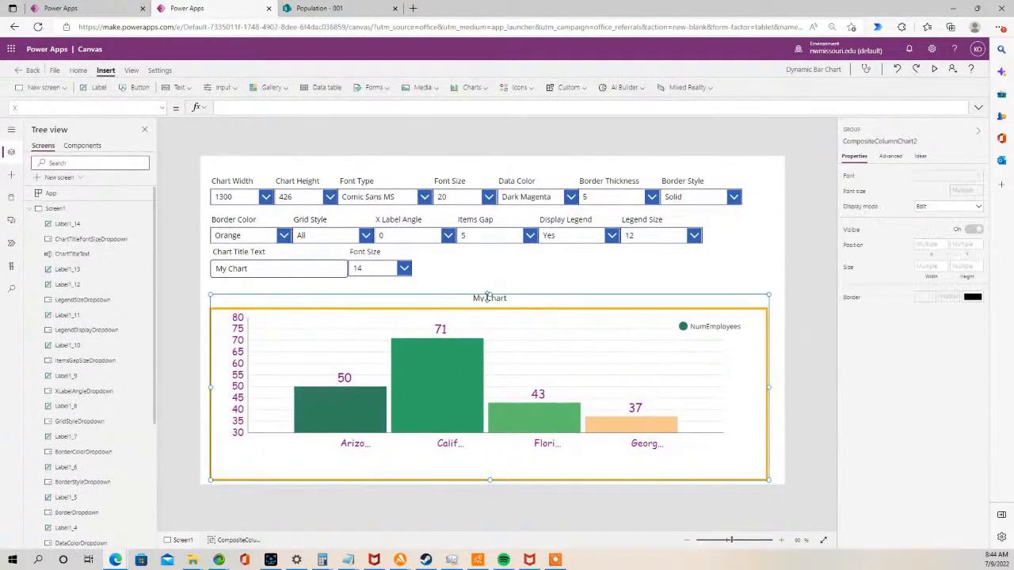
drag(491, 291, 491, 281)
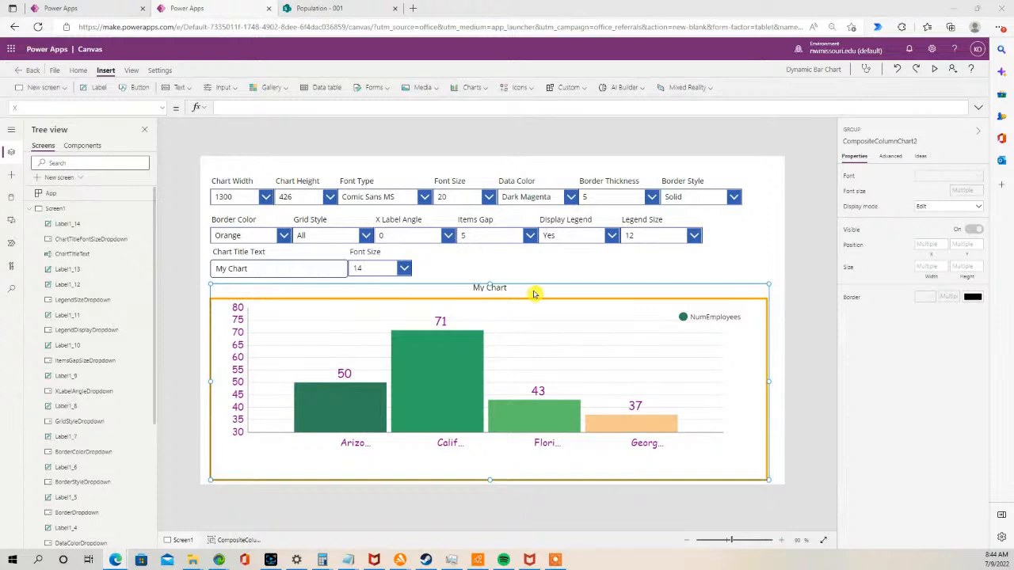
- Copy the Data Color label and drop-down together, paste them, and place the copies beside the title font size drop-down
click(538, 198)
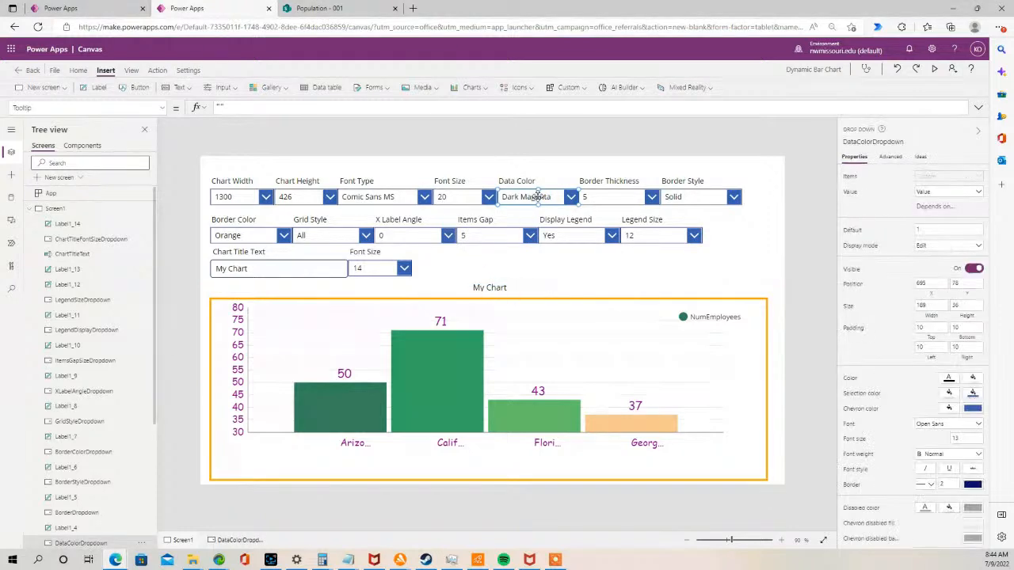
shift+click(526, 181)
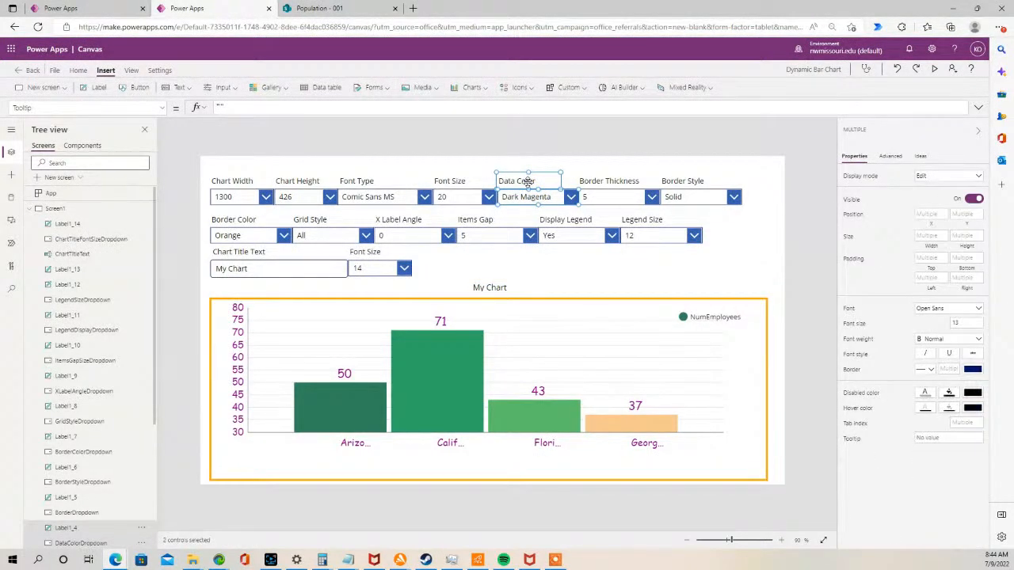
click(511, 266)
click(528, 183)
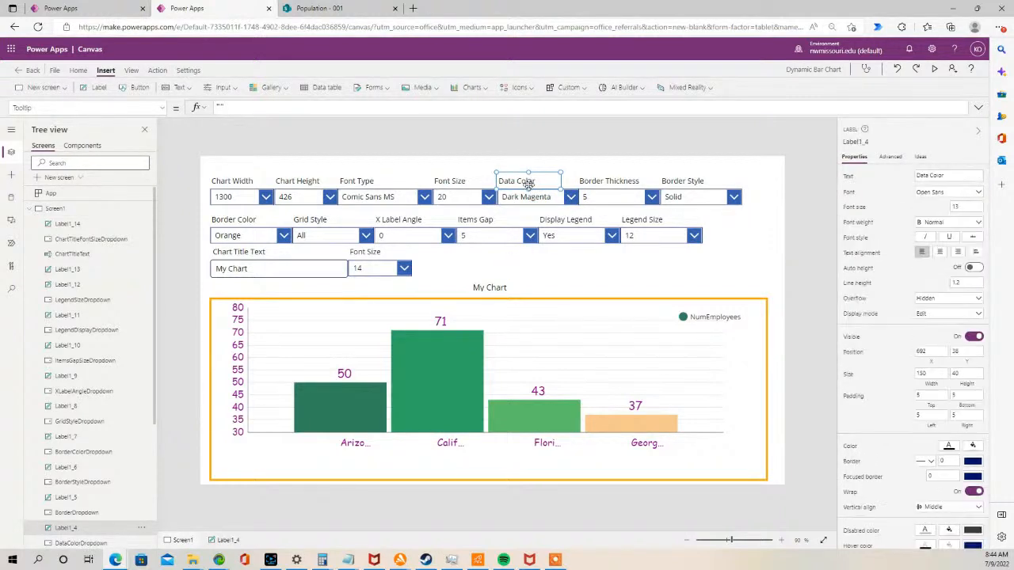
shift+click(550, 197)
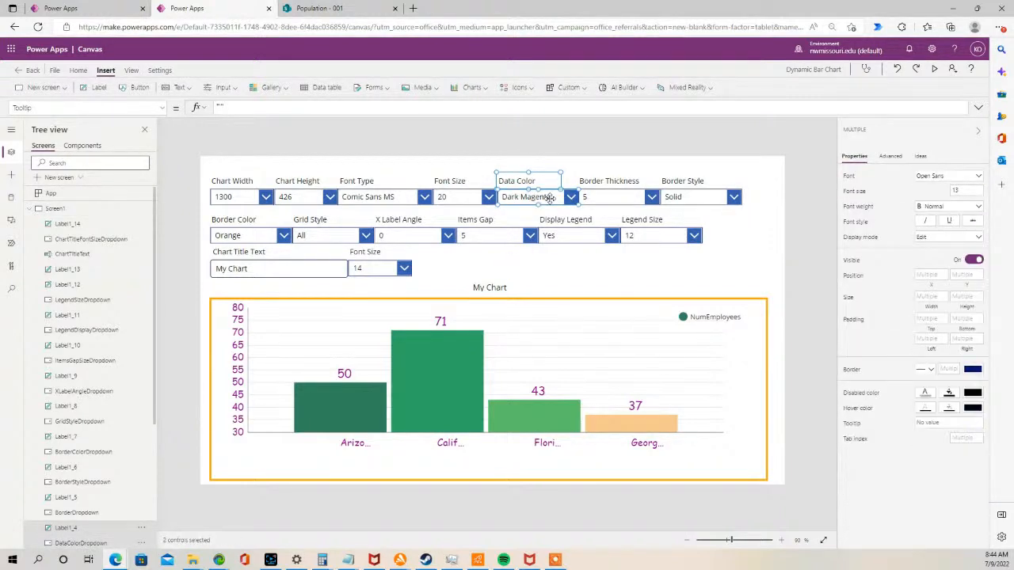
key(ctrl+c)
key(ctrl+v)
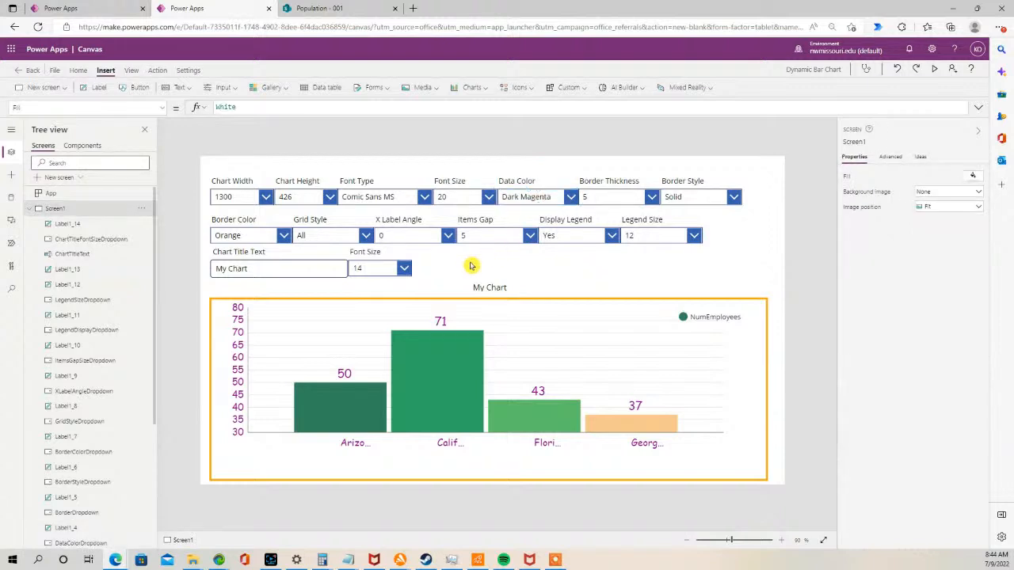
drag(531, 207, 439, 267)
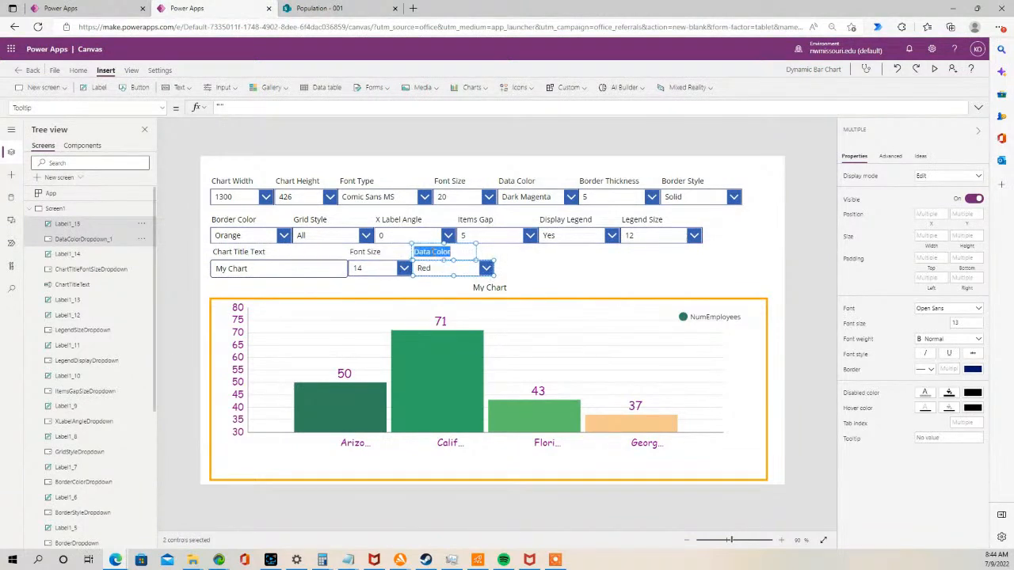
- Rename the title font size label to Chart Title Font Size and widen it to fit
double_click(351, 252)
click(351, 252)
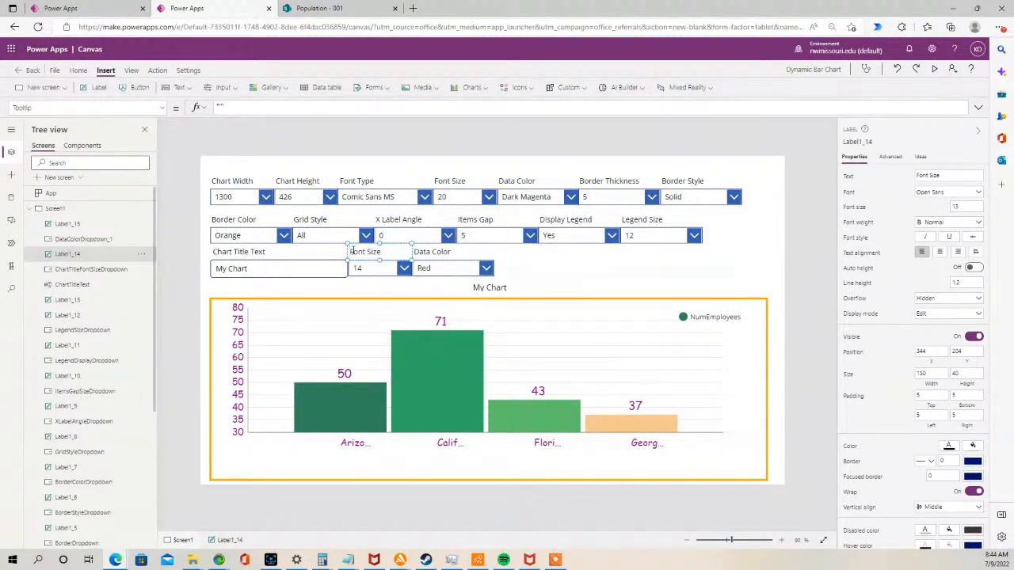
text(Chart Title)
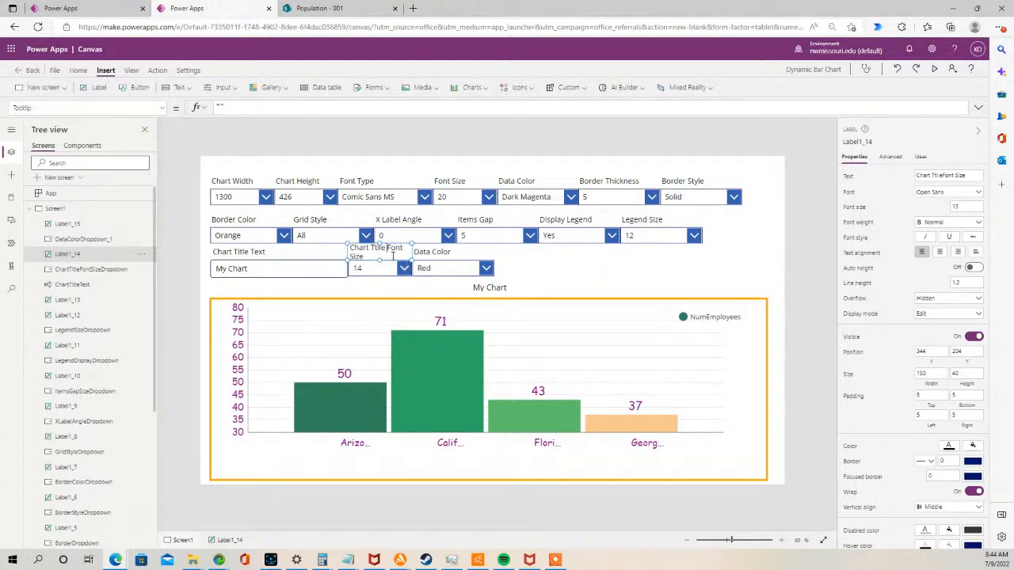
drag(411, 259, 425, 260)
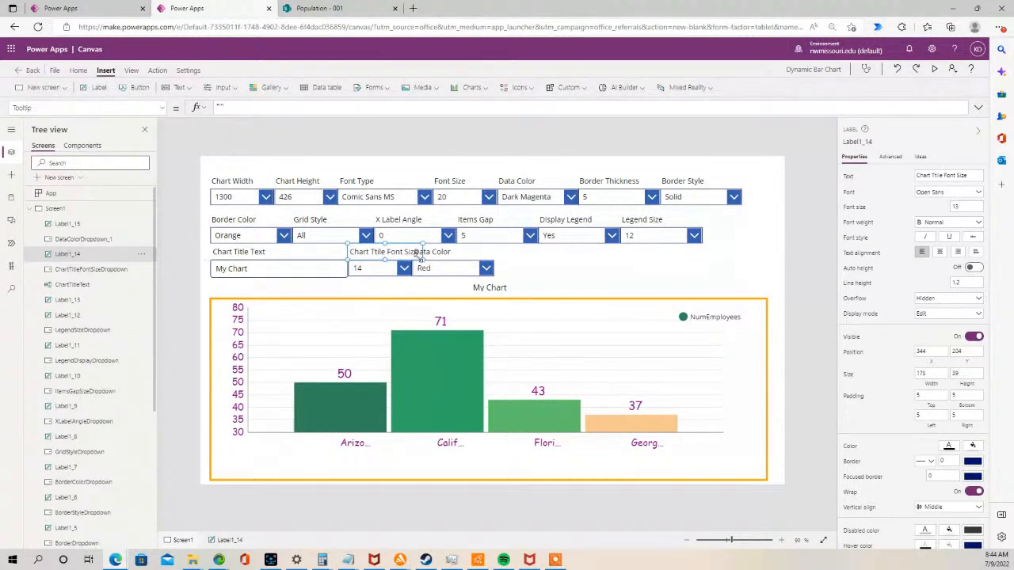
drag(346, 252, 345, 254)
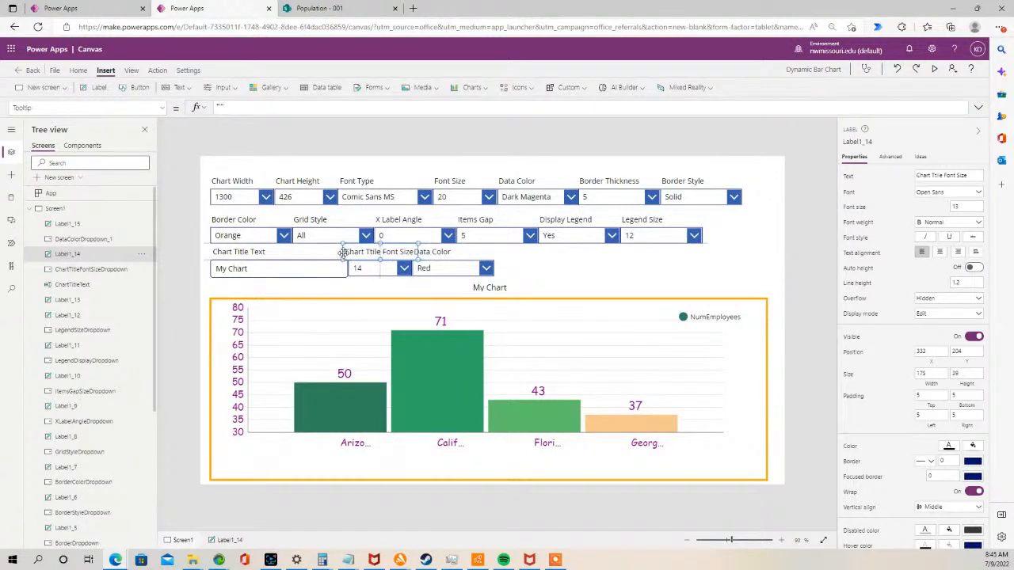
- Change the copied label's text to Chart Title Color and reposition it above the copied drop-down
click(441, 252)
drag(450, 269, 420, 253)
double_click(458, 251)
click(458, 251)
key(BackSpace)
text(Chart Title)
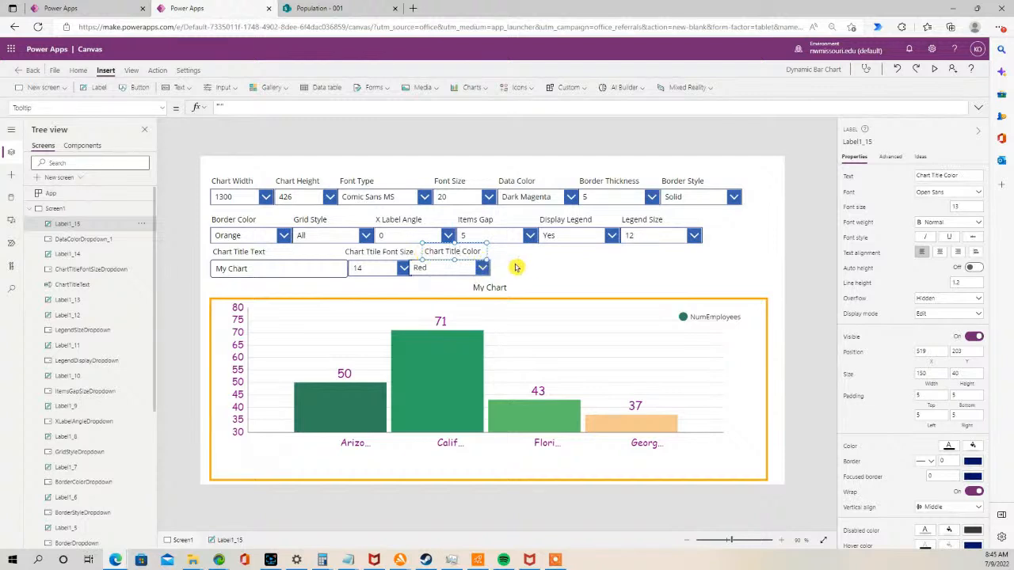
- Nudge the copied drop-down into place and rename it ChartTitleTextColorDropdown
click(419, 266)
drag(433, 267, 442, 268)
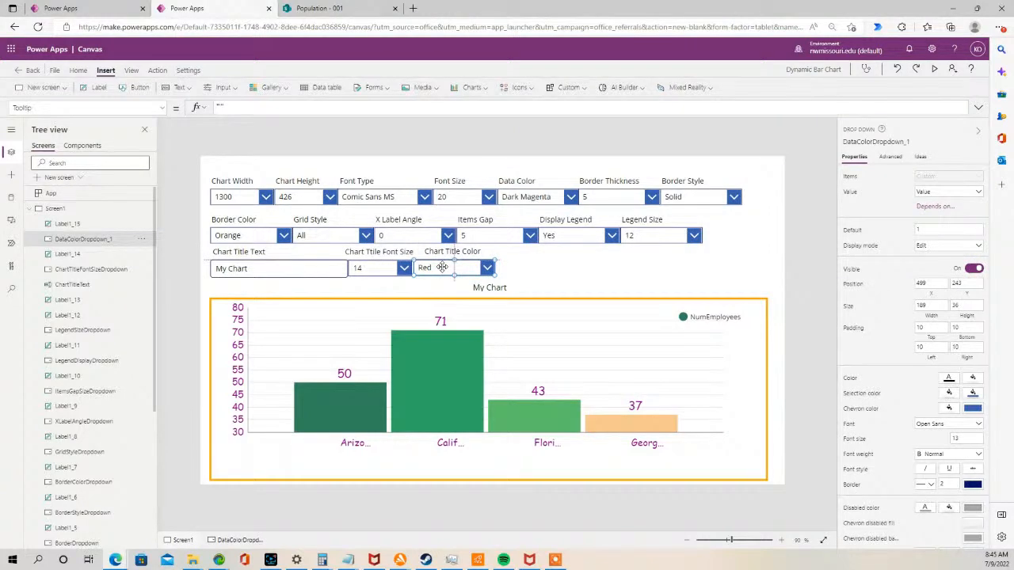
click(448, 253)
click(525, 266)
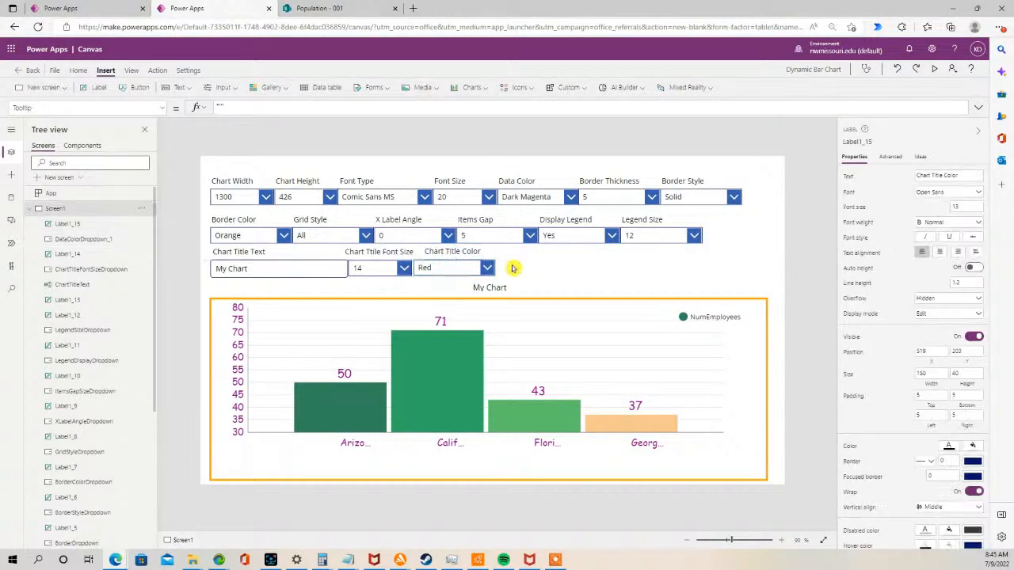
click(428, 268)
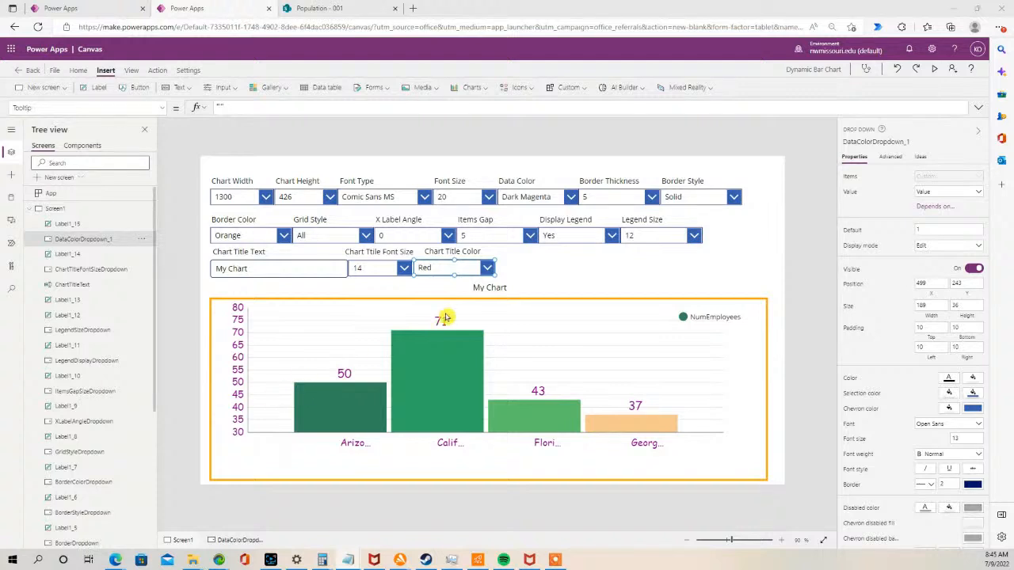
double_click(132, 240)
key(ctrl+v)
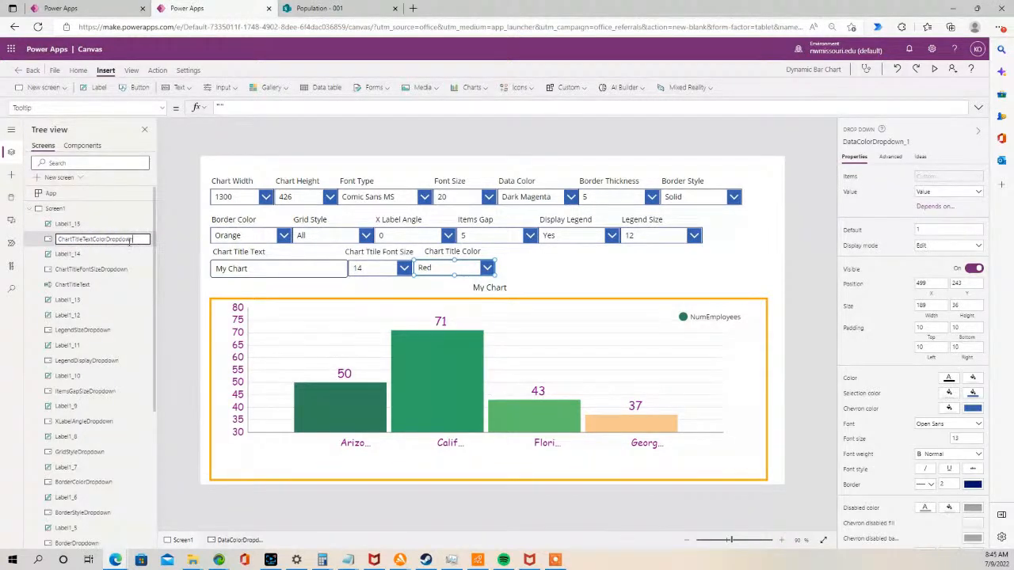
- Set the chart title label's Color property to a Switch formula on ChartTitleTextColorDropdown.SelectedText.Value mapping colour names to RGBA values
click(486, 289)
click(481, 288)
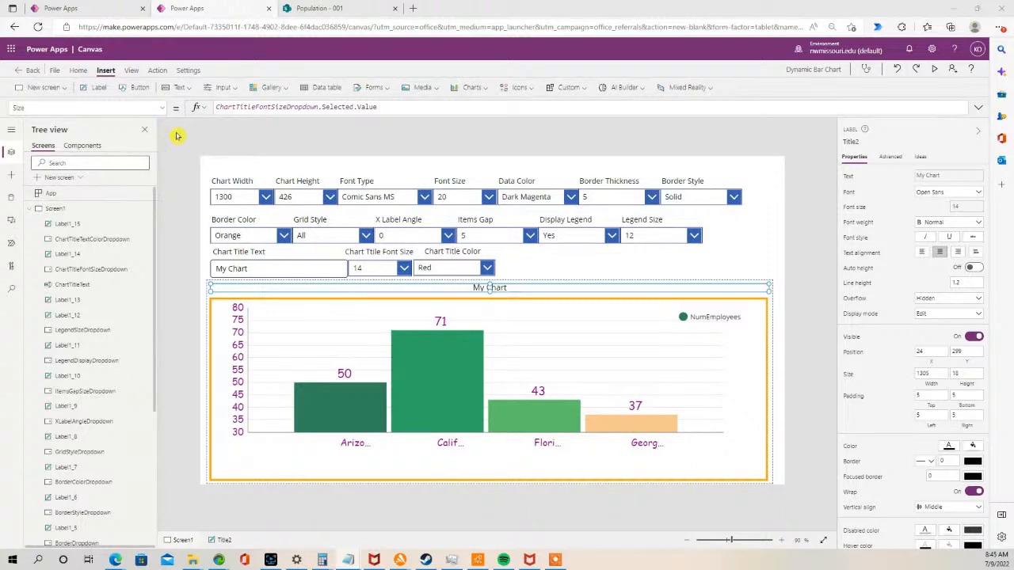
click(162, 107)
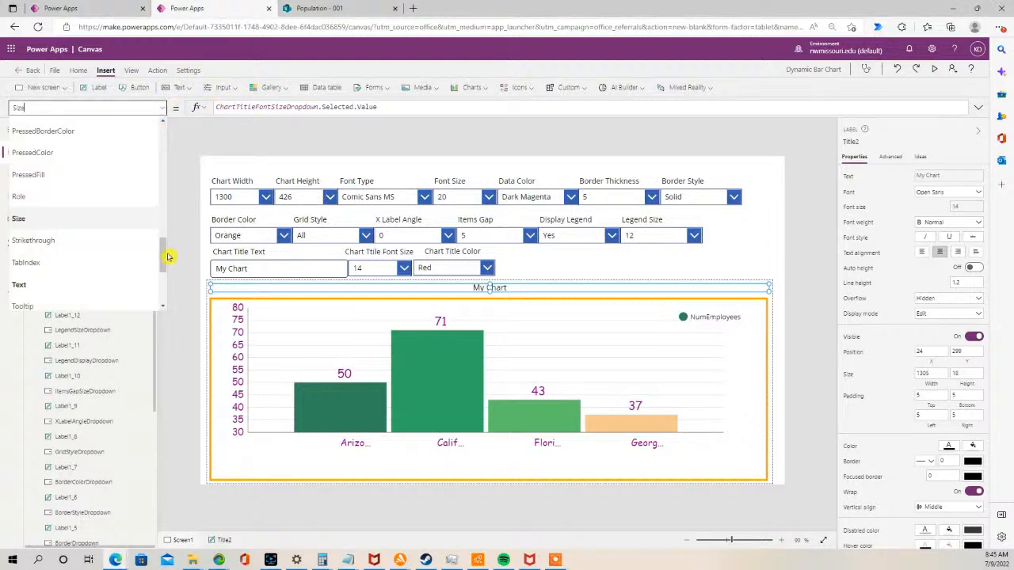
drag(167, 255, 165, 166)
click(90, 168)
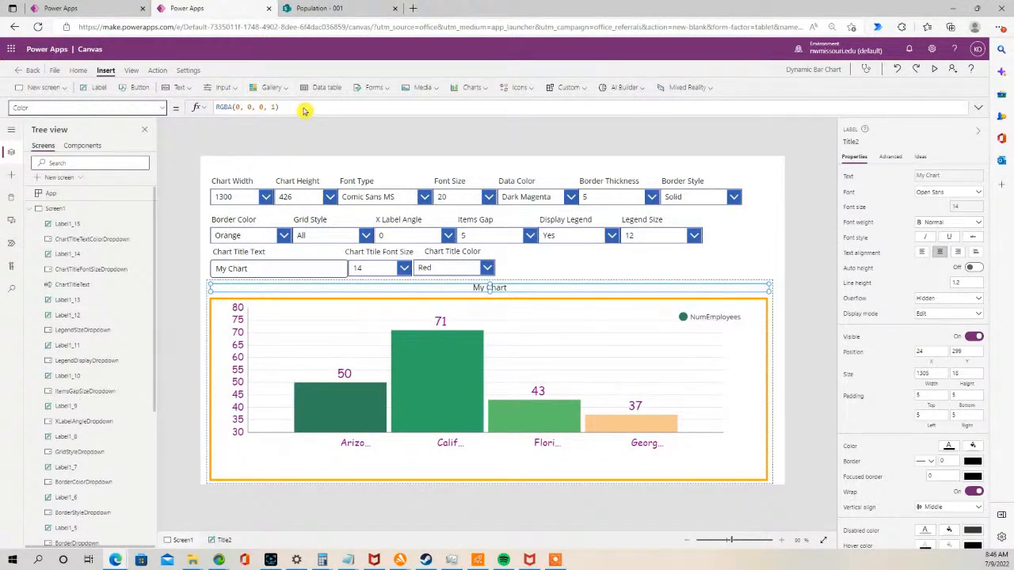
key(BackSpace)
key(ctrl+v)
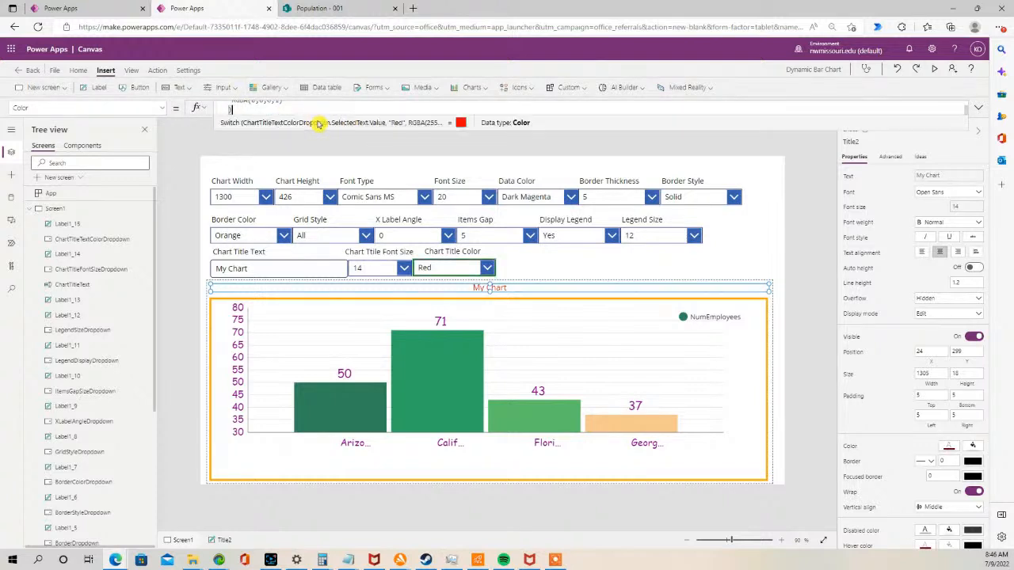
drag(319, 131, 311, 210)
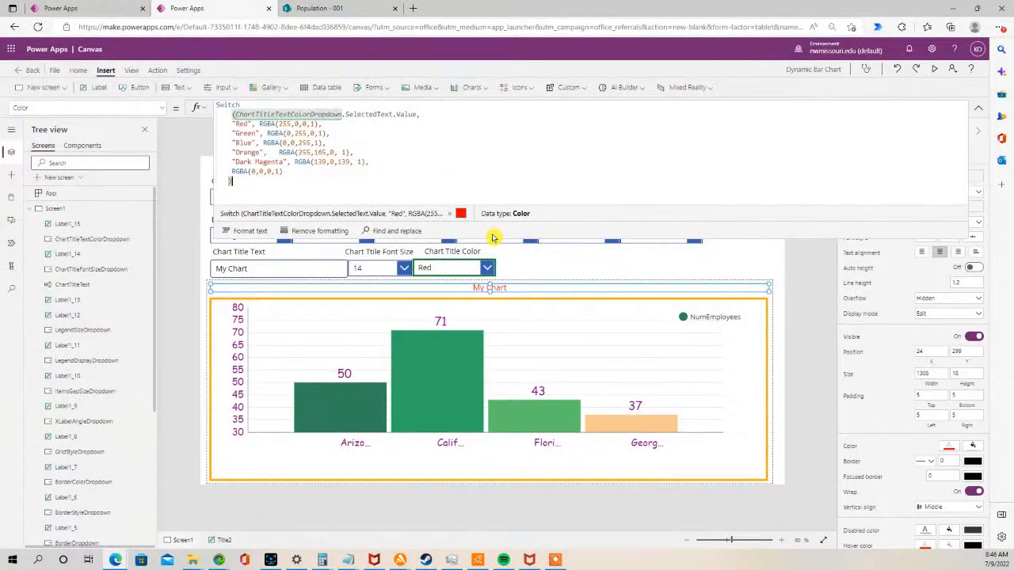
drag(489, 237, 483, 119)
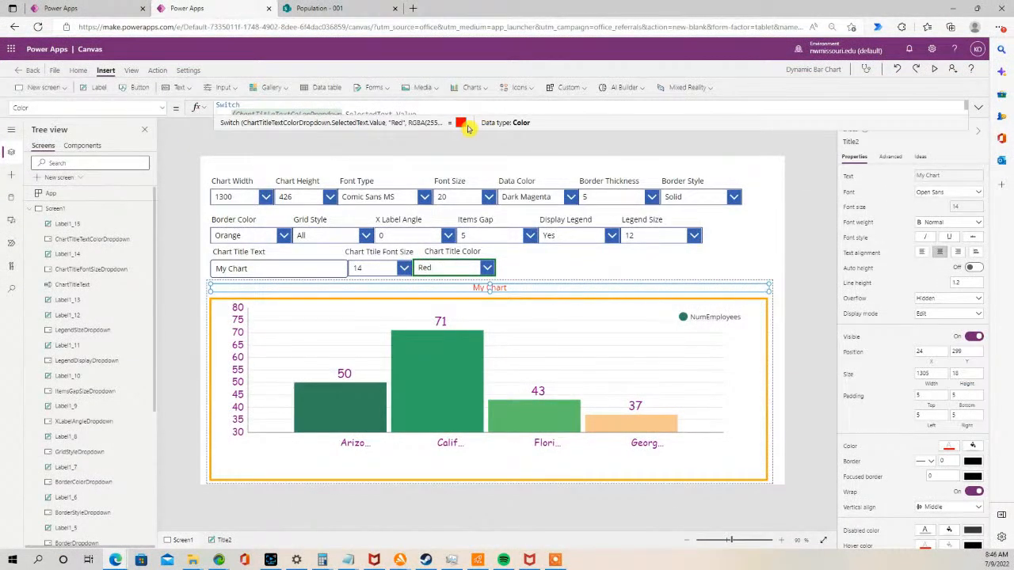
- Preview the app, cycle the chart title colour through Orange, Dark Magenta, Green and Dark Magenta, and close the preview
click(934, 68)
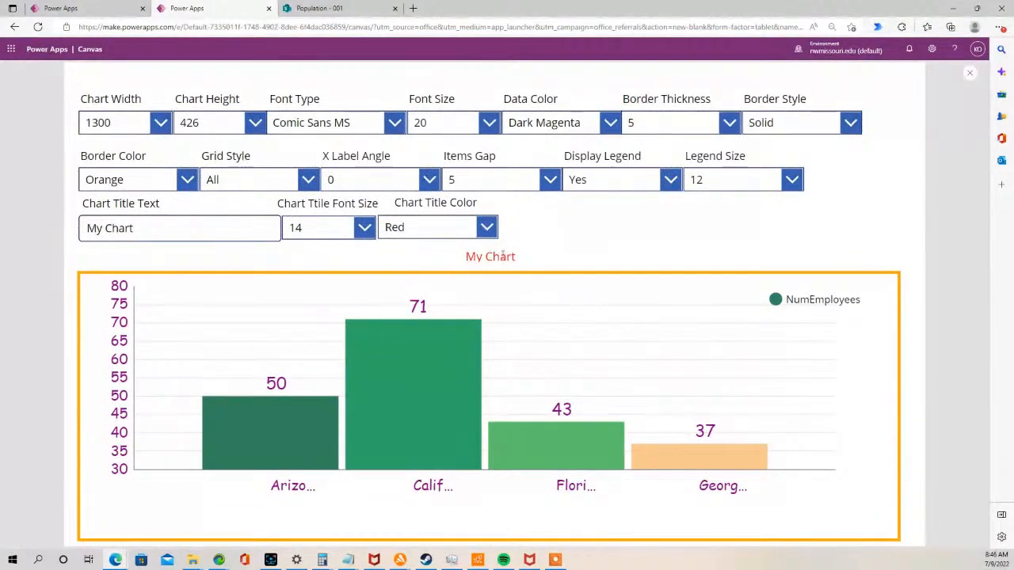
click(486, 227)
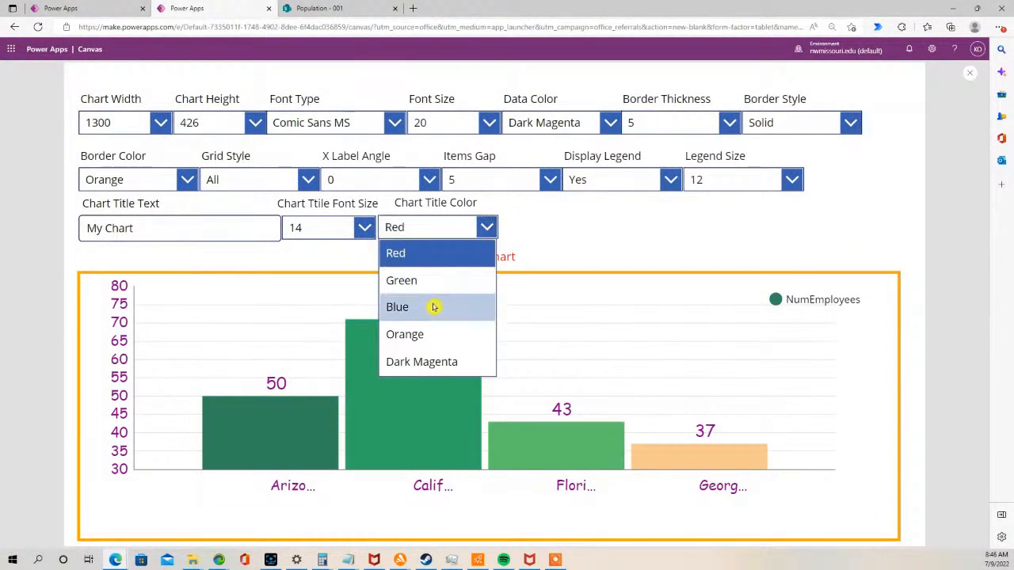
click(412, 333)
click(486, 227)
click(443, 362)
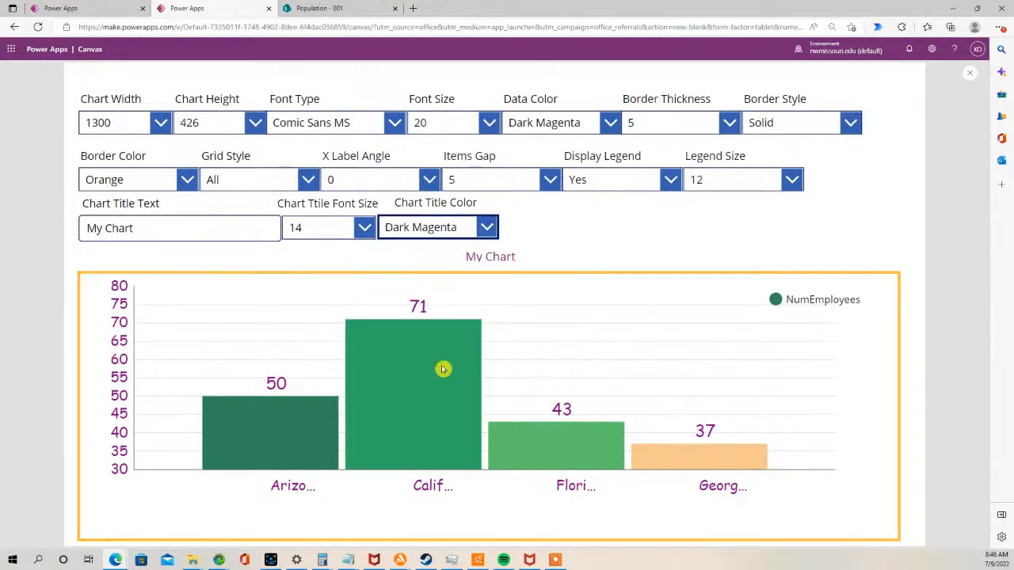
click(483, 228)
click(423, 279)
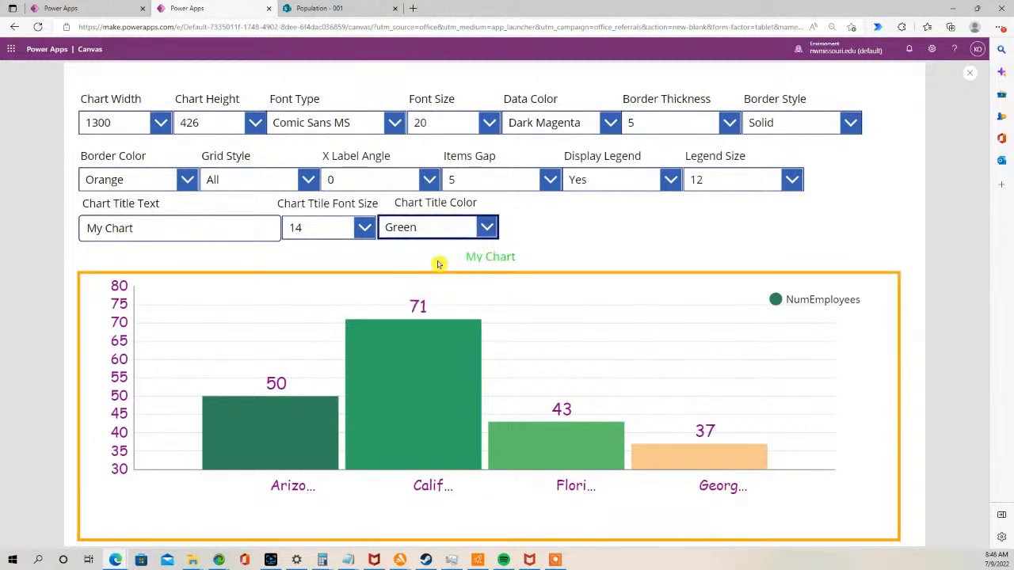
click(486, 227)
click(464, 363)
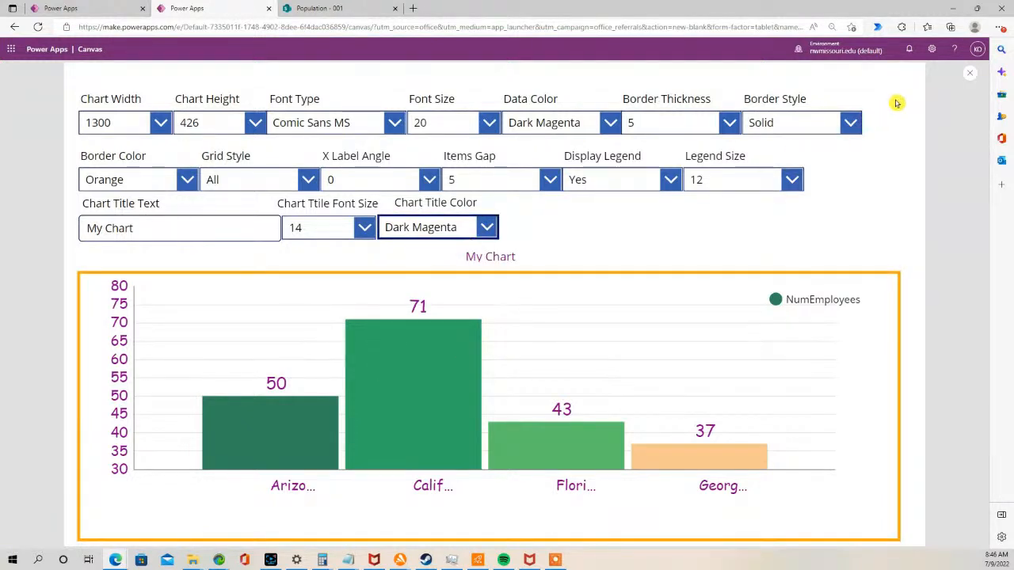
click(971, 75)
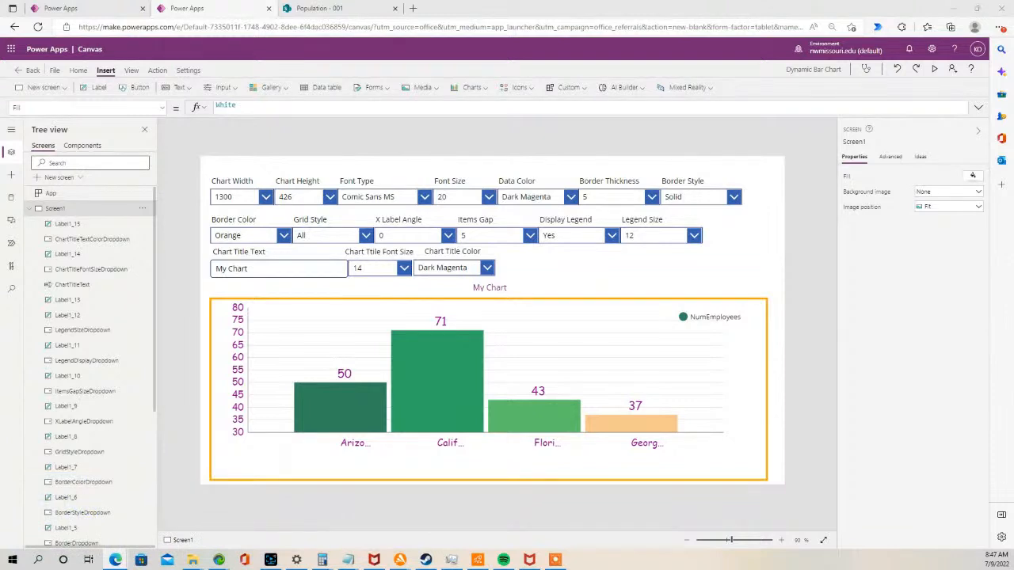
- Duplicate the Display Legend label and drop-down and place the copy beside the Chart Title Color drop-down
click(588, 236)
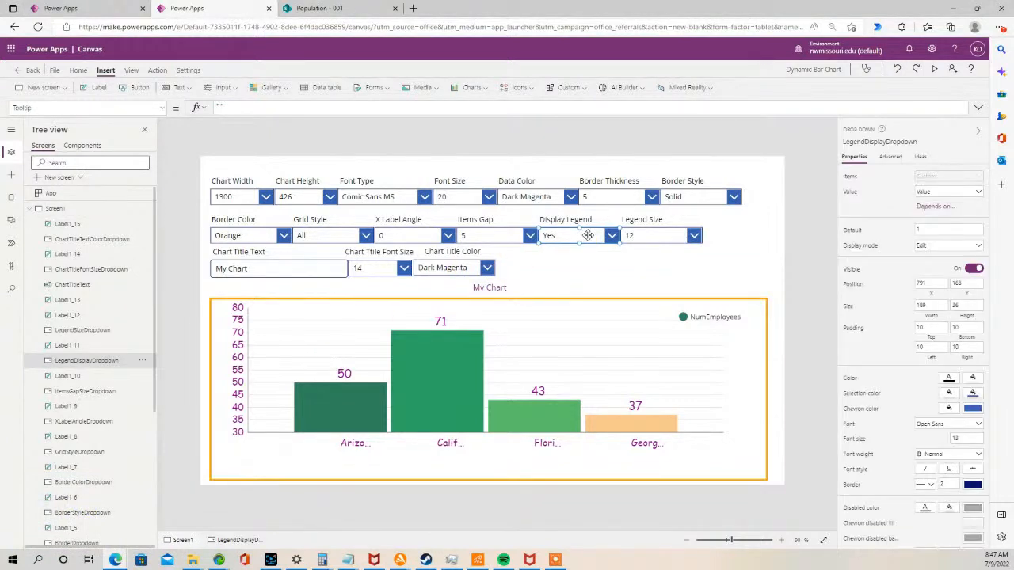
shift+click(584, 225)
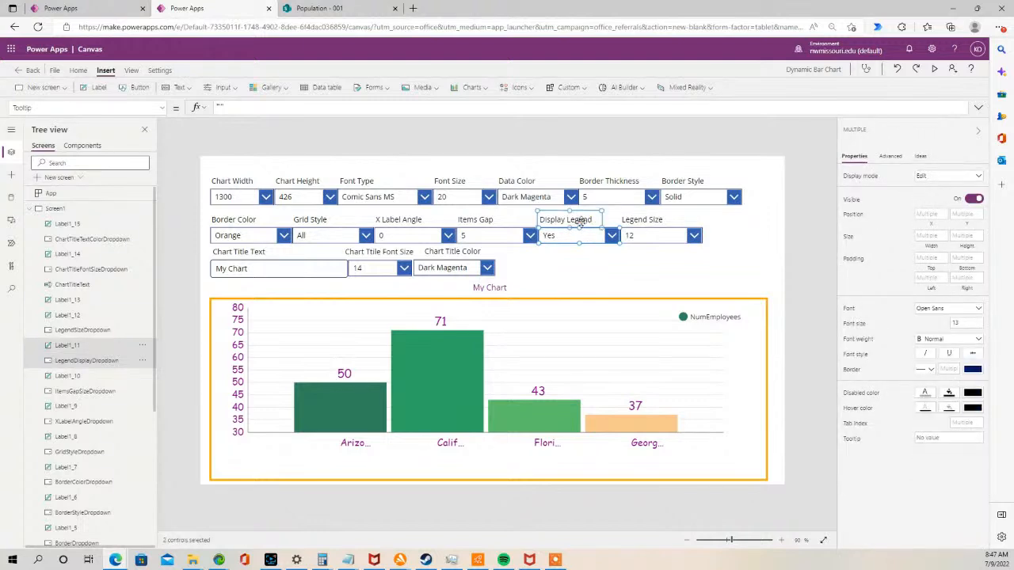
click(580, 264)
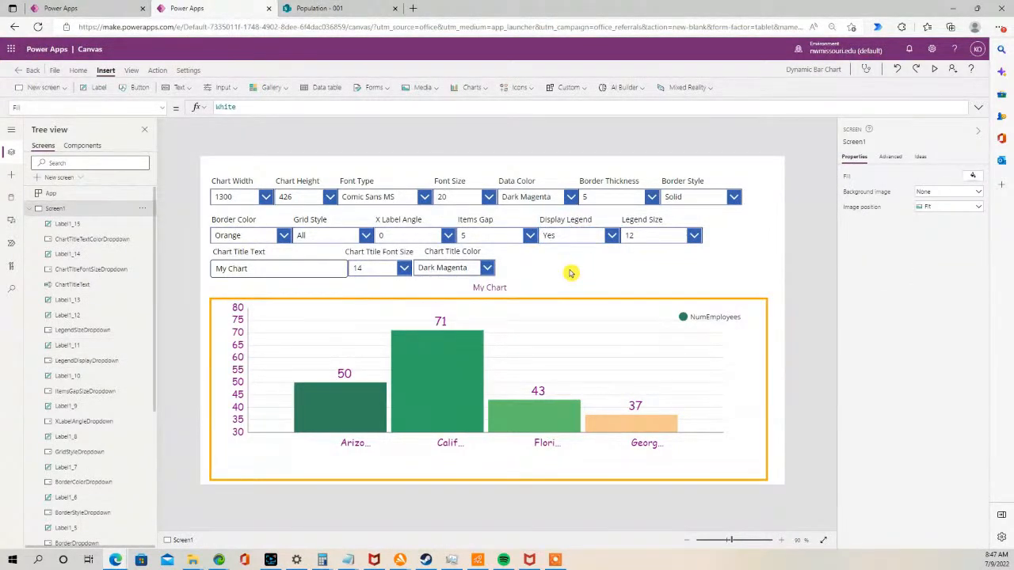
key(ctrl+v)
drag(569, 244, 516, 267)
click(613, 265)
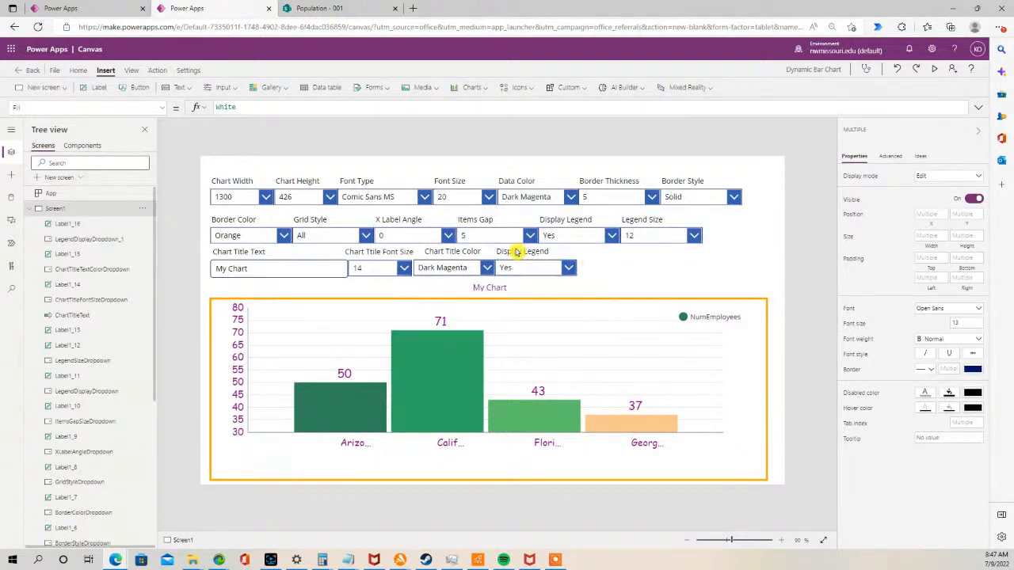
- Change the copied label's text to Chart Title Underline and widen the label to fit
click(516, 252)
click(517, 252)
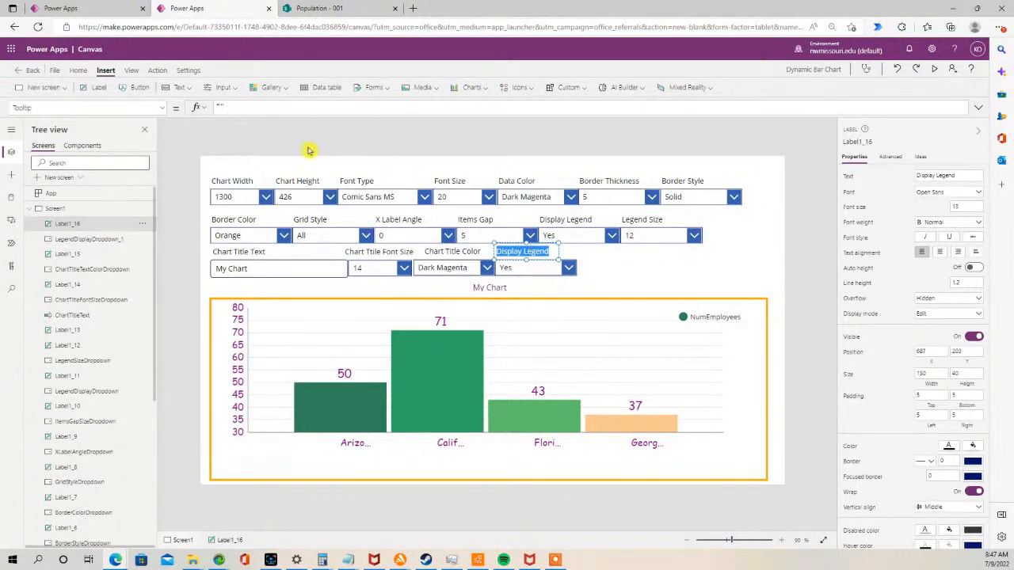
click(526, 252)
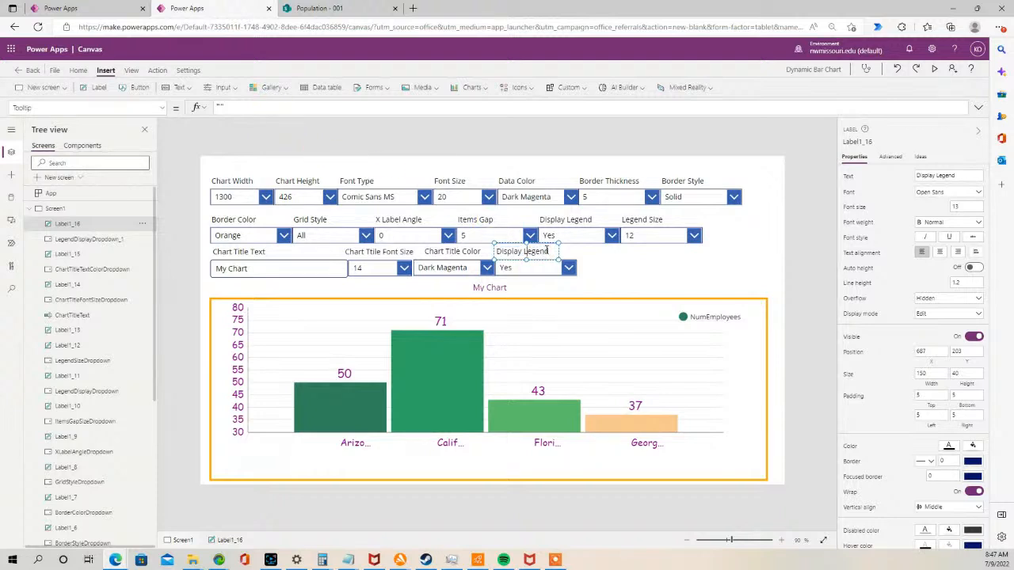
drag(545, 250, 494, 252)
text(Chart Title Und)
text(erline)
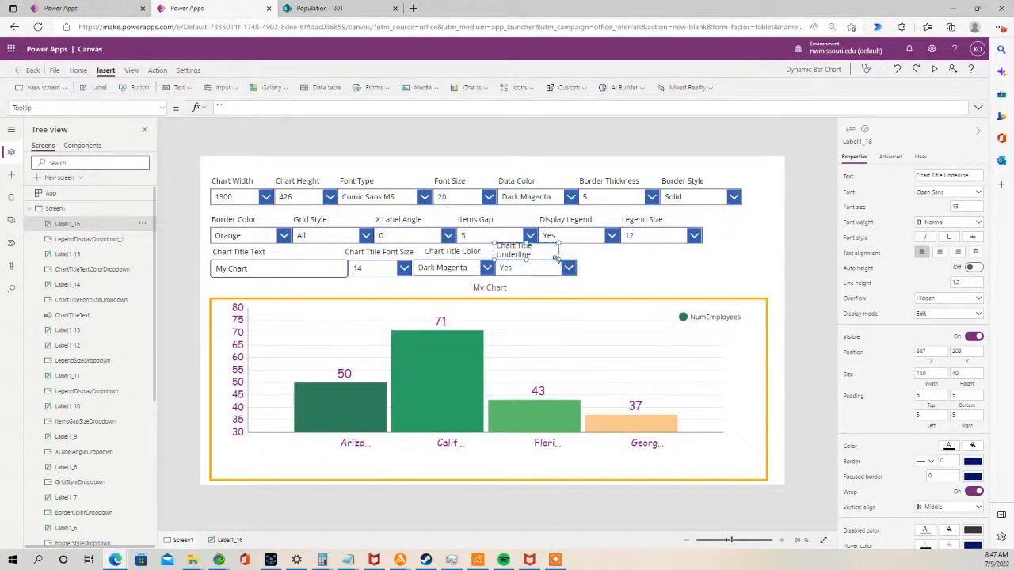
drag(561, 262, 579, 261)
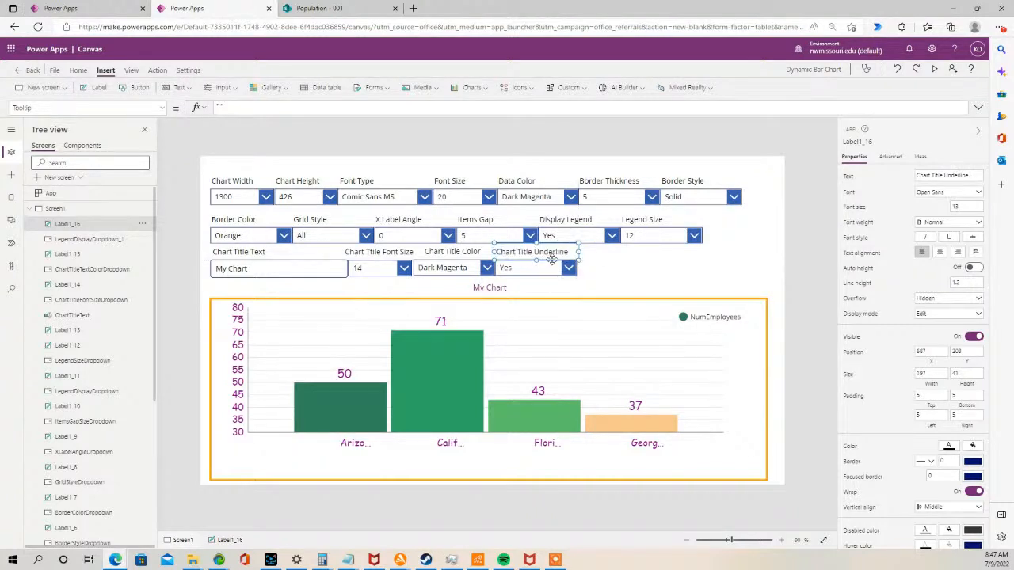
- Center-align the Chart Title Underline label's text and nudge the label into place
click(87, 73)
click(360, 88)
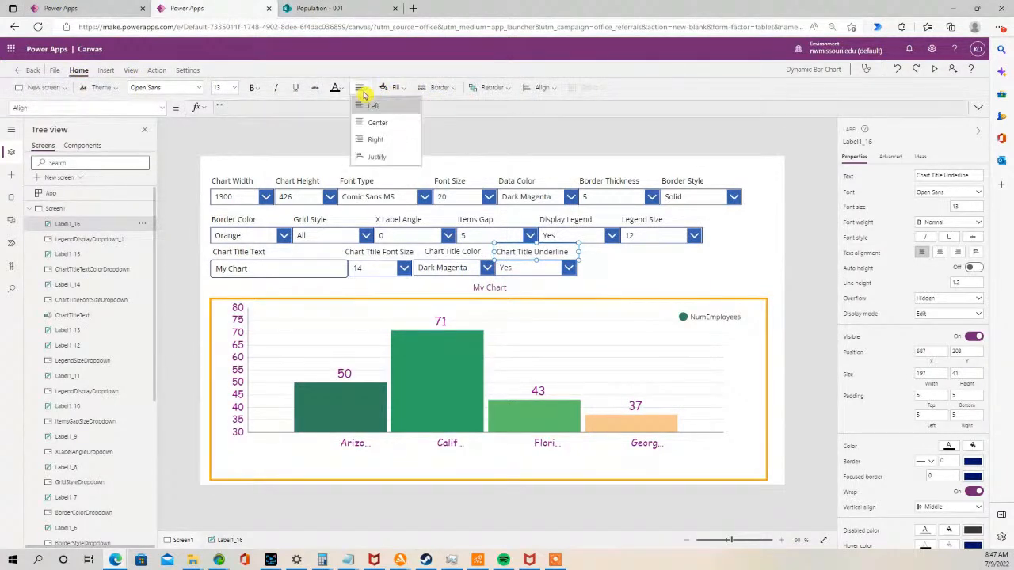
click(377, 123)
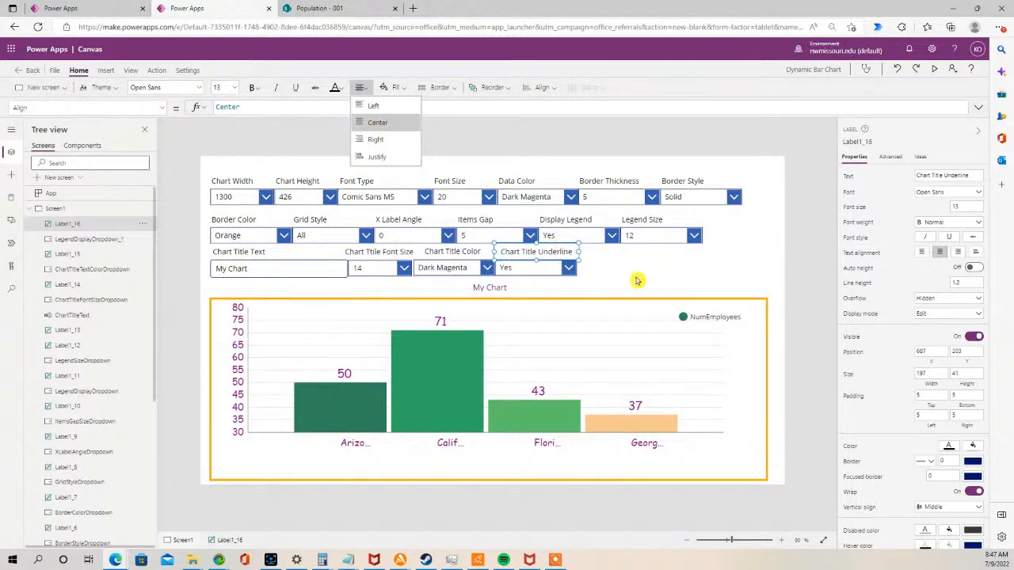
click(577, 265)
drag(549, 252, 545, 253)
click(563, 291)
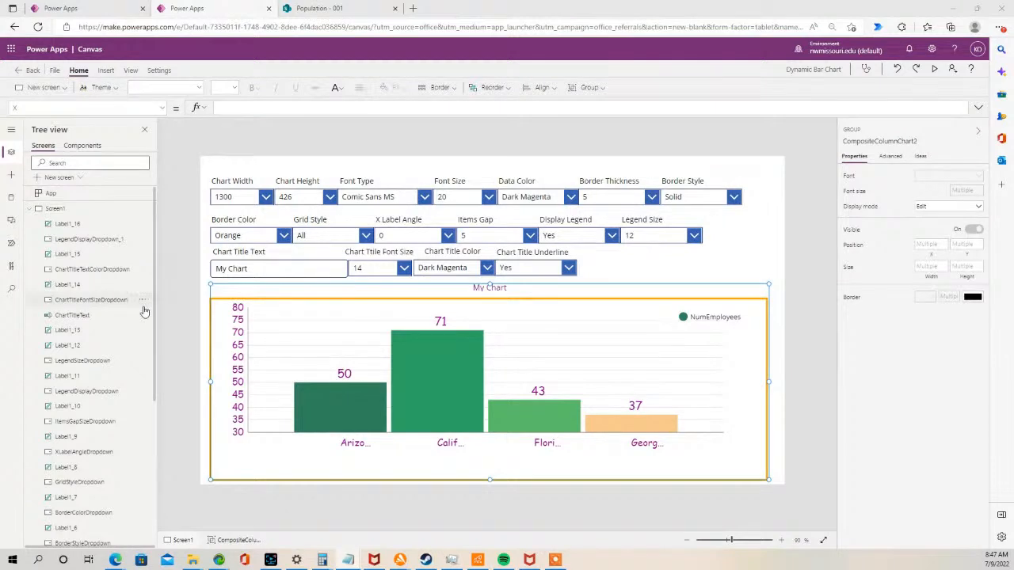
- Rename the copied drop-down ChartTitleUnderlineDropdown
click(615, 265)
click(524, 271)
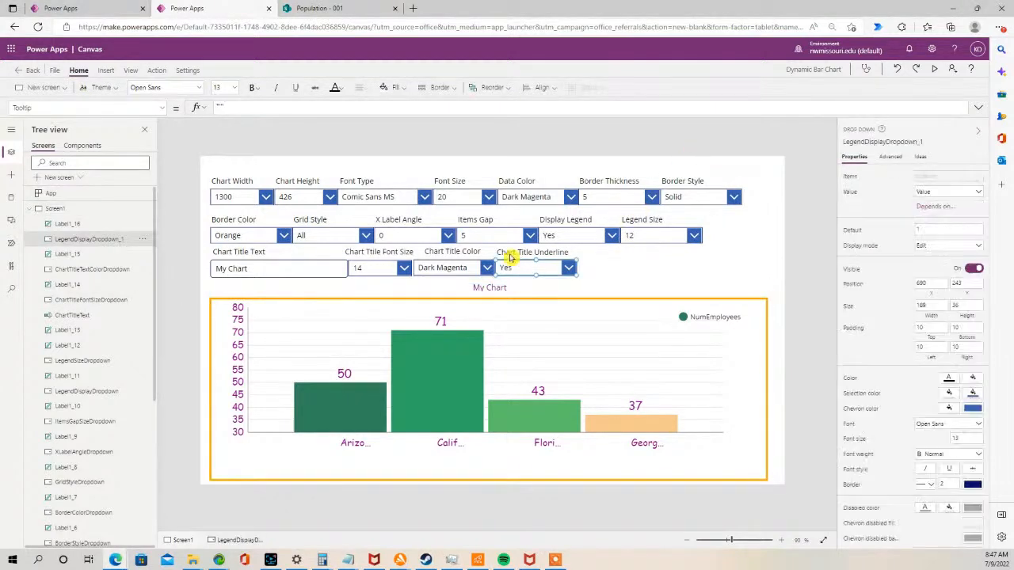
double_click(114, 238)
text(ChartTitleUnderlineDropdown)
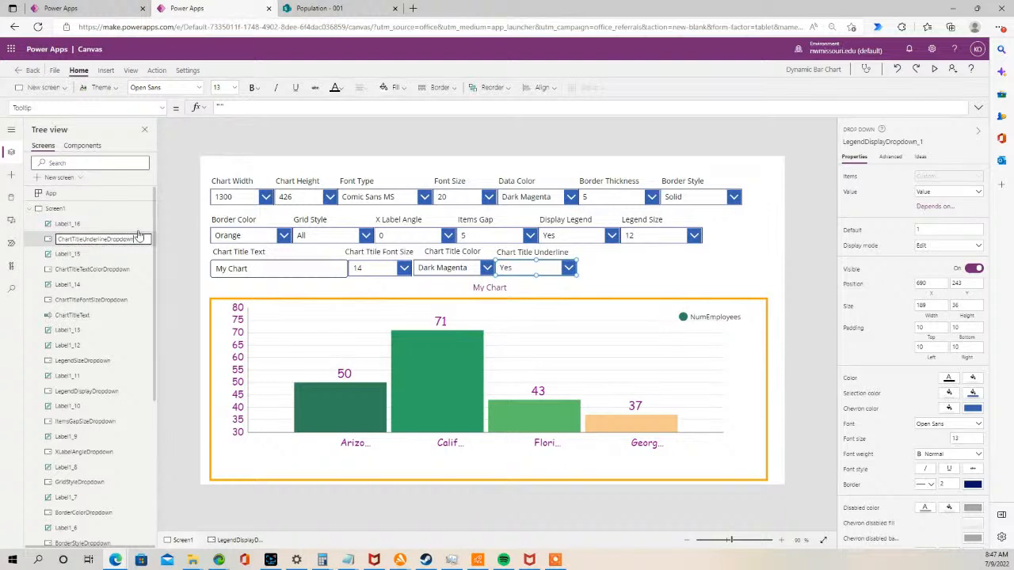
click(656, 276)
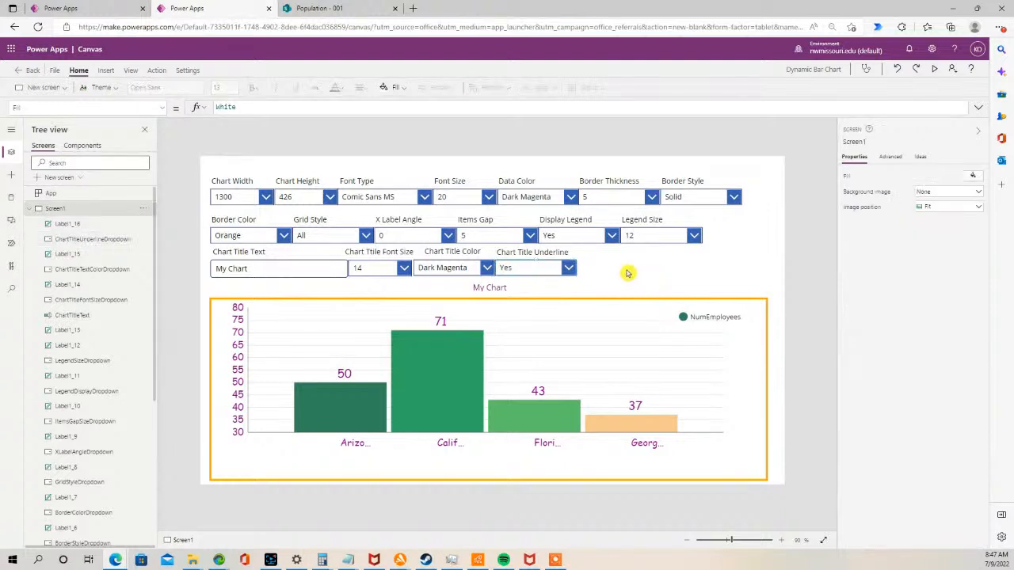
- Inspect the underline drop-down's OnChange and Items properties
click(524, 270)
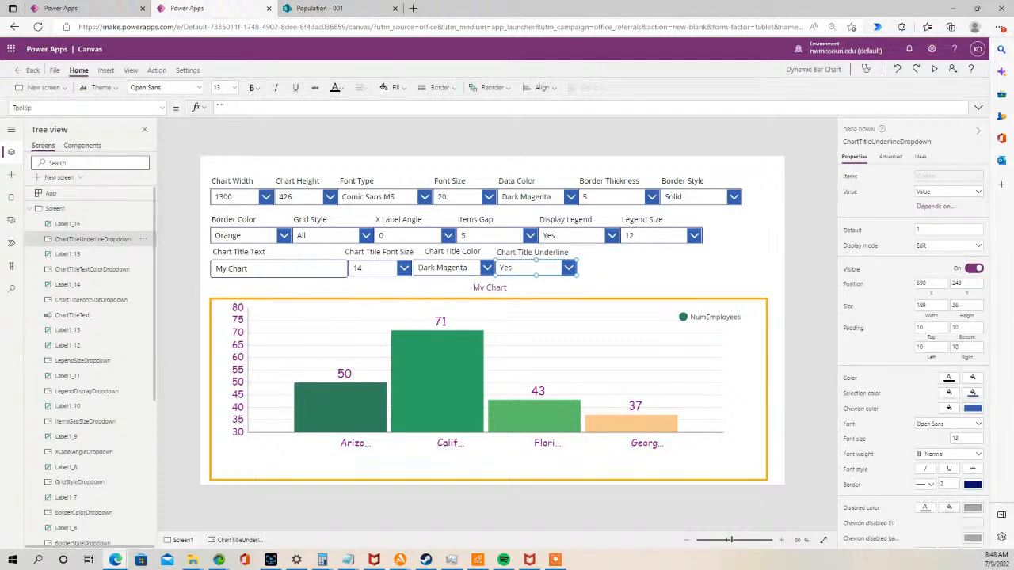
click(161, 108)
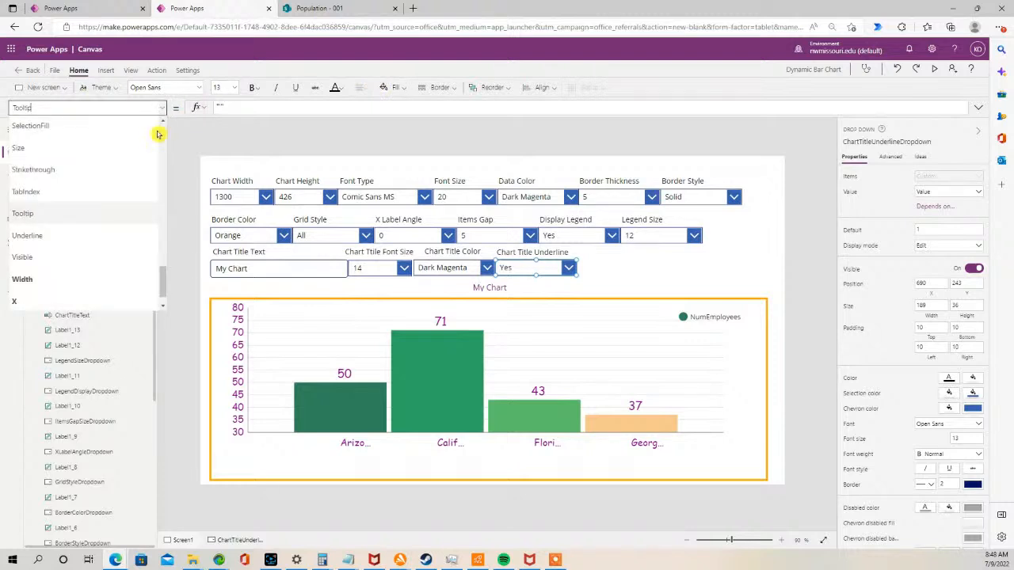
scroll(119, 174, up, 10)
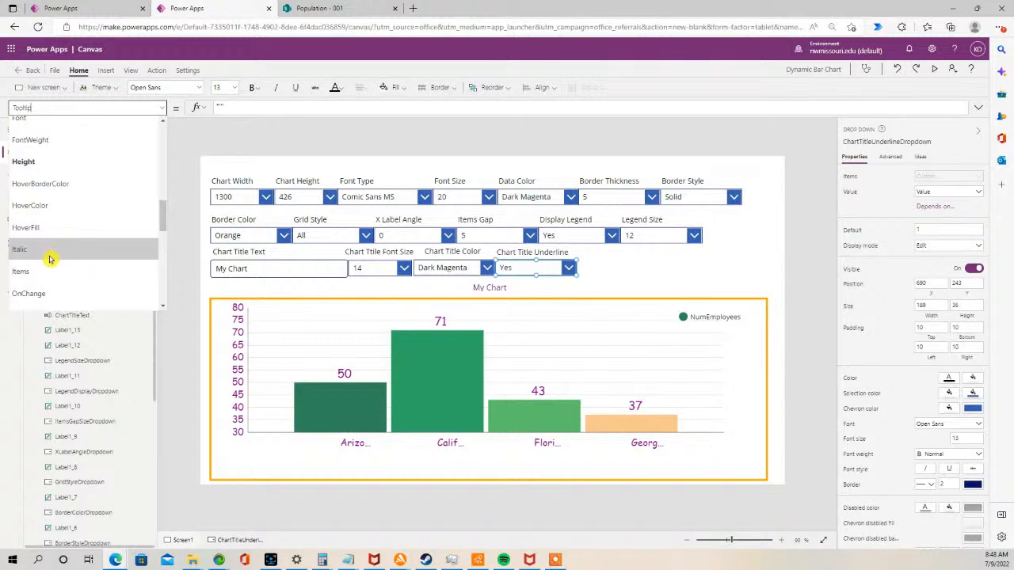
click(47, 291)
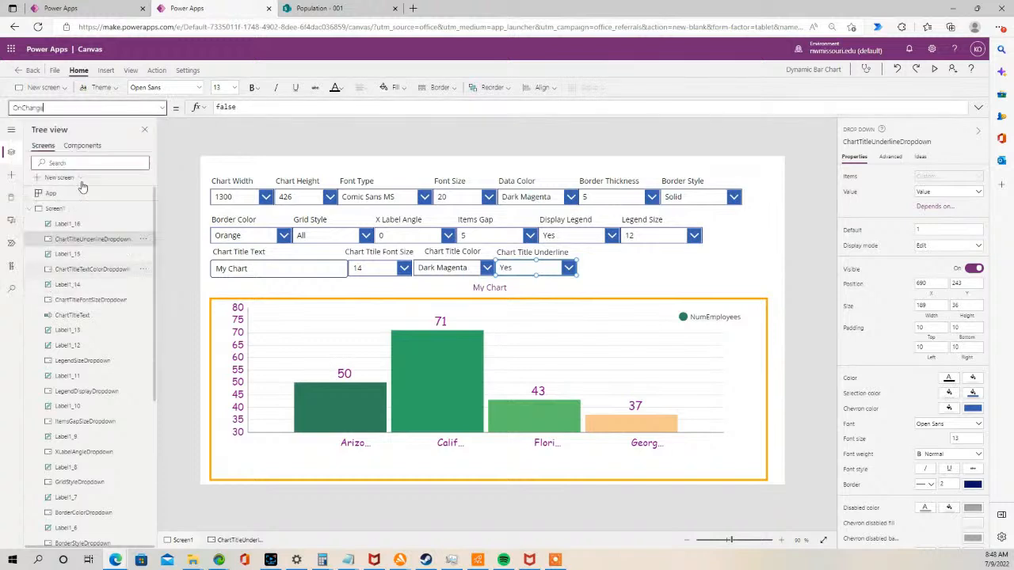
click(158, 107)
click(64, 277)
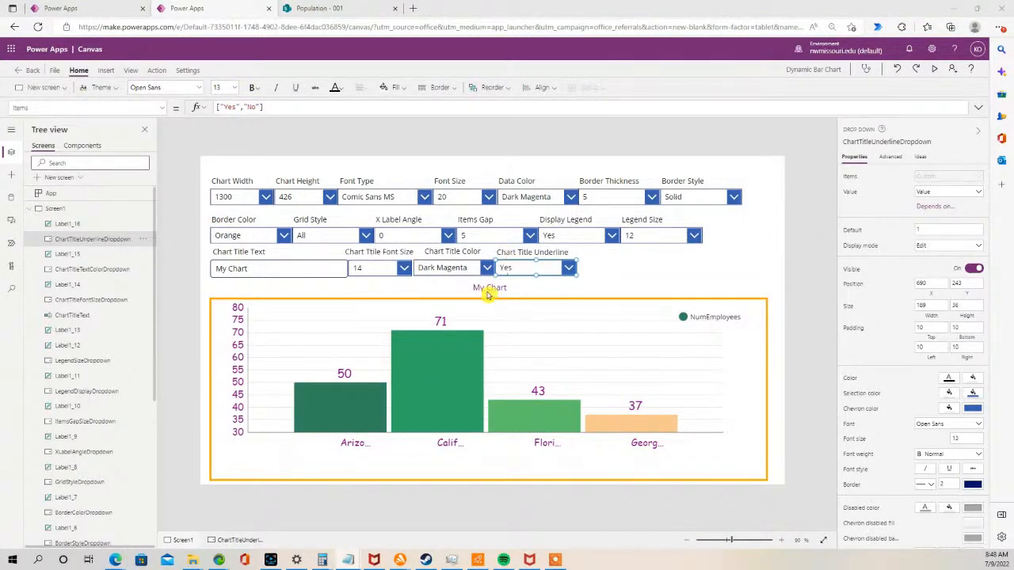
- Set the chart title label's Underline property to a Switch on ChartTitleUnderlineDropdown.SelectedText.Value mapping "Yes" to true and "No" to false
click(489, 290)
click(491, 288)
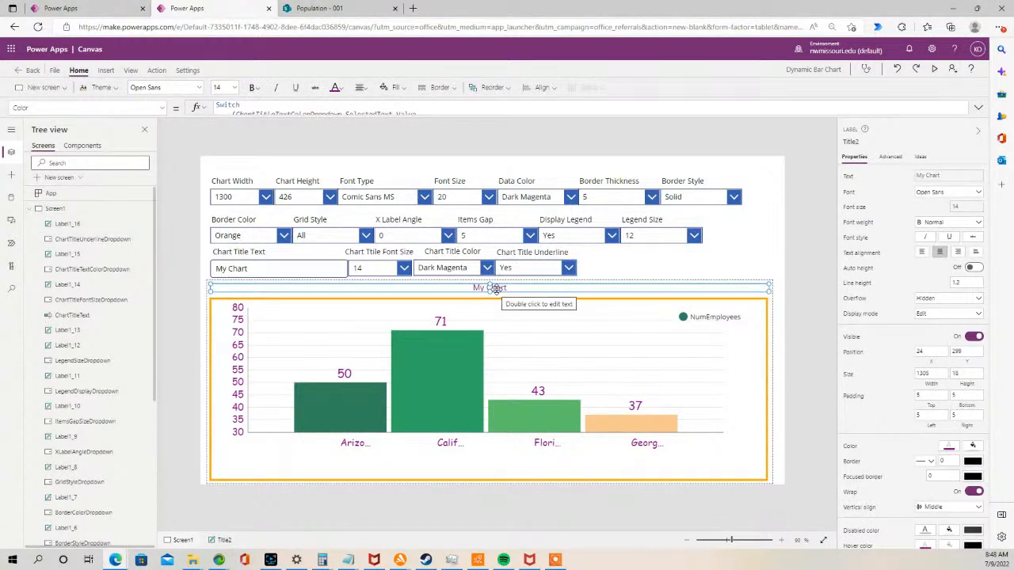
click(162, 109)
drag(158, 154, 146, 310)
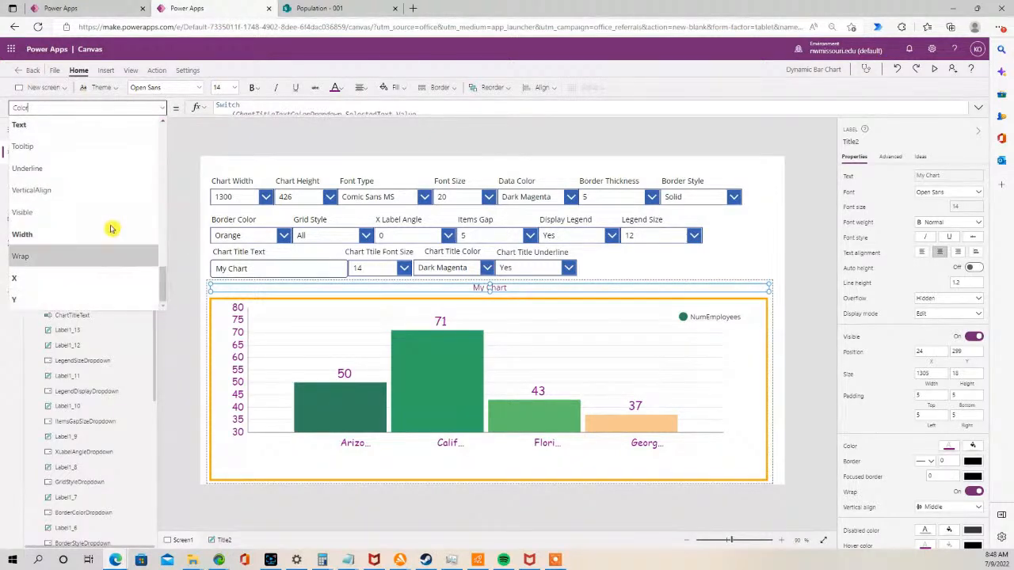
click(89, 169)
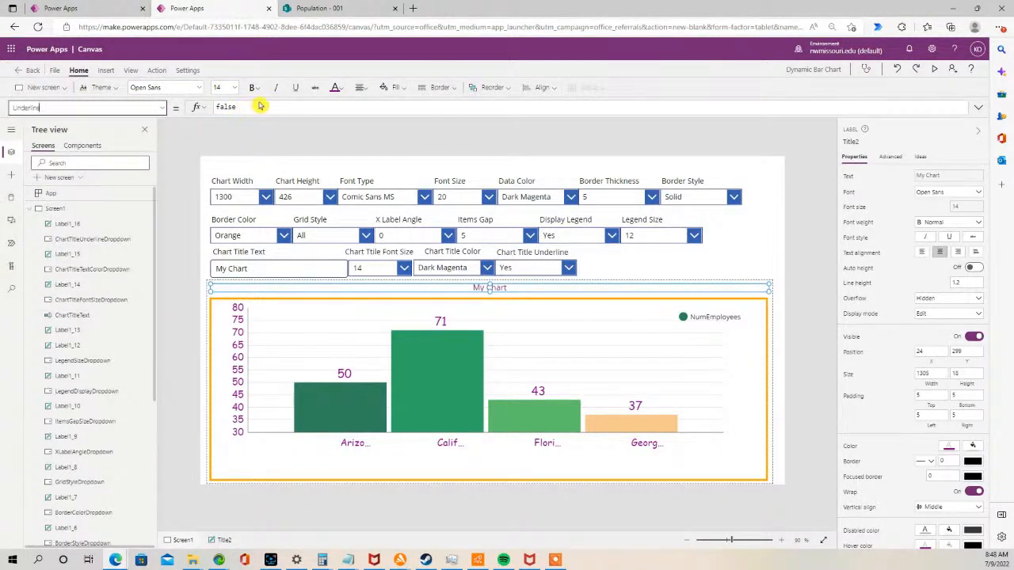
drag(240, 106, 216, 103)
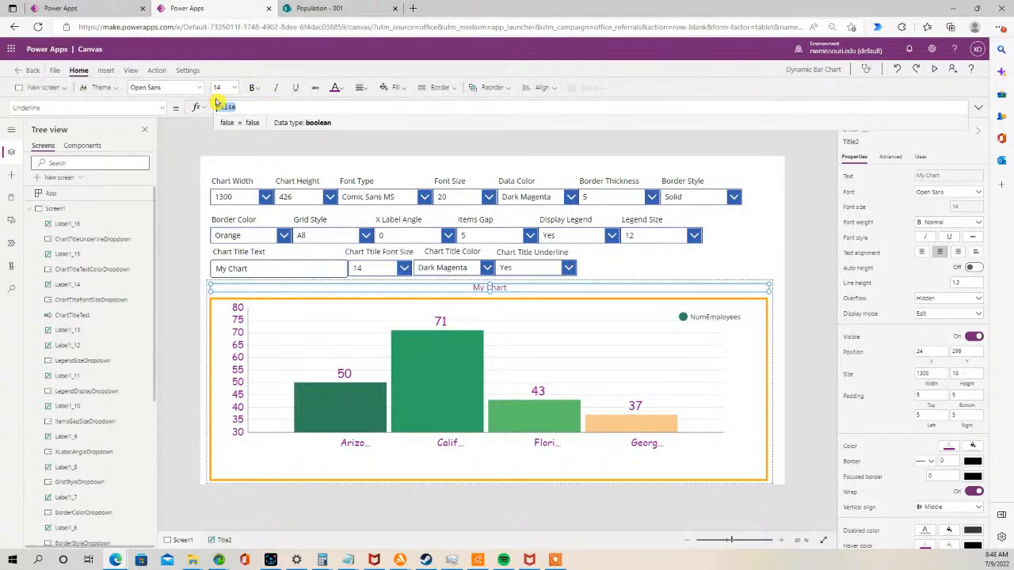
text(Switch (ChartTitleUnderlineDropdown.SelectedText.Value, "Yes", true, "No", false ))
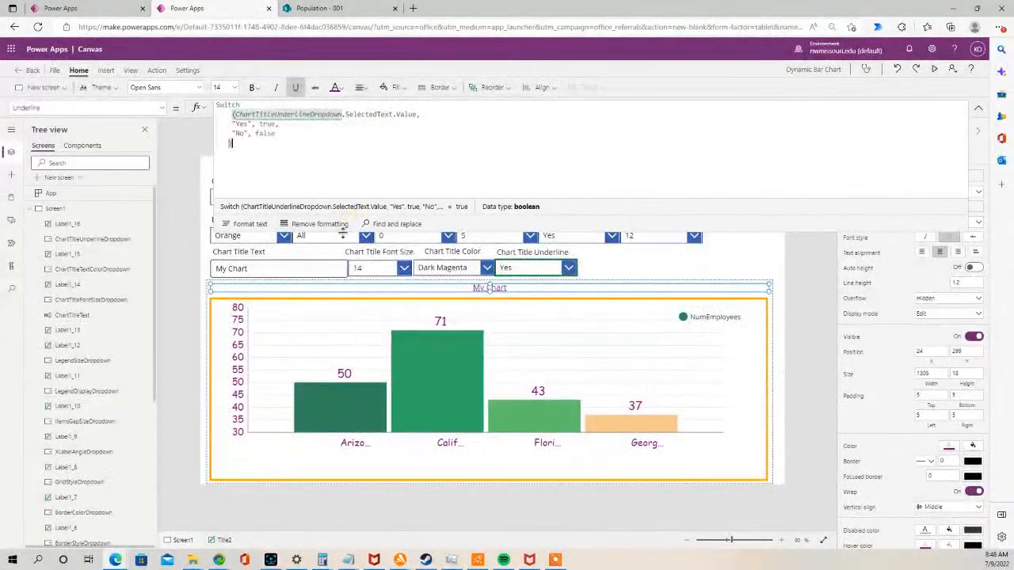
drag(343, 230, 357, 98)
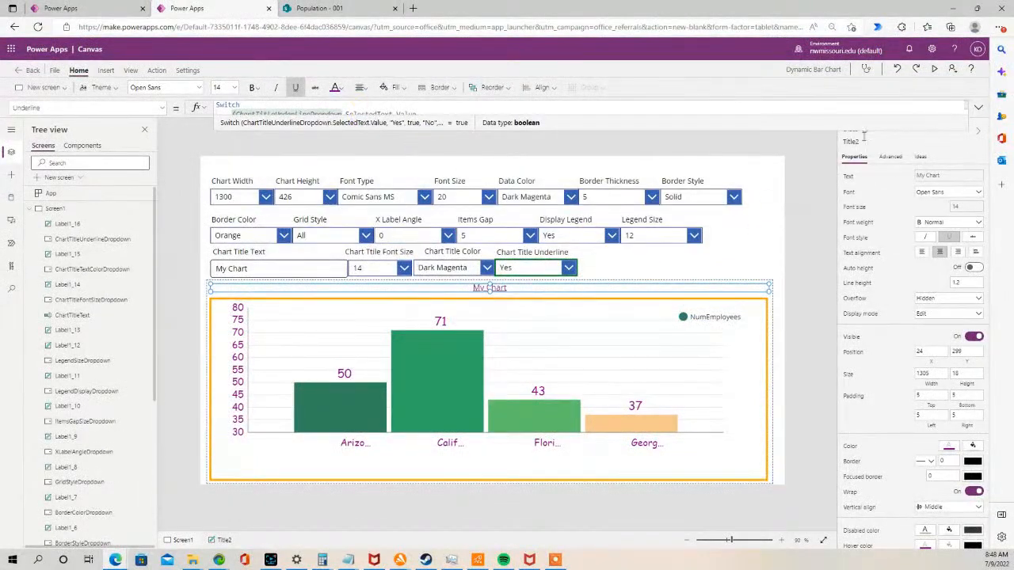
- Preview the app, toggle Chart Title Underline through No, Yes and No, and close the preview
click(935, 69)
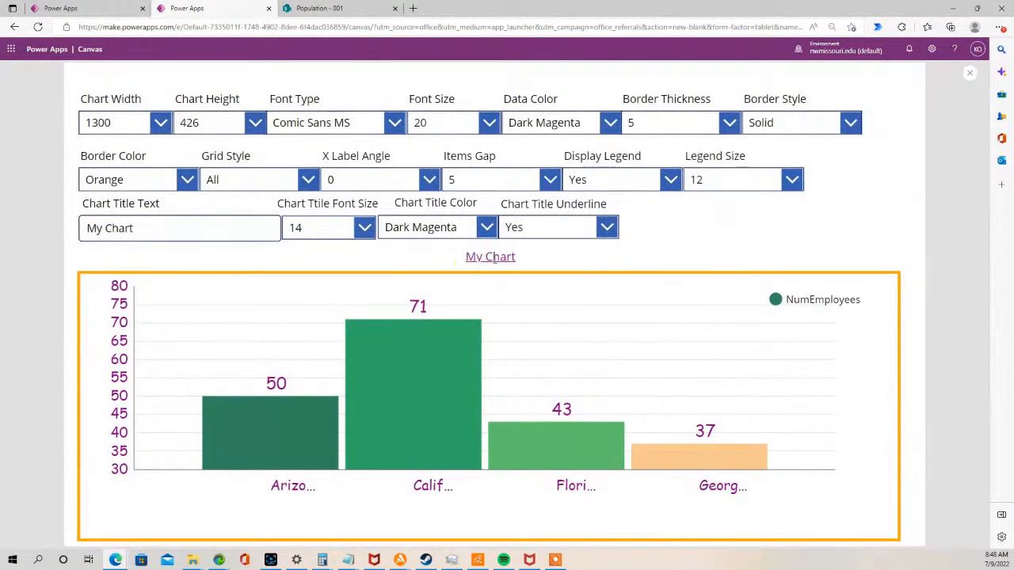
click(607, 228)
click(567, 280)
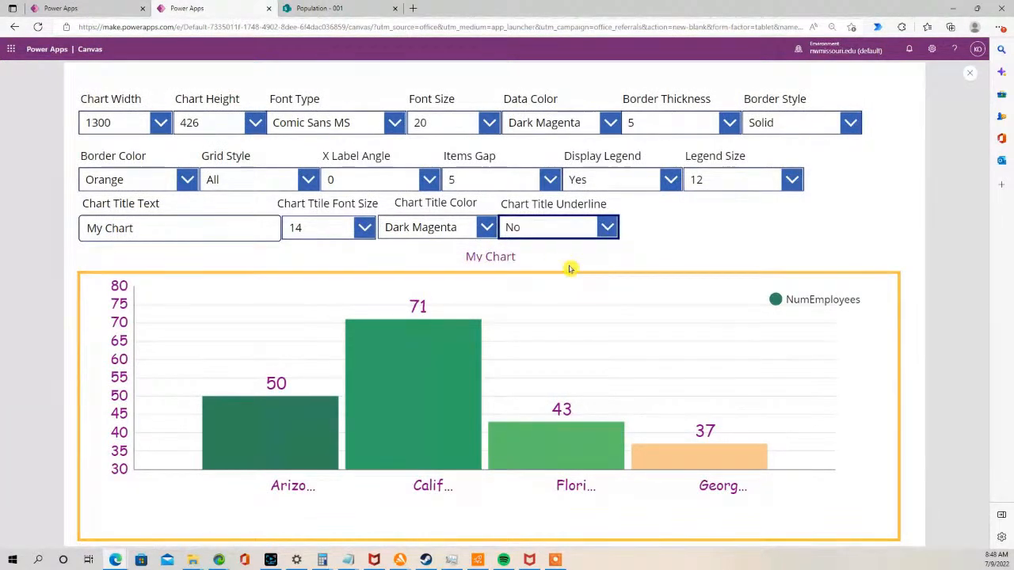
click(606, 228)
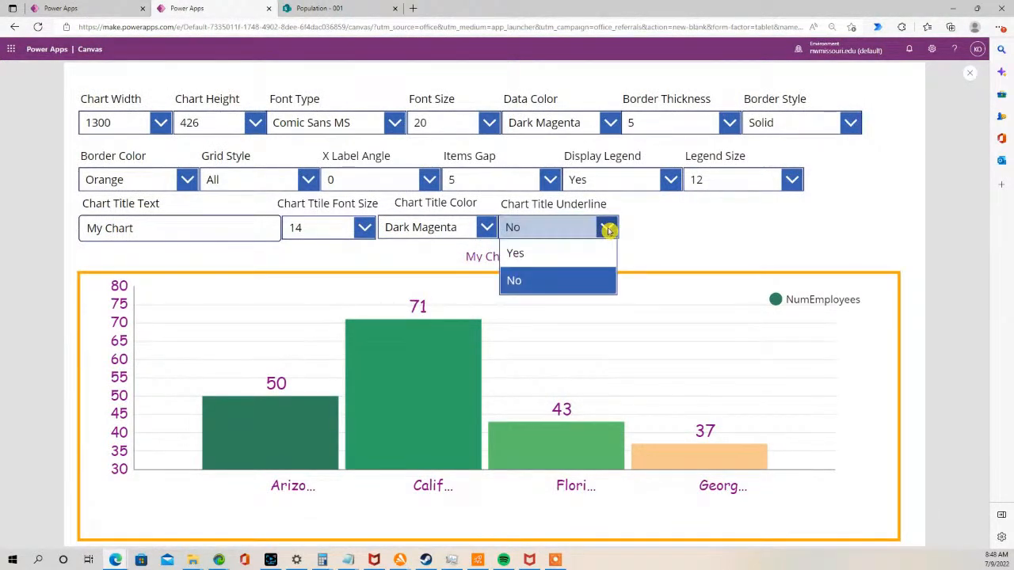
click(591, 253)
click(607, 228)
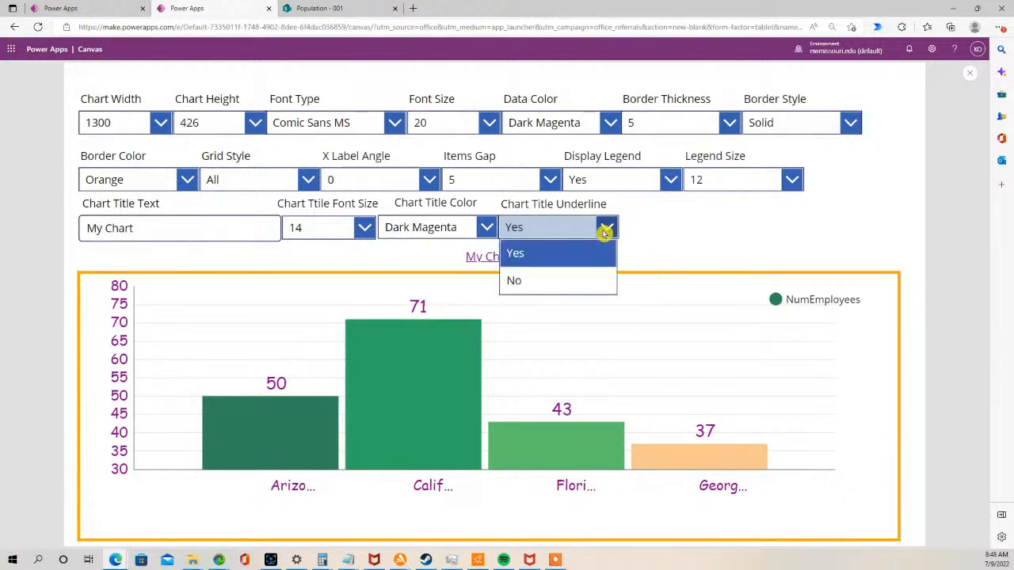
click(521, 284)
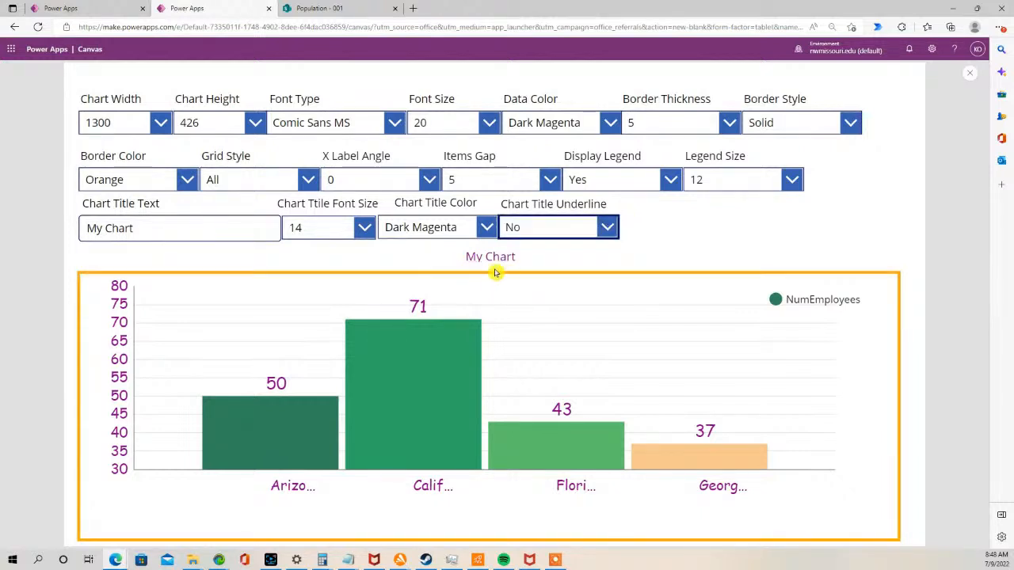
click(968, 76)
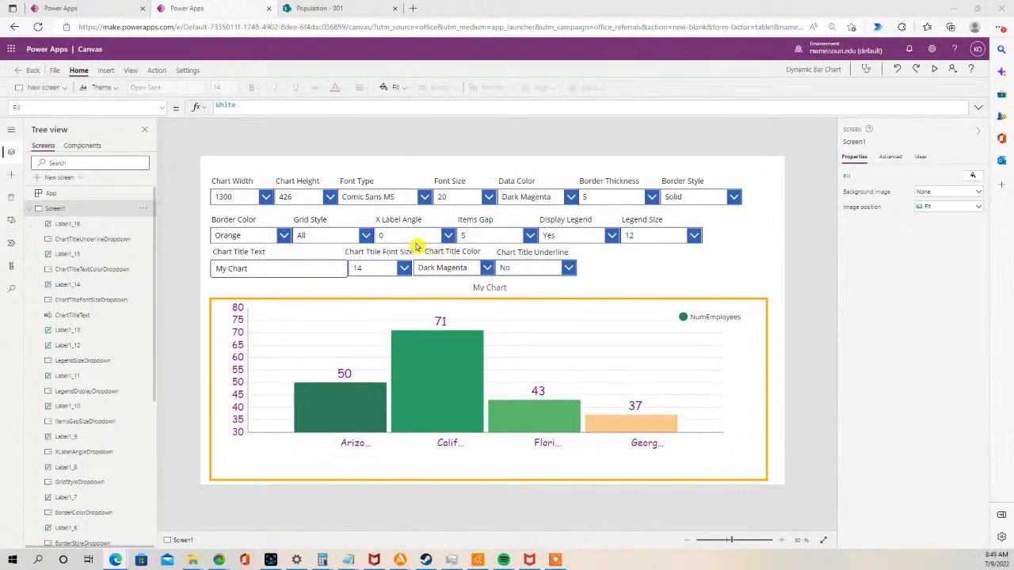
- Duplicate the Chart Title Underline label and drop-down and place the copy to their right
click(525, 269)
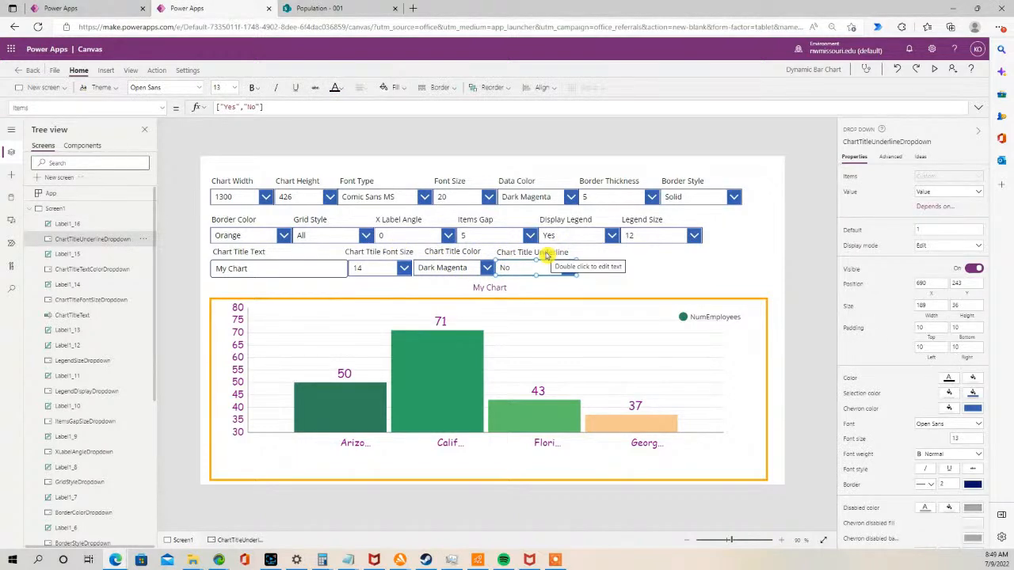
shift+click(547, 253)
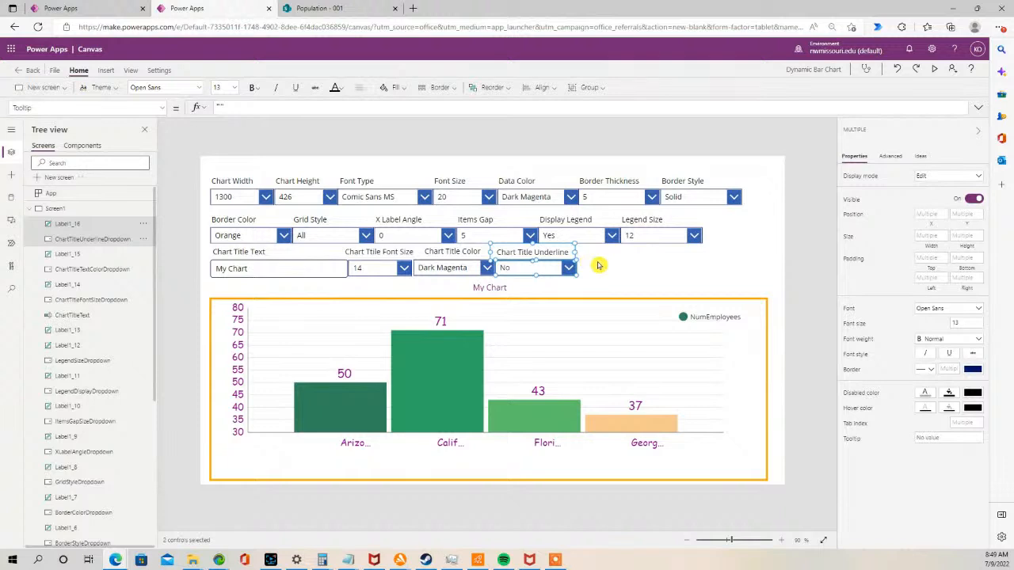
key(ctrl+c)
key(ctrl+v)
drag(578, 265, 611, 268)
click(673, 268)
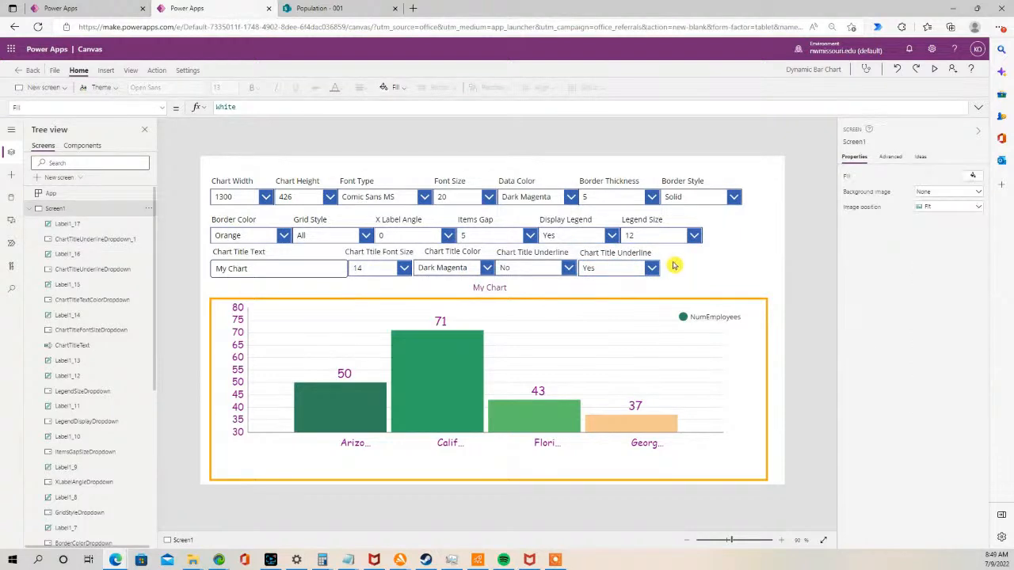
click(595, 267)
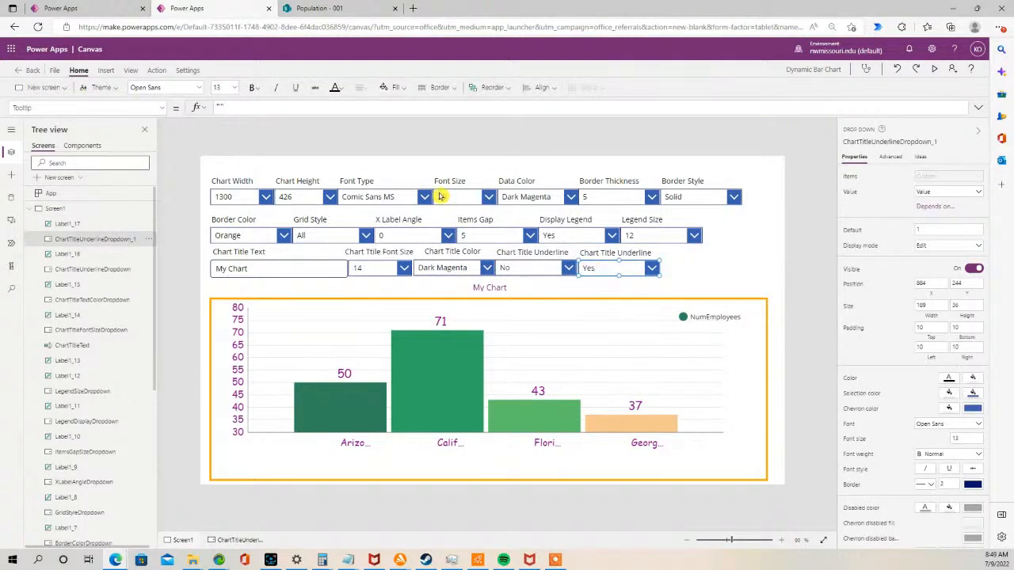
- Change the copied label's text to "Markers"
double_click(615, 253)
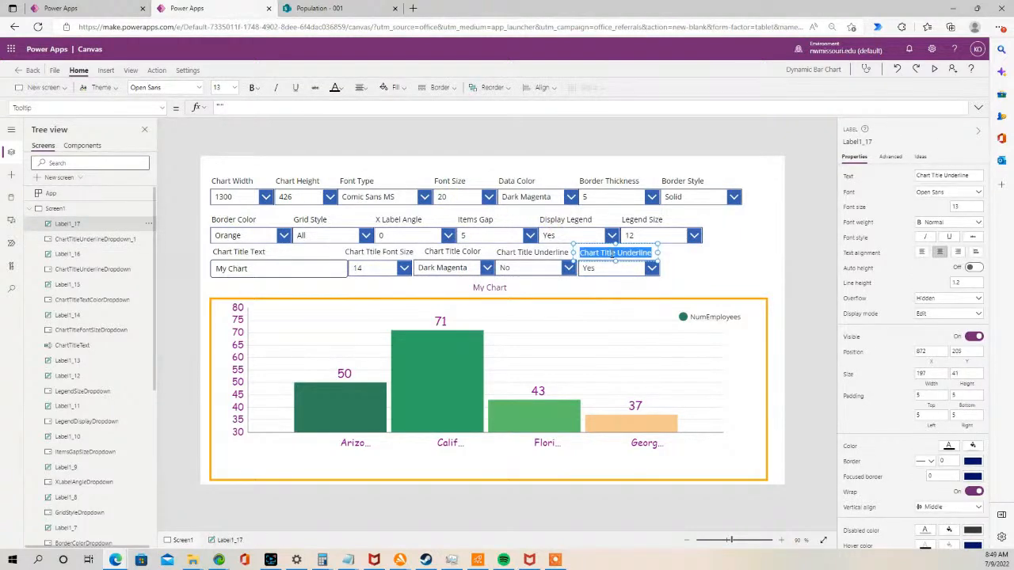
text(Mar)
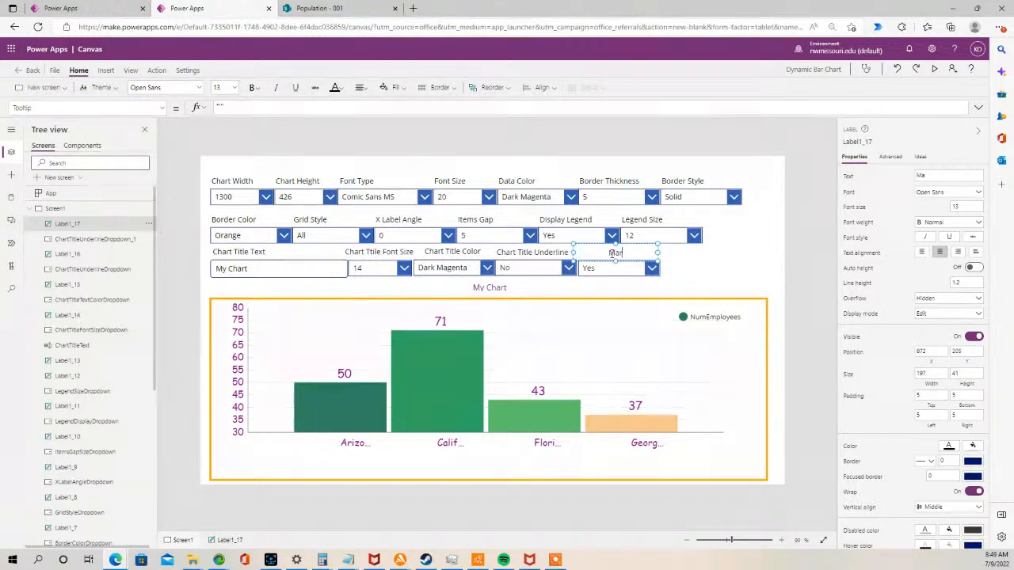
text(kers)
click(638, 285)
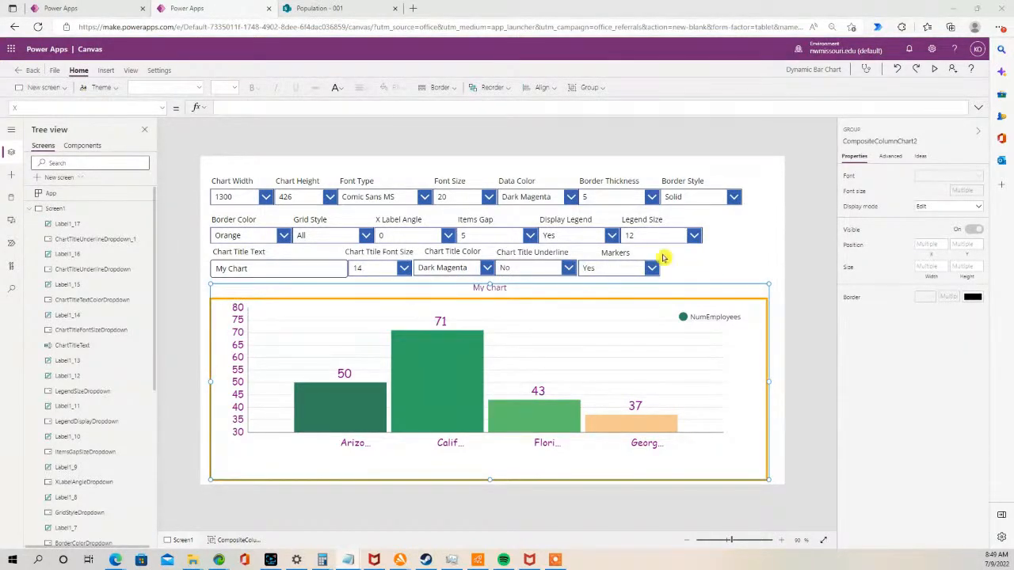
- Rename the copied drop-down to MarkersDisplayDropdown
click(607, 269)
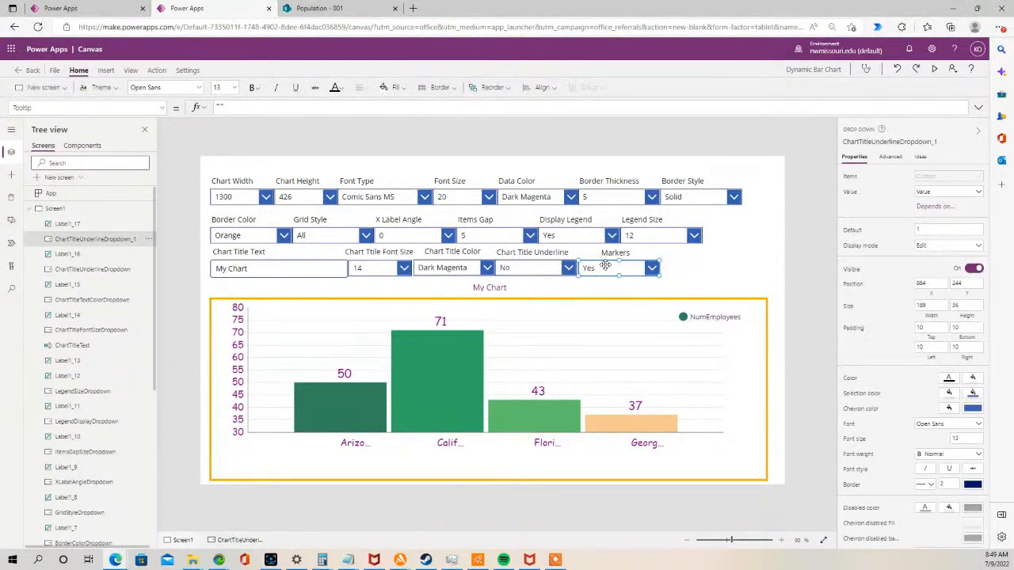
double_click(103, 239)
key(ctrl+v)
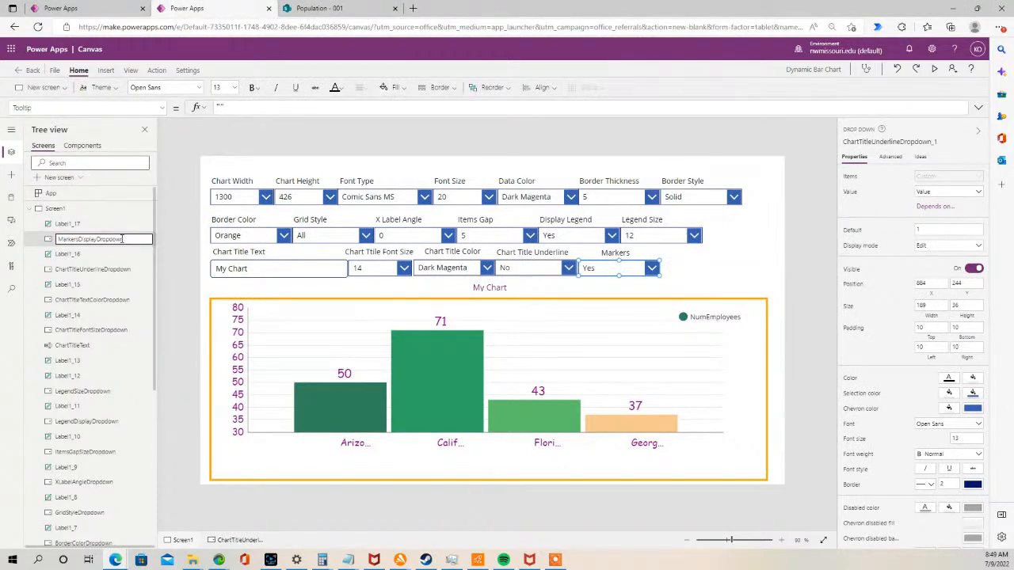
click(189, 250)
- Narrow the Markers drop-down and its label, and narrow the Legend Size drop-down
click(640, 270)
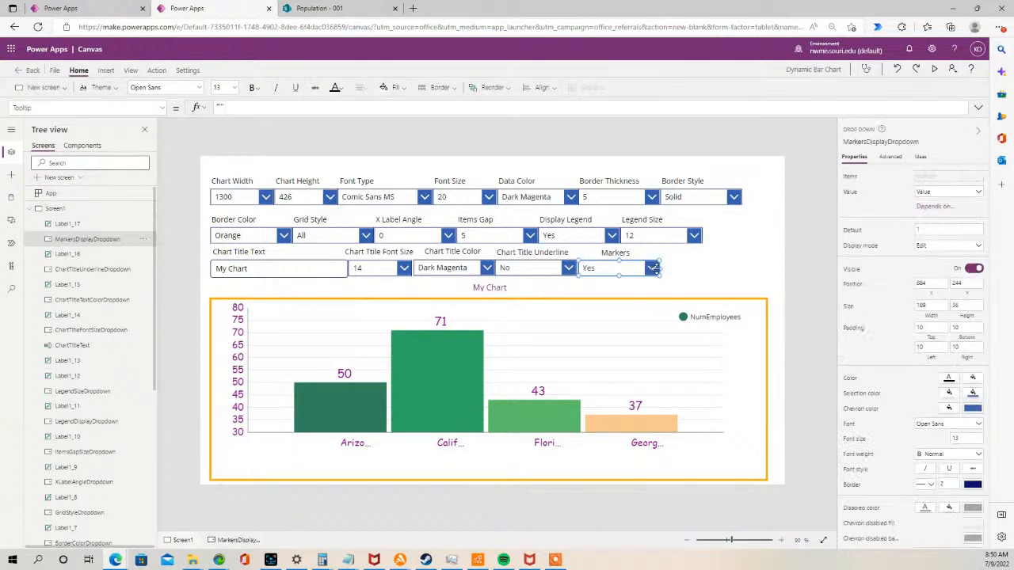
drag(637, 275, 635, 277)
click(622, 255)
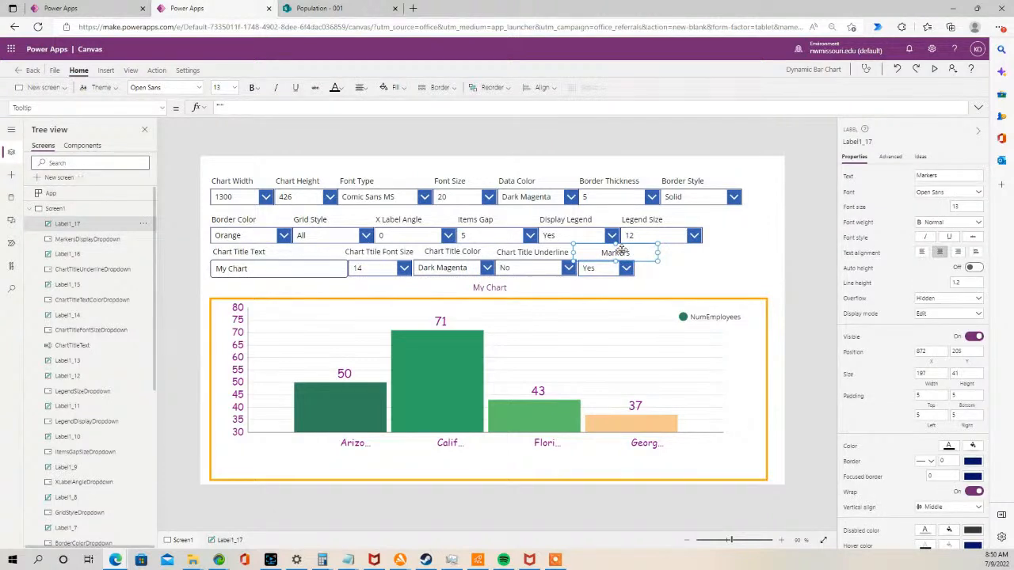
mouse_move(575, 252)
mouse_down()
mouse_move(620, 253)
mouse_move(594, 253)
mouse_up()
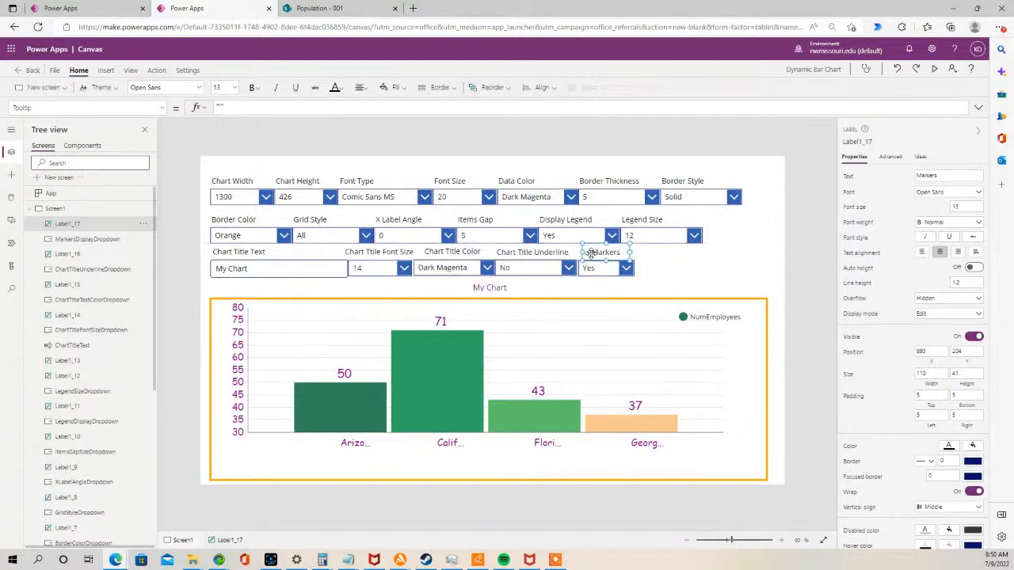
click(678, 252)
click(674, 235)
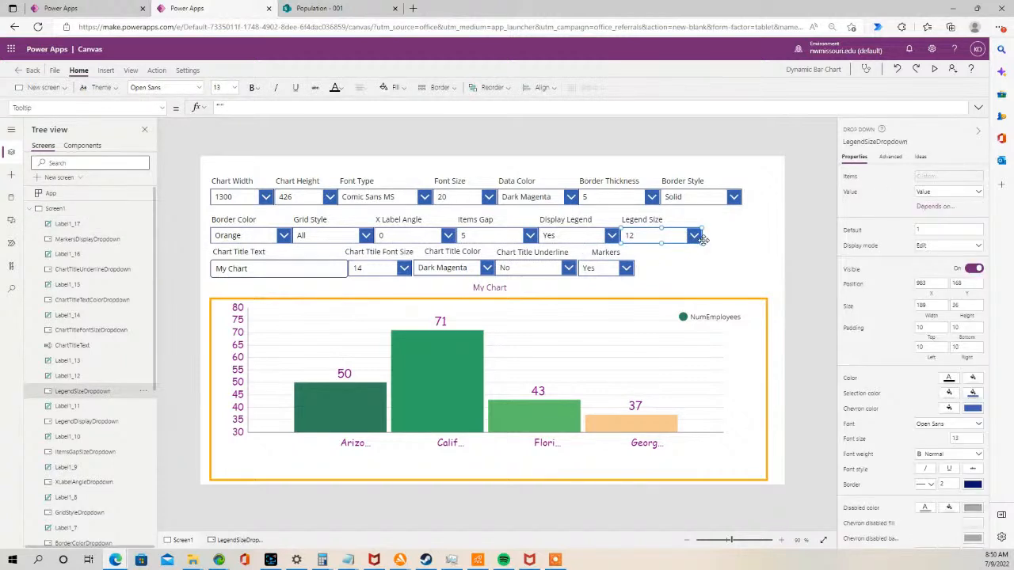
drag(689, 244, 668, 238)
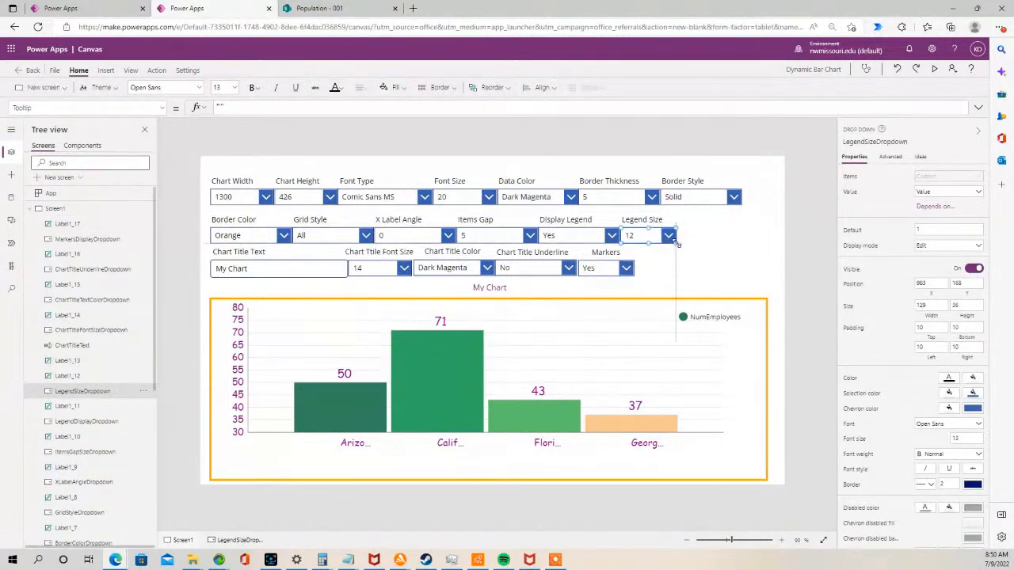
click(594, 268)
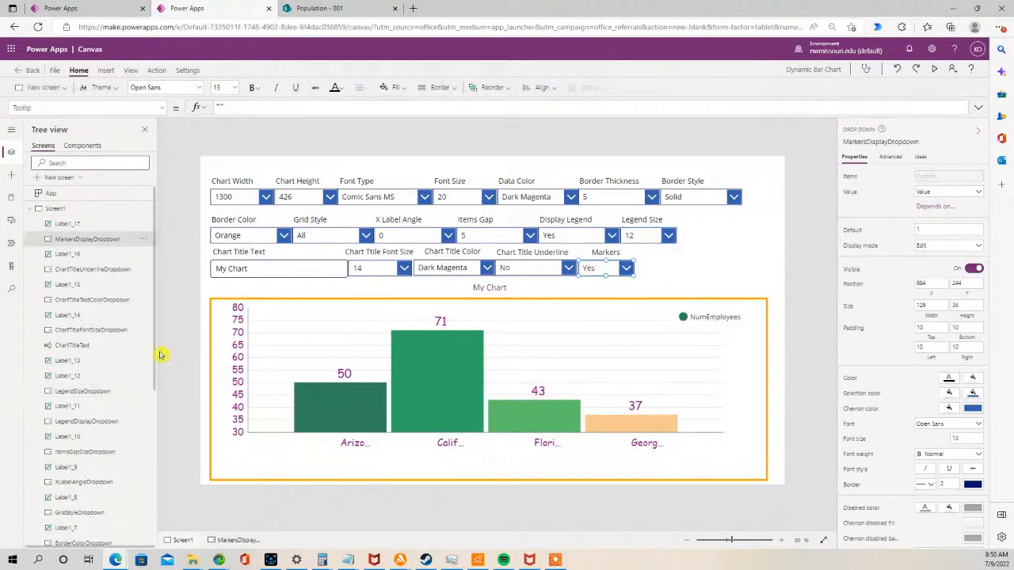
- Set the chart's Markers property to Switch(MarkersDisplayDropdown.SelectedText.Value, "Yes", true, "No", false)
click(226, 334)
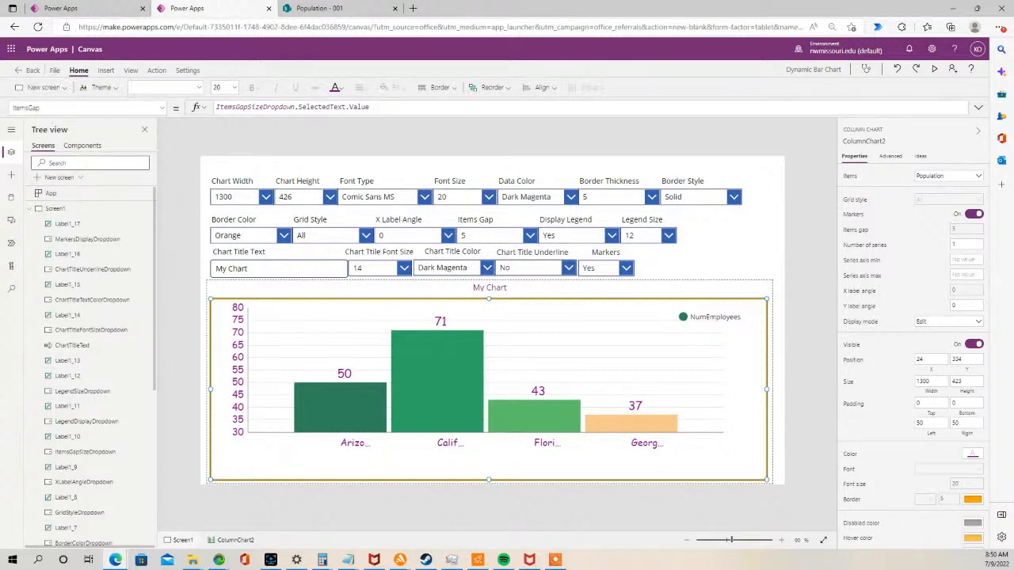
key(alt+Tab)
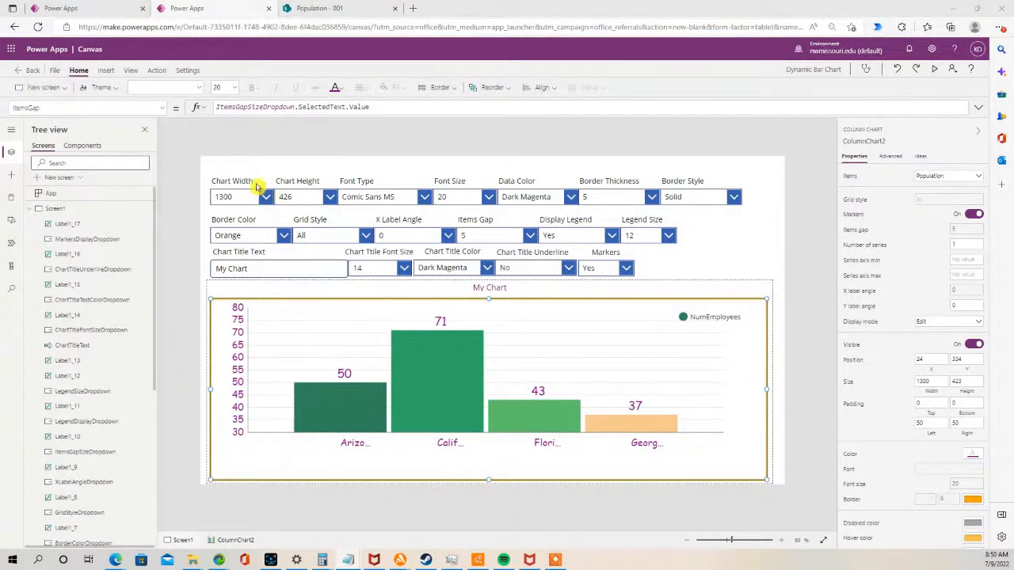
click(163, 109)
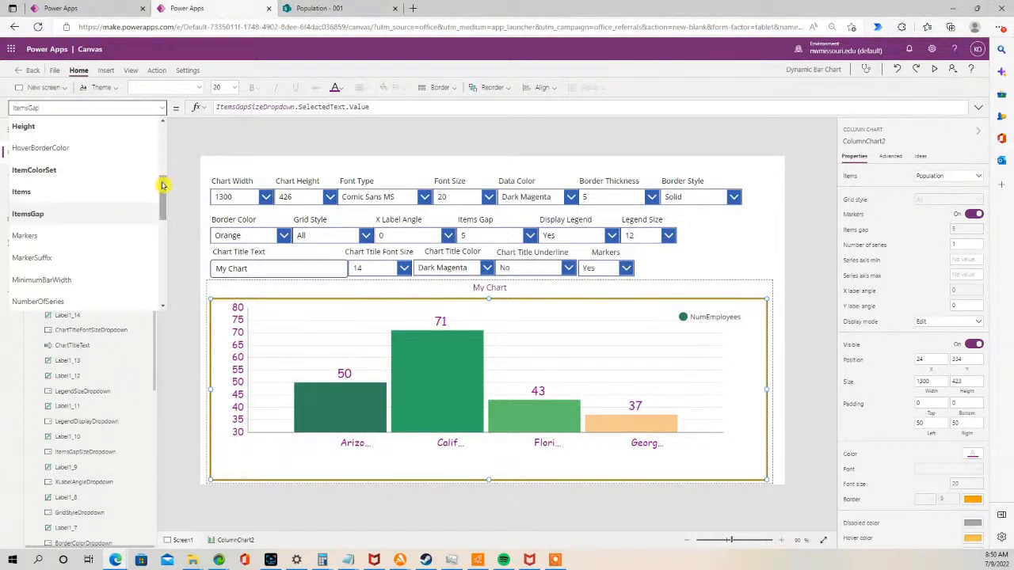
scroll(164, 190, down, 1)
click(86, 210)
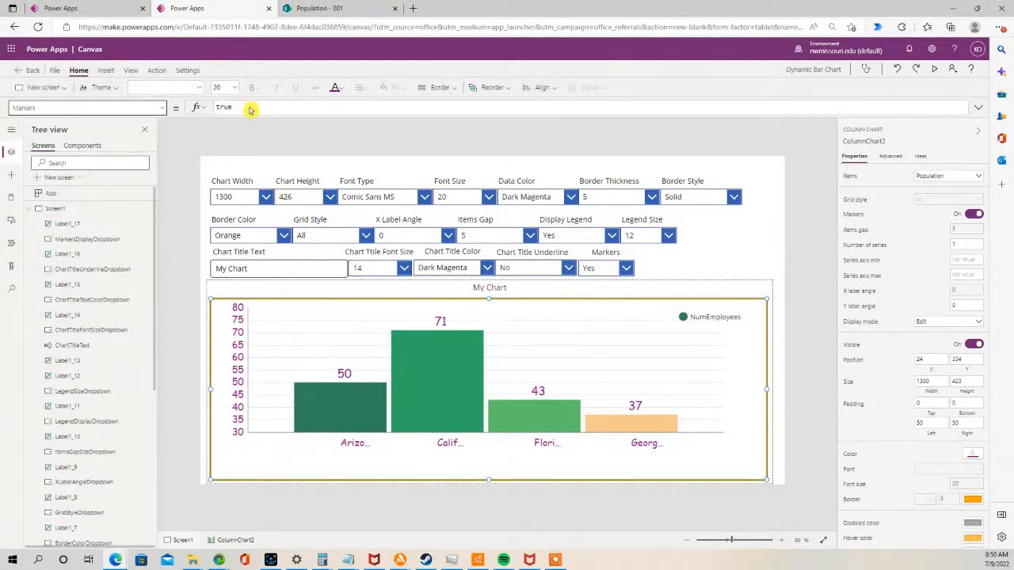
double_click(222, 107)
key(ctrl+v)
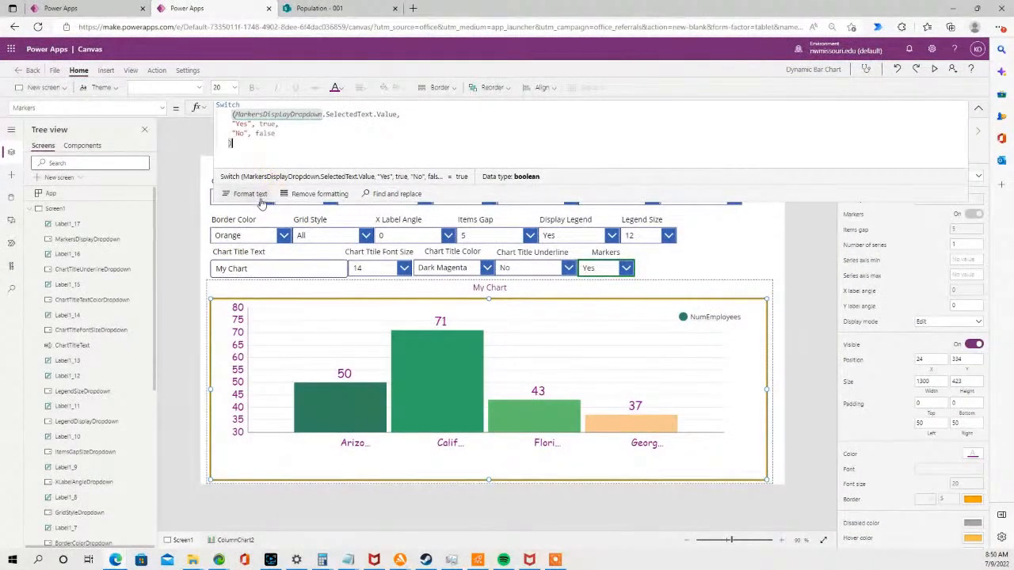
drag(259, 200, 273, 117)
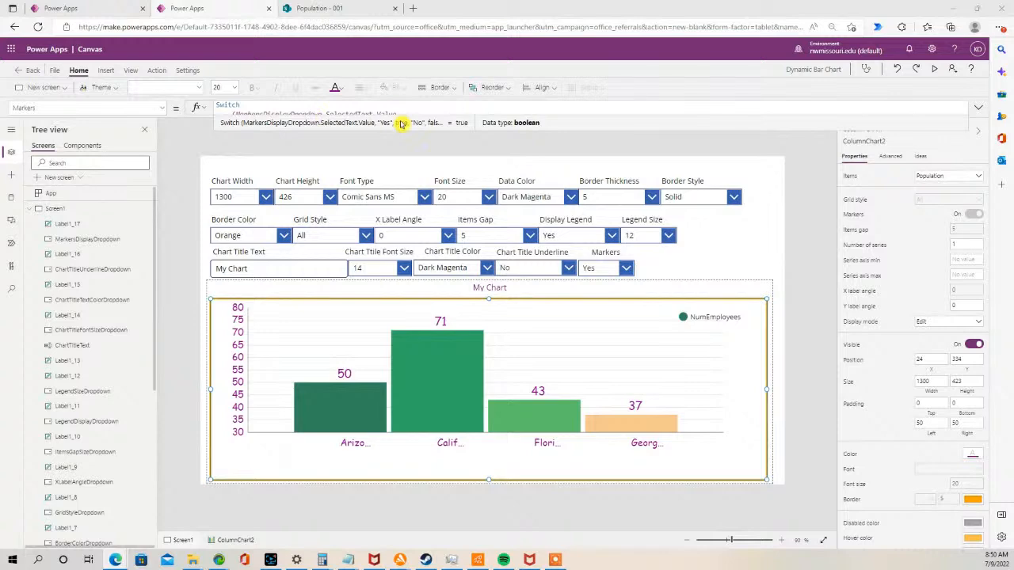
- Preview the app, toggle Markers to No and back to Yes, and close the preview
click(938, 72)
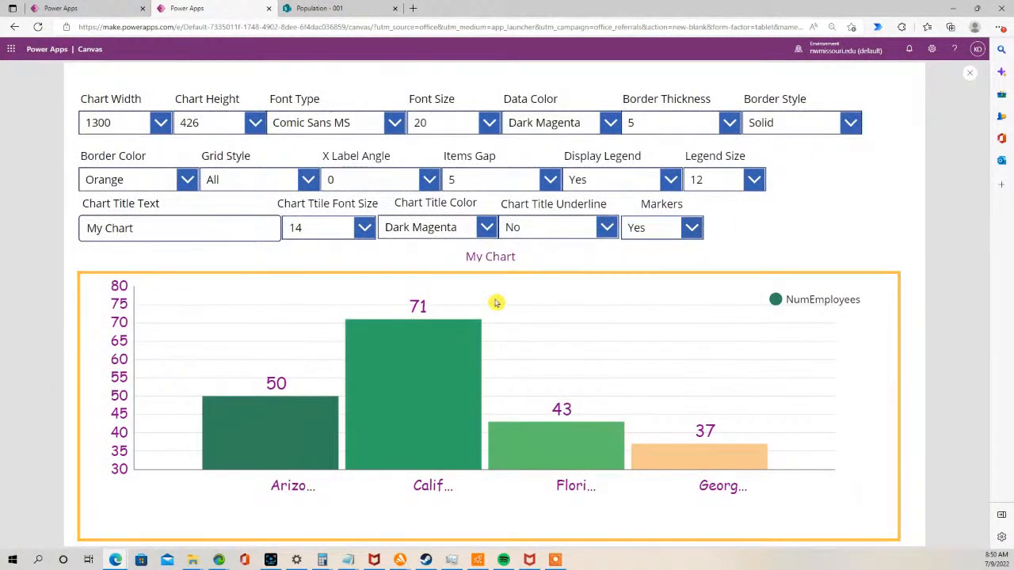
click(689, 227)
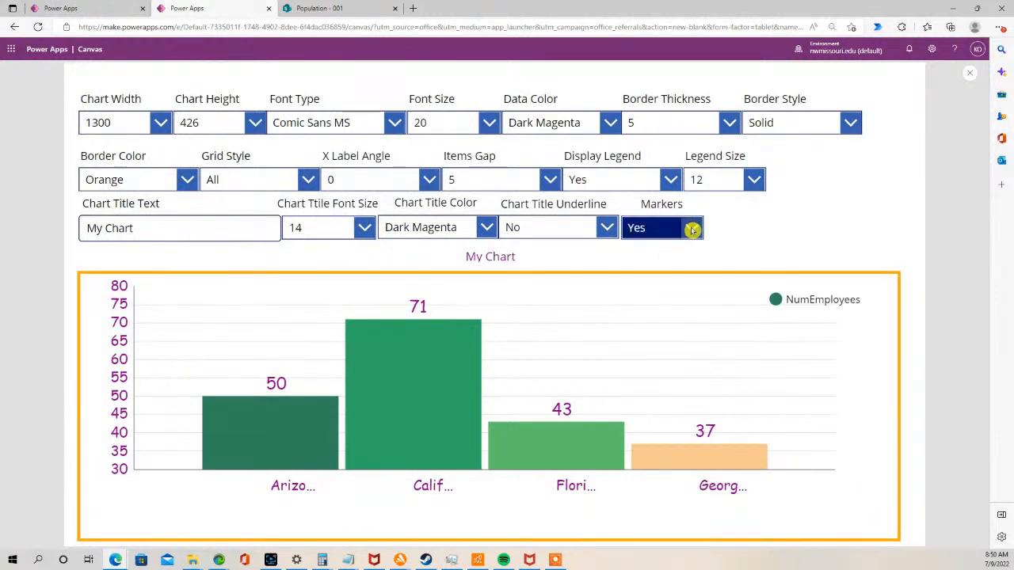
click(649, 283)
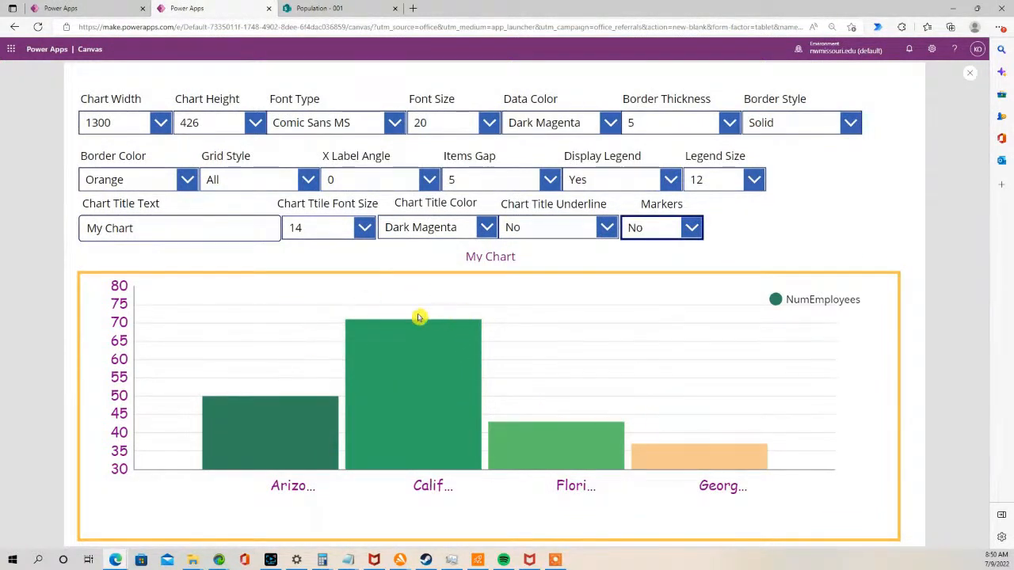
click(693, 228)
click(669, 255)
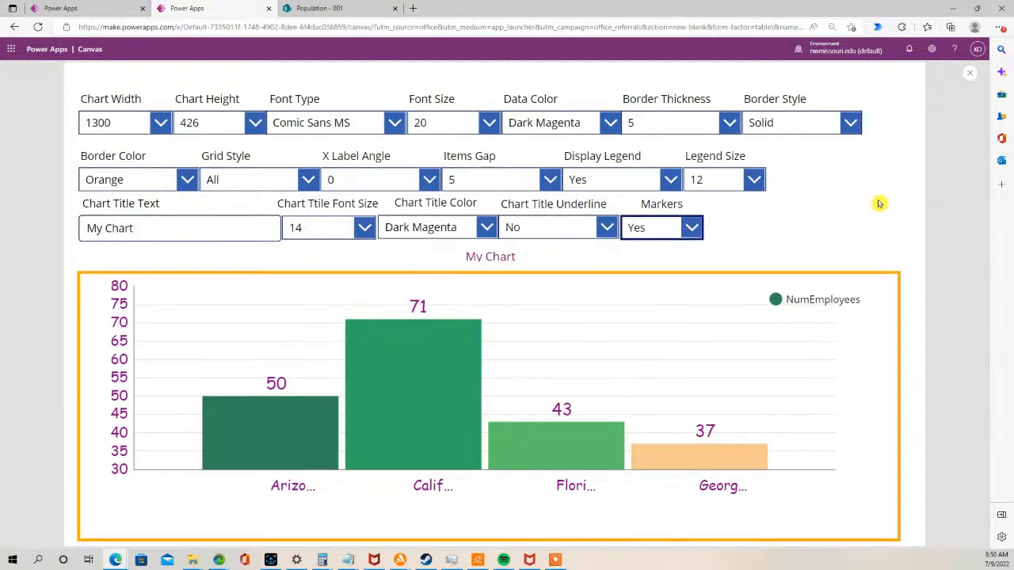
click(971, 75)
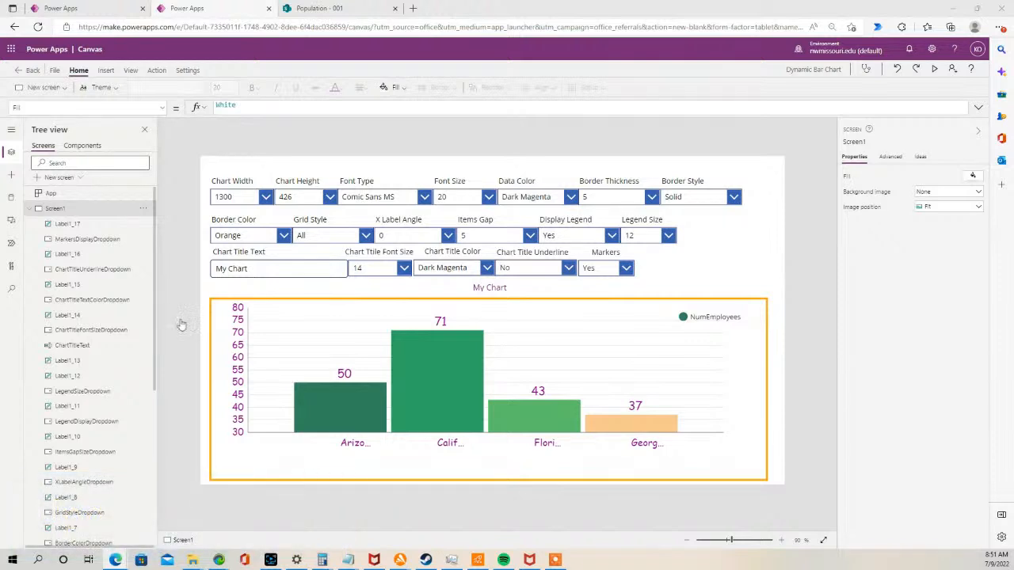
- Narrow the Border Thickness drop-down and its label, and center the label's text
click(626, 195)
drag(662, 205, 633, 205)
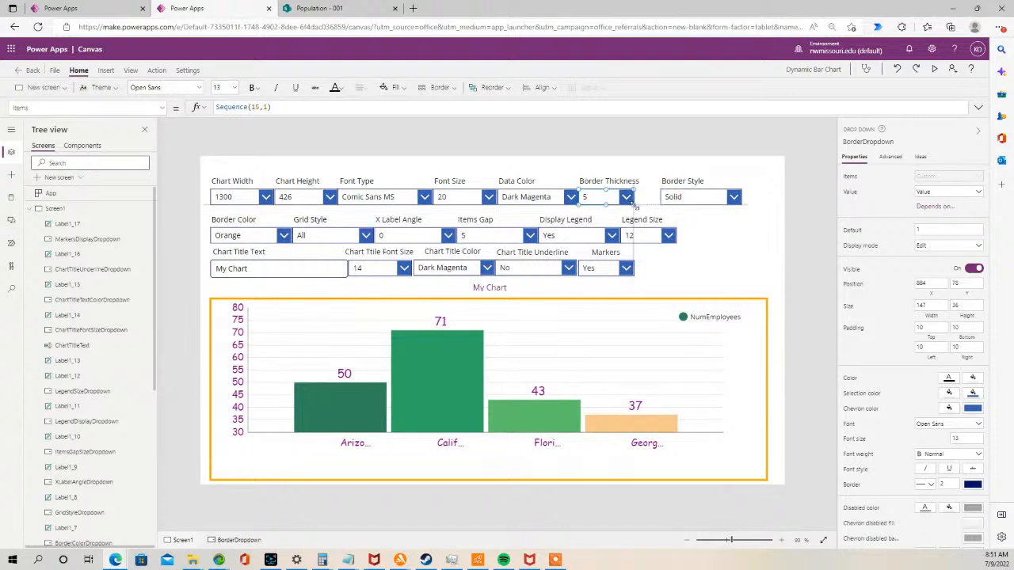
click(606, 181)
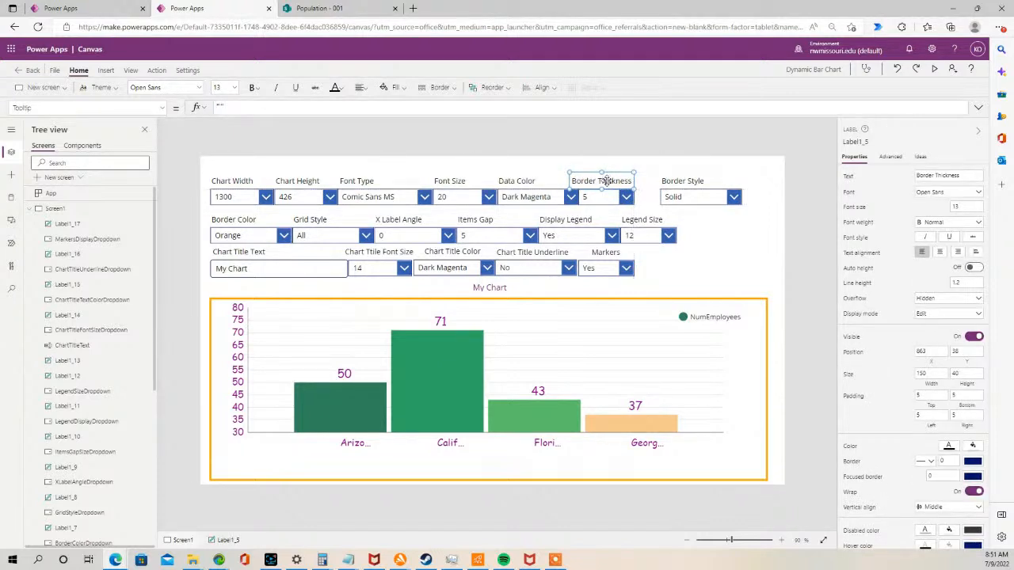
click(624, 198)
drag(630, 204, 626, 203)
click(579, 181)
drag(576, 184, 588, 184)
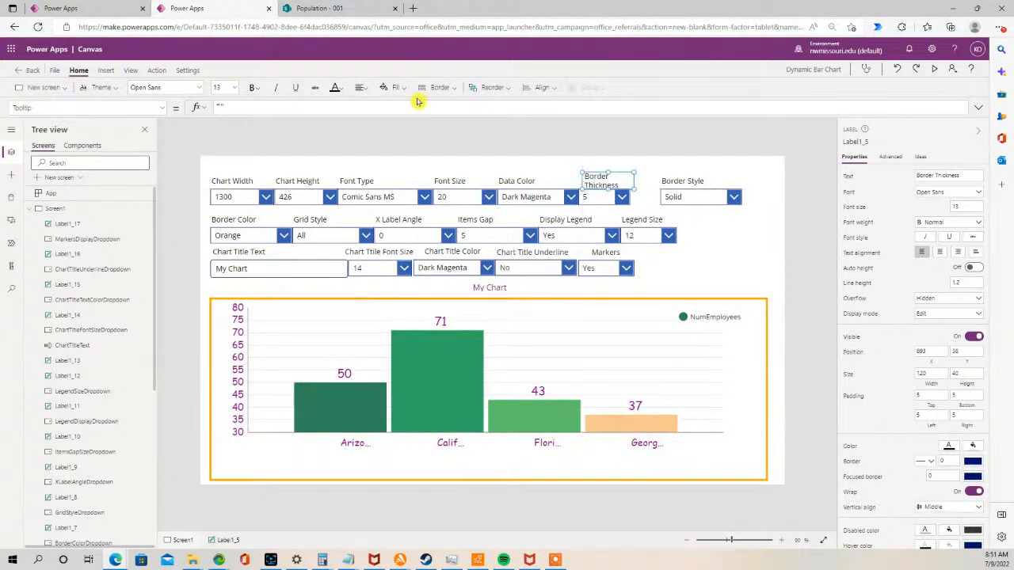
click(361, 88)
click(391, 126)
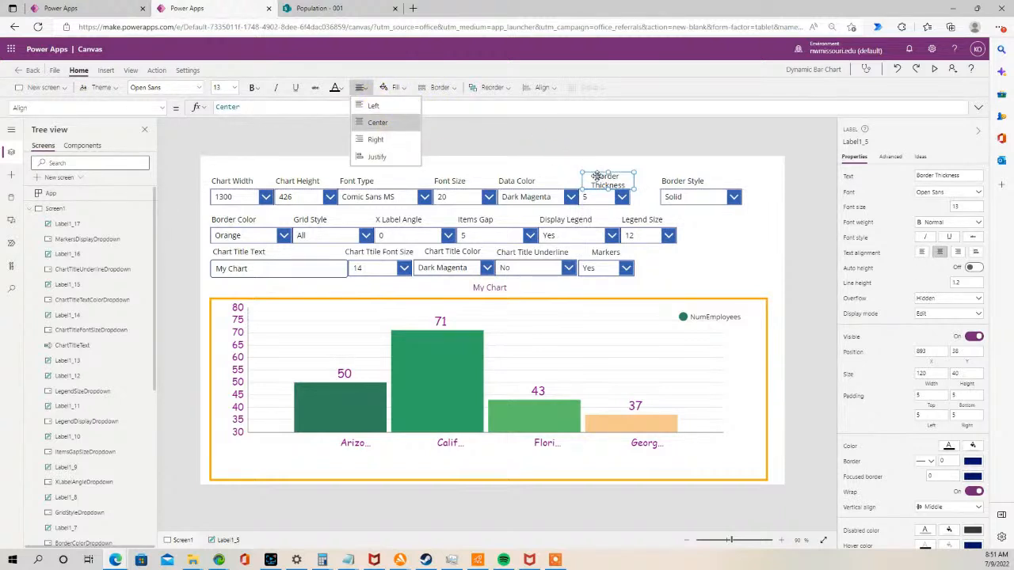
drag(597, 176, 592, 176)
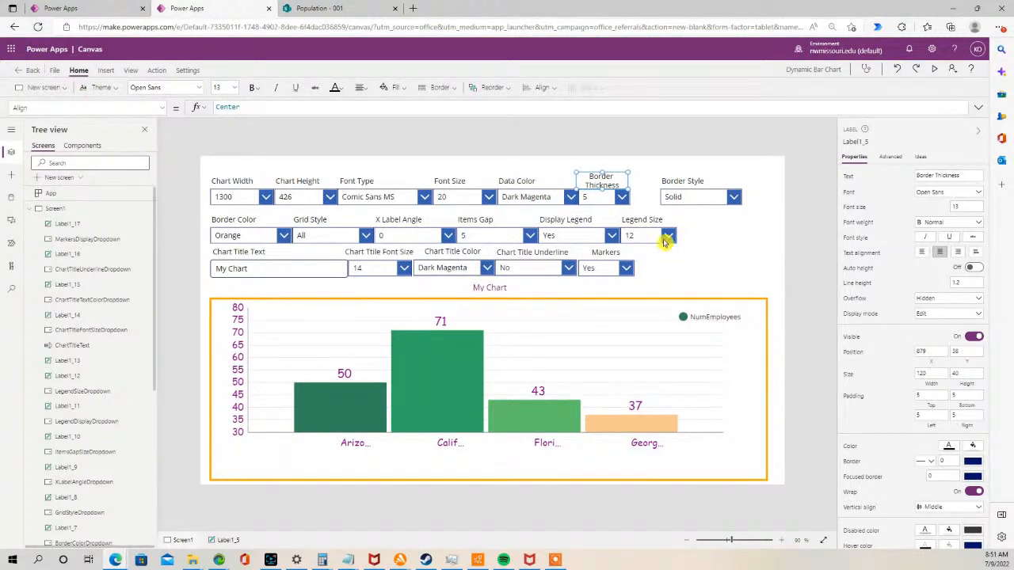
- Narrow the Display Legend drop-down and center the Legend Size label's text
click(558, 232)
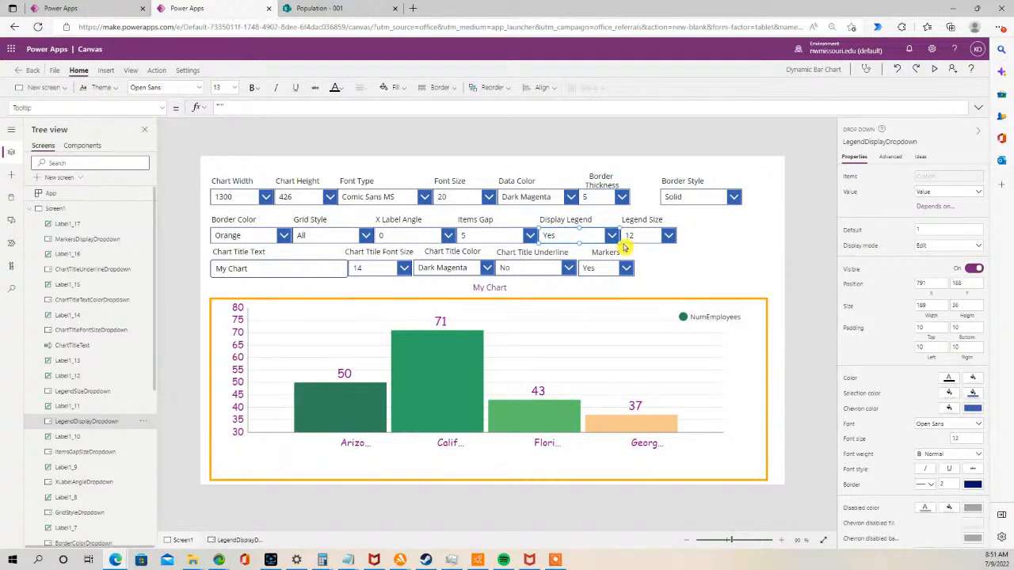
drag(616, 240, 645, 228)
click(620, 235)
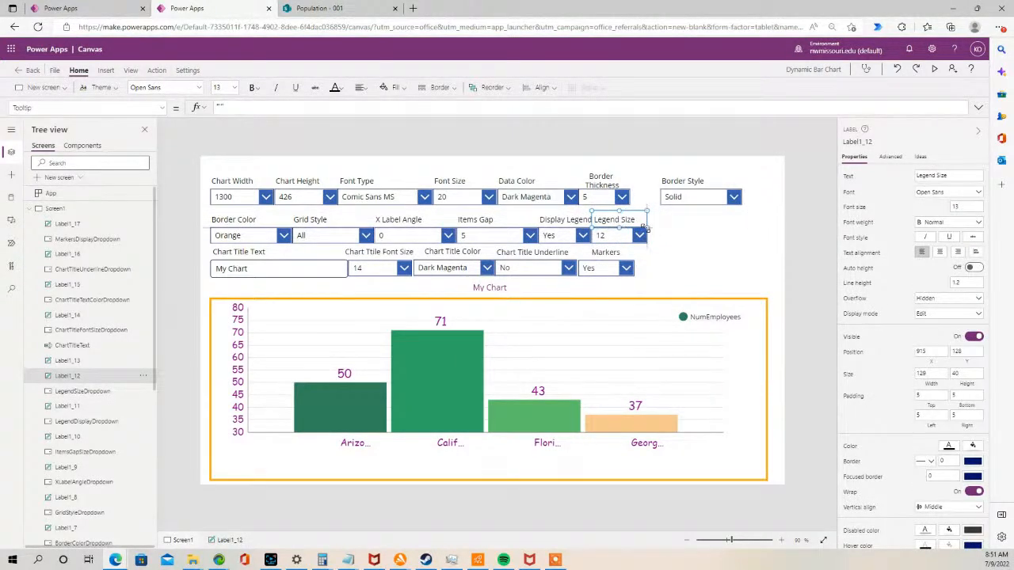
click(361, 88)
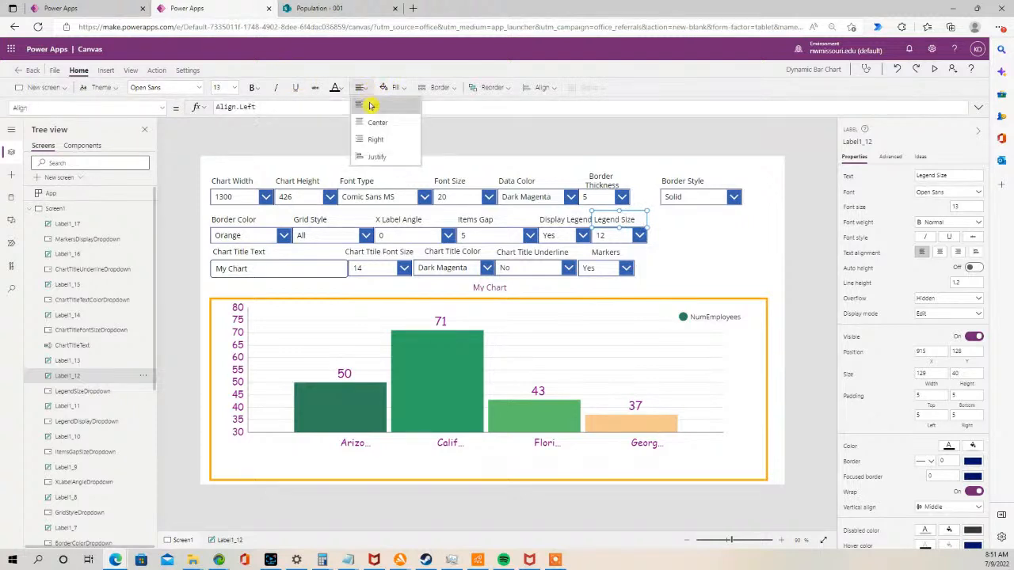
click(379, 126)
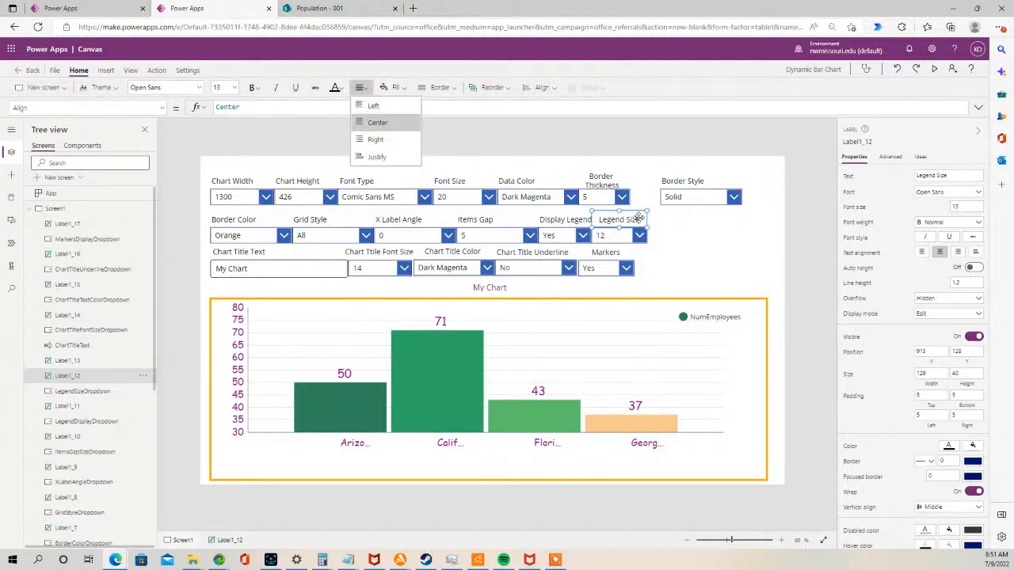
click(715, 233)
- Narrow the Items Gap drop-down and center its label's text
click(509, 234)
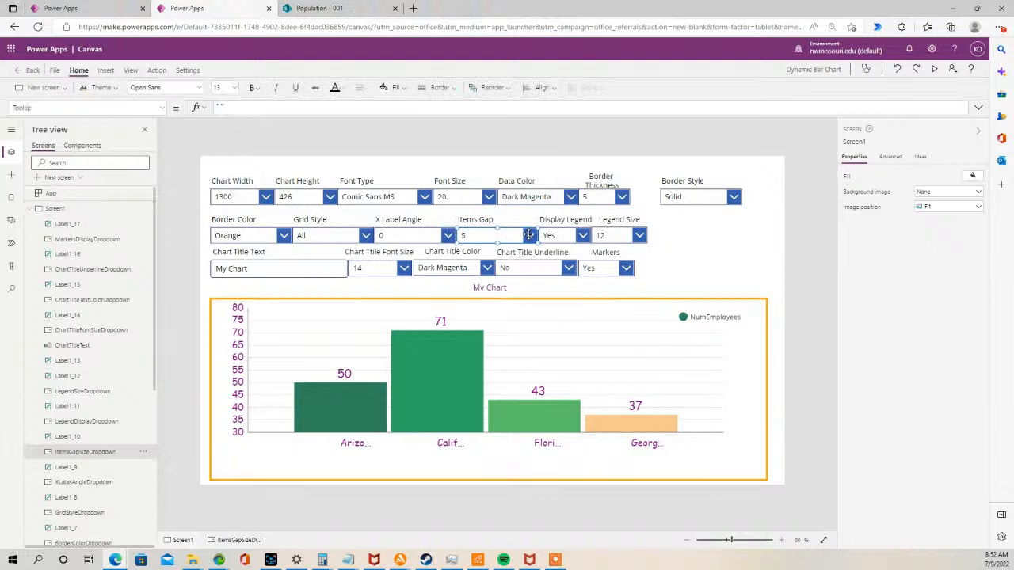
drag(539, 244, 507, 240)
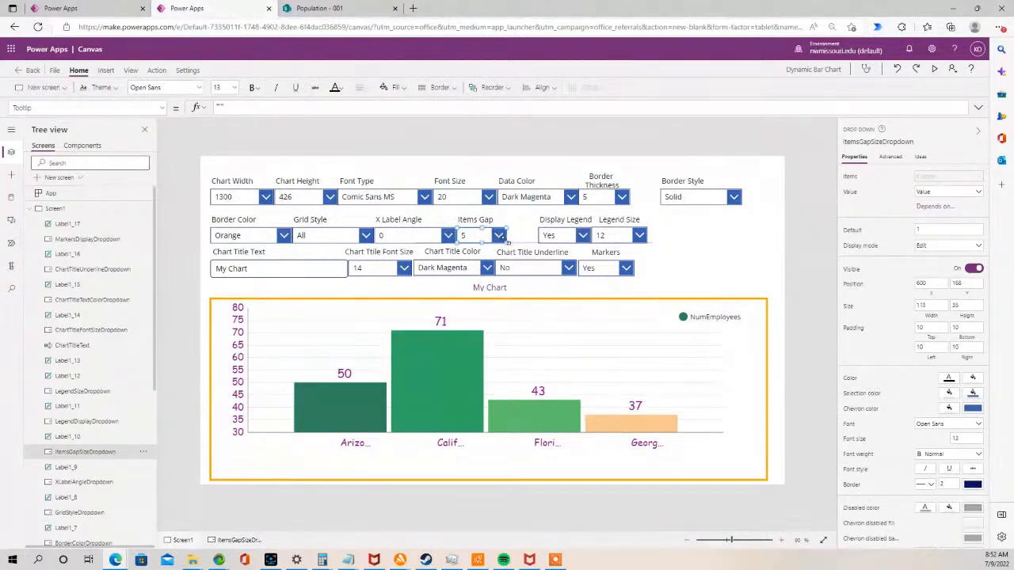
click(478, 219)
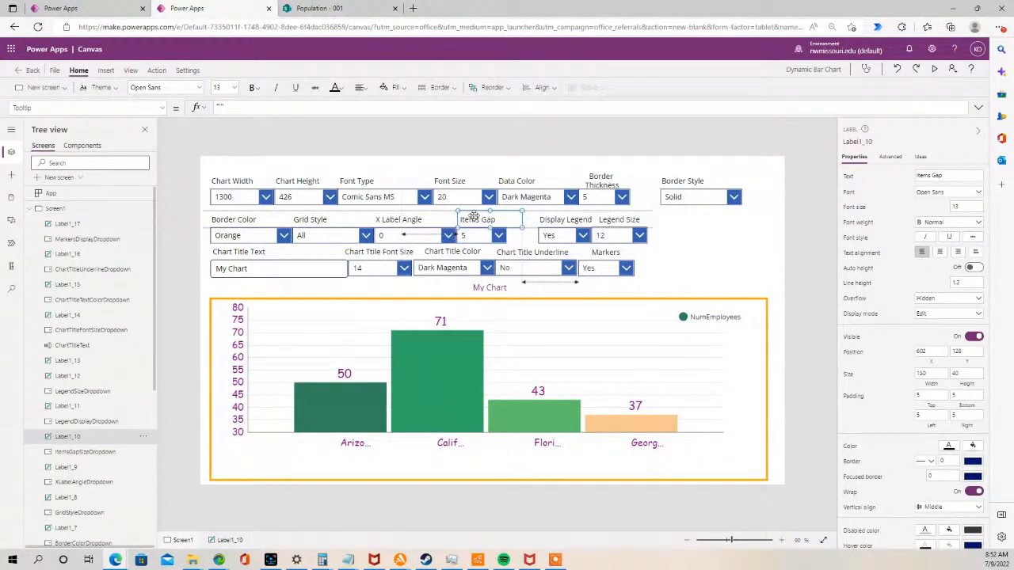
click(360, 87)
click(377, 123)
- Move the Items Gap label, Display Legend and Legend Size controls left to close the gaps
drag(459, 226, 479, 218)
drag(550, 235, 525, 221)
click(529, 220)
drag(636, 235, 587, 223)
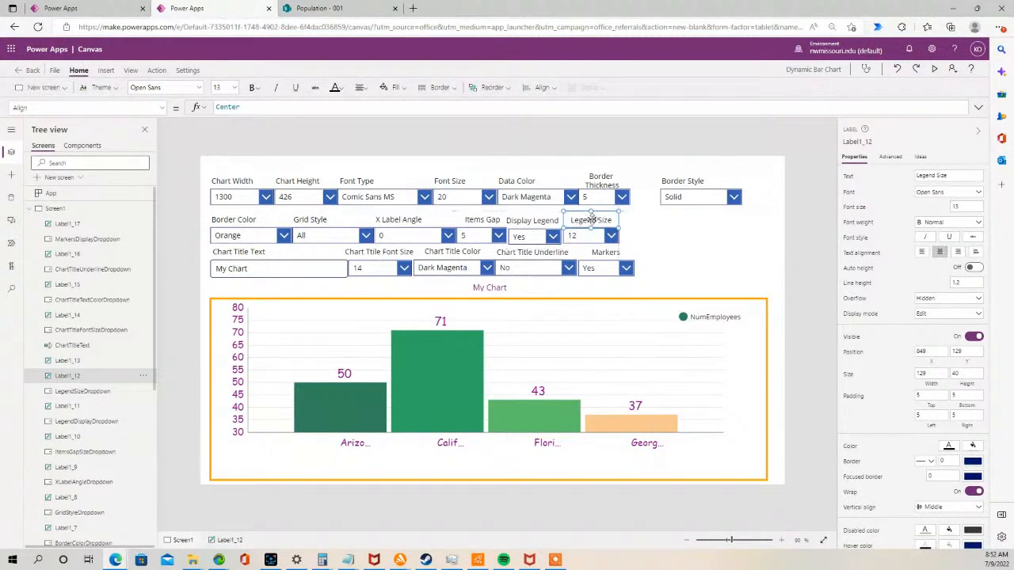
- Move the Border Style drop-down and its label down to the third row beside Markers
drag(685, 198, 645, 233)
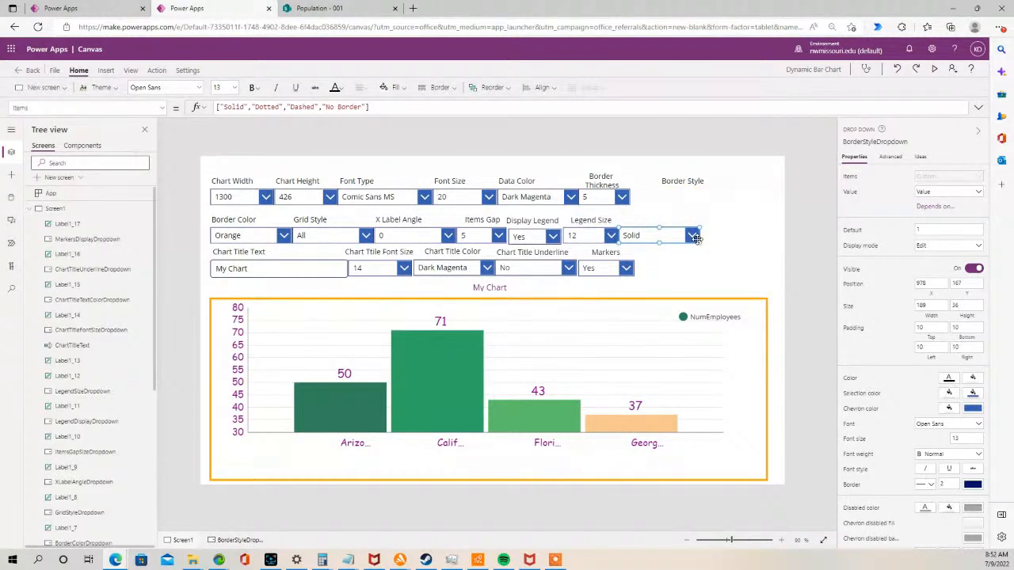
drag(656, 241, 670, 275)
drag(681, 181, 662, 254)
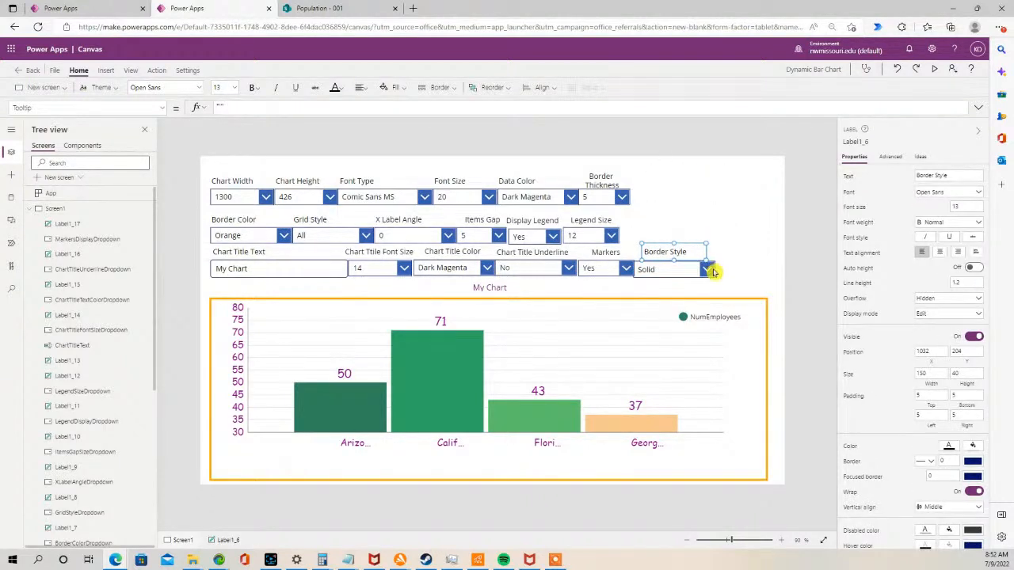
click(704, 221)
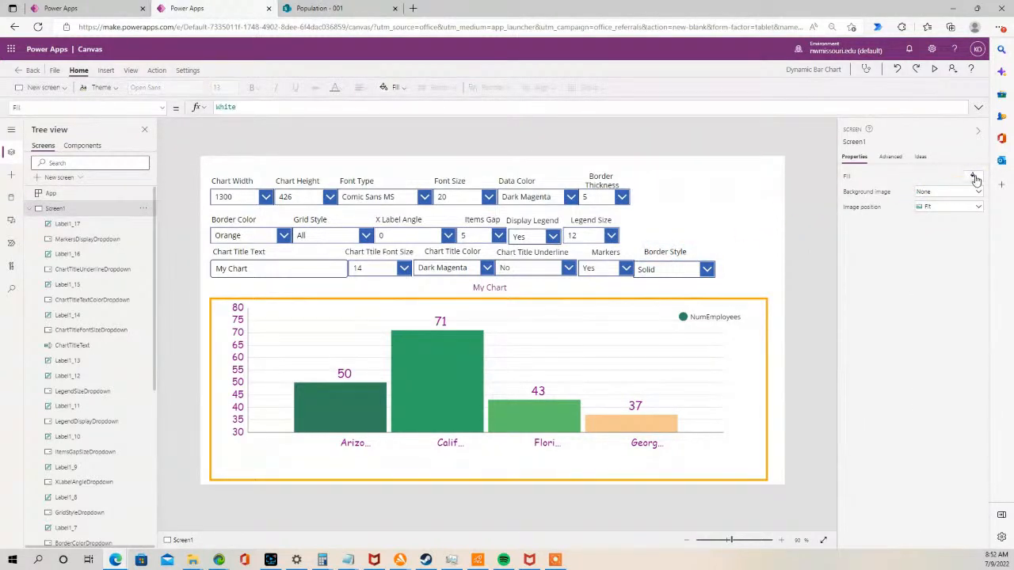
- Set the screen's fill colour to grey RGBA(116, 116, 116, 1)
click(974, 177)
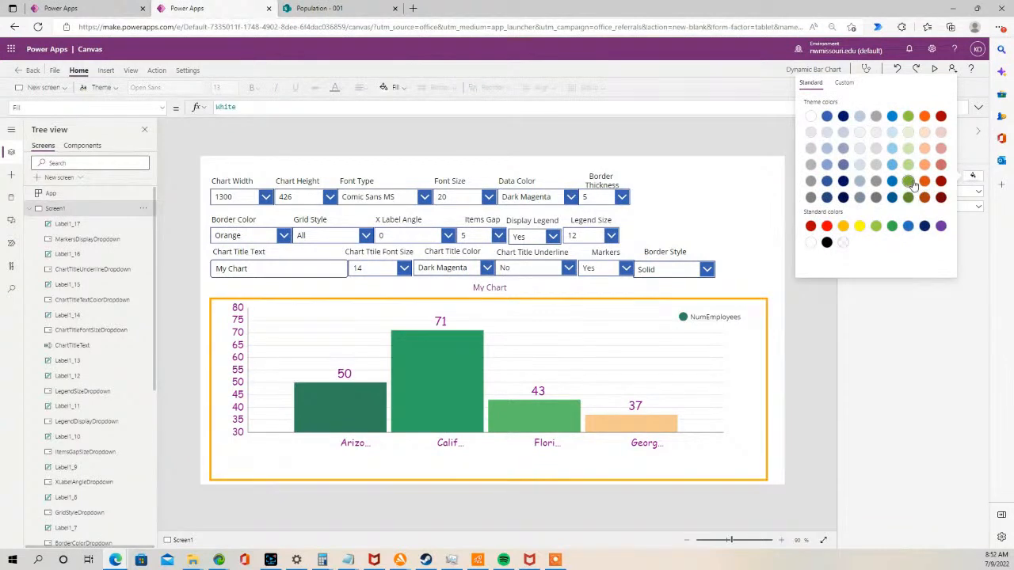
click(925, 182)
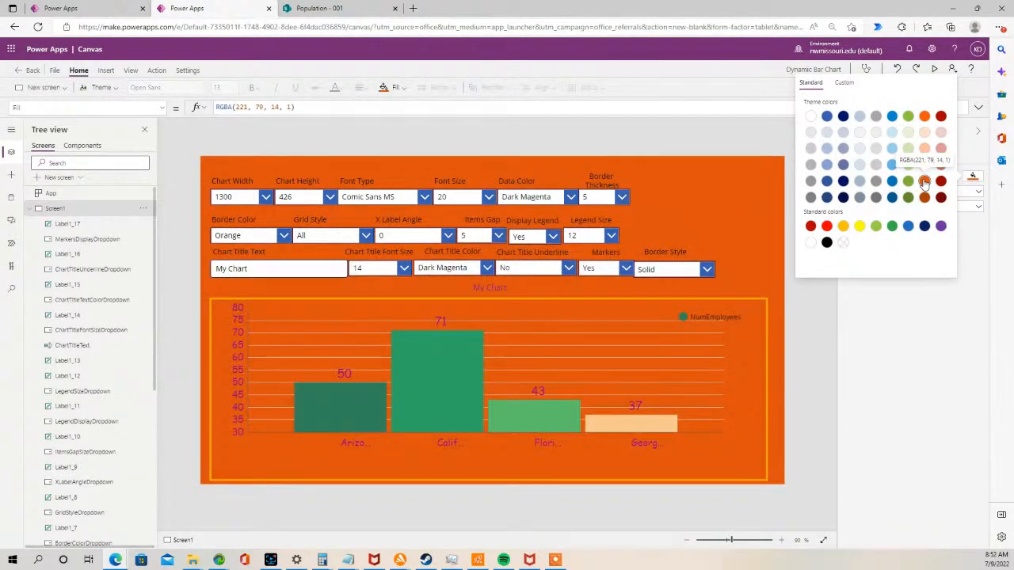
click(844, 182)
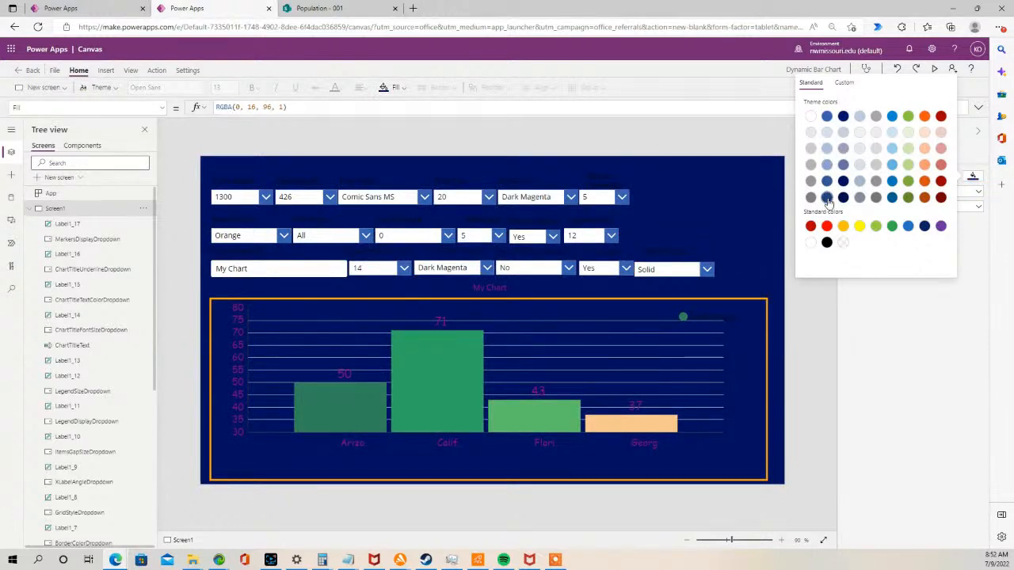
click(877, 198)
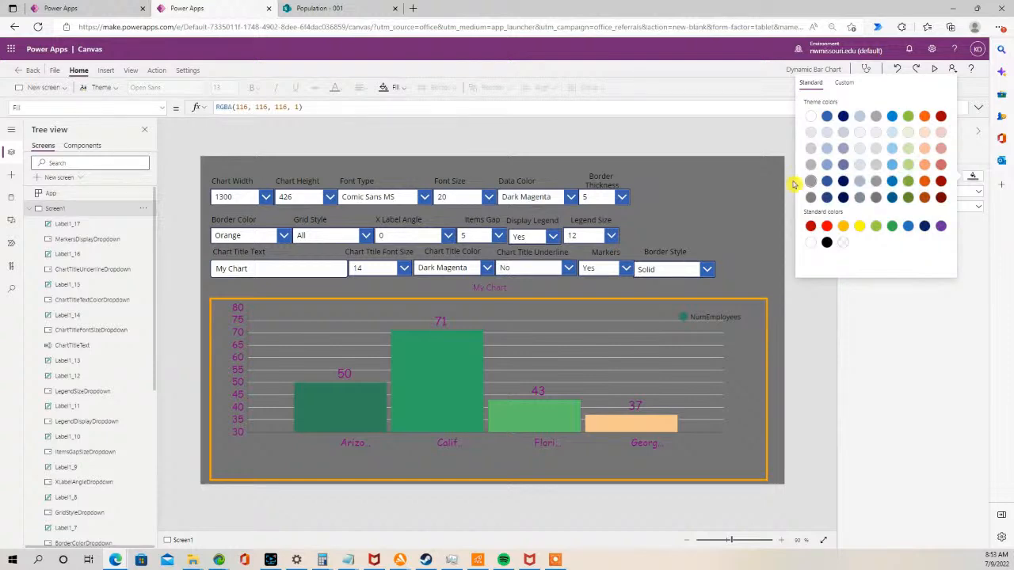
click(743, 187)
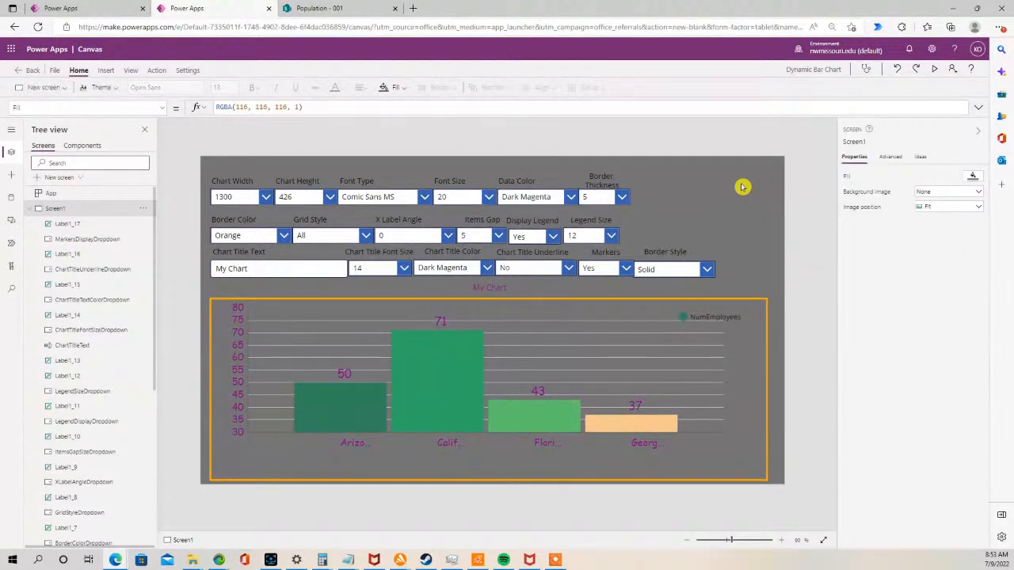
- Select all eighteen control labels and set their font colour to white
click(234, 178)
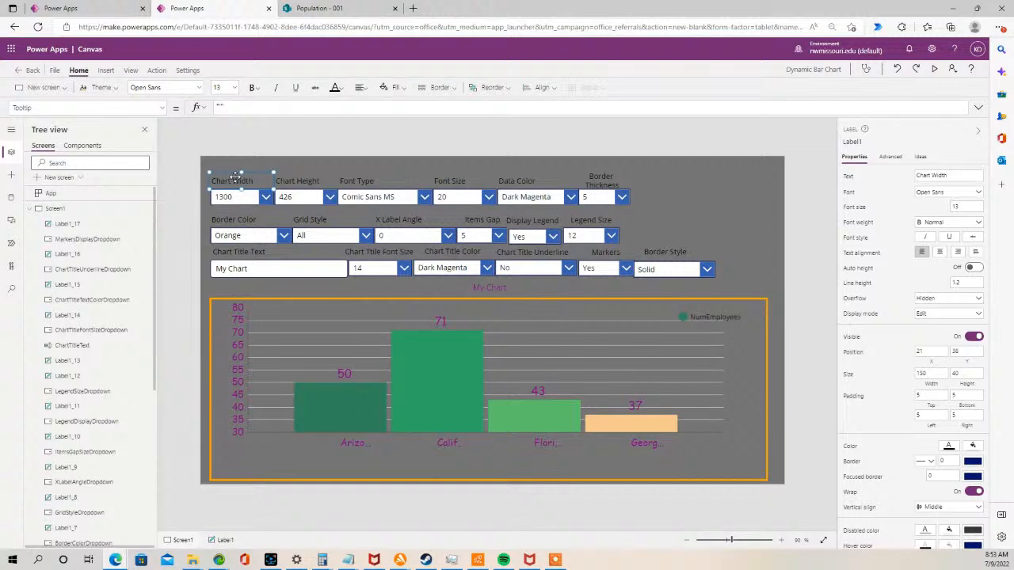
shift+click(301, 181)
shift+click(379, 180)
shift+click(446, 179)
shift+click(516, 181)
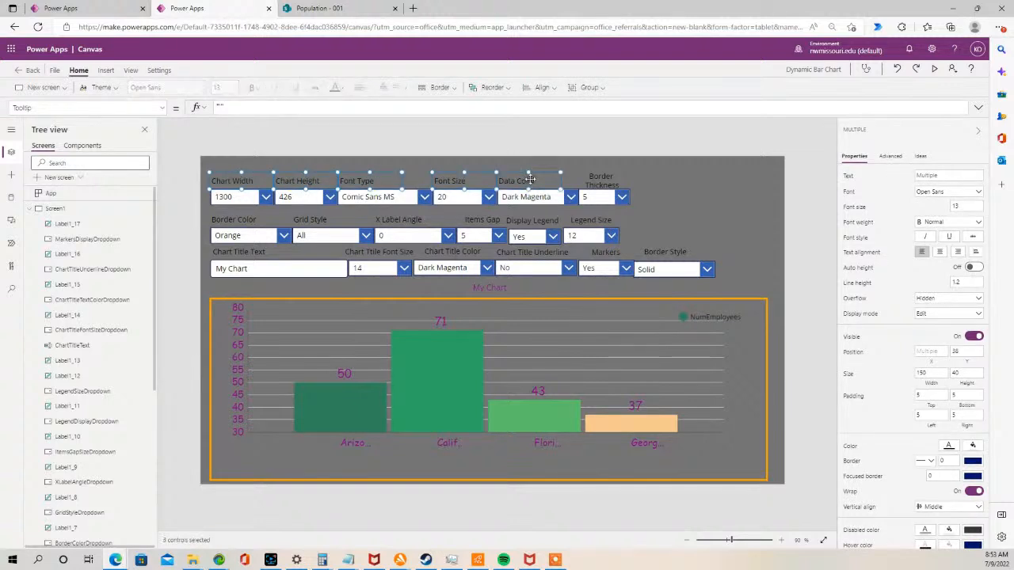
shift+click(596, 182)
shift+click(590, 221)
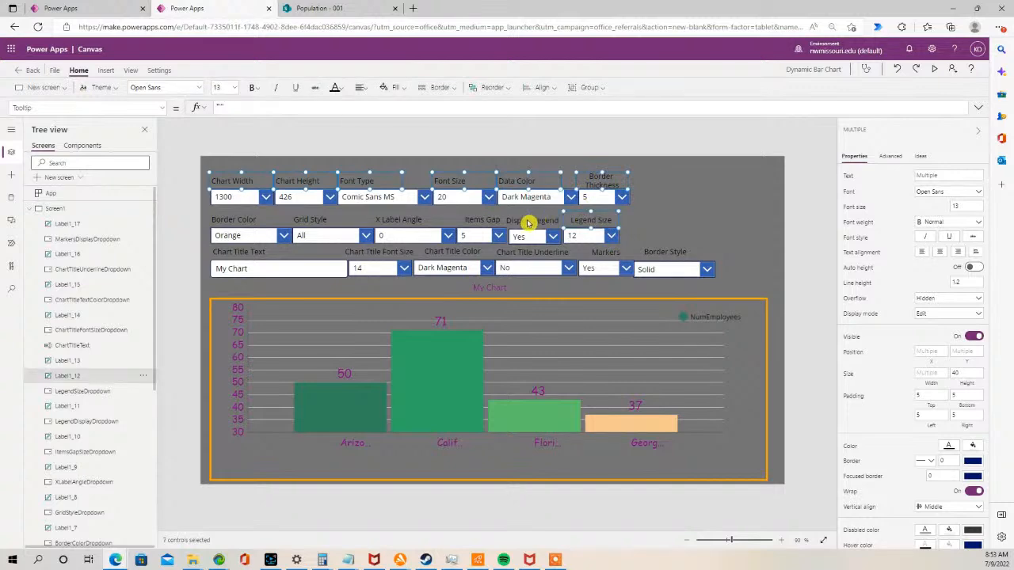
shift+click(530, 221)
shift+click(481, 221)
shift+click(404, 219)
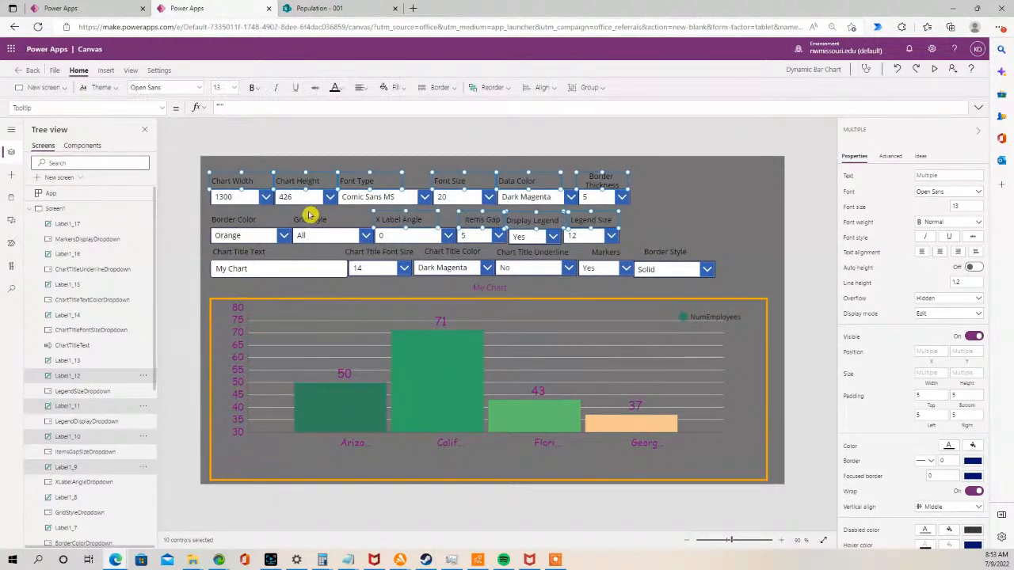
shift+click(311, 219)
shift+click(236, 220)
shift+click(229, 251)
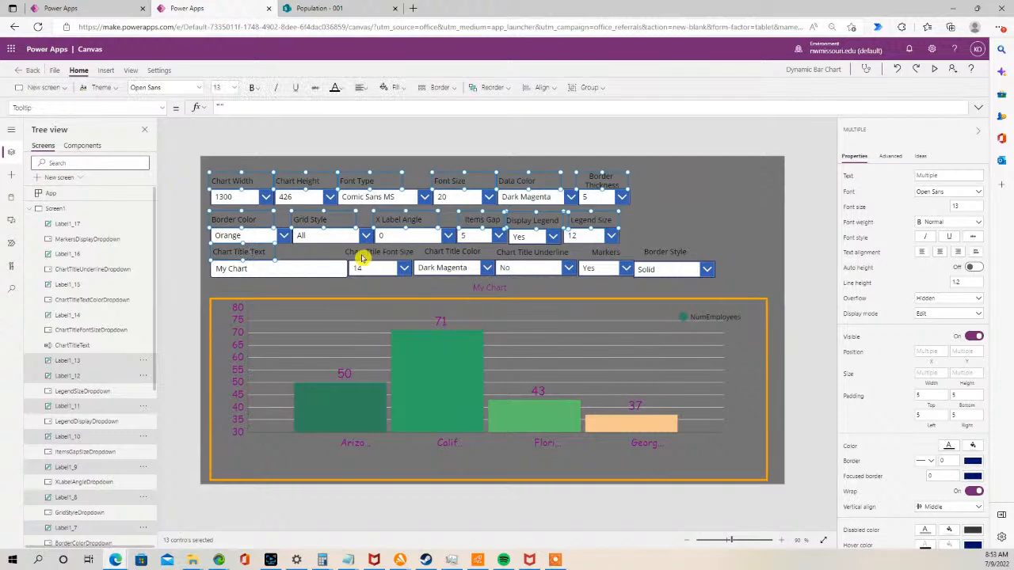
shift+click(374, 252)
shift+click(448, 252)
shift+click(516, 252)
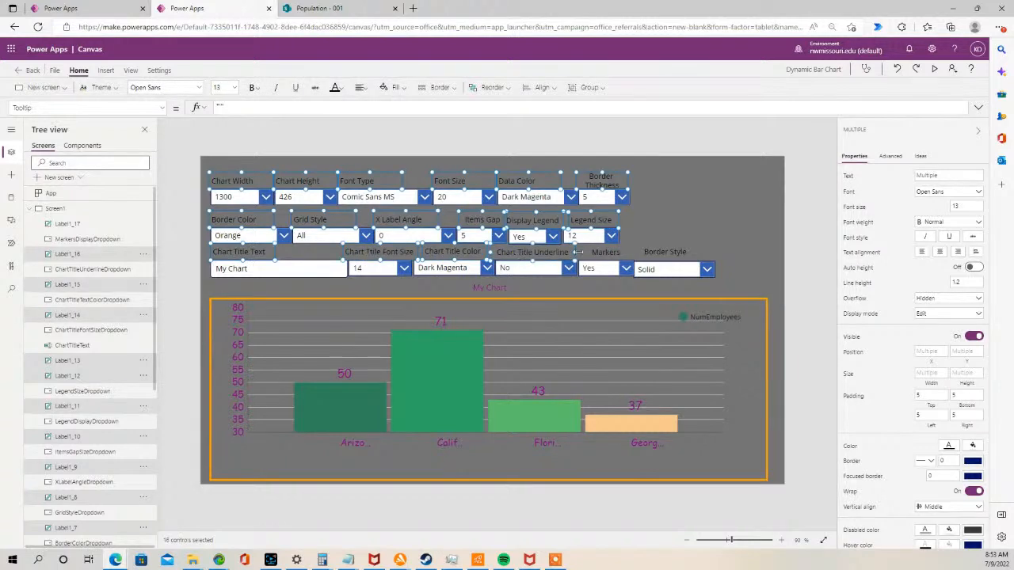
shift+click(604, 252)
shift+click(659, 254)
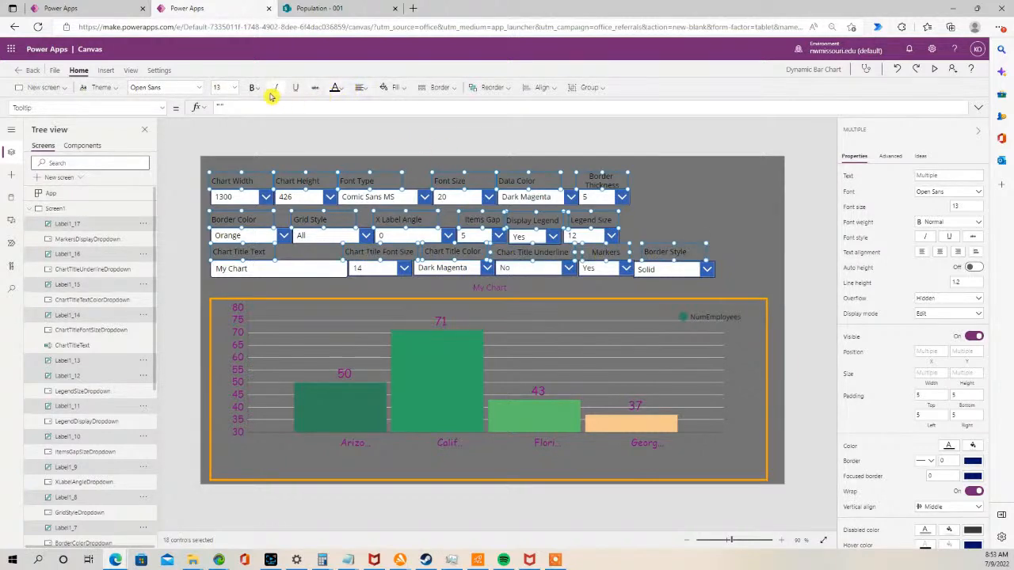
click(343, 89)
click(340, 137)
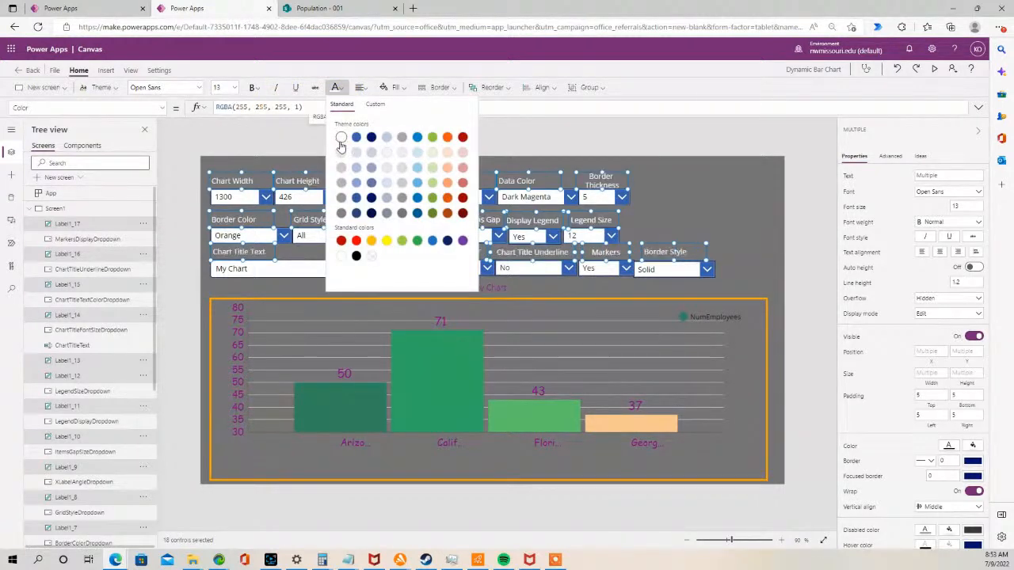
click(265, 141)
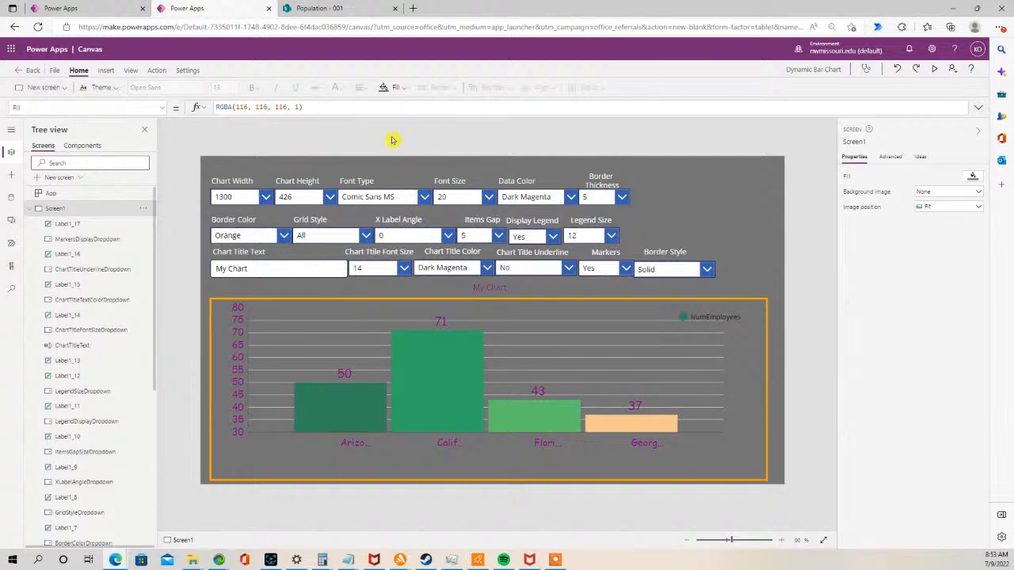
- Insert a rectangle and size it to fill the empty top-right corner beside the controls
click(106, 71)
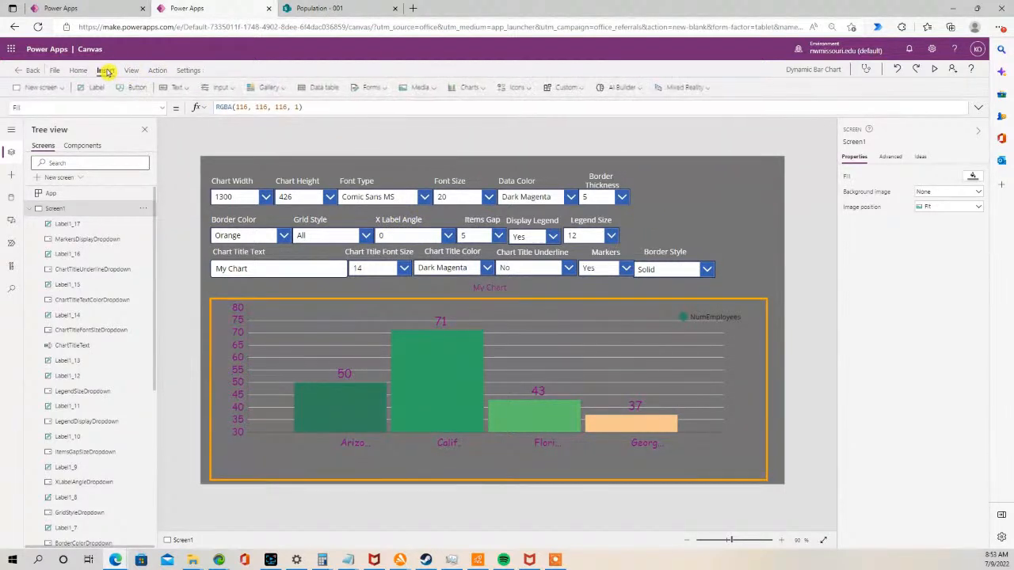
click(523, 88)
drag(612, 115, 614, 254)
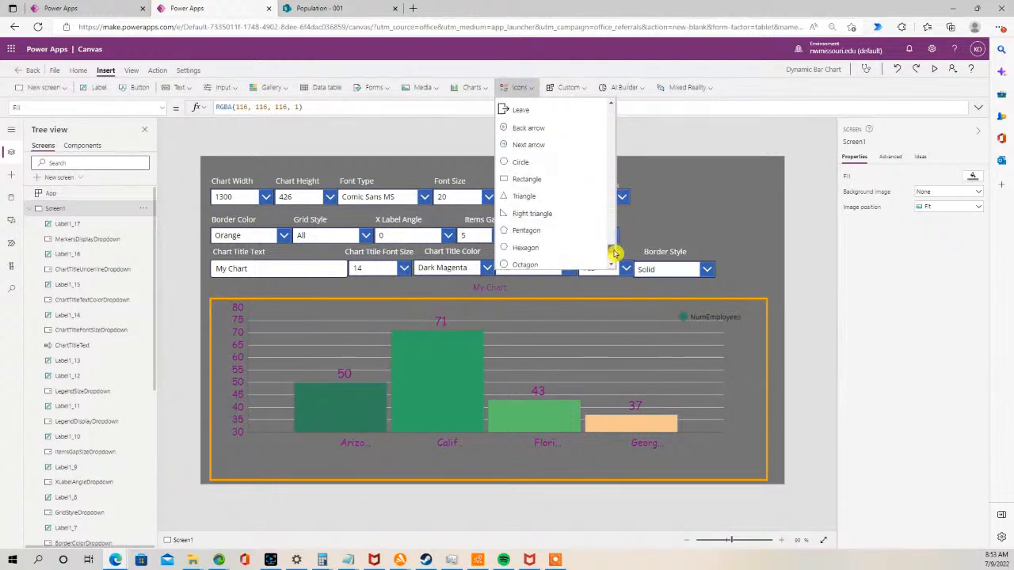
click(545, 172)
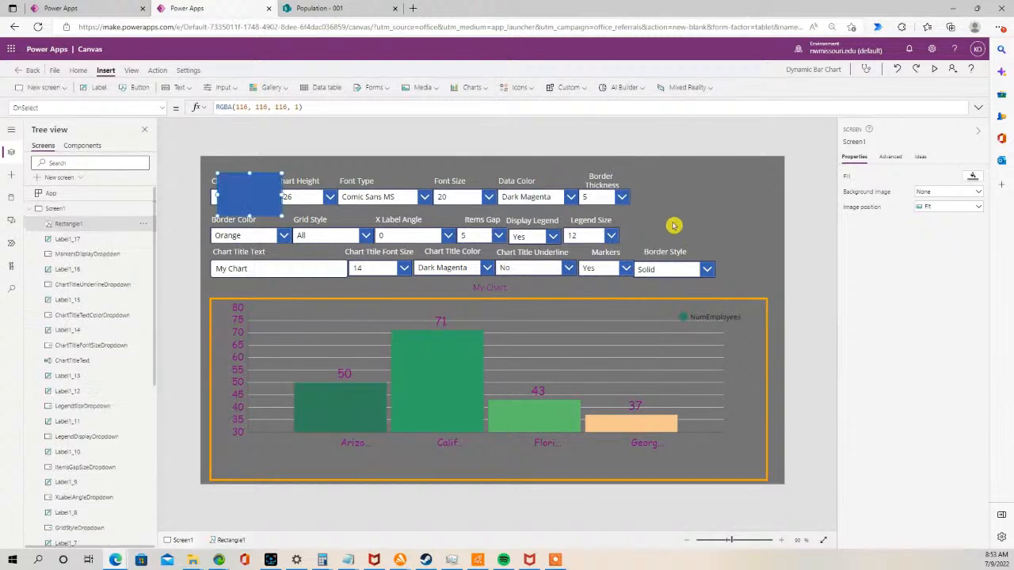
drag(253, 200, 785, 248)
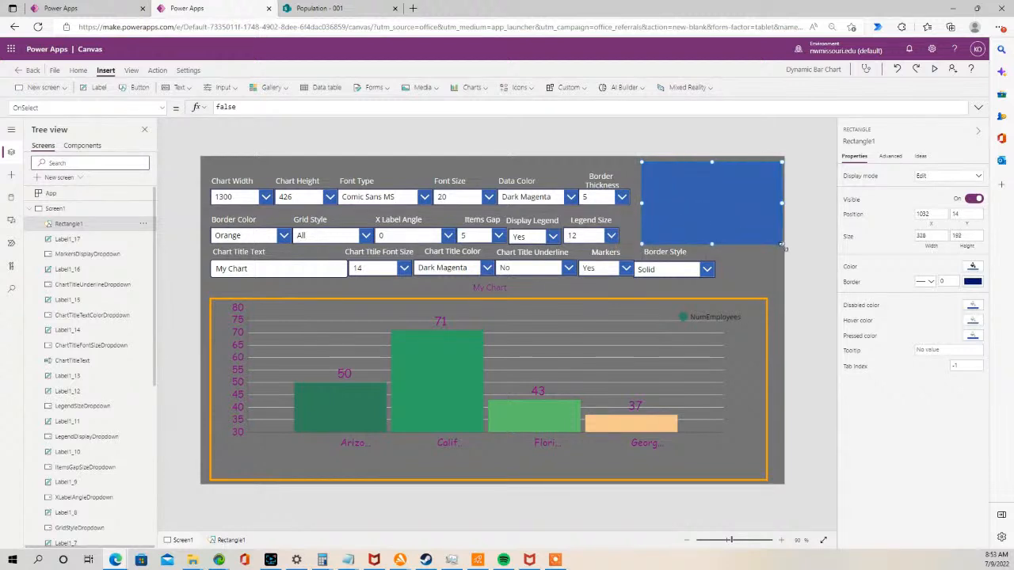
drag(719, 234, 781, 252)
click(695, 138)
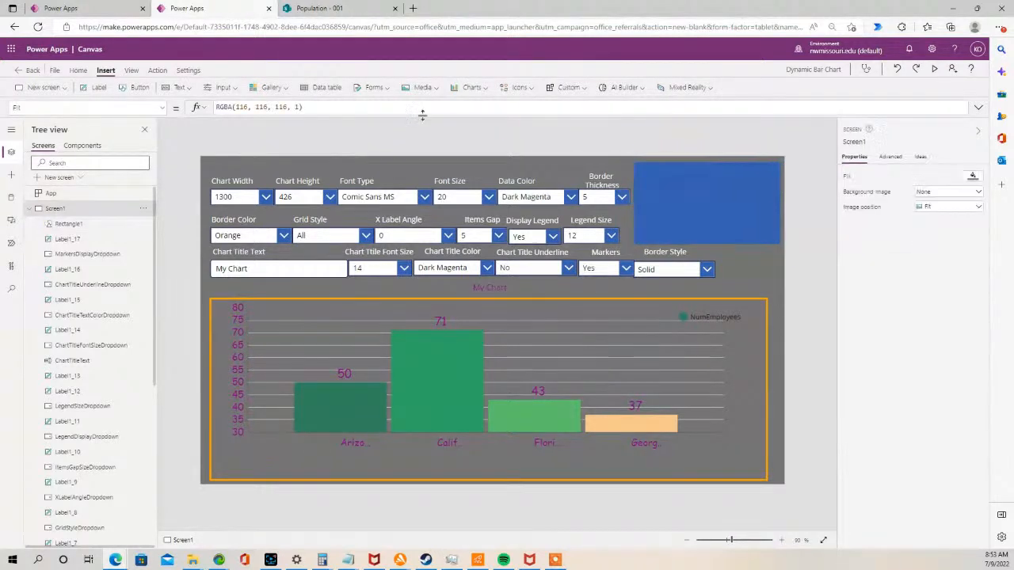
- Add a label on top of the rectangle with the text "Update Data"
click(98, 87)
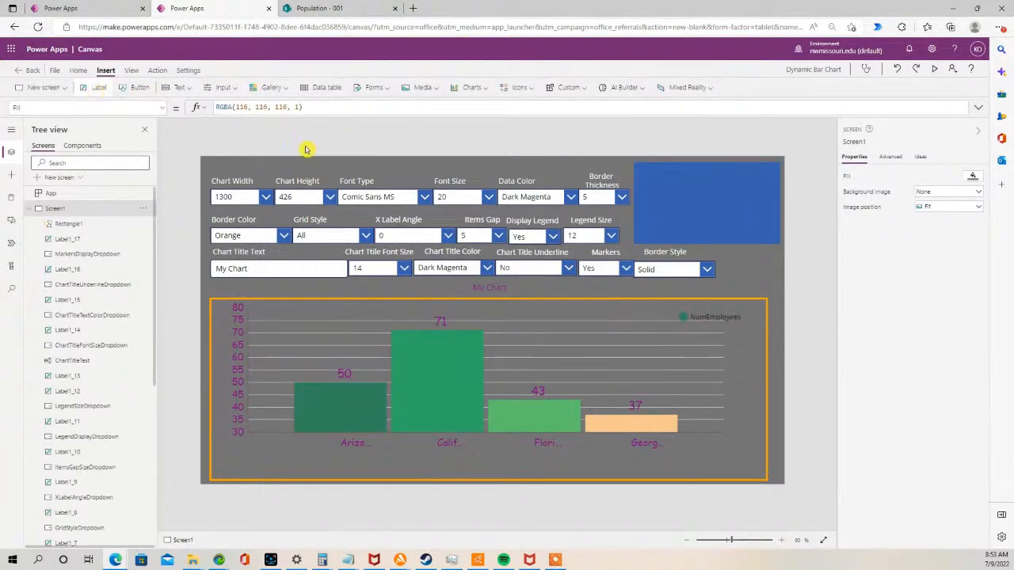
drag(268, 181, 725, 175)
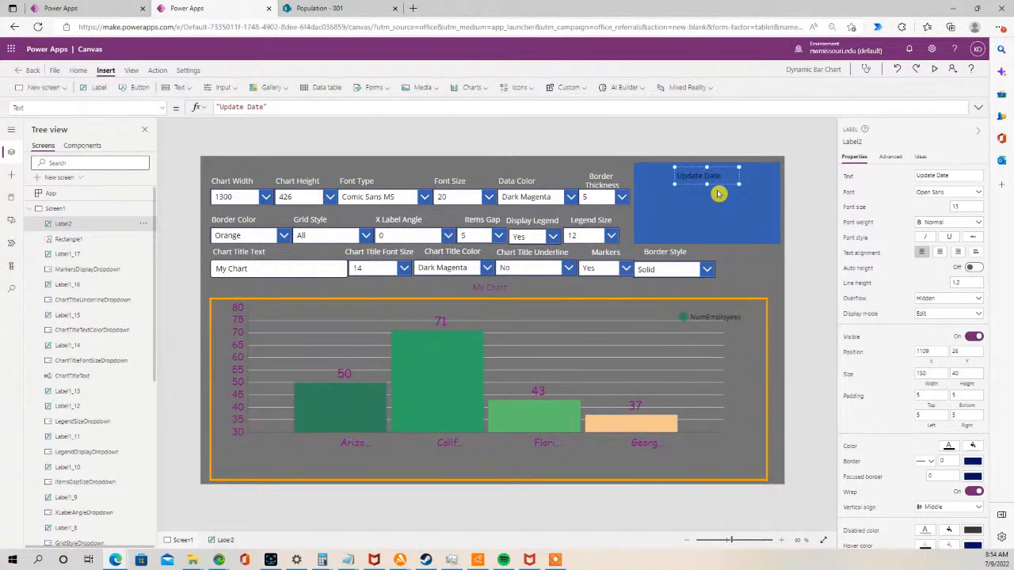
text(a)
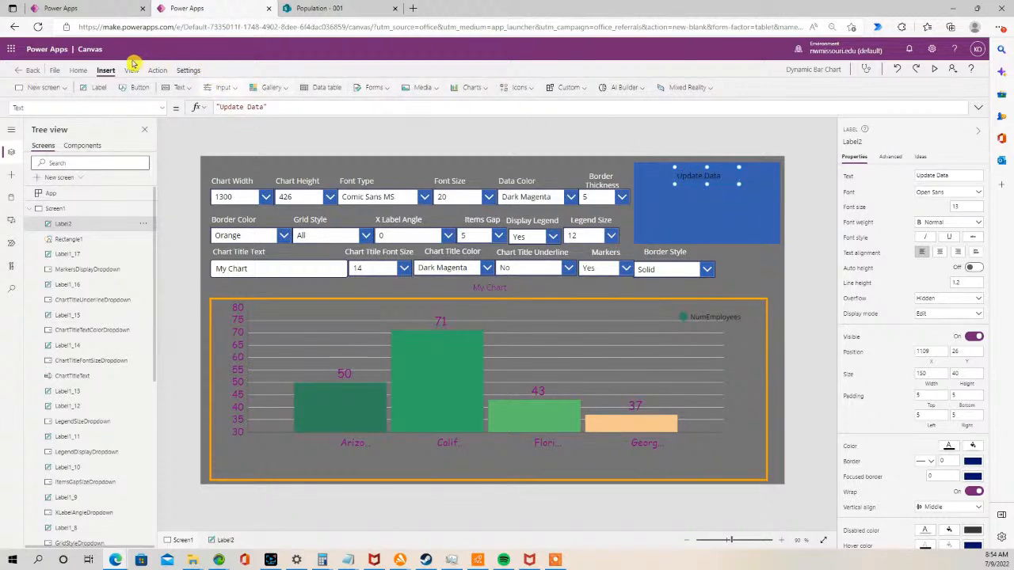
- Center the Update Data label's text and make its font colour white
click(76, 70)
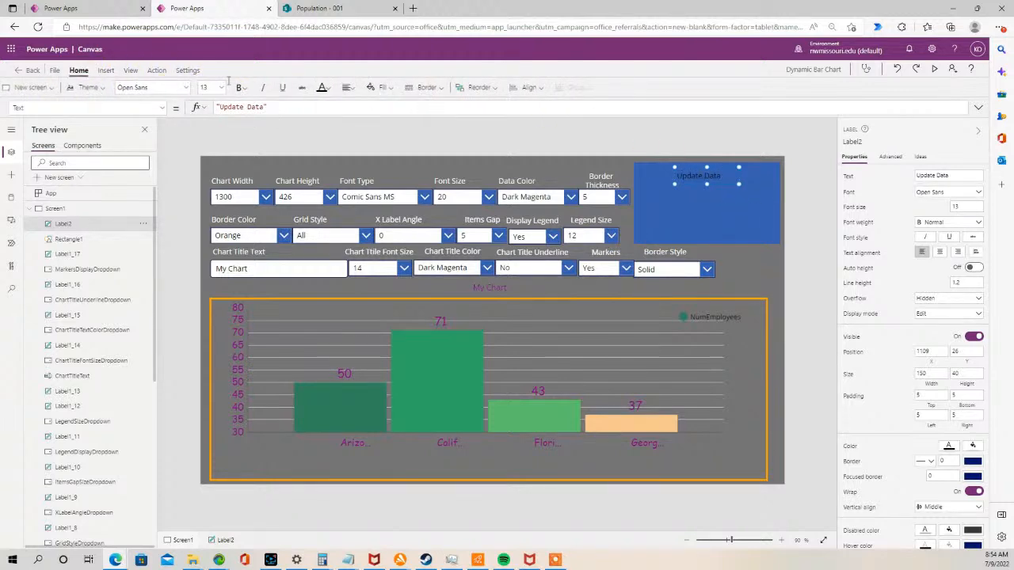
click(360, 87)
click(378, 126)
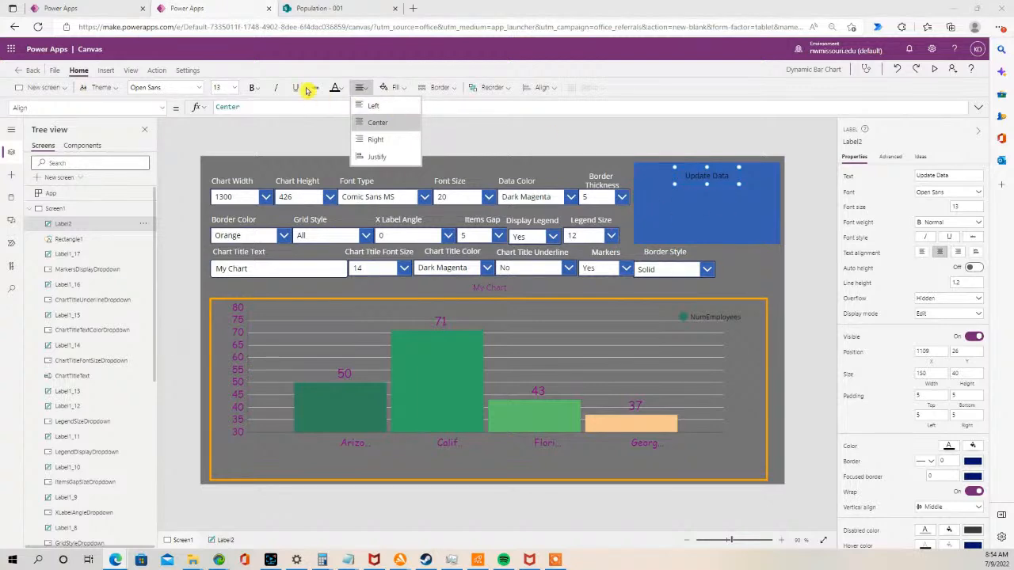
click(336, 88)
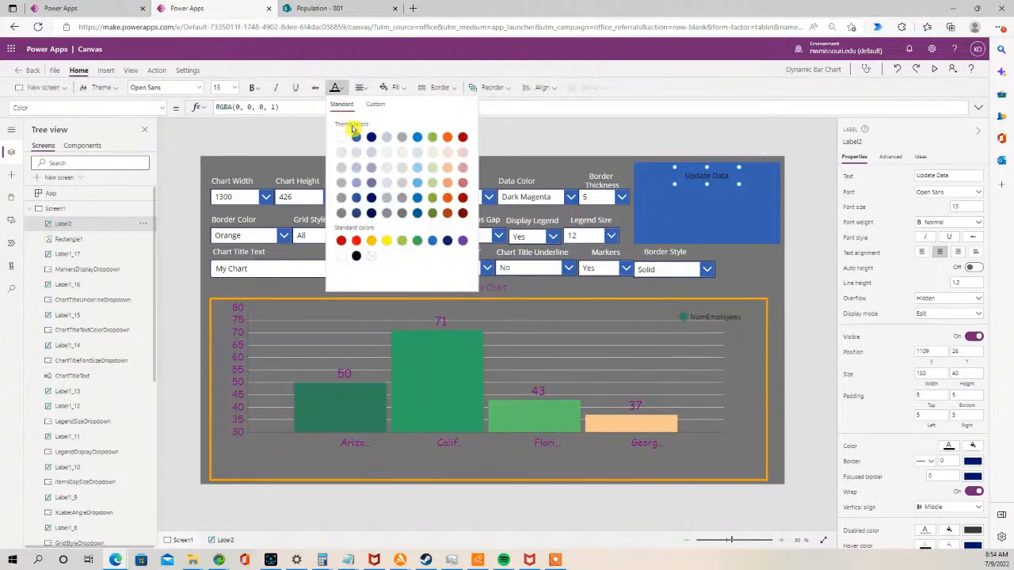
click(340, 138)
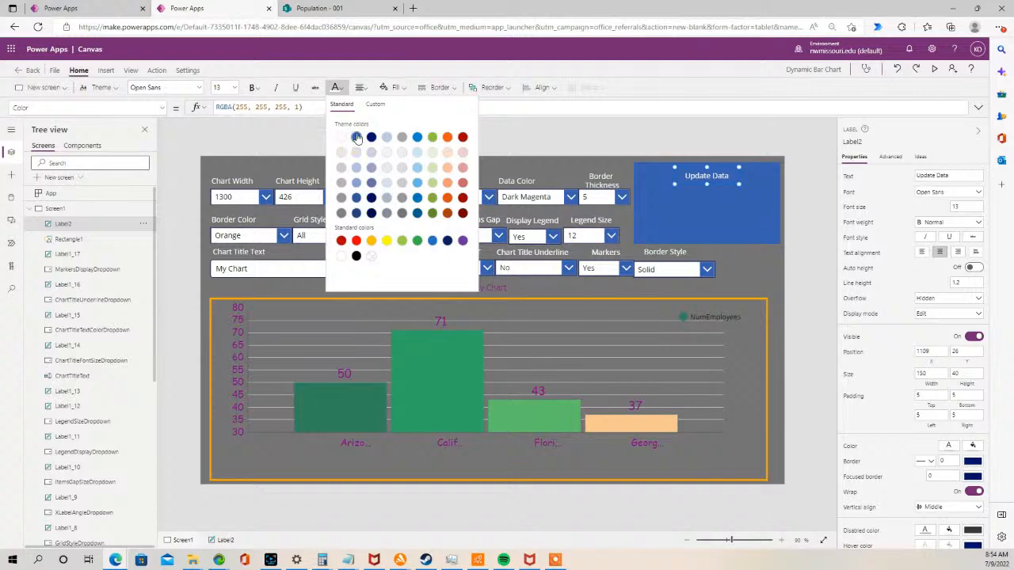
- Set the Update Data label's font size to 18 and widen it so the text fits one line
click(235, 88)
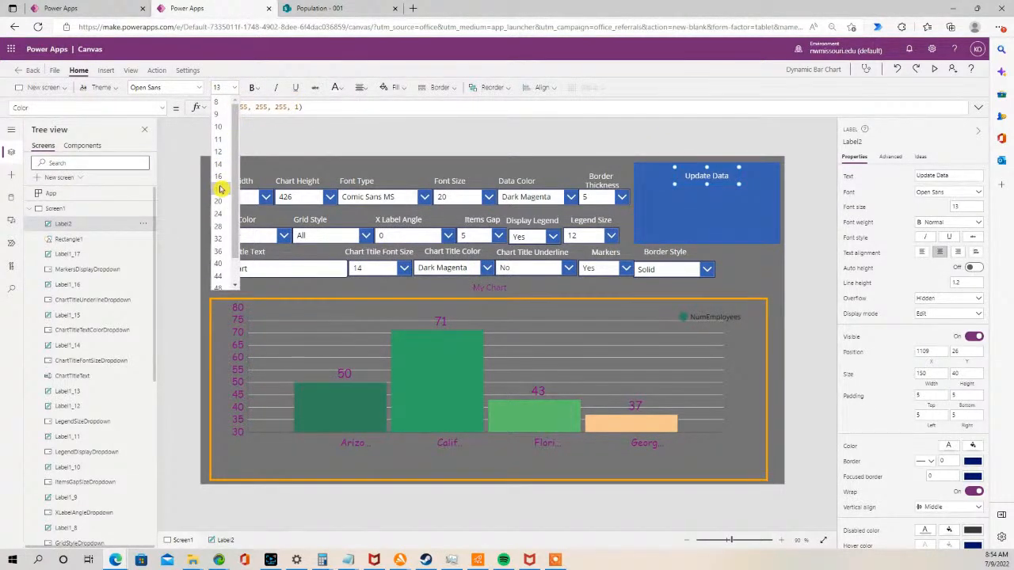
click(220, 189)
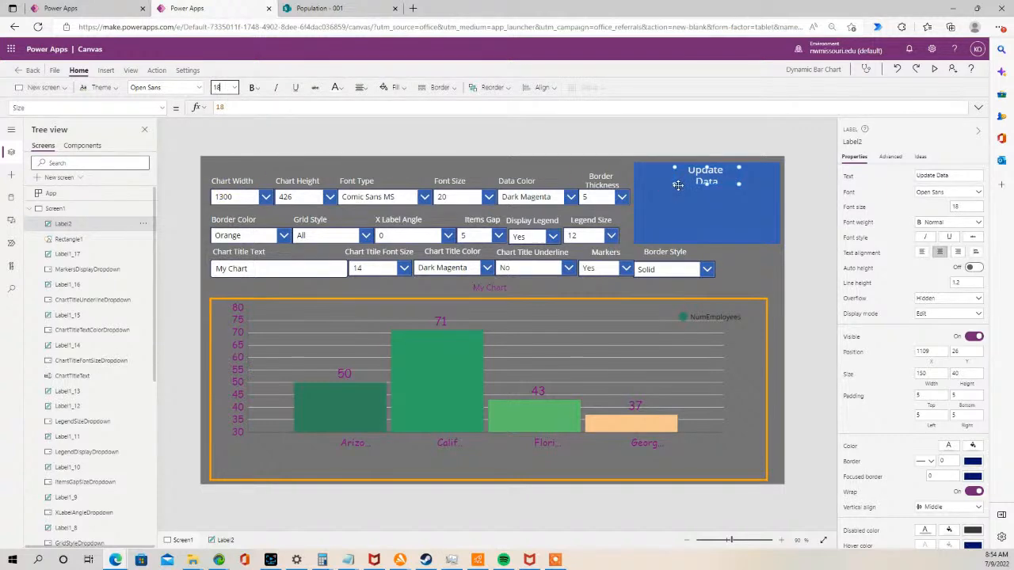
drag(675, 185, 708, 185)
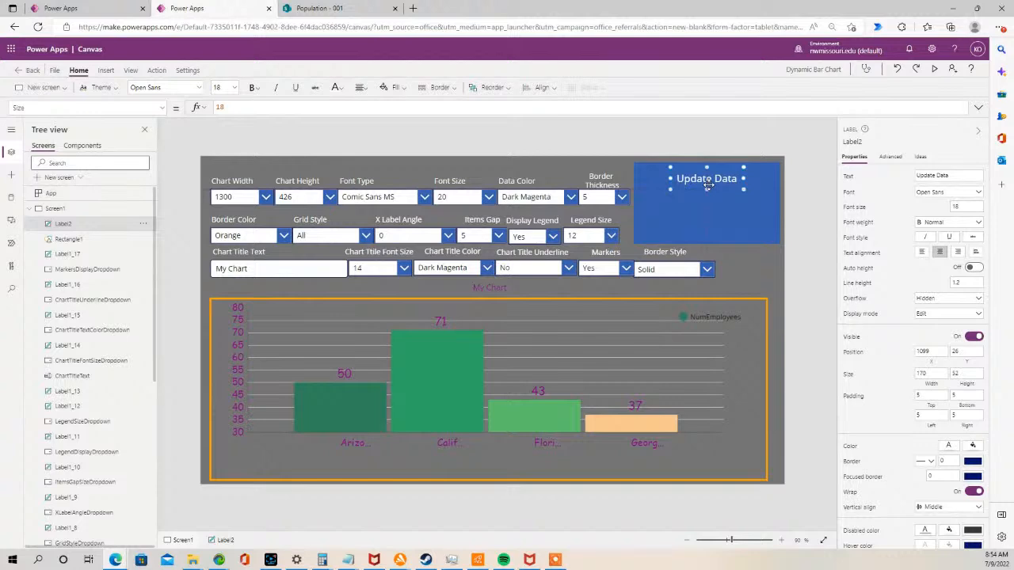
click(501, 136)
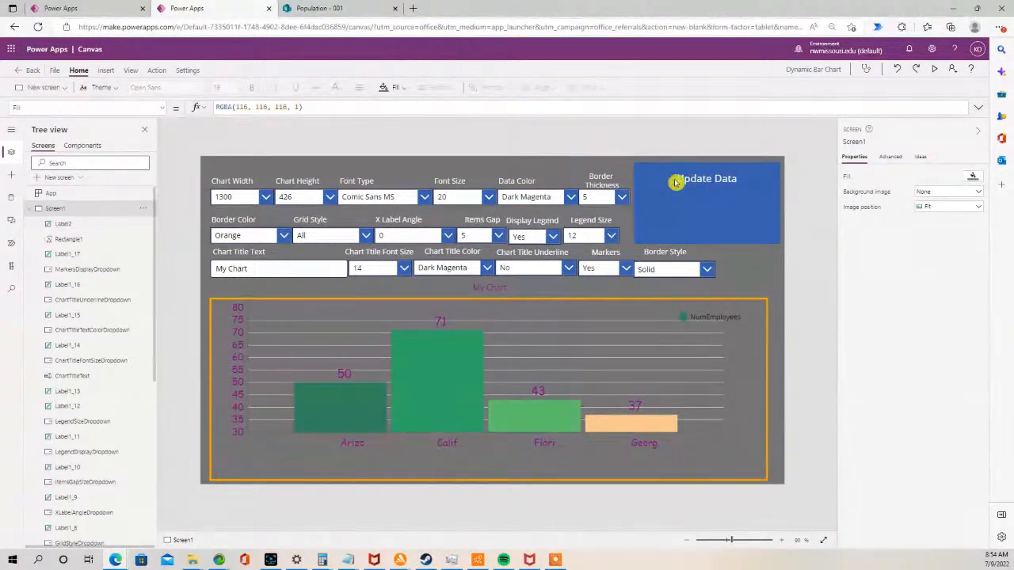
- Insert a drop-down control and place it below the Update Data title inside the blue rectangle
click(107, 72)
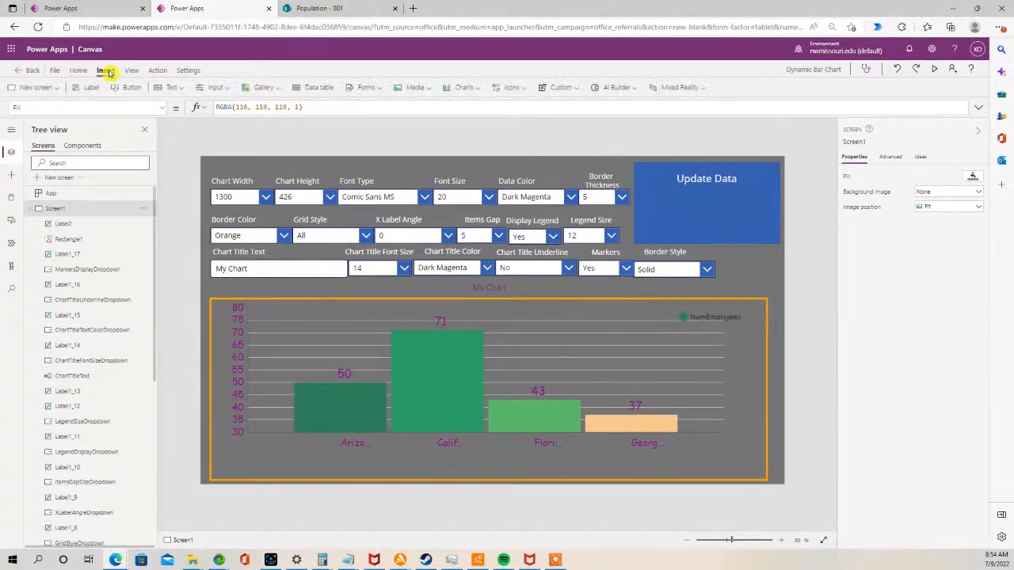
click(234, 89)
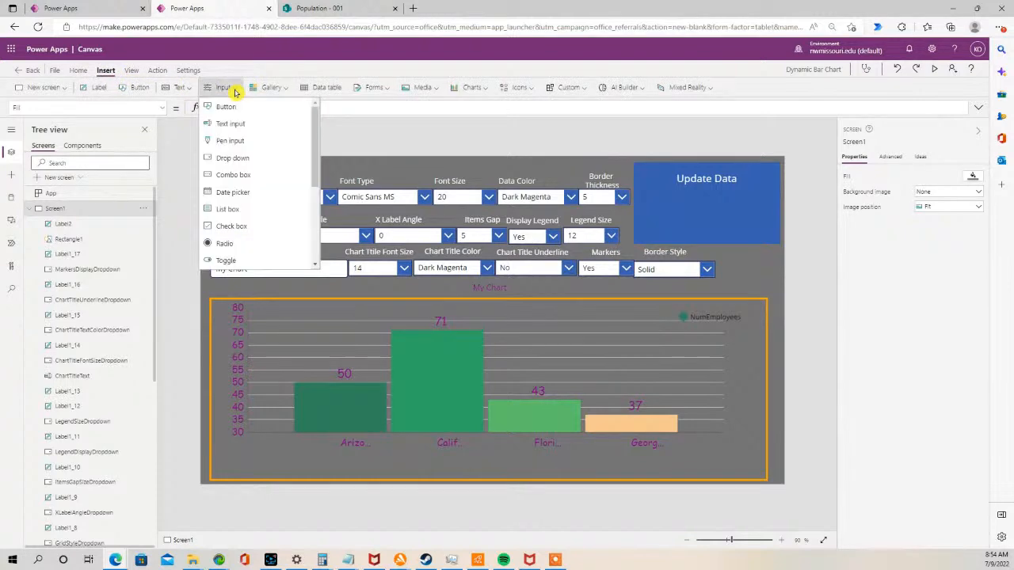
click(278, 159)
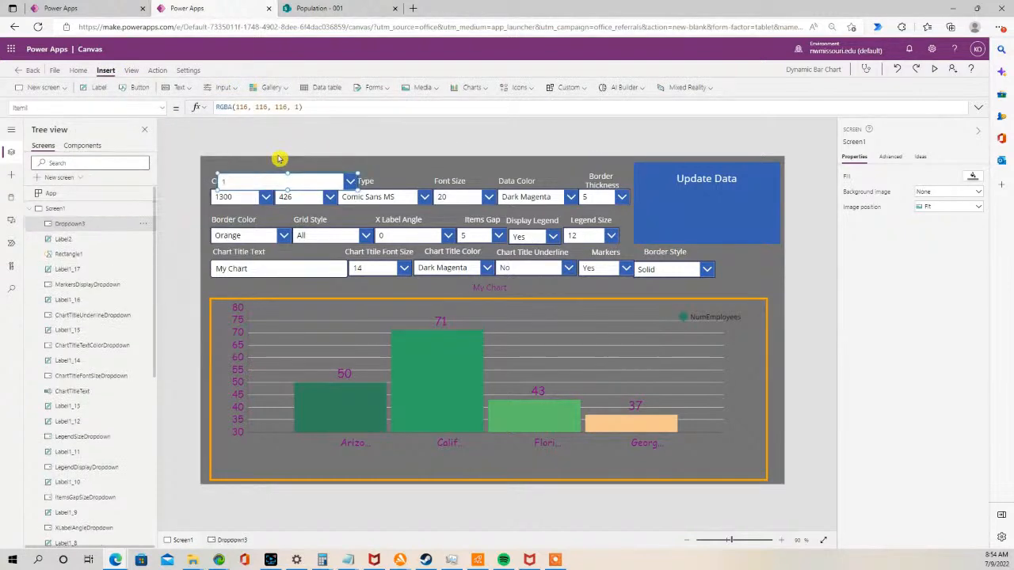
drag(312, 179, 716, 211)
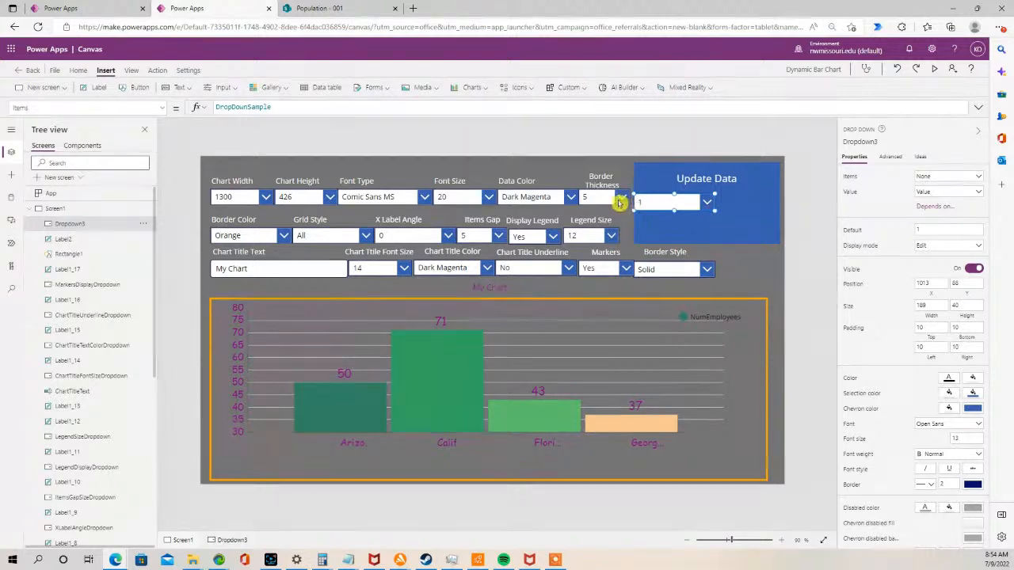
drag(701, 205, 722, 211)
key(ctrl+z)
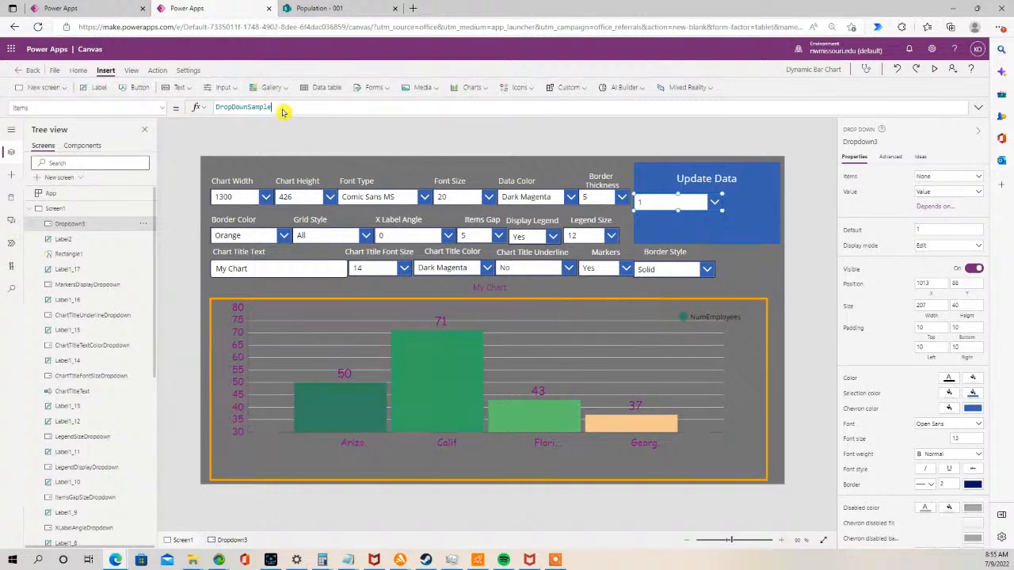
- Bind the new drop-down's items to the Population list and nudge it slightly lower
drag(273, 107, 212, 108)
text(Dropd)
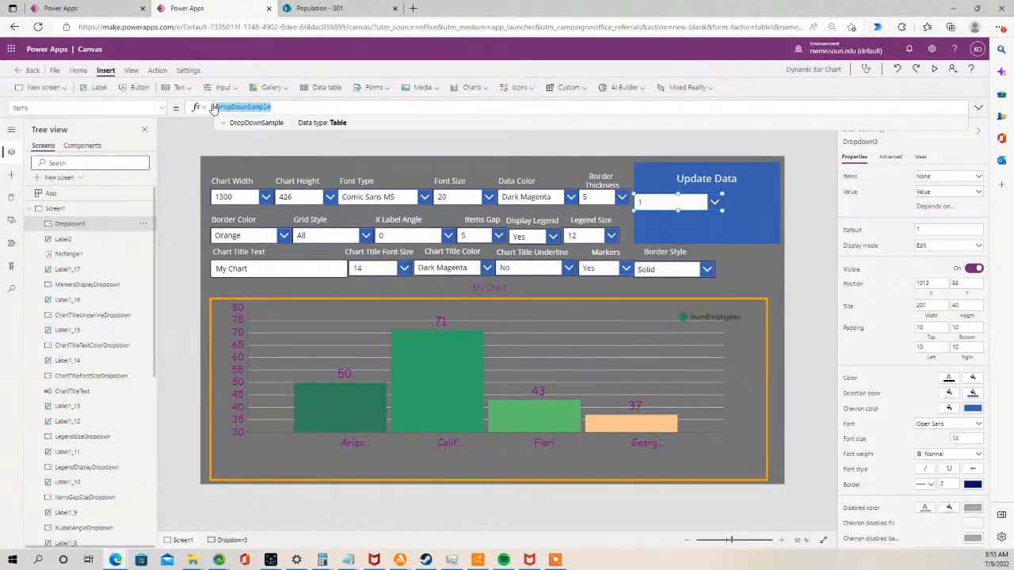
key(BackSpace)
key(BackSpace)
key(BackSpace)
key(BackSpace)
key(BackSpace)
text(Pop)
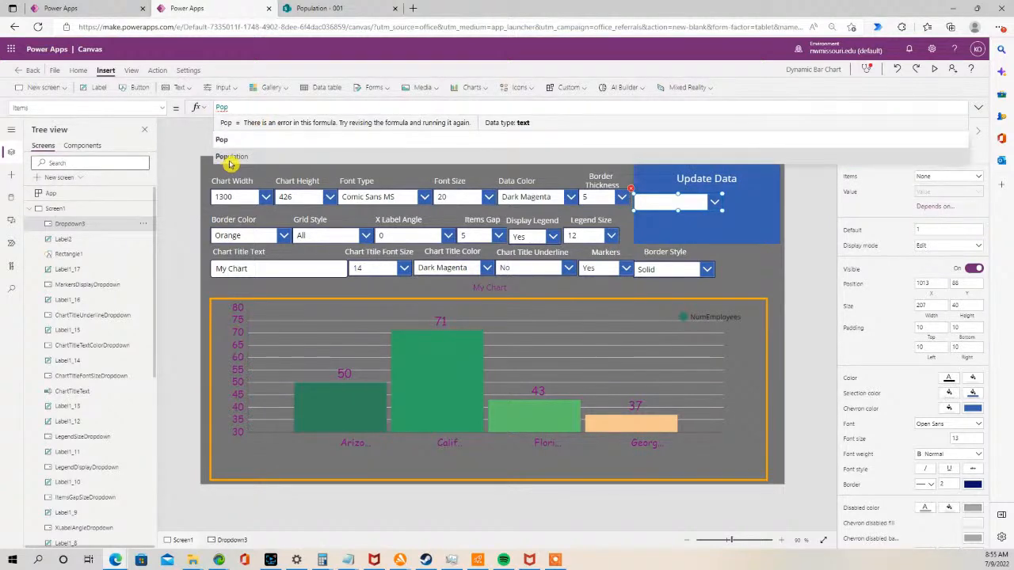
click(231, 157)
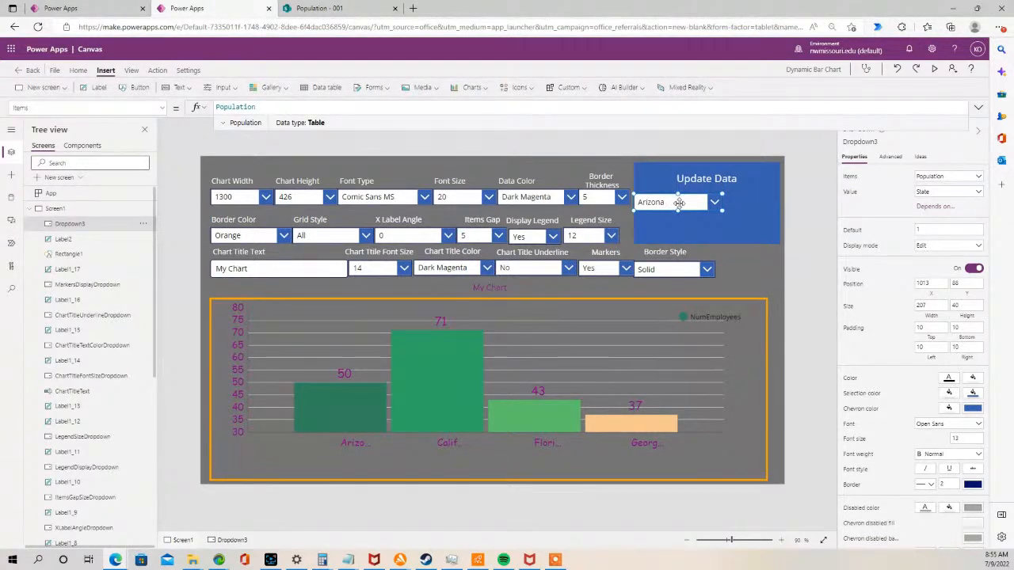
drag(686, 201, 684, 209)
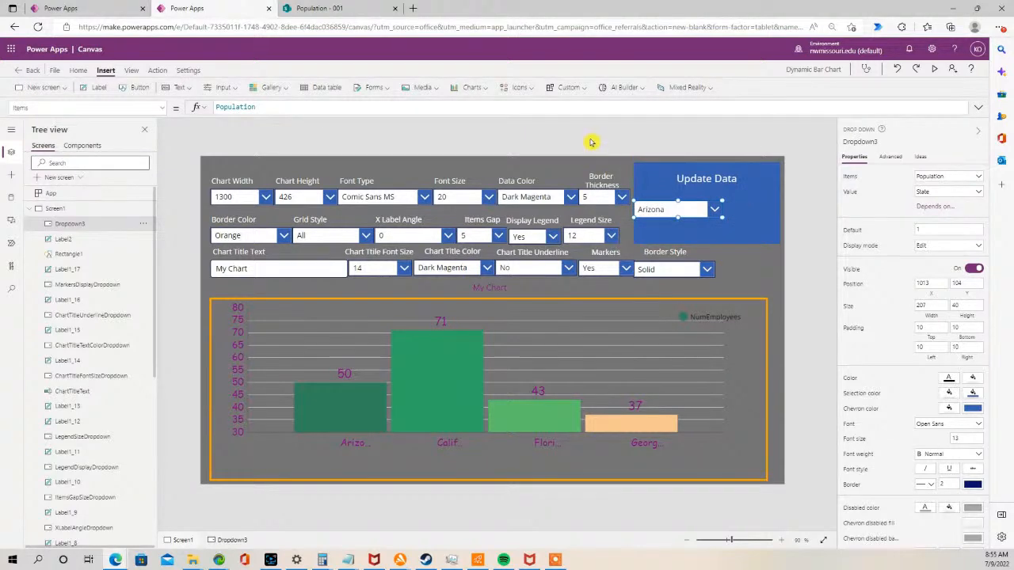
click(429, 124)
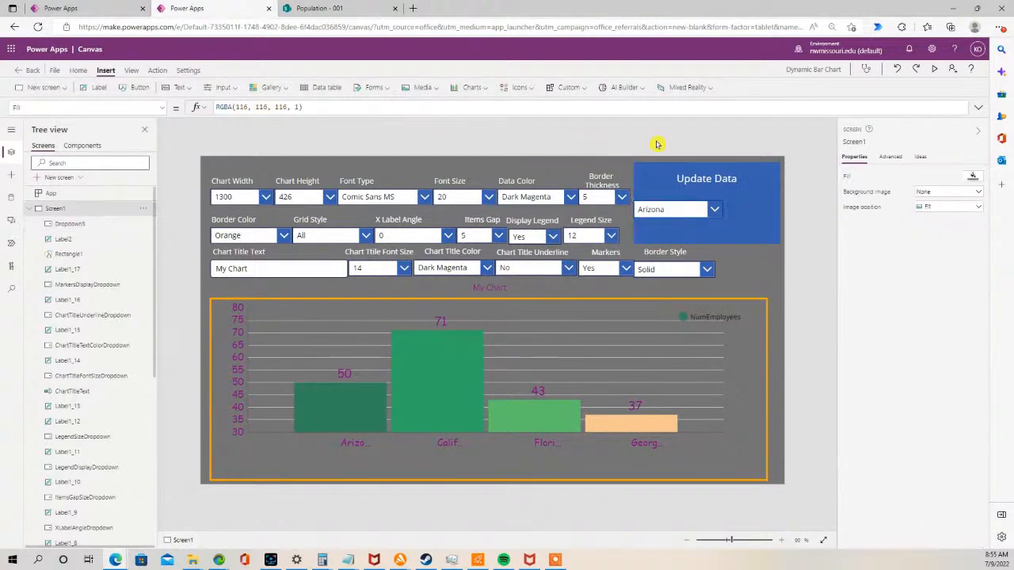
- Copy the Border Thickness label, paste it above the new drop-down, set its text to "Select the State" and widen it
click(601, 175)
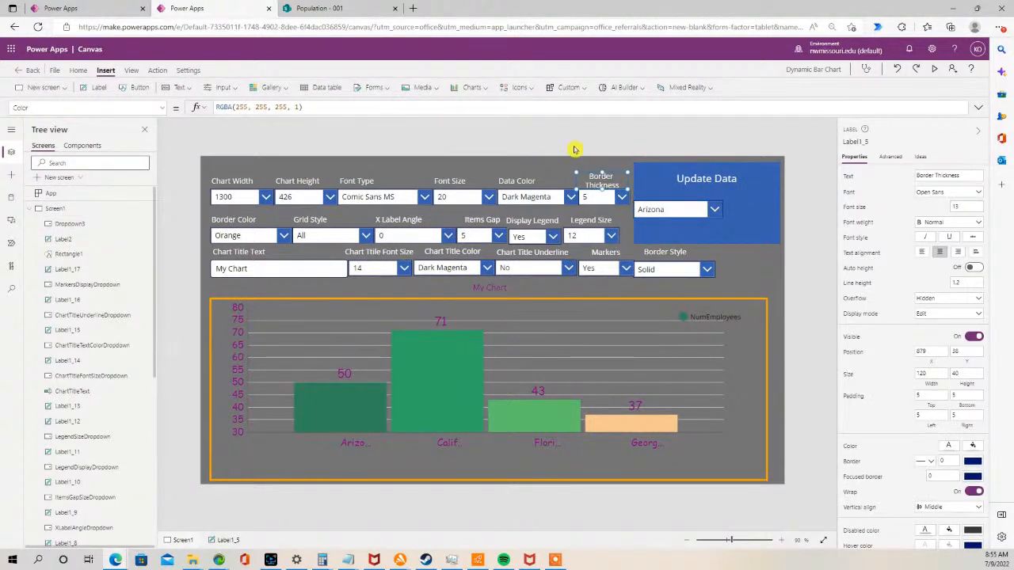
click(567, 136)
key(ctrl+v)
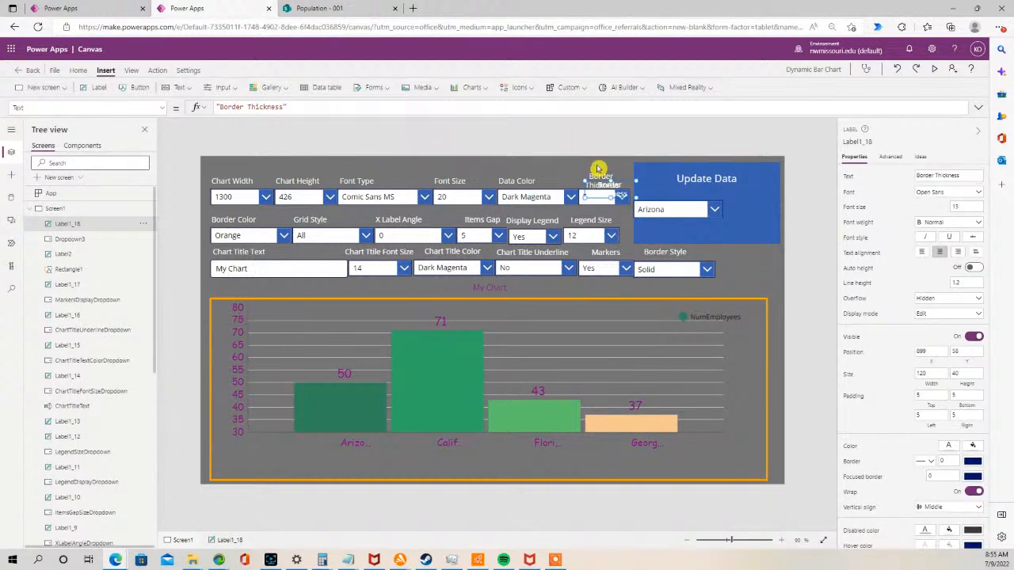
drag(629, 184, 689, 184)
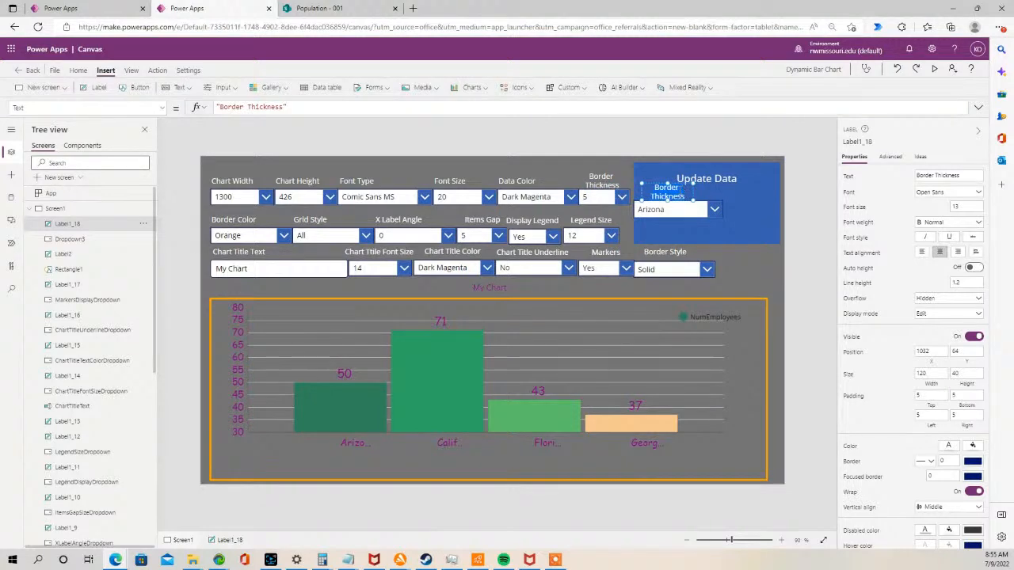
text(Sele)
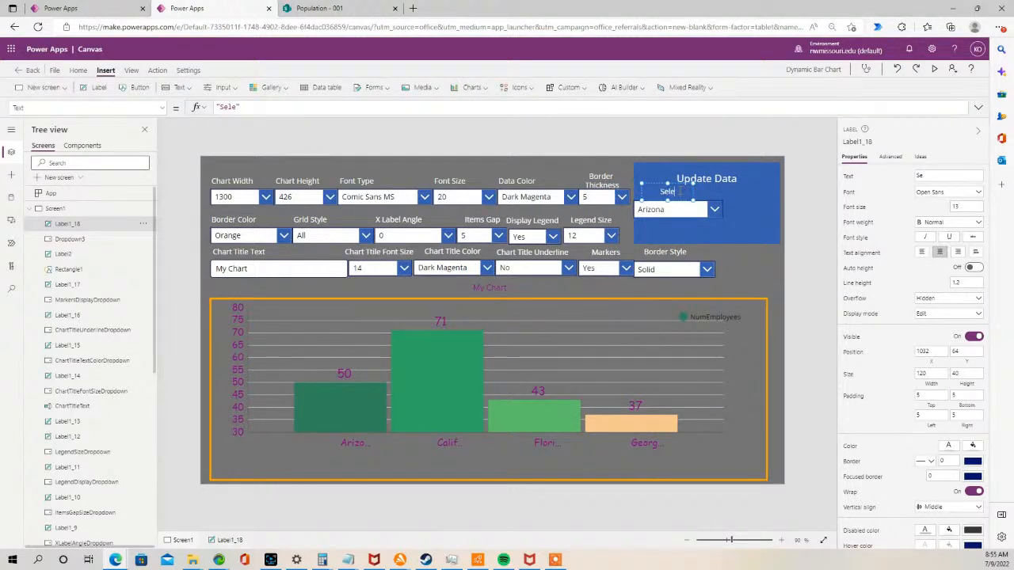
text(ct the St)
text(t)
text(ate)
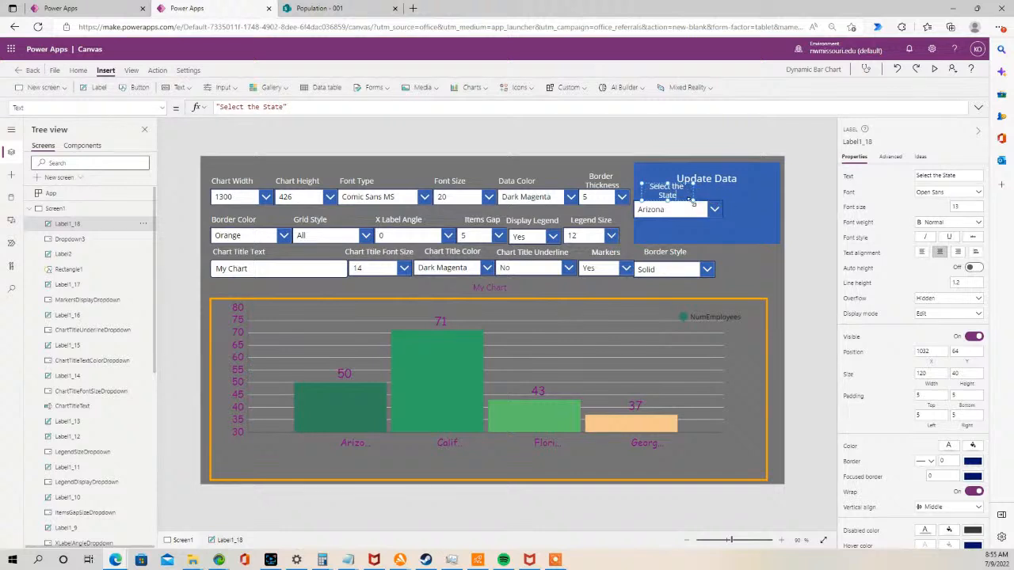
drag(692, 201, 713, 199)
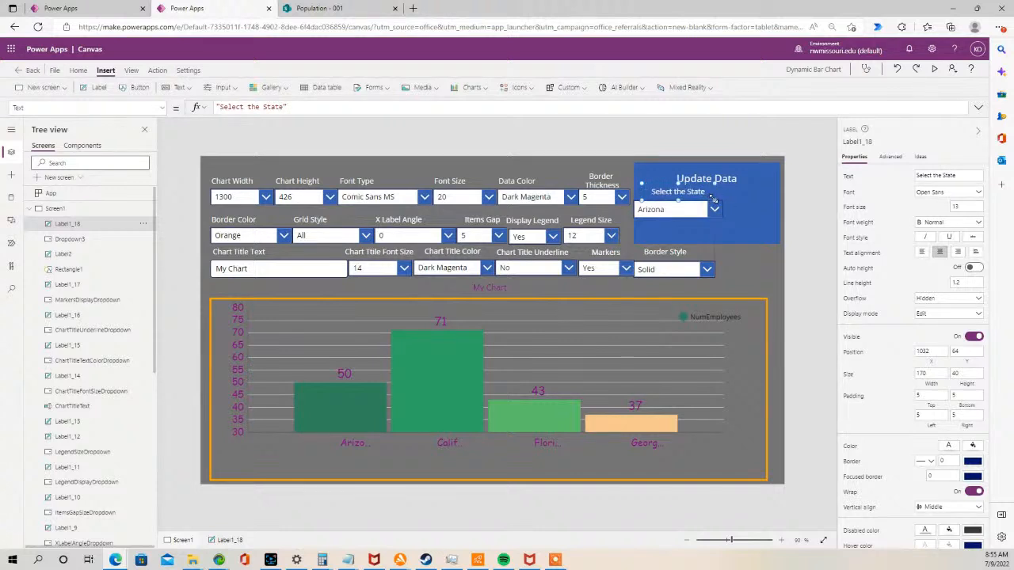
- Paste another copy of the label to its right and set its text to "Enter the Qty"
click(733, 205)
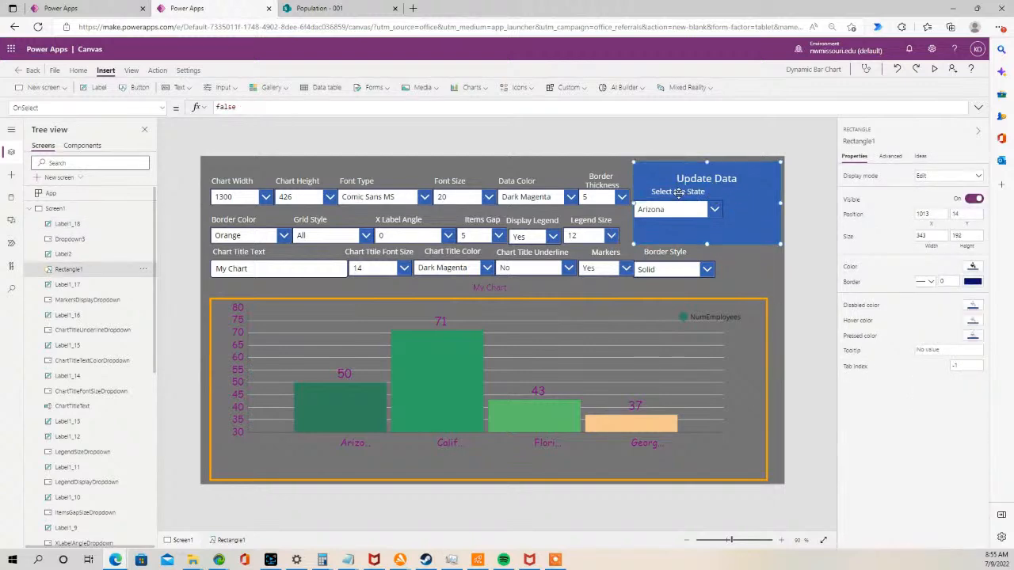
click(645, 141)
click(663, 192)
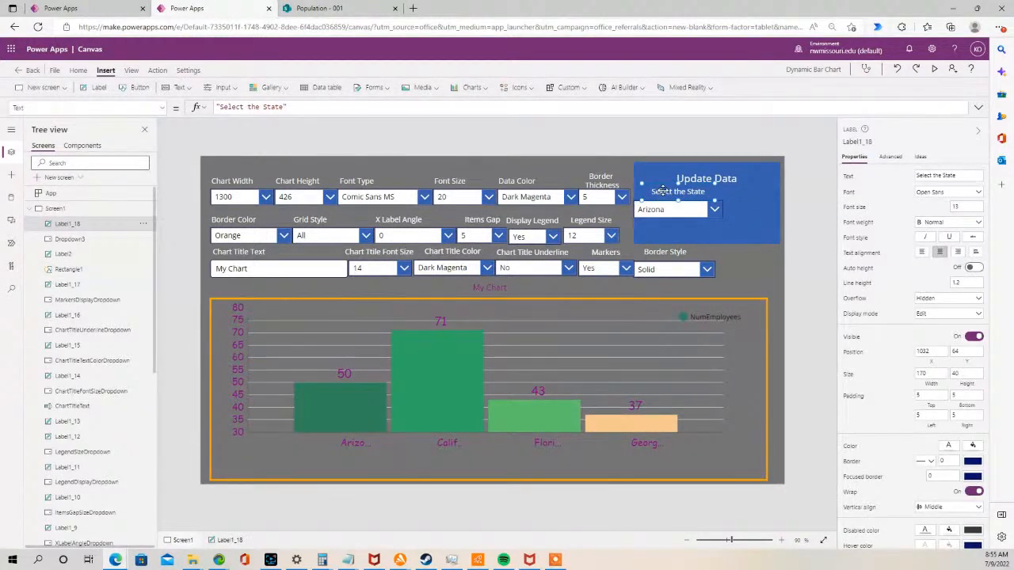
click(630, 138)
key(ctrl+v)
drag(683, 198, 742, 192)
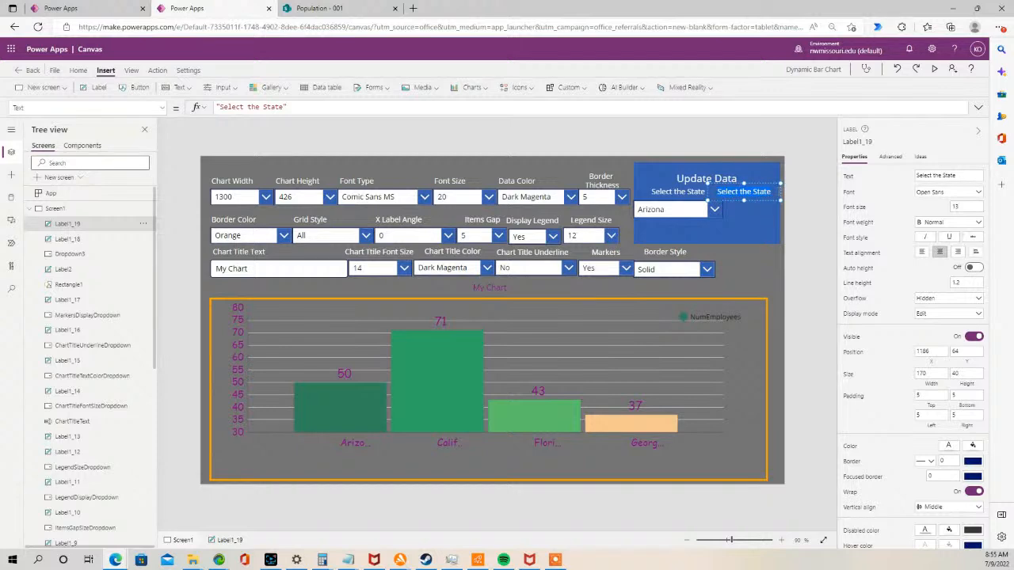
text(Entwer the)
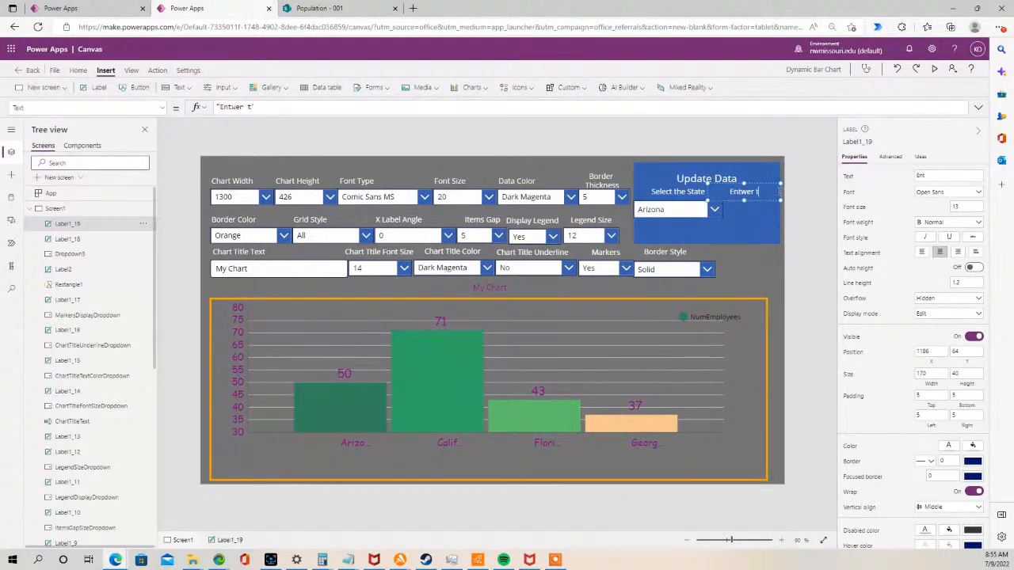
text( Qty)
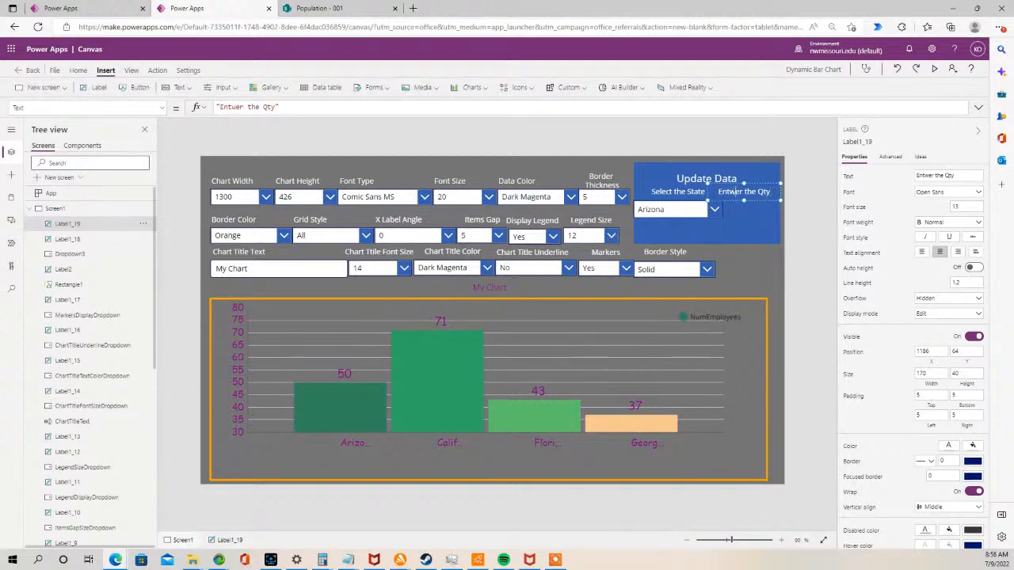
key(BackSpace)
drag(709, 200, 729, 201)
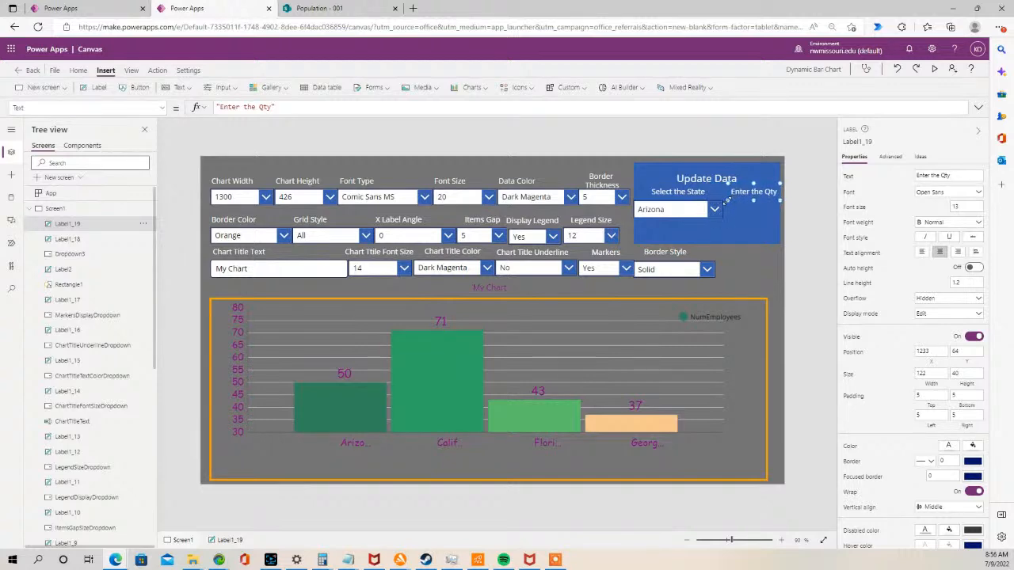
- Insert a text input below the Enter the Qty label and clear its default text
click(623, 140)
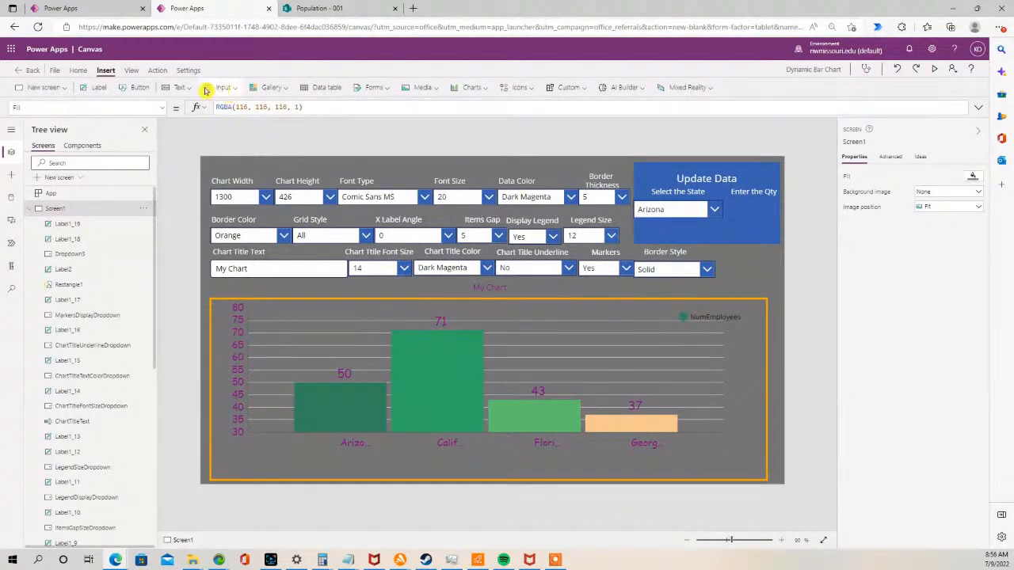
click(231, 88)
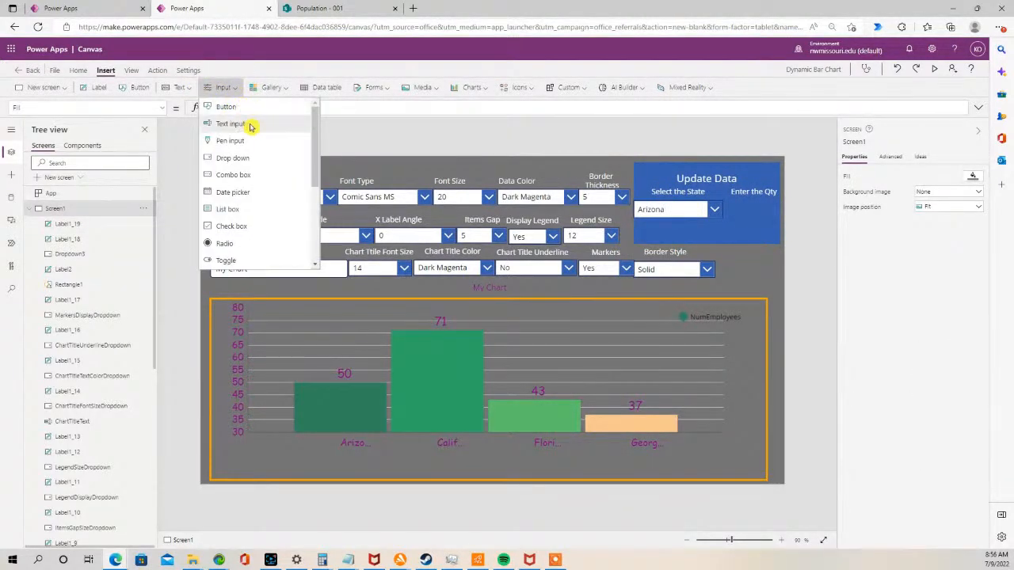
click(252, 124)
drag(350, 182, 745, 206)
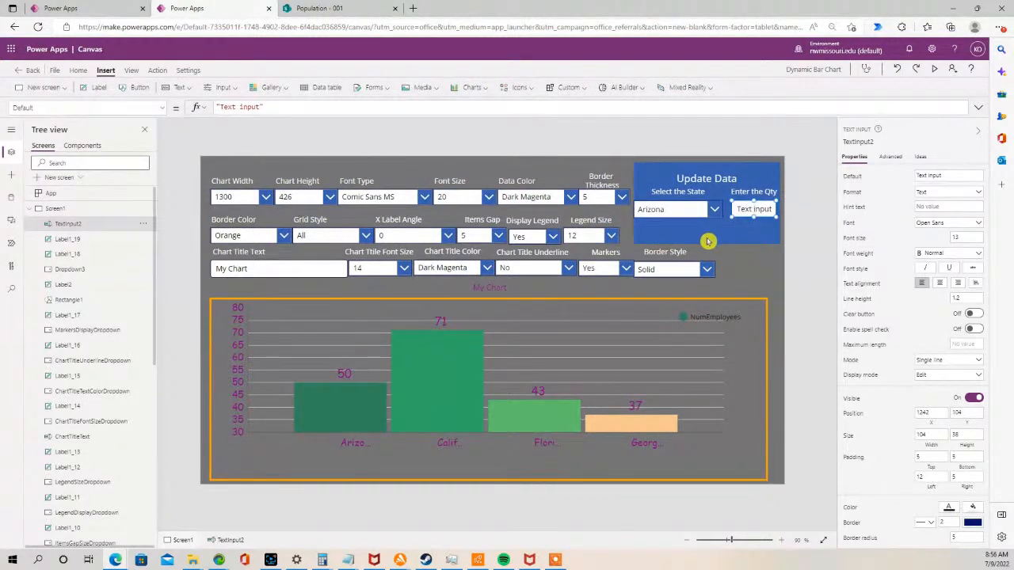
click(717, 228)
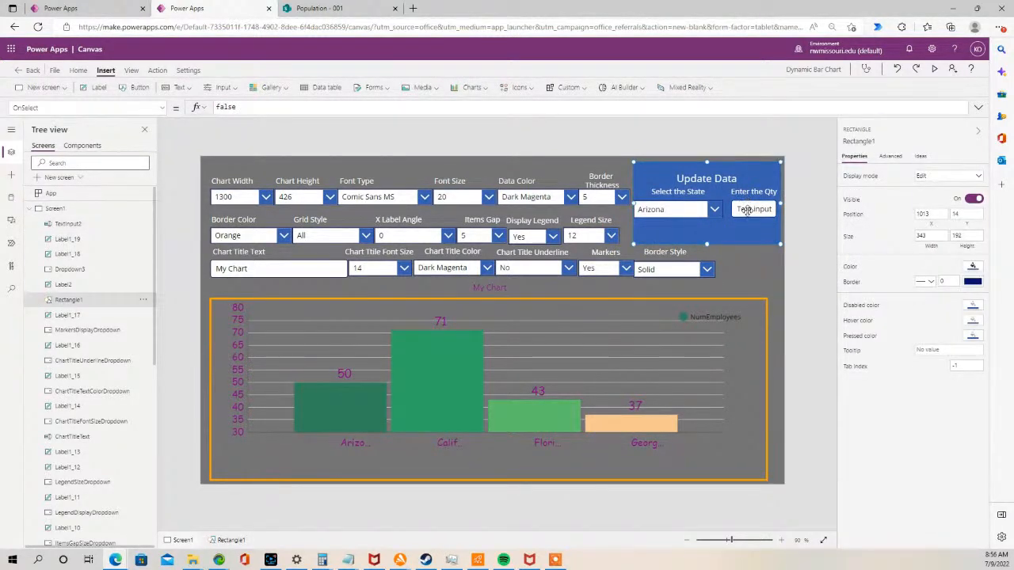
click(747, 209)
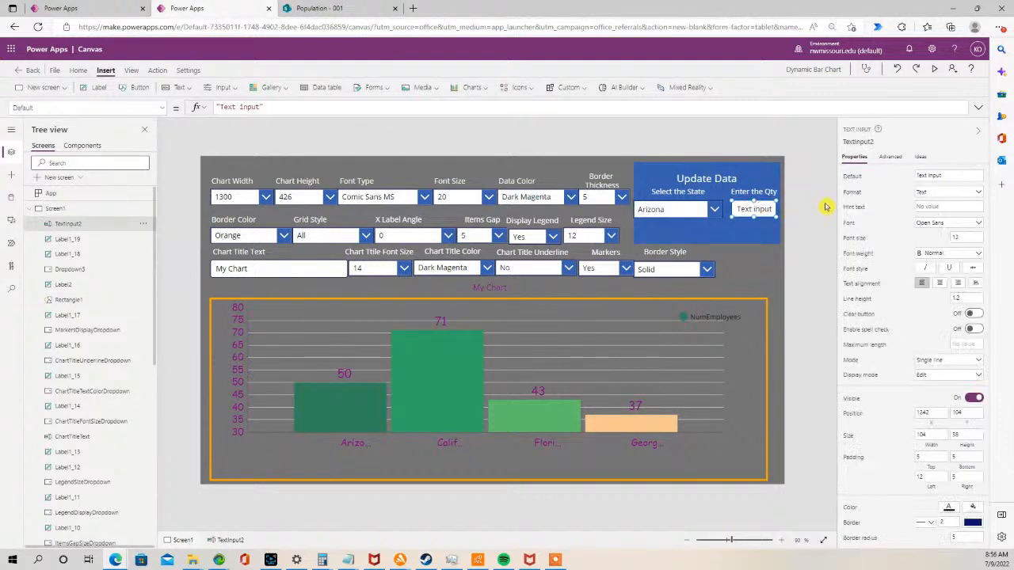
click(949, 176)
key(BackSpace)
- Rename the state drop-down to StateDropdown
click(797, 160)
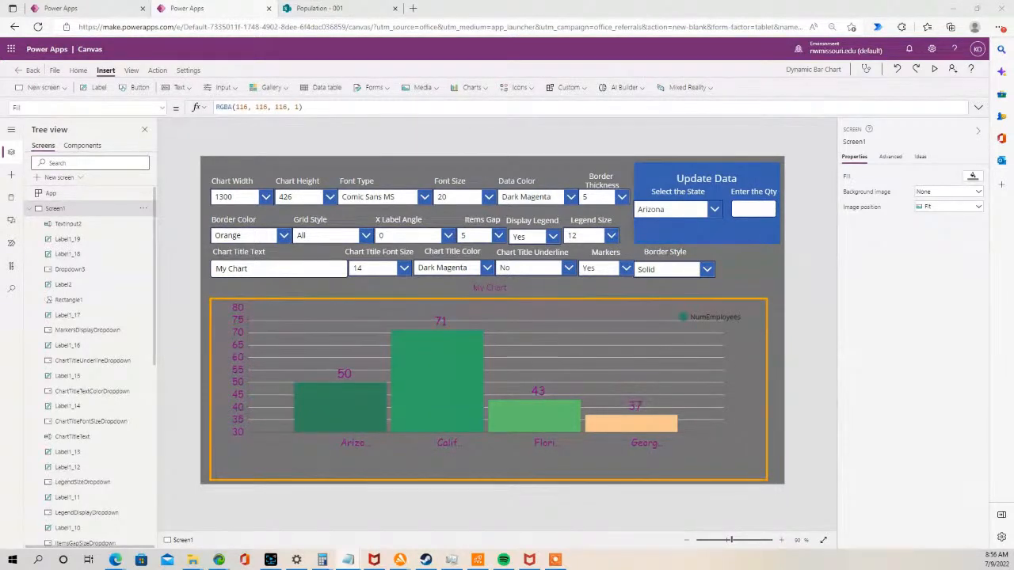
click(666, 209)
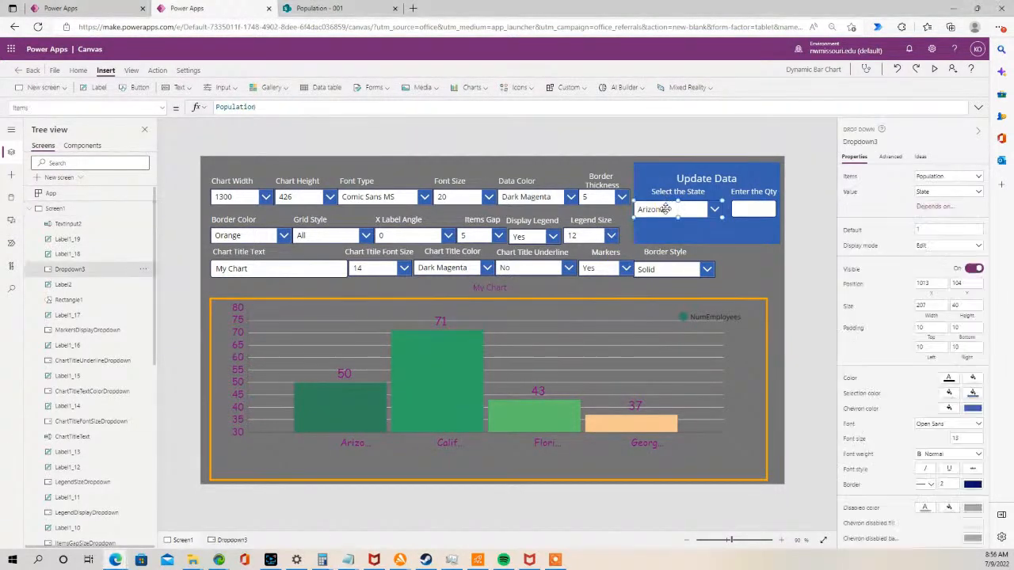
double_click(95, 270)
text(StateDropdown)
click(183, 269)
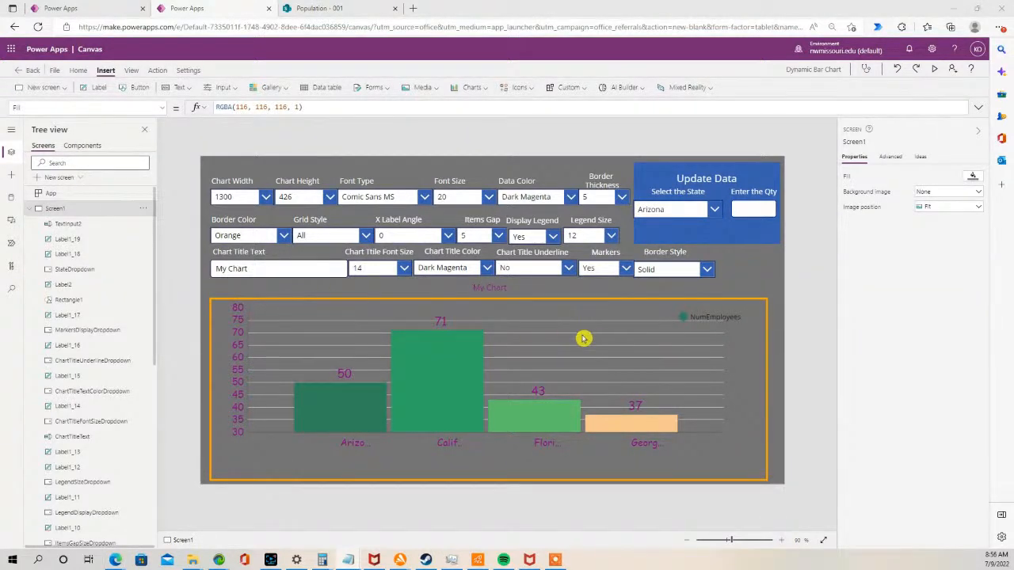
- Rename the quantity text input to QtyTextbox
click(765, 207)
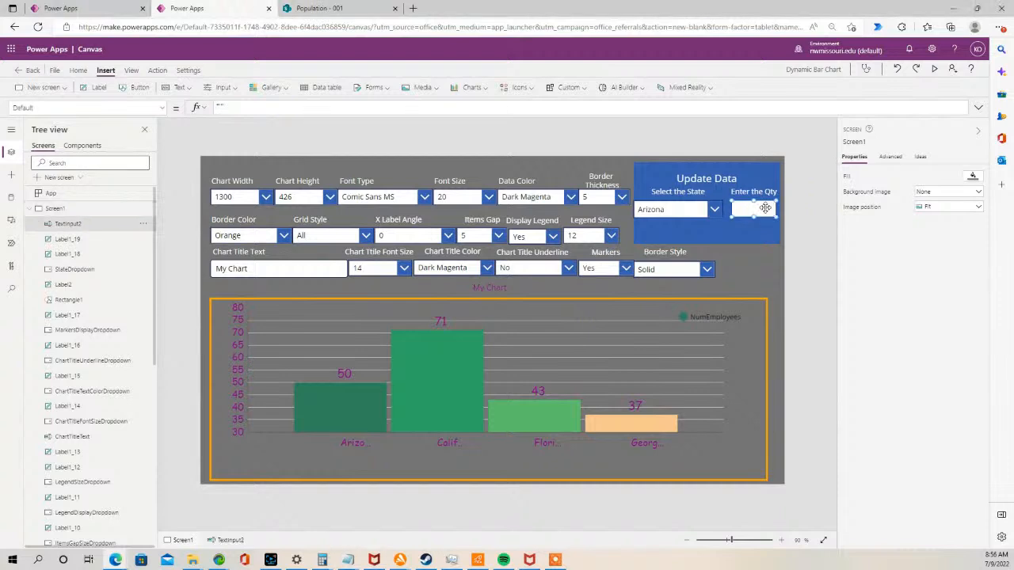
double_click(90, 222)
text(QtyTextbox)
click(198, 229)
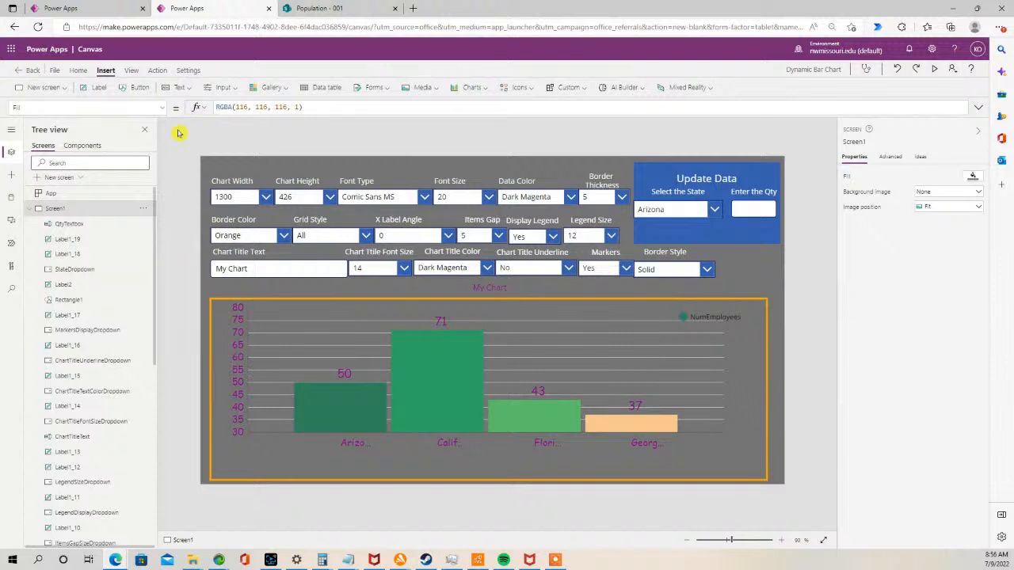
- Insert a button at the bottom of the Update Data area and set its text to "Update"
click(136, 88)
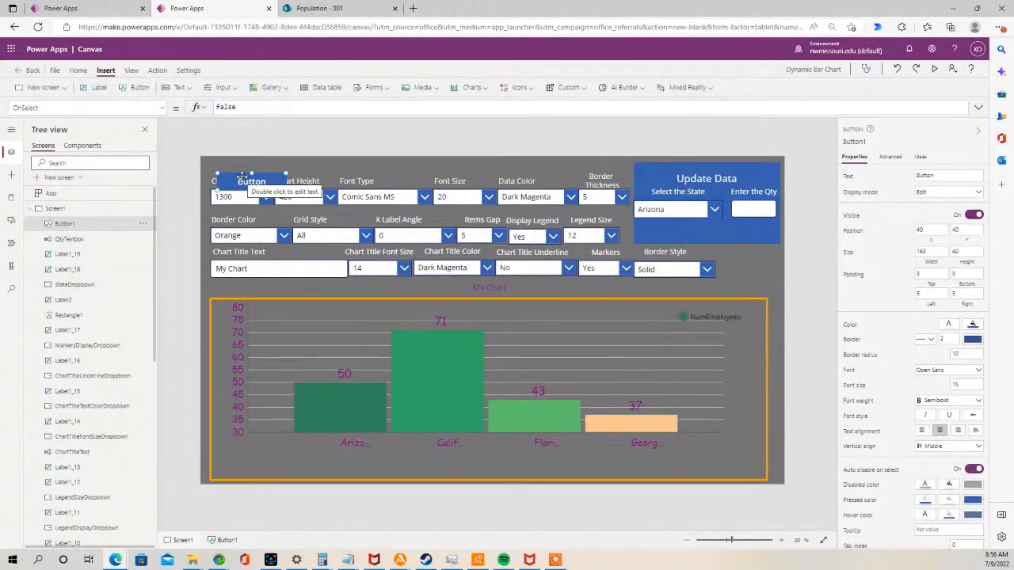
drag(242, 178, 703, 231)
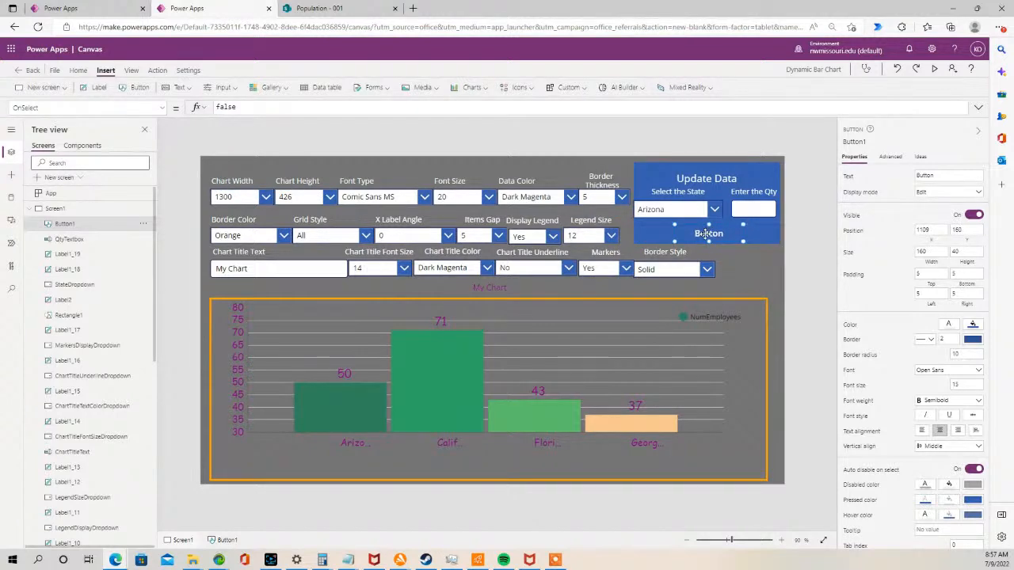
double_click(707, 240)
text(Update)
click(731, 228)
click(706, 124)
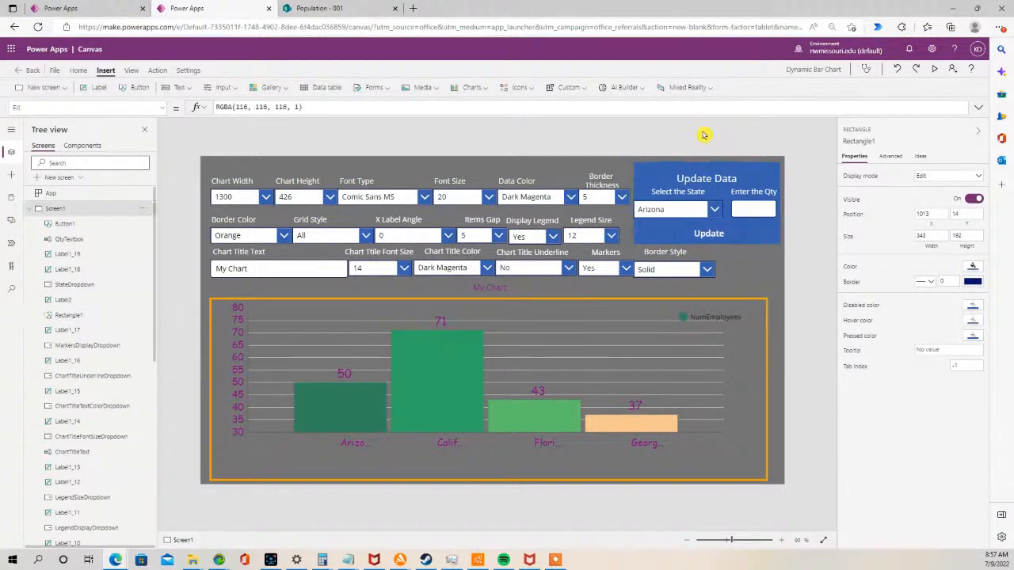
- Set the Update button's fill color to green
click(705, 230)
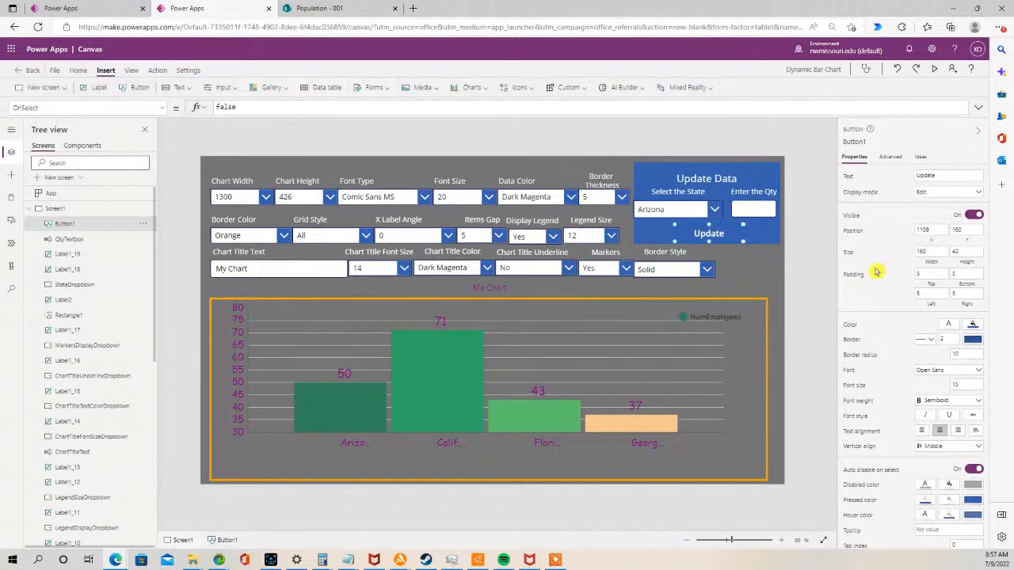
click(973, 325)
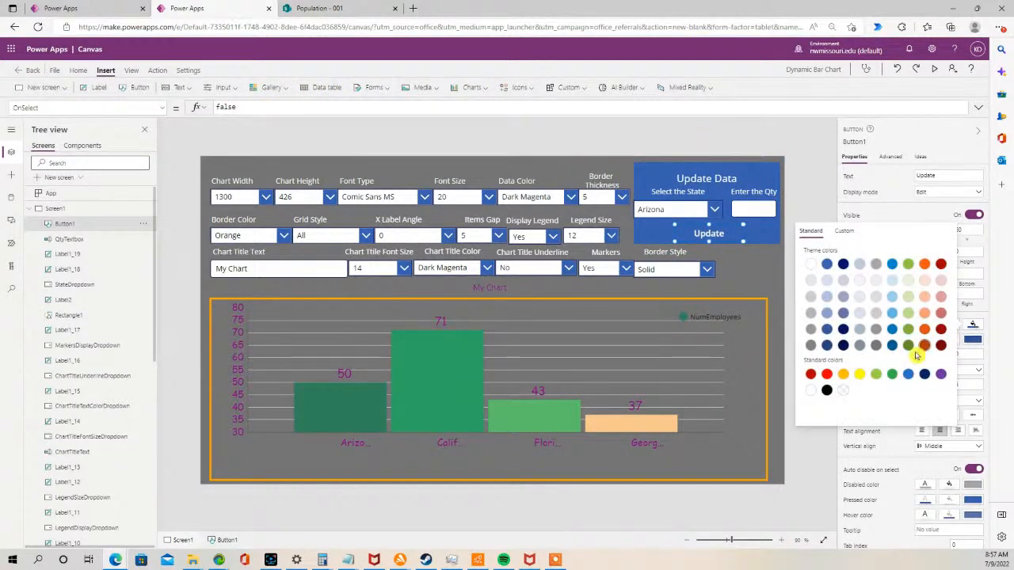
click(892, 374)
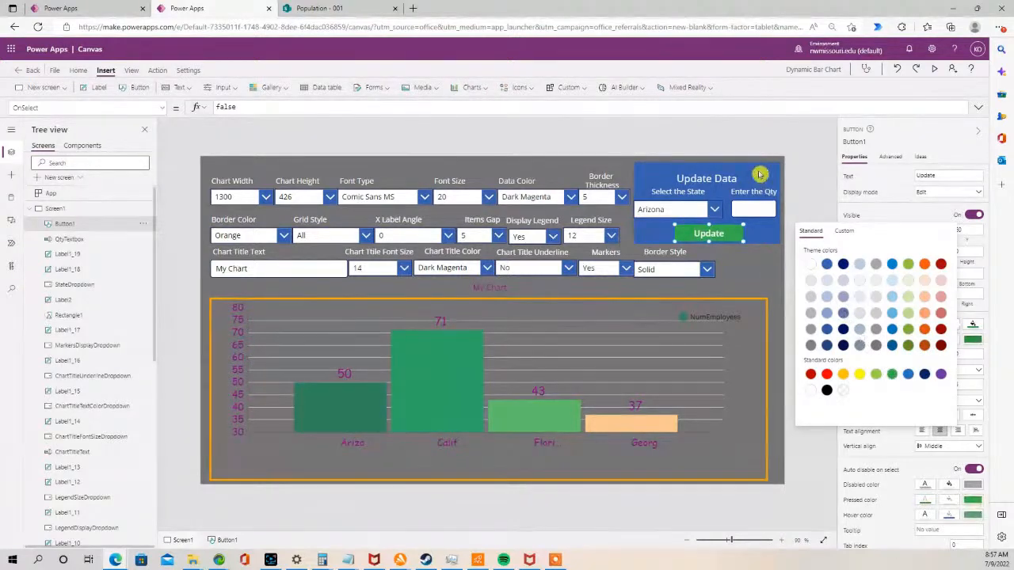
click(708, 121)
click(686, 133)
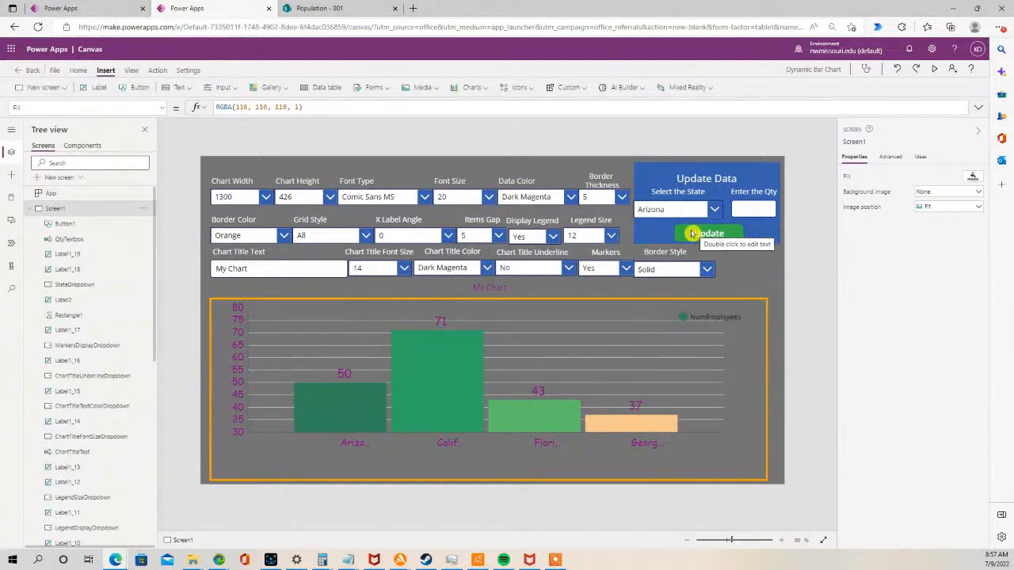
- Set the Update button's OnSelect to UpdateIf(Population, 'State' = StateDropdown.SelectedText.Value, {NumEmployees: Value(QtyTextbox.Text)}); Refresh(Population)
click(692, 233)
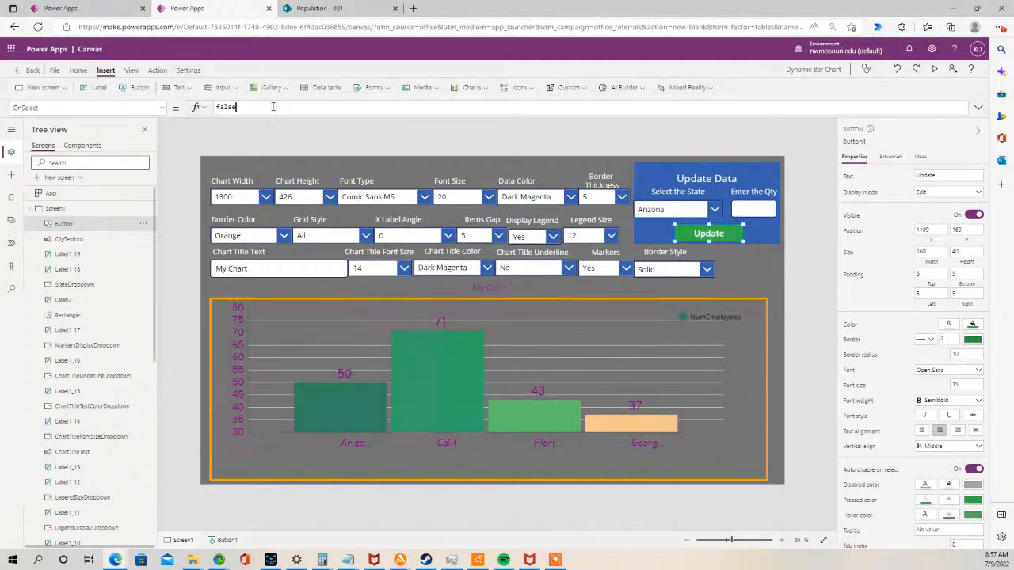
double_click(224, 107)
text(UpdateIf(Population, State = StateDropdown.SelectedText.Value, {NumEmployees: Value(QtyTextbox.Text)});\nRefresh(Population))
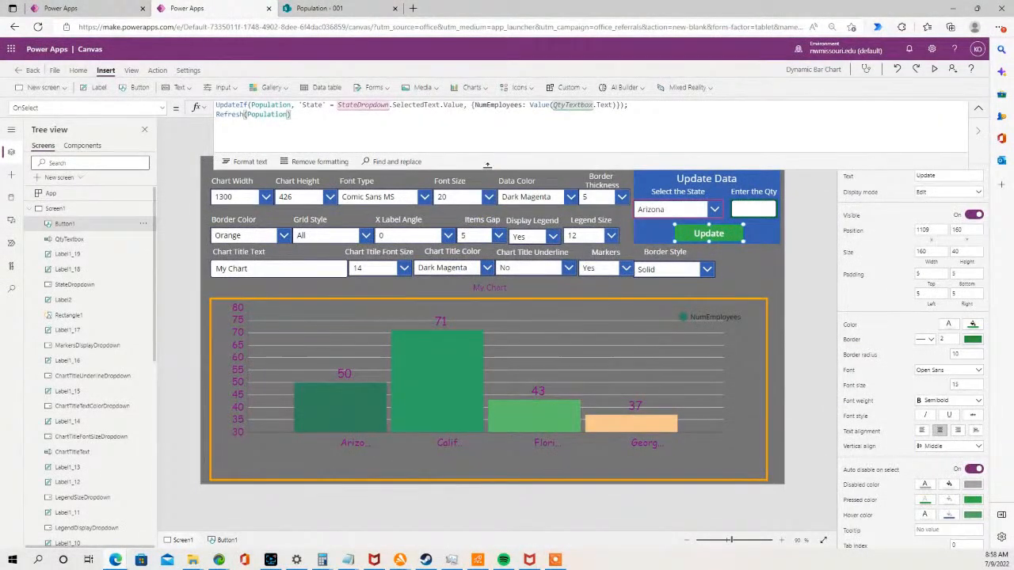
drag(489, 168, 499, 109)
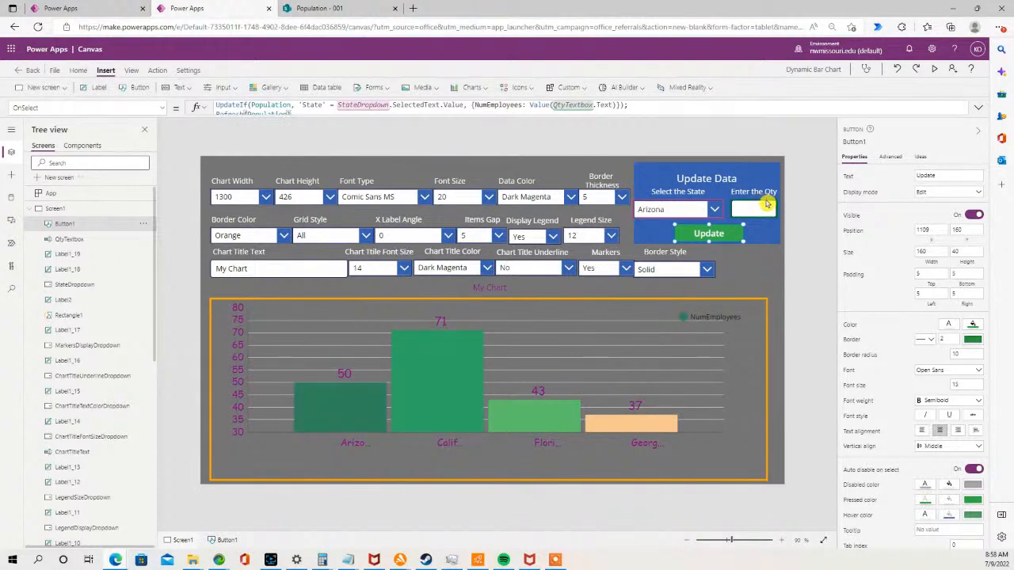
- Preview the app and update Arizona's quantity to 75 through the Update Data area
click(934, 70)
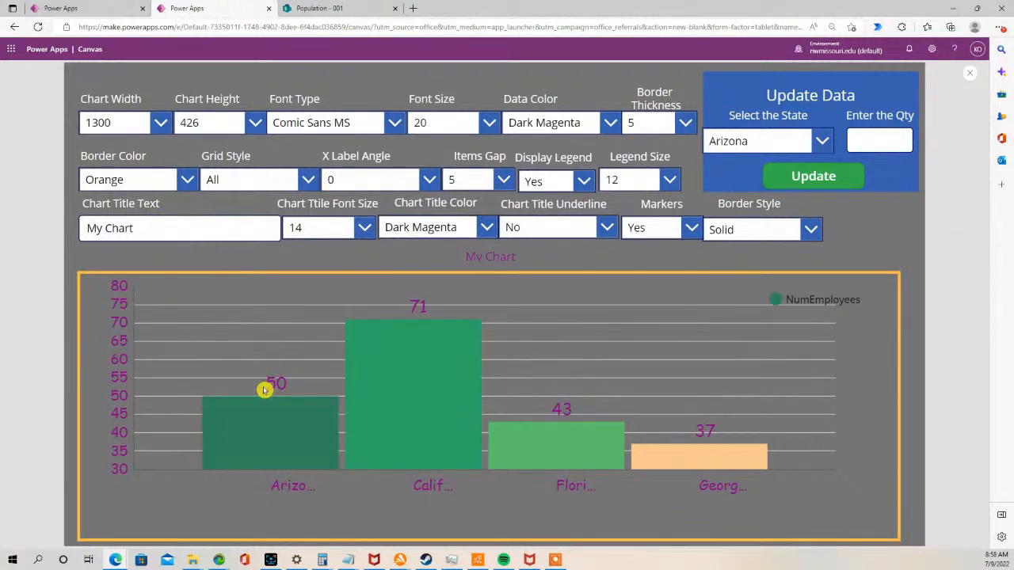
click(875, 144)
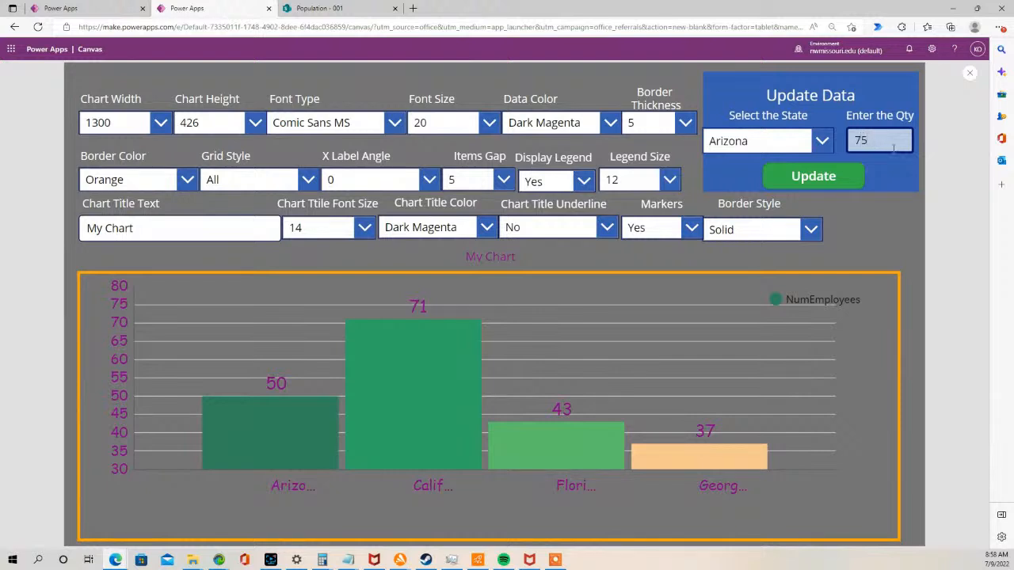
click(824, 179)
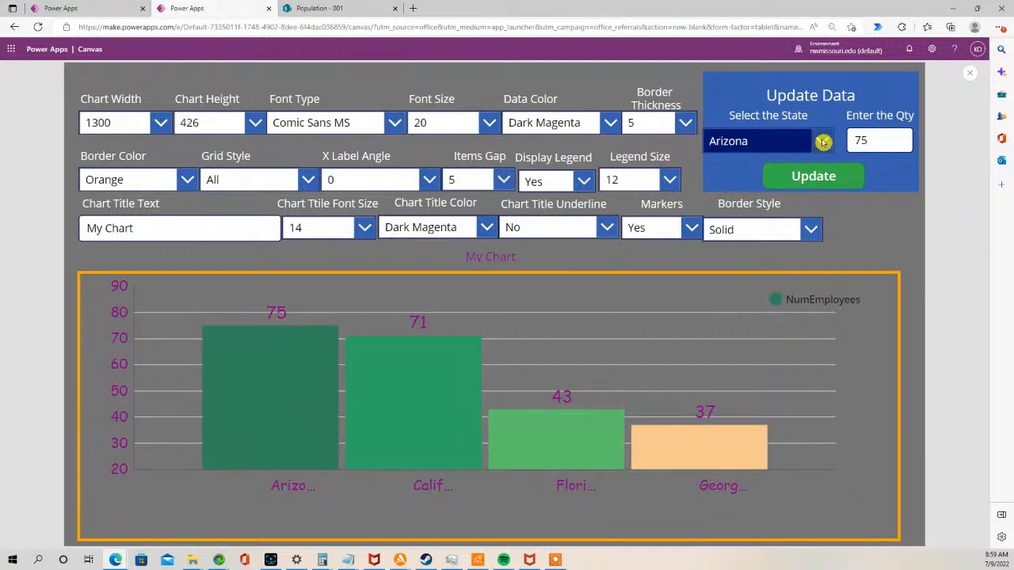
- Select Florida as the state, replace the quantity with 61, and submit the update
click(761, 141)
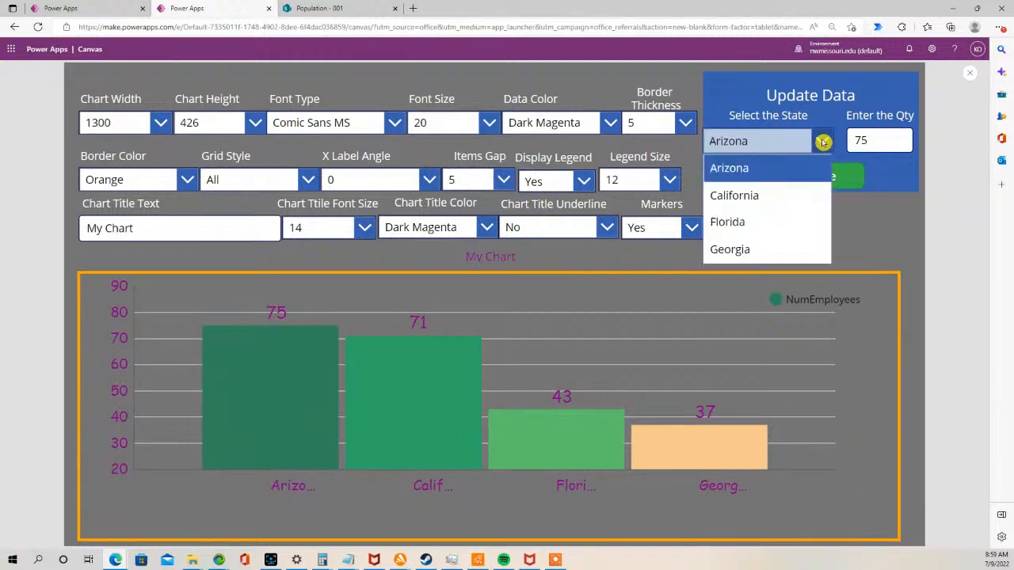
click(781, 221)
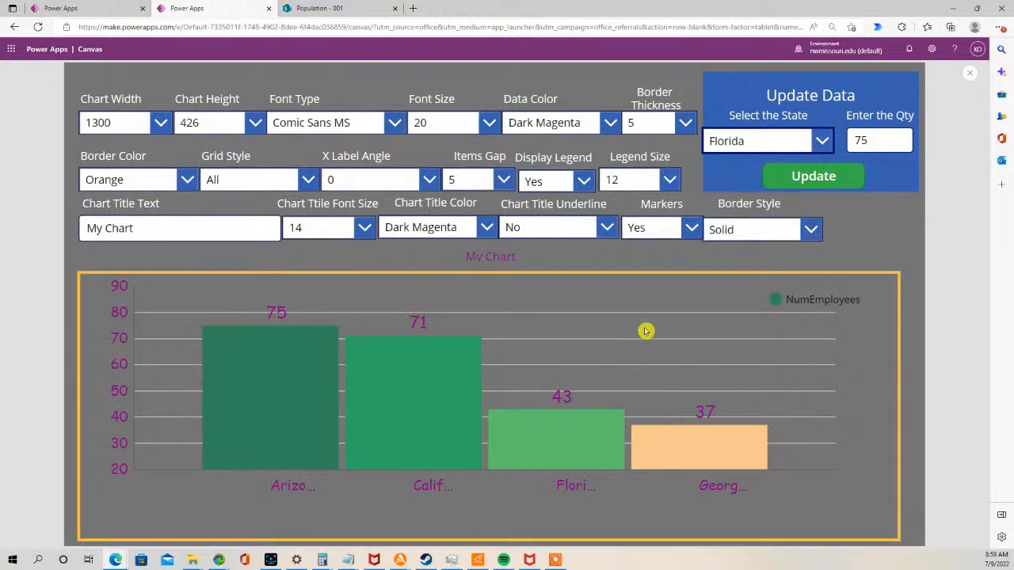
drag(885, 147, 836, 143)
key(BackSpace)
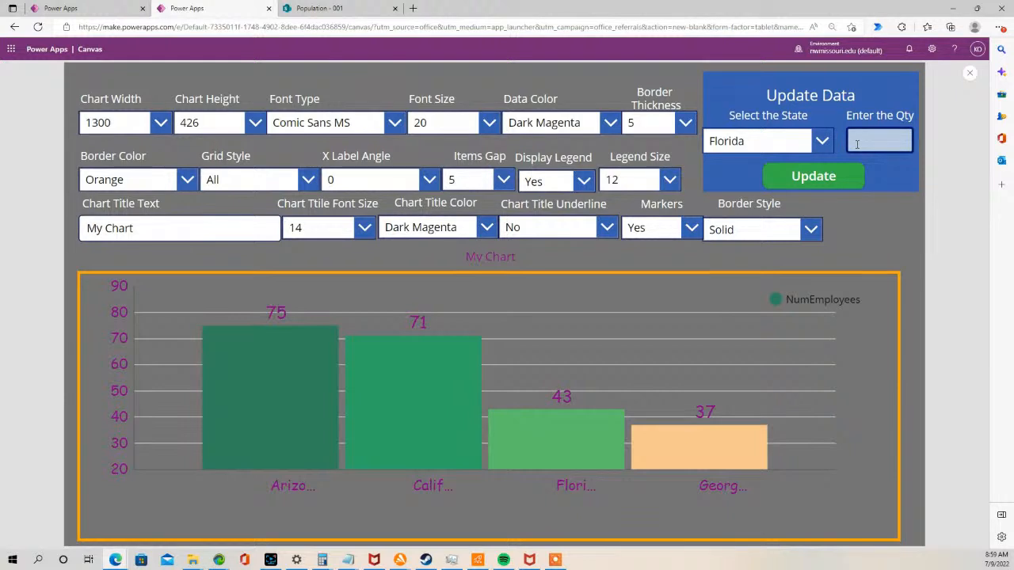
text(61)
click(851, 183)
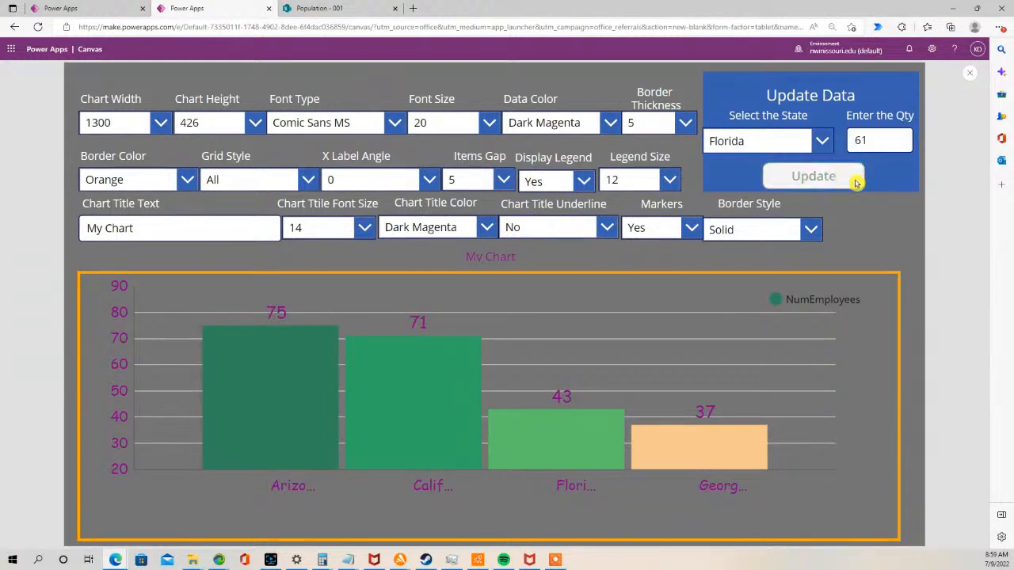